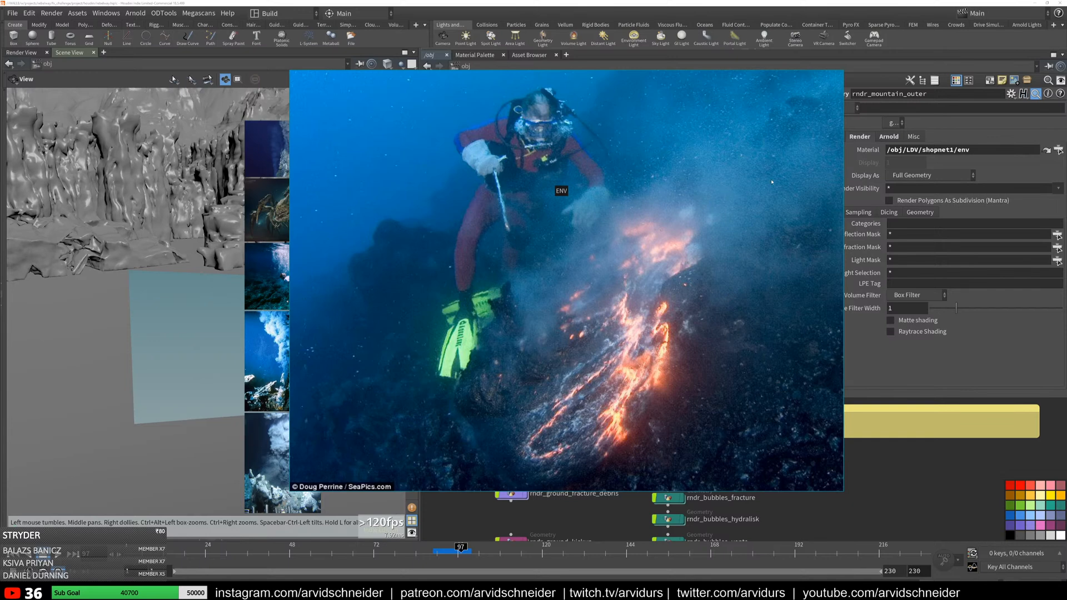
Examine the lava diver and hydrothermal vent reference images at enlarged size, pulling the vent image out of the reference board
scroll(578, 235, down, 5)
scroll(587, 250, down, 4)
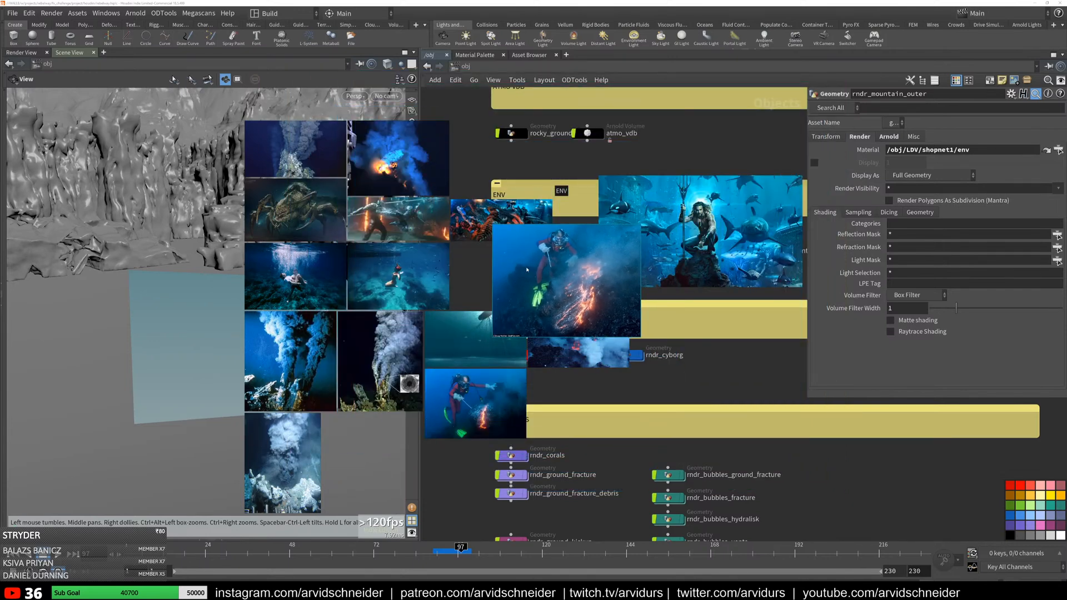
scroll(333, 139, up, 10)
drag(397, 142, 661, 199)
scroll(662, 200, up, 3)
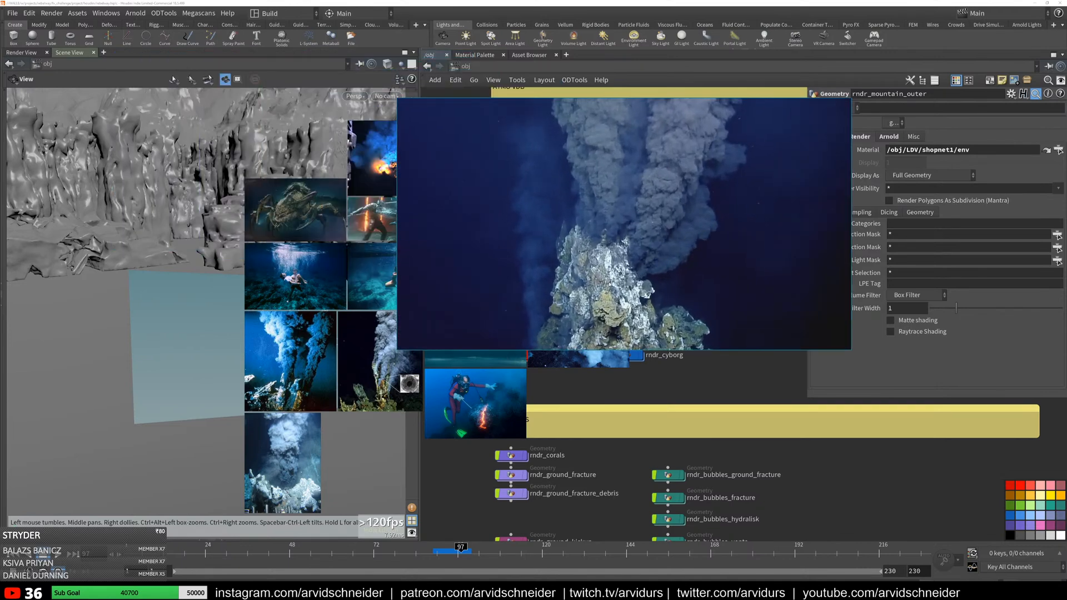
ctrl+alt+drag(644, 289, 637, 265)
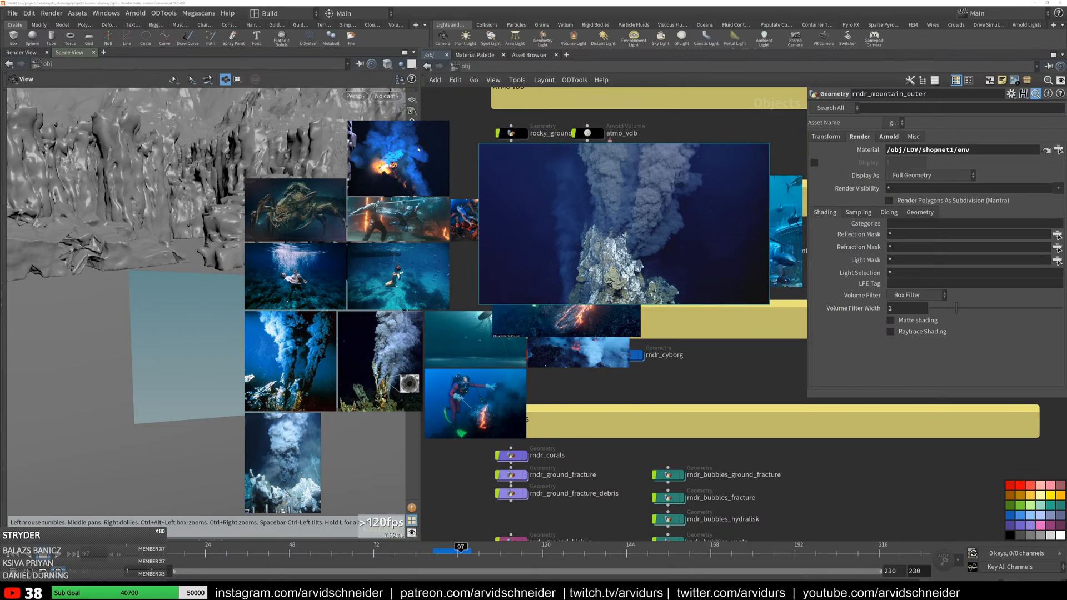
Examine the glowing blue underwater eruption and crab-like creature reference images at enlarged size
drag(439, 134, 543, 254)
ctrl+alt+drag(544, 254, 619, 242)
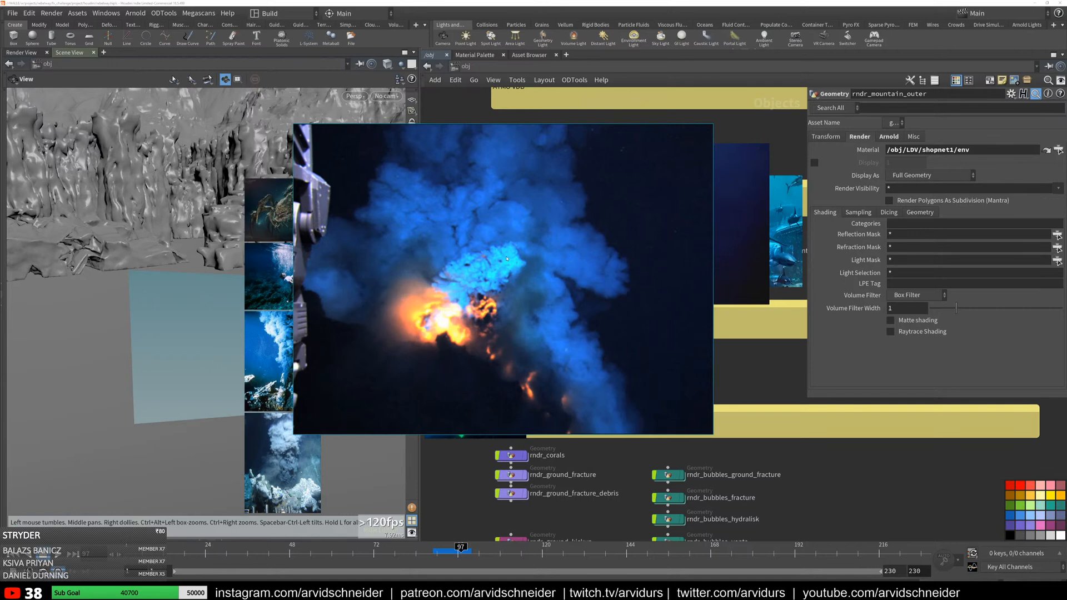
drag(508, 260, 646, 263)
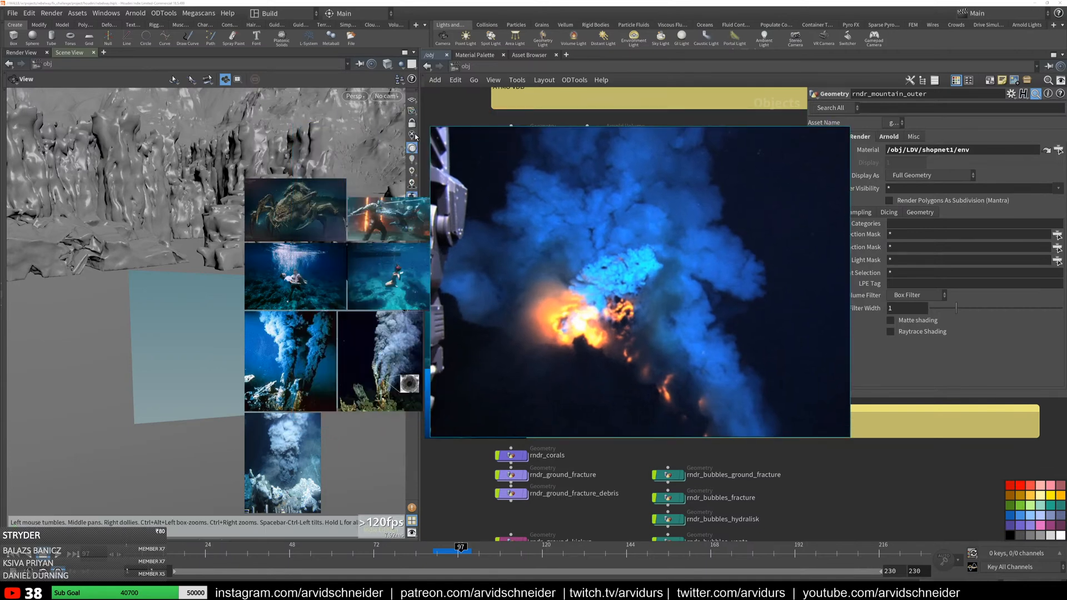
drag(315, 206, 701, 206)
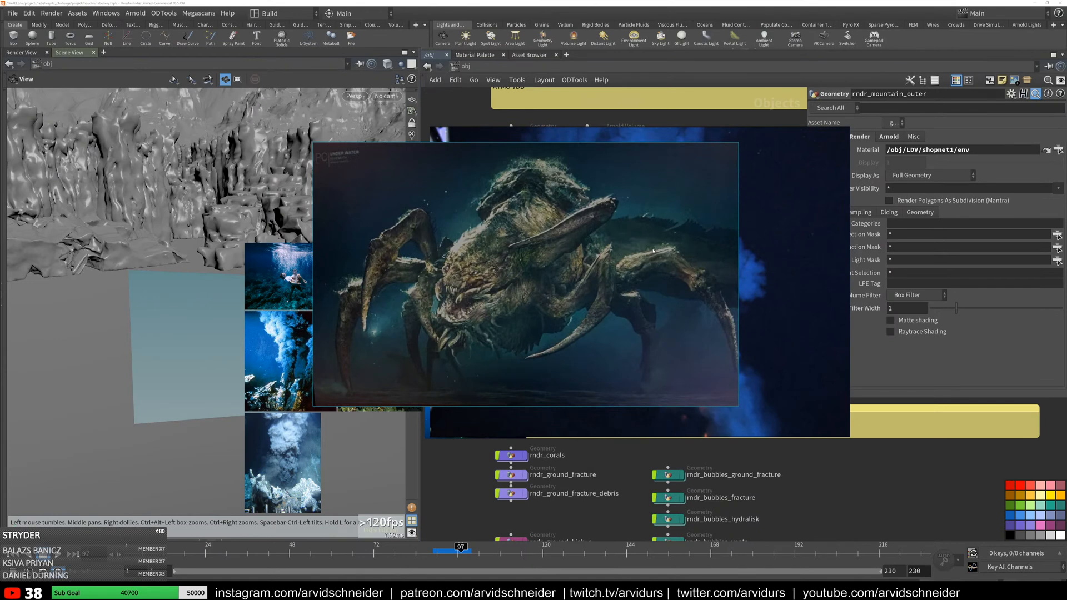
ctrl+alt+drag(654, 245, 403, 192)
drag(572, 220, 568, 218)
Shrink the reference board and park it over the lower corner of the 3D viewport
scroll(556, 295, down, 6)
middle_drag(589, 273, 117, 455)
scroll(320, 368, down, 3)
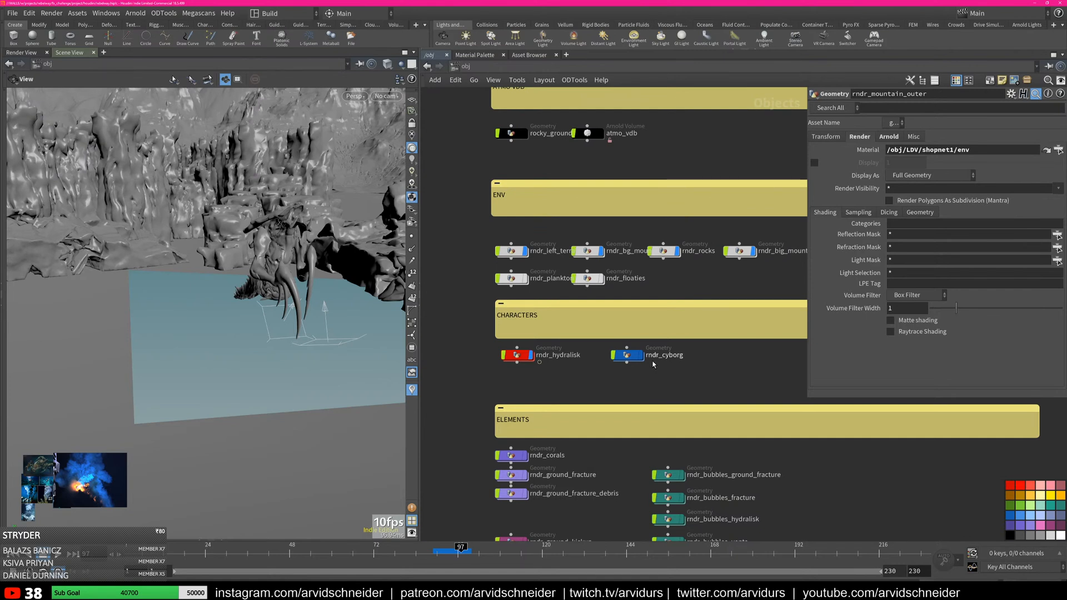
Enter the rndr_hydralisk geometry network and frame the creature in a close side view
mouse_move(647, 367)
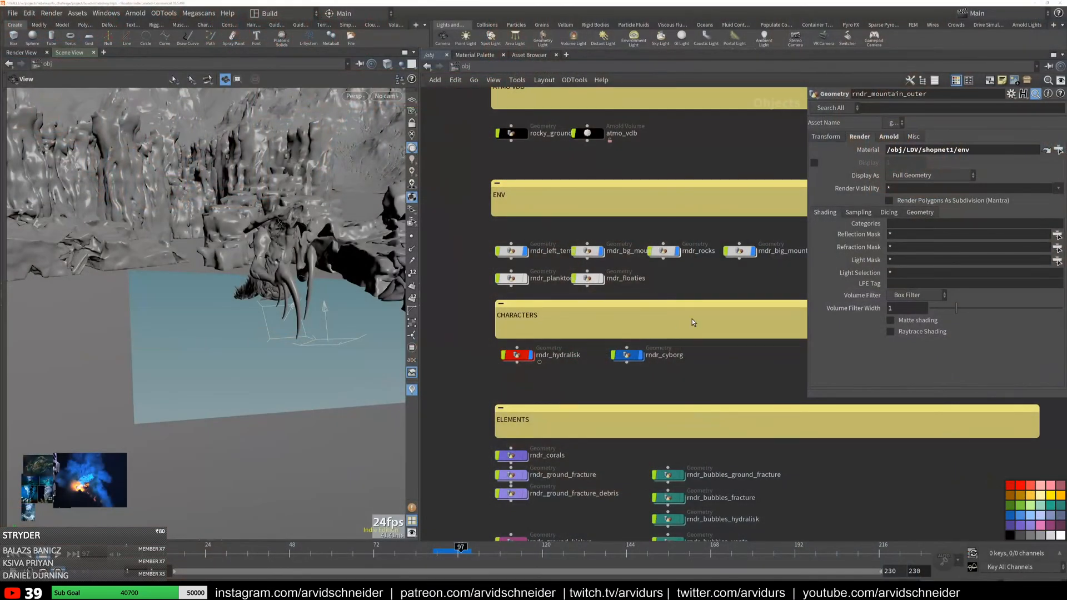
double_click(517, 355)
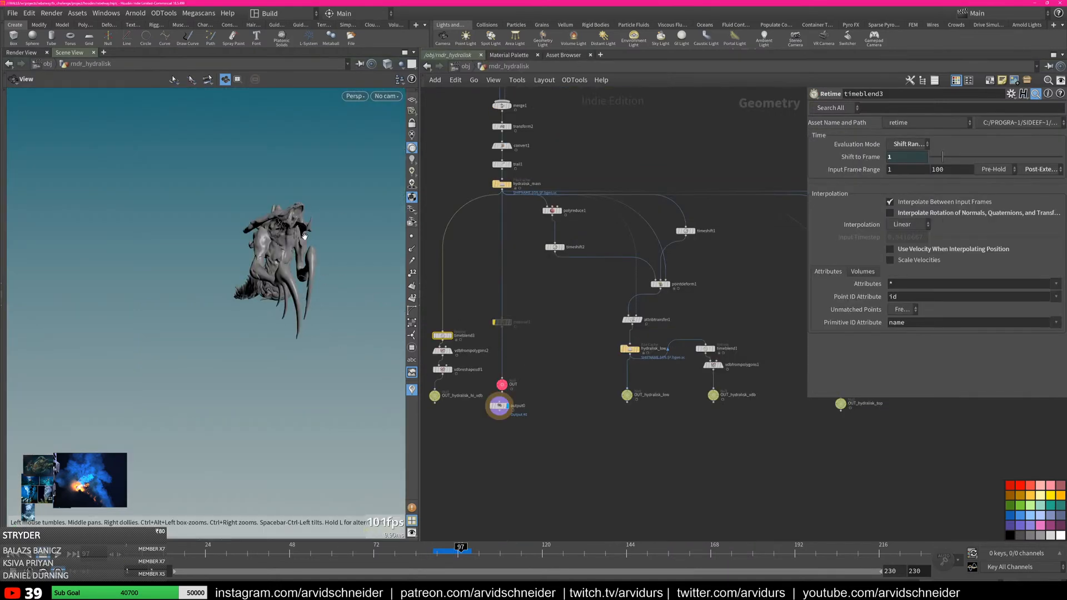
drag(278, 245, 306, 260)
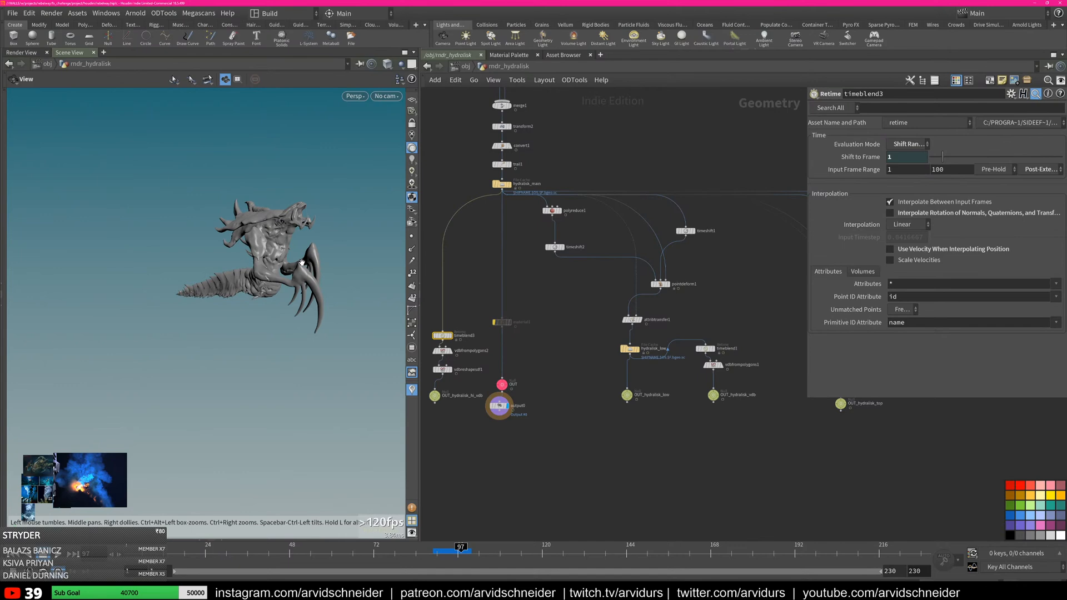
right_drag(332, 257, 370, 209)
drag(371, 209, 311, 245)
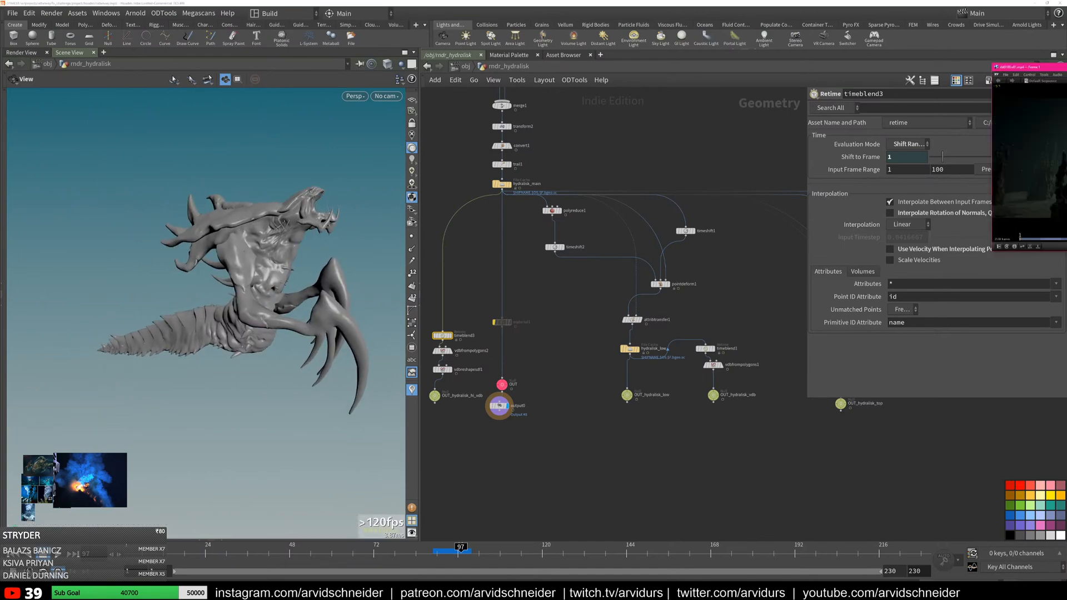
Bring the video player over the workspace, enlarge it and scrub through the rendered cyborg shot
drag(1066, 63, 278, 63)
drag(412, 251, 898, 467)
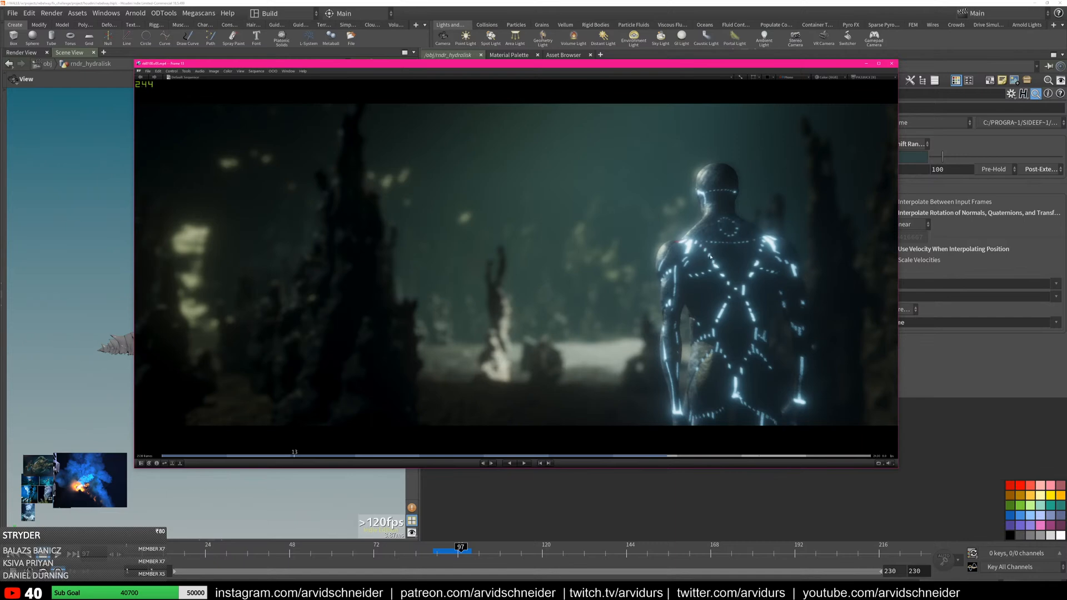
drag(474, 275, 521, 280)
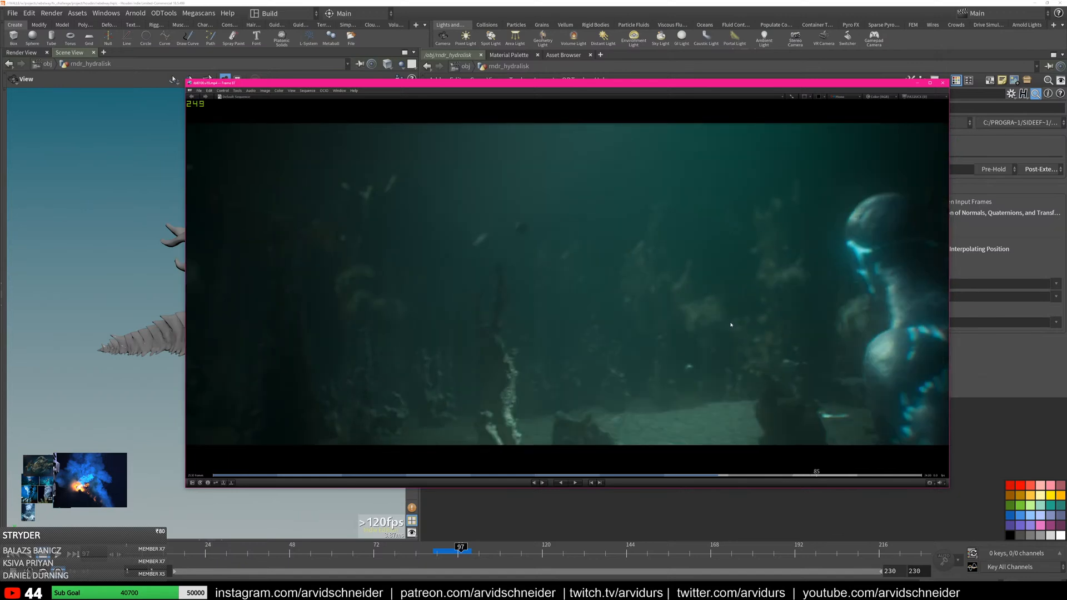
drag(730, 324, 814, 317)
Play and scrub the rendered creature fight, and shrink the player window and move it off the workspace
key(space)
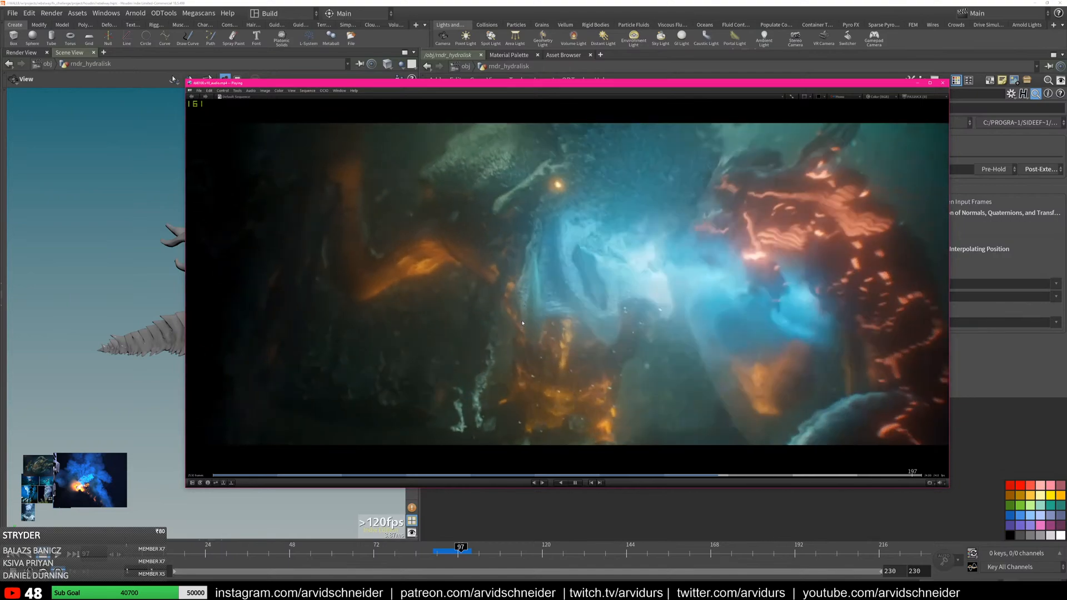
key(space)
drag(708, 304, 640, 302)
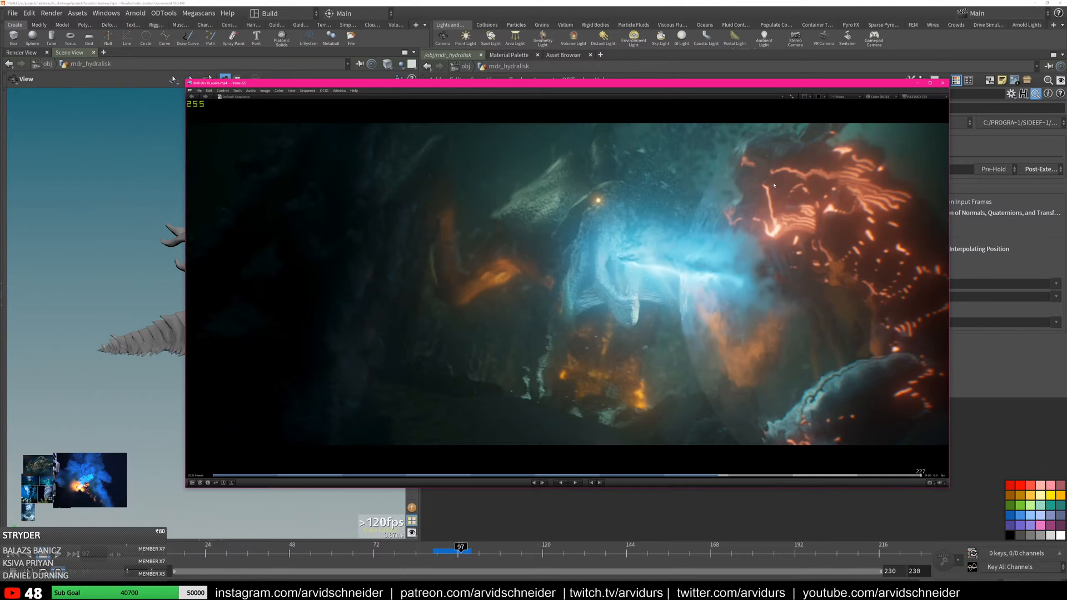
drag(949, 79, 438, 273)
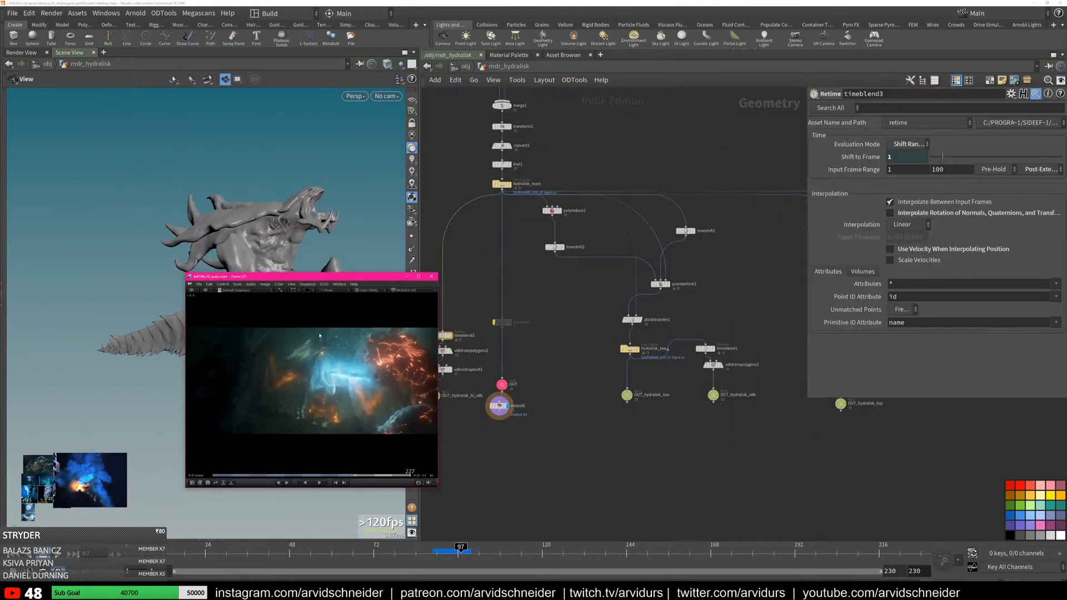
drag(356, 277, 1066, 194)
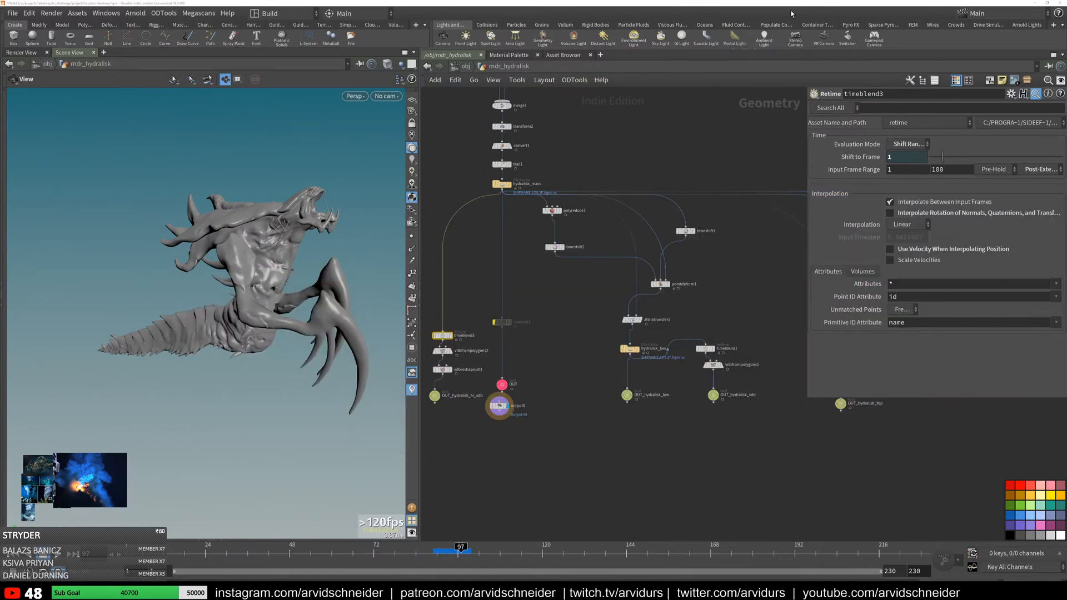
Inspect the hydralisk and spikes Alembic imports and their material nodes above merge1
middle_drag(627, 166, 719, 333)
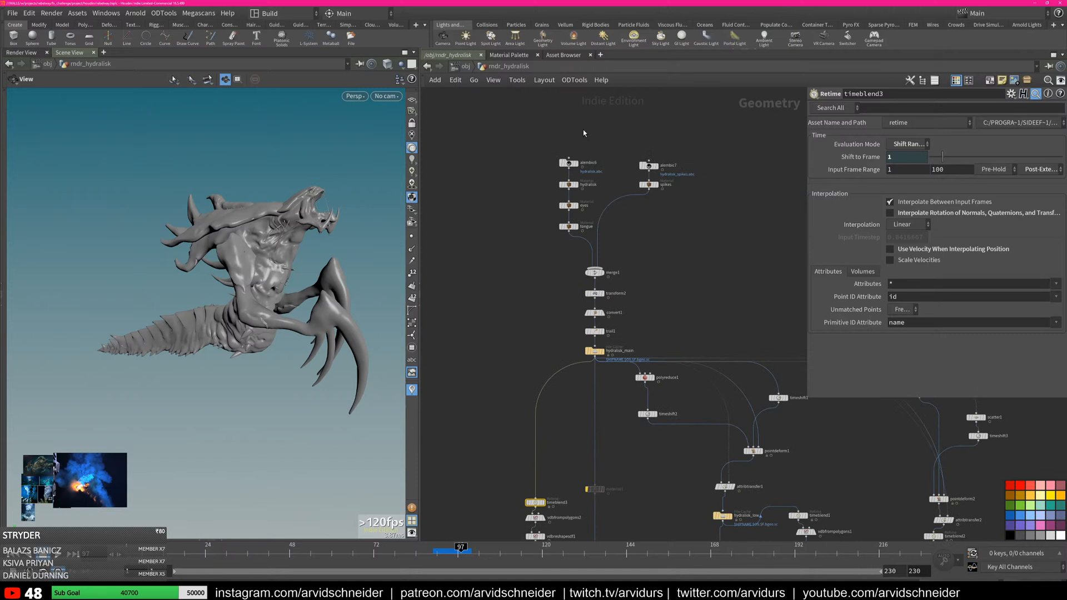
scroll(666, 197, up, 2)
drag(708, 248, 706, 250)
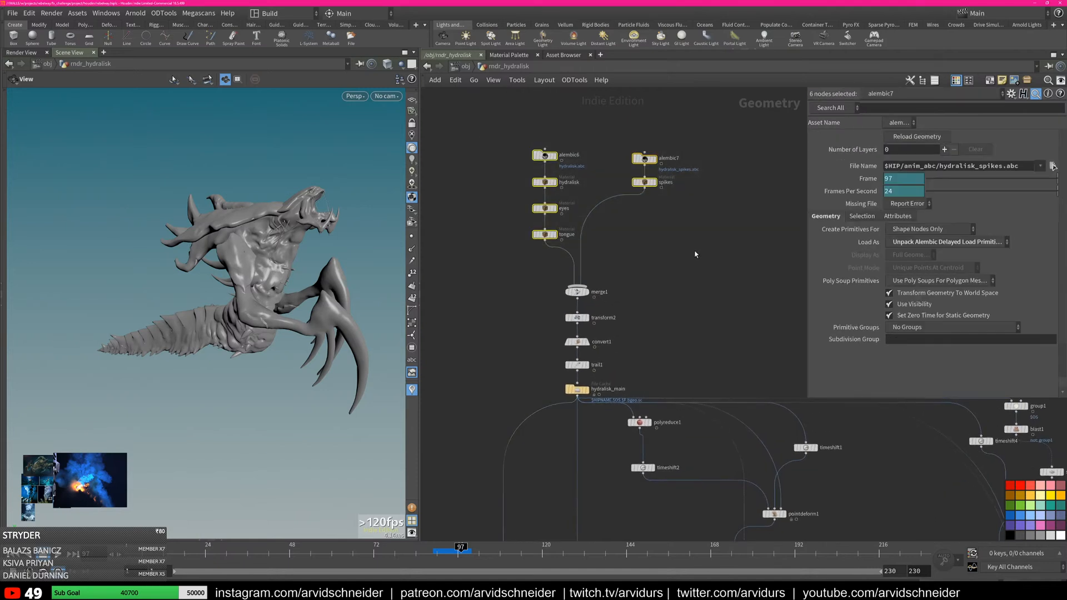
click(671, 225)
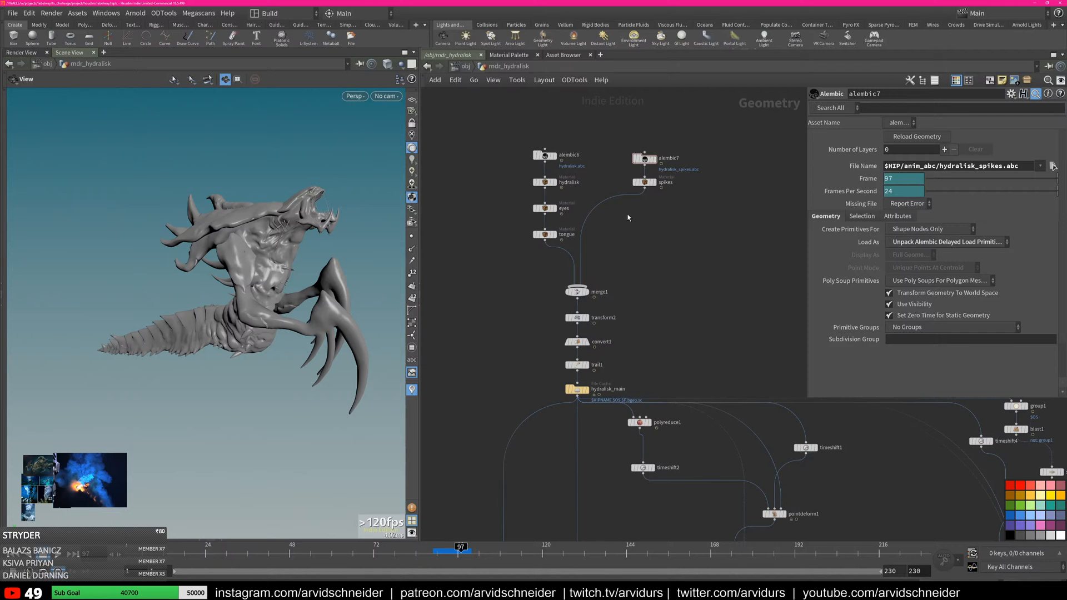
Display the trail1 node's result and check its computed velocity over the animation
middle_drag(646, 309, 678, 277)
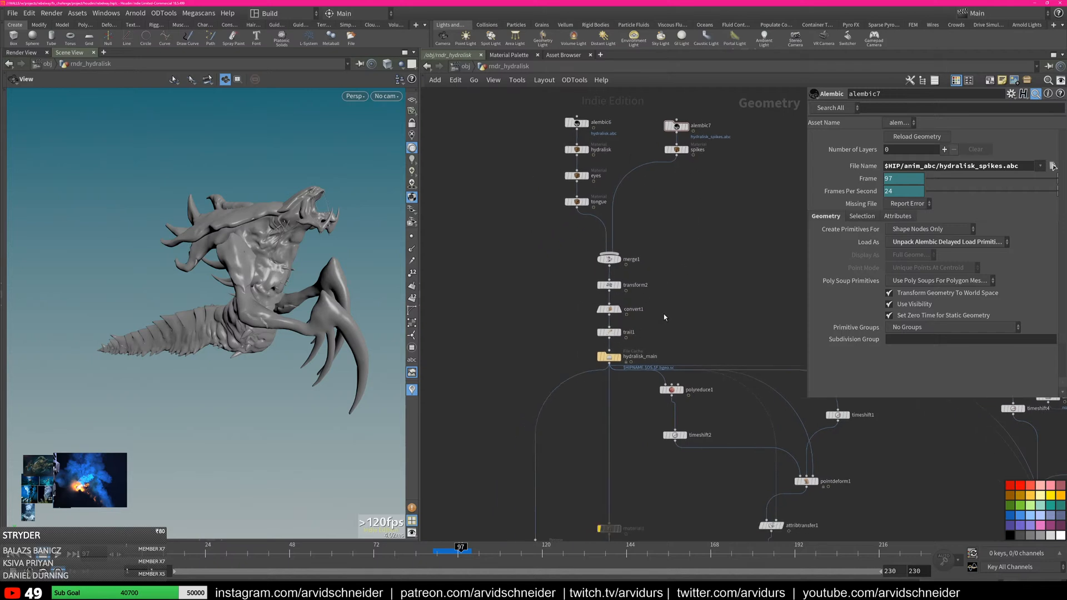
scroll(638, 315, up, 5)
click(622, 315)
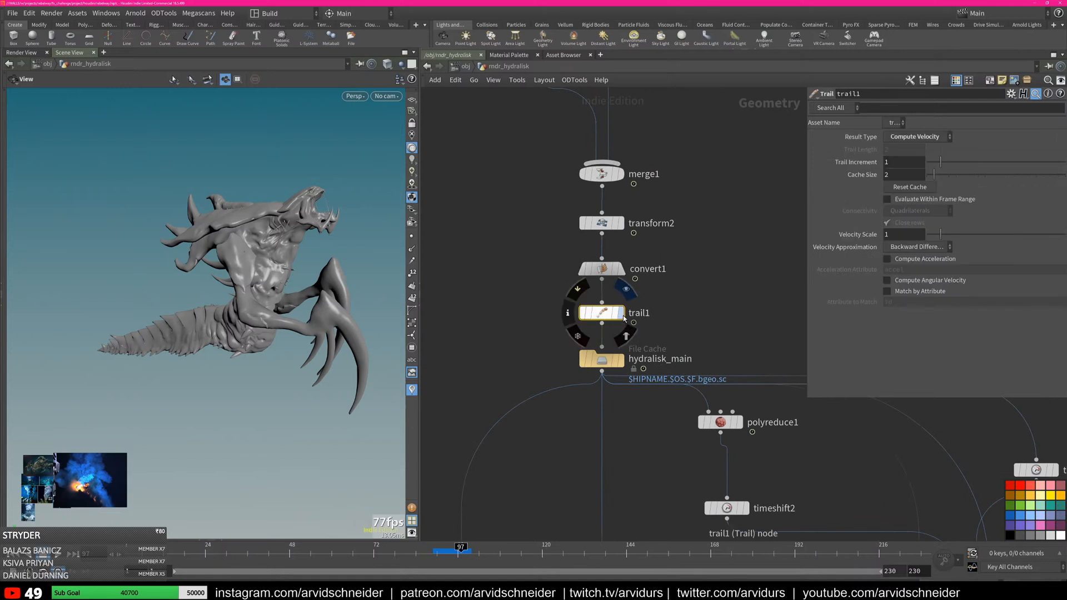
click(623, 314)
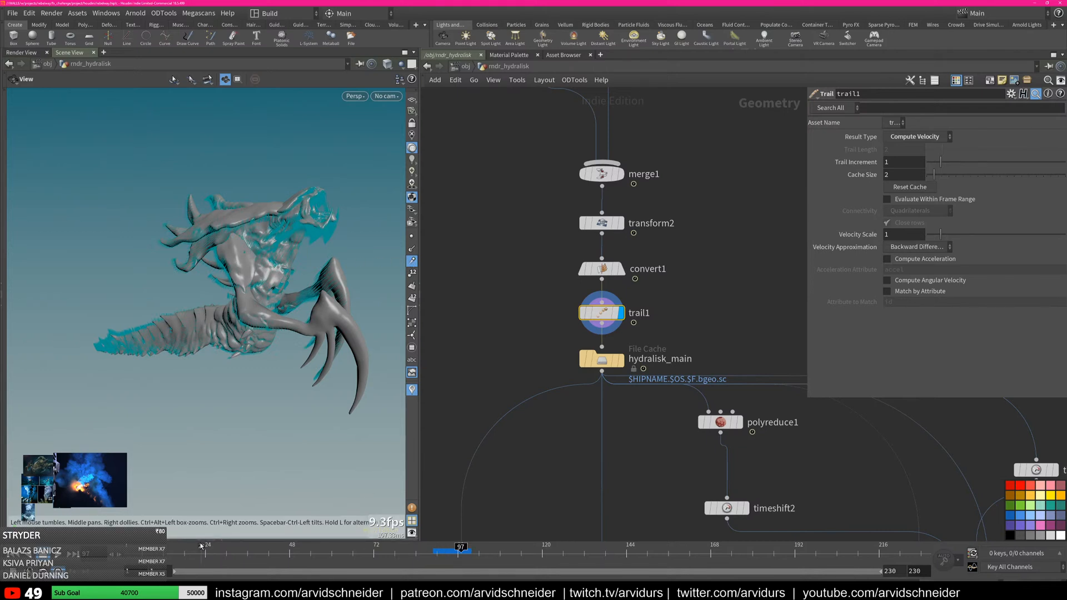
click(135, 550)
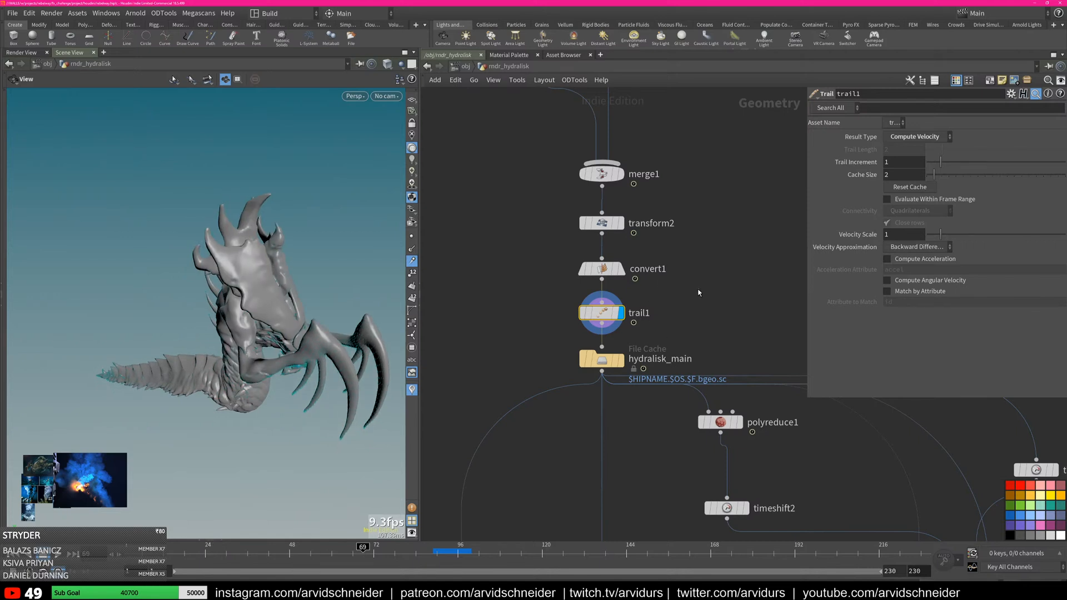
Display the hydralisk_main file cache and review the cached animation on the timeline
scroll(480, 325, down, 3)
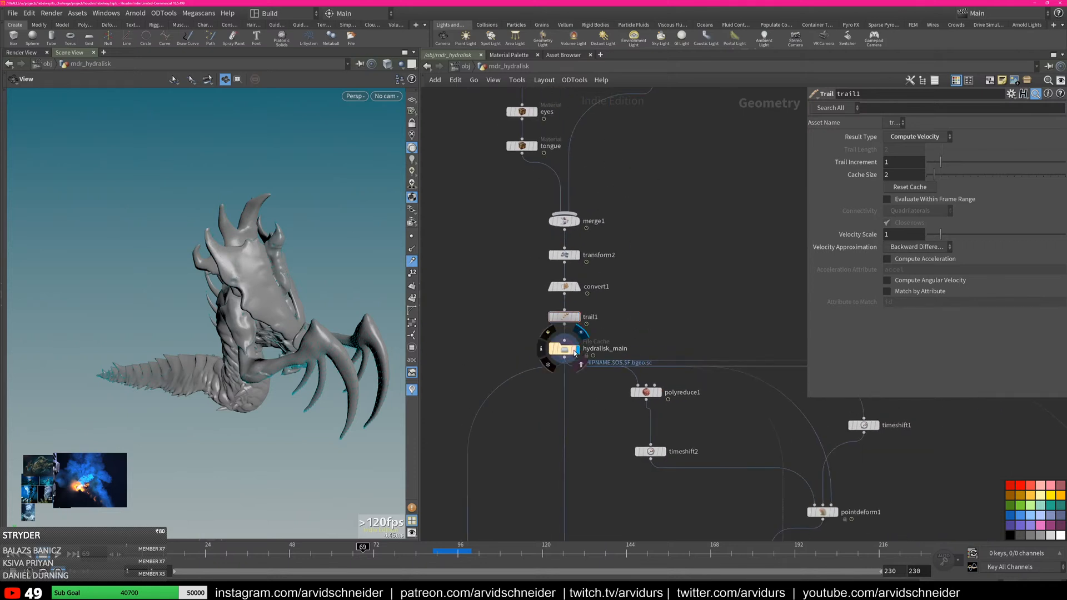
click(578, 354)
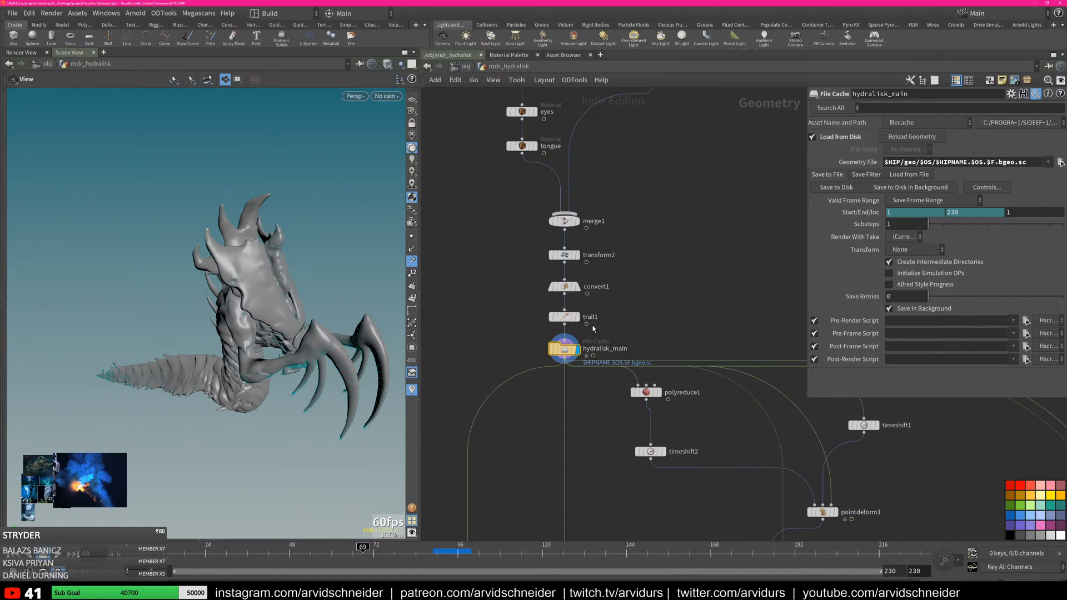
middle_drag(627, 417, 646, 342)
right_drag(645, 343, 624, 343)
drag(314, 556, 180, 556)
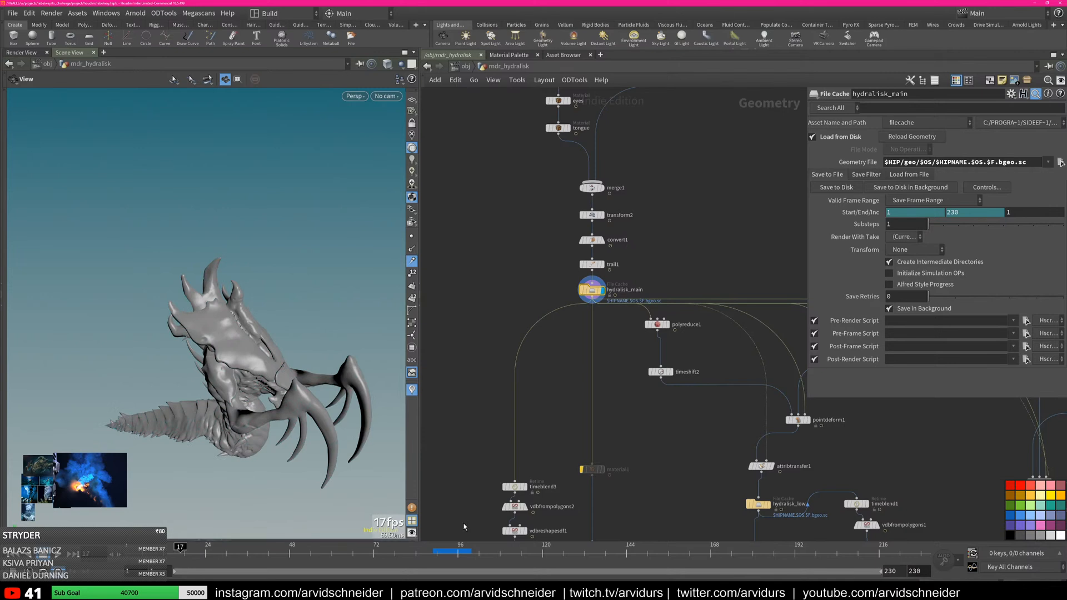
click(60, 556)
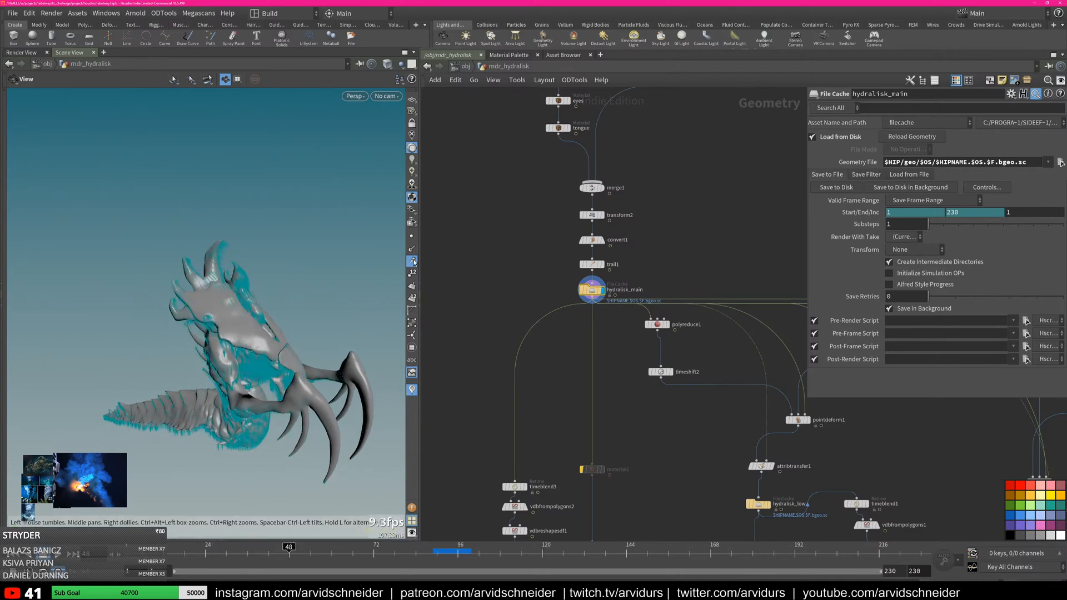
Display the OUT null and compare it with the OUT_hydralisk_hi_vdb output in the viewport
middle_drag(702, 444, 600, 367)
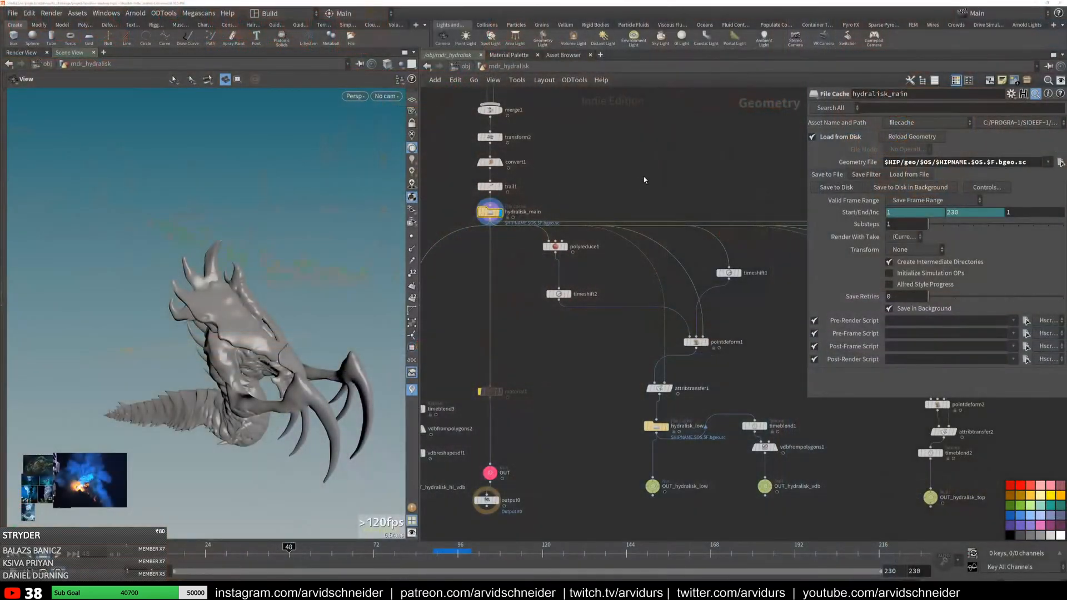
middle_drag(643, 180, 731, 117)
drag(645, 271, 566, 442)
click(577, 410)
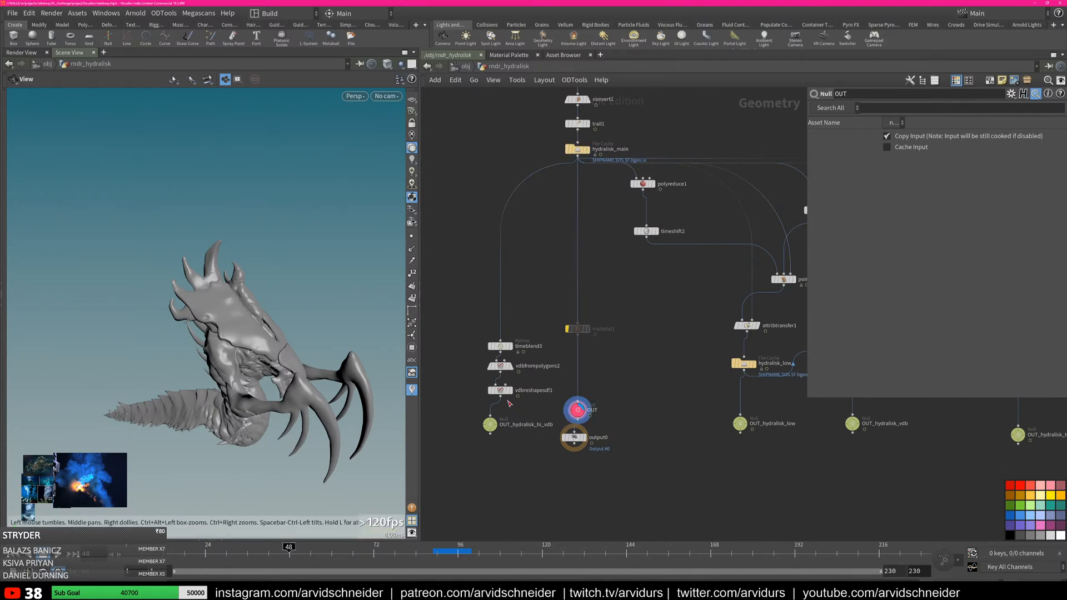
click(479, 425)
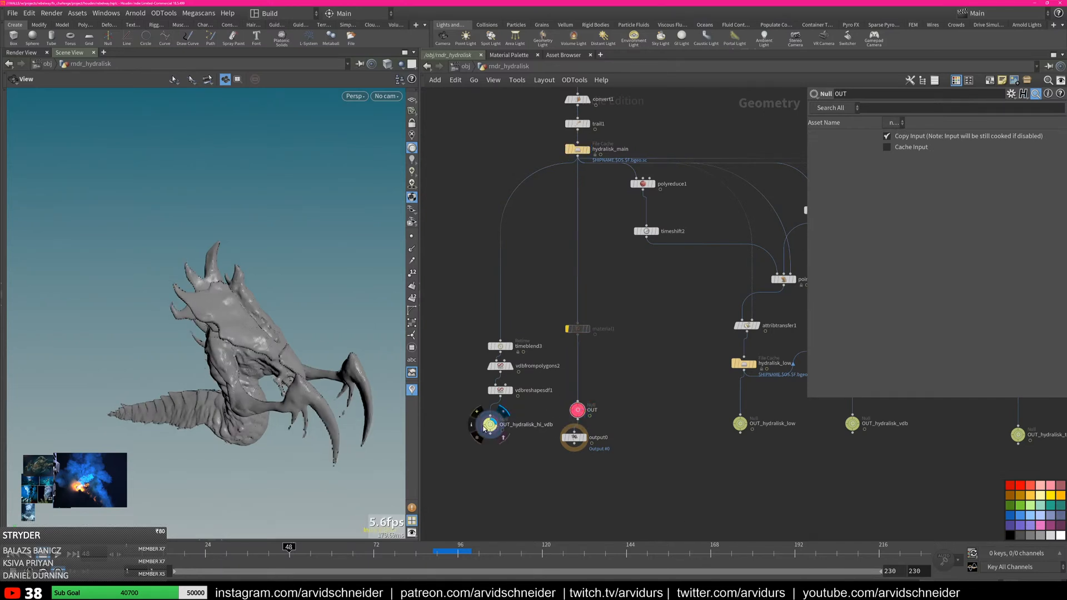
drag(329, 398, 312, 345)
Display the hydralisk_low file cache and show its low-poly mesh with wireframe over shading
middle_drag(769, 385, 608, 406)
click(592, 383)
mouse_move(261, 345)
mouse_down()
mouse_move(297, 363)
mouse_move(316, 321)
mouse_up()
key(shift+w)
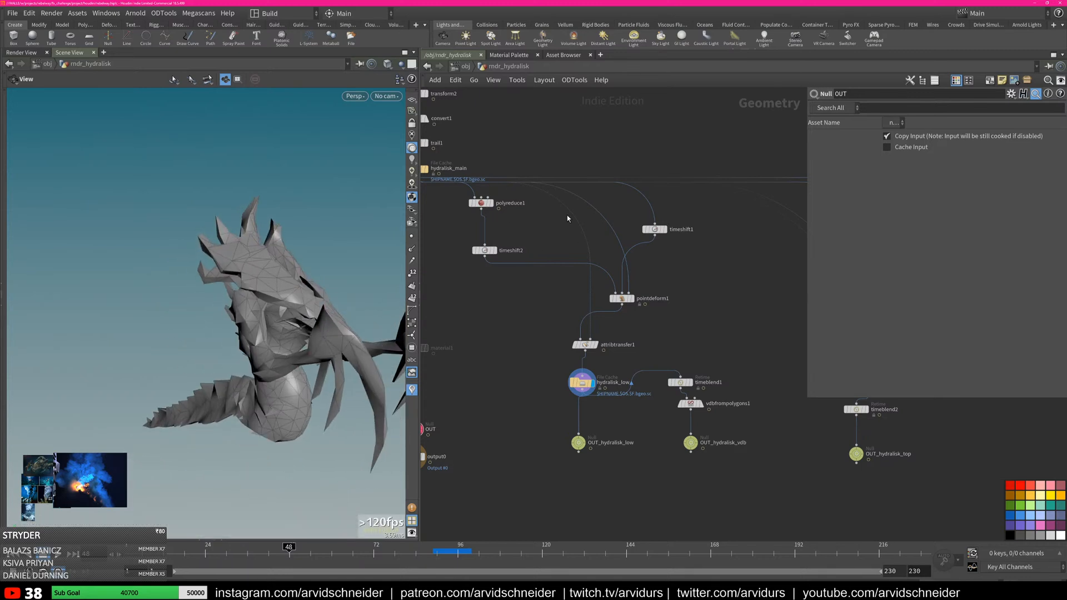
Trace the low-poly branch from polyreduce1 and the timeshift nodes, and display pointdeform1
middle_drag(513, 217, 593, 250)
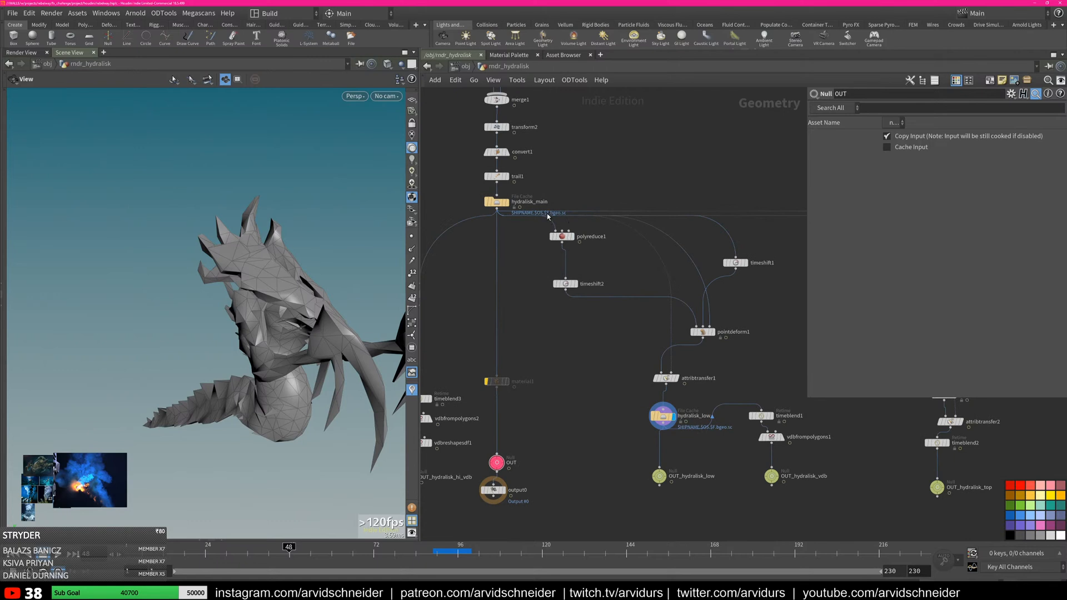
mouse_move(558, 238)
mouse_move(742, 265)
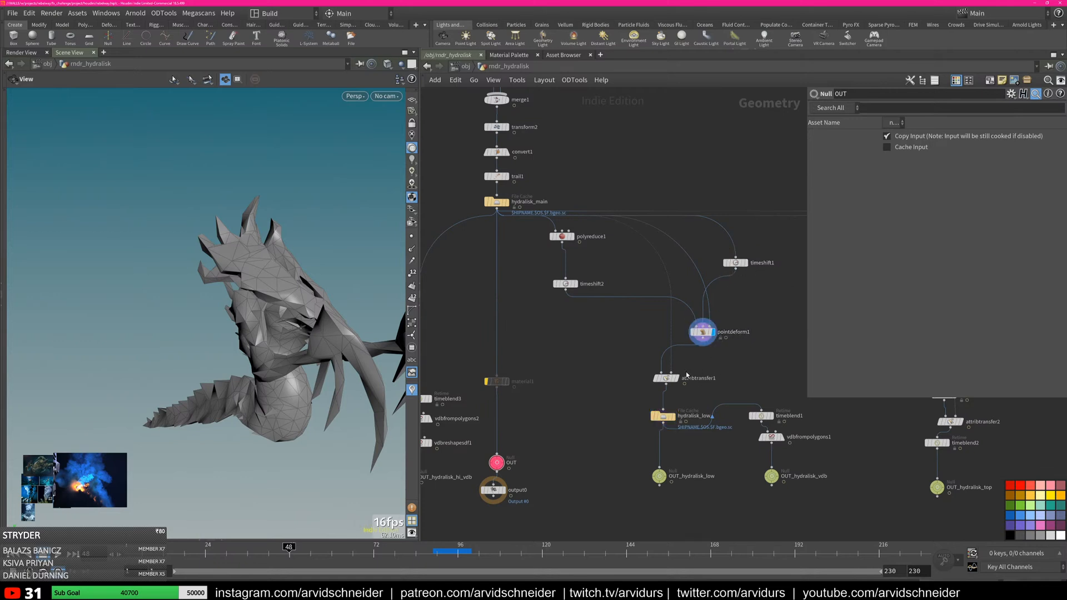
click(728, 332)
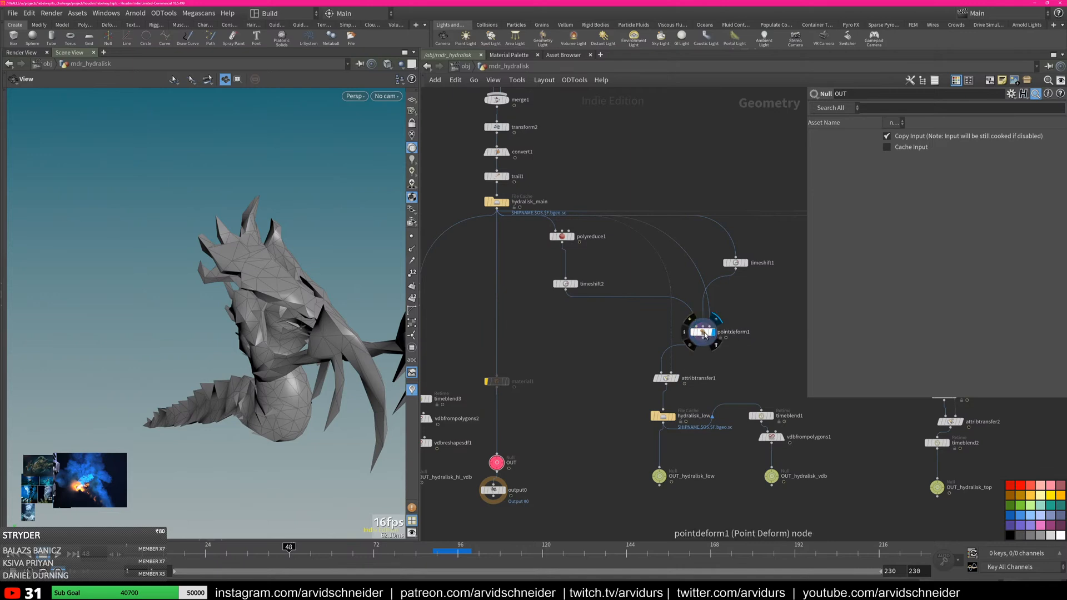
Review the pointdeform1 result at frame 107, and display attribtransfer1 and open its parameters
drag(376, 547, 496, 547)
drag(311, 283, 241, 339)
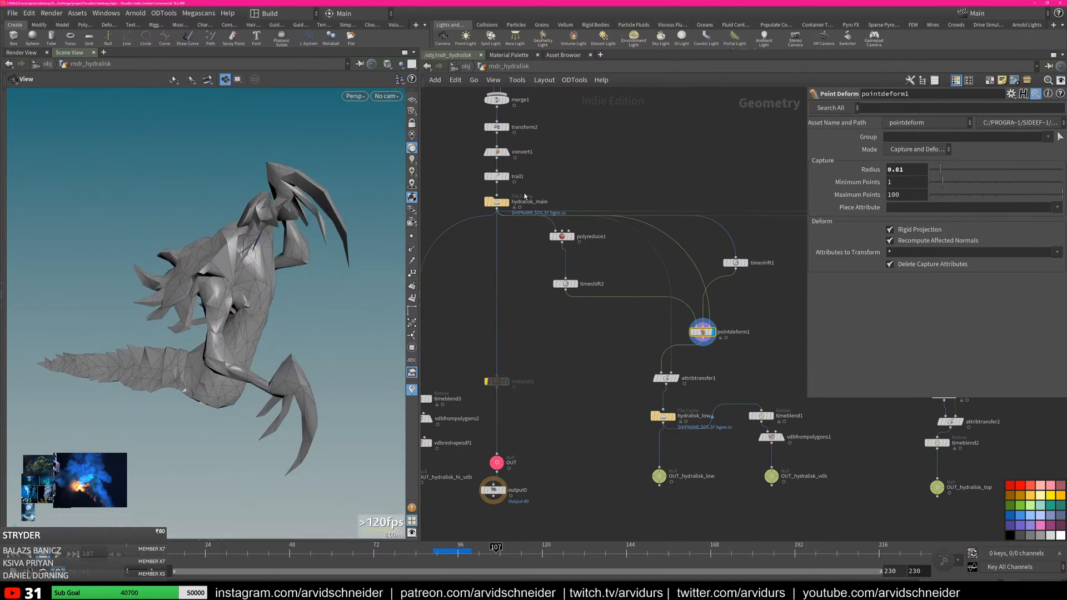
click(676, 378)
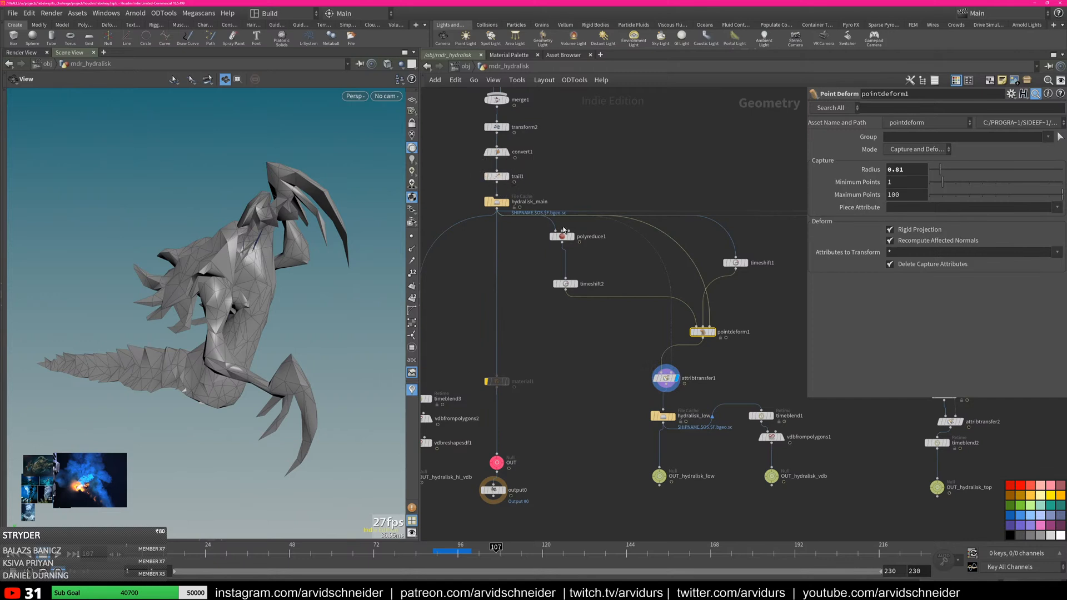
click(668, 381)
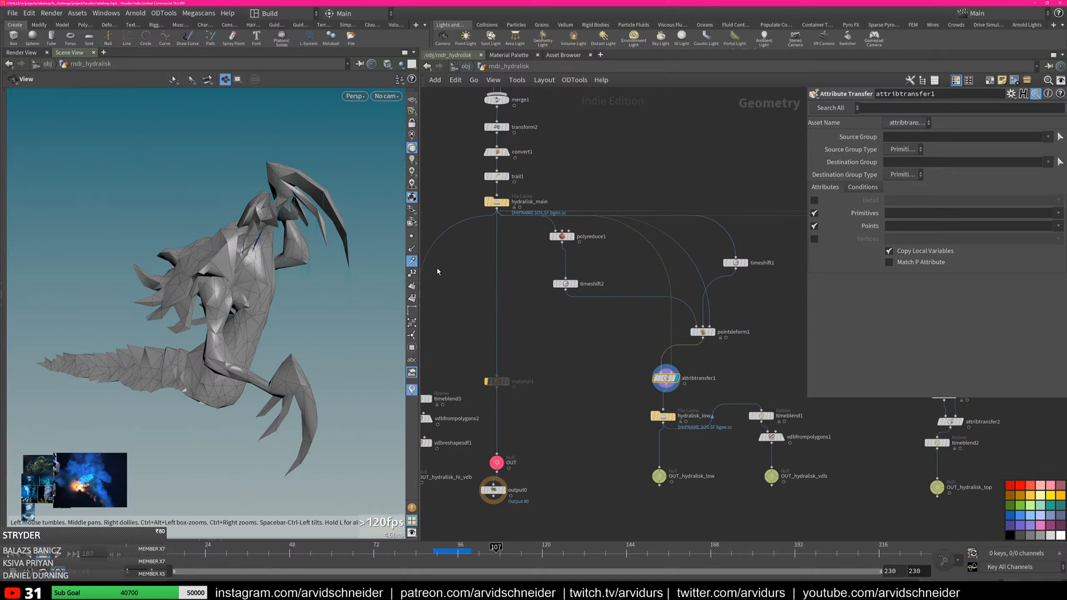
Display the OUT_hydralisk_low output and compare it with the OUT_hydralisk_vdb output in the viewport
middle_drag(662, 356, 622, 304)
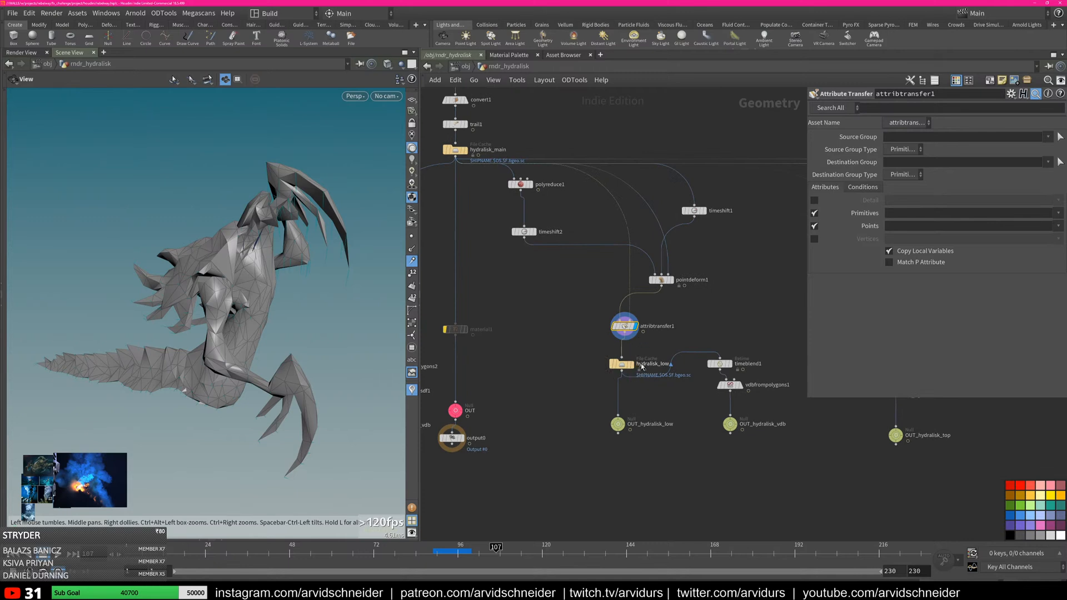
click(622, 424)
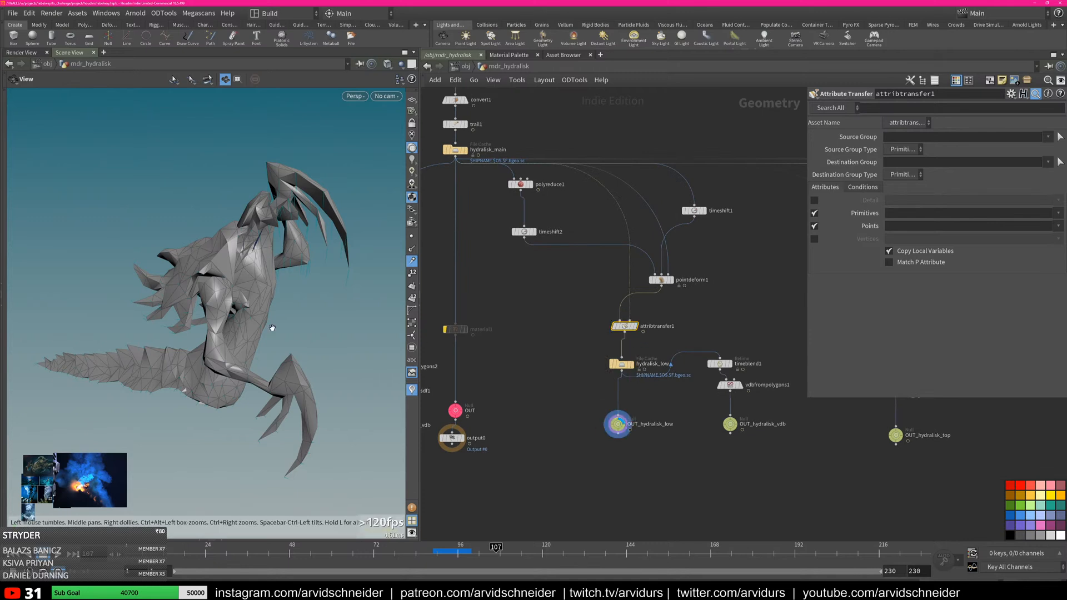
click(733, 426)
middle_drag(778, 447, 630, 445)
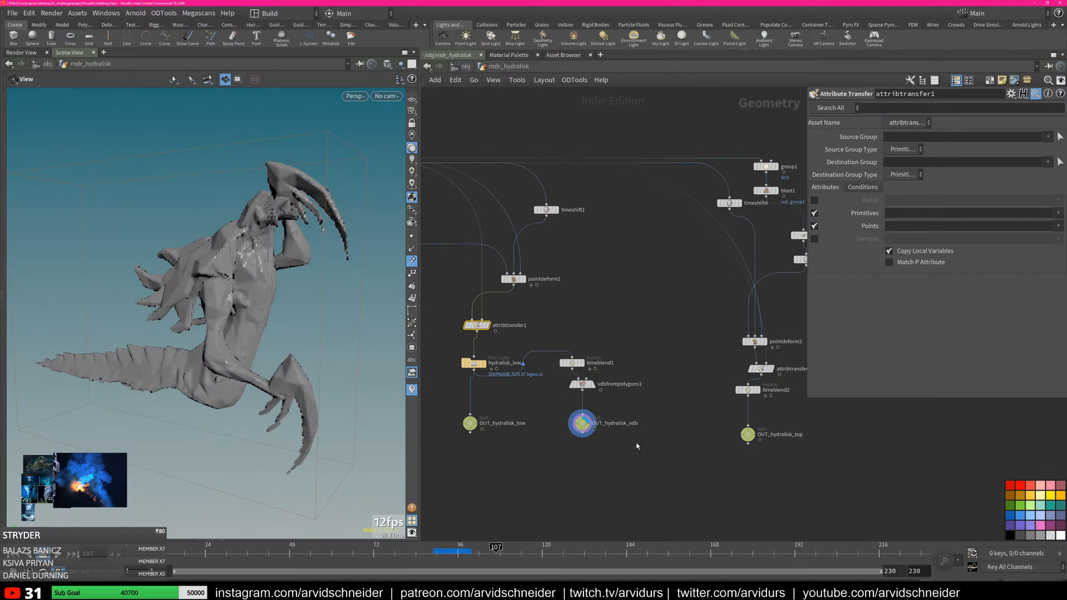
Display the OUT_hydralisk_top output and orbit around its scattered points
middle_drag(795, 438, 717, 443)
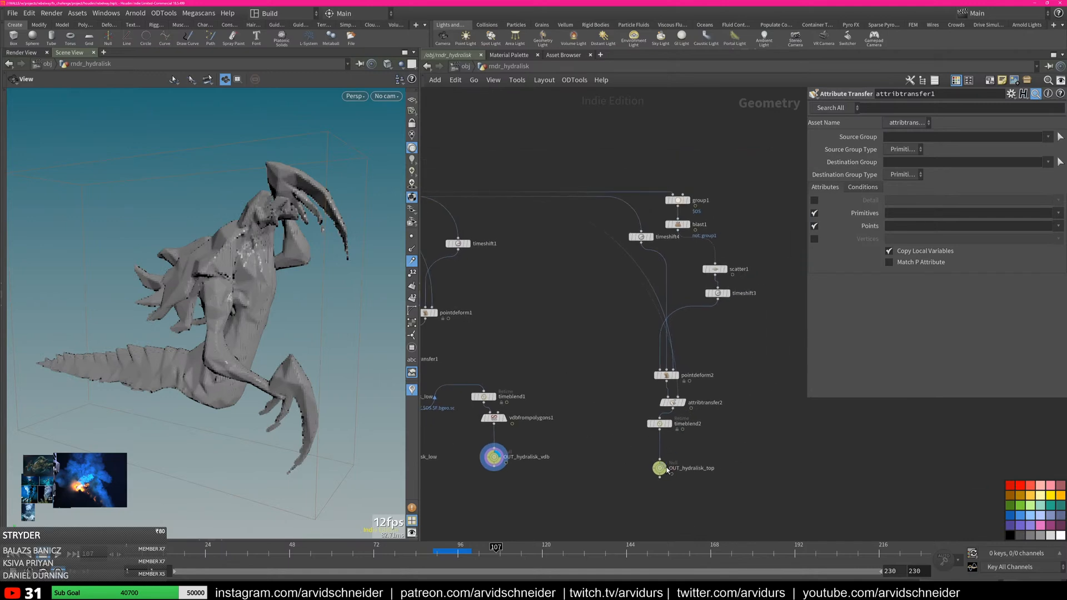
click(646, 468)
drag(239, 258, 326, 326)
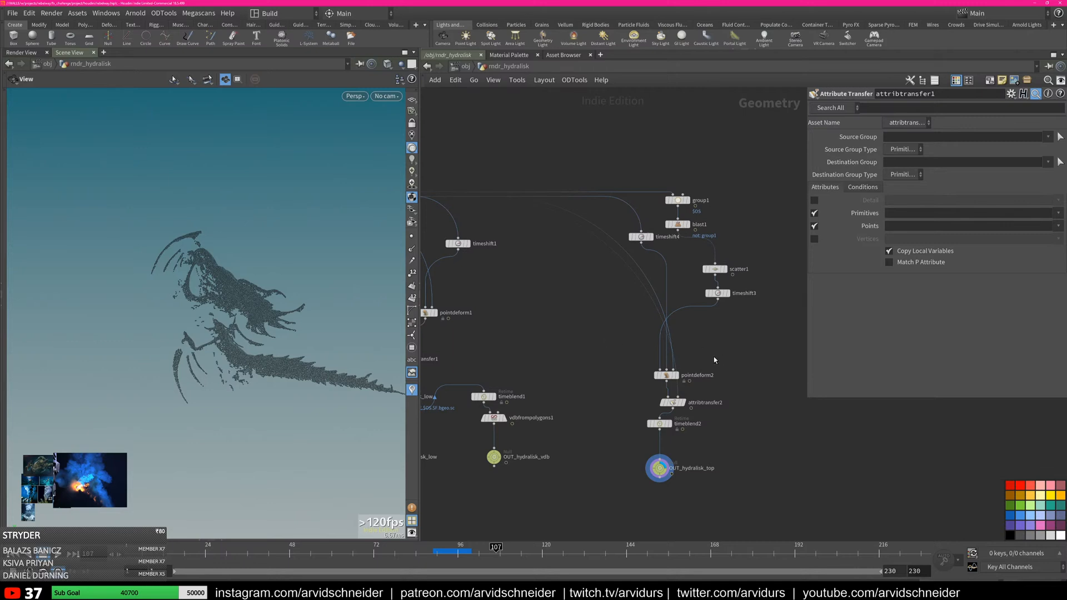
Look inside the rndr_cyborg network from the object level and return to the scene's object network
key(u)
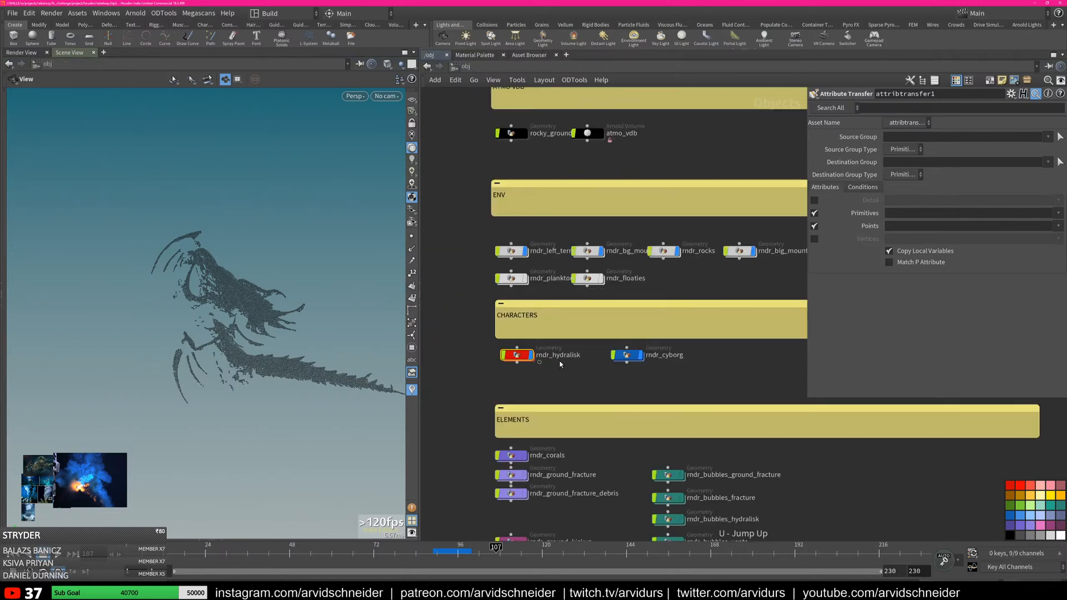
double_click(627, 354)
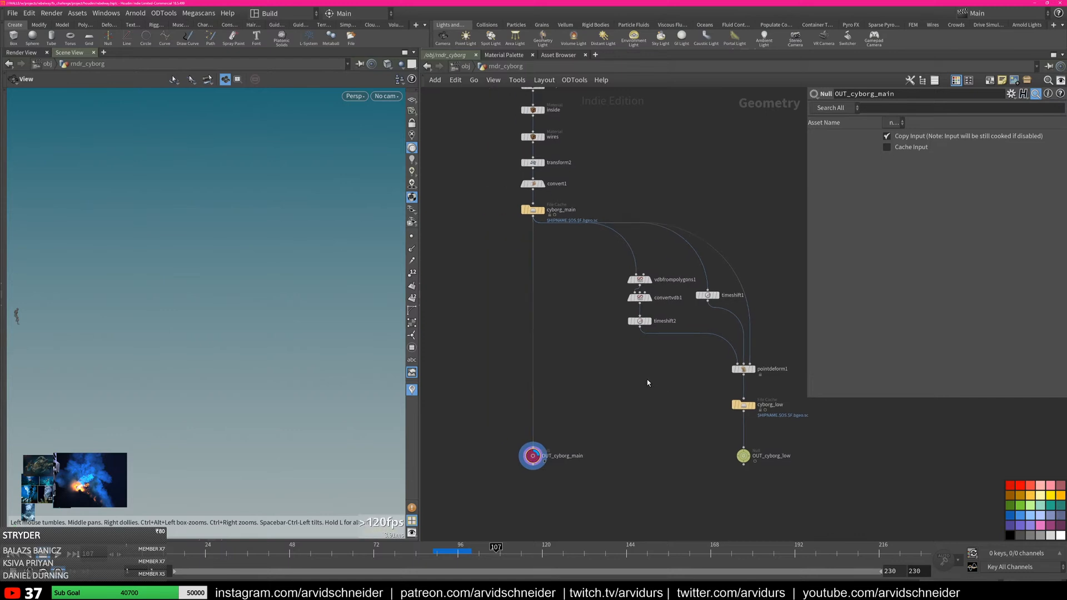
key(u)
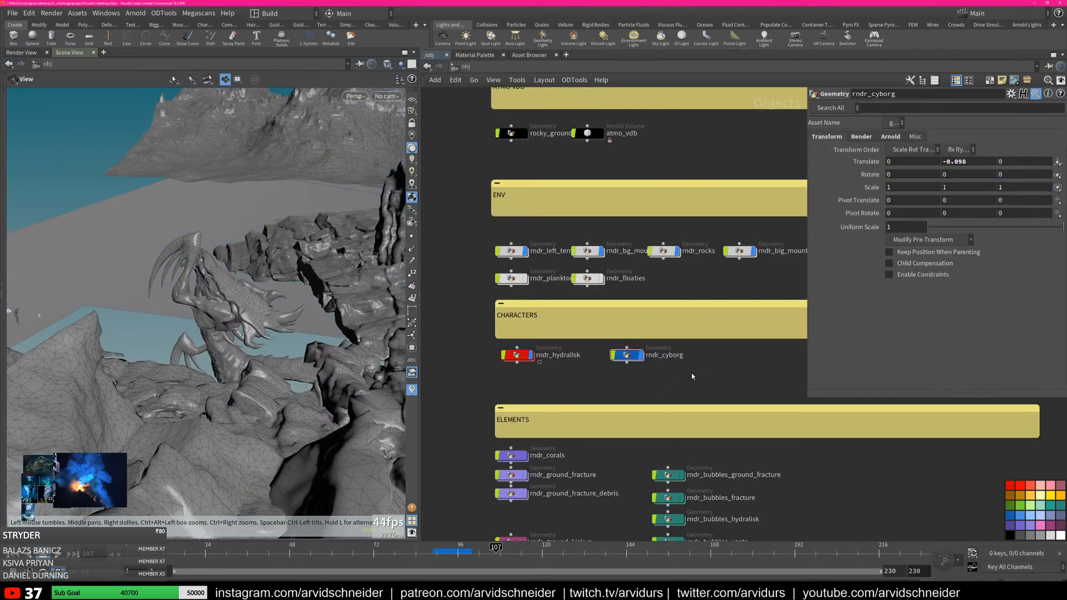
key(alt+Tab)
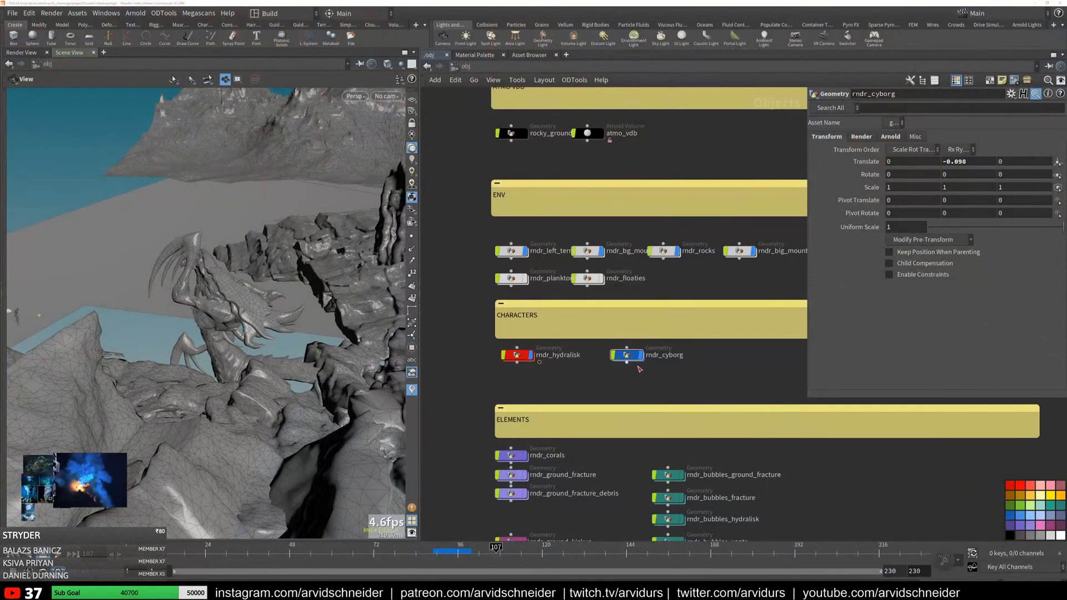
Open the rndr_ground_fracture network under ELEMENTS and examine its fractured debris and node layout
middle_drag(676, 279, 685, 203)
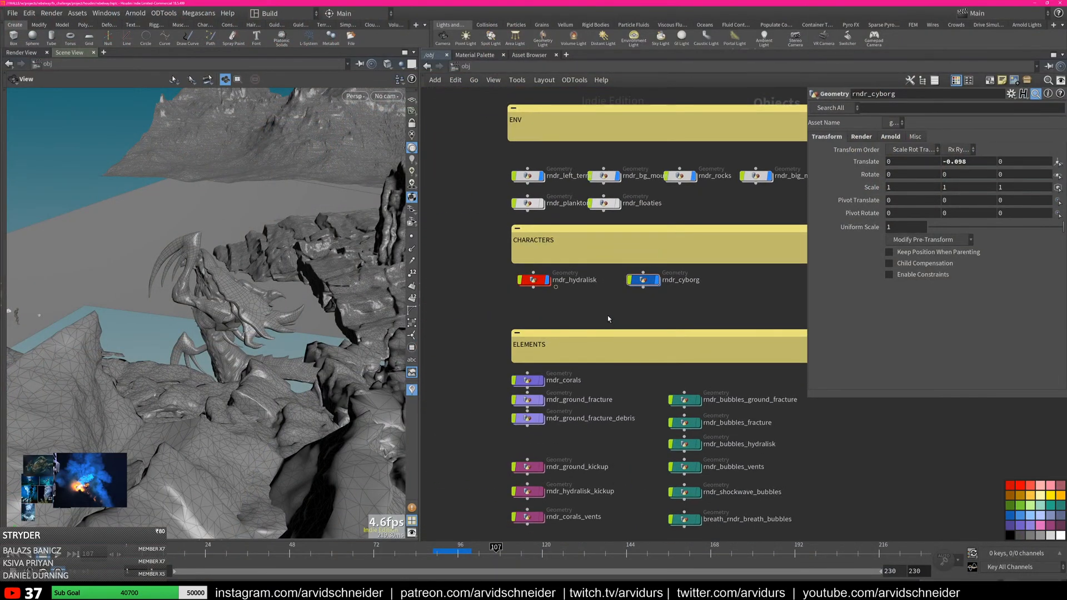
middle_drag(608, 322, 591, 314)
click(534, 337)
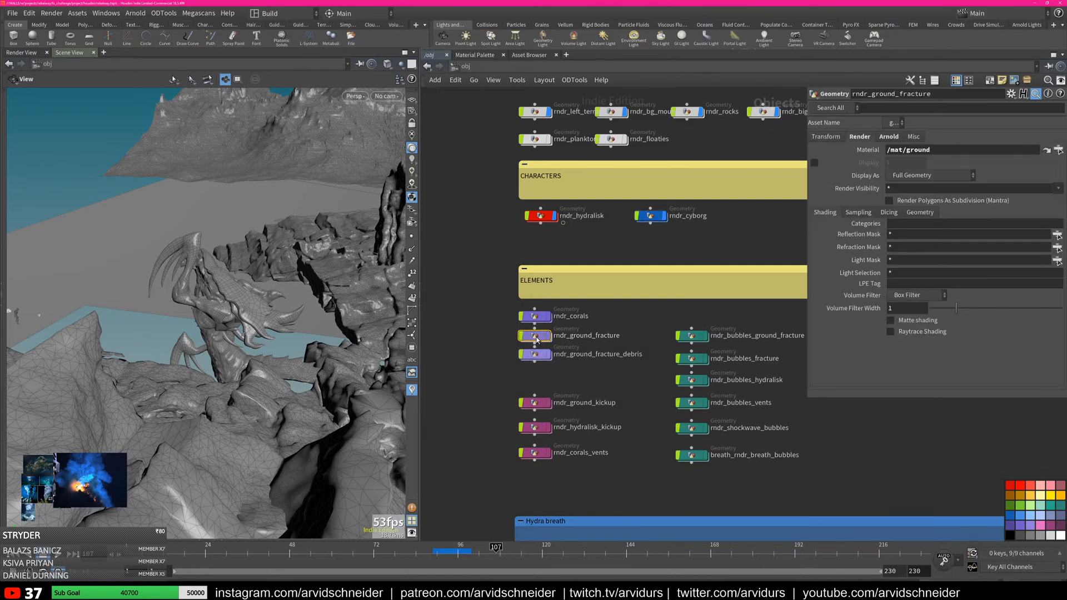
double_click(537, 336)
scroll(716, 257, down, 5)
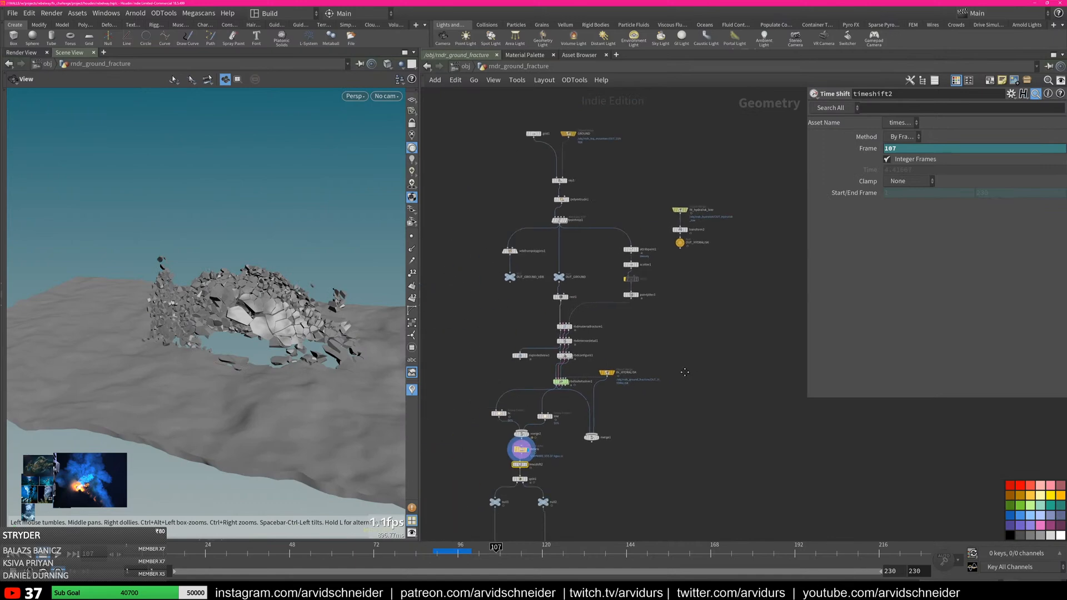
drag(300, 311, 371, 290)
scroll(662, 218, up, 5)
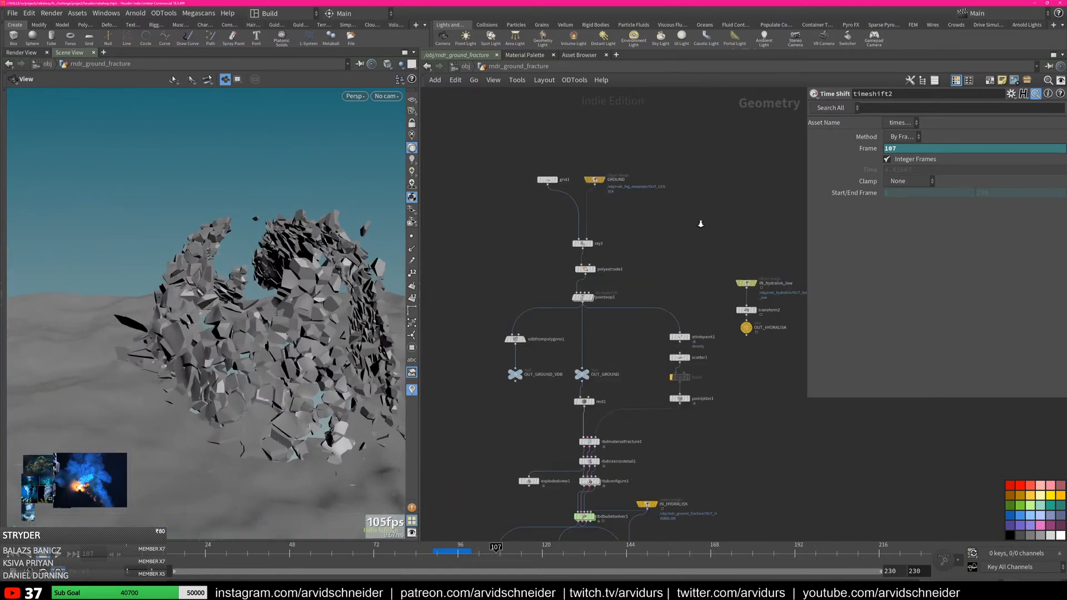
Display the GROUND import with grid1 overlaid as a template, and display ray1, which projects the grid
click(601, 178)
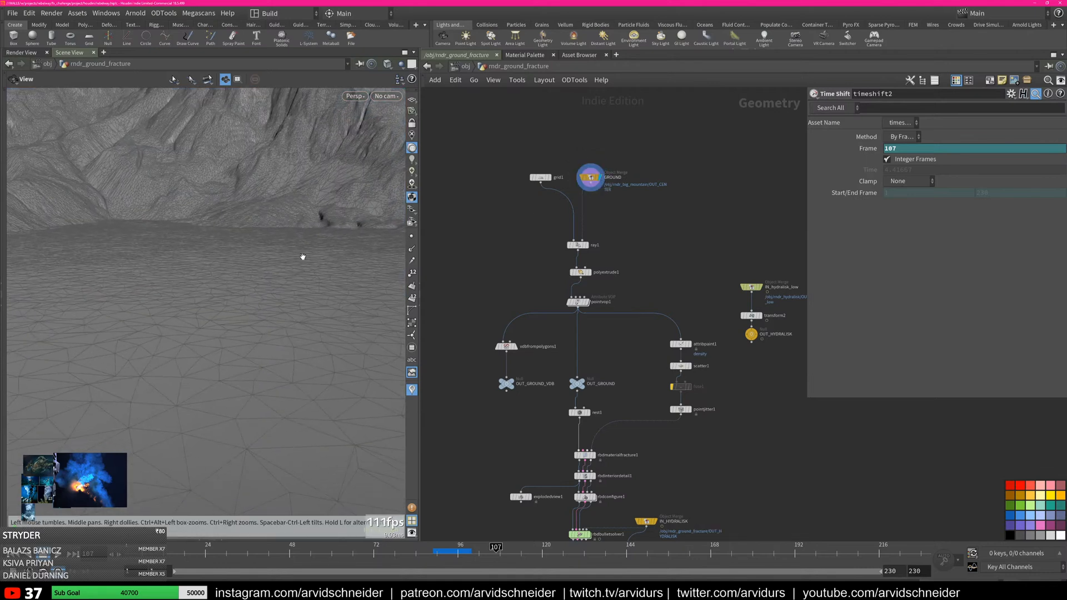
click(551, 188)
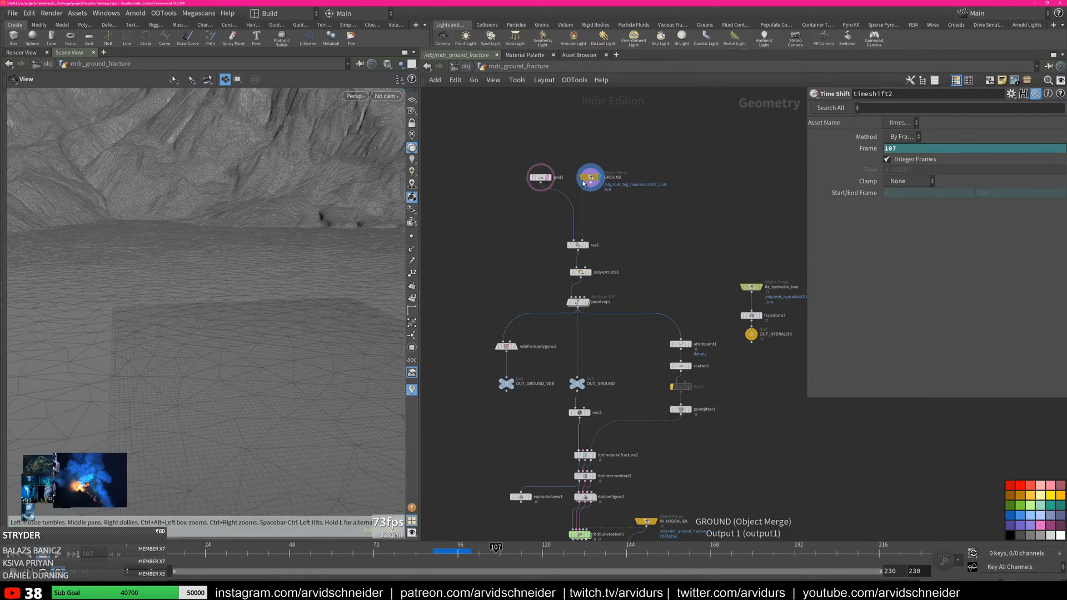
click(542, 178)
click(588, 246)
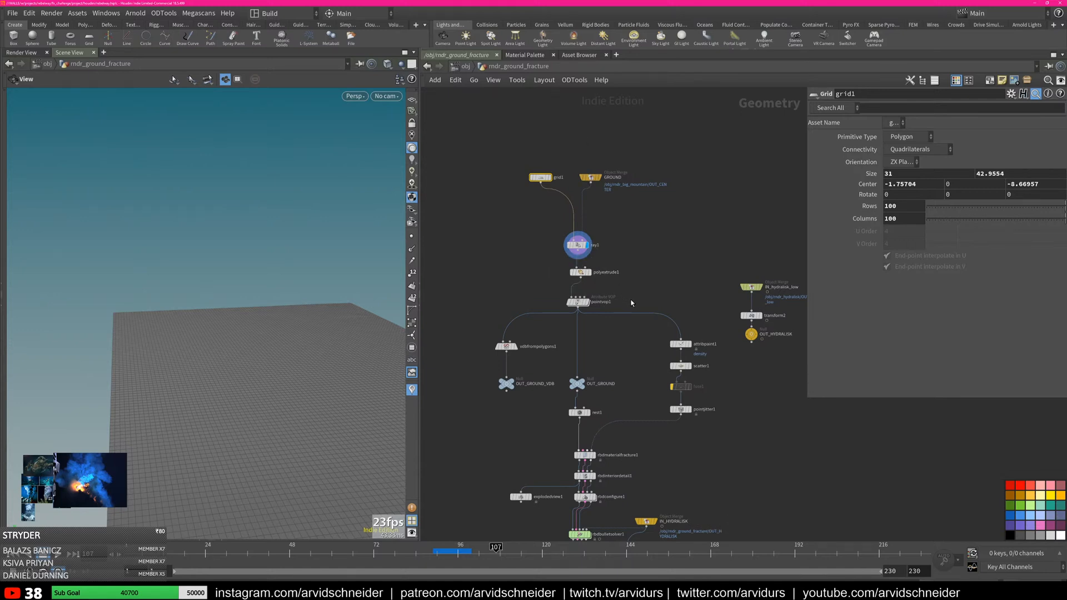
Display polyextrude1 and inspect the thickness of the extruded ground from the side
click(592, 273)
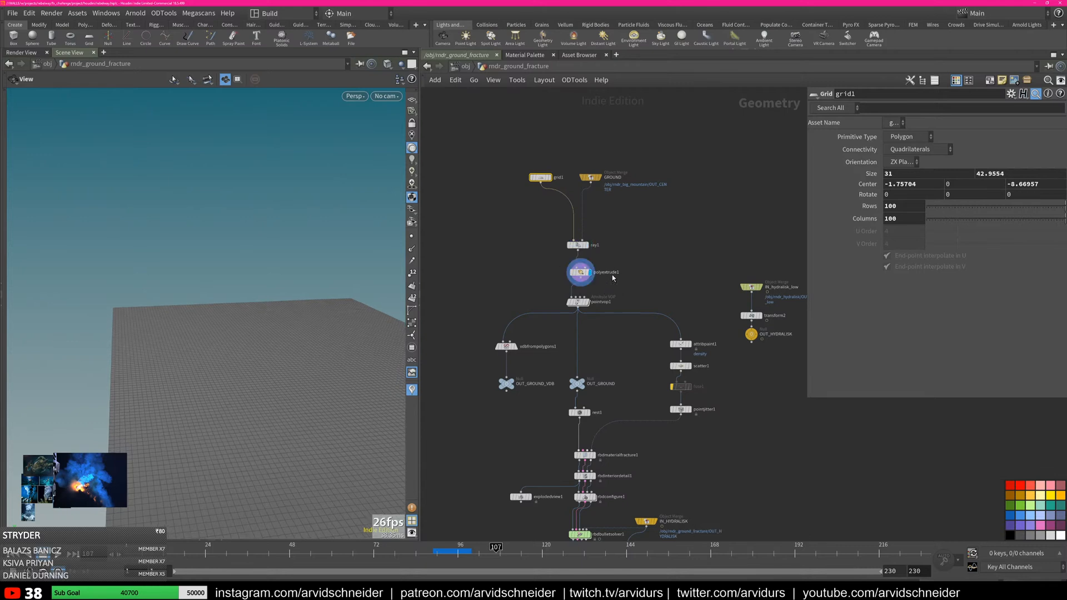
right_drag(322, 355, 238, 361)
drag(238, 361, 339, 340)
scroll(615, 280, up, 3)
Display pointvop1 and examine the flow noise network inside it, returning to the rndr_ground_fracture network
click(561, 325)
drag(261, 333, 279, 328)
right_drag(279, 328, 266, 401)
drag(266, 401, 276, 327)
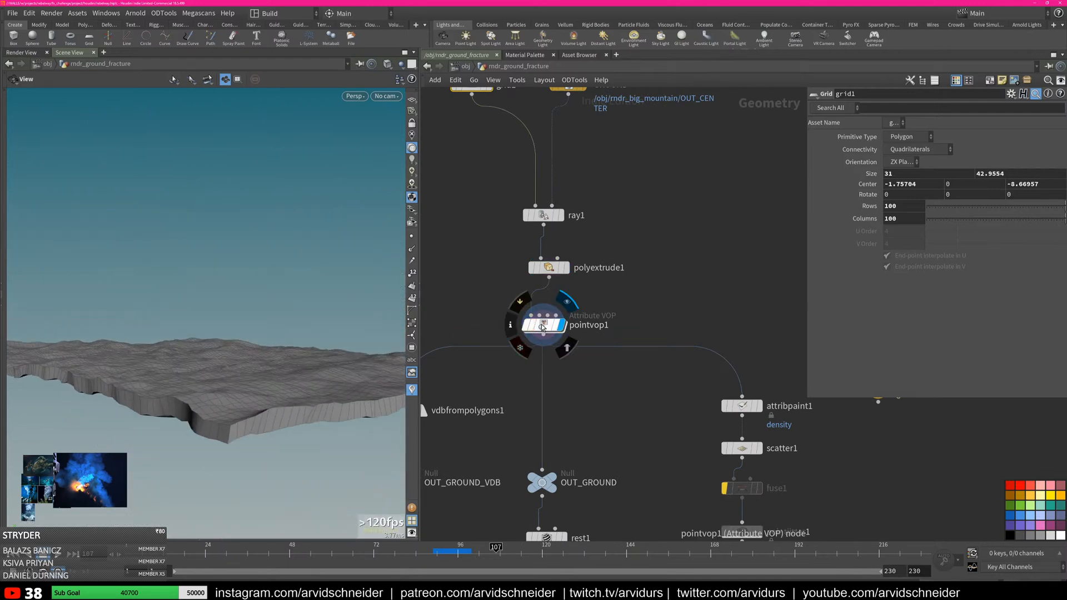
double_click(546, 325)
middle_drag(741, 275, 595, 272)
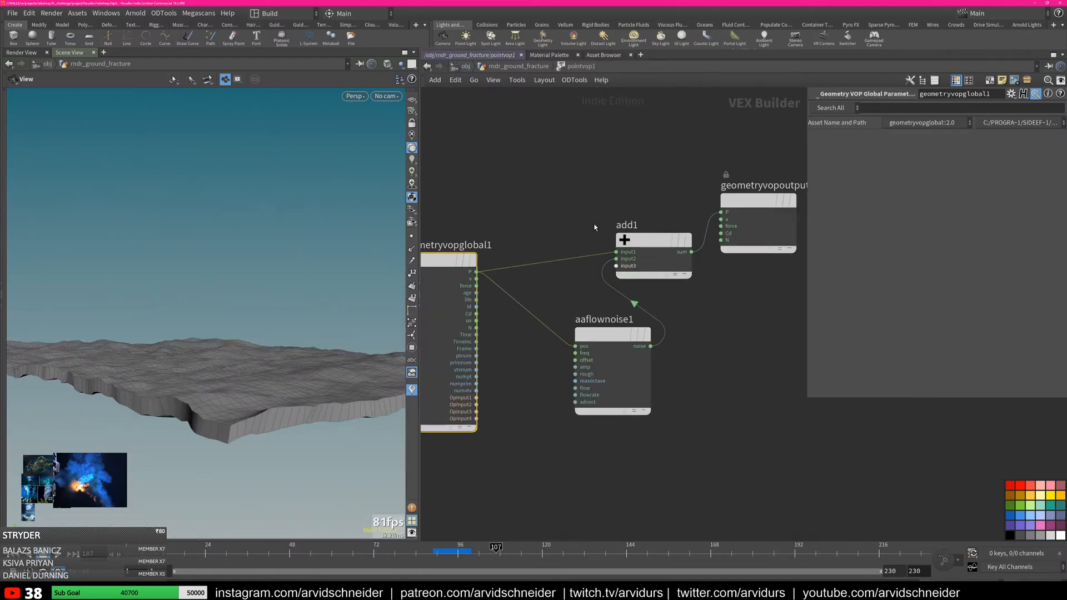
key(u)
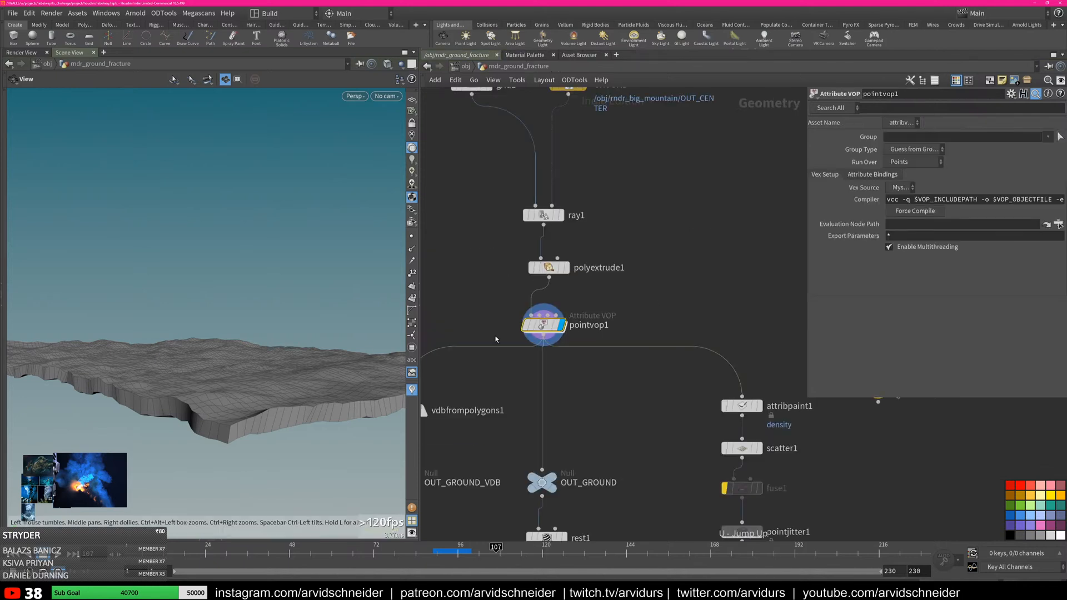
Display attribpaint1 on the fracture-point branch, open its parameters and view the ground from above
middle_drag(490, 439, 560, 305)
middle_drag(721, 284, 552, 286)
scroll(552, 286, down, 4)
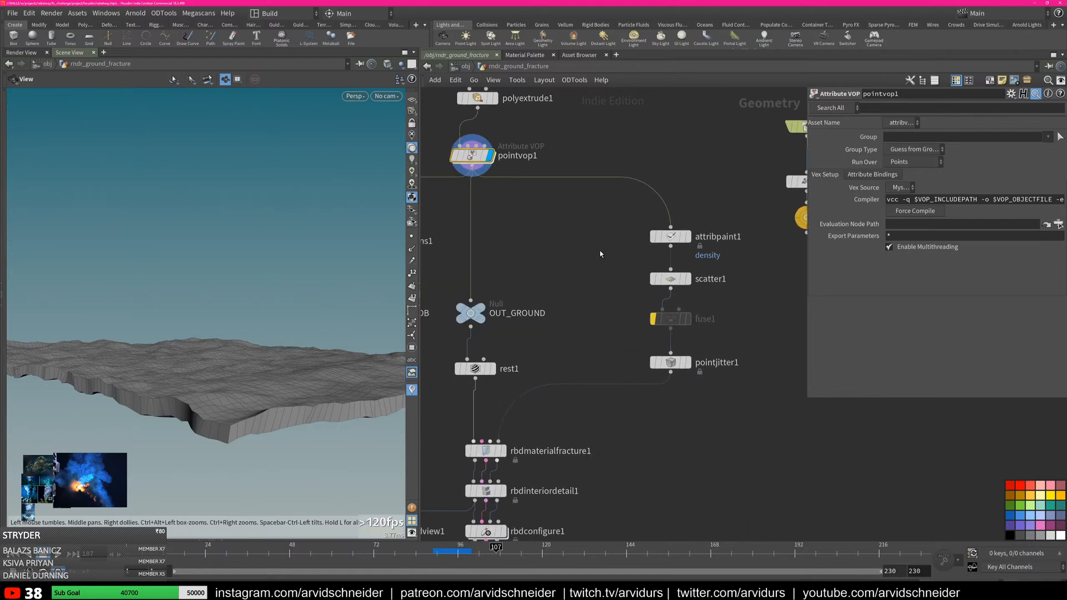
scroll(577, 289, up, 2)
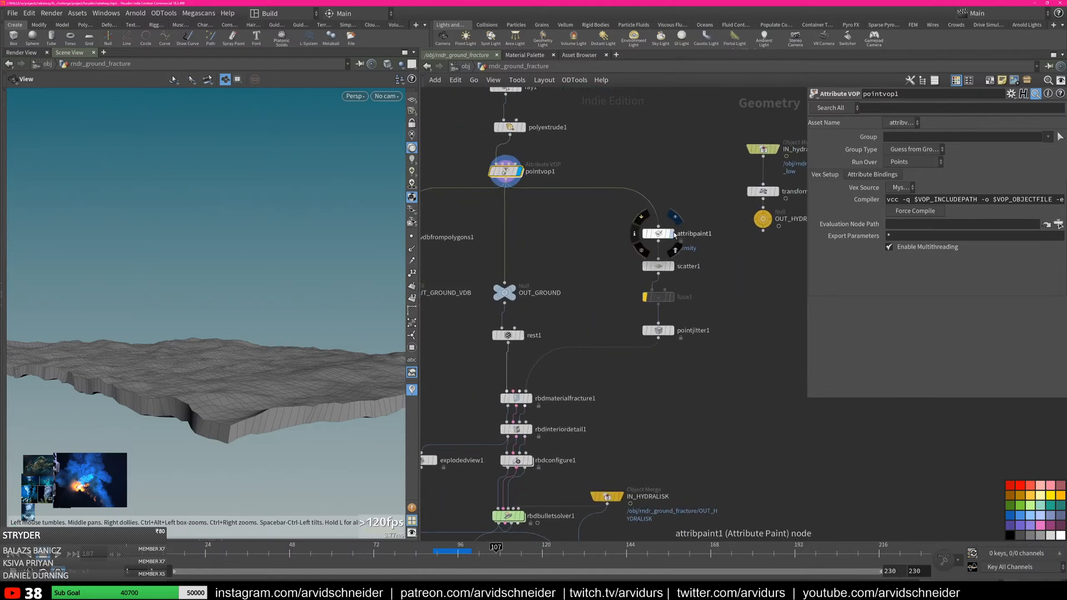
click(660, 234)
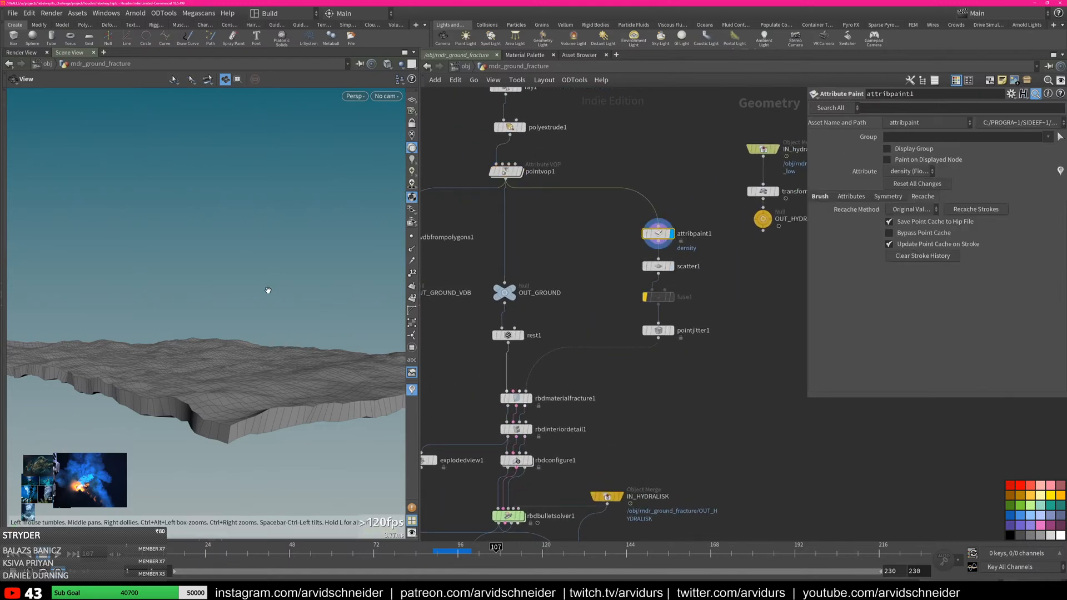
drag(267, 289, 259, 317)
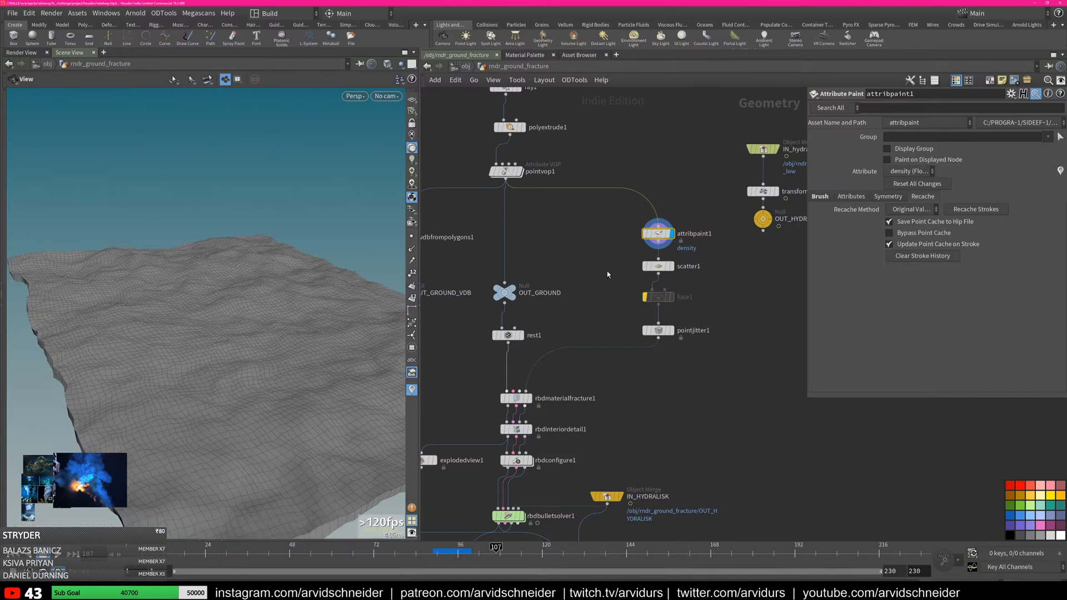
Visualize the painted density attribute of attribpaint1 and examine the crack pattern across the ground
middle_click(659, 233)
click(718, 191)
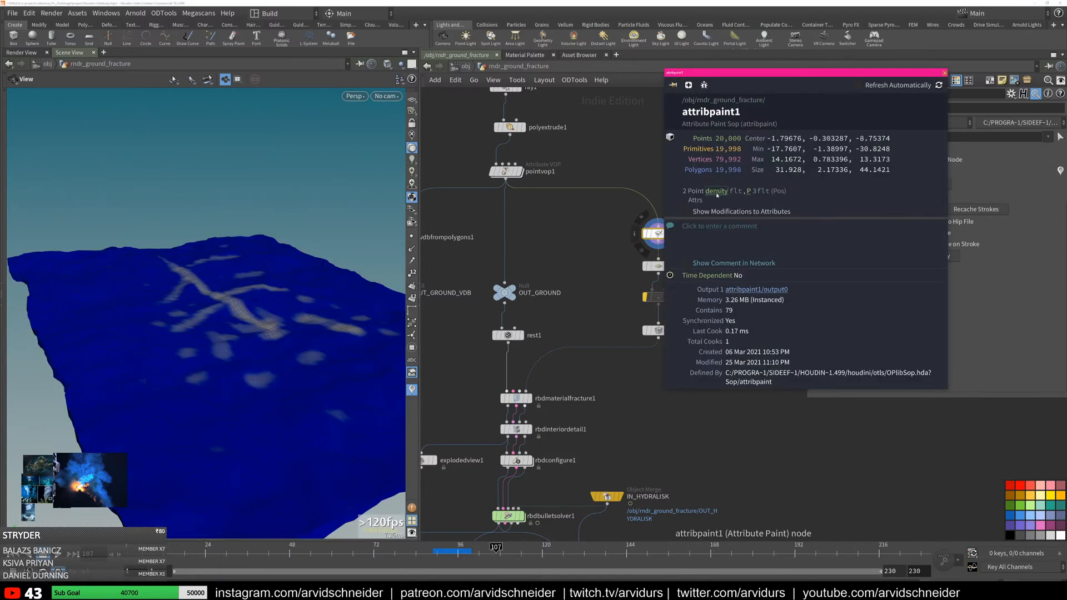
click(945, 75)
drag(248, 285, 269, 329)
right_drag(269, 329, 297, 338)
mouse_move(349, 185)
mouse_down()
mouse_move(272, 282)
mouse_move(287, 261)
mouse_up()
Display the scatter1 points, and display pointjitter1 and open its parameters
click(671, 266)
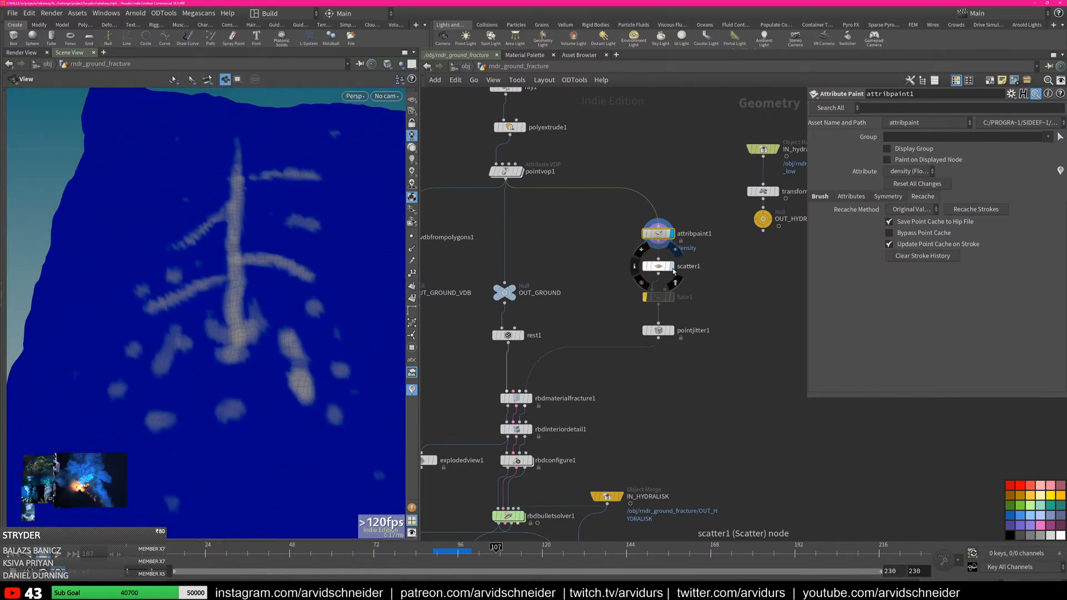
drag(212, 349, 236, 324)
click(673, 330)
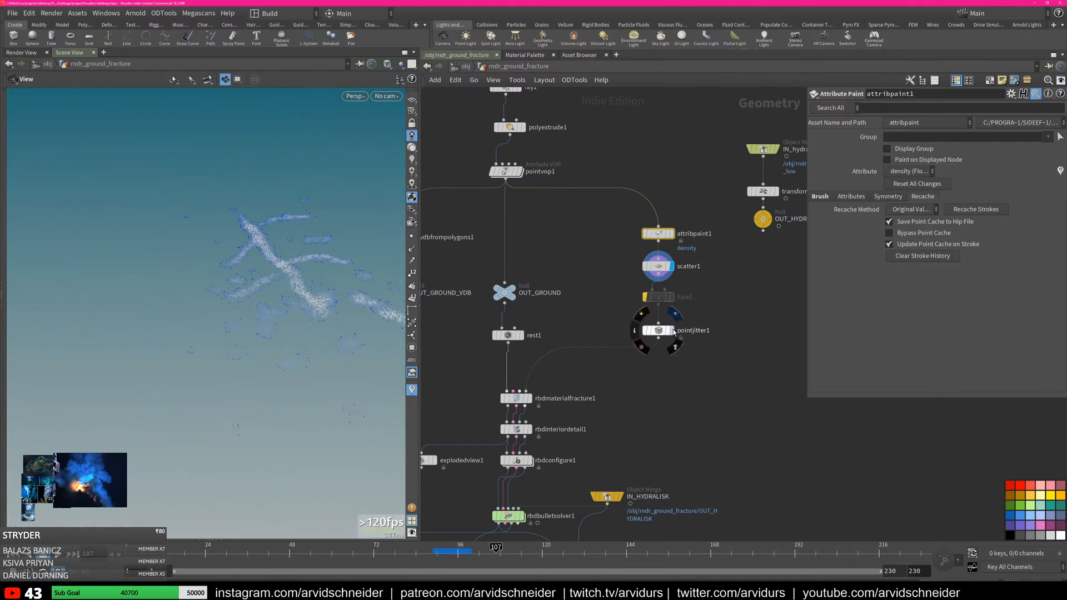
click(659, 330)
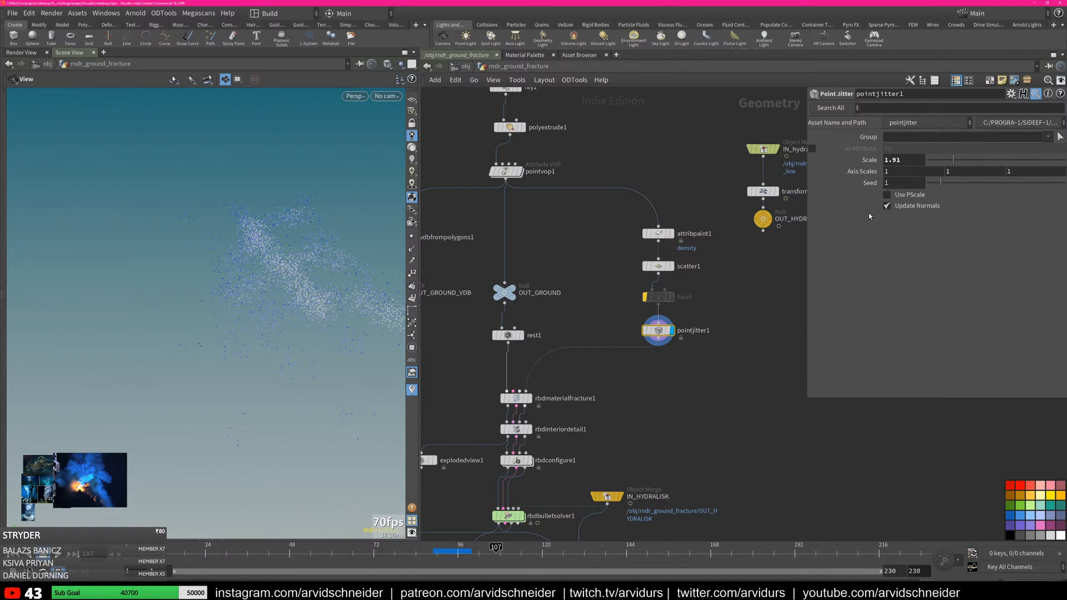
Display rbdmaterialfracture1 and inspect the fractured ground slab from several angles
middle_drag(683, 311, 743, 258)
click(591, 344)
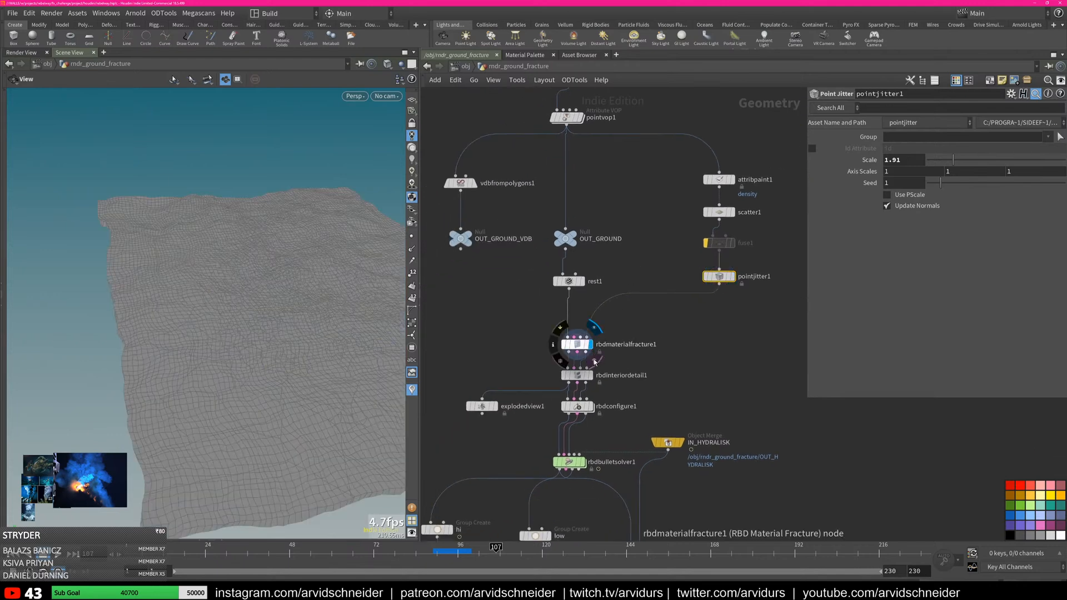
drag(295, 291, 322, 323)
right_drag(361, 259, 445, 278)
right_drag(263, 297, 318, 303)
drag(219, 307, 216, 269)
right_drag(294, 261, 155, 281)
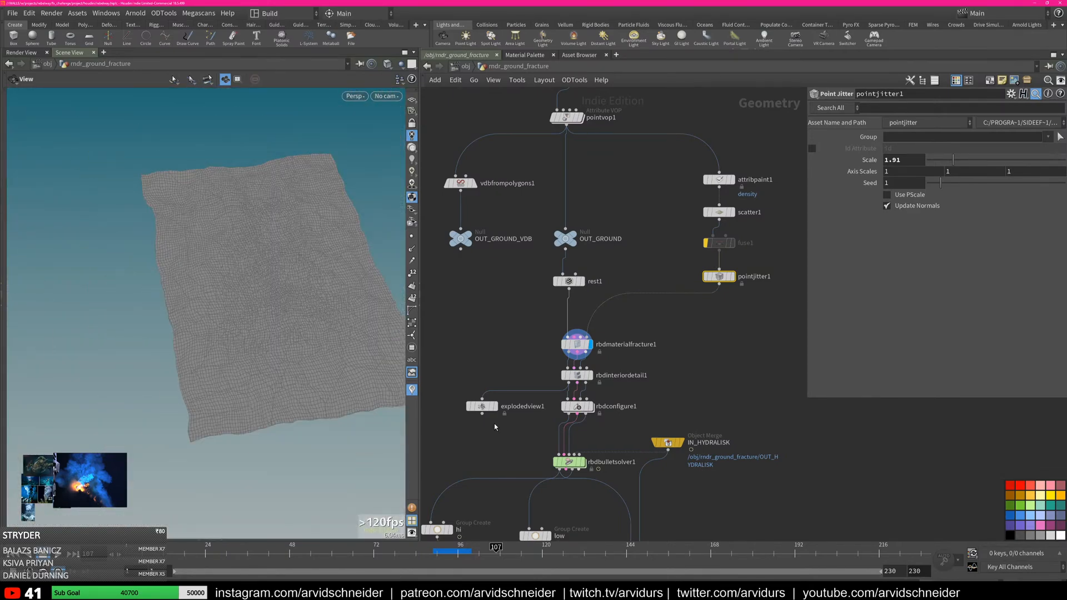
Display explodedview1 to examine the separated fracture pieces, and bring the rbdbulletsolver1 section into view
drag(278, 328, 241, 303)
right_drag(241, 303, 187, 259)
drag(186, 258, 190, 274)
right_drag(190, 274, 322, 293)
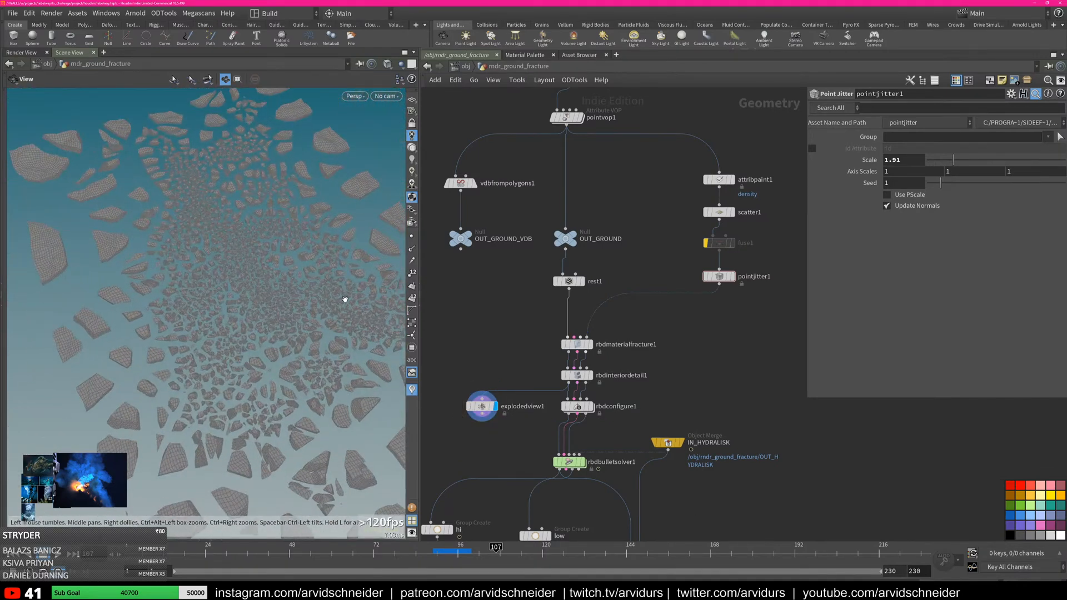
middle_drag(663, 376, 674, 307)
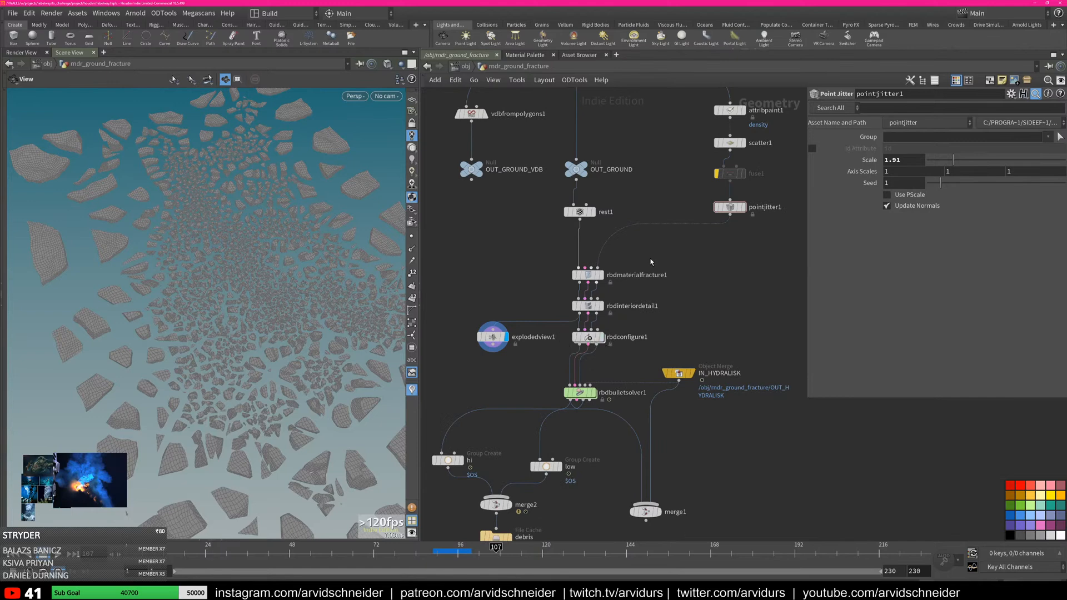
Display rbdinteriordetail1 with its parameters, and switch to explodedview1 to inspect the detailed interior faces of the fracture pieces up close
click(588, 305)
click(601, 306)
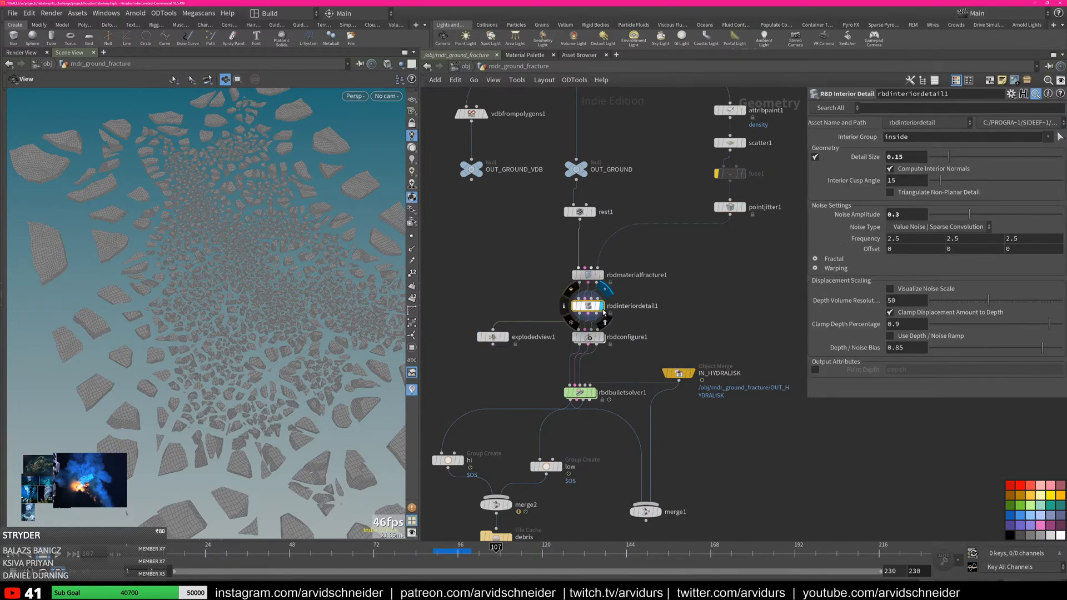
scroll(400, 307, up, 3)
scroll(400, 307, up, 2)
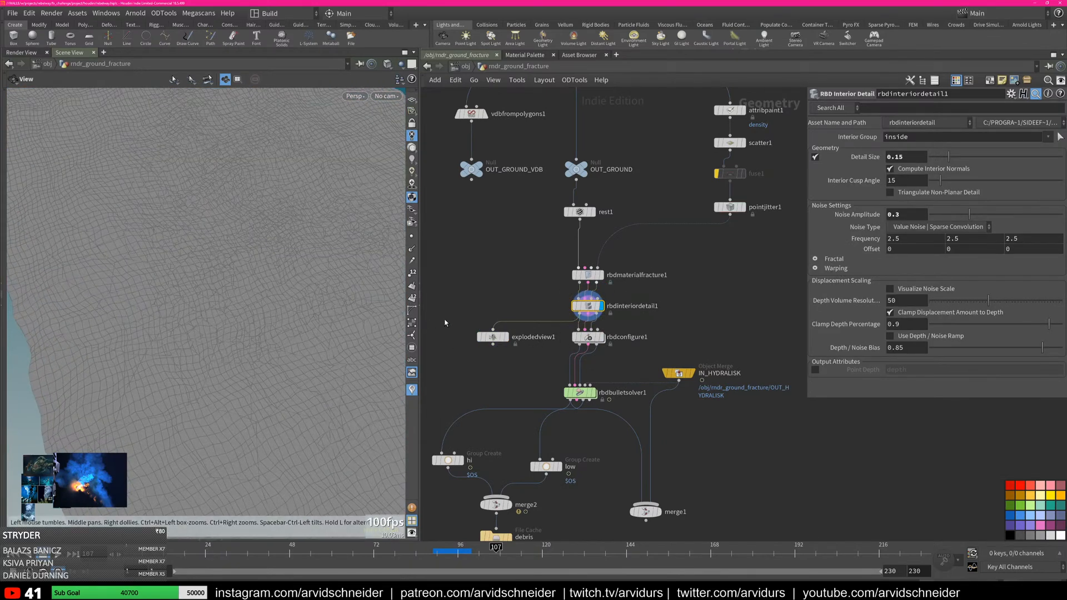
click(505, 337)
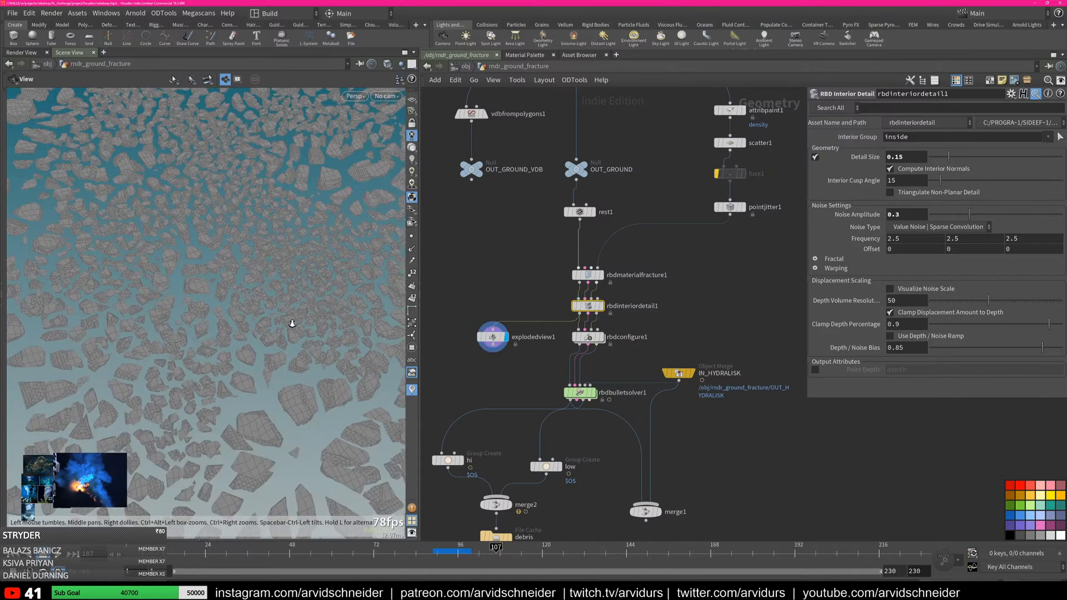
drag(305, 324, 326, 317)
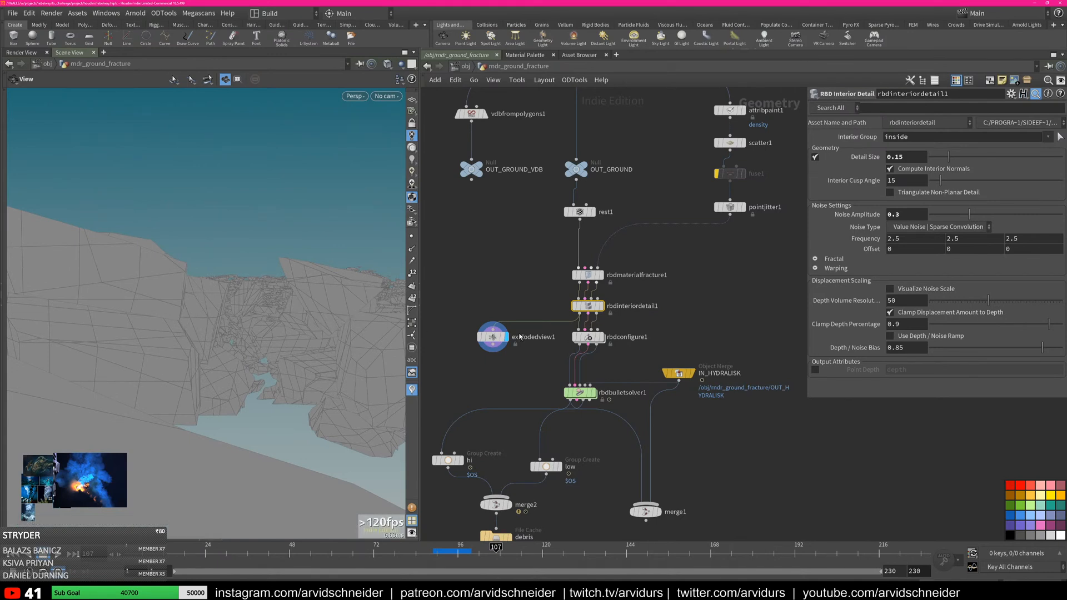
Display rbdconfigure1 and review its parameters and Active visualization for the ground's active region
click(602, 337)
click(589, 338)
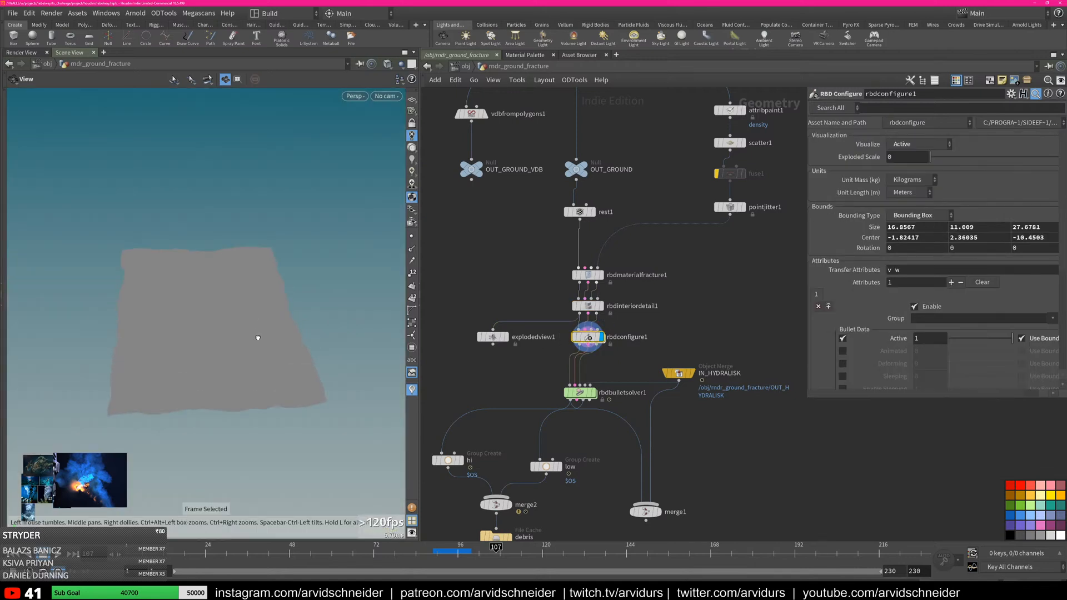
click(907, 144)
click(908, 145)
click(910, 145)
click(904, 168)
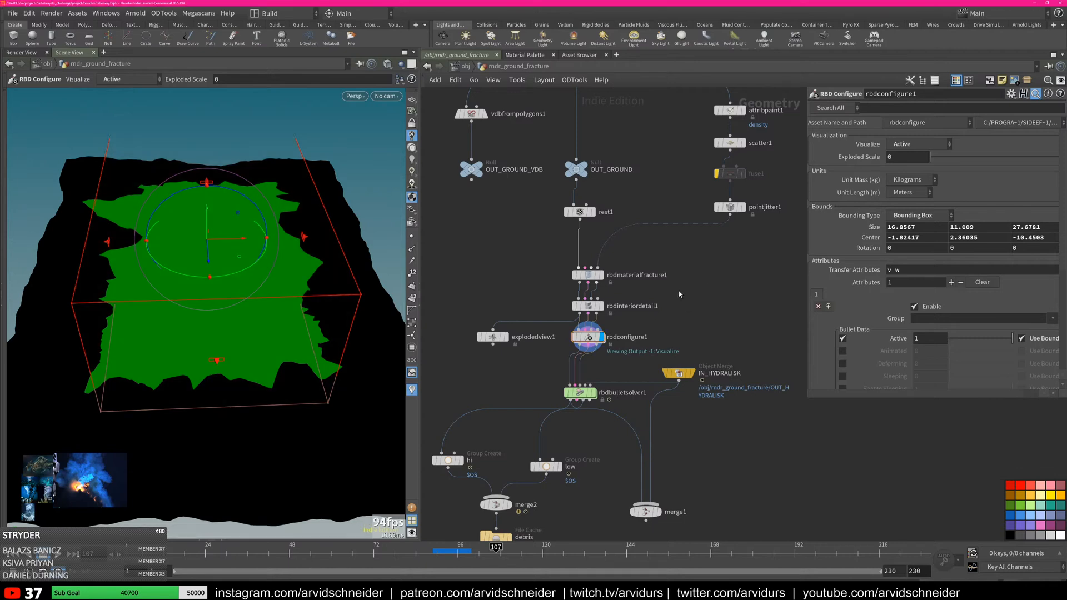
key(Escape)
Display the IN_HYDRALISK collision geometry at frame 92 and open the parameters of rbdbulletsolver1
middle_drag(515, 400, 561, 328)
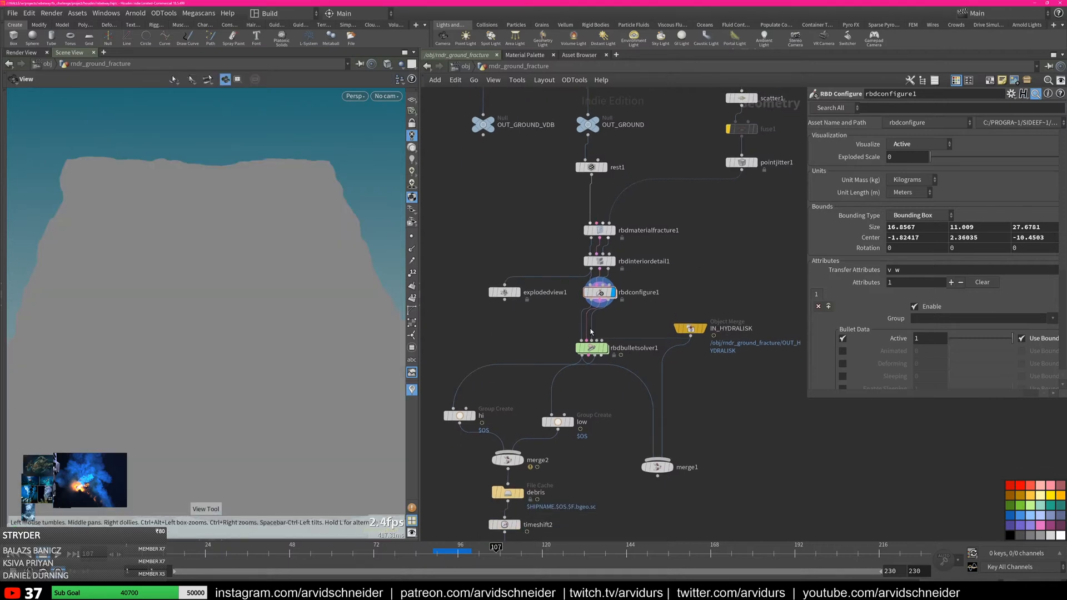
drag(707, 331, 714, 301)
click(714, 281)
drag(134, 281, 227, 234)
click(592, 348)
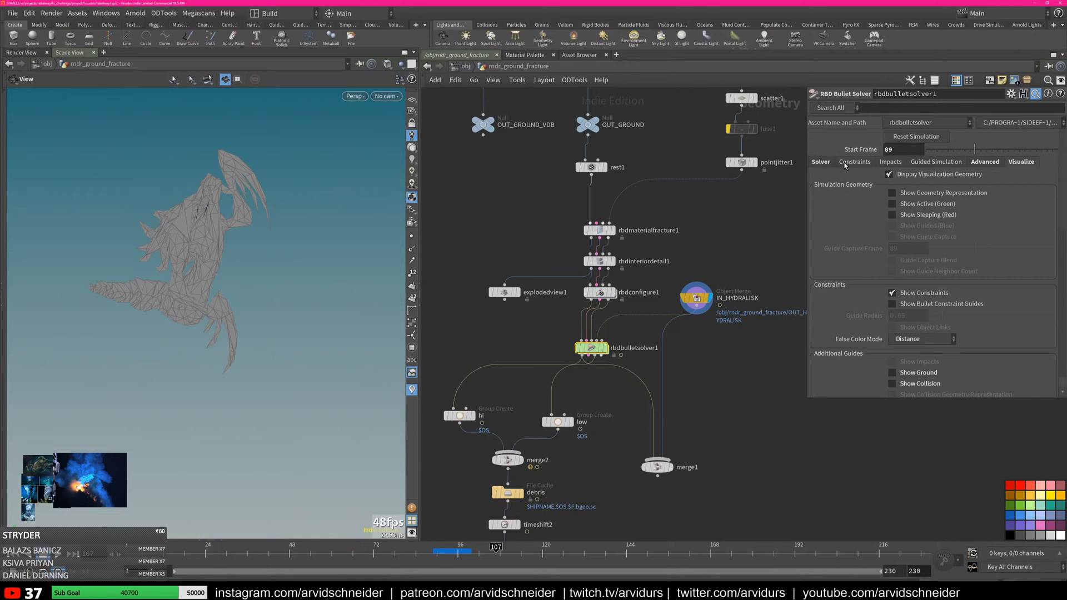
click(443, 548)
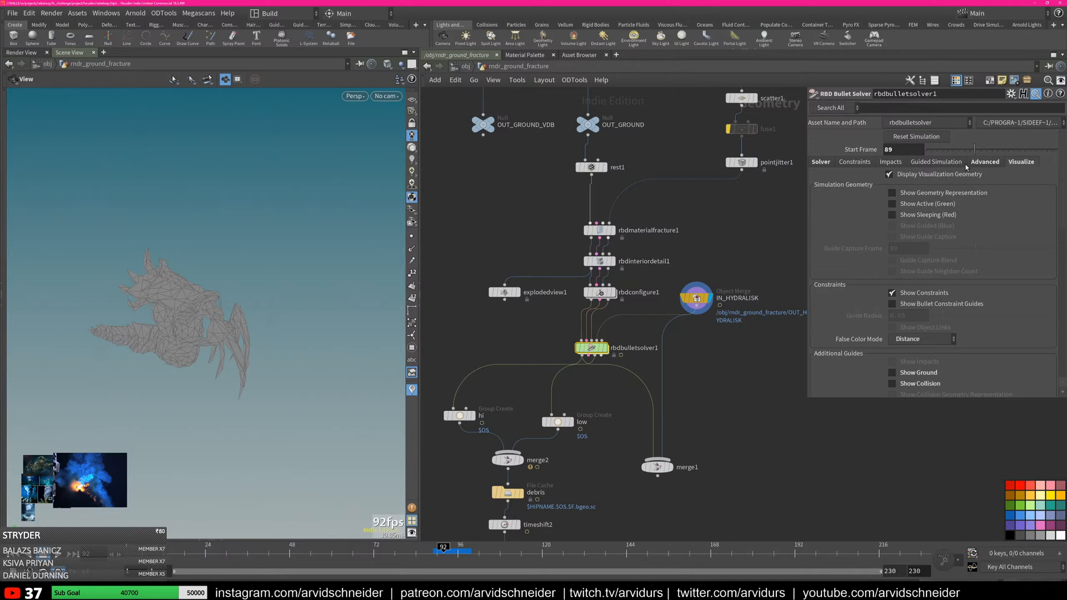
Show the bullet solver's constraint breaking thresholds, and display its simulated result with viewport lighting to inspect the broken ground
click(859, 163)
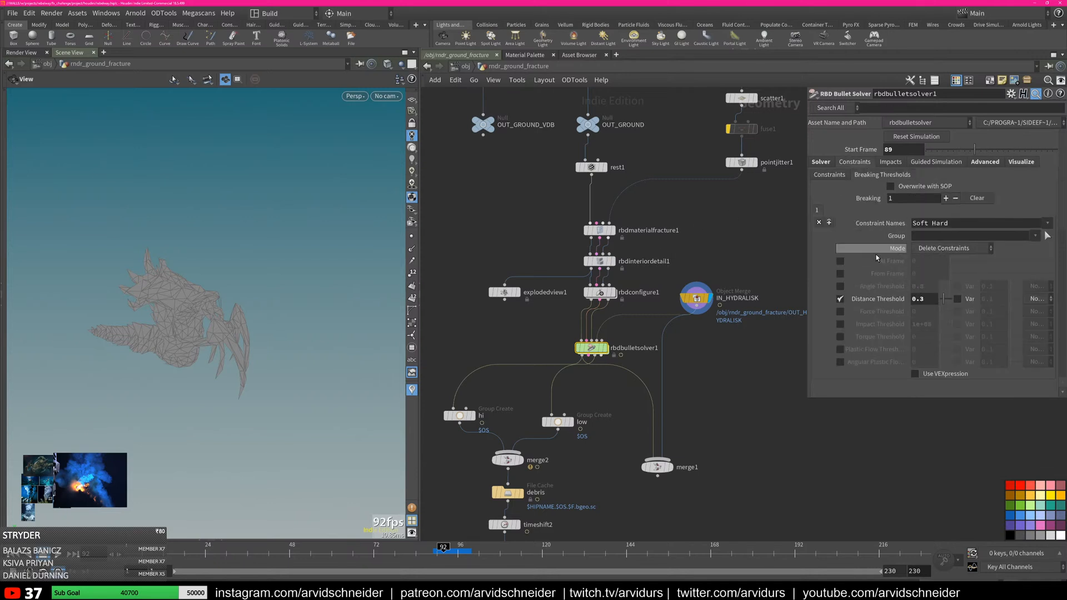
click(605, 348)
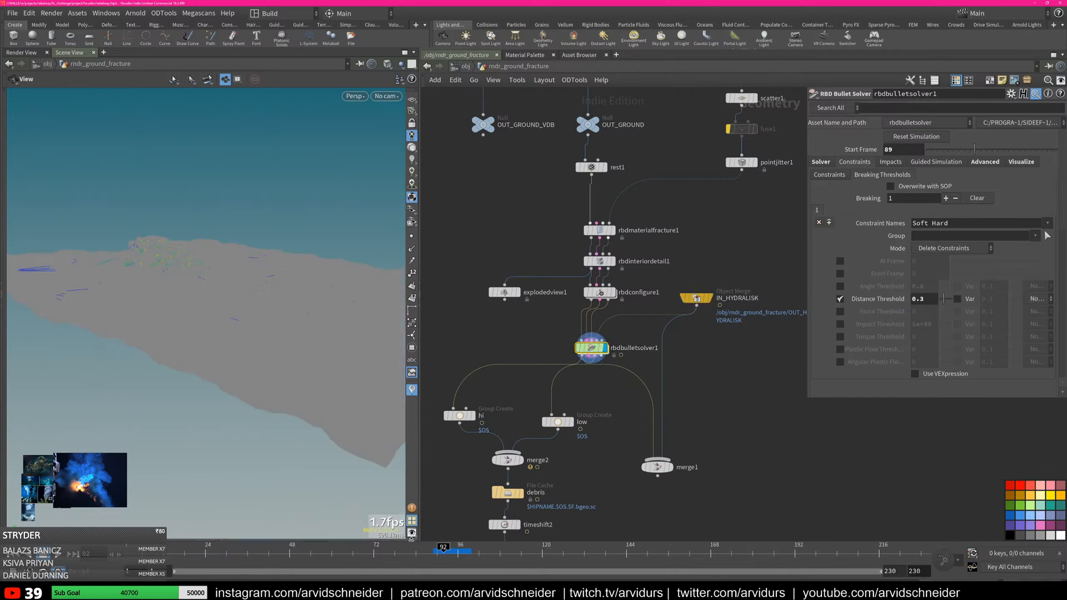
click(412, 147)
drag(230, 209, 228, 295)
right_drag(228, 295, 261, 328)
drag(261, 328, 222, 297)
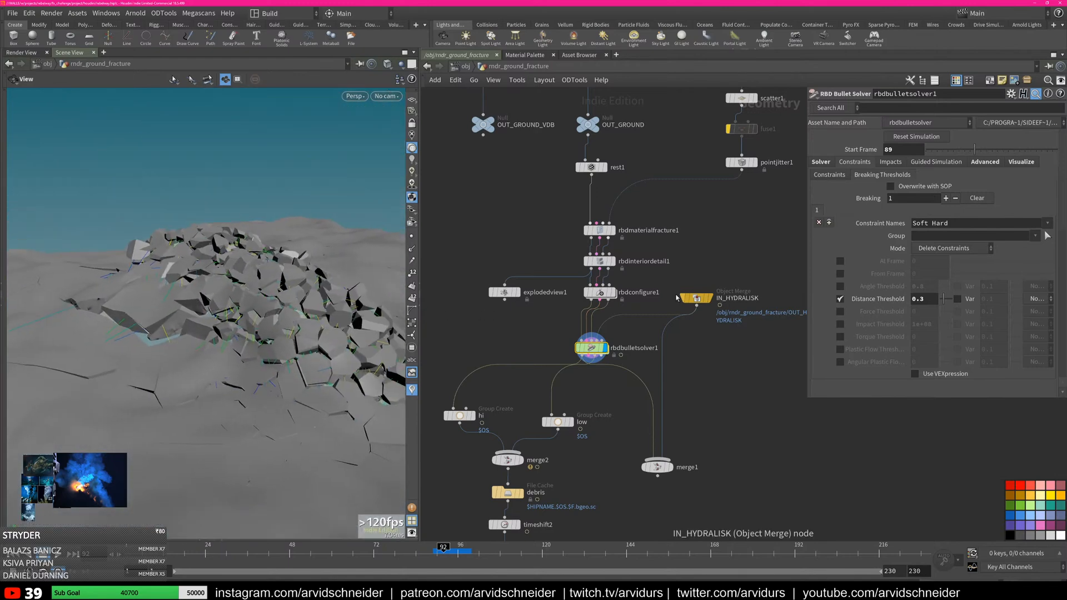
Review the bullet solver's visualization settings for constraints and collision while examining the constraint lines among the broken pieces
click(1017, 164)
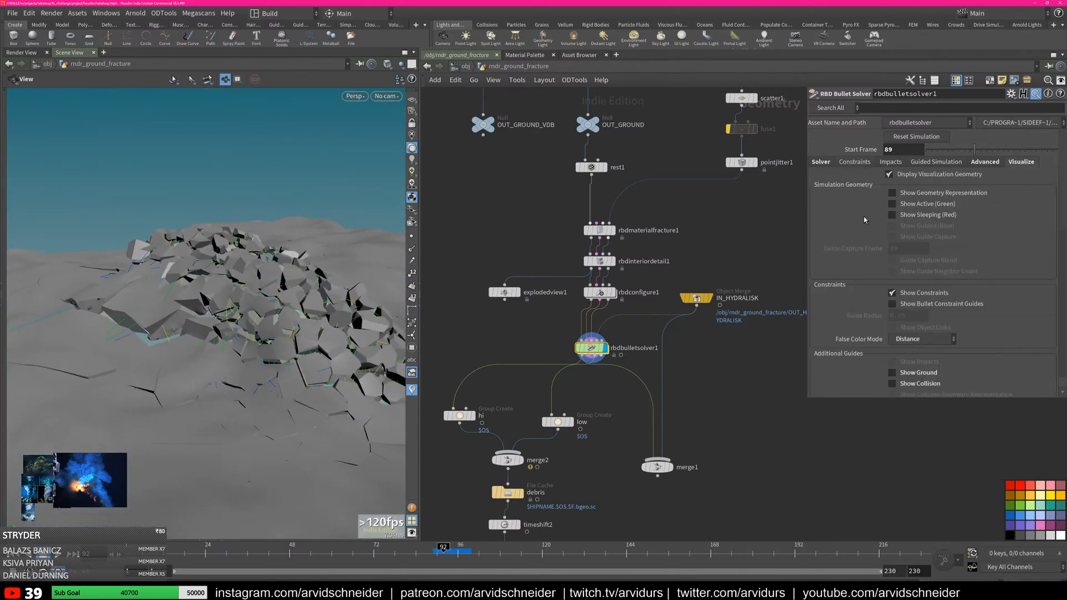
drag(248, 343, 229, 320)
key(space+2)
key(space+1)
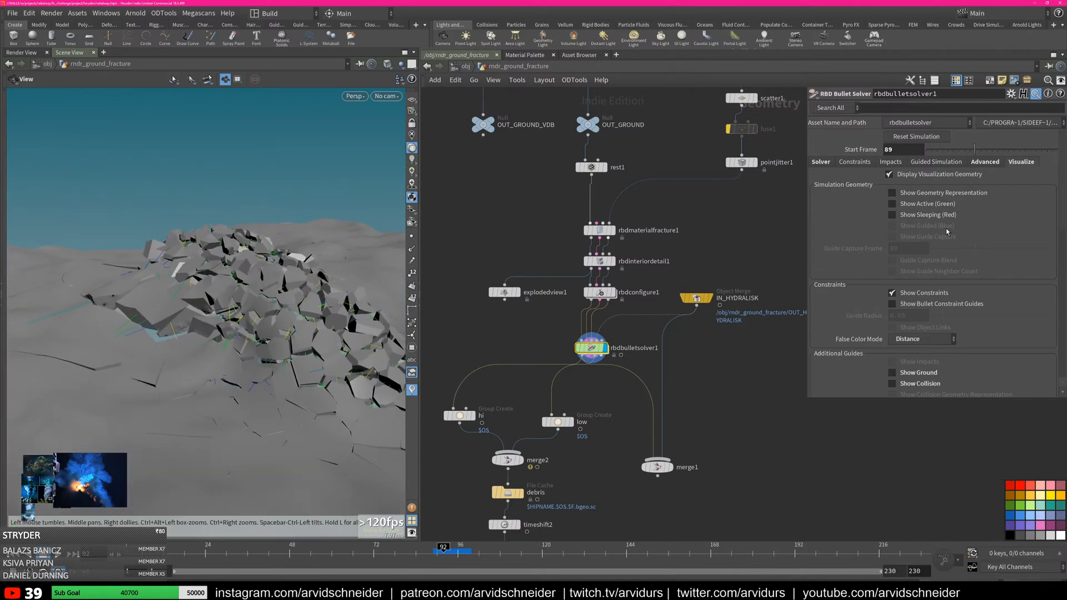
click(920, 343)
click(913, 384)
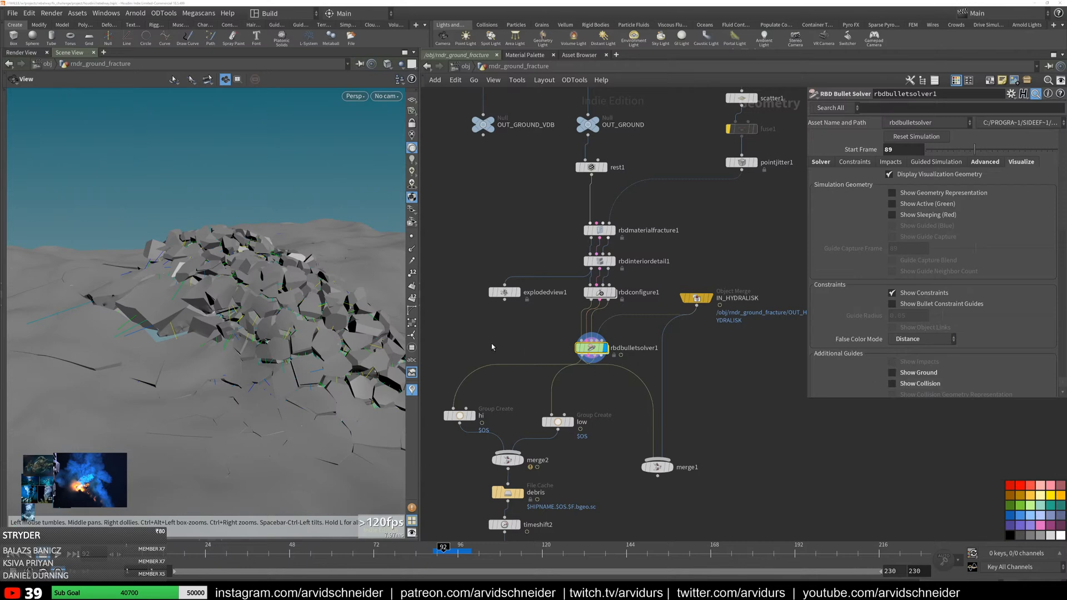
drag(302, 328, 295, 312)
right_click(295, 311)
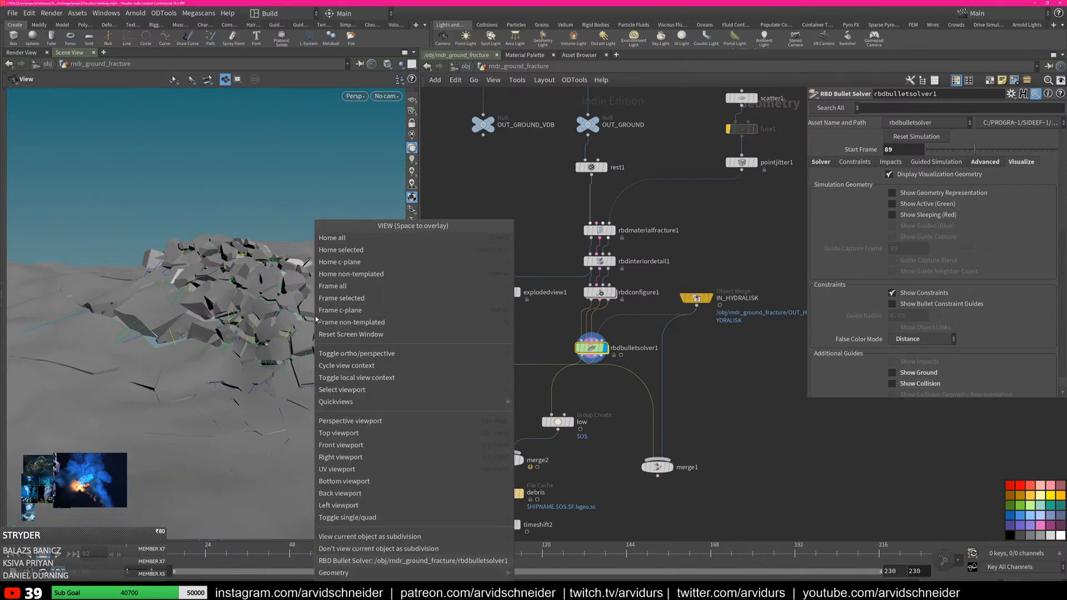
click(746, 372)
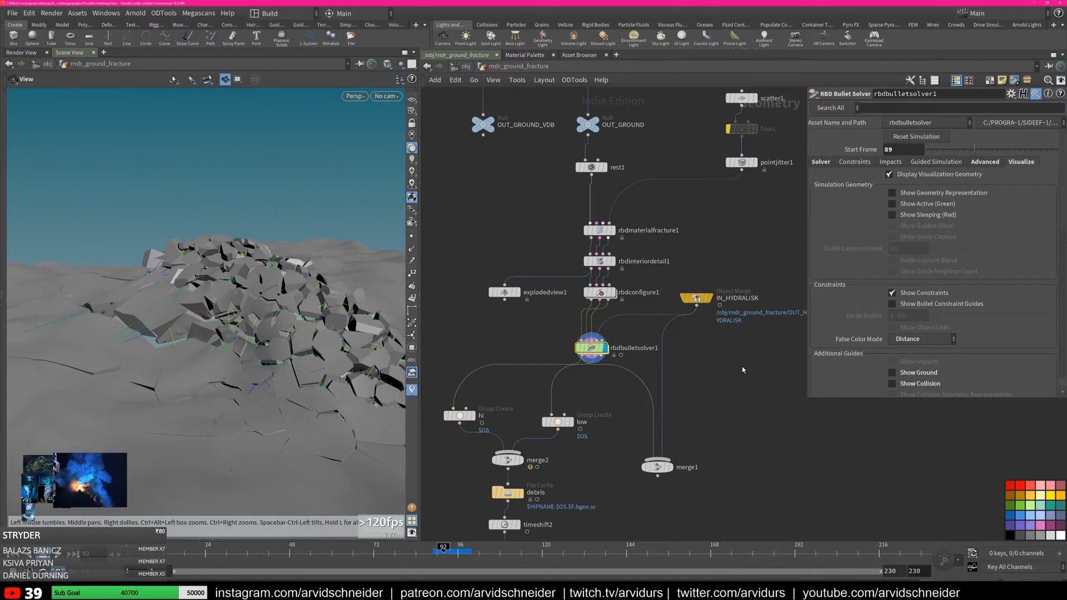
Advance the simulation to frame 96 and inspect the erupting ground pieces from a closer angle
drag(251, 286, 221, 305)
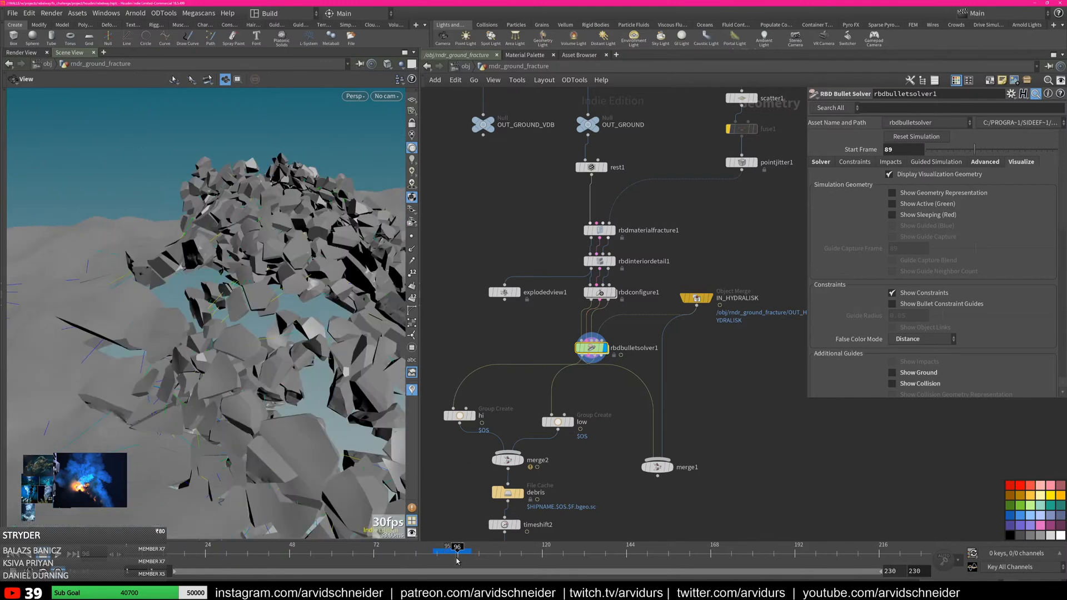
right_drag(305, 368, 300, 322)
mouse_move(300, 322)
mouse_down()
mouse_move(259, 310)
mouse_move(292, 311)
mouse_up()
Review the bullet solver's constraint settings, substeps, constraint iterations, and drag and spin forces
click(853, 162)
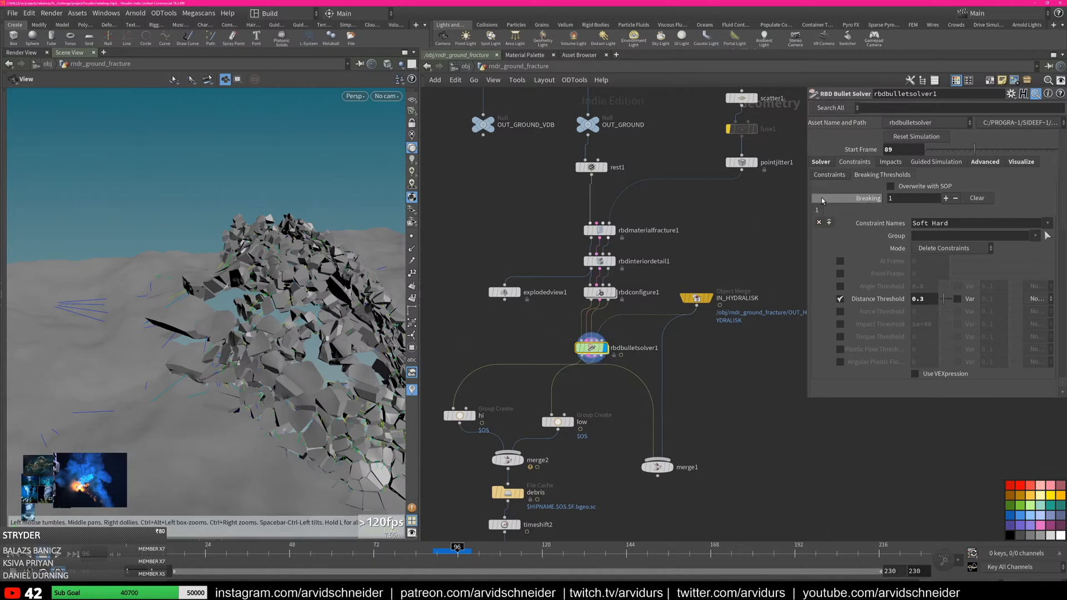
click(821, 161)
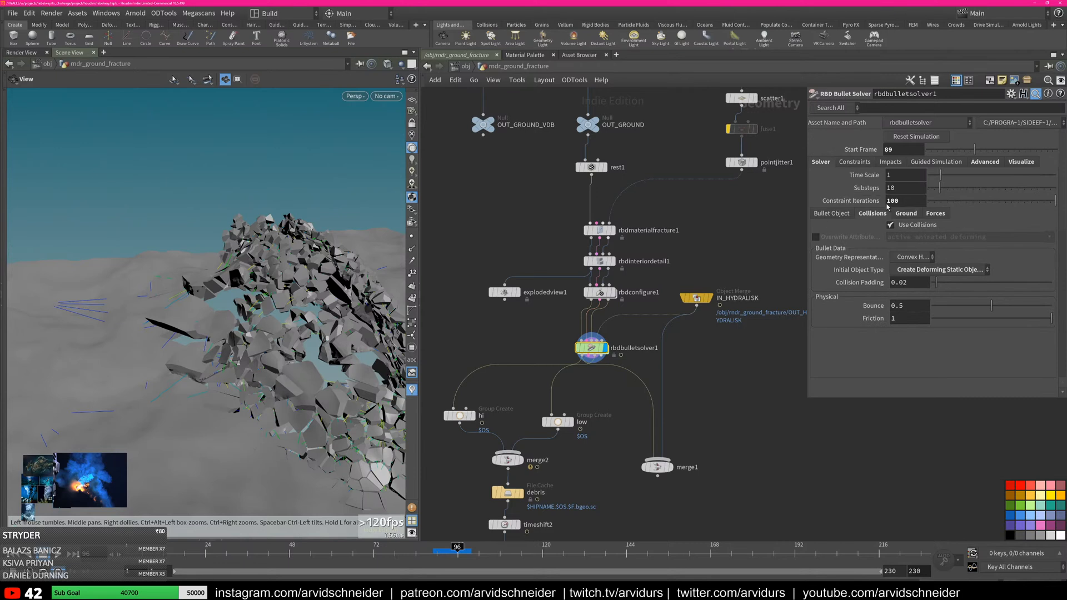
click(936, 214)
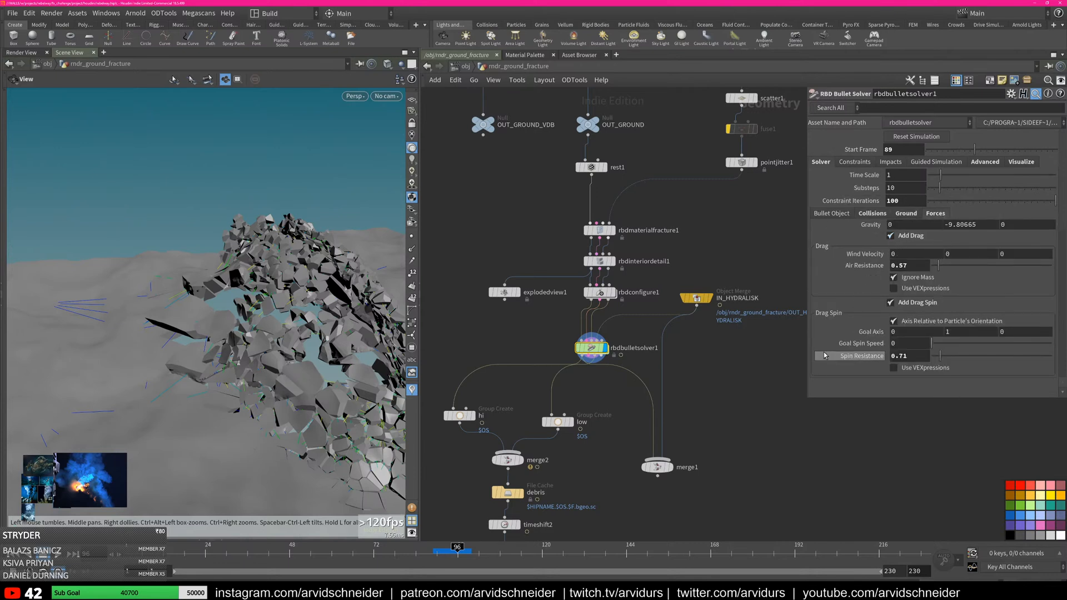
mouse_move(825, 355)
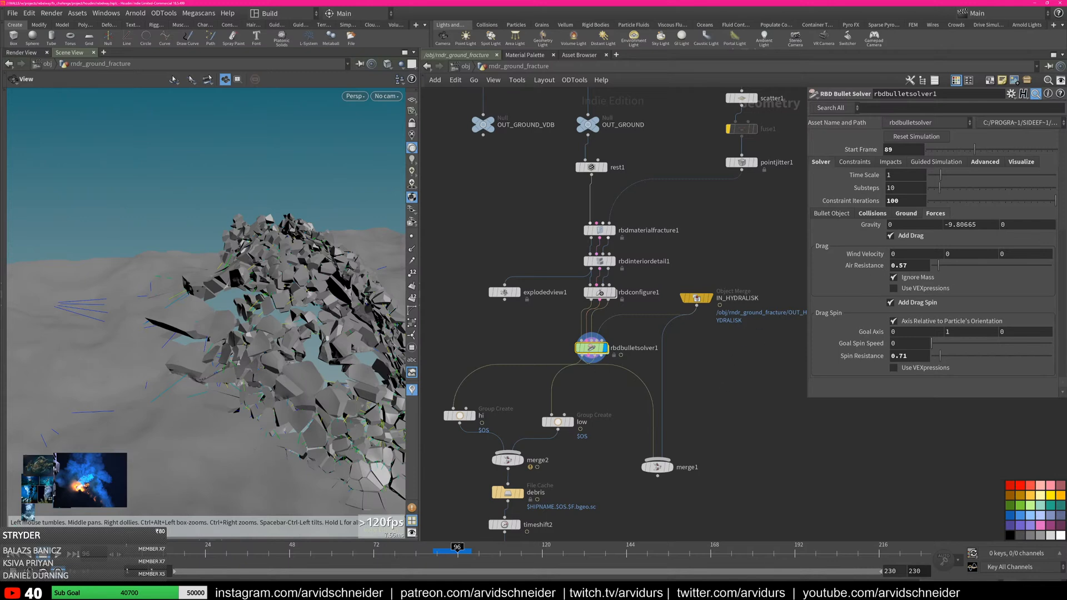
Bring up the rendered clip in the media player, review the ground eruption shot, and move the player out of the way
drag(1066, 194, 733, 194)
drag(570, 366, 227, 466)
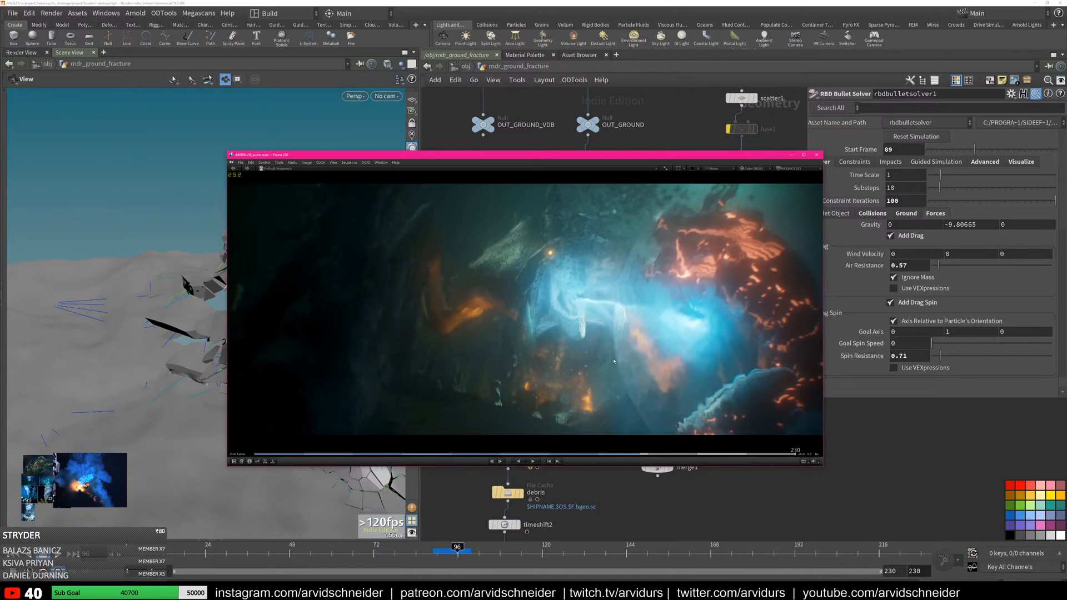
drag(460, 454, 290, 461)
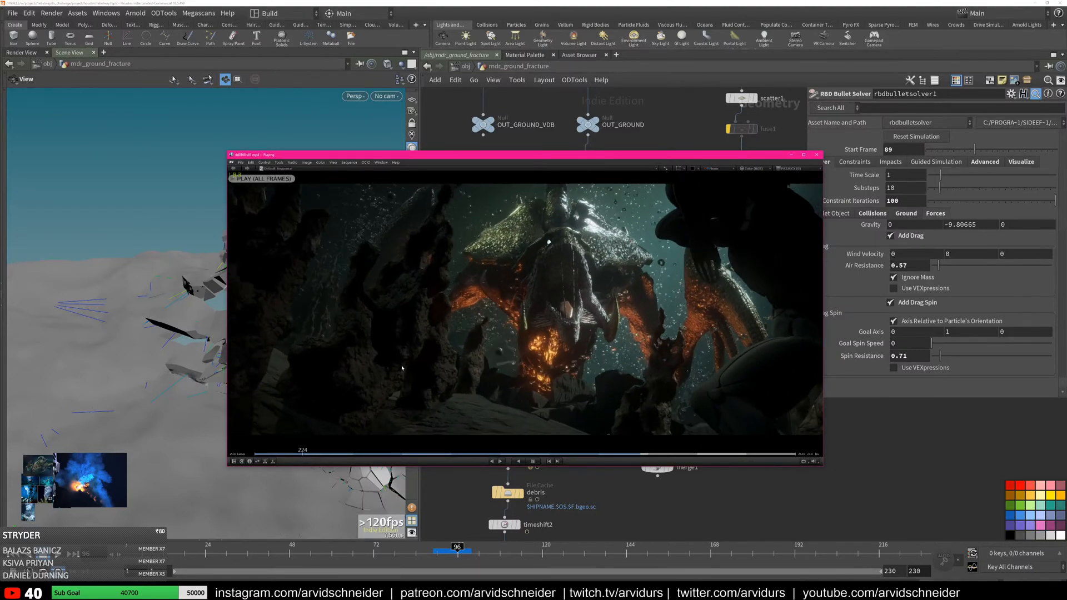
key(space)
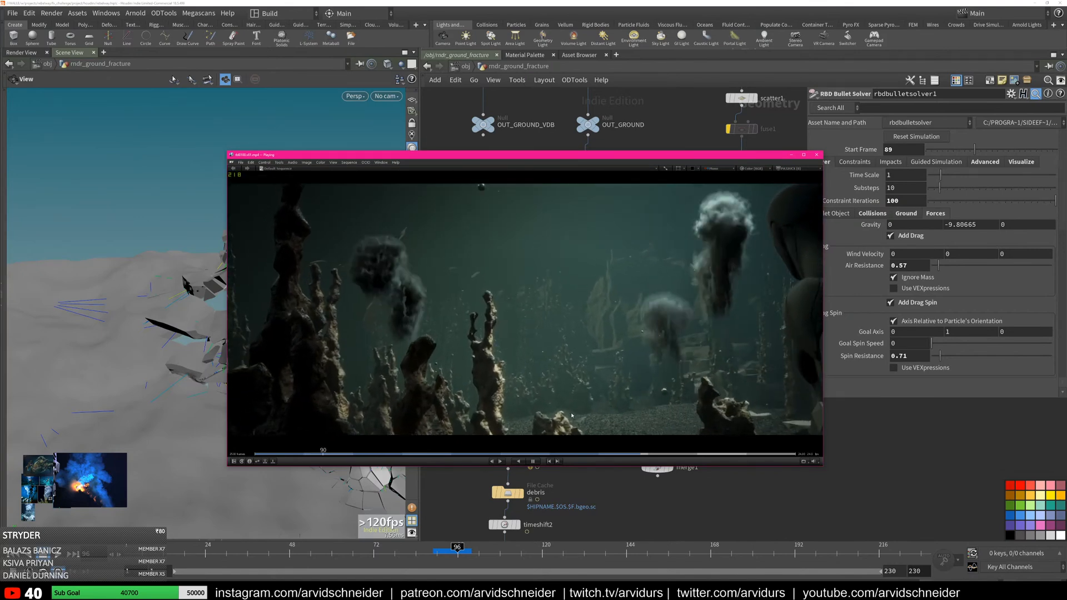
drag(519, 371, 510, 351)
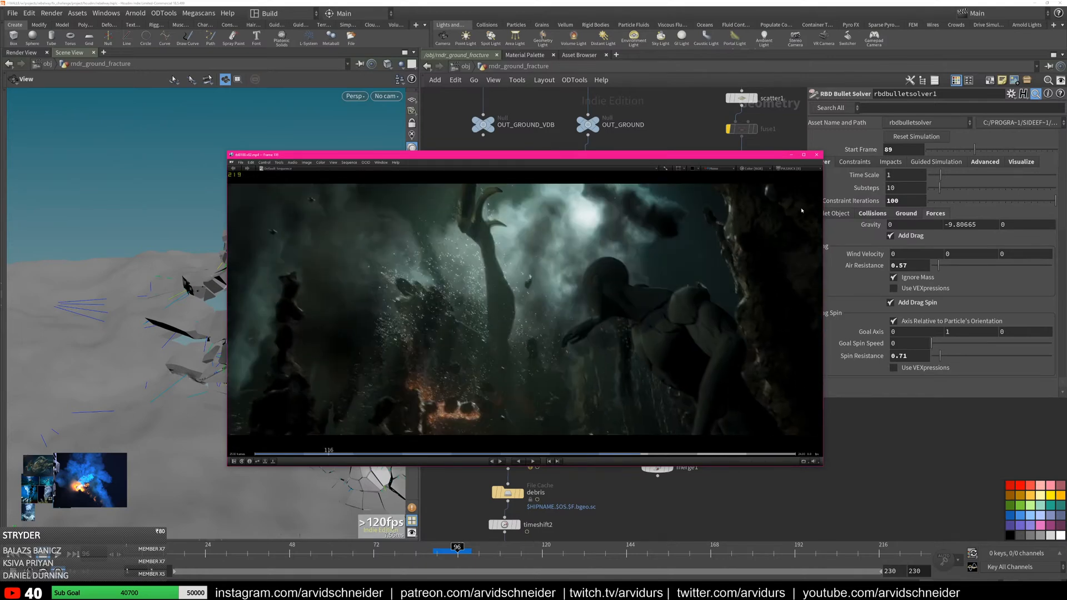
drag(276, 155, 1066, 296)
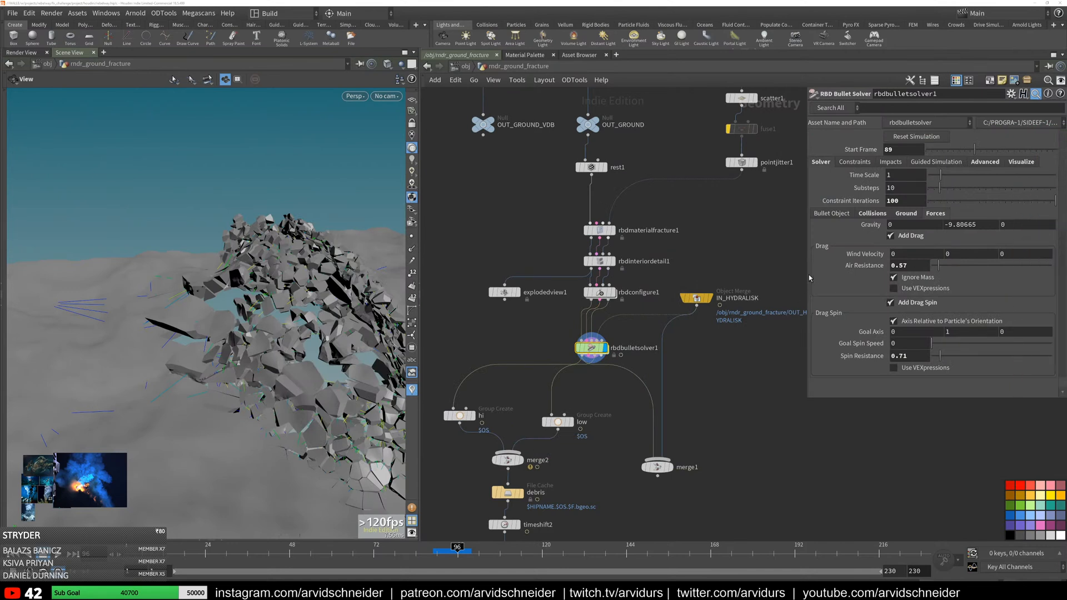
Display the debris file cache with its parameters and advance to frame 113 to inspect the cached debris
middle_drag(614, 356, 719, 190)
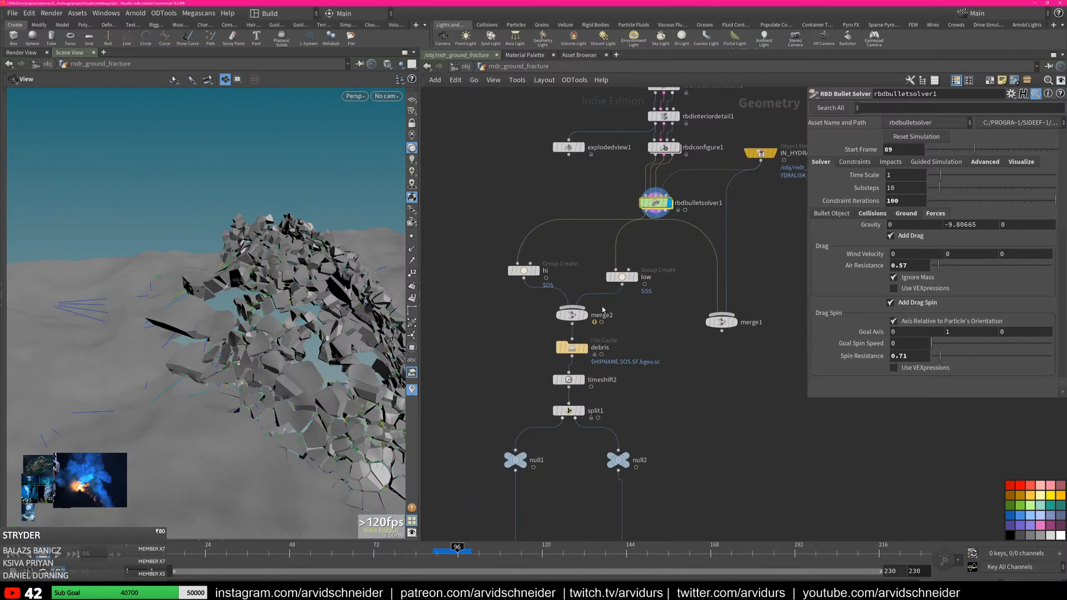
click(572, 348)
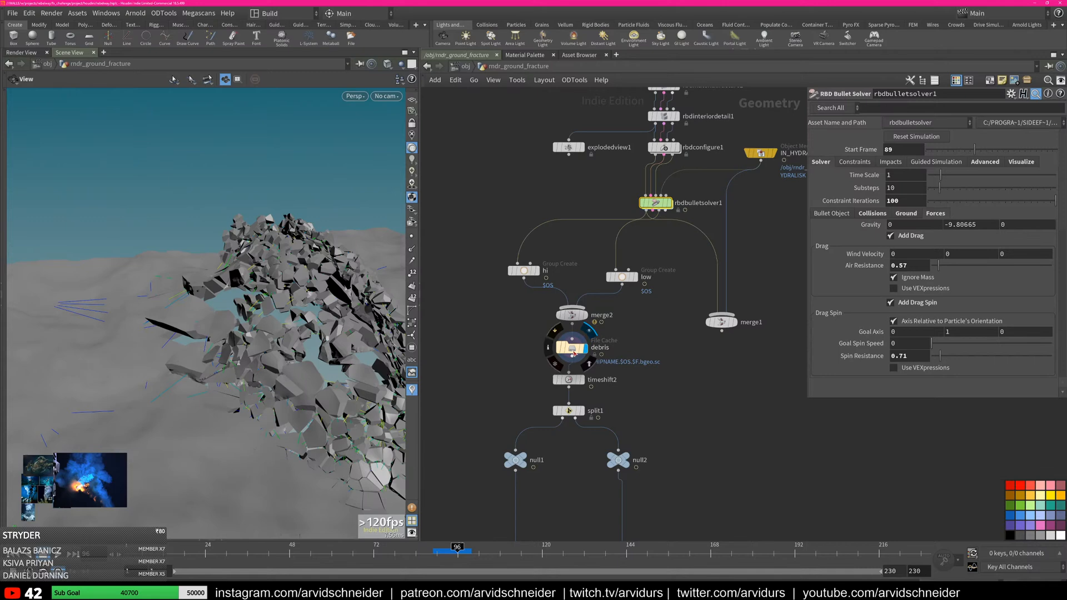
scroll(296, 375, down, 3)
drag(448, 553, 522, 551)
drag(355, 352, 305, 359)
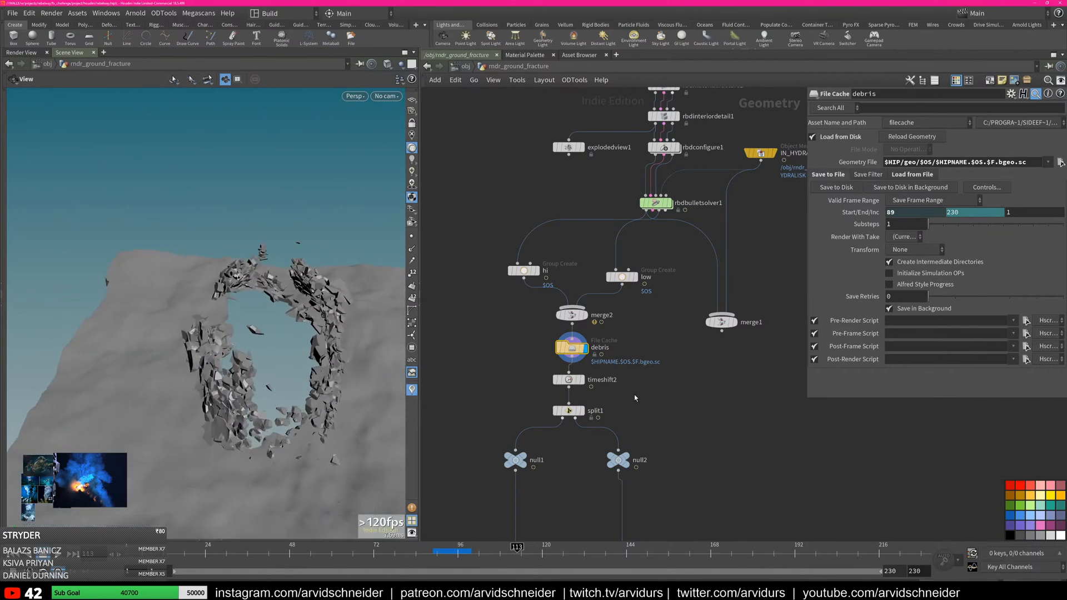
Display the null1 and null2 outputs of split1 in turn and compare the debris pieces in each
middle_drag(656, 414, 685, 356)
drag(311, 379, 327, 366)
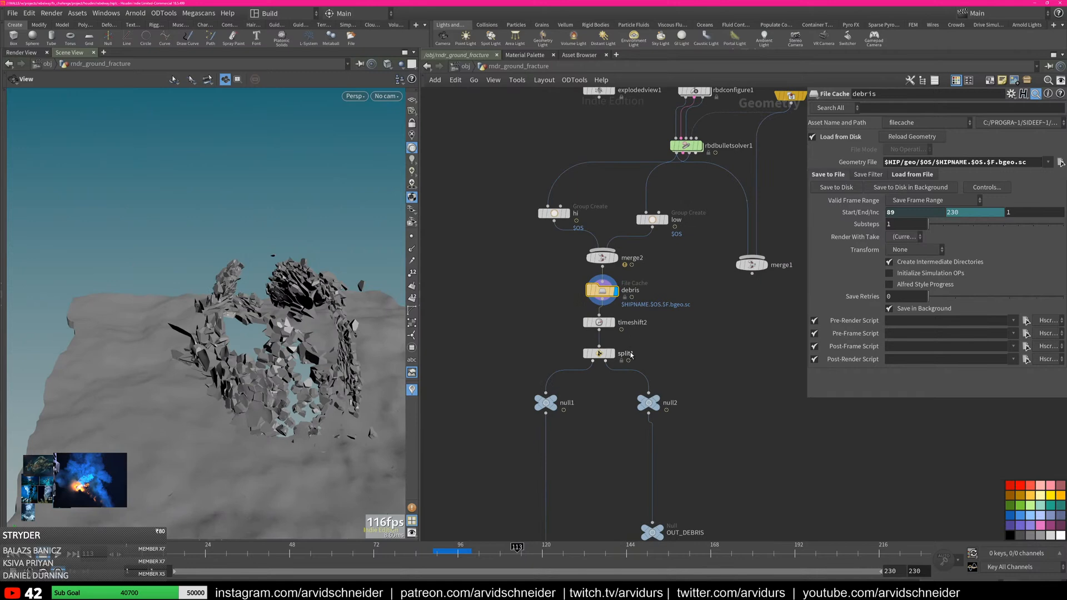
mouse_move(613, 359)
click(555, 396)
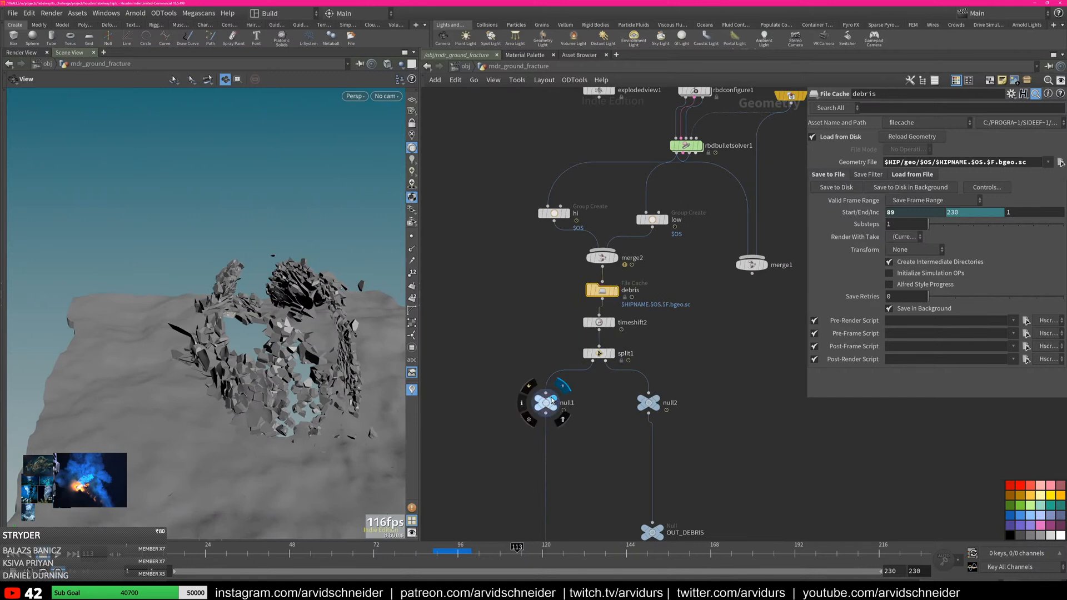
right_drag(254, 376, 335, 363)
click(660, 401)
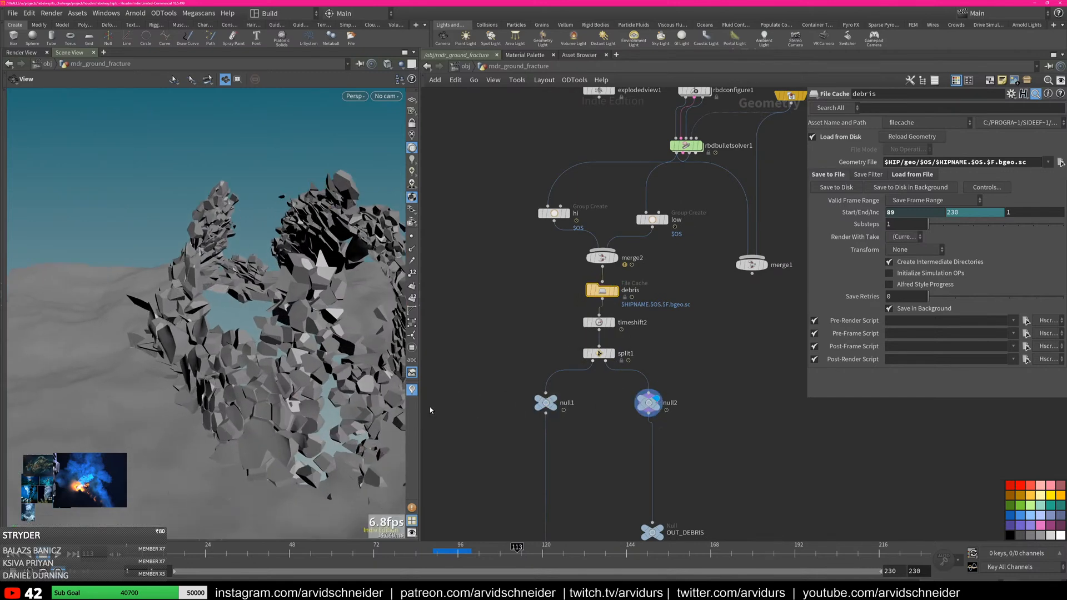
Look over the whole ground fracture network down to OUT_DEBRIS, and return to the object level
middle_drag(691, 463, 691, 320)
scroll(696, 342, down, 6)
middle_drag(727, 389, 705, 371)
scroll(703, 372, up, 5)
middle_drag(685, 276, 699, 494)
middle_drag(733, 304, 677, 496)
scroll(736, 425, down, 2)
middle_drag(737, 425, 686, 439)
scroll(702, 383, down, 3)
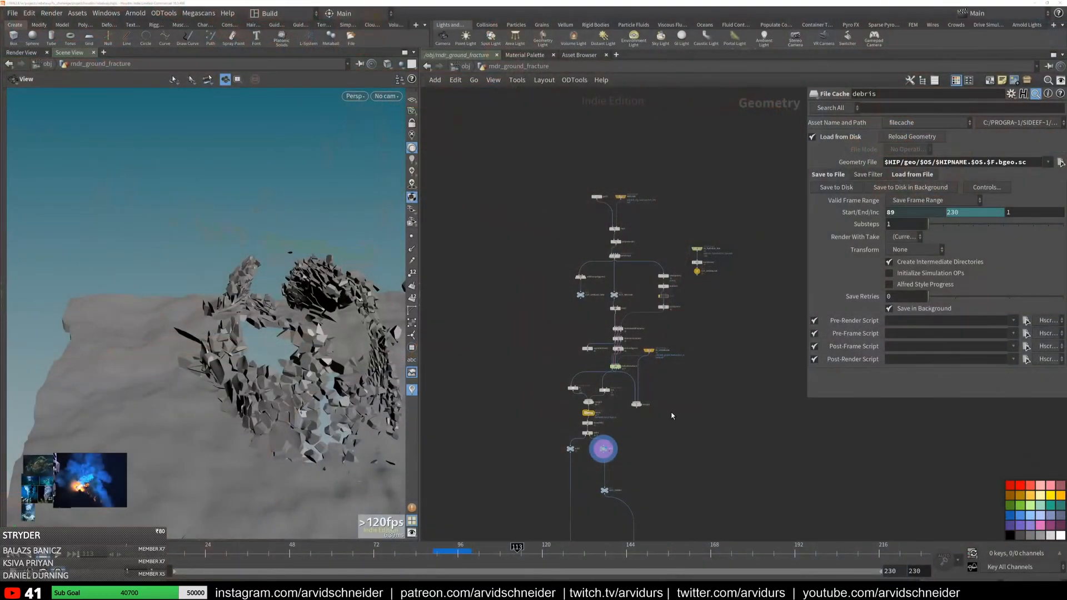
key(u)
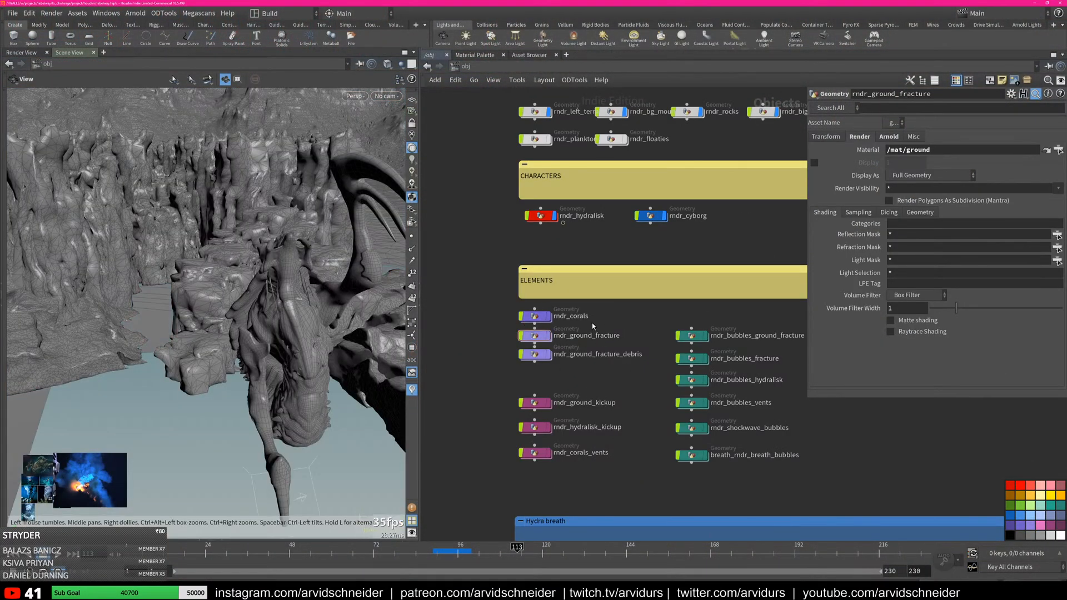
Display rndr_ground_fracture, enter the rndr_ground_fracture_debris network, and display its IN_ground_fracture import
click(549, 336)
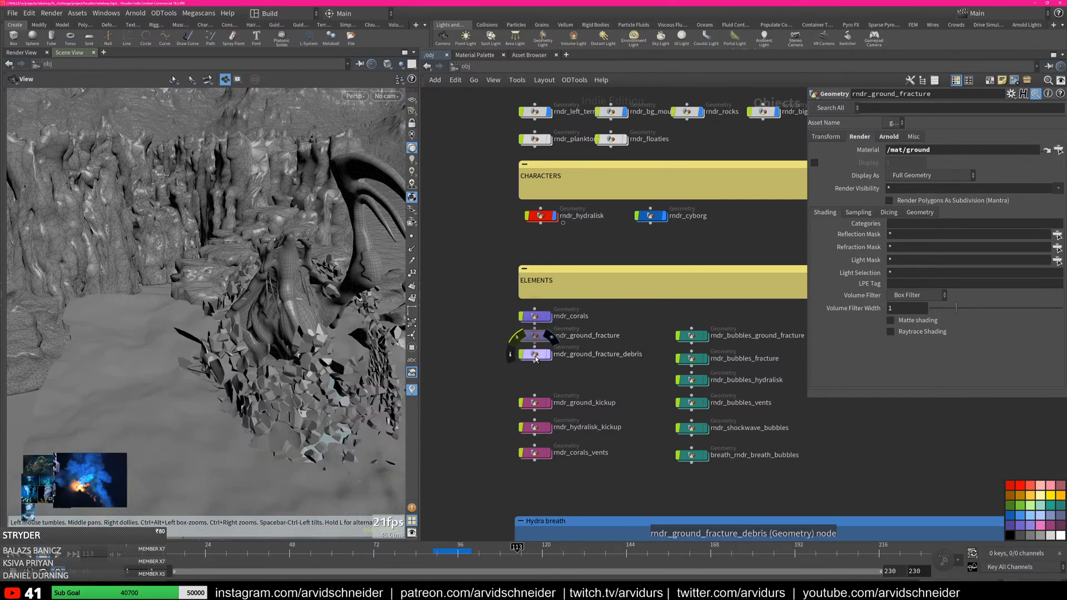
double_click(535, 356)
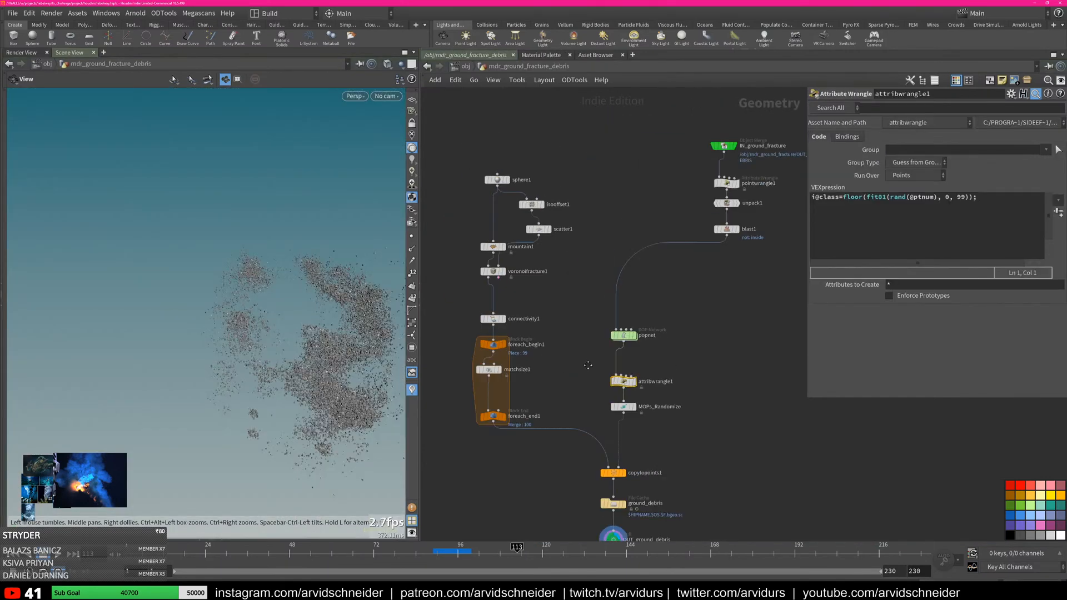
click(741, 213)
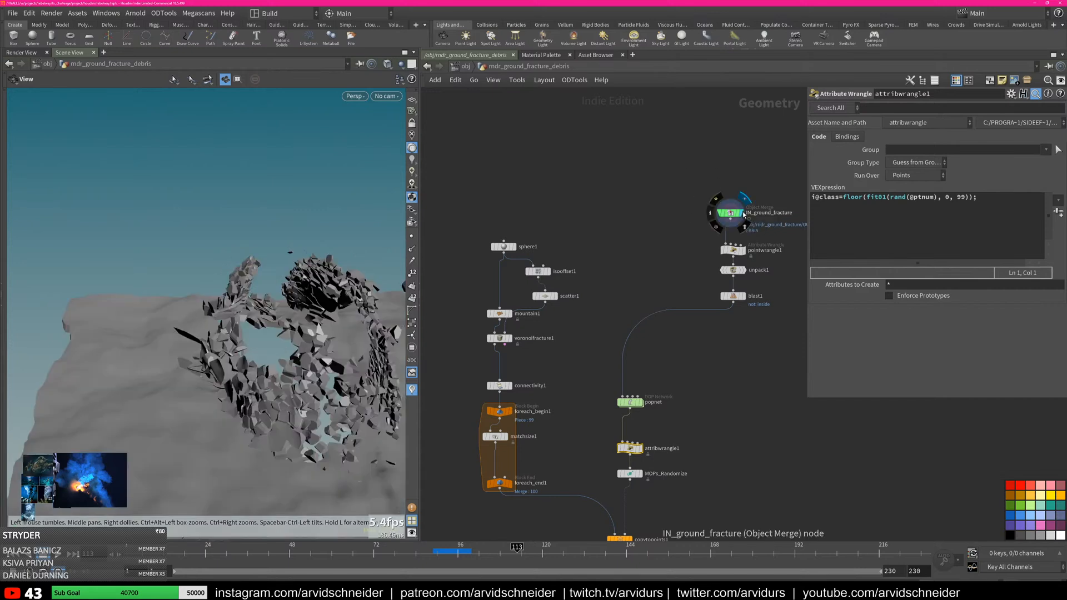
Examine pointwrangle1's expression that removes points by speed, along with its Speed parameter
scroll(659, 249, up, 4)
click(661, 247)
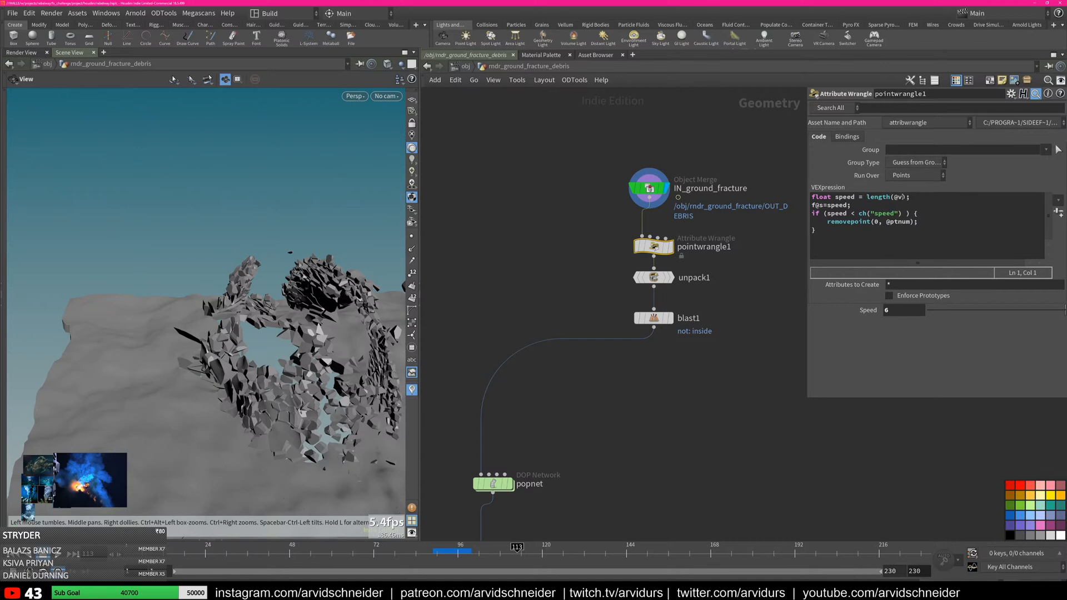
double_click(840, 197)
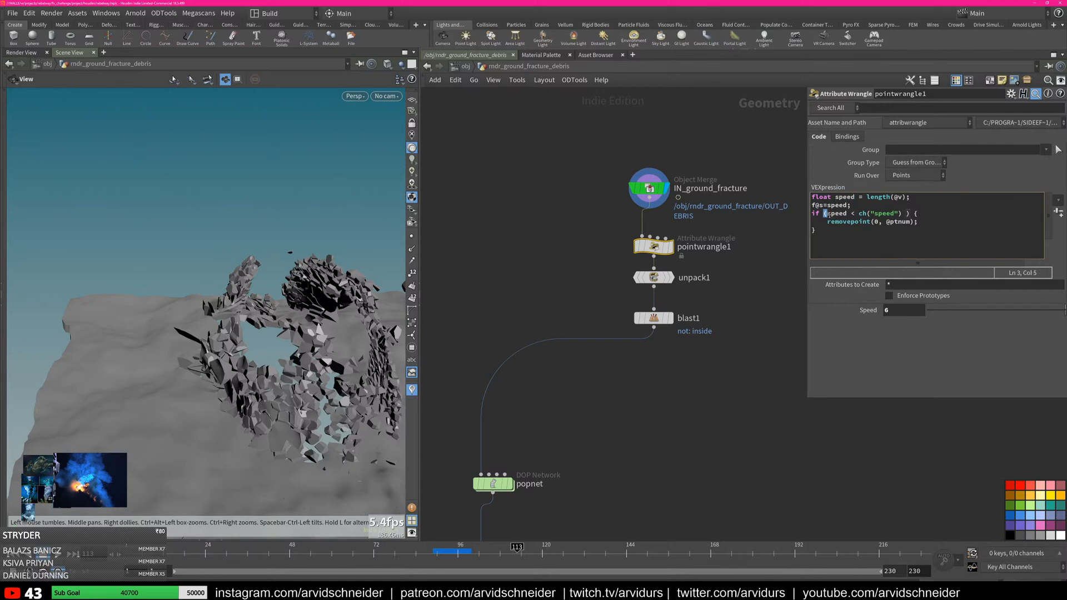
click(904, 311)
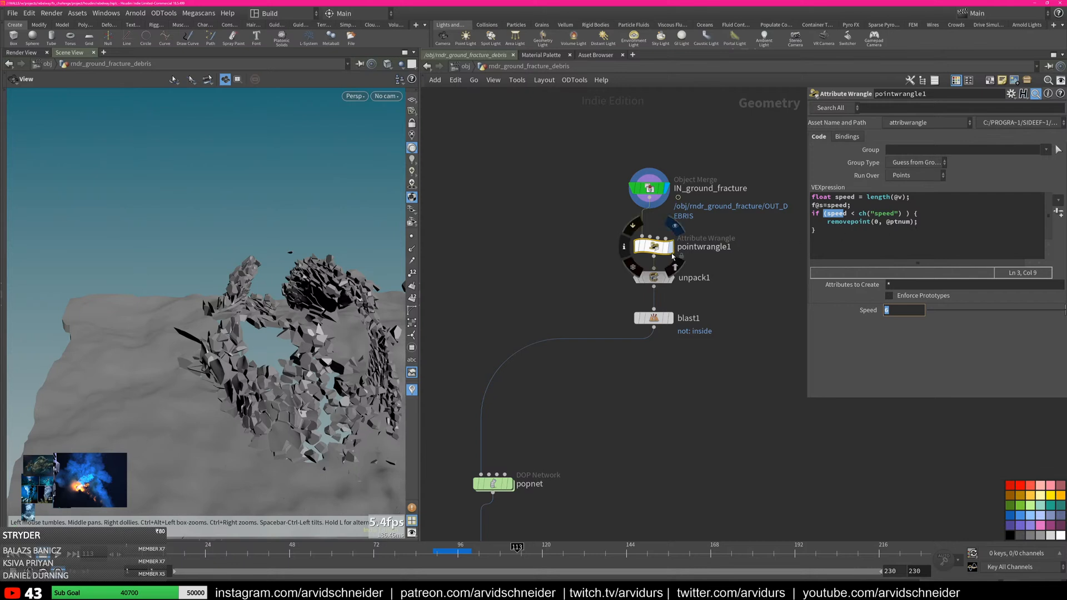
Display pointwrangle1's output and scrub the timeline to frame 106 to inspect the fast-moving pieces it keeps
click(671, 247)
drag(435, 556, 478, 558)
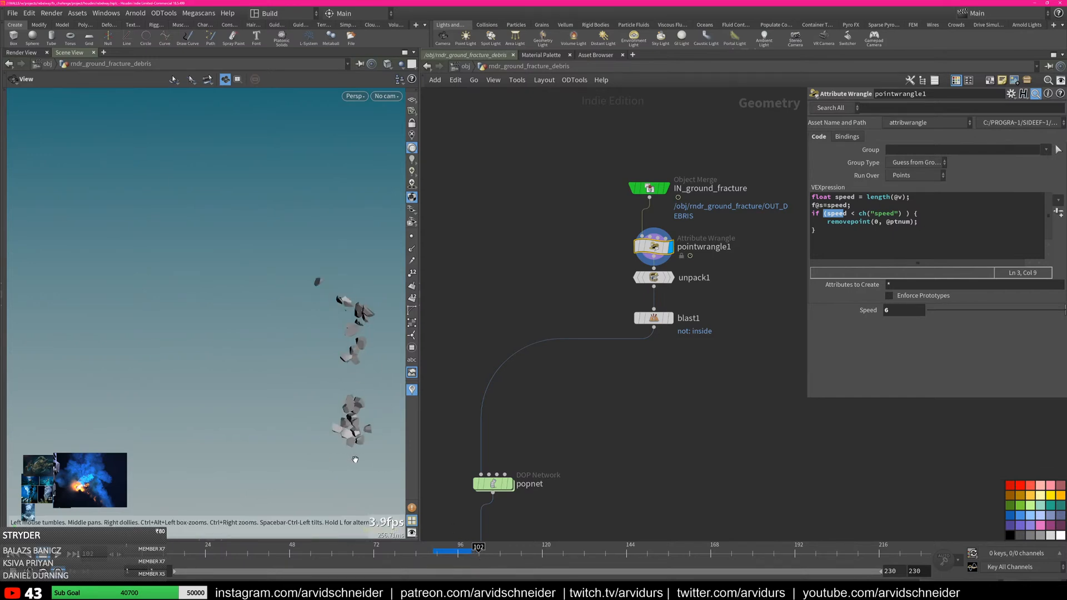
click(492, 548)
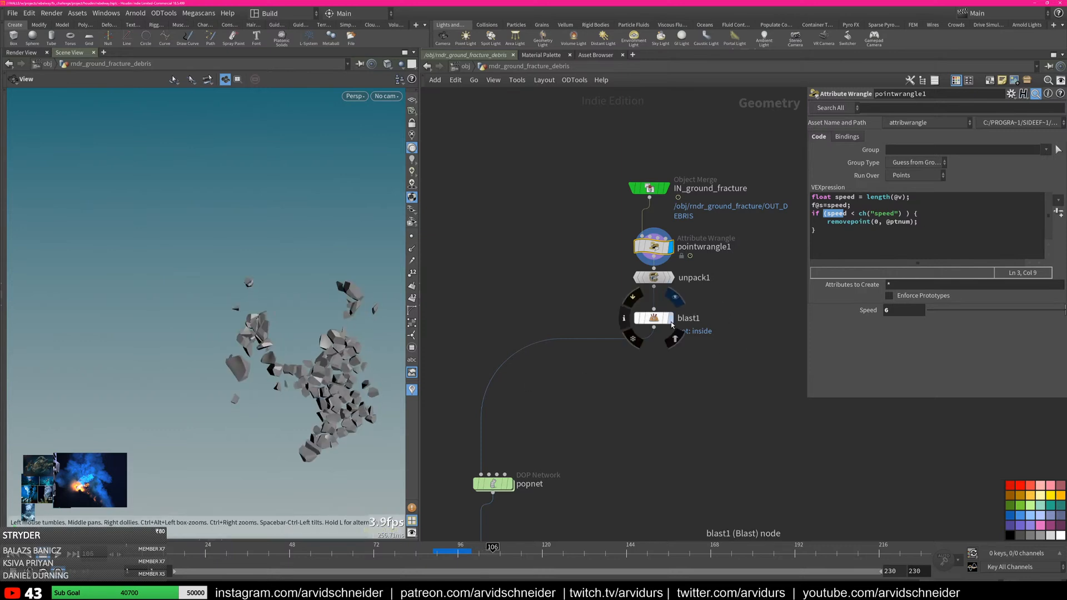
Display blast1 and the popnet in turn, and scrub to frame 103 to inspect the emitted debris particles
click(671, 318)
middle_drag(537, 453, 719, 323)
click(692, 355)
click(450, 550)
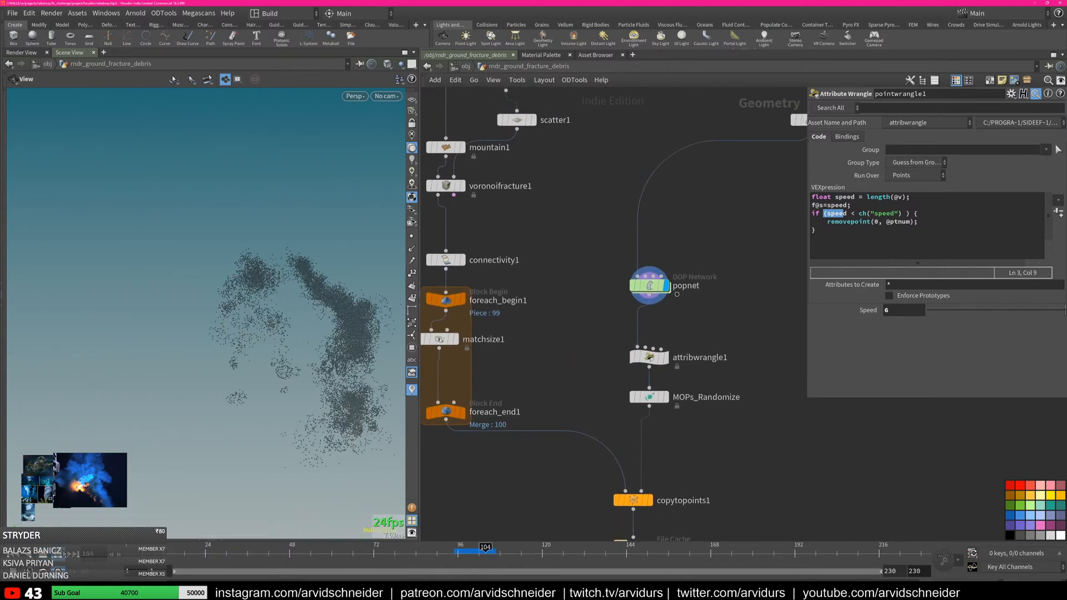
mouse_move(474, 554)
mouse_down()
mouse_move(456, 556)
mouse_move(482, 562)
mouse_up()
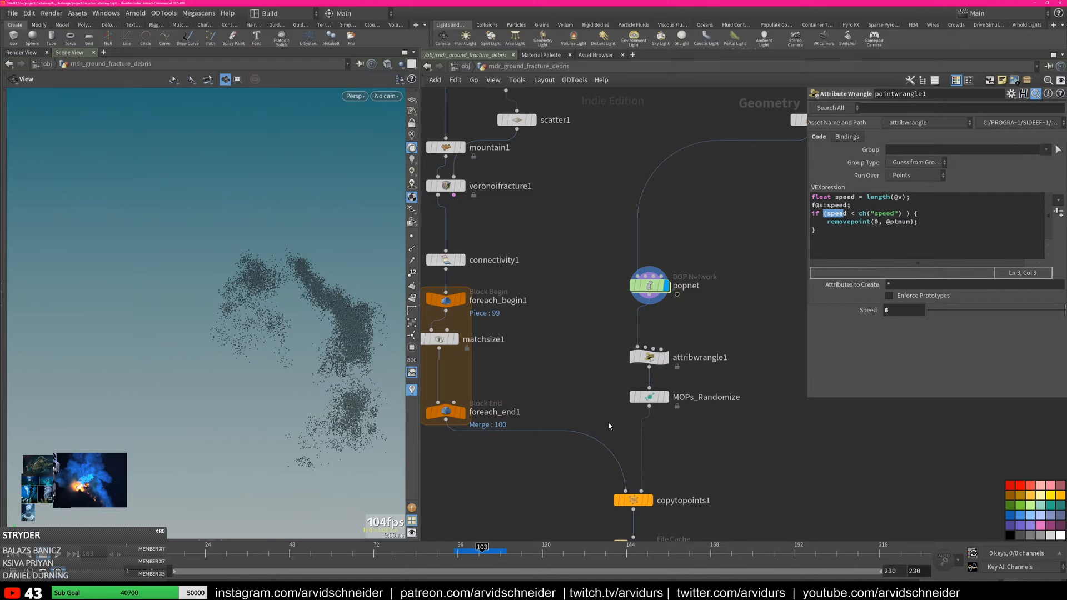
Examine attribwrangle1's random class expression against the for-each pieces, and display the MOPs_Randomize output
click(649, 357)
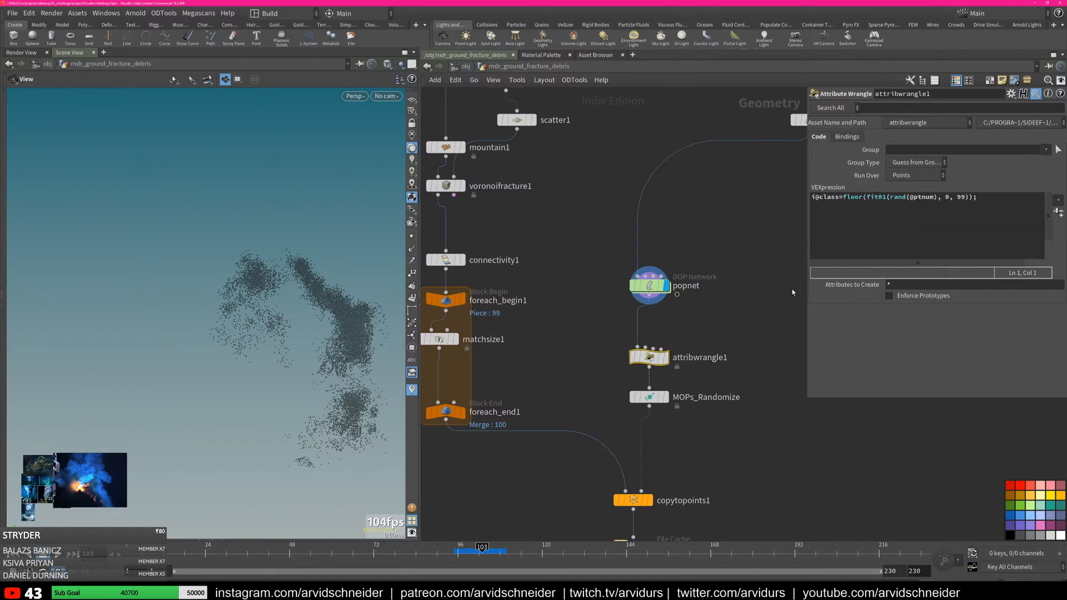
middle_drag(794, 253, 826, 173)
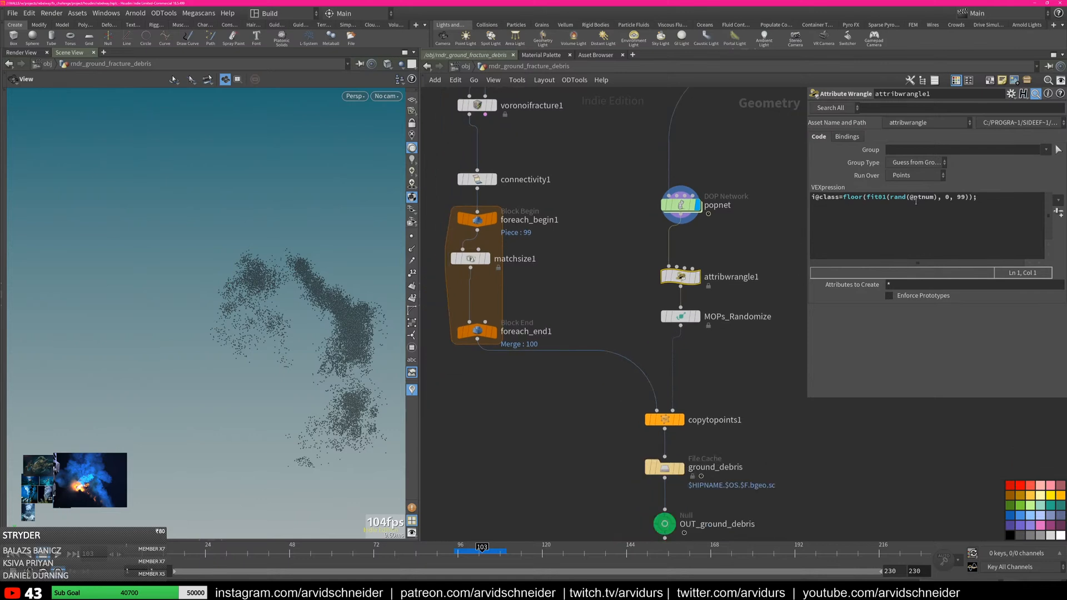
middle_drag(566, 214, 573, 234)
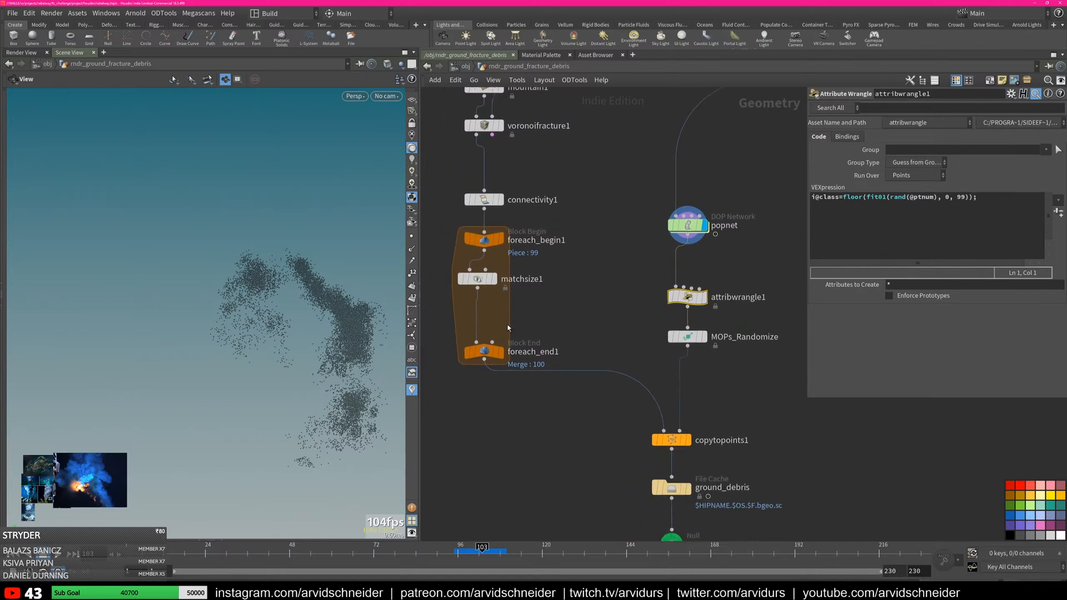
click(703, 337)
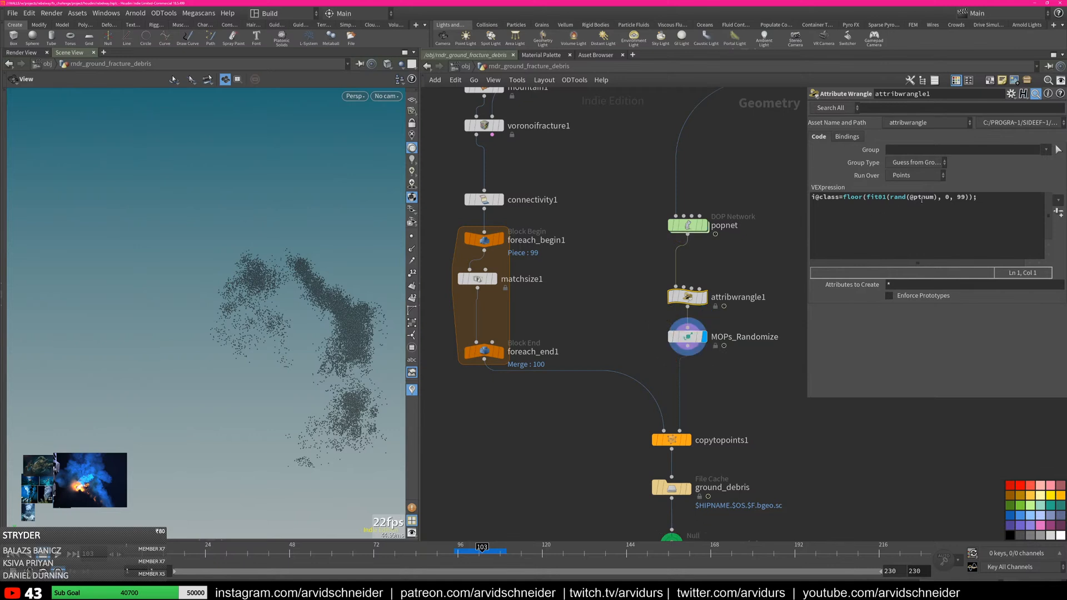
middle_drag(739, 400, 731, 356)
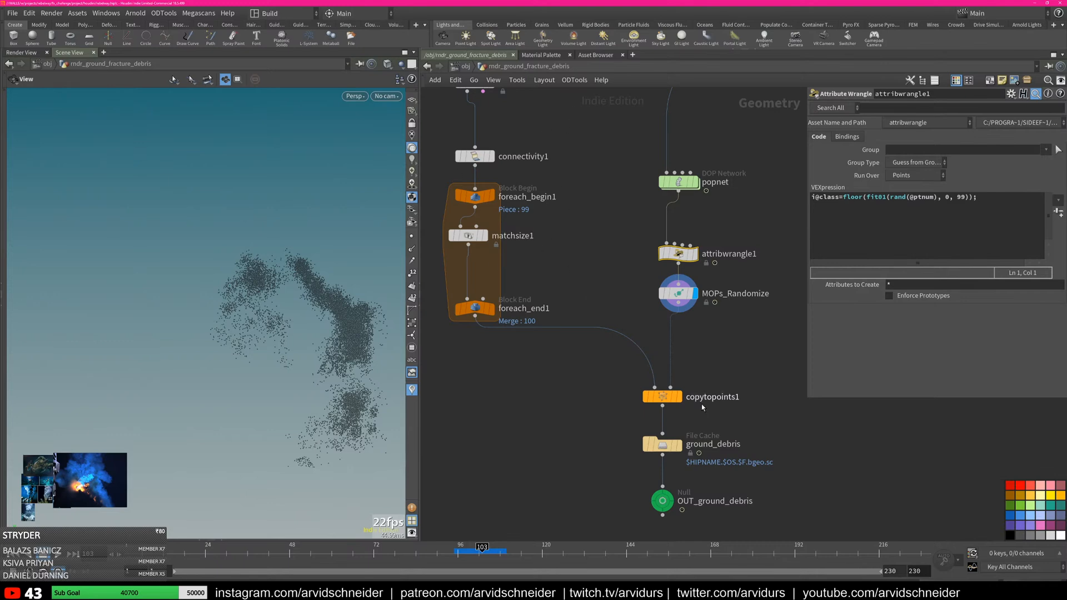
Display the ground_debris file cache and examine the copied rock pieces up close
click(679, 445)
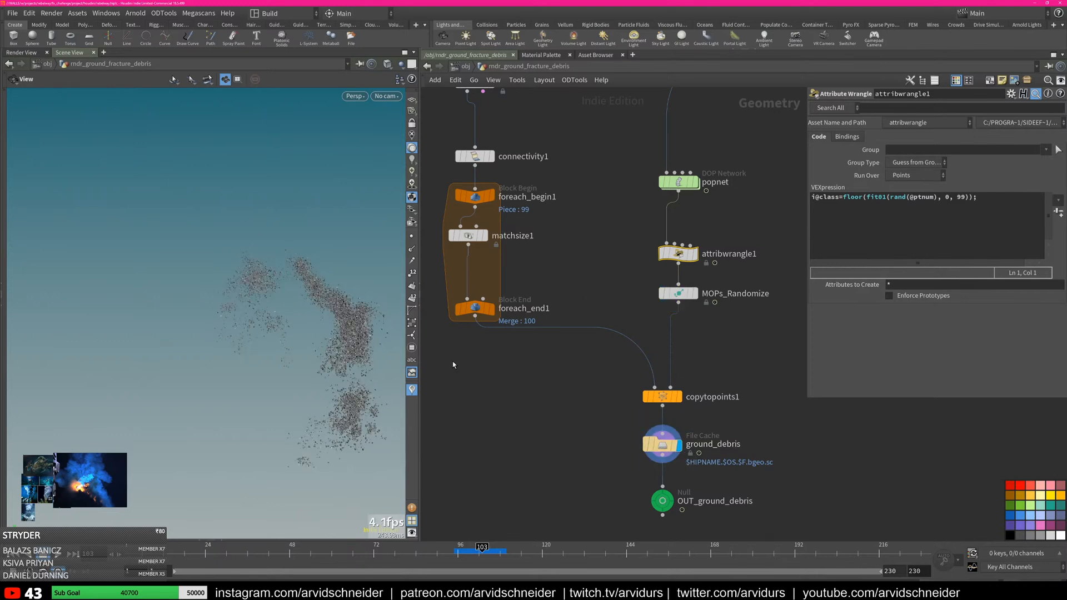
scroll(314, 331, up, 10)
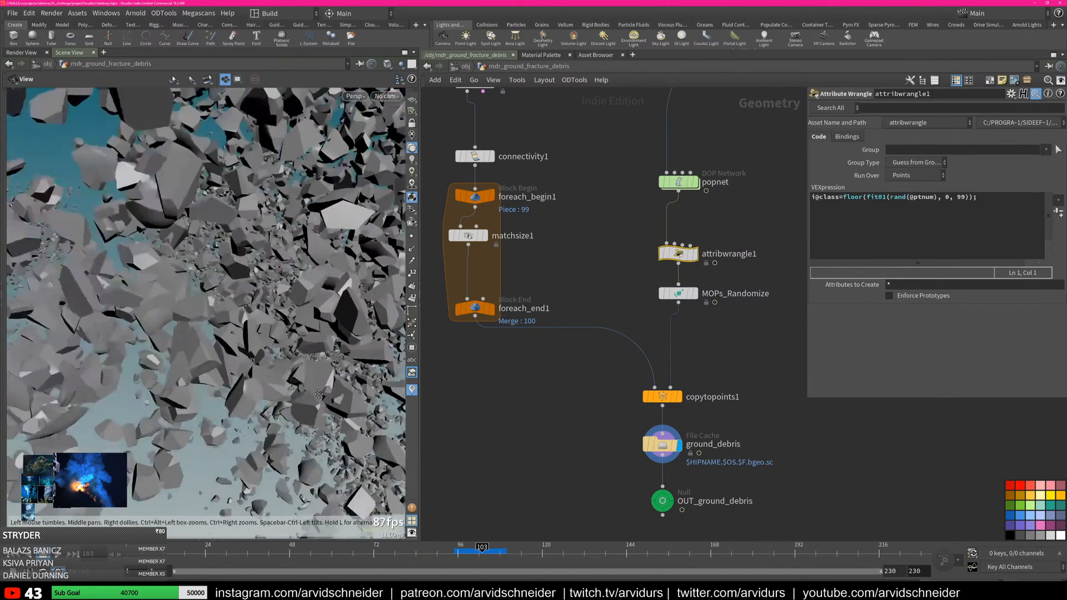
scroll(314, 331, up, 1)
Display sphere1, isooffset1 and scatter1 in turn to review the source shape and its fracture points
middle_drag(558, 208, 645, 368)
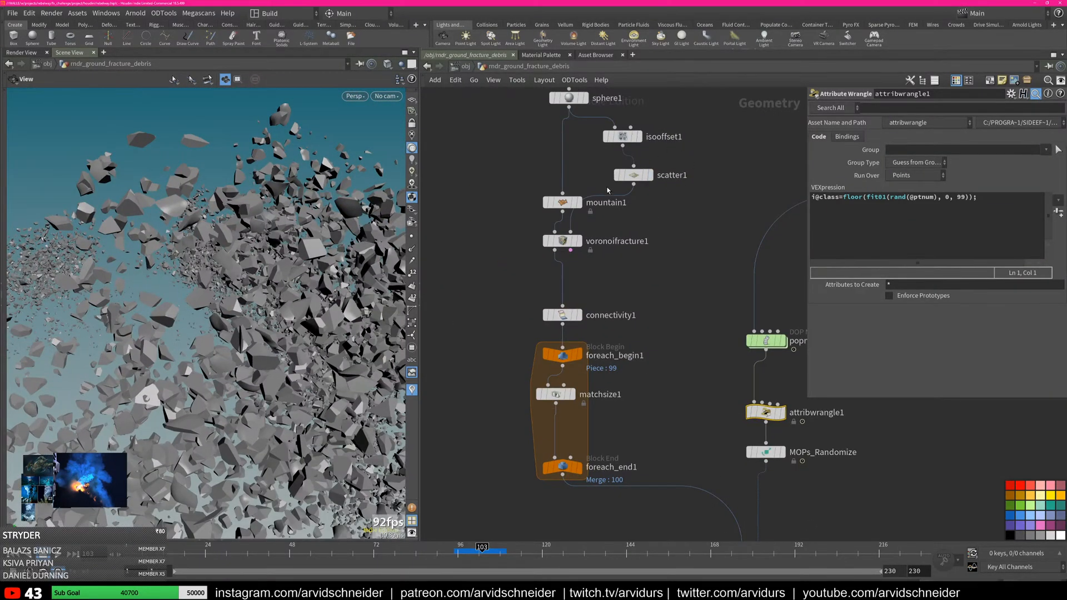
middle_drag(586, 97, 592, 147)
click(592, 147)
key(f)
drag(644, 187, 651, 185)
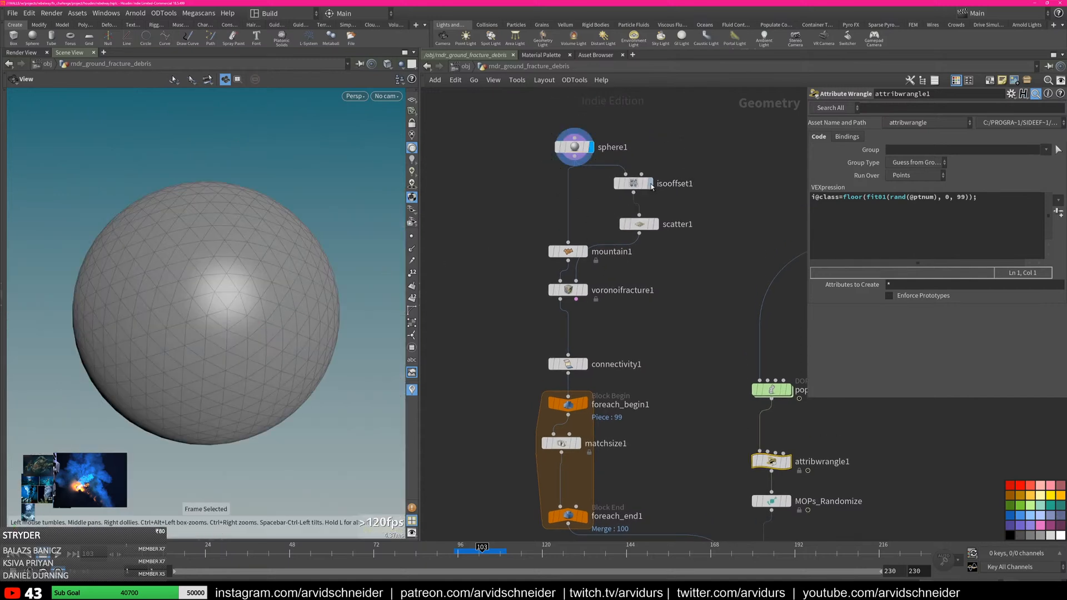
click(650, 185)
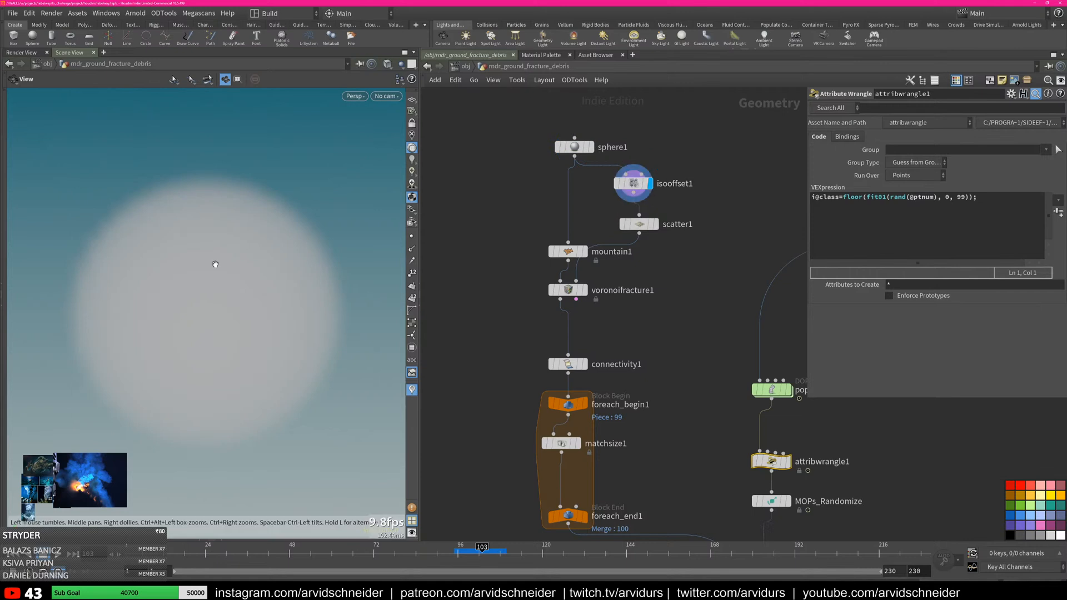
click(656, 224)
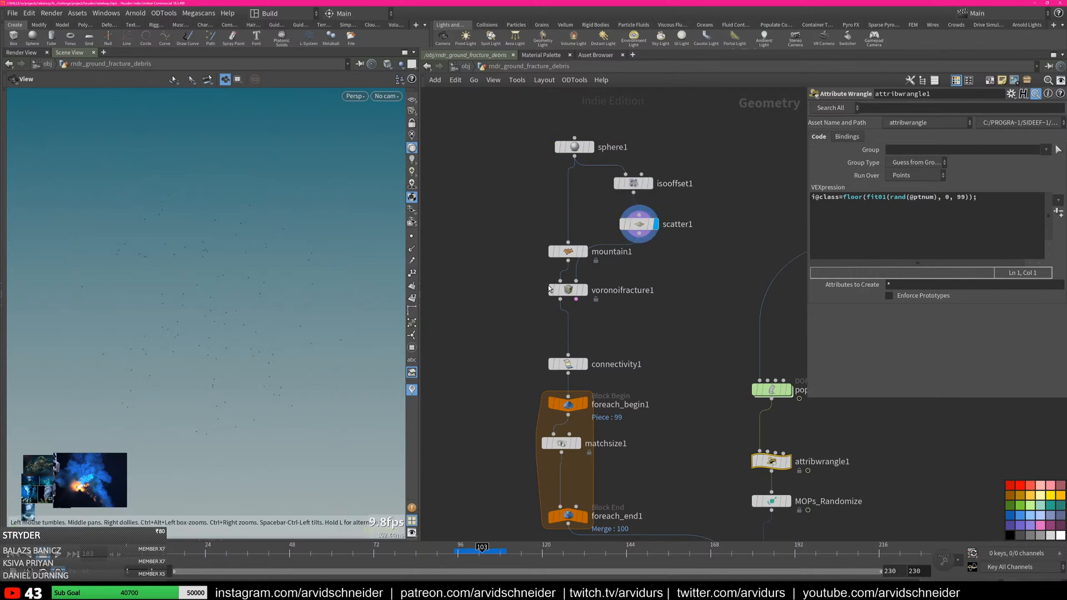
Move the mountain1 node slightly away from the scatter branch and display its deformed sphere
drag(567, 252, 543, 245)
click(558, 245)
drag(273, 284, 312, 261)
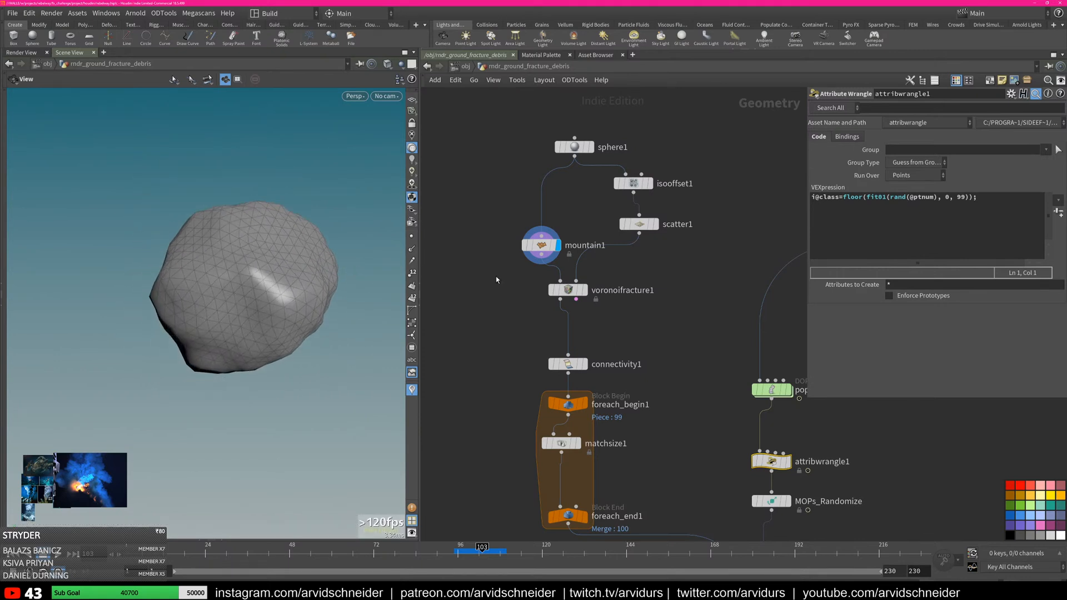
Display scatter1 and voronoifracture1 in turn and examine the fractured rock, including in wireframe
click(656, 224)
click(586, 291)
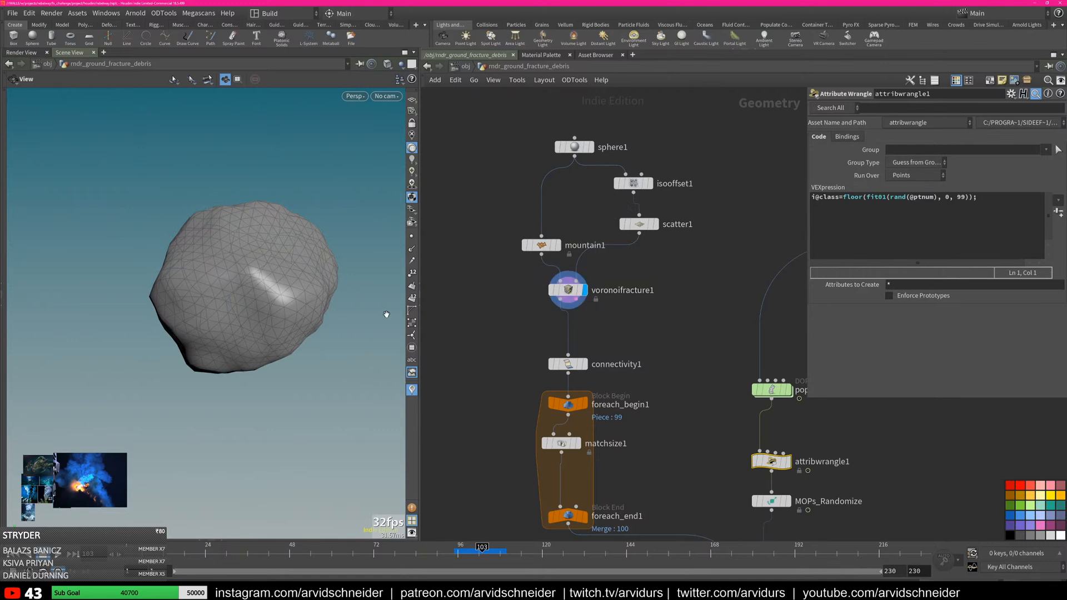
key(w)
scroll(300, 294, up, 5)
drag(290, 282, 217, 305)
scroll(236, 302, down, 4)
key(w)
middle_drag(491, 313, 501, 295)
Add an Exploded View node after voronoifracture1 and display it to inspect the separated pieces
key(Tab)
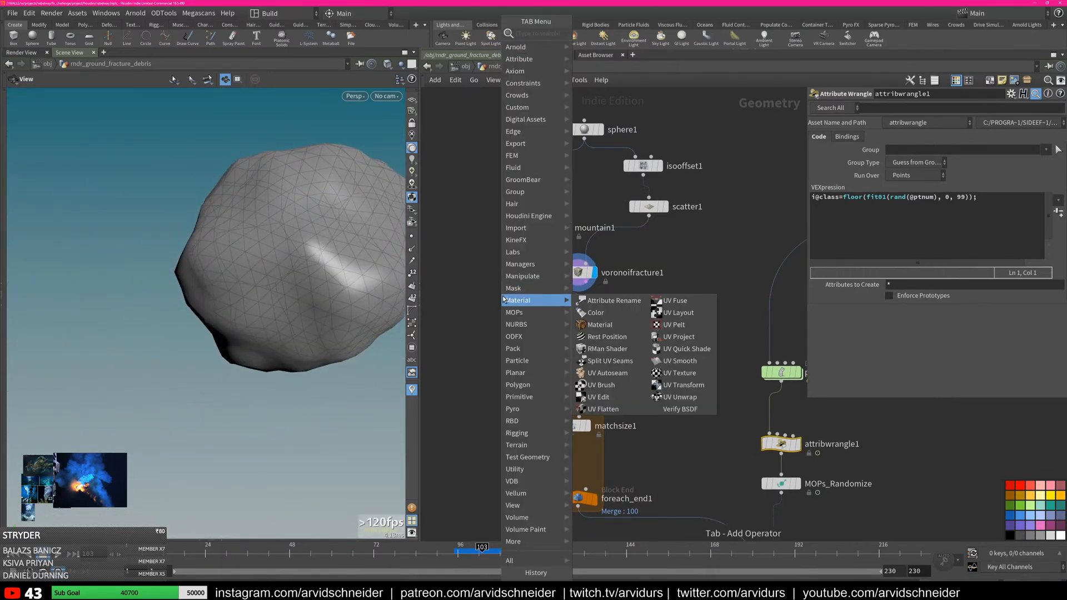
text(explo)
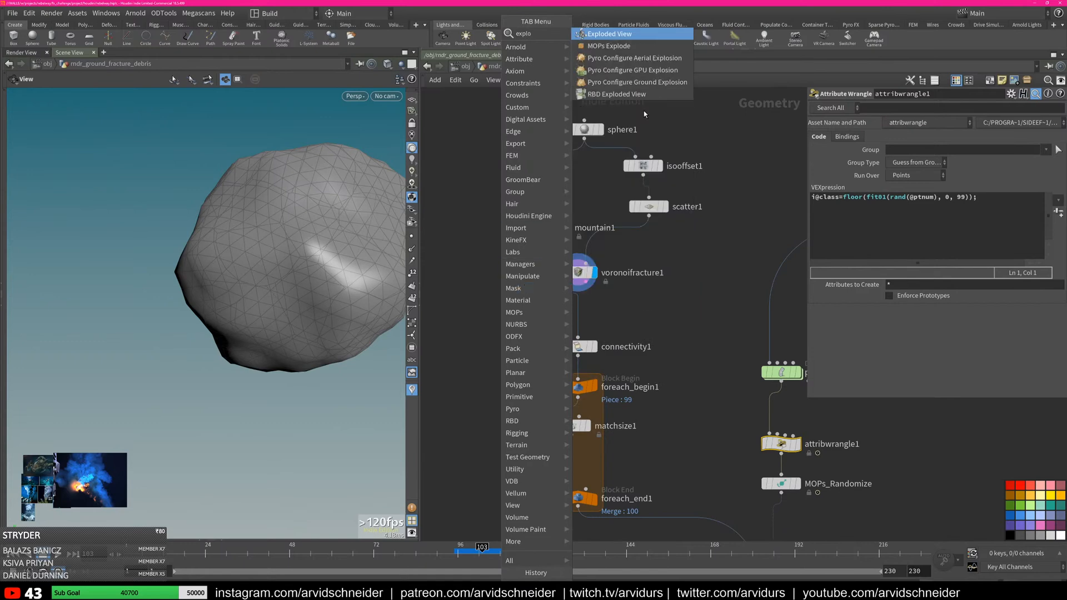
click(616, 35)
click(489, 321)
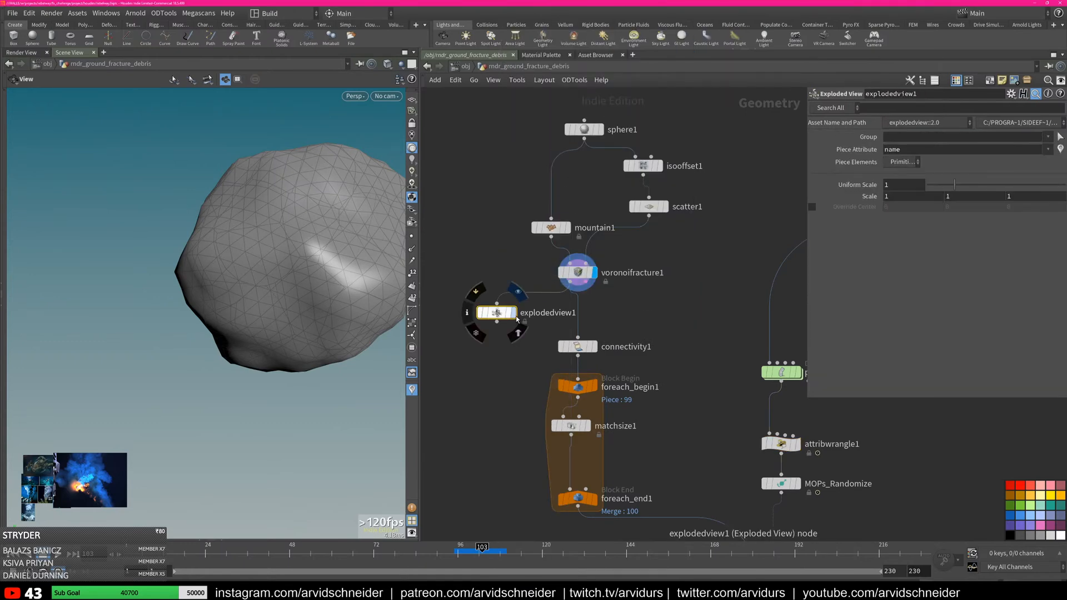
click(514, 313)
scroll(211, 295, down, 5)
drag(203, 295, 509, 352)
Display the foreach_end1 result and examine matchsize1's settings alongside the centred, uniformly sized pieces
middle_drag(627, 322, 626, 249)
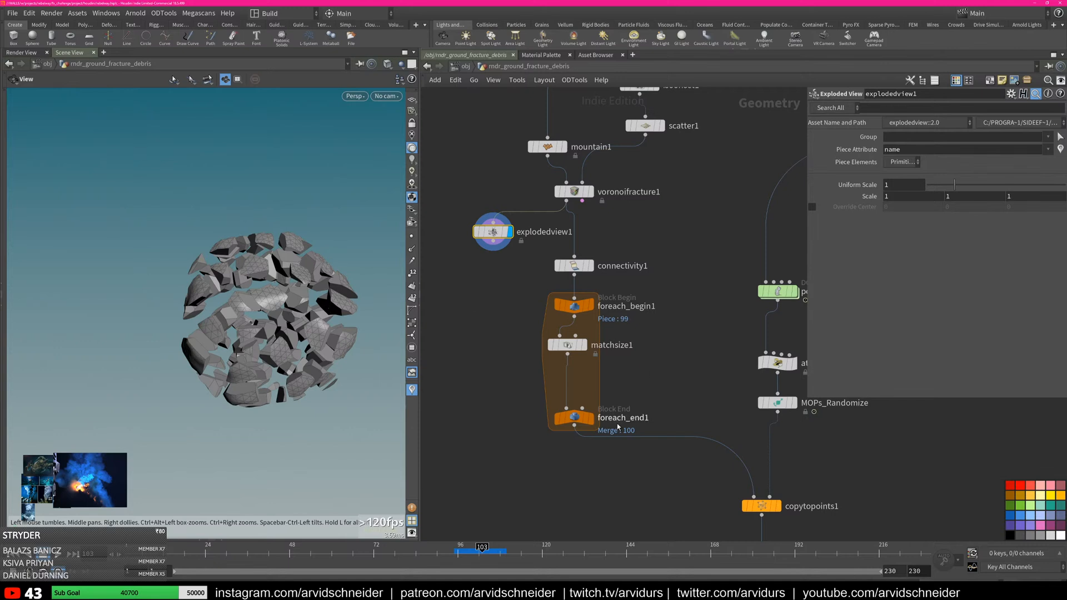
click(591, 418)
click(567, 344)
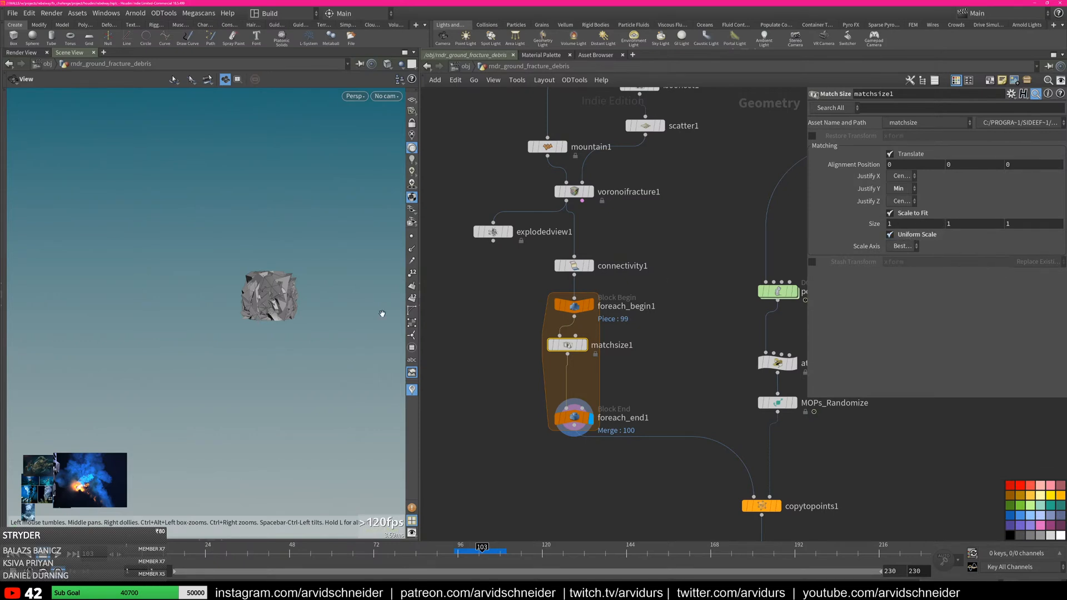
scroll(245, 285, up, 5)
drag(262, 281, 557, 389)
middle_drag(697, 383, 576, 349)
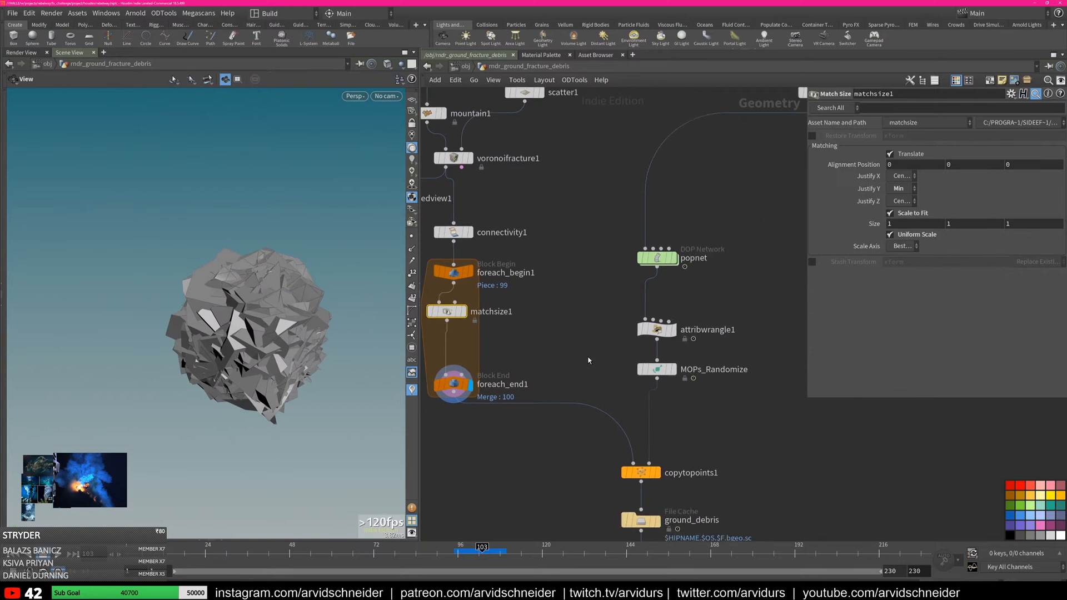
Review MOPs_Randomize's uniform scale settings, display the ground_debris cache, and advance to frame 141 to inspect the debris
click(662, 372)
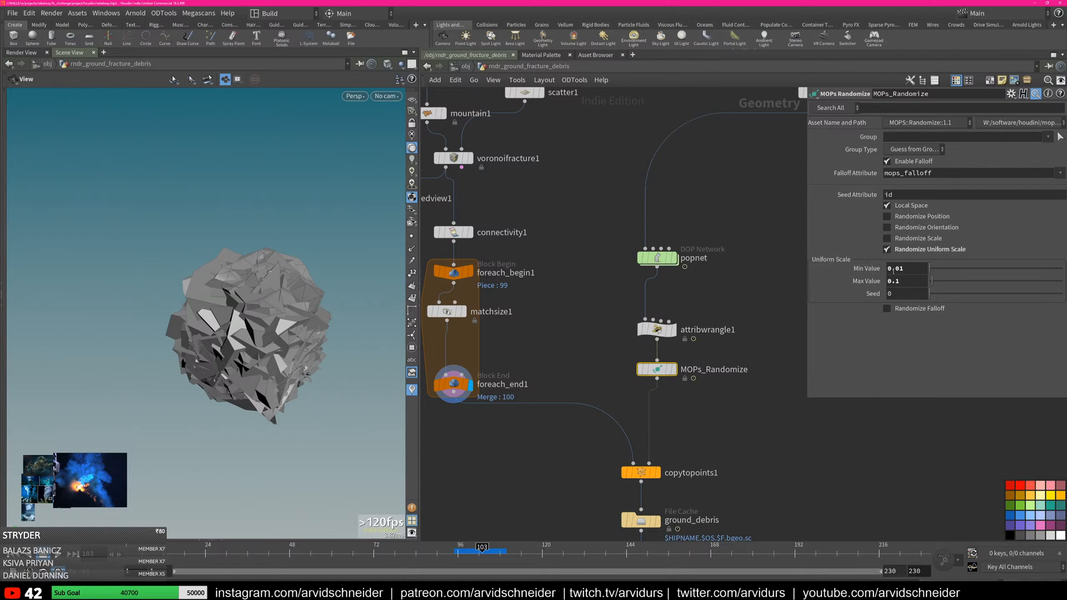
middle_drag(707, 369, 727, 276)
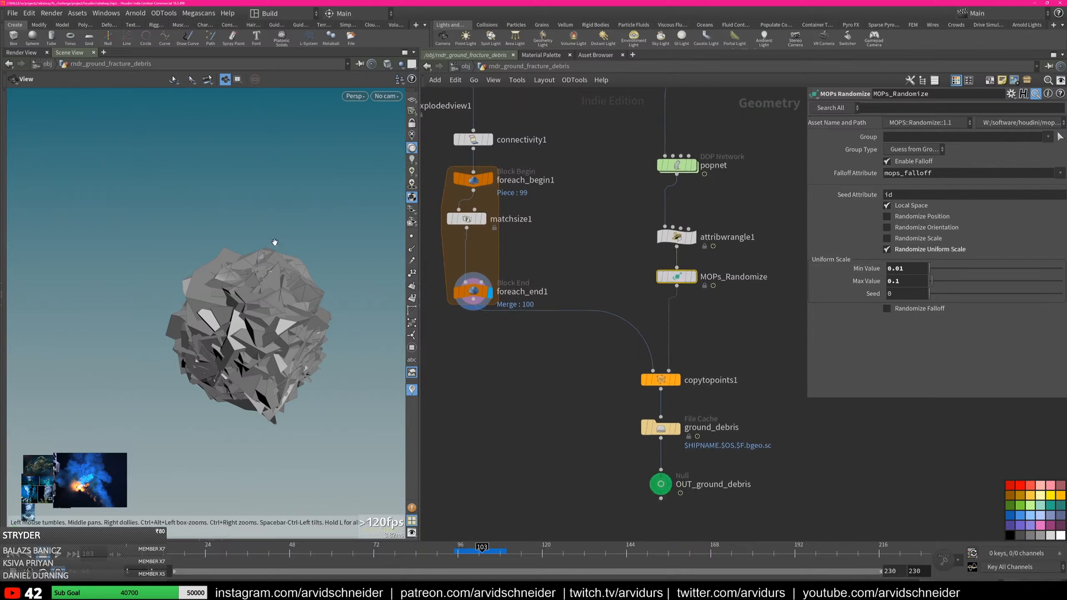
click(677, 428)
key(f)
scroll(250, 289, up, 8)
drag(502, 555, 573, 554)
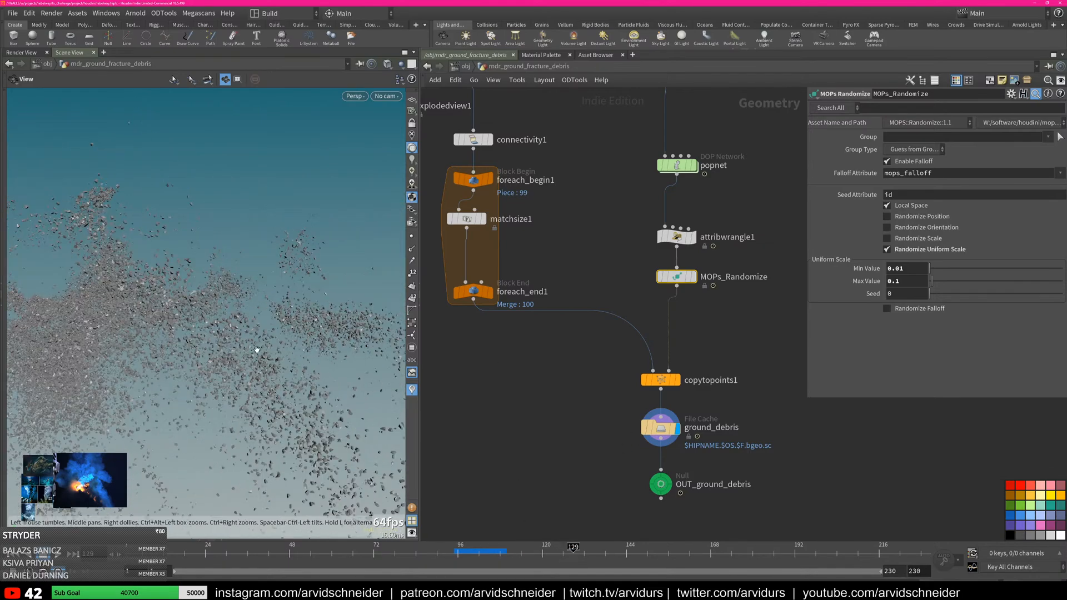
drag(250, 351, 281, 361)
right_drag(281, 362, 229, 355)
drag(229, 355, 261, 348)
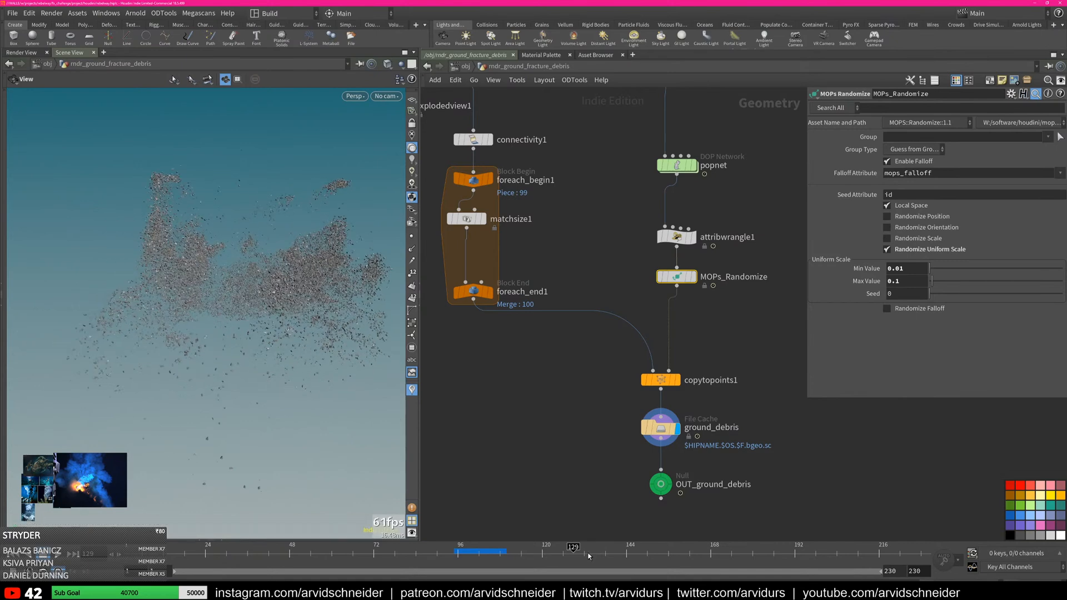
click(616, 557)
Return to the object level and examine the ground fracture and debris around the creature
key(u)
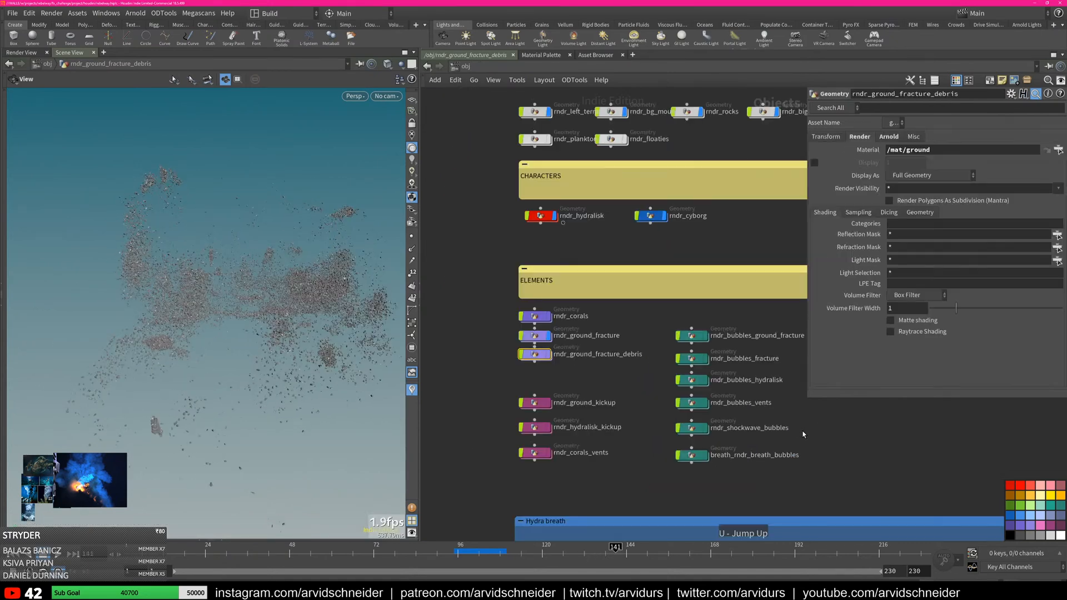
click(568, 379)
drag(255, 279, 251, 333)
right_drag(251, 333, 253, 278)
drag(253, 278, 301, 278)
right_drag(300, 278, 347, 387)
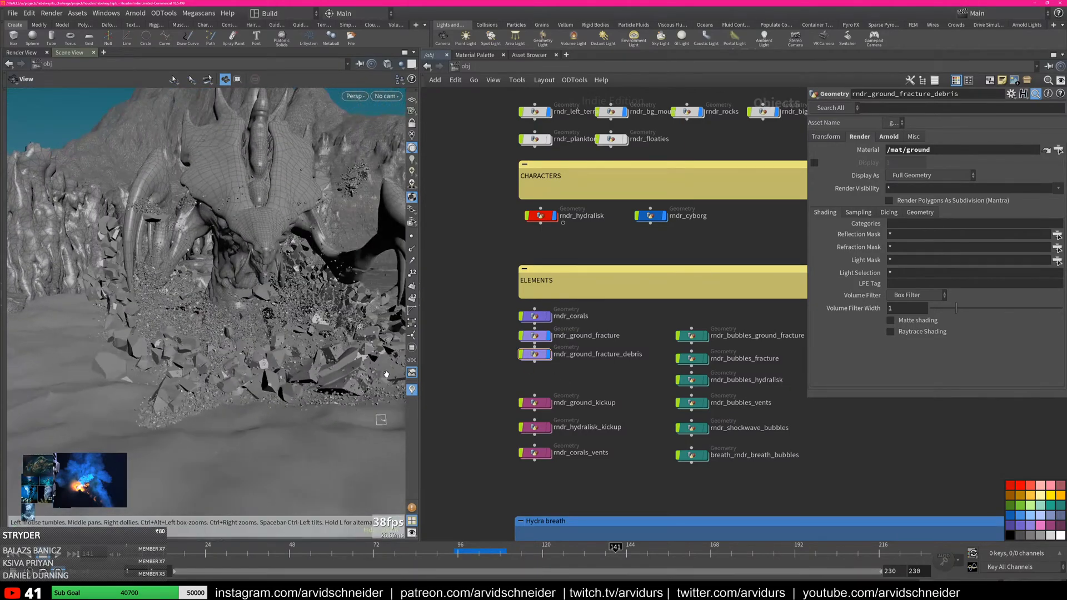
Scrub the timeline back to frame 111 and examine the fractured ground and debris around the emerging creature
drag(462, 556, 493, 560)
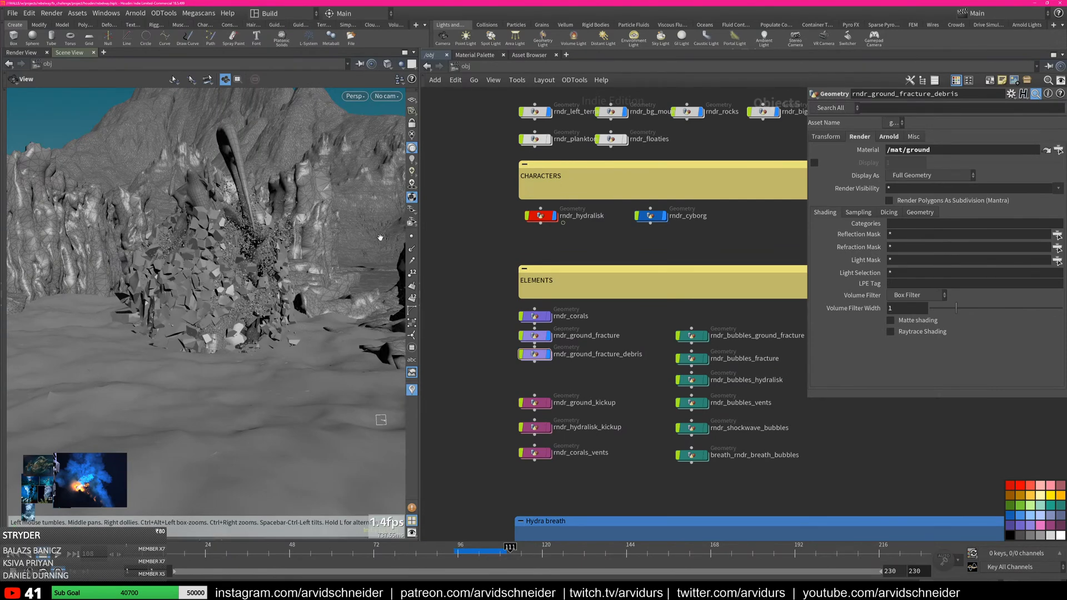
right_drag(357, 236, 285, 247)
drag(285, 247, 281, 189)
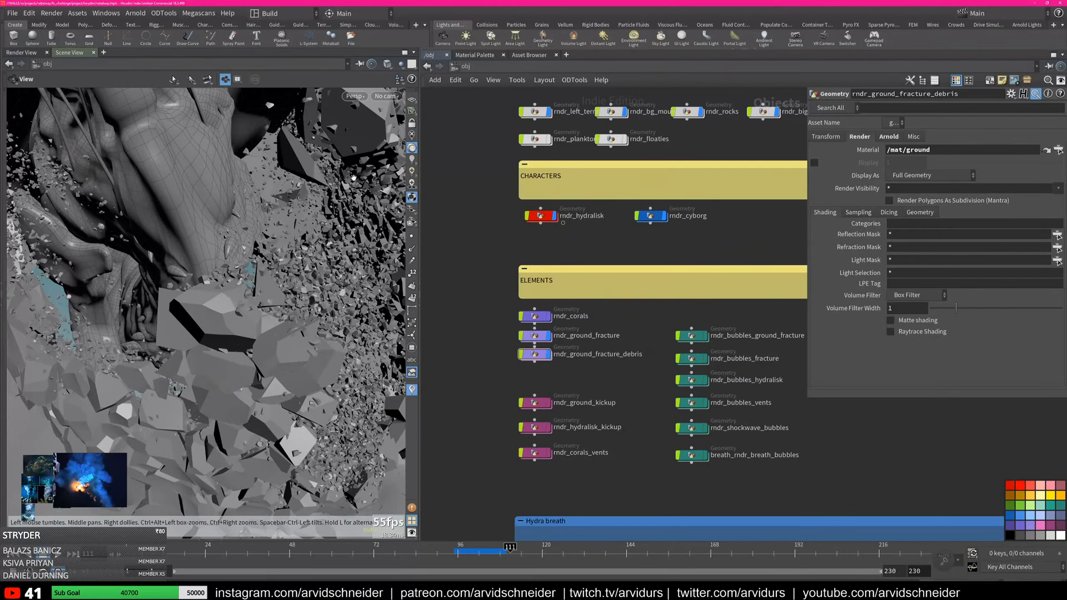
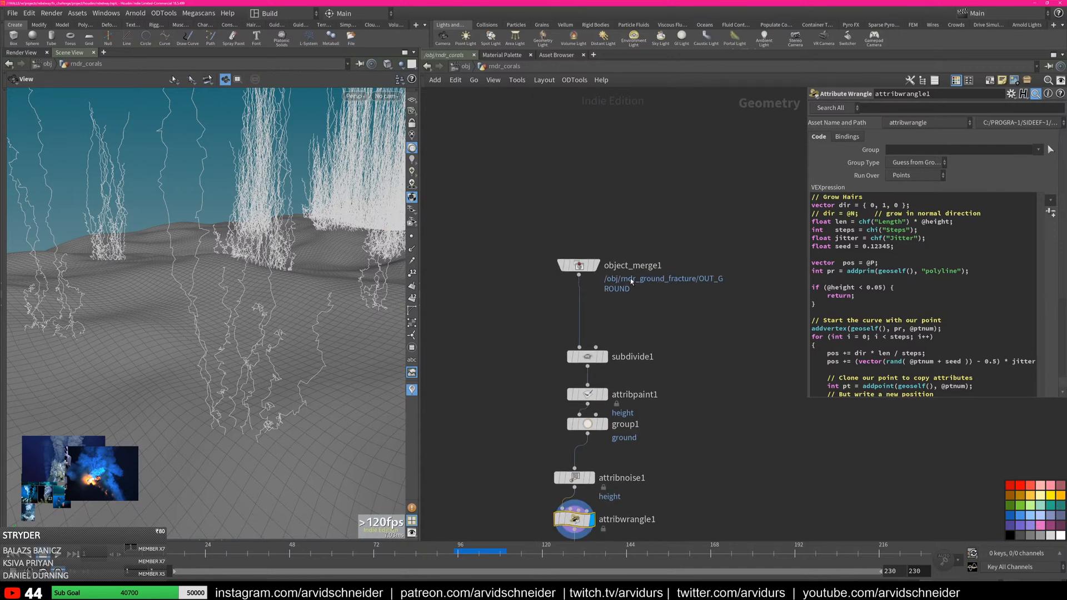
Display the merged ground geometry from object_merge1 and the denser result of subdivide1 in the corals network
click(597, 265)
drag(113, 385, 139, 342)
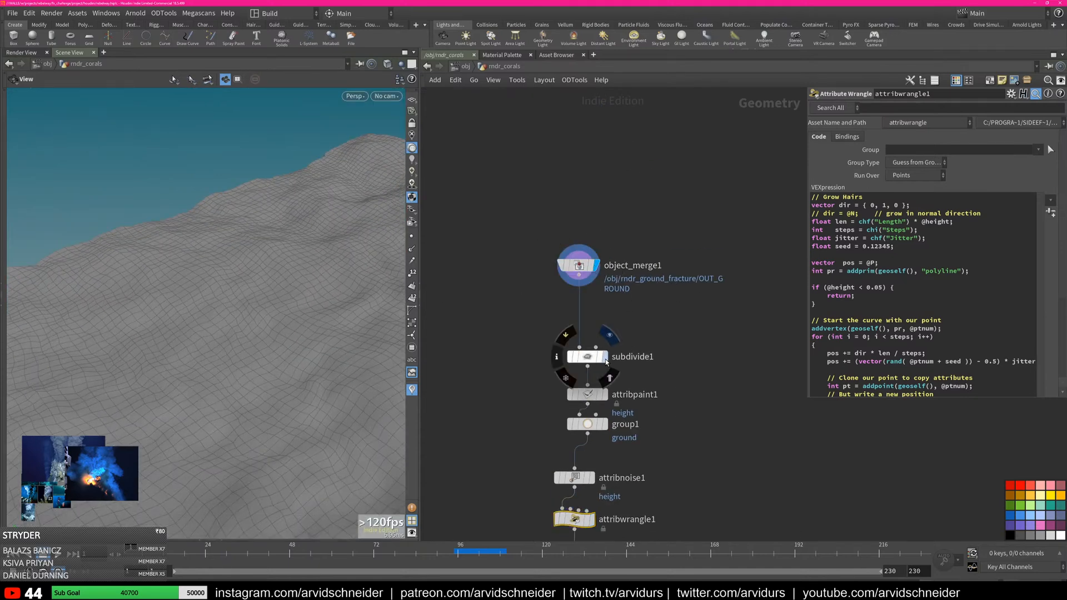
click(604, 357)
Display attribpaint1, visualize its height attribute, and disable viewport lighting to inspect the painted areas across the ground
click(604, 395)
click(588, 396)
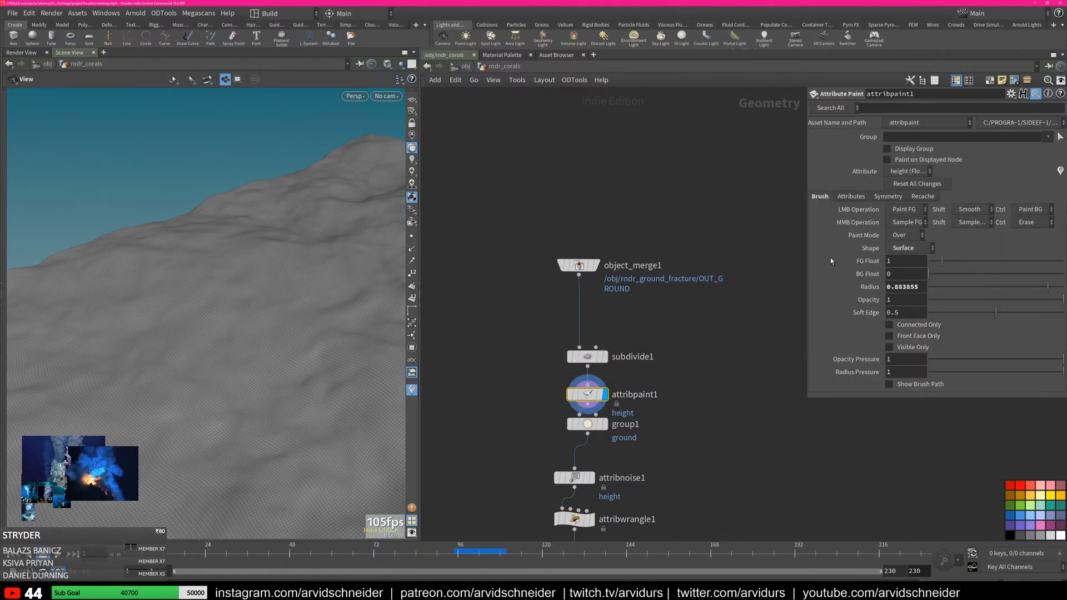
click(1059, 175)
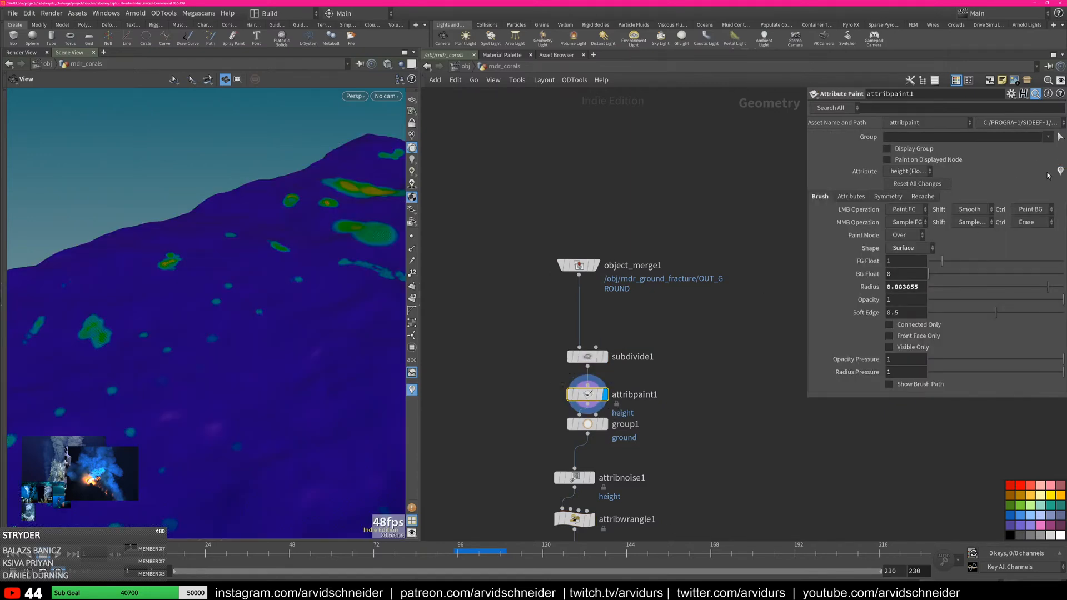
right_drag(325, 323, 282, 317)
mouse_move(282, 317)
mouse_down()
mouse_move(352, 323)
mouse_move(301, 310)
mouse_move(308, 295)
mouse_move(293, 343)
mouse_move(297, 298)
mouse_up()
click(412, 135)
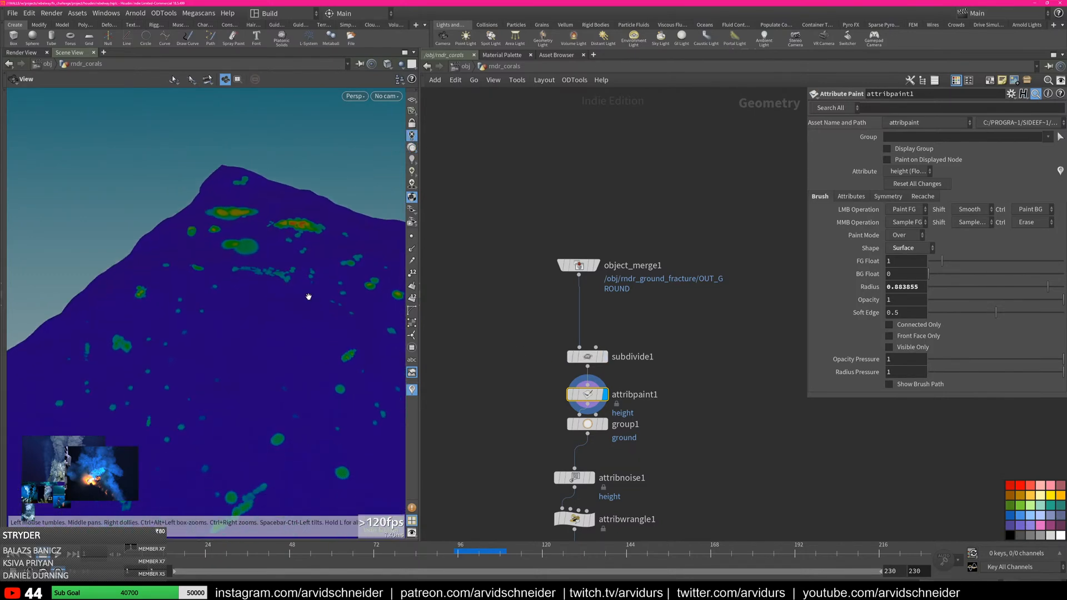
Display attribnoise1 and review its height noise settings alongside the broken-up paint patches on the ground
middle_drag(646, 355, 656, 294)
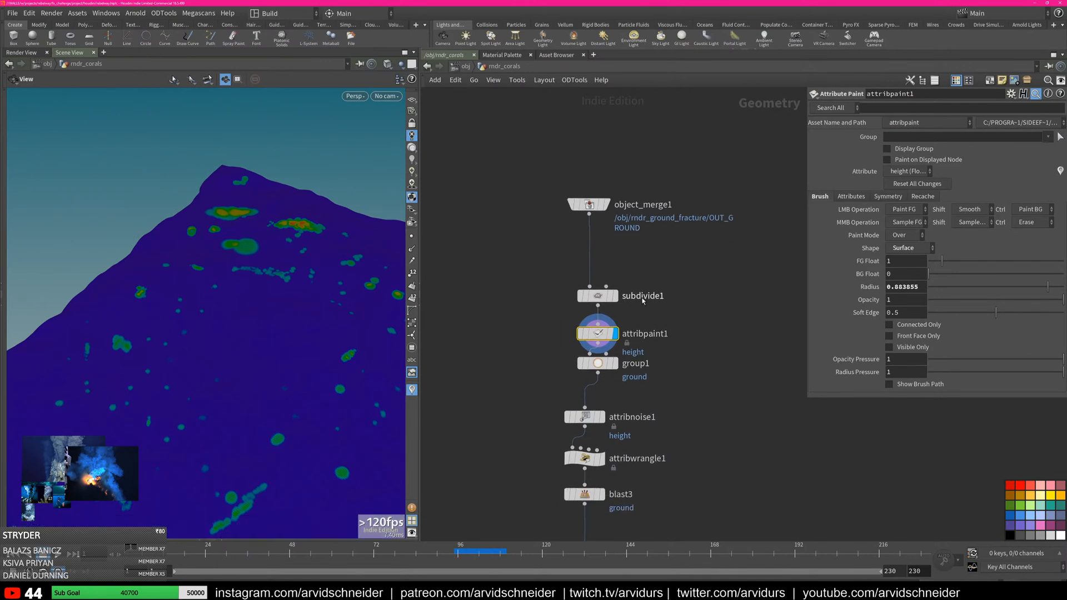
middle_drag(665, 385, 669, 343)
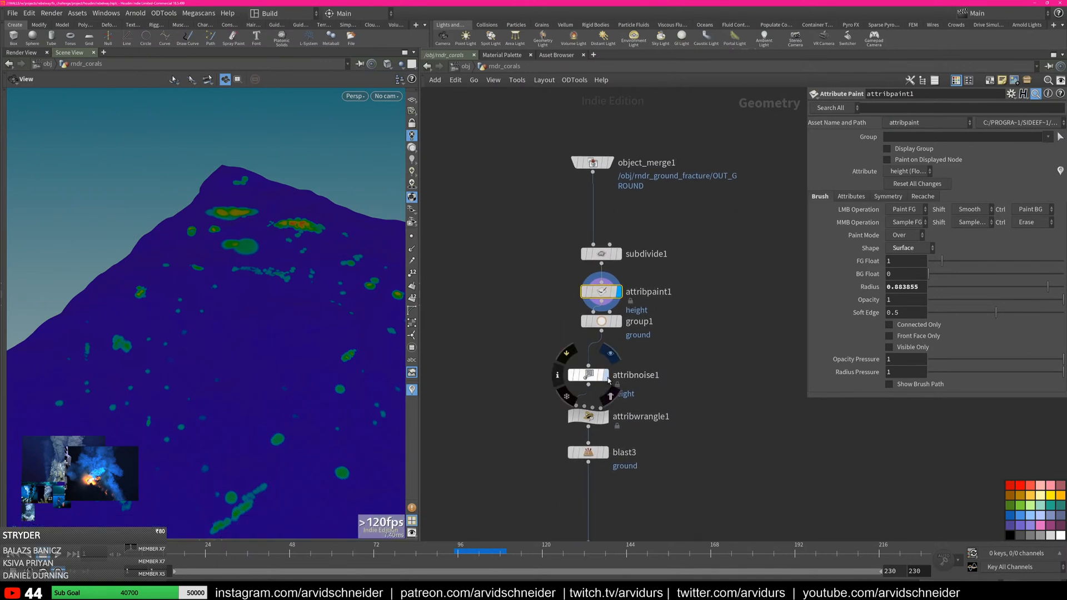
click(606, 376)
click(584, 377)
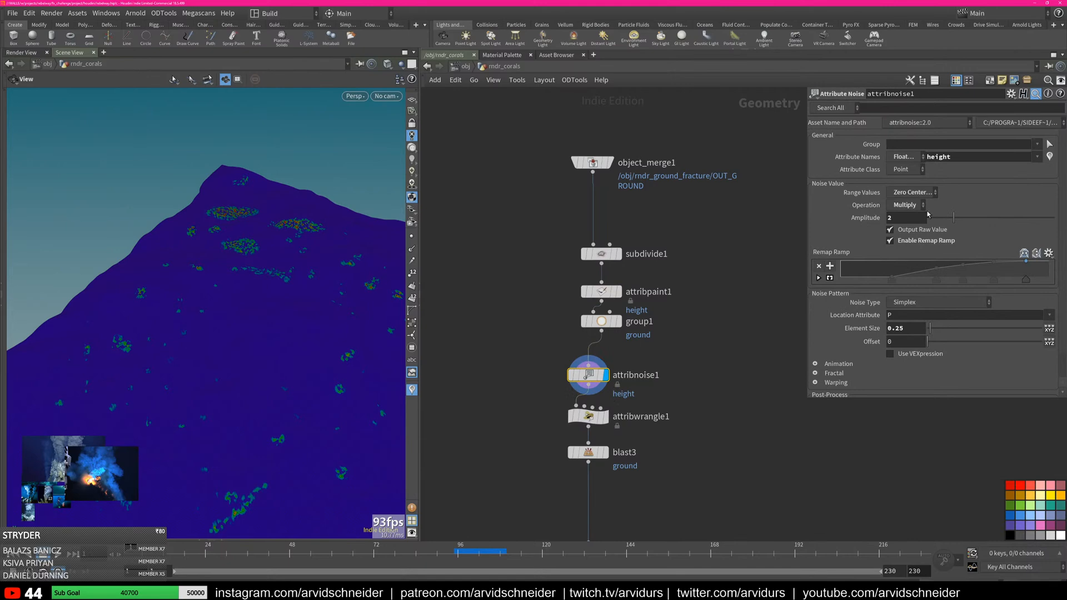
scroll(298, 237, up, 10)
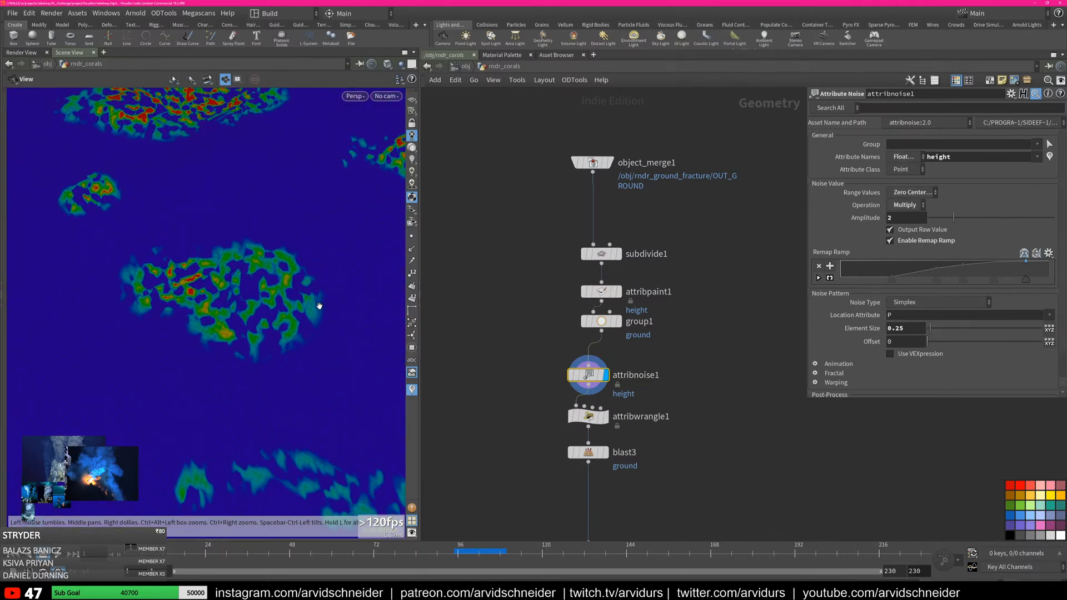
scroll(300, 310, down, 4)
drag(313, 320, 301, 311)
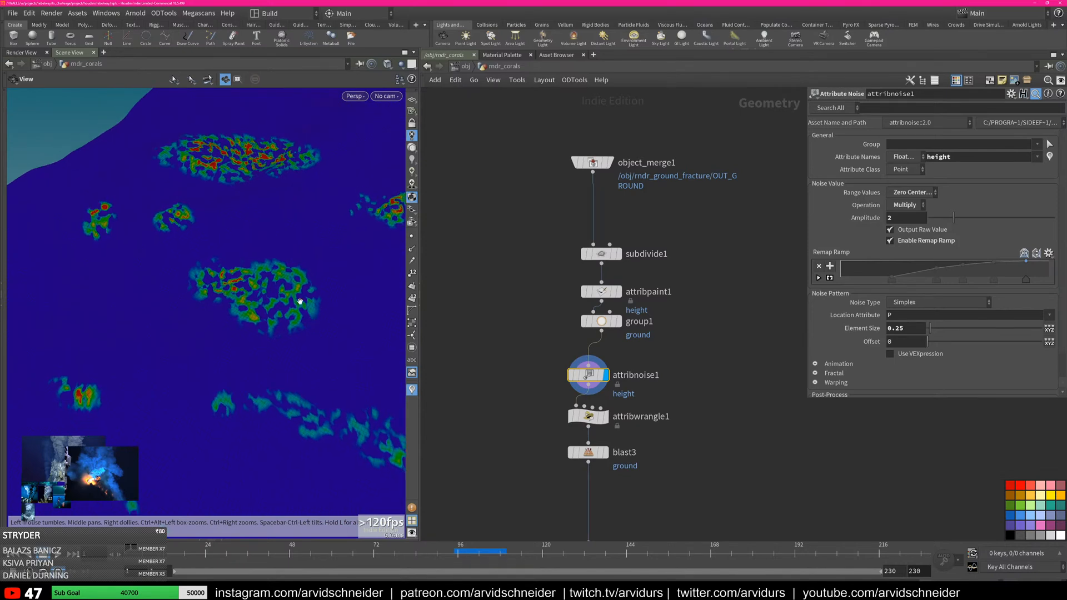
middle_drag(285, 220, 285, 314)
scroll(292, 353, down, 3)
Display attribwrangle1 and review its Grow Hairs code and parameters alongside the curves grown from the ground
middle_drag(611, 434, 629, 358)
click(625, 341)
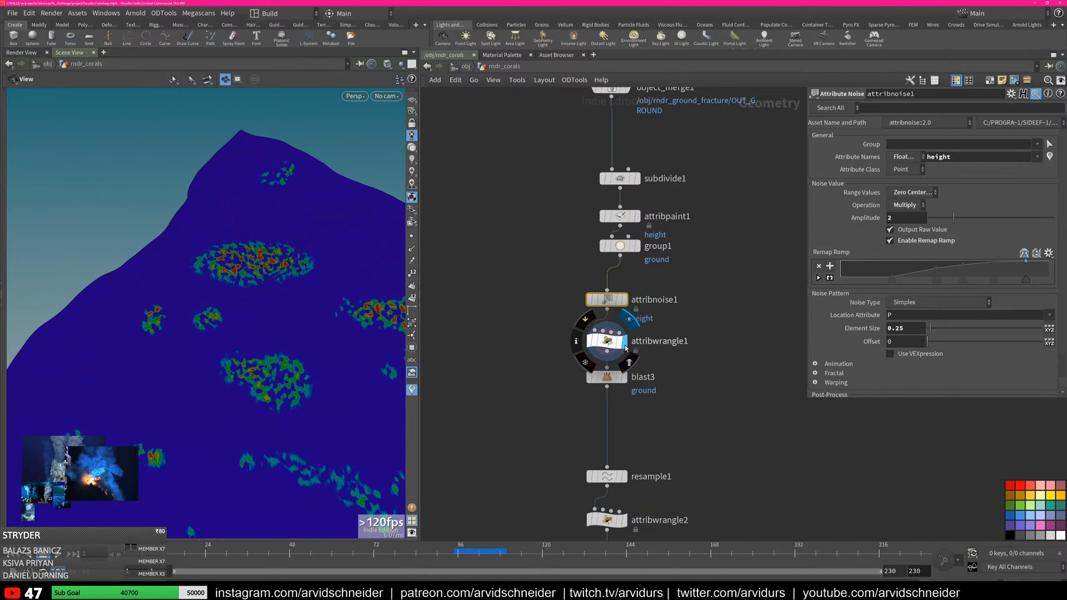
drag(340, 378, 313, 355)
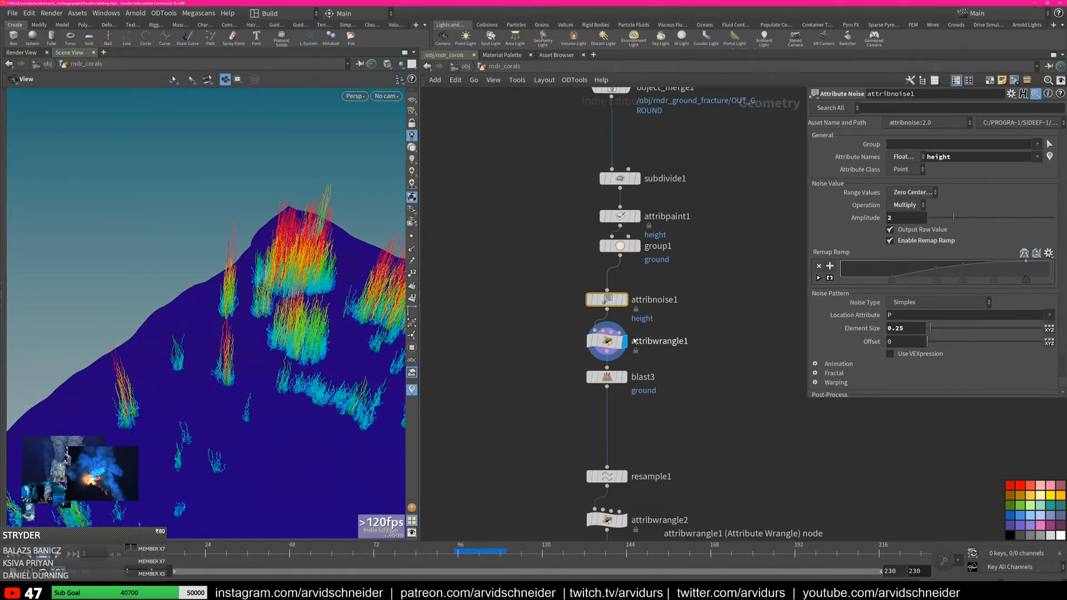
click(607, 341)
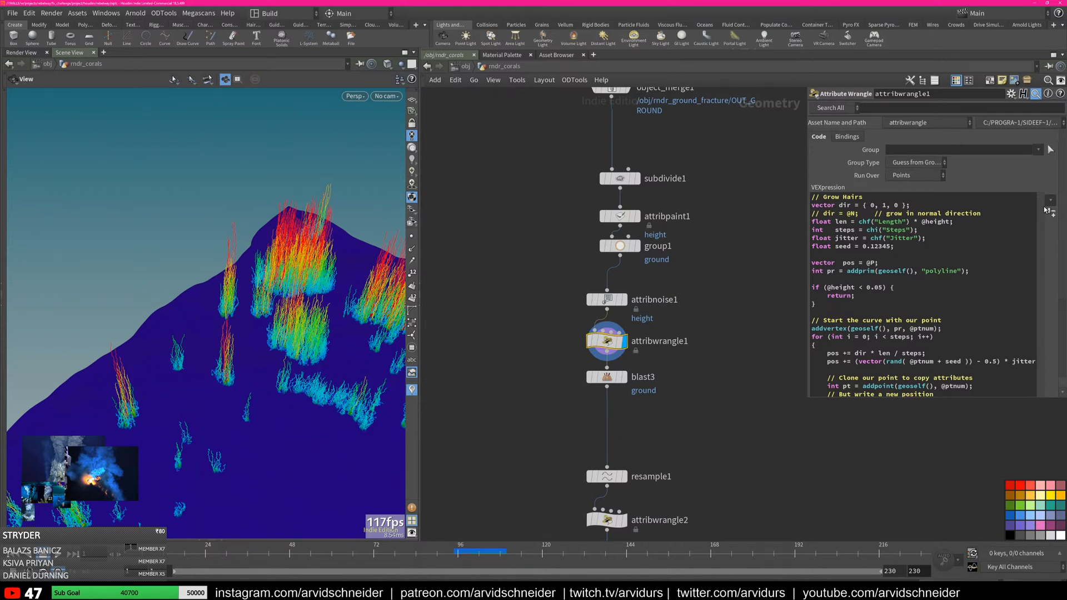
scroll(1043, 335, down, 3)
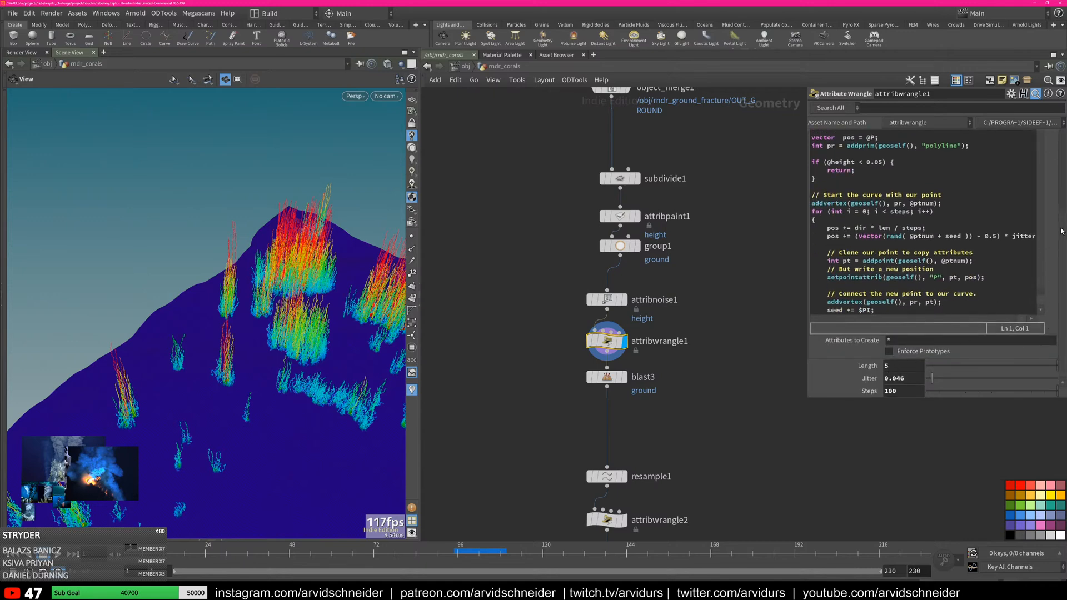
scroll(848, 156, up, 2)
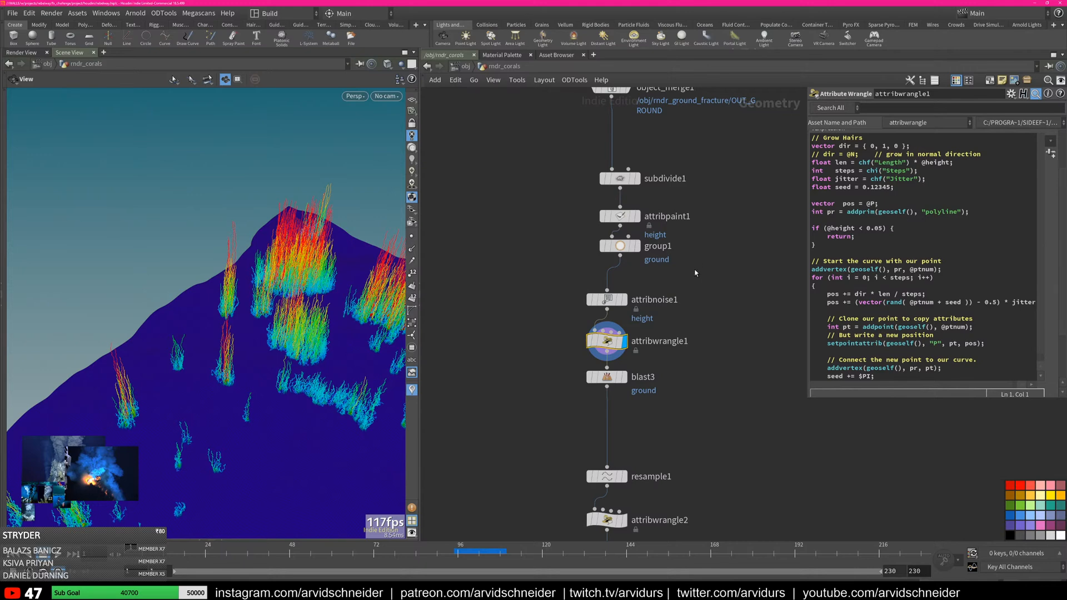
drag(340, 238, 311, 266)
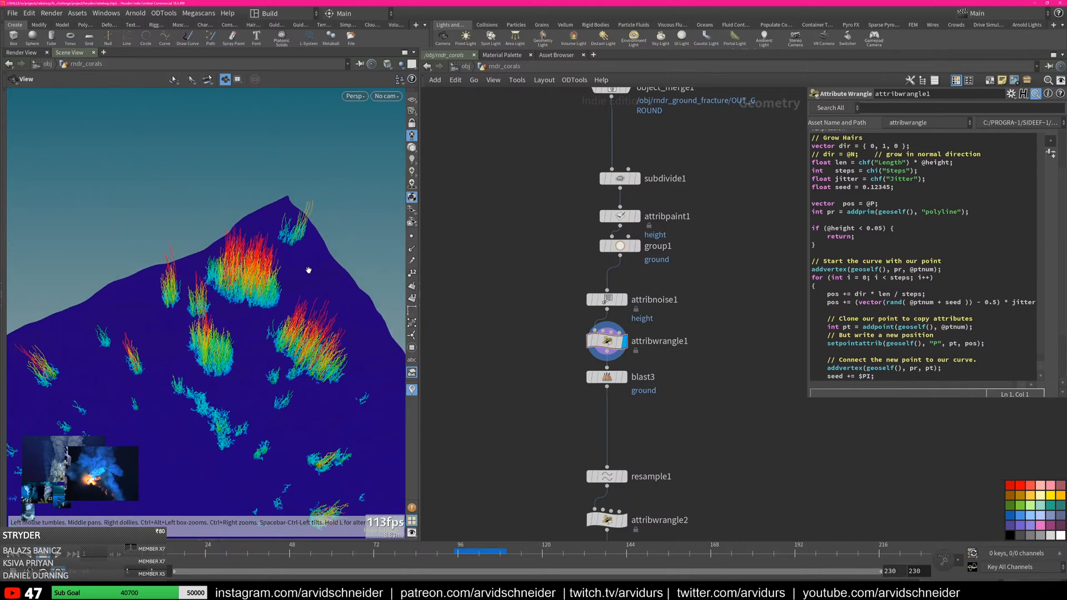
Paint an extra winding height stroke near the ground's peak with attribpaint1, and display attribwrangle1's curves
middle_drag(688, 152, 683, 215)
click(623, 279)
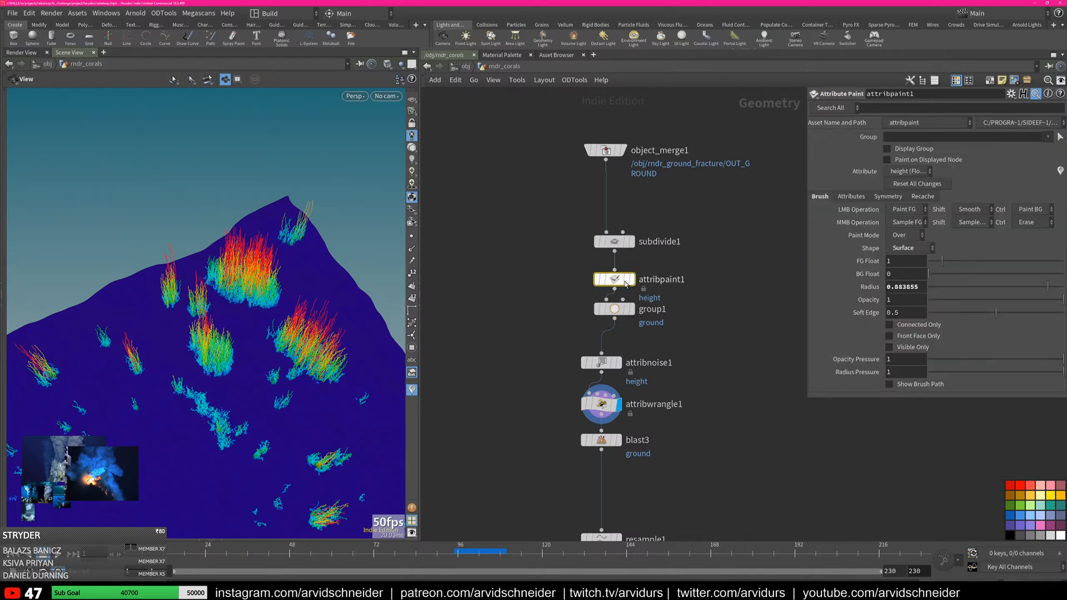
click(638, 279)
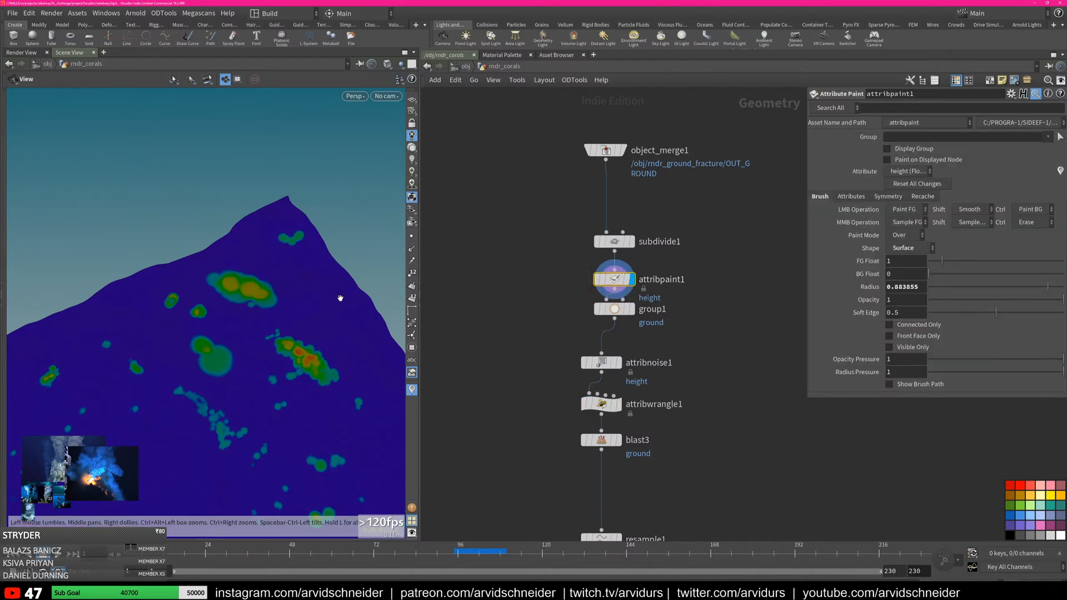
key(Return)
drag(320, 287, 355, 324)
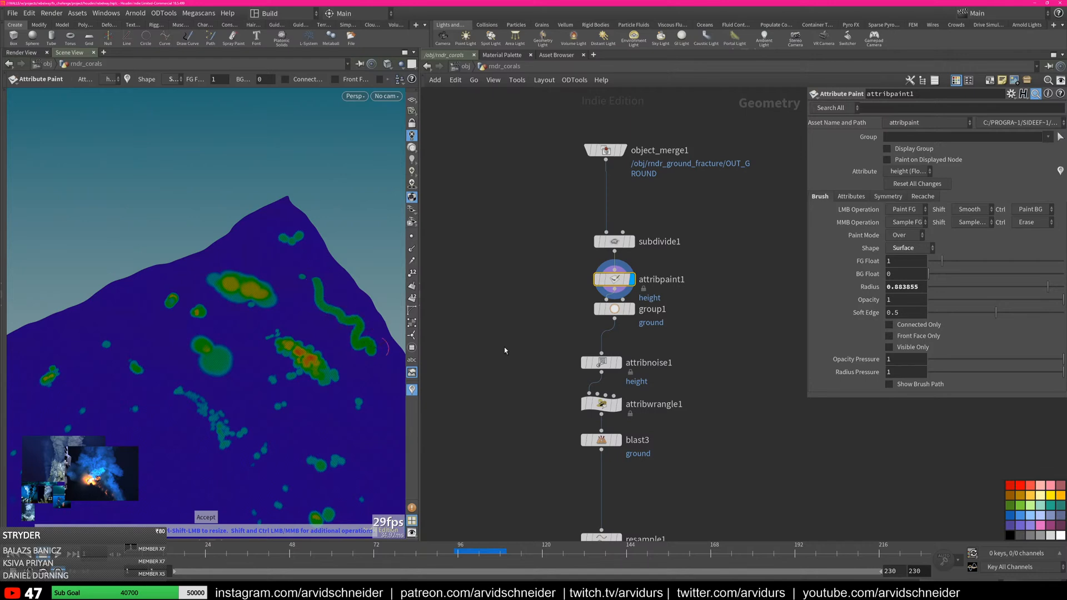
click(618, 404)
scroll(277, 297, up, 5)
drag(277, 297, 425, 236)
Review resample1's settings and display its resampled curves without the ground
middle_drag(643, 411, 671, 282)
drag(333, 374, 378, 345)
click(643, 414)
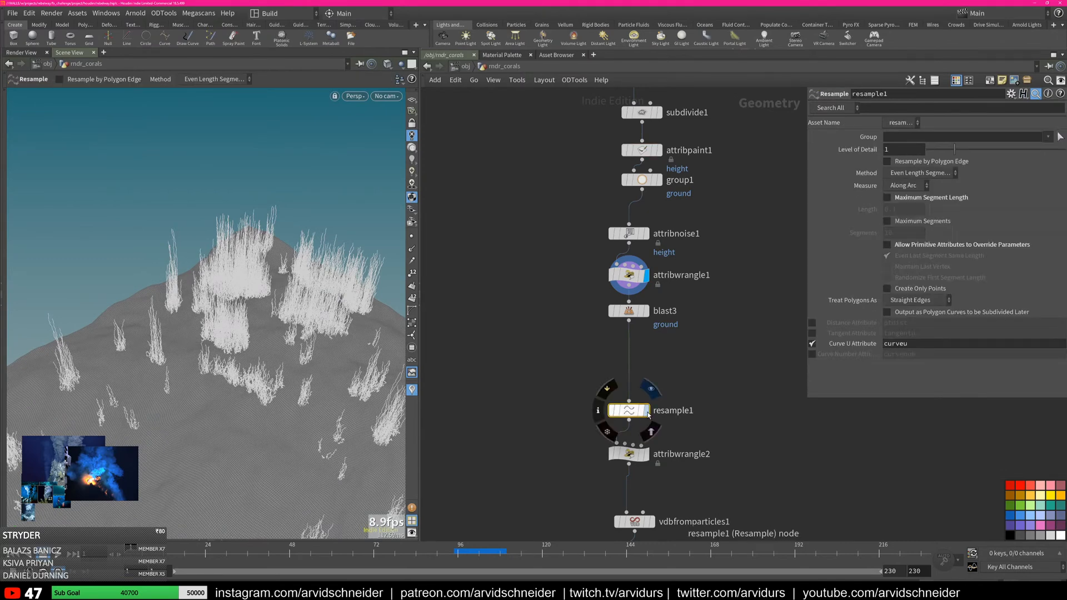
alt+right_drag(330, 355, 406, 418)
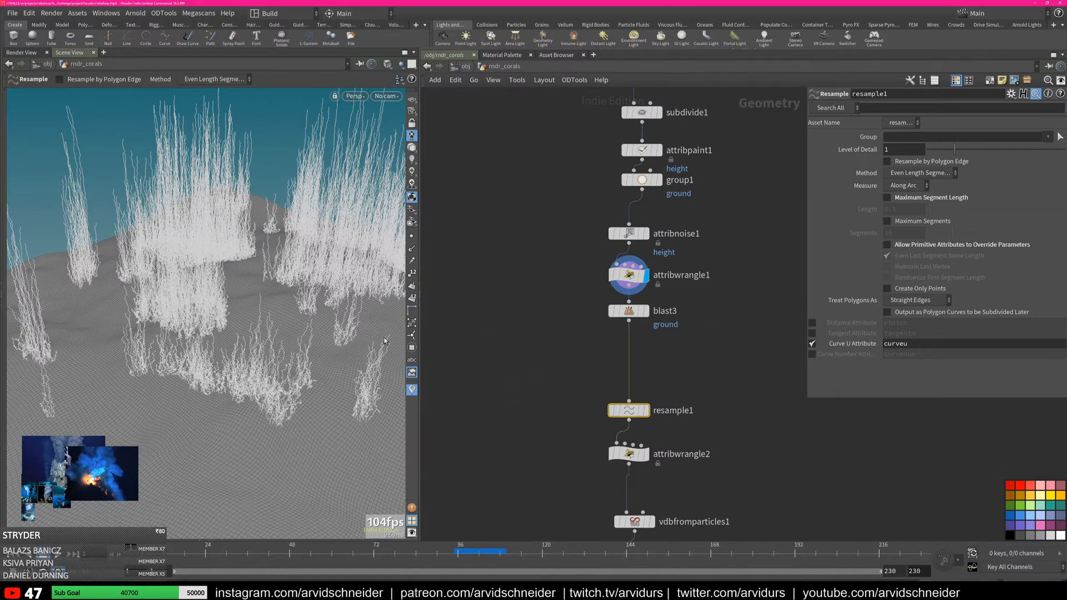
click(651, 389)
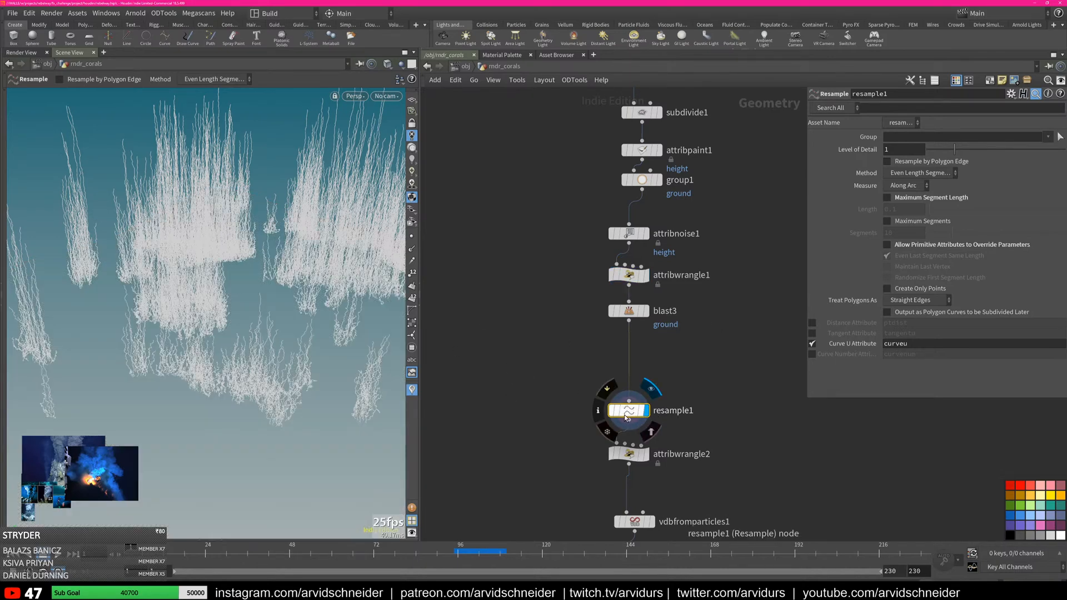
Display attribwrangle2, review its pscale ramp code, and show the curve points in the viewport for a close inspection
click(644, 454)
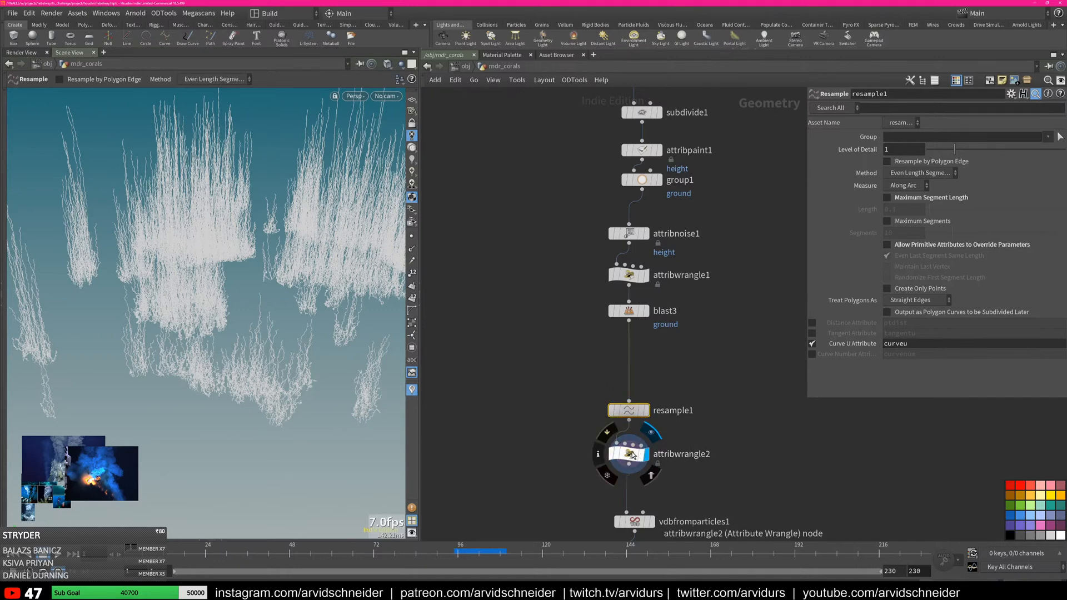
click(631, 454)
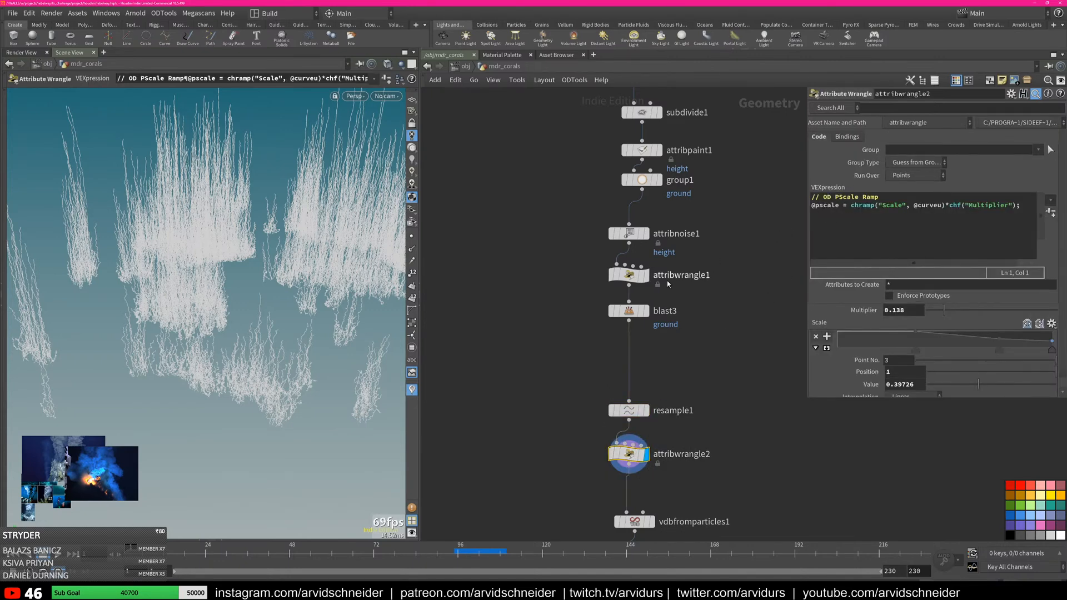
click(413, 237)
alt+right_drag(356, 334, 287, 500)
alt+drag(287, 499, 289, 444)
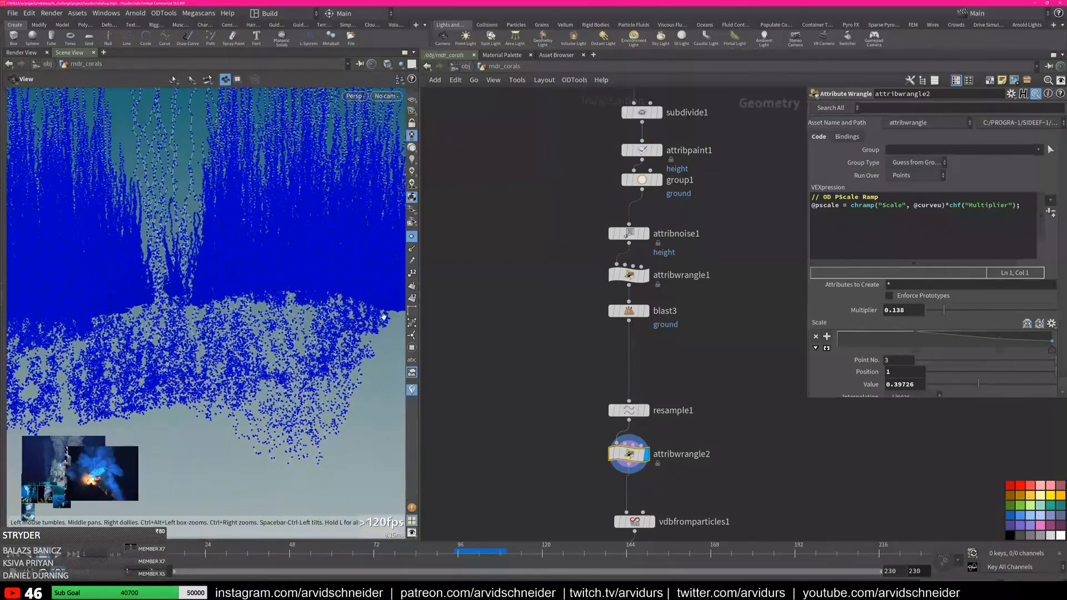
Display vdbfromparticles1 with headlight shading and examine the volume shapes built from the curve points
middle_drag(636, 477, 639, 374)
mouse_move(654, 421)
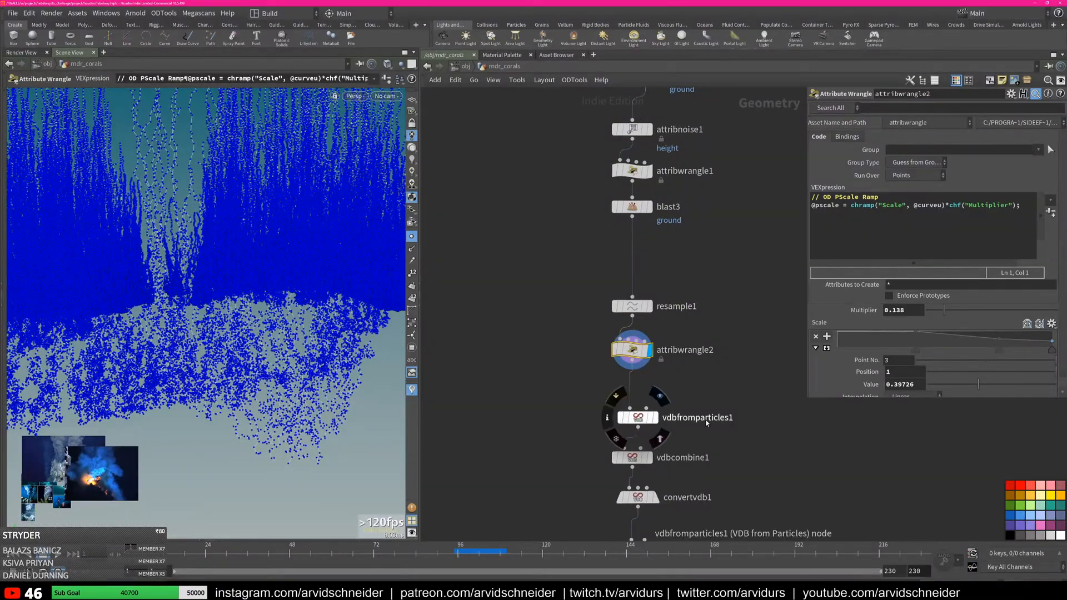
click(655, 417)
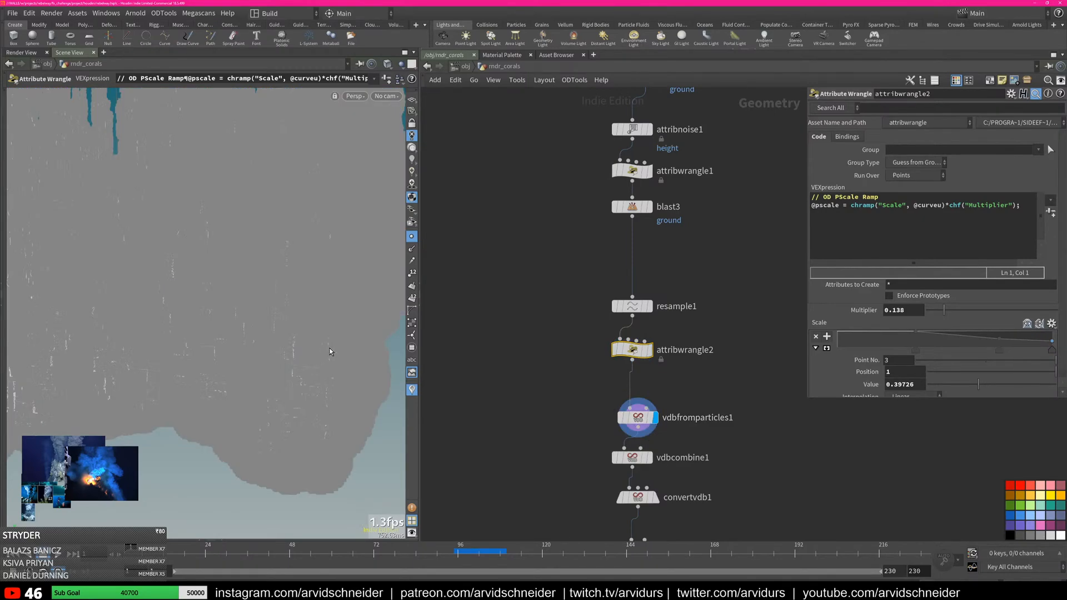
click(412, 148)
mouse_move(261, 250)
alt+mouse_down()
mouse_move(269, 300)
mouse_move(356, 314)
alt+mouse_up()
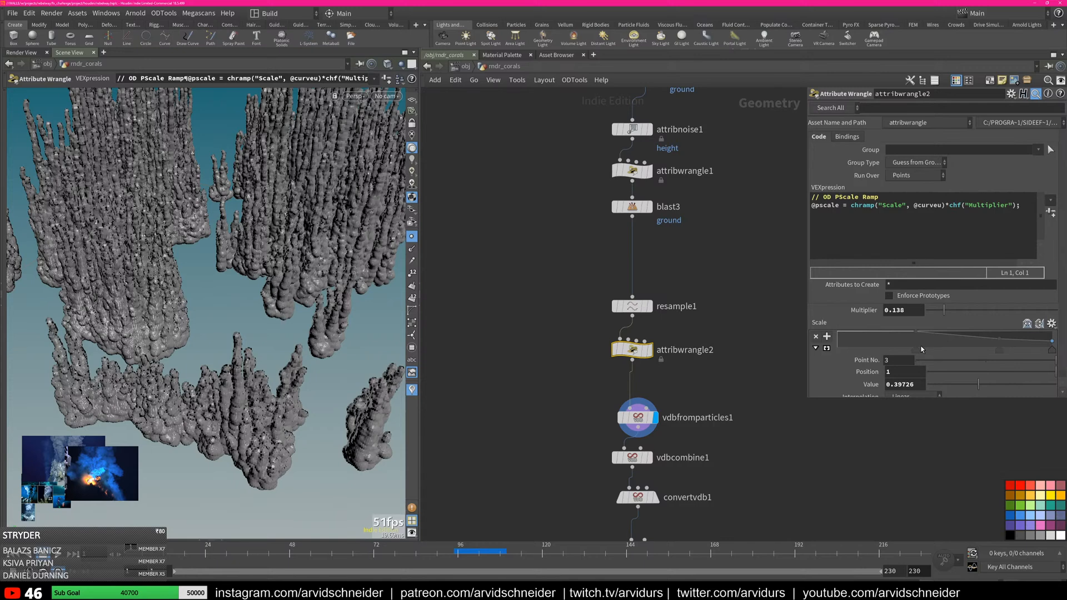
Move point 2 of attribwrangle2's Scale ramp to position 0.551813 and value 0.189655 to thin the corals' upper parts
drag(999, 339, 1003, 327)
key(Escape)
drag(268, 404, 269, 357)
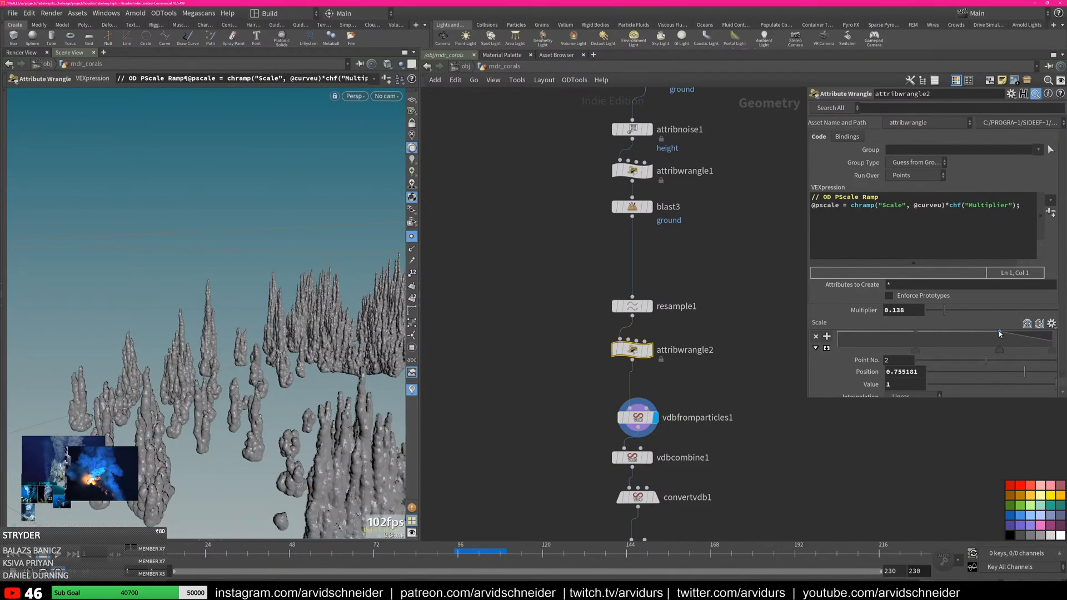
drag(996, 332, 955, 345)
alt+drag(279, 399, 284, 371)
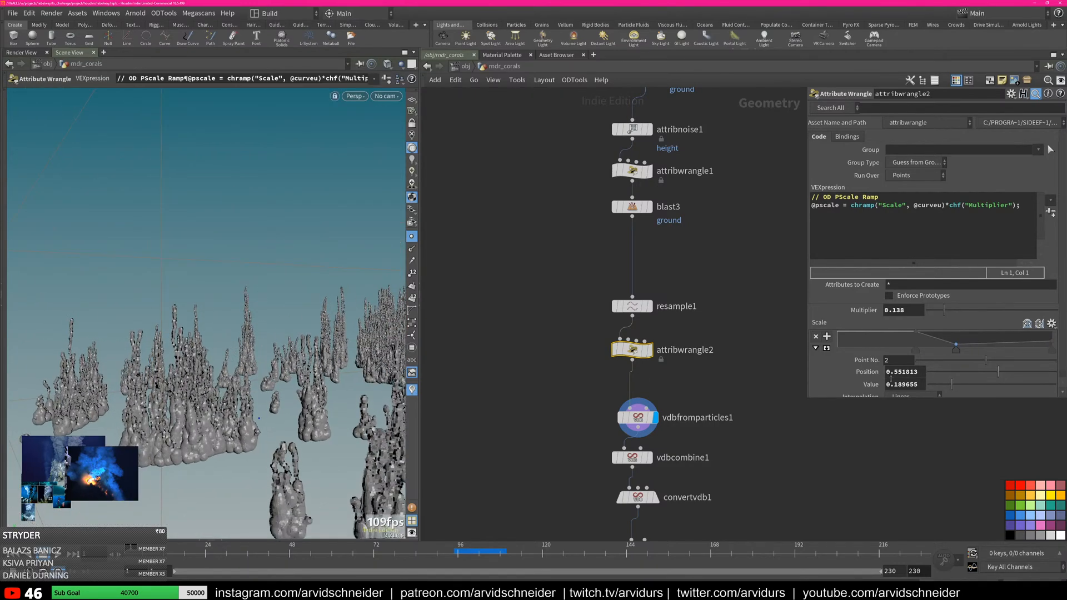
Display convertvdb2 and hide the point markers to inspect the smoothed coral mesh
middle_drag(580, 398, 612, 285)
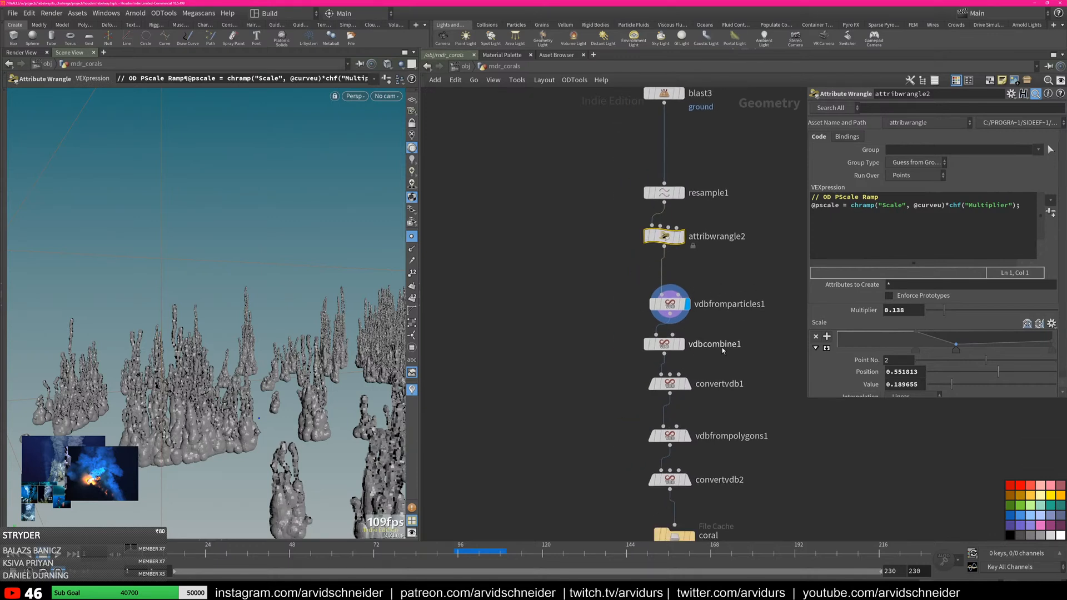
middle_drag(704, 343, 721, 275)
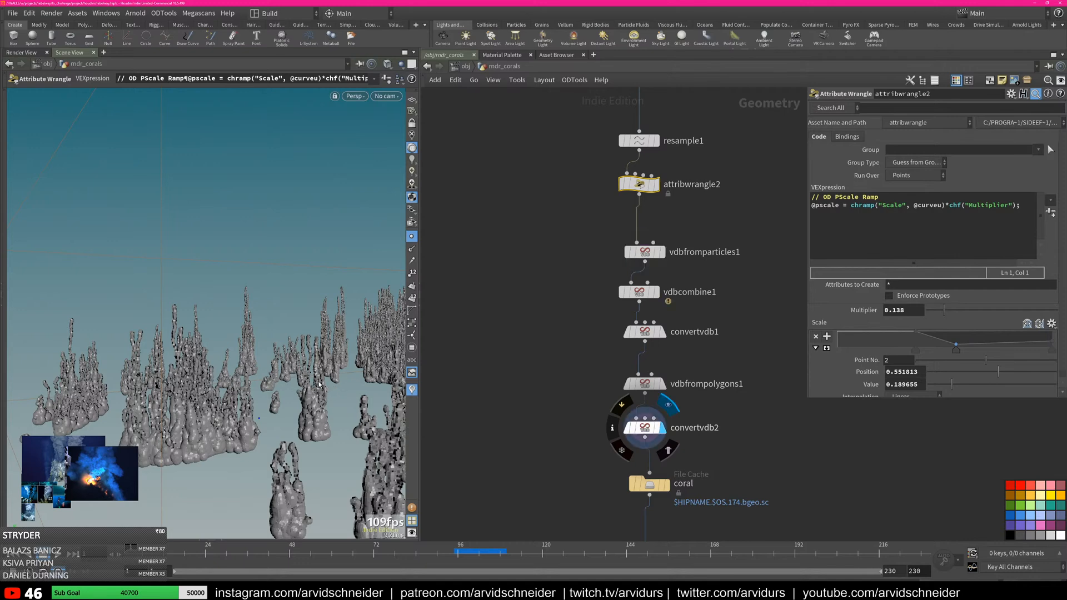
click(412, 238)
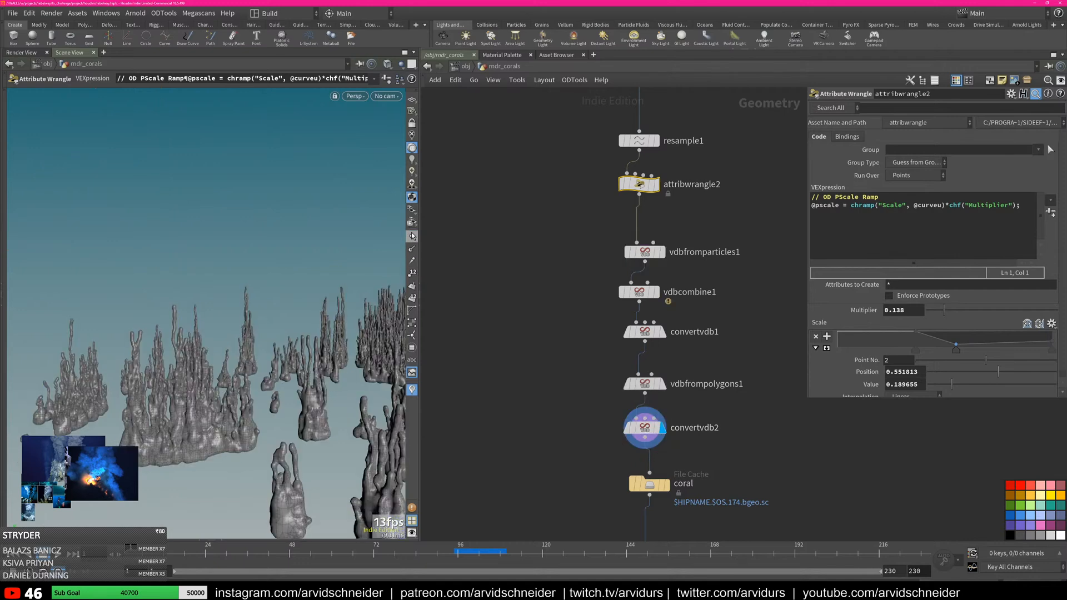
Inspect the converted coral mesh, display the coral file cache to examine the cached corals, and follow the chain to OUT_corals
alt+drag(334, 300, 274, 352)
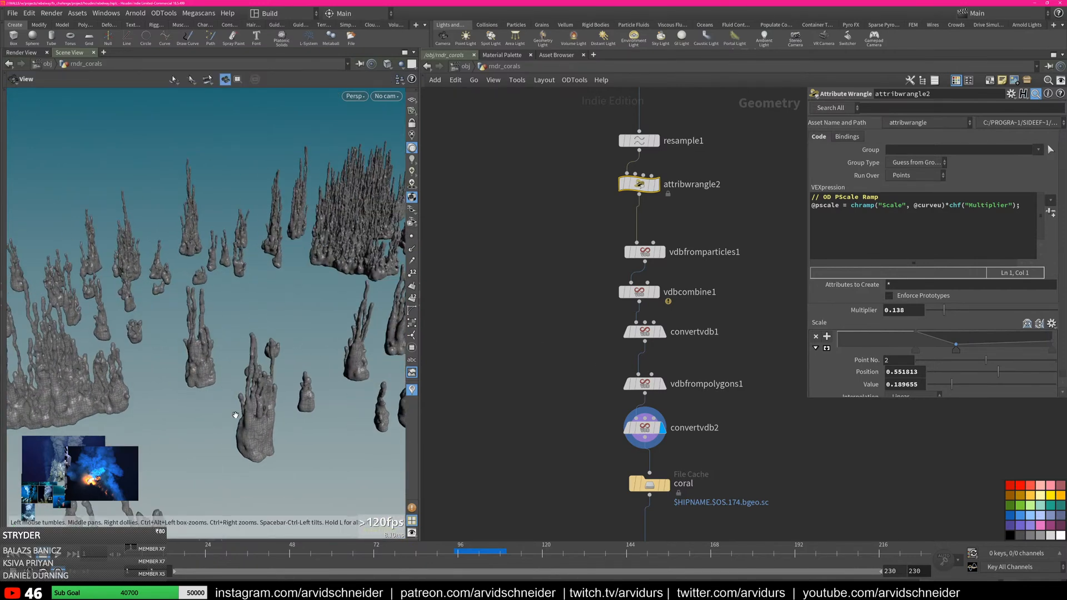
alt+middle_drag(262, 409, 293, 335)
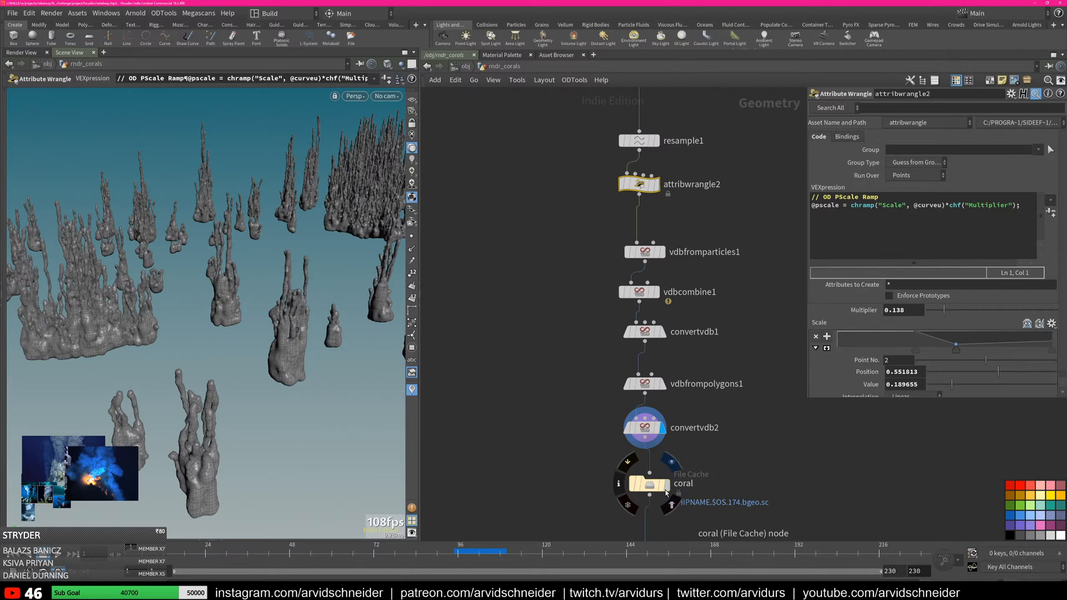
click(669, 487)
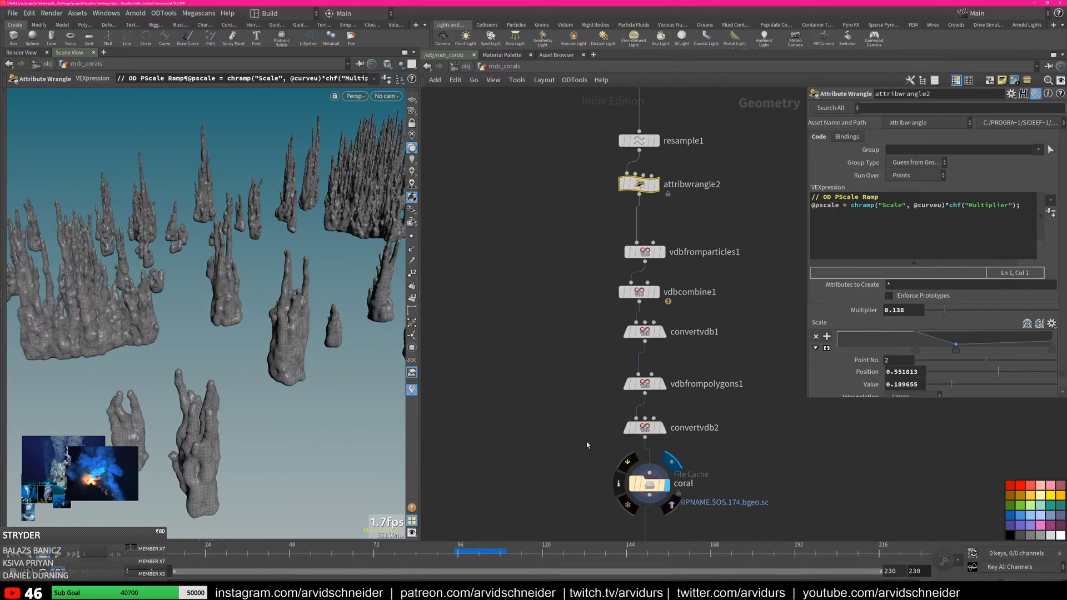
alt+drag(246, 348, 265, 335)
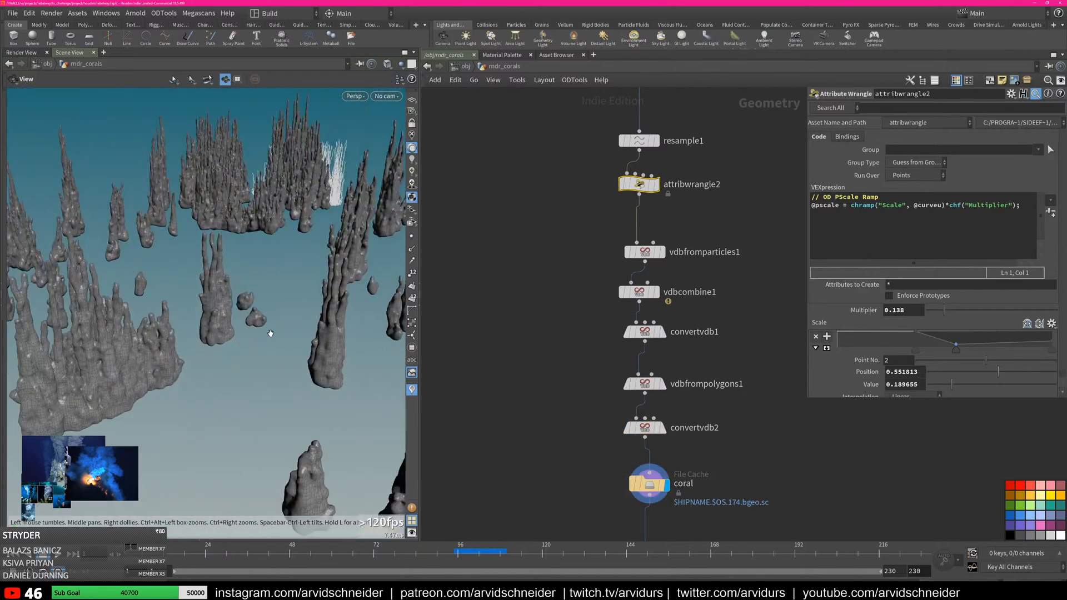
alt+right_drag(312, 328, 228, 336)
click(725, 353)
middle_drag(708, 525, 688, 383)
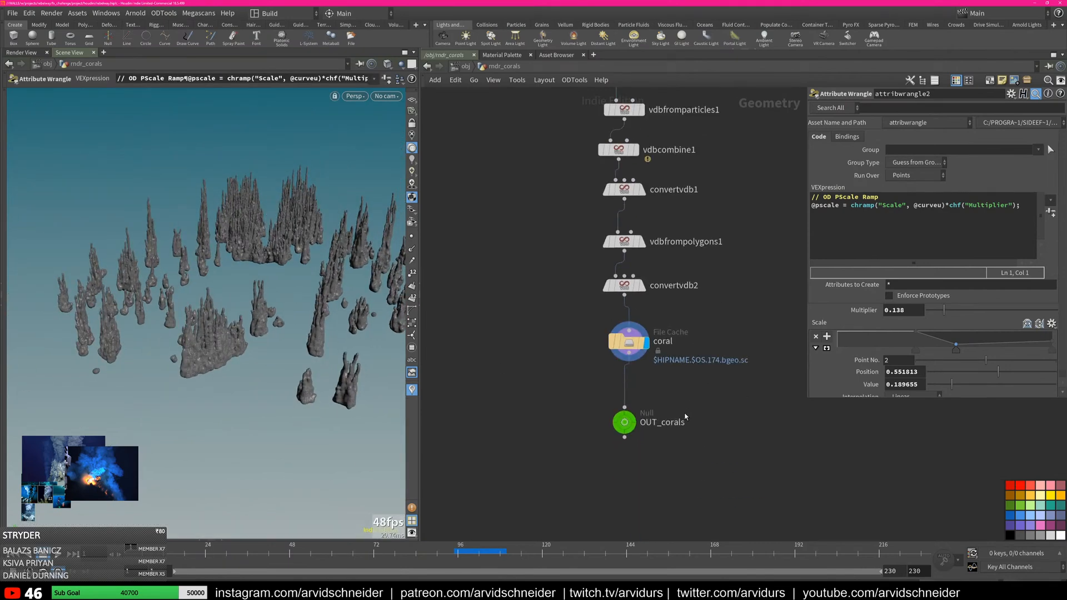
click(635, 423)
Return to the object level, highlight rndr_corals and view the corals in the full scene through the cameraProperties camera
key(u)
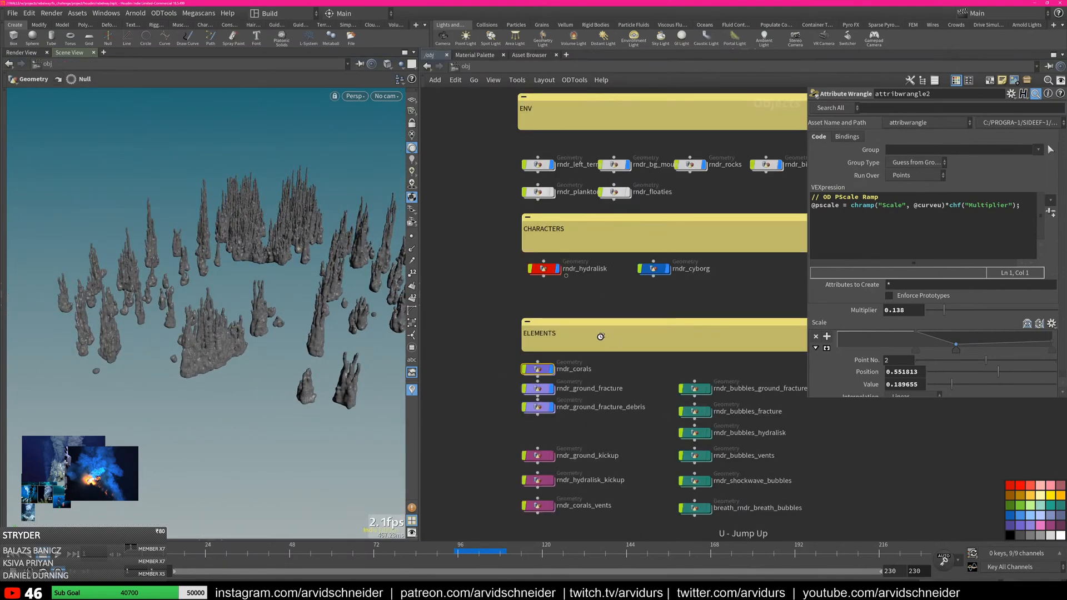
click(573, 369)
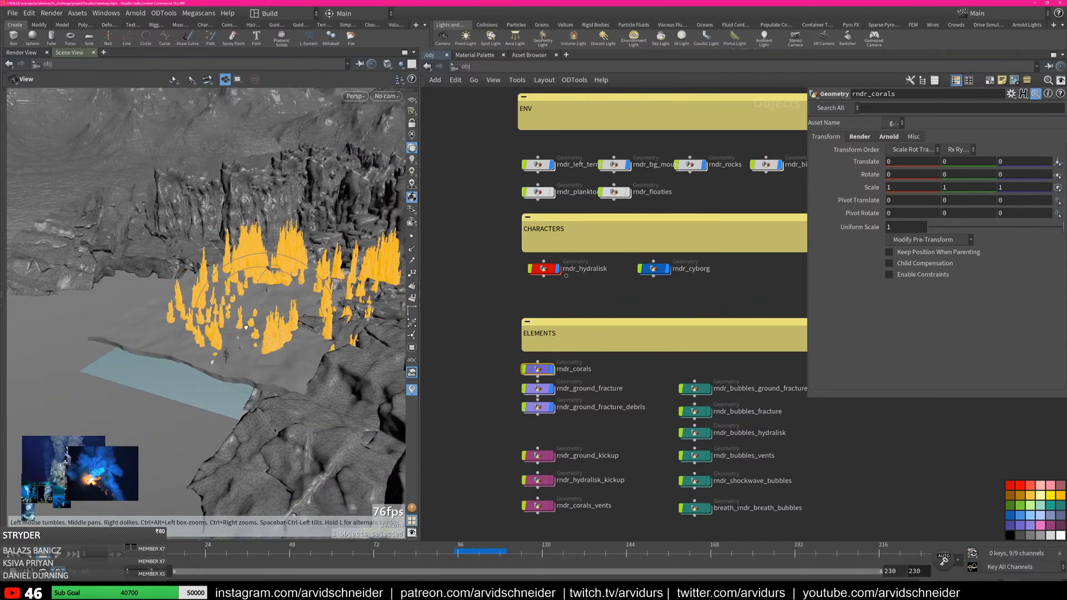
click(386, 95)
click(391, 159)
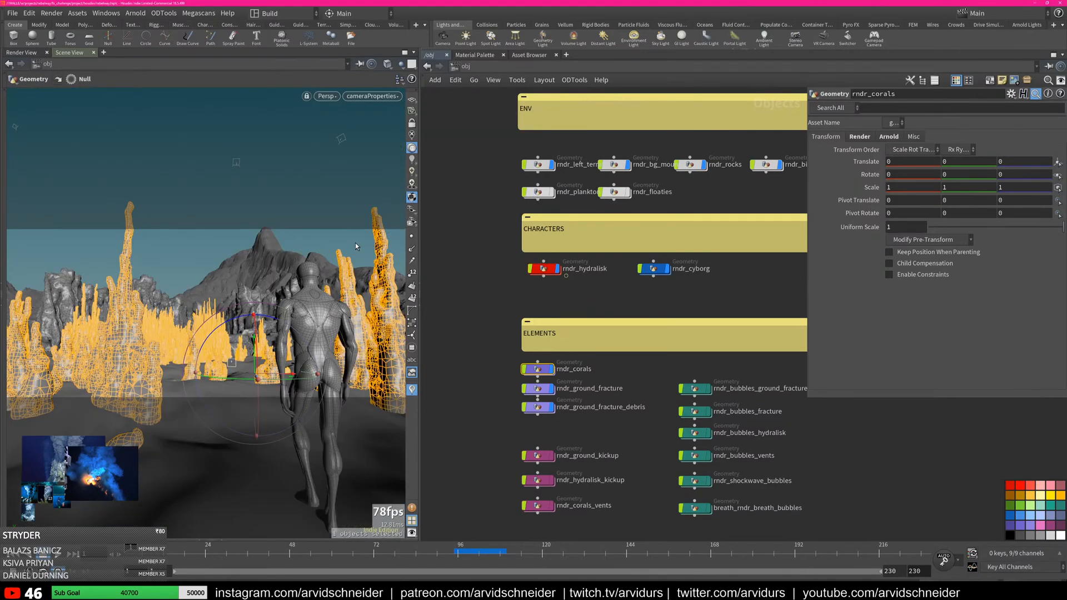
click(646, 389)
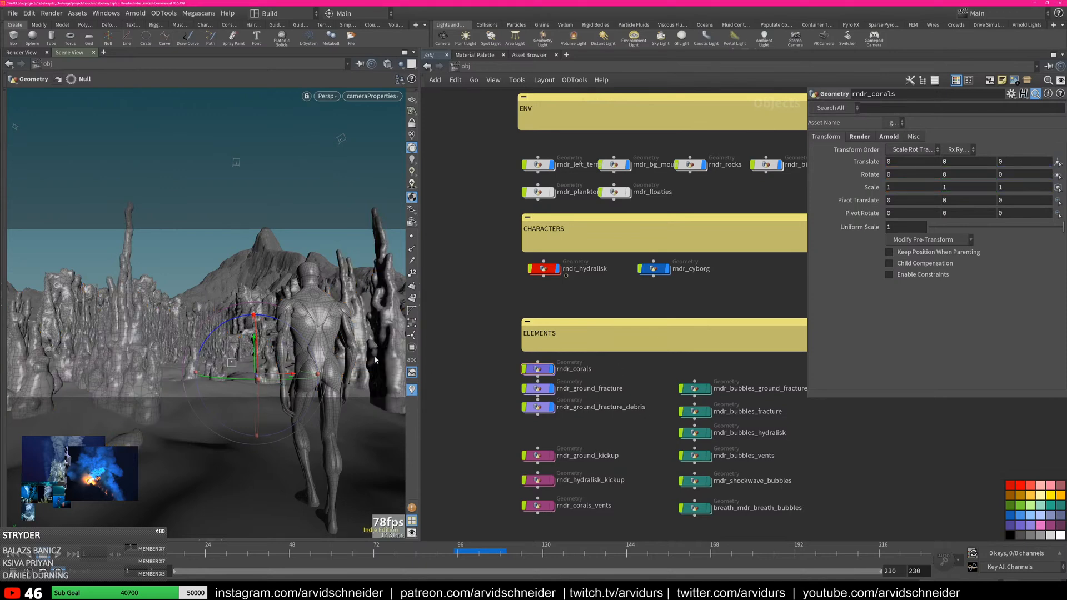
key(Escape)
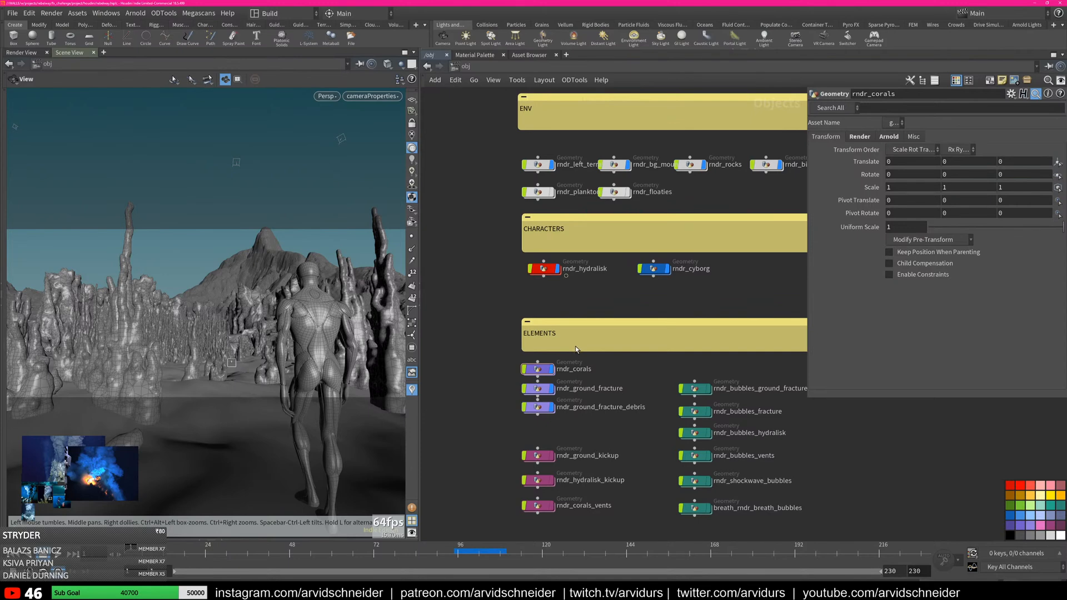
Review the ELEMENTS objects, open the rndr_bubbles_ground_fracture network and display the vdbfrompolygons1 node under IN_ground_fracture
middle_drag(652, 375, 451, 336)
middle_drag(683, 351, 867, 263)
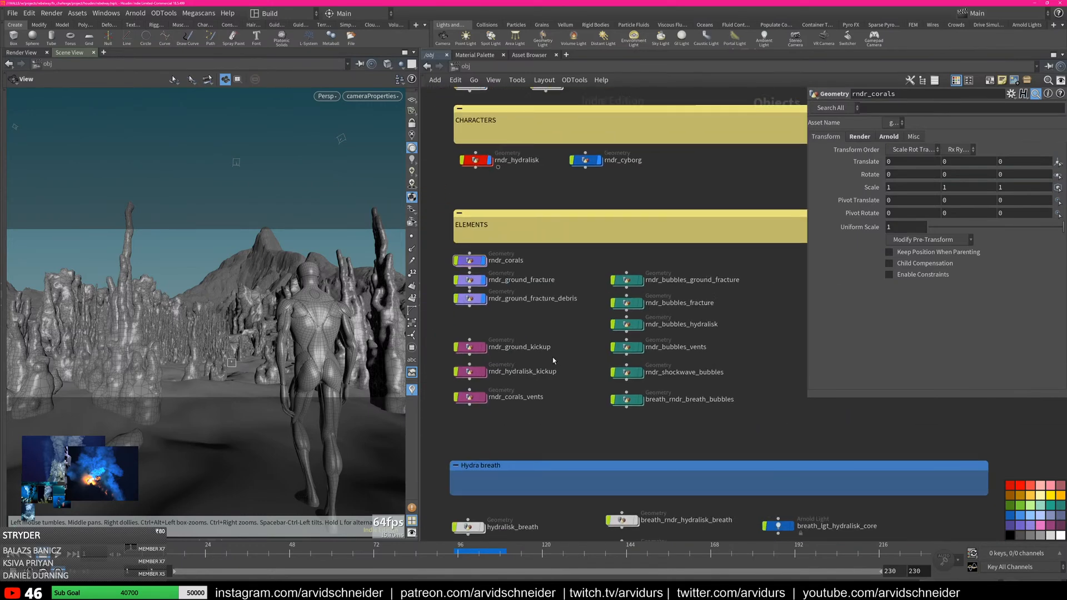
middle_drag(529, 377, 567, 373)
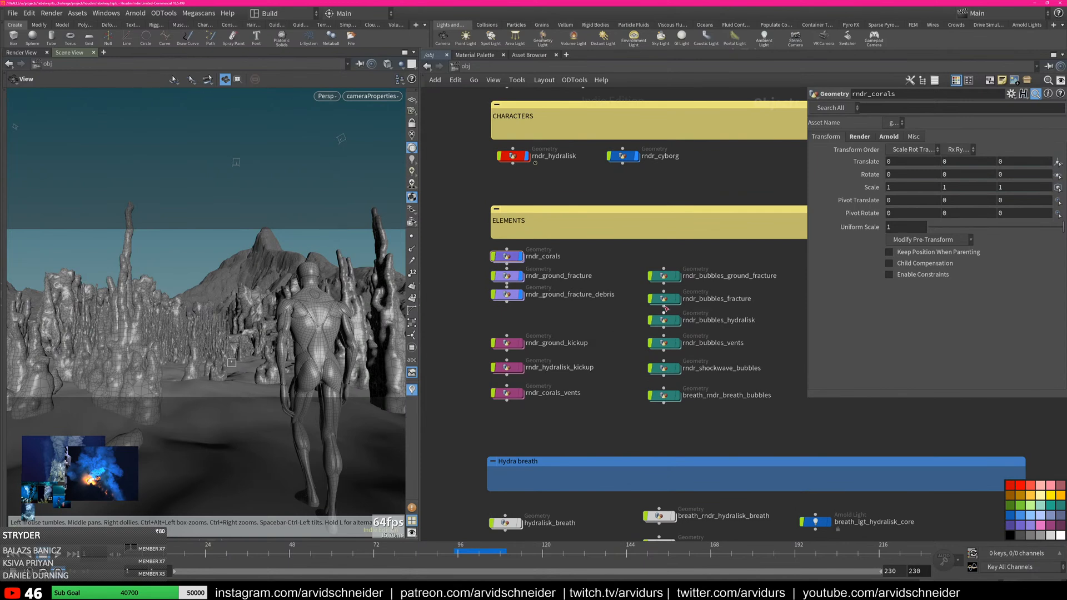
middle_drag(719, 270, 678, 267)
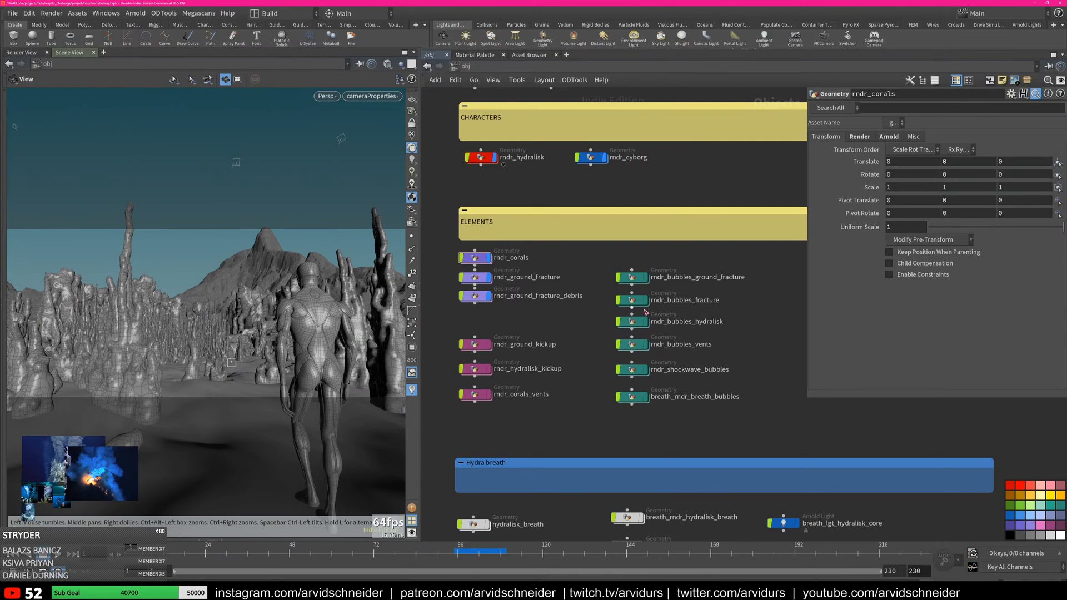
double_click(634, 278)
middle_drag(656, 211, 679, 449)
scroll(682, 356, down, 3)
scroll(707, 361, up, 6)
middle_drag(645, 262, 695, 281)
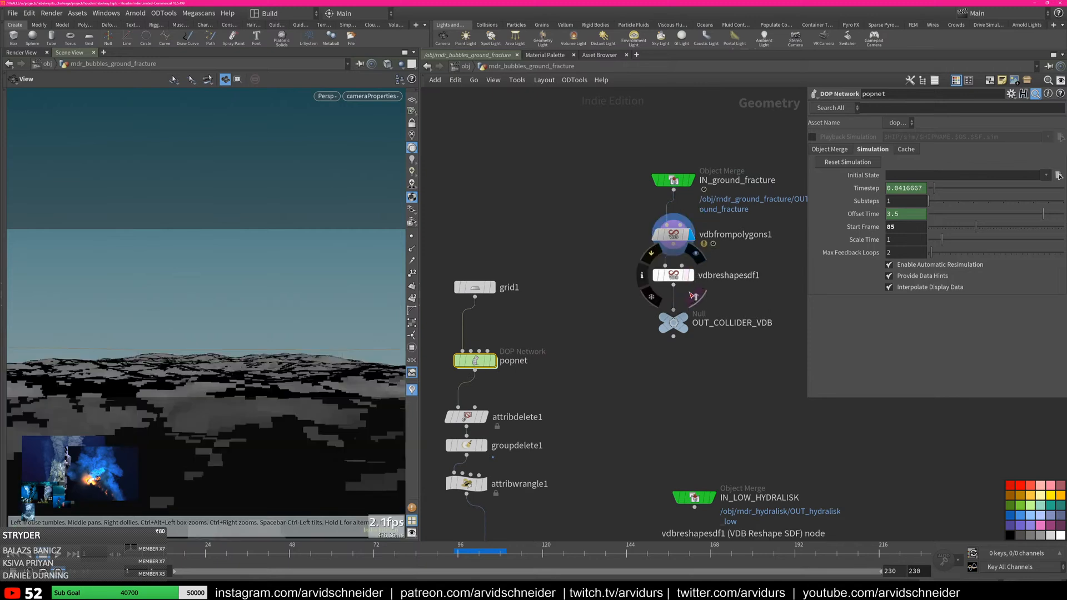
Display OUT_COLLIDER_VDB in a free perspective view and examine the ground collider's erupting shape at frame 100
drag(303, 297, 287, 337)
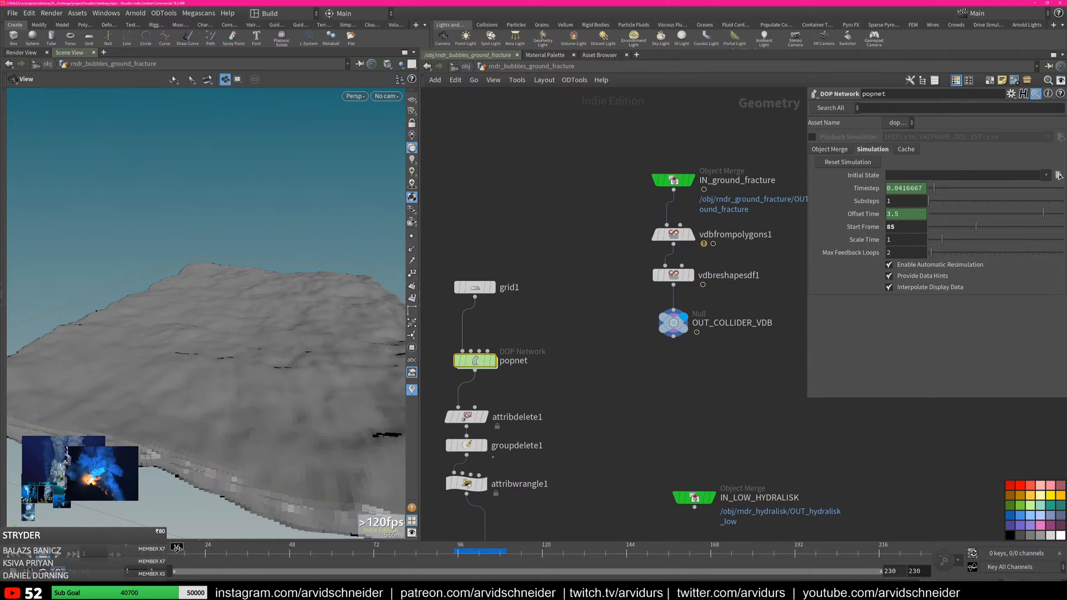
click(470, 552)
click(477, 549)
drag(475, 550, 472, 550)
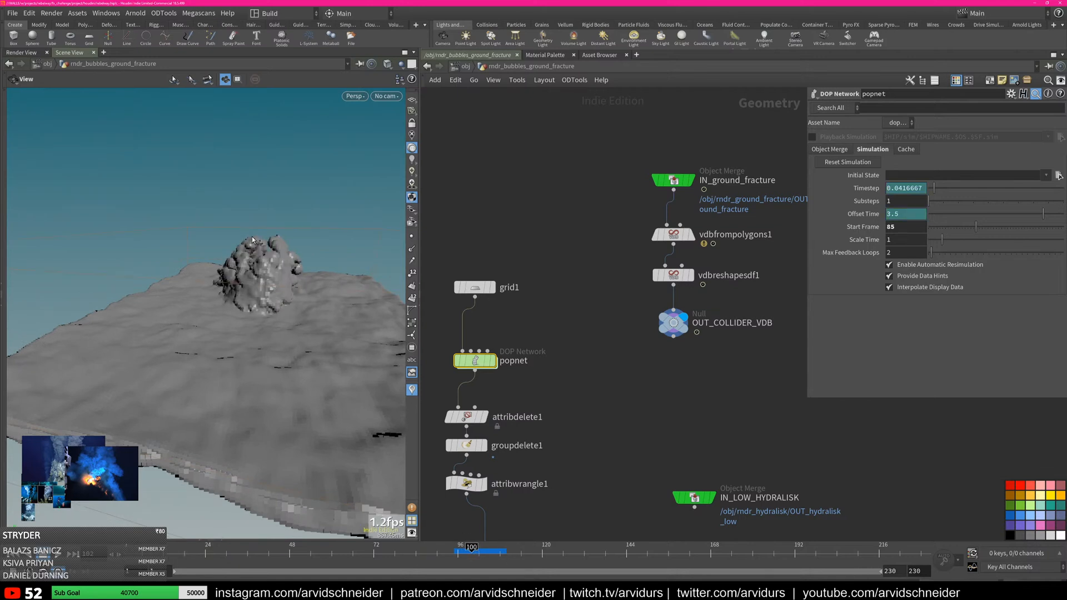
drag(311, 300, 311, 344)
mouse_move(333, 311)
right_down()
mouse_move(425, 247)
mouse_move(305, 315)
right_up()
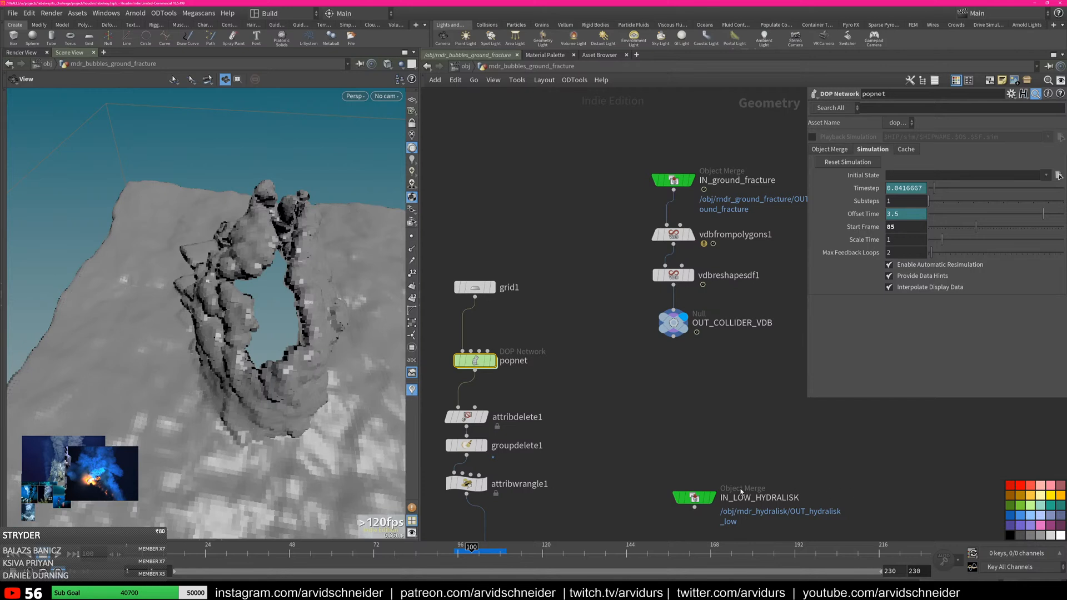
Display the grid1 source and the popnet simulation, and examine the bubble particles at frame 97
middle_drag(593, 324, 616, 300)
click(568, 237)
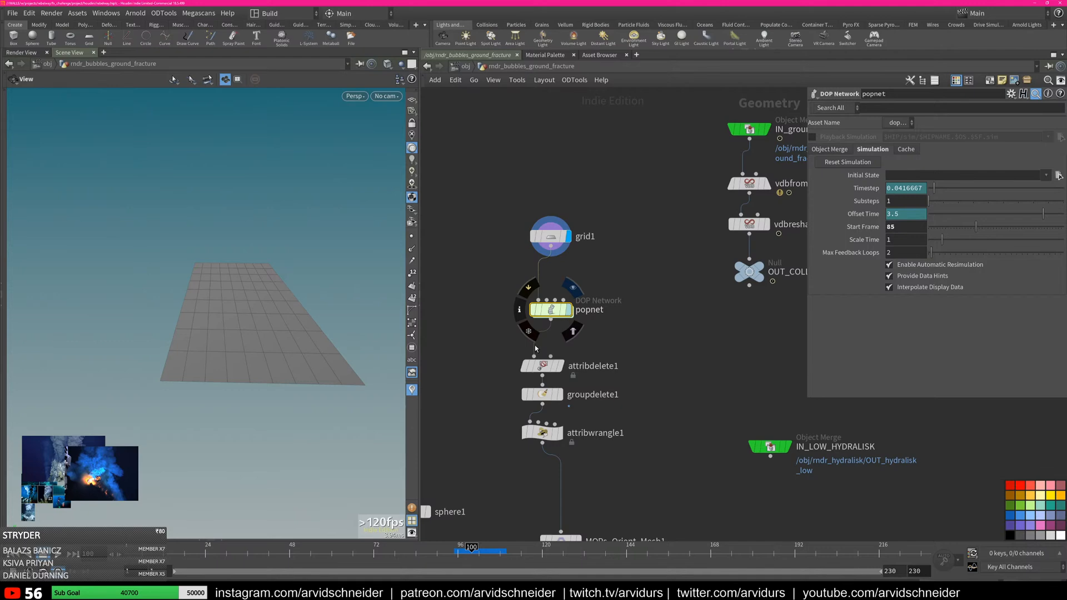
click(569, 309)
drag(426, 552, 457, 551)
drag(174, 298, 321, 321)
drag(457, 552, 461, 552)
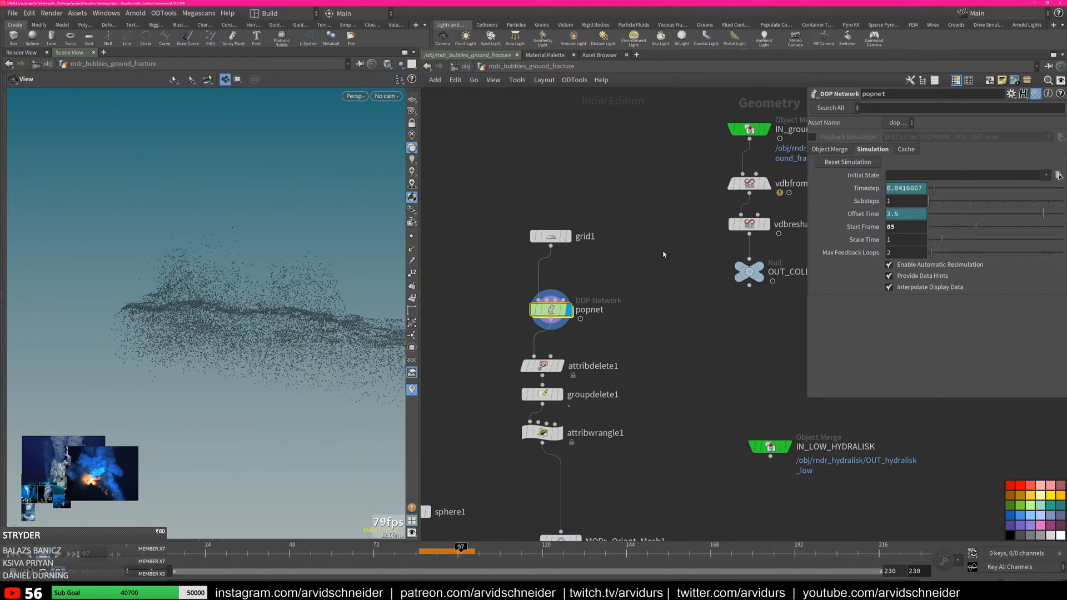
Compare OUT_COLLIDER_VDB with the popnet particles and display the cleanup nodes attribdelete1 through attribwrangle1
middle_drag(659, 266, 585, 296)
mouse_move(689, 299)
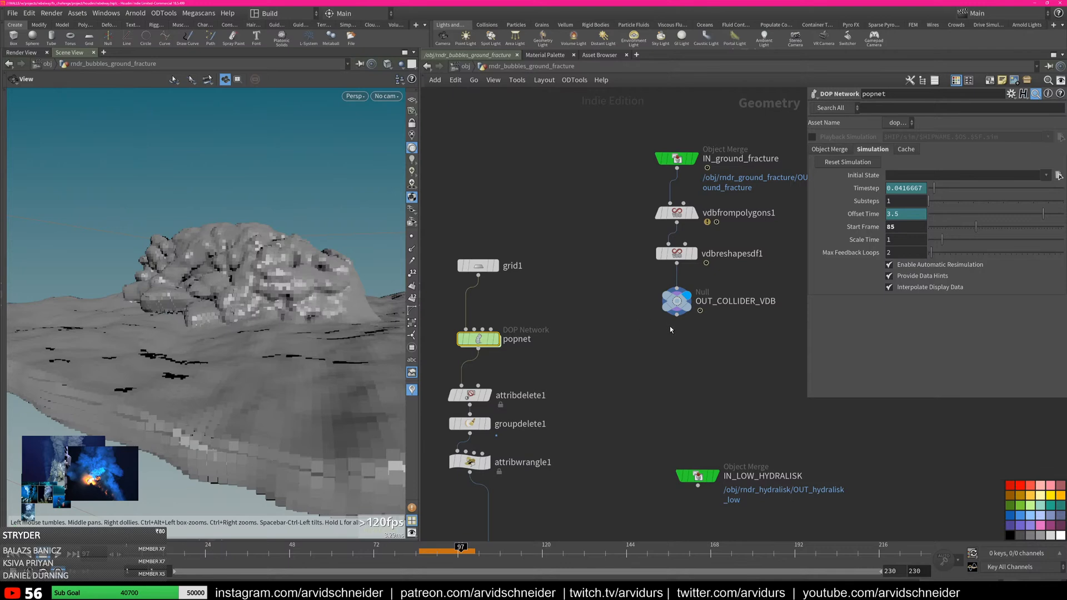
middle_drag(575, 344, 687, 256)
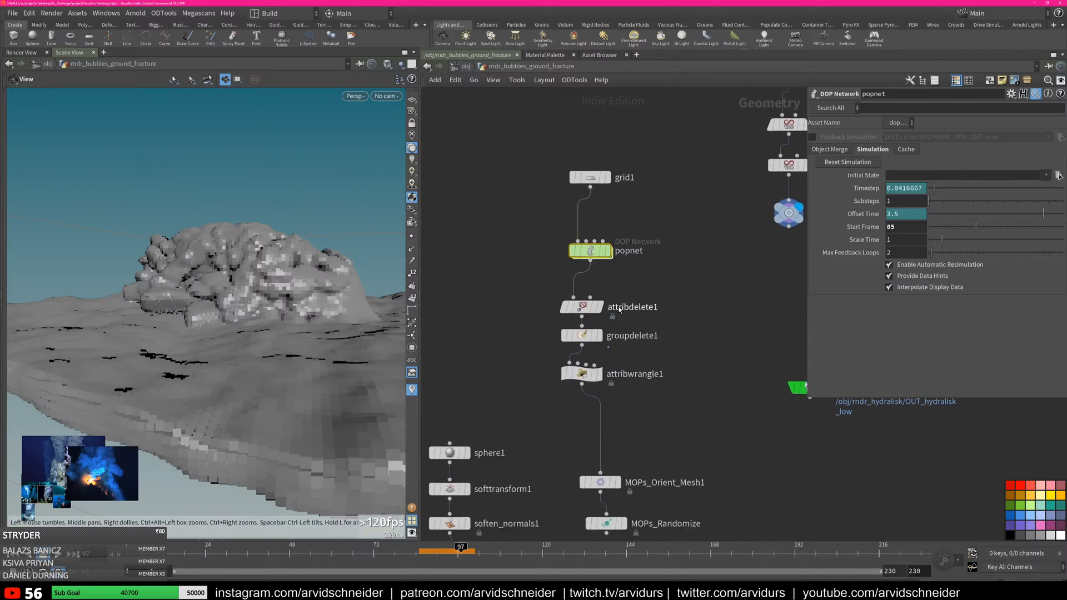
click(610, 251)
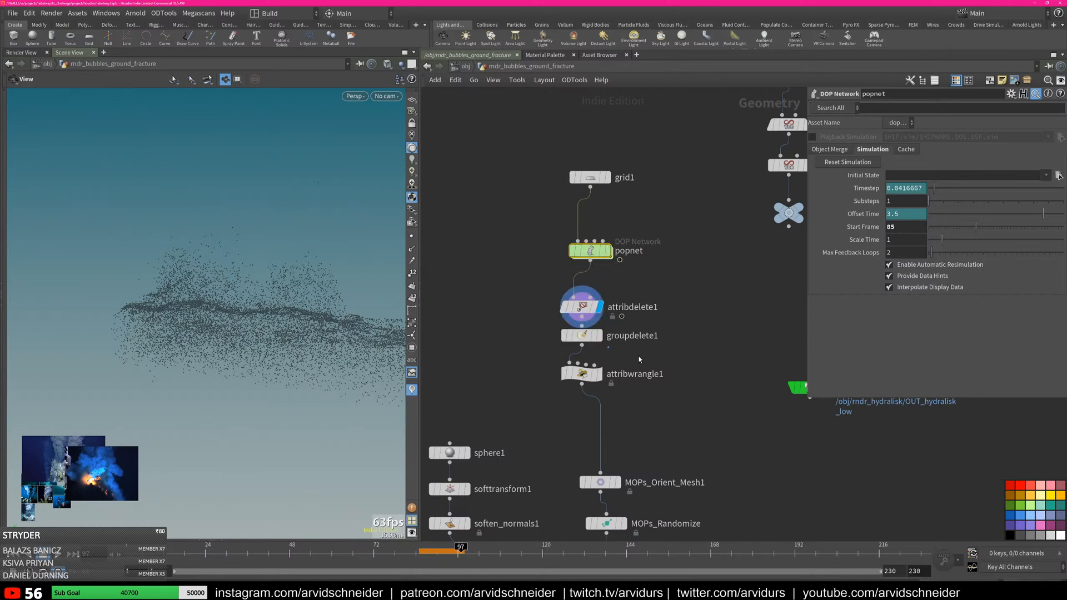
click(599, 375)
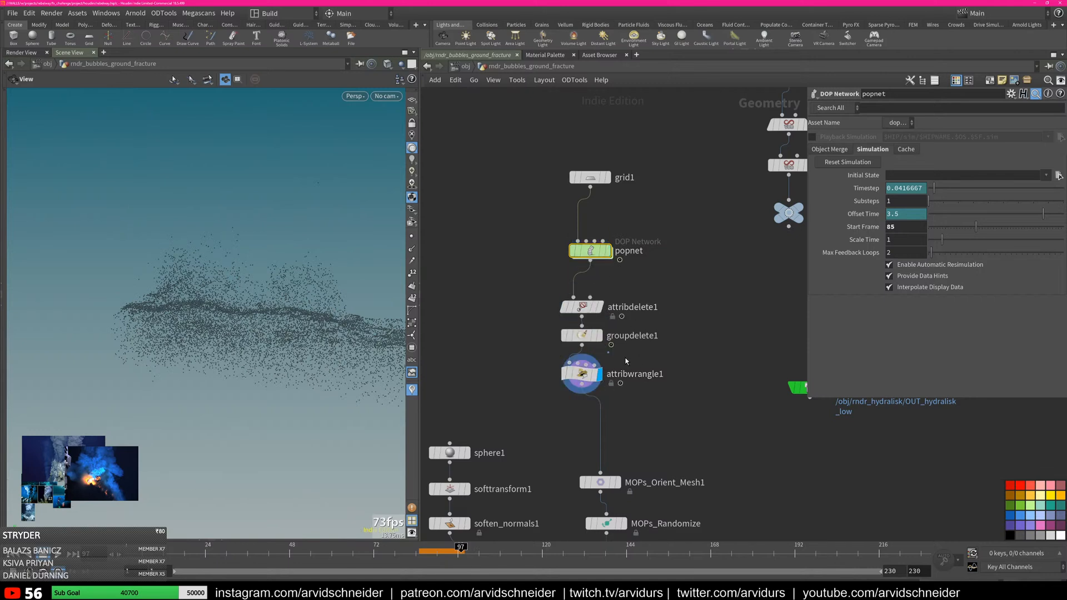
mouse_move(614, 259)
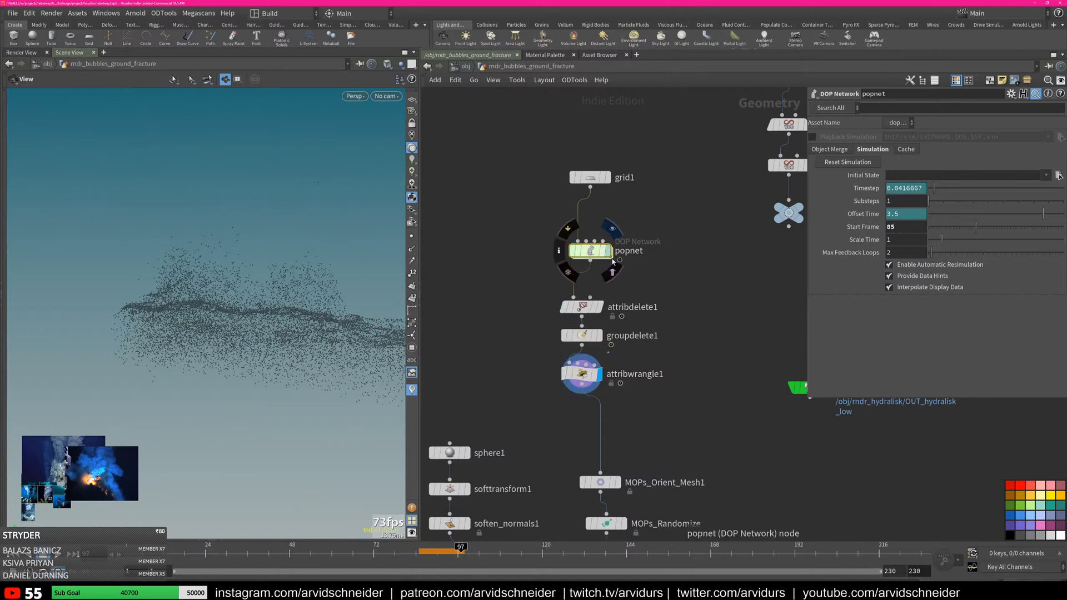
Look over the downstream bubble nodes and review attribwrangle1's age-based pscale expression
middle_drag(630, 398, 640, 257)
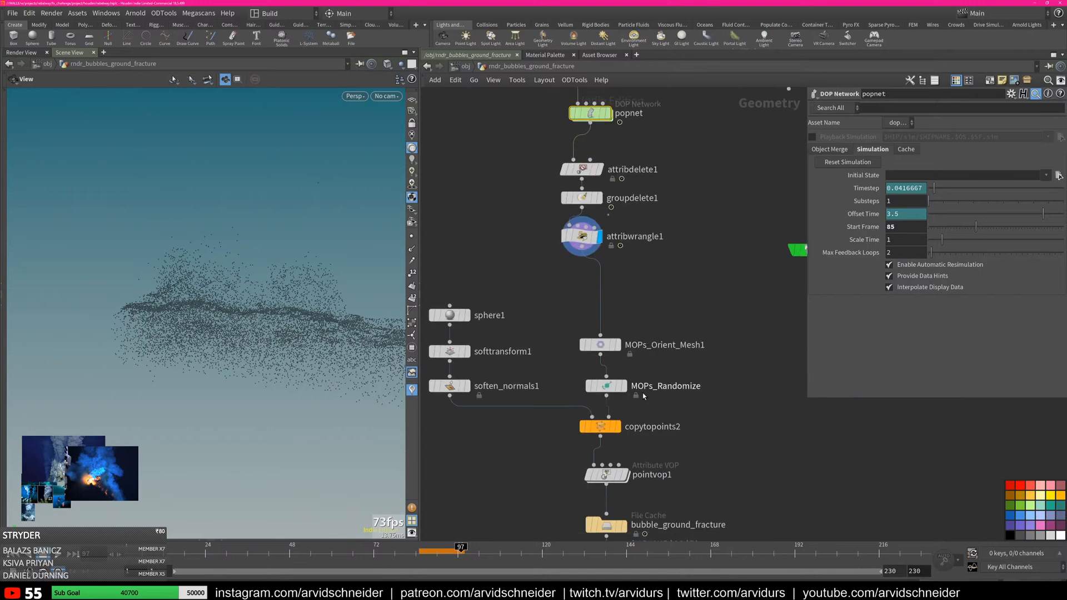
middle_drag(635, 395, 635, 300)
middle_drag(619, 147, 620, 276)
mouse_move(691, 250)
middle_down()
mouse_move(643, 277)
mouse_move(691, 259)
middle_up()
click(584, 279)
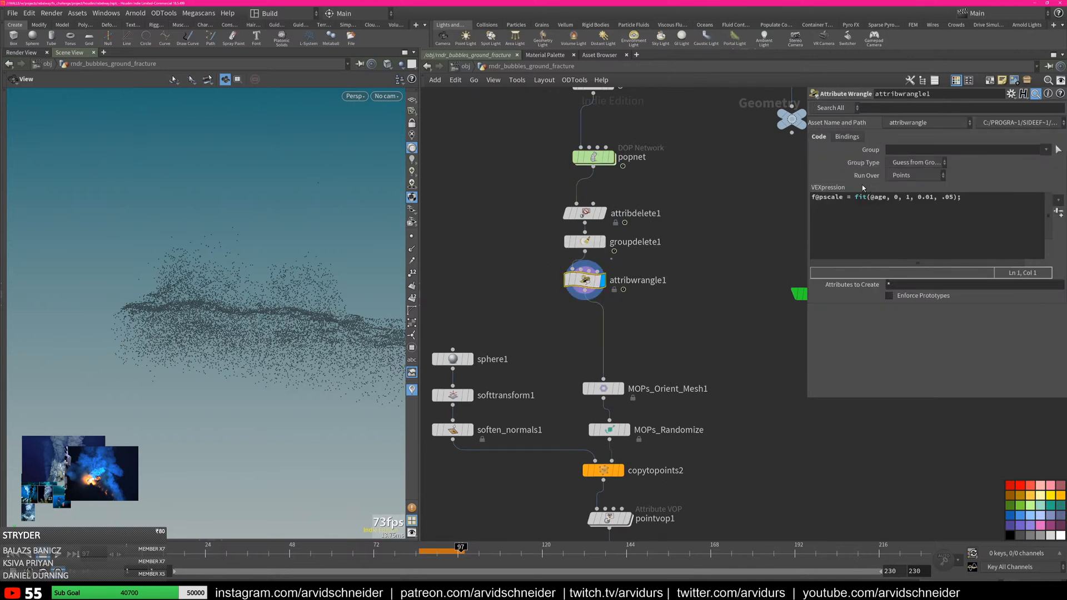
mouse_move(306, 274)
mouse_down()
mouse_move(295, 287)
mouse_move(368, 297)
mouse_move(296, 263)
mouse_up()
Display soften_normals1, frame the flattened bubble shape and inspect it from several angles
middle_drag(667, 359, 729, 310)
click(531, 381)
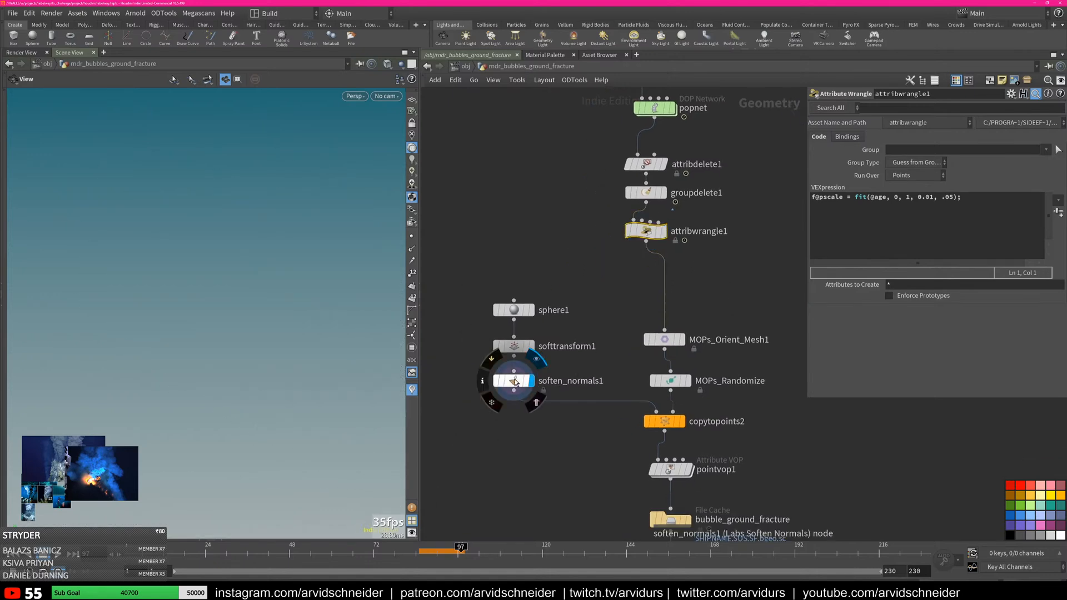
key(f)
drag(238, 310, 256, 247)
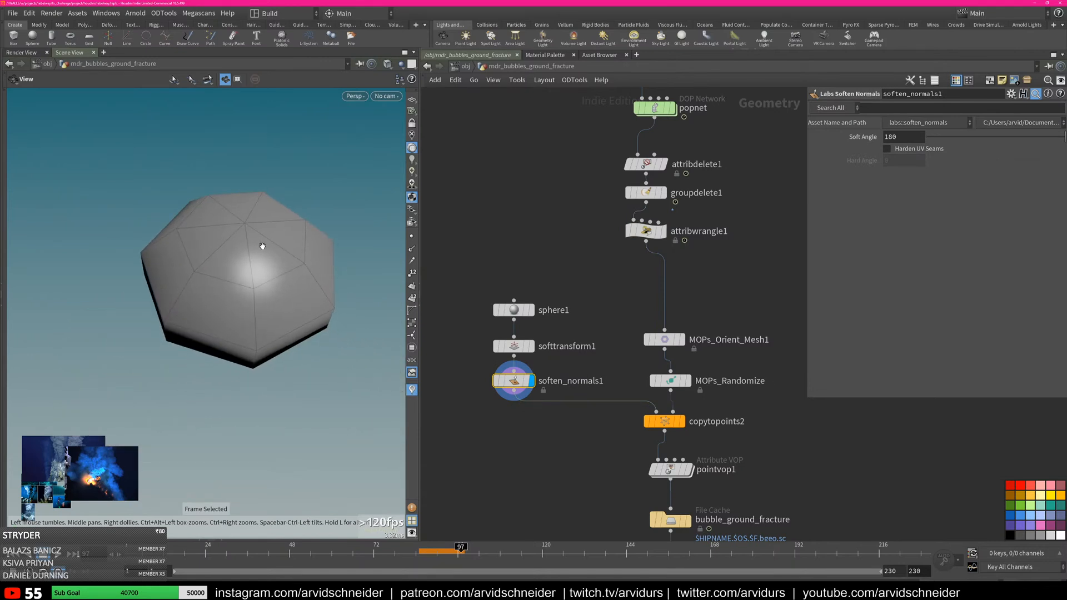
drag(309, 311, 274, 298)
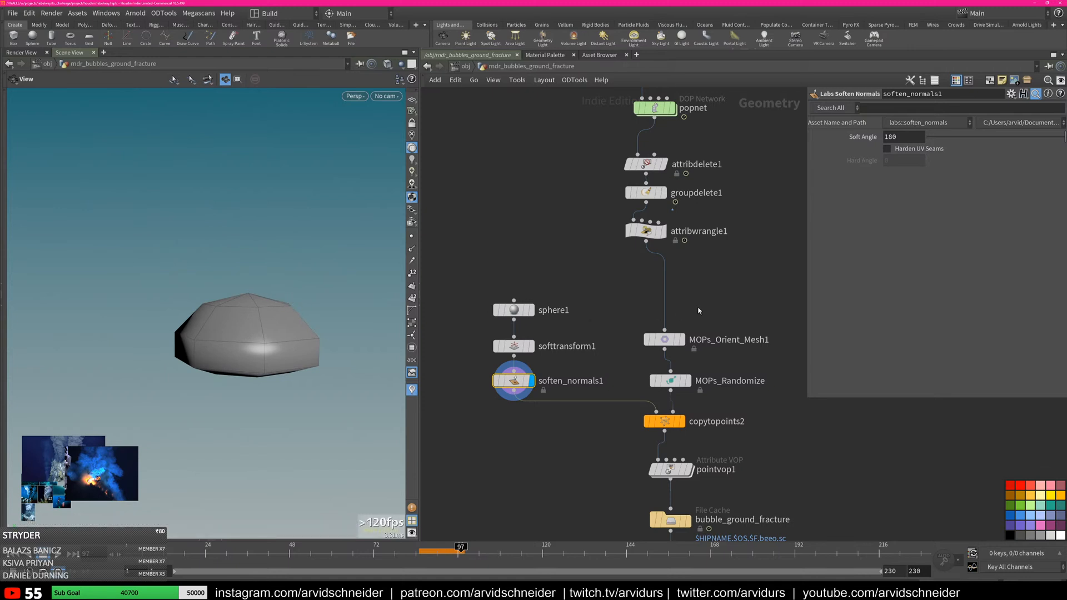
Review the MOPs_Orient_Mesh1 settings and display copytopoints2 to examine the bubbles copied onto the points
click(665, 339)
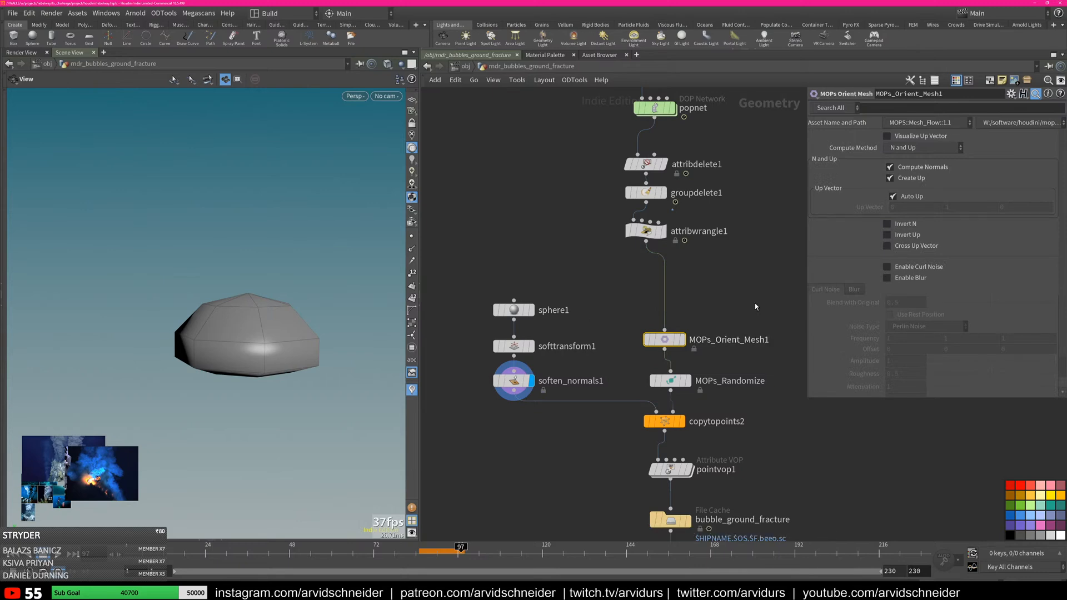
click(683, 421)
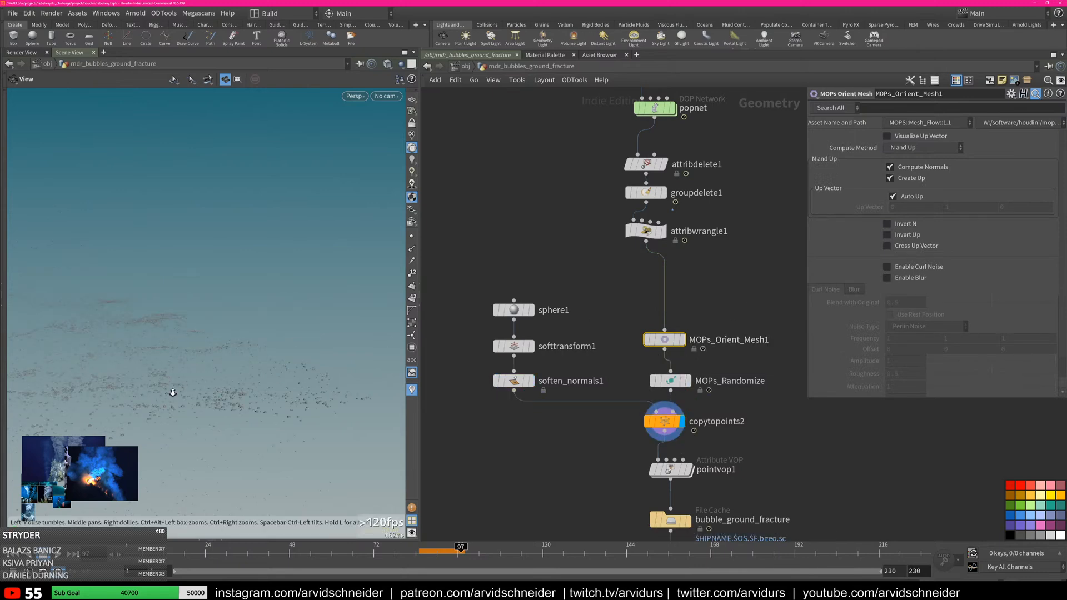
right_drag(287, 363, 738, 298)
mouse_move(227, 369)
mouse_down()
mouse_move(231, 345)
mouse_move(222, 360)
mouse_up()
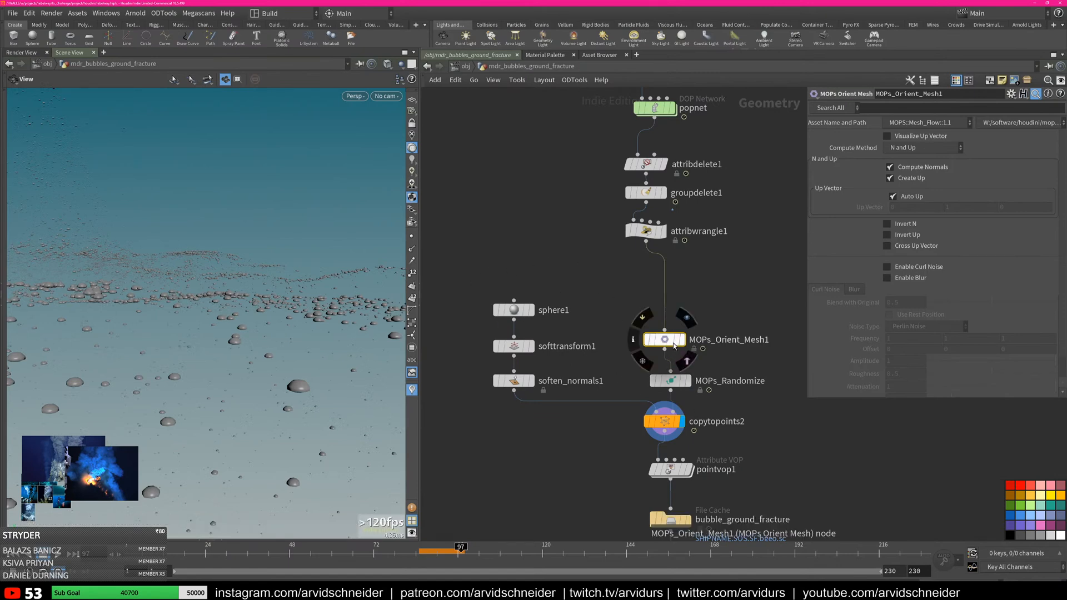
drag(299, 346, 222, 349)
key(q)
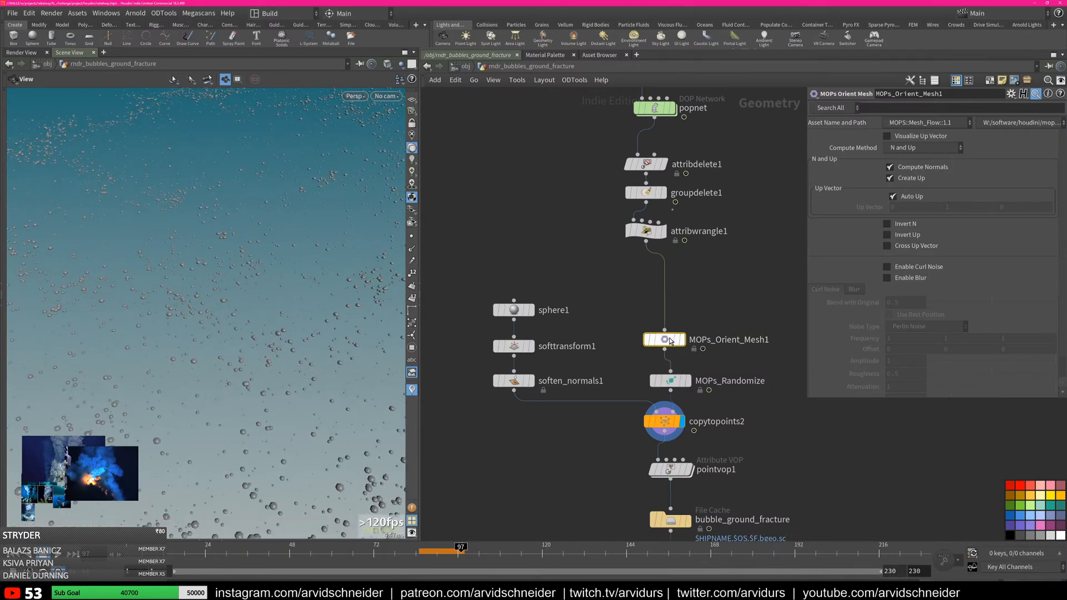
Review the MOPs_Randomize uniform scale settings and display pointvop1 to examine its effect on the bubbles
click(670, 382)
mouse_move(293, 395)
mouse_down()
mouse_move(288, 374)
mouse_move(288, 390)
mouse_up()
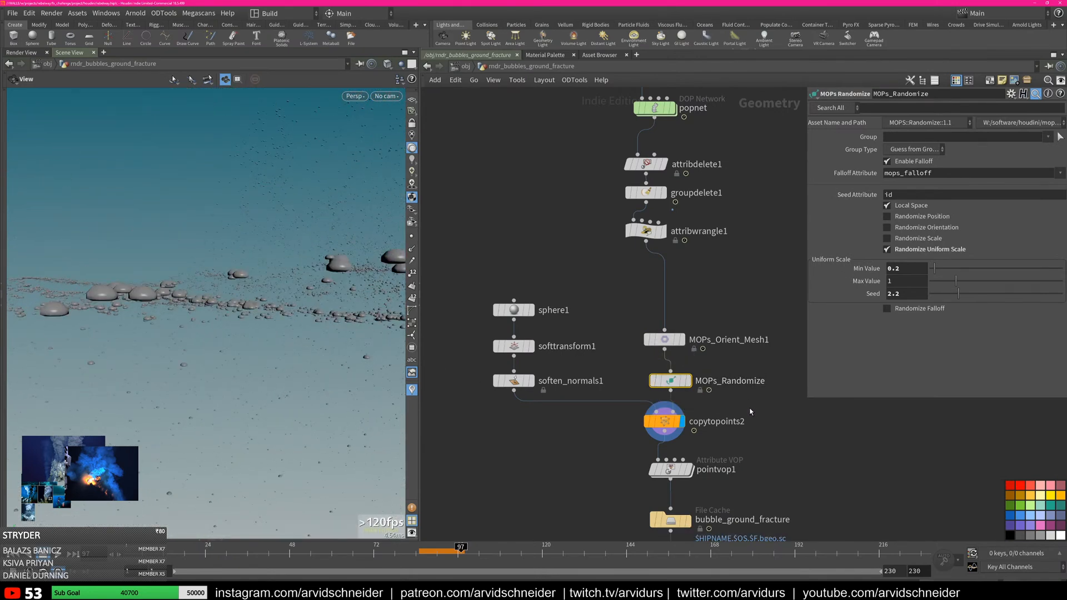
middle_drag(680, 504, 667, 424)
click(659, 393)
click(675, 389)
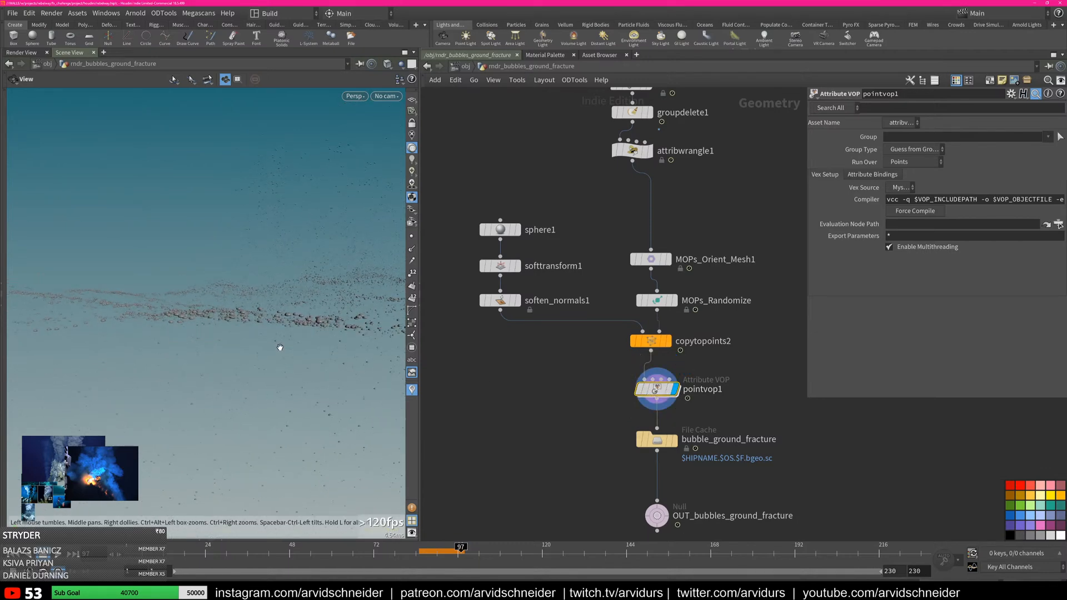
Look inside pointvop1 to review its anti-aliased noise added to the point positions, and return to the bubble network
double_click(656, 391)
scroll(617, 360, up, 3)
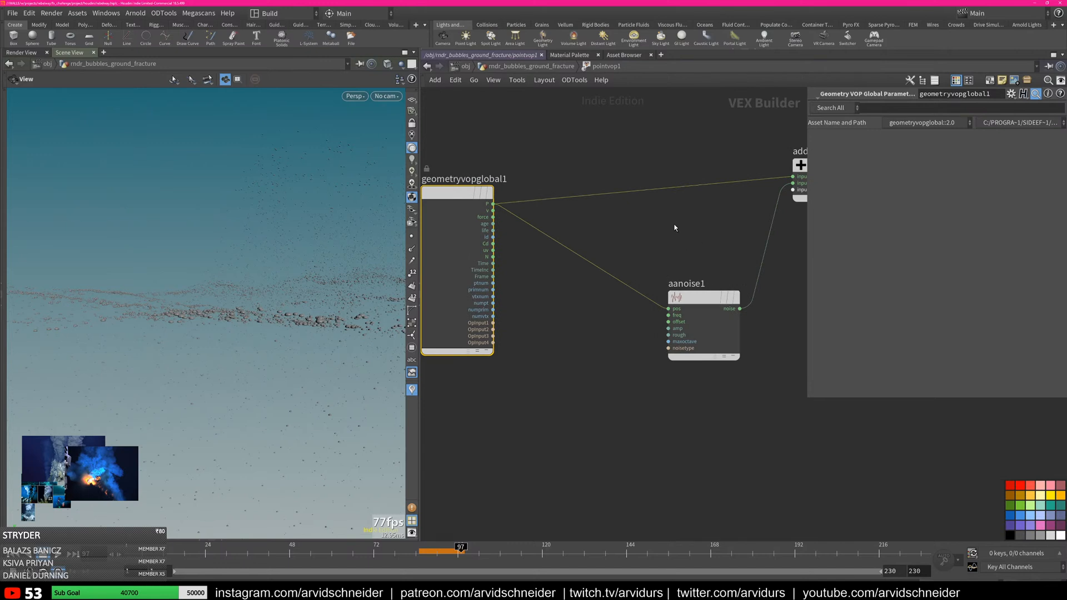
key(u)
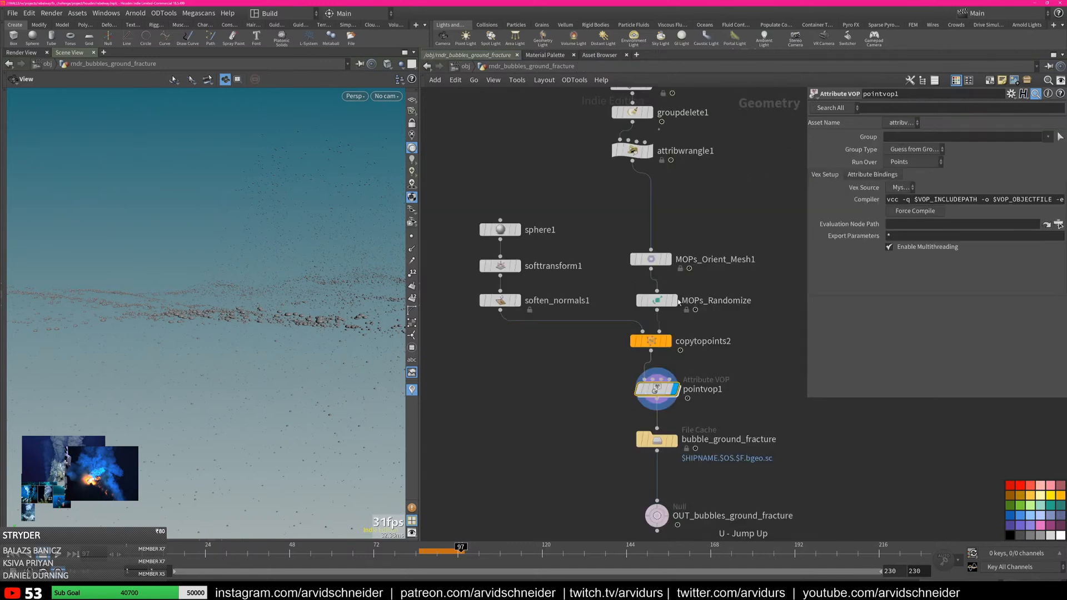
Display the bubble_ground_fracture cache with points visible, play it and frame the rising bubbles
click(675, 440)
drag(422, 551, 440, 551)
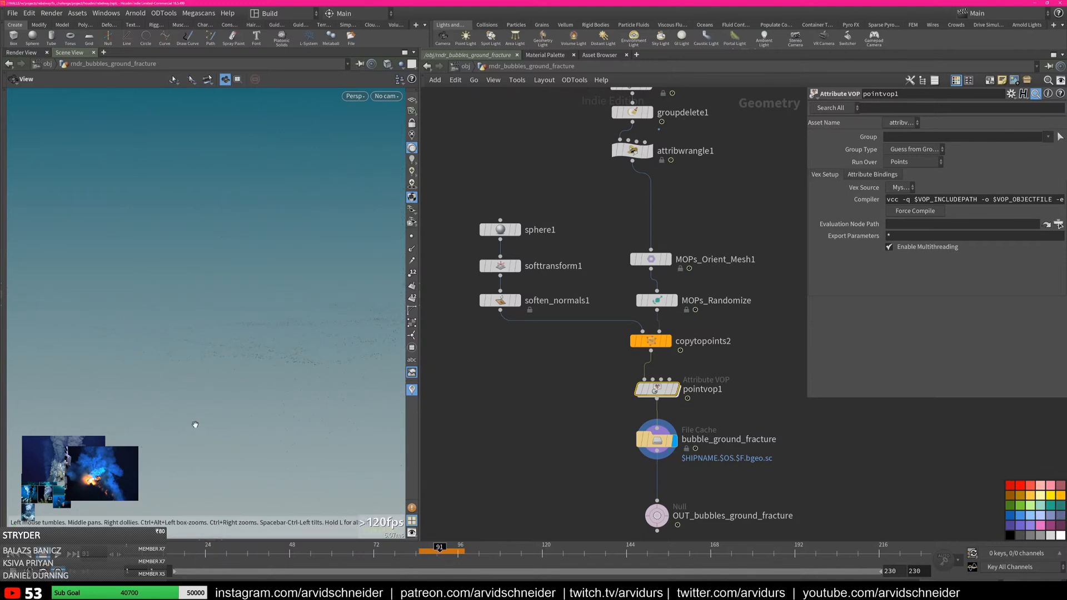
click(412, 236)
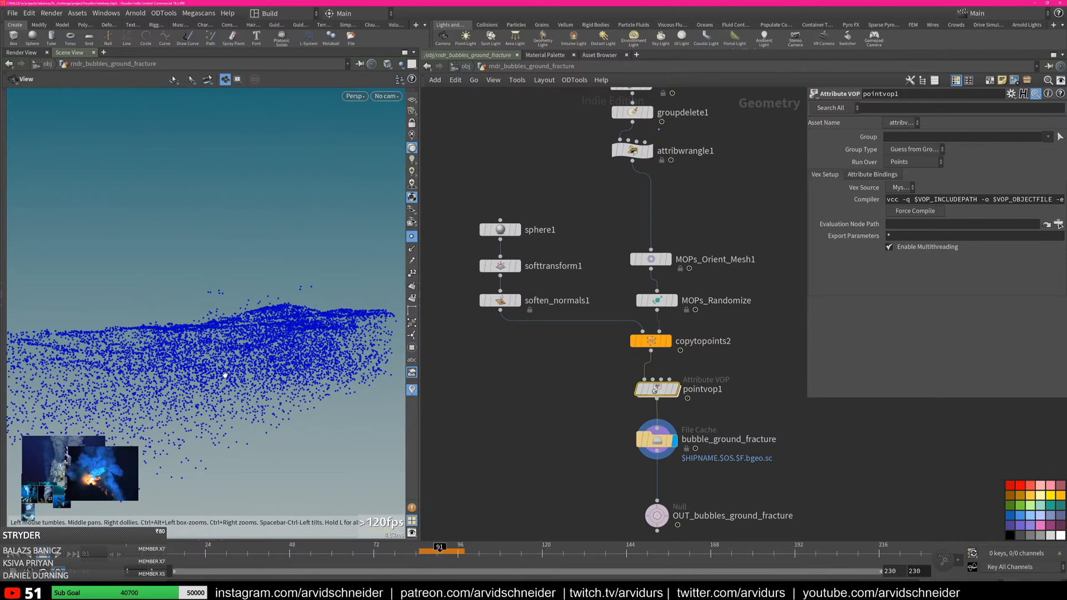
click(59, 555)
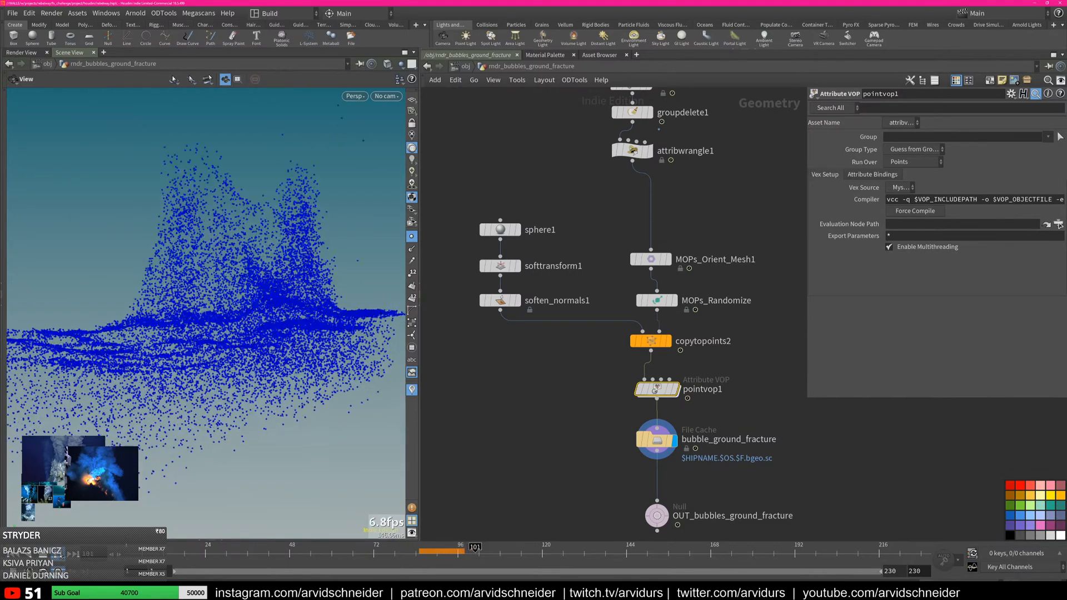
key(f)
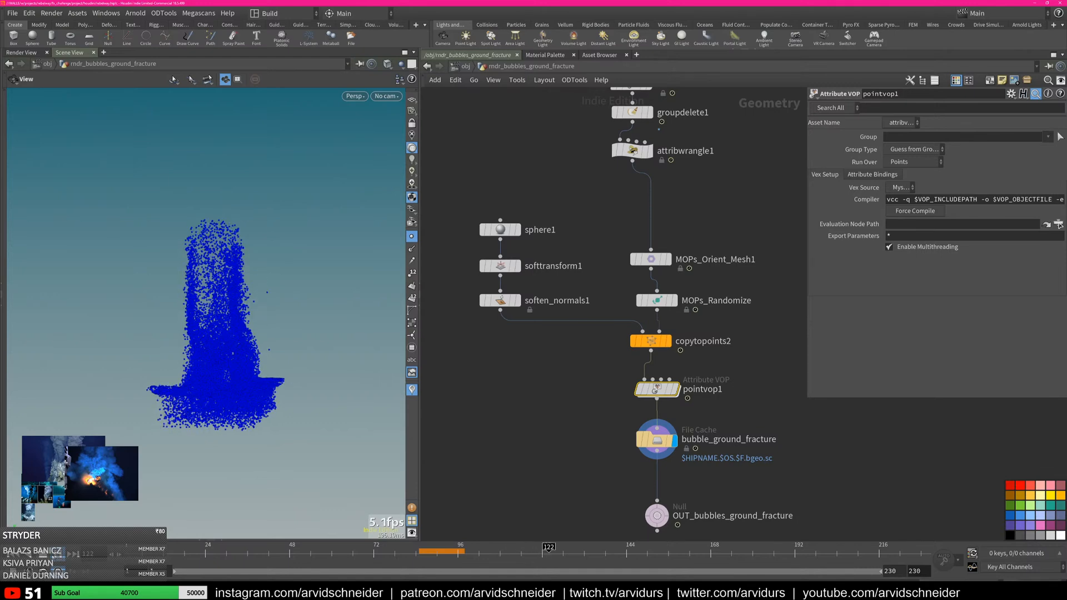
mouse_move(444, 549)
mouse_down()
mouse_move(461, 549)
mouse_move(447, 549)
mouse_up()
middle_drag(656, 510, 628, 469)
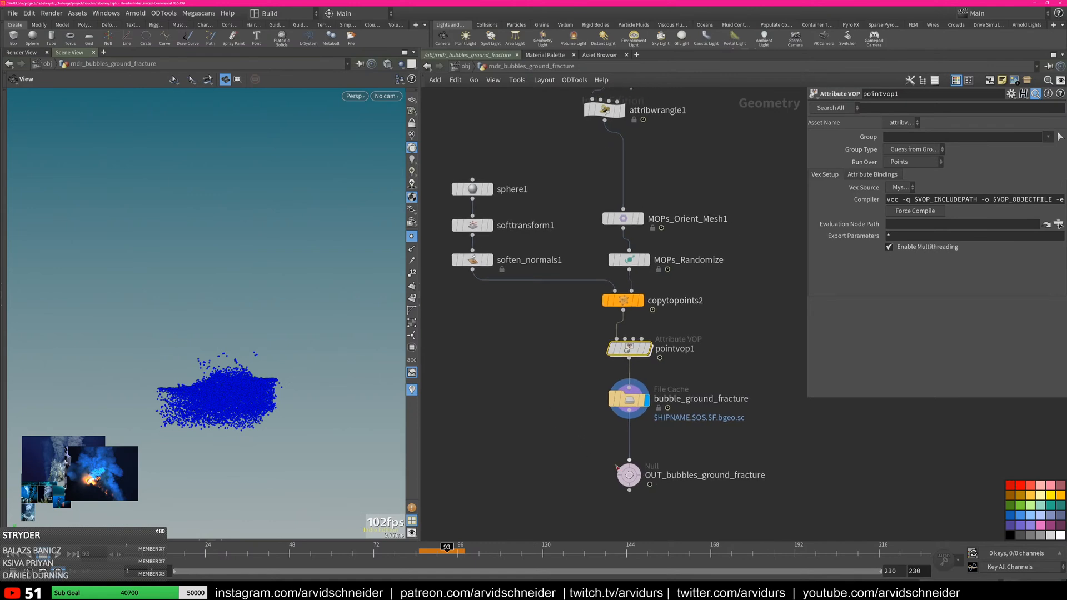
Open the rndr_bubbles_fracture object, display unpack1 and scrub the fractured debris to frame 106
key(u)
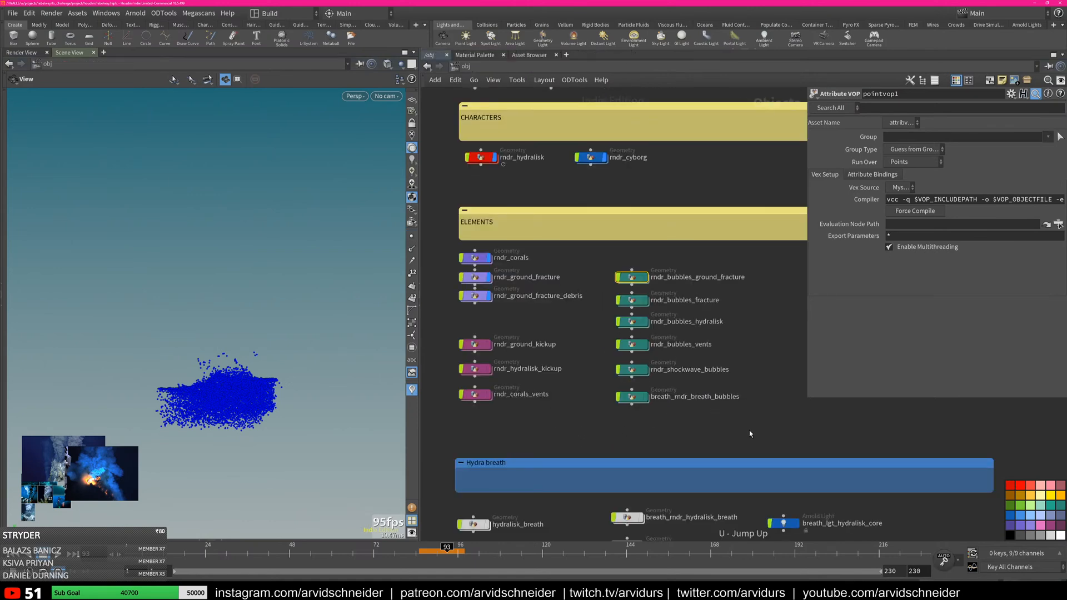
click(646, 279)
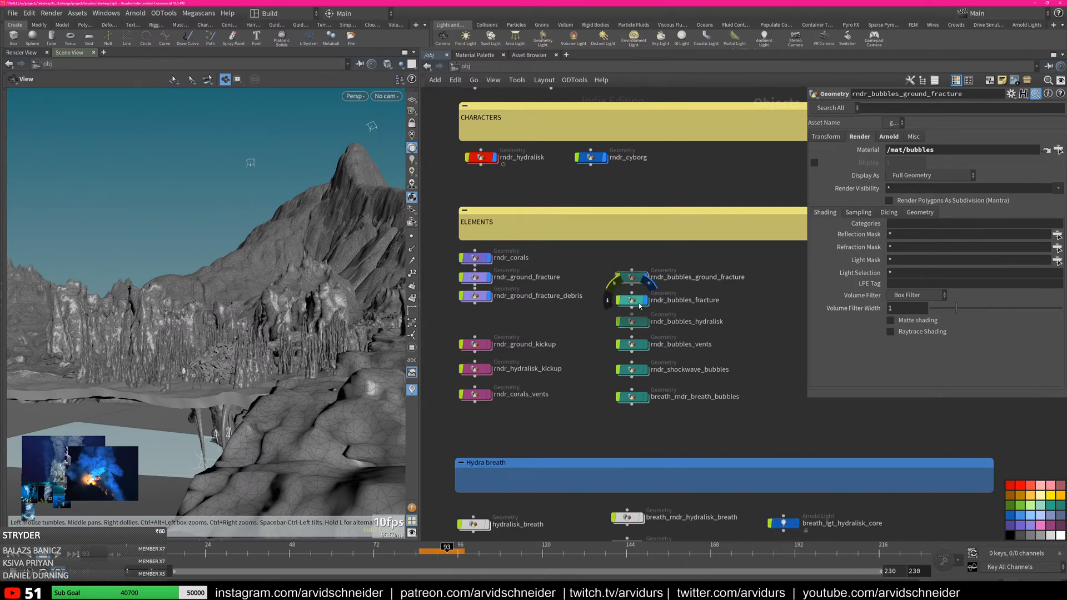
double_click(639, 301)
middle_drag(692, 261, 699, 347)
middle_drag(705, 284, 682, 361)
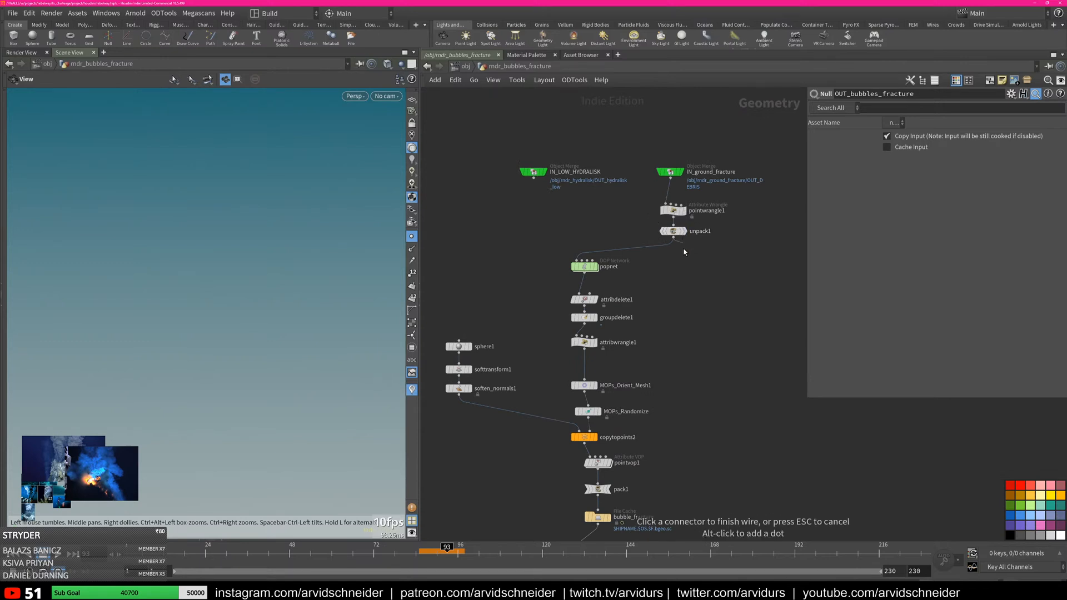
click(688, 238)
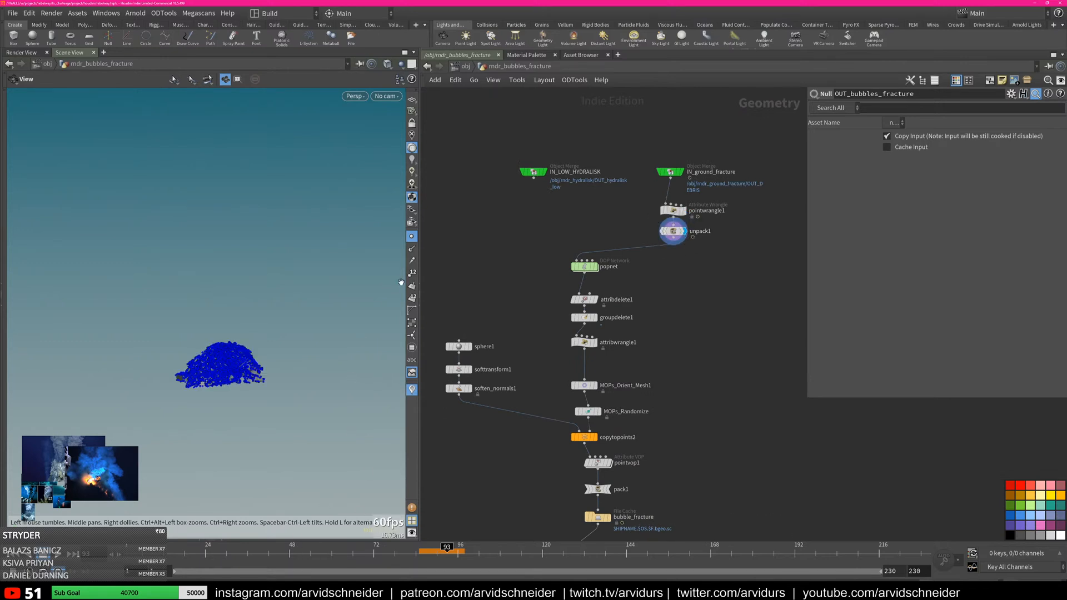
drag(449, 555, 491, 558)
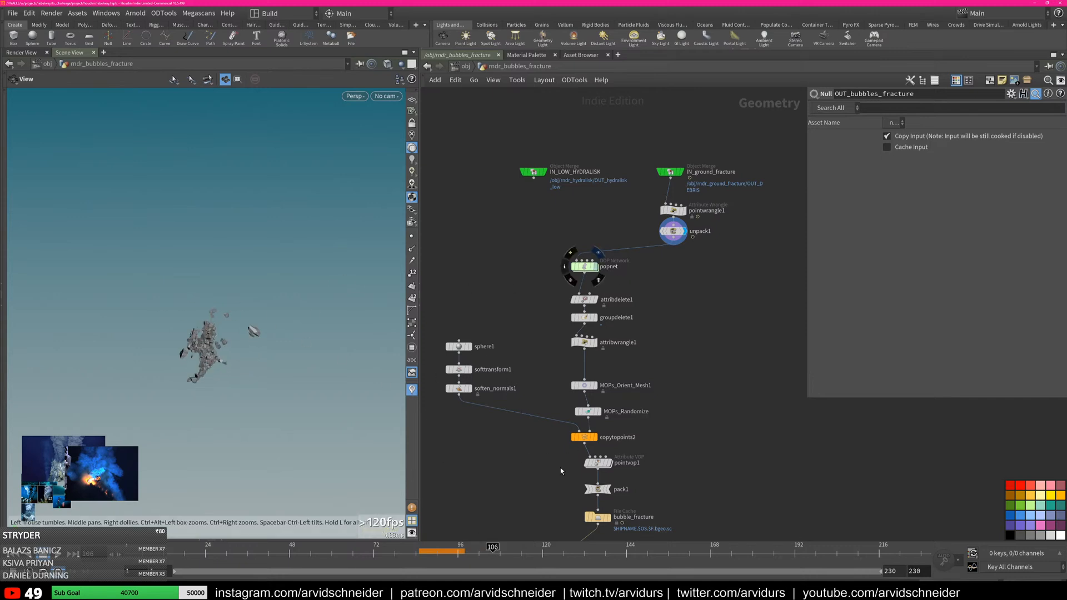
Play and scrub the popnet particle simulation to examine the bubbles emitted from the fractured debris
click(429, 549)
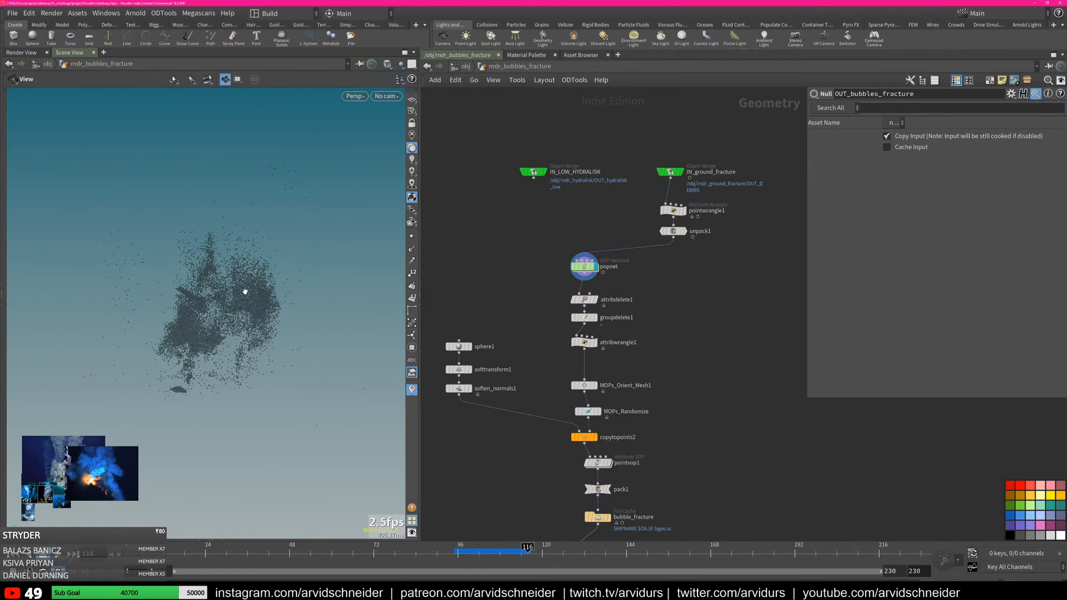
mouse_move(510, 549)
mouse_down()
mouse_move(472, 549)
mouse_move(511, 549)
mouse_up()
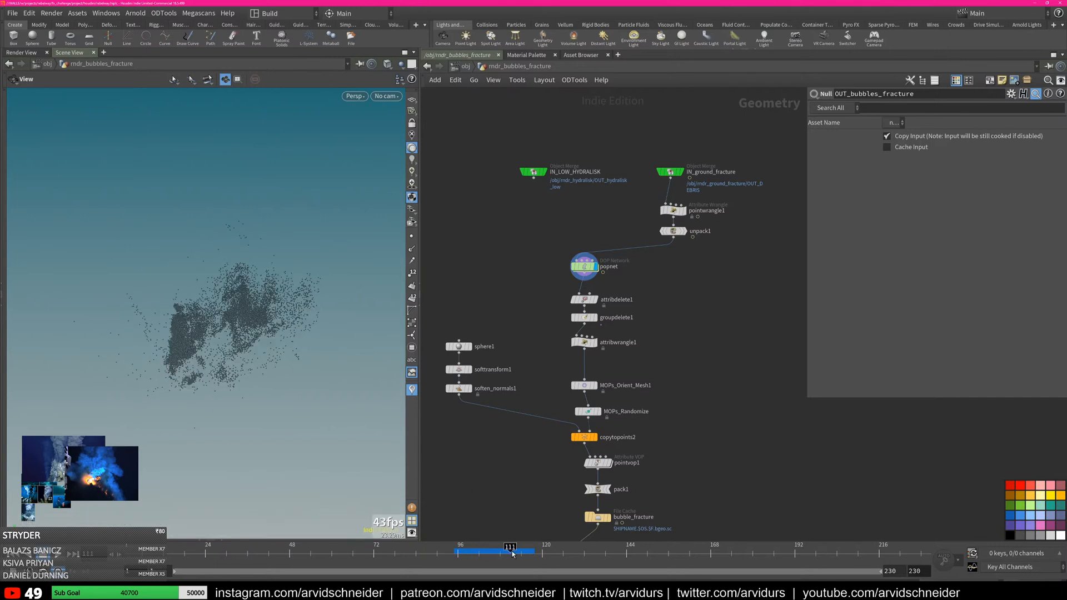
click(58, 555)
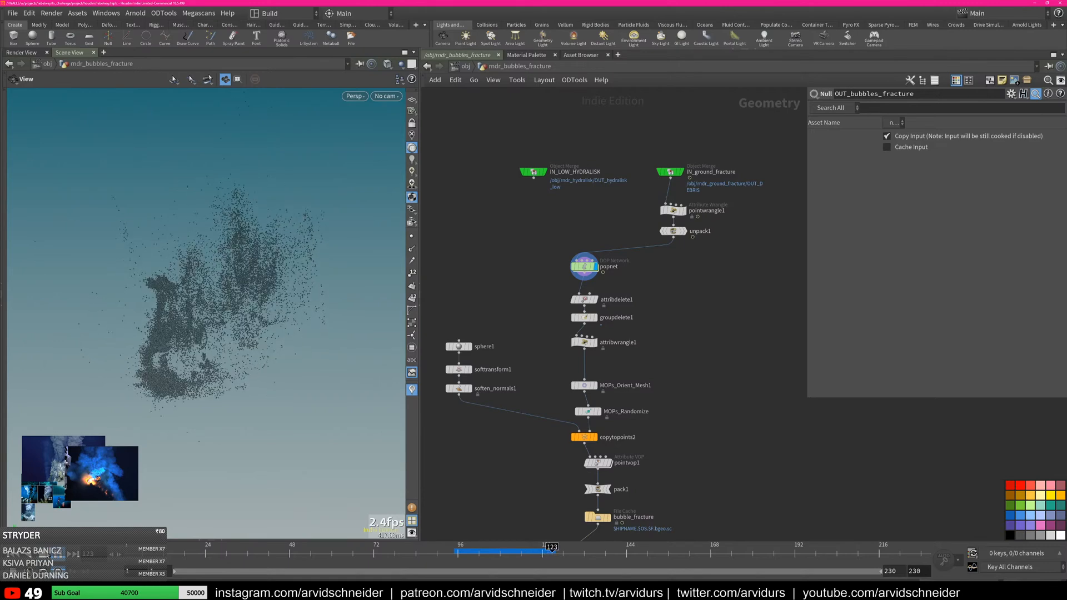
click(46, 556)
click(553, 554)
mouse_move(554, 554)
mouse_down()
mouse_move(482, 554)
mouse_move(556, 554)
mouse_up()
Open popnet and examine popwrangle1's age-based fit factor in its VEX code
middle_drag(686, 257, 557, 254)
scroll(702, 305, up, 2)
double_click(584, 295)
middle_drag(722, 205, 705, 319)
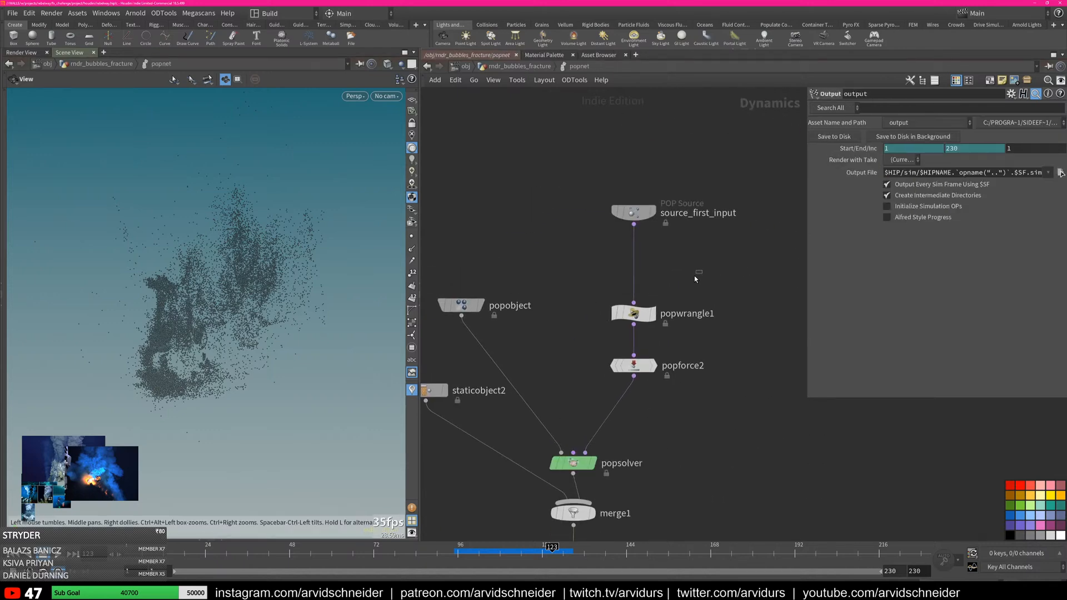
click(634, 314)
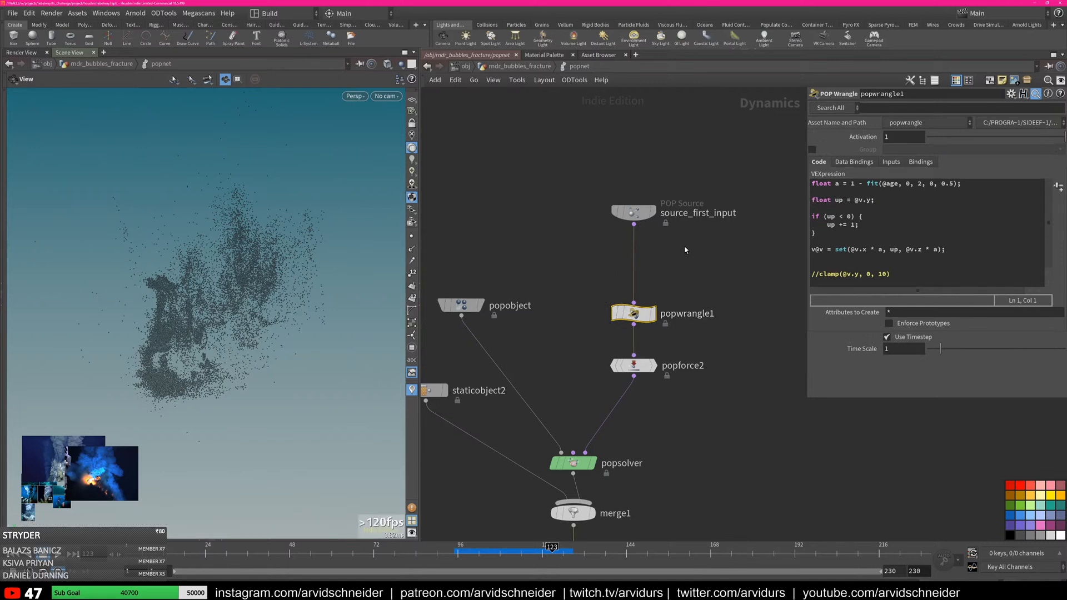
click(648, 215)
click(634, 313)
drag(884, 184, 891, 185)
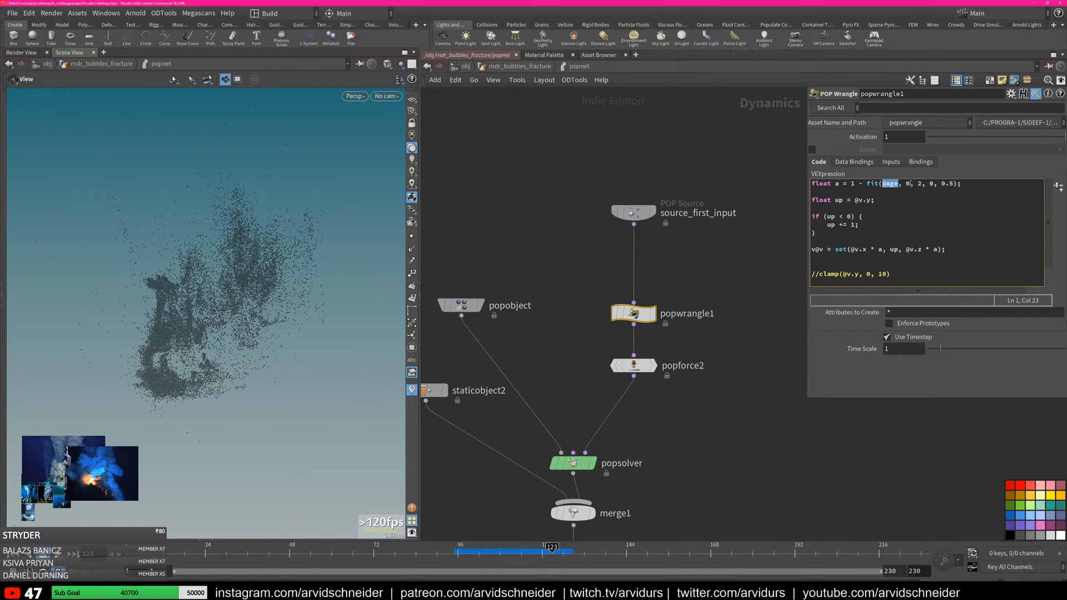
click(904, 185)
click(865, 191)
drag(978, 186, 809, 184)
Review how popwrangle1 corrects negative upward velocity and sets the velocity vector
click(897, 202)
drag(894, 199, 884, 236)
click(884, 236)
drag(958, 253, 814, 253)
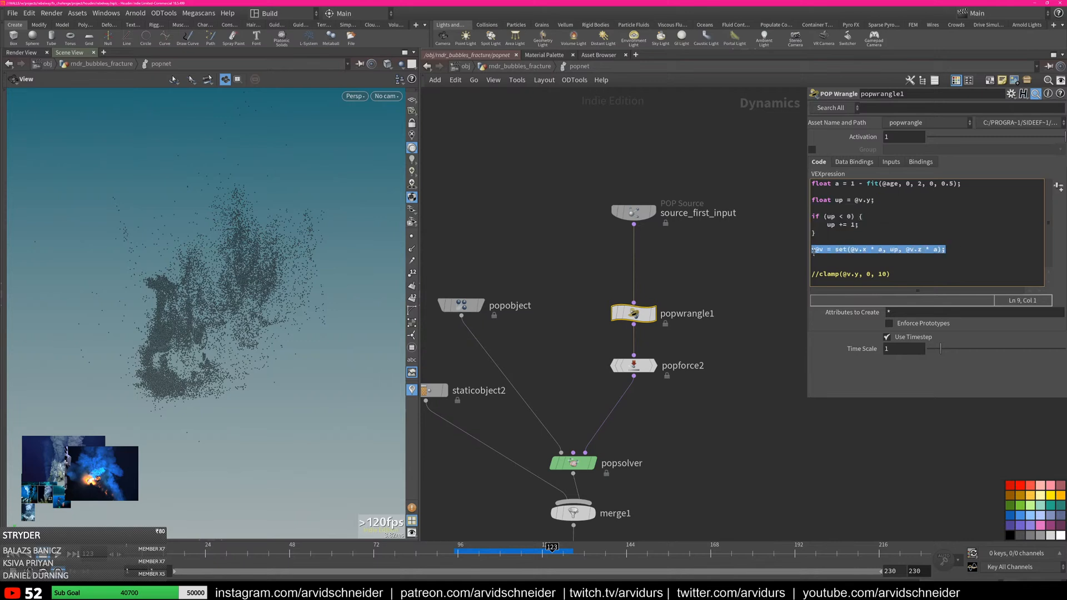
click(871, 238)
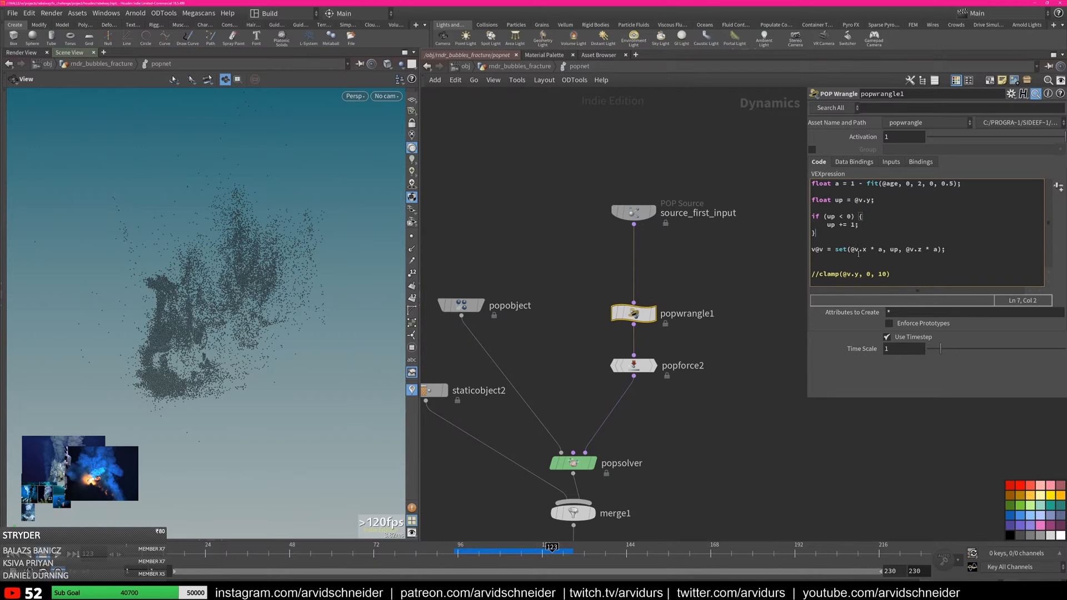
drag(851, 249, 875, 249)
click(874, 250)
Compare popwrangle1's age factor with the horizontal velocity damping and the preserved vertical velocity
drag(835, 184, 967, 179)
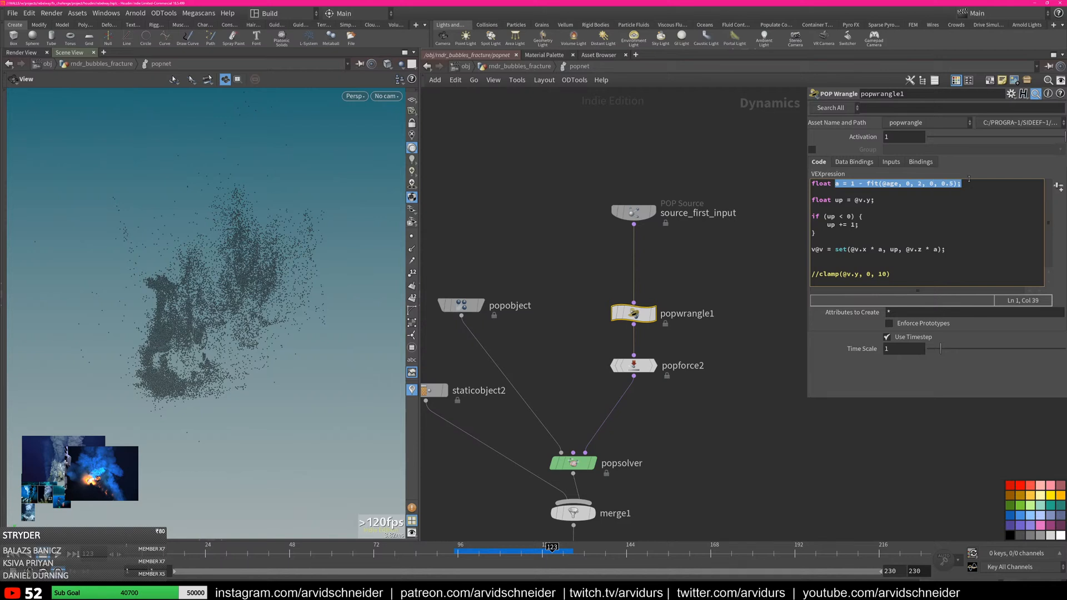
click(899, 199)
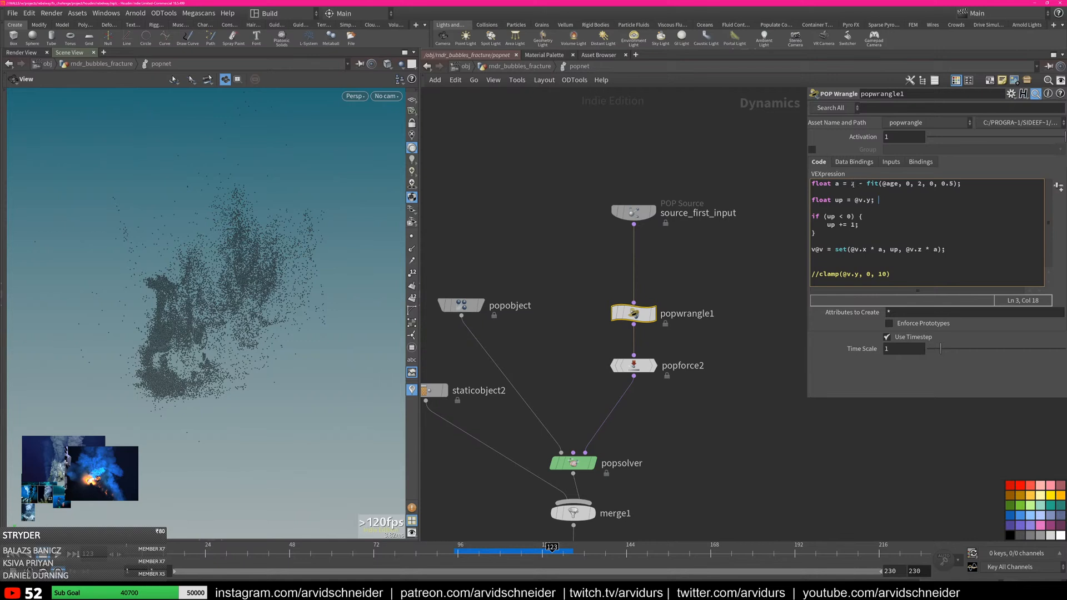
drag(847, 250, 868, 250)
click(882, 249)
drag(852, 250, 902, 250)
drag(823, 201, 884, 202)
click(899, 204)
Review popforce2's upward force and noise settings and the remaining popnet nodes
click(627, 365)
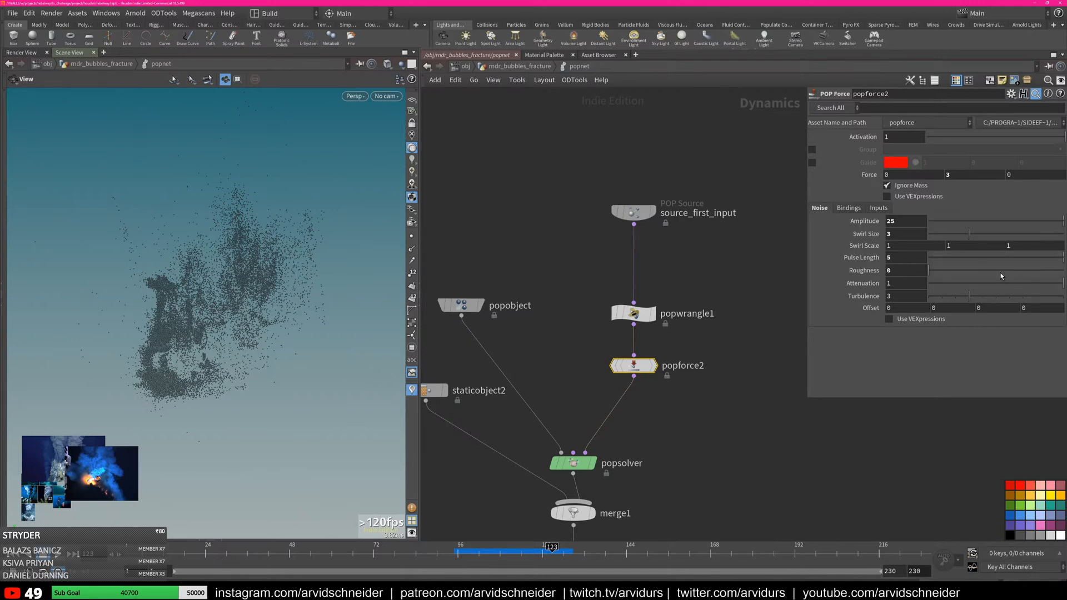
middle_drag(656, 427, 751, 381)
middle_drag(752, 519, 749, 419)
Return to the bubbles network, display the bubble_fracture cache and play it
key(u)
right_drag(718, 377, 731, 433)
middle_drag(731, 432, 762, 276)
middle_drag(676, 466, 683, 415)
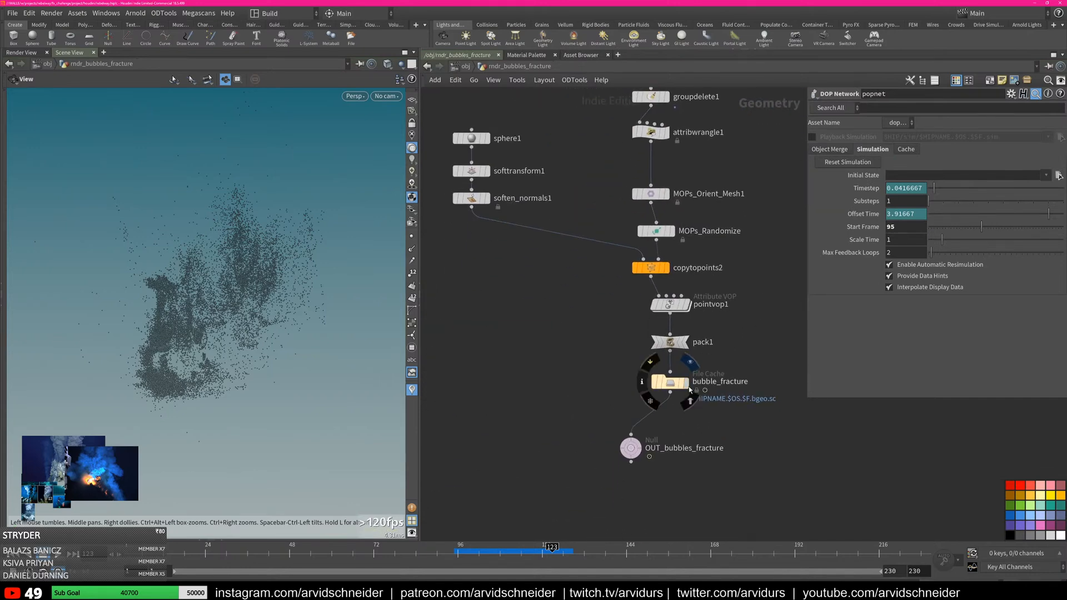
click(691, 362)
click(450, 551)
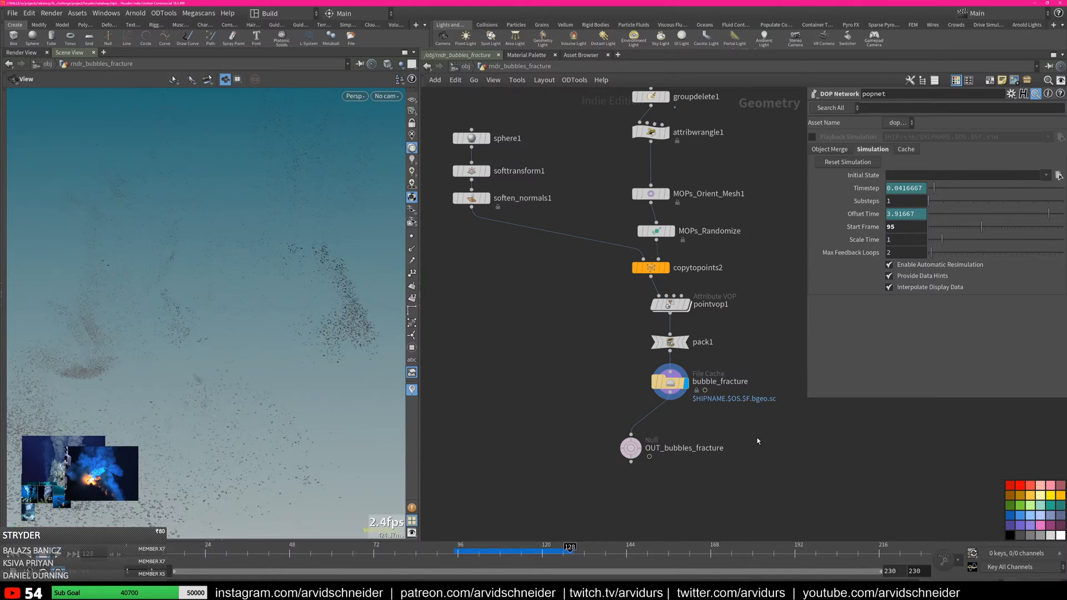
Return to the object level and inspect the bubbles around the hydralisk from several angles, moving to frame 154
key(u)
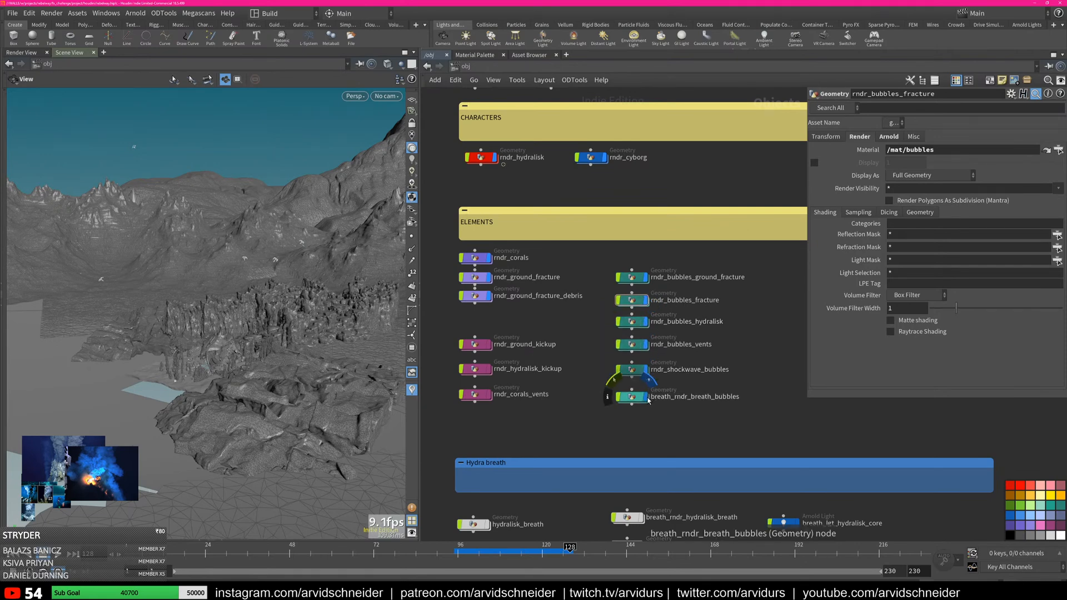
drag(241, 357, 219, 376)
right_drag(219, 376, 311, 371)
drag(311, 371, 328, 356)
right_drag(328, 356, 368, 369)
mouse_move(229, 402)
mouse_down()
mouse_move(245, 462)
mouse_move(225, 406)
mouse_up()
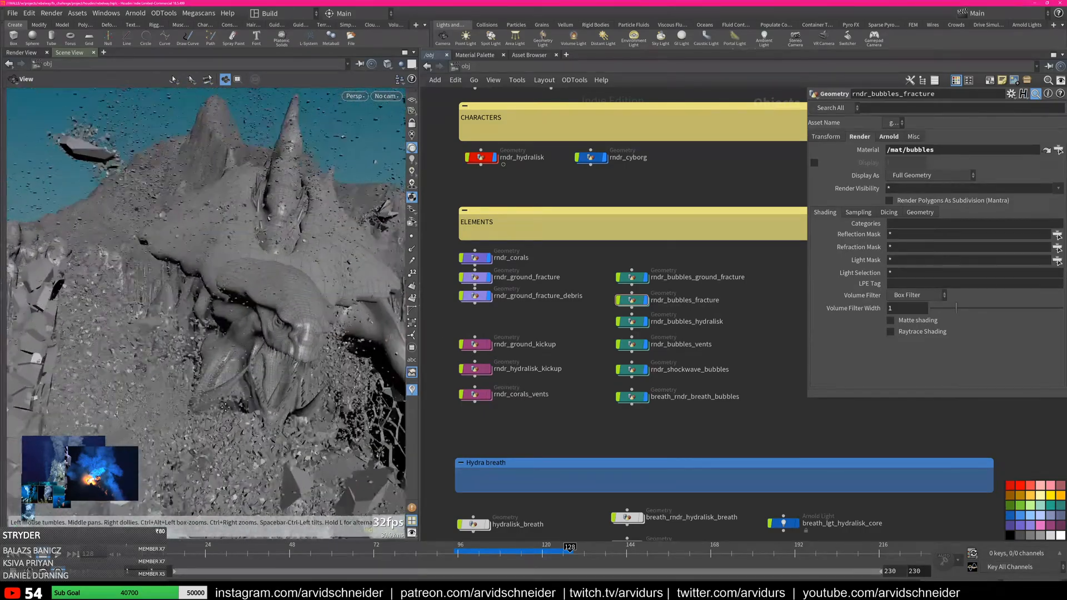
click(660, 553)
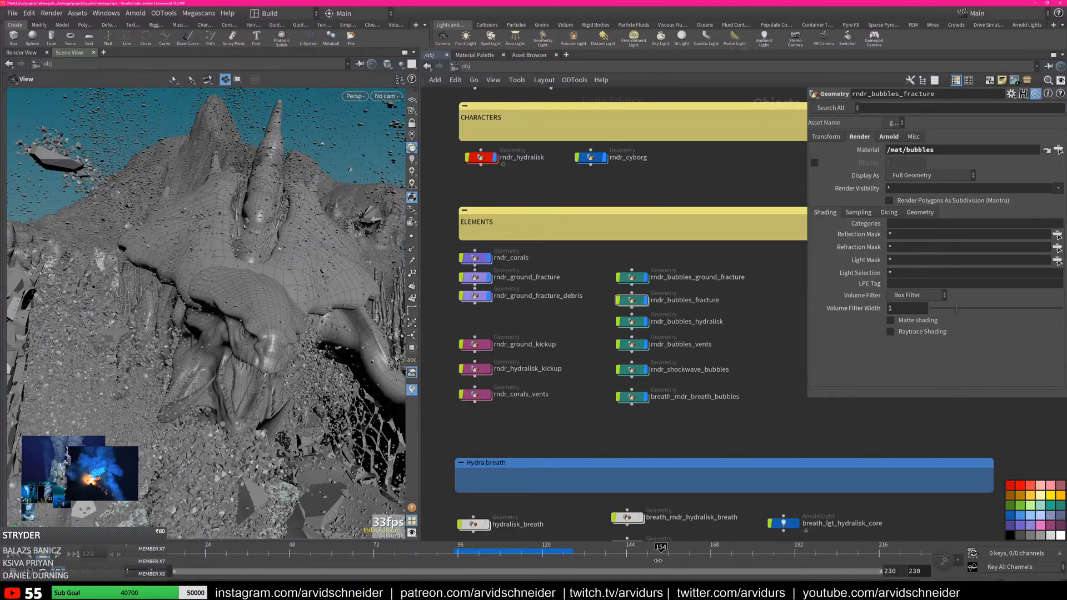
drag(327, 357, 305, 365)
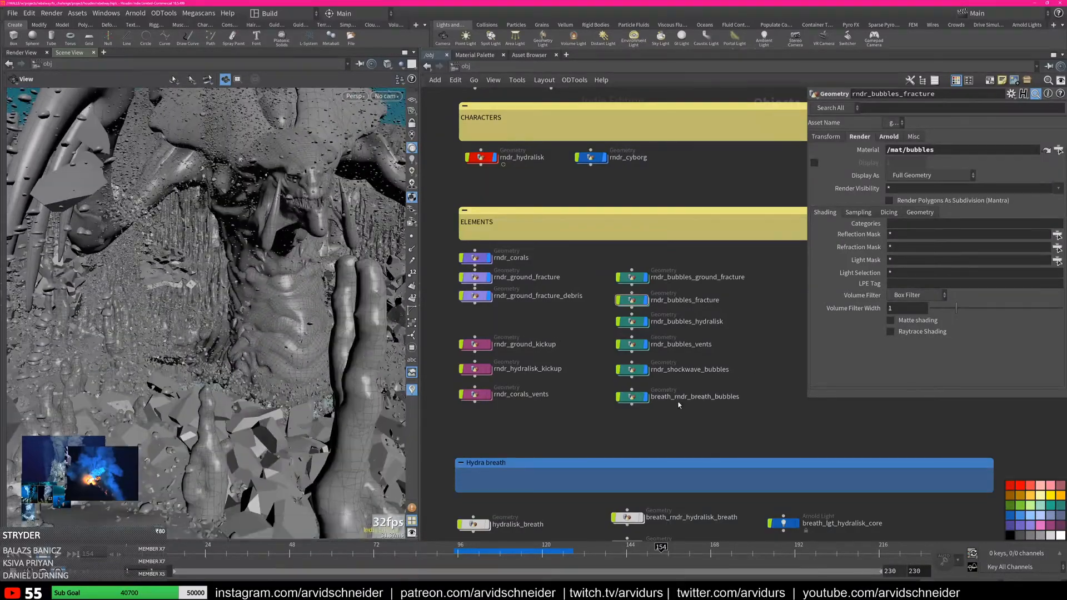
middle_drag(583, 415, 676, 398)
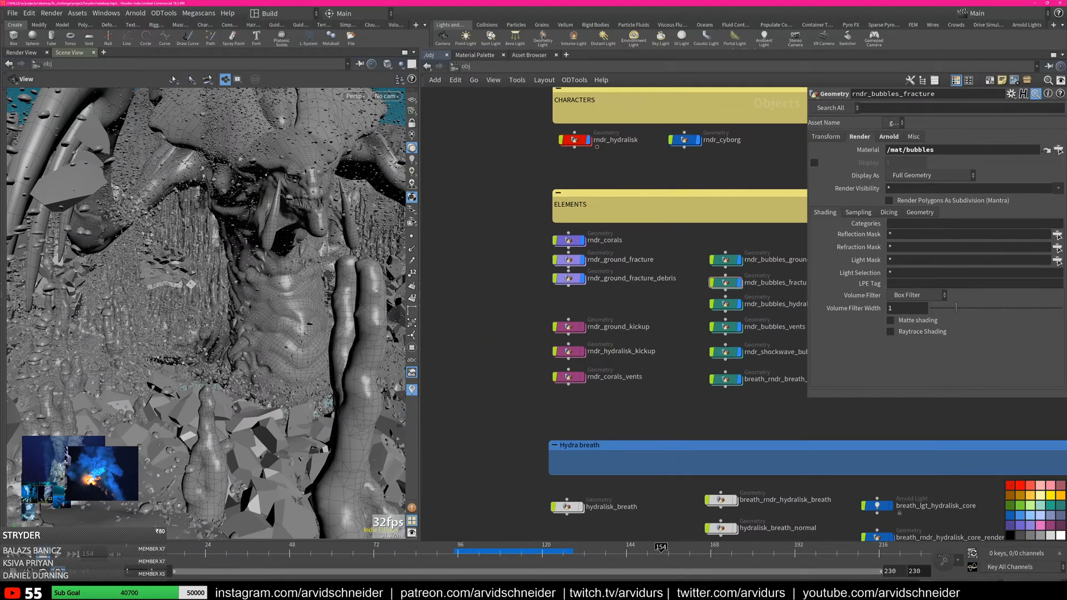
Switch to the video player, resize its window and play the rendered shot, and minimize the player
drag(1066, 134, 498, 127)
drag(593, 253, 997, 494)
drag(866, 482, 936, 492)
drag(722, 410, 758, 382)
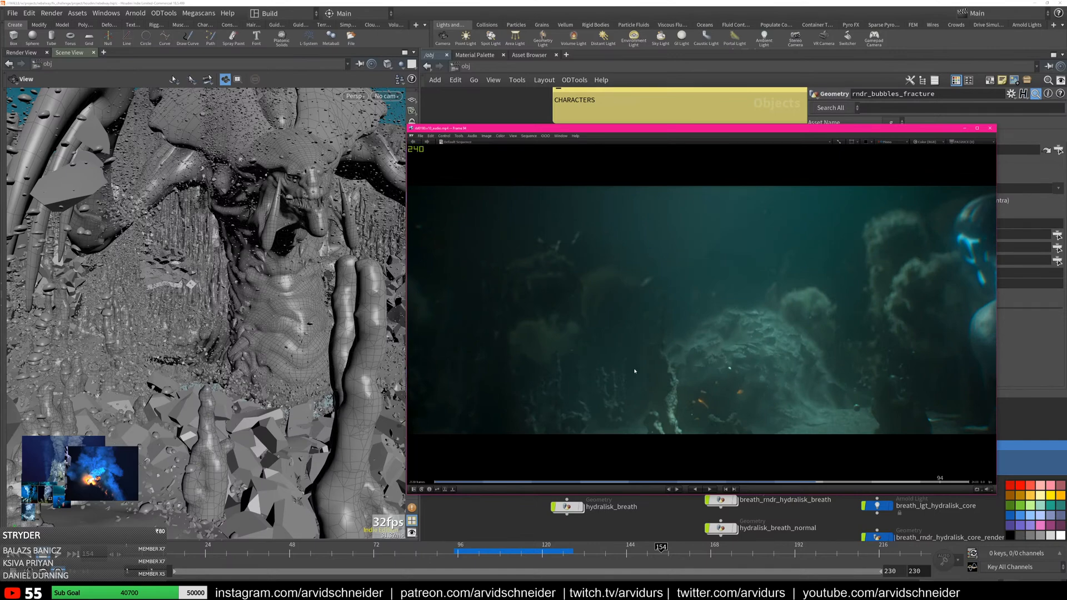
key(space)
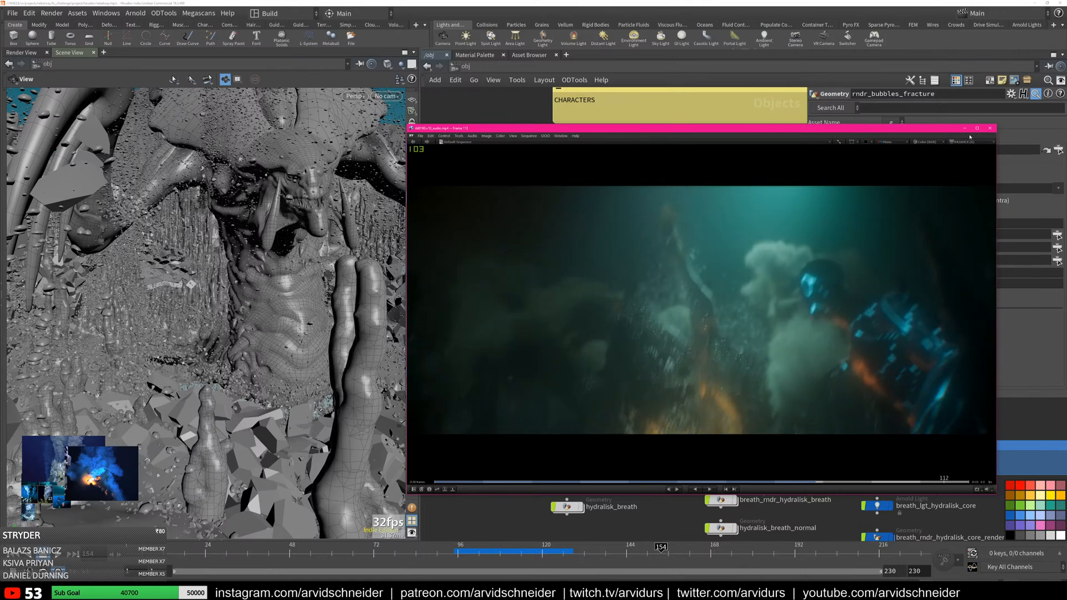
click(965, 129)
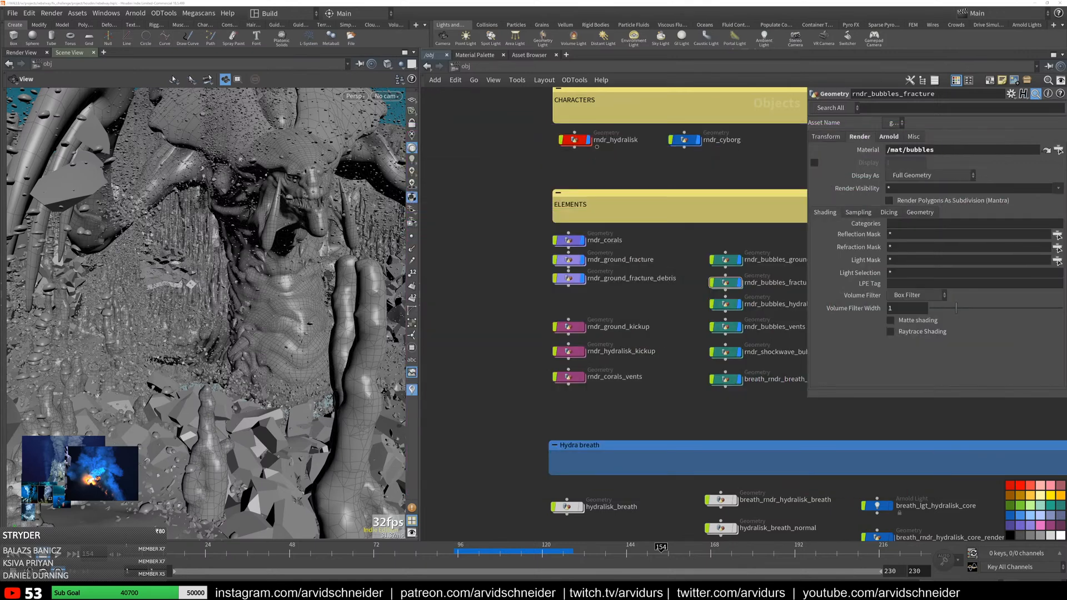
Open the rndr_ground_kickup object and display its imported ground fracture geometry
double_click(568, 327)
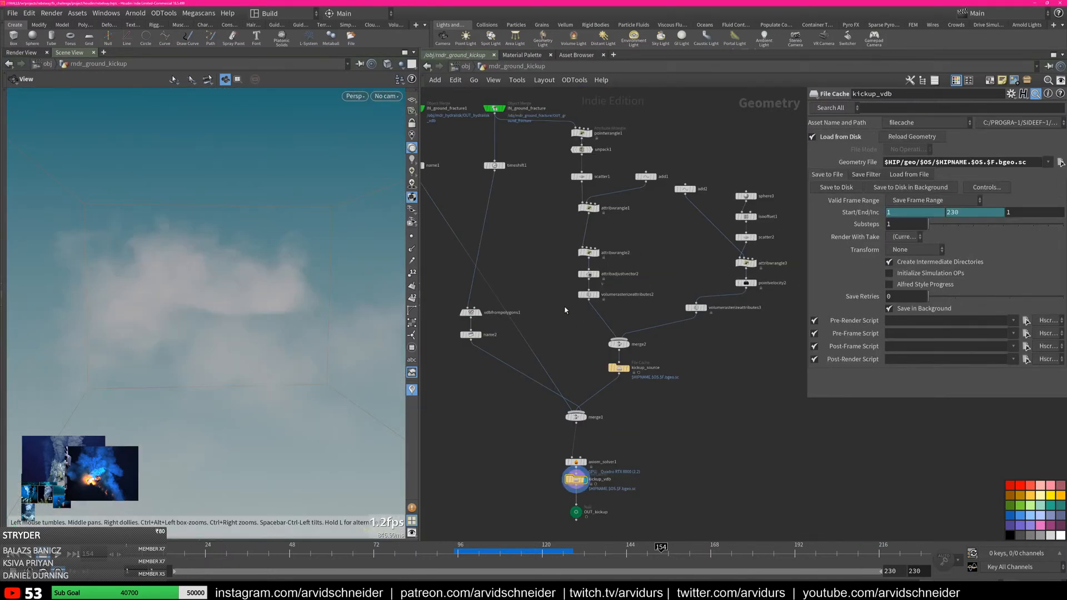
middle_drag(657, 215, 625, 277)
click(488, 169)
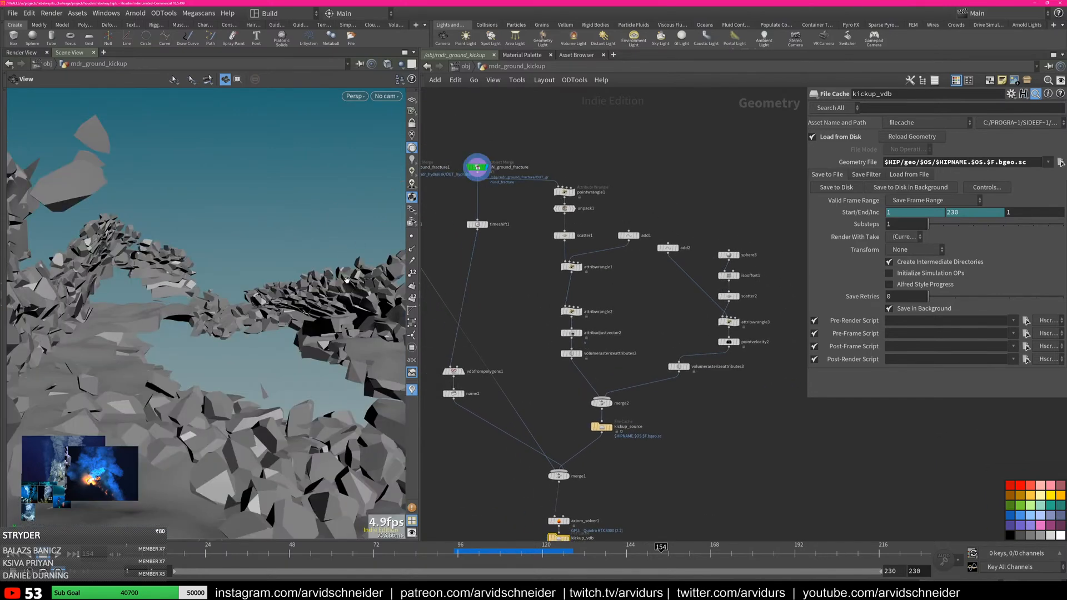
Display the points of attribwrangle1 scattered from the ground fracture, and open attribwrangle2's density expression
scroll(340, 267, down, 4)
drag(334, 269, 280, 315)
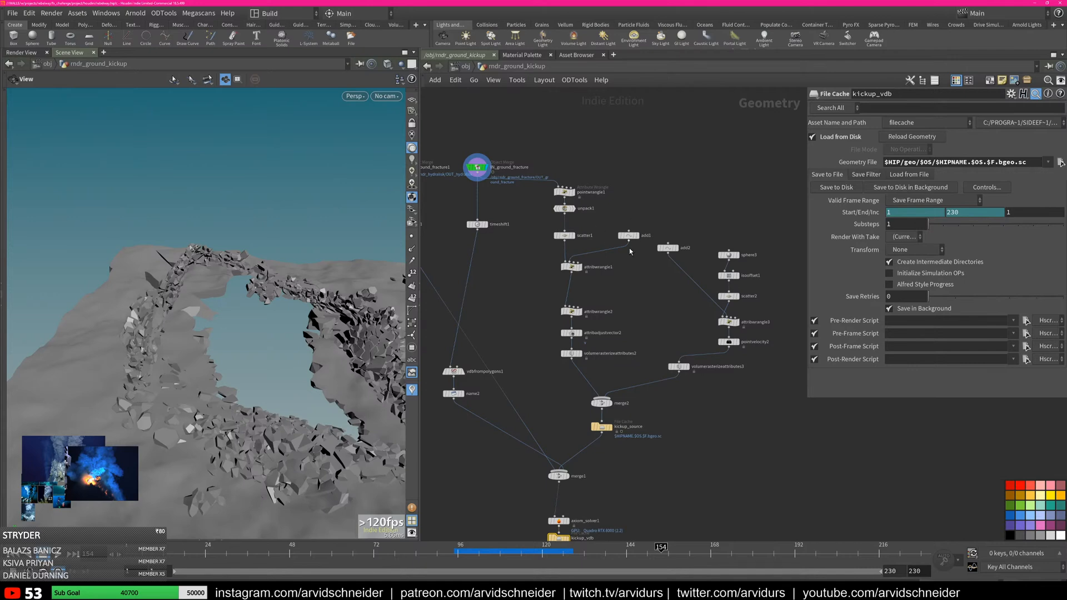
click(580, 267)
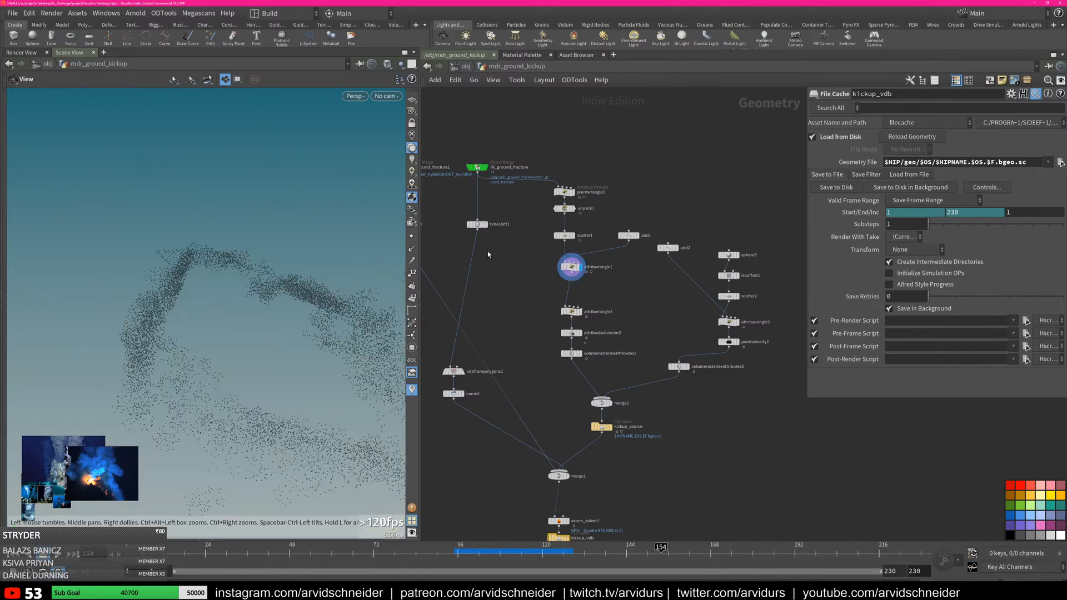
drag(330, 346, 334, 325)
middle_drag(648, 279, 629, 245)
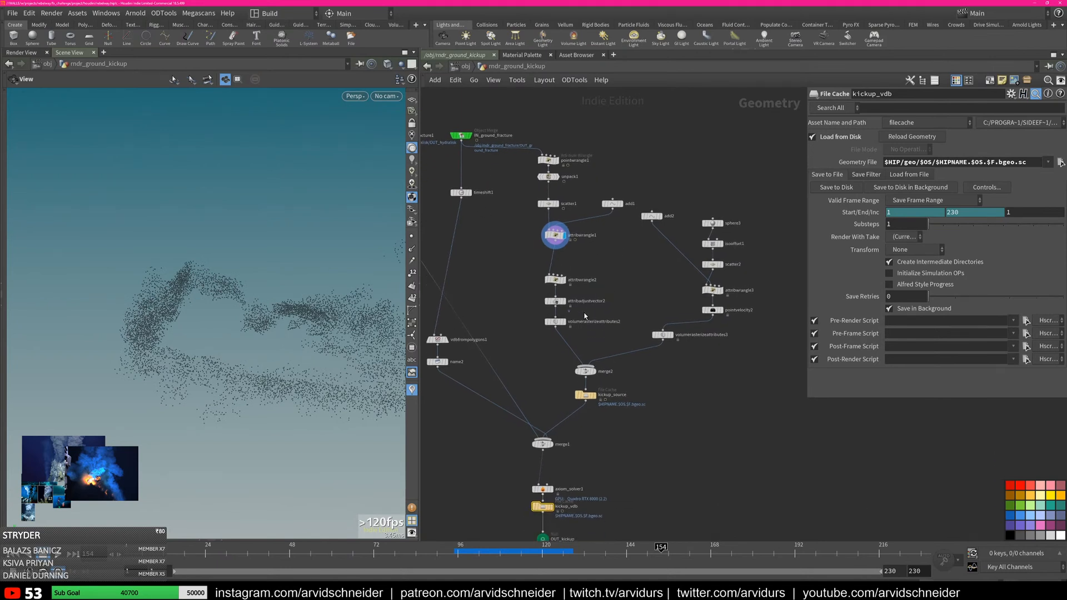
click(555, 280)
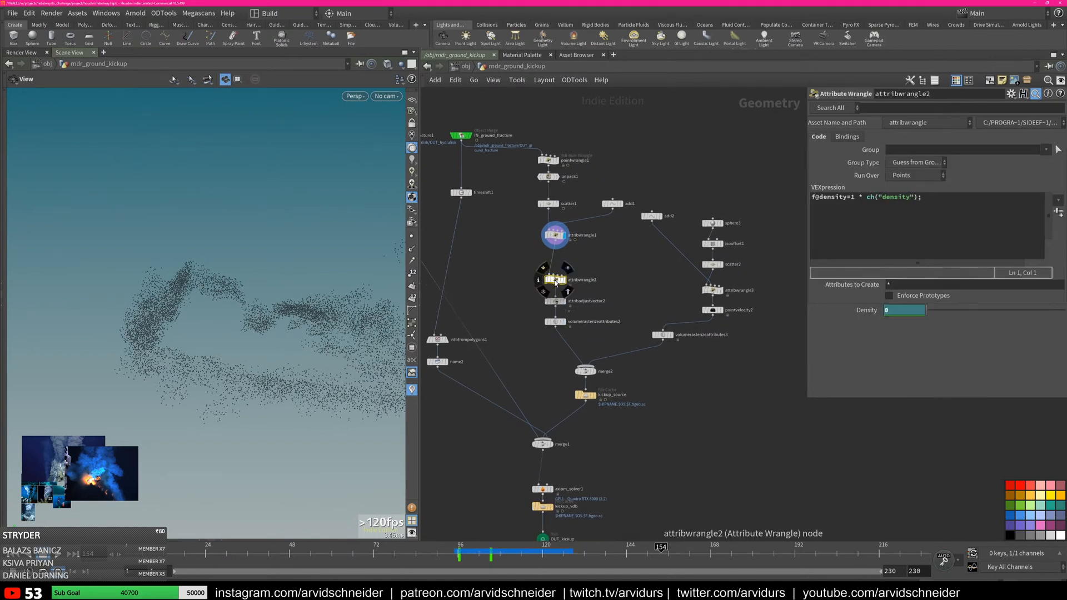
Display the volumerasterizeattributes2 density volume at frame 103 and compare it with the points feeding it
click(563, 321)
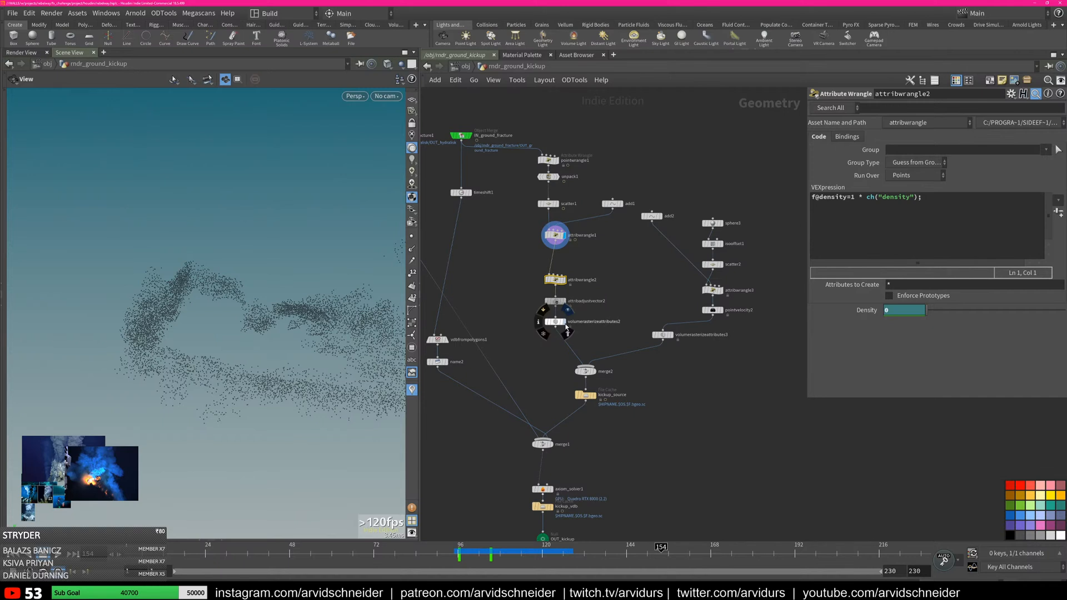
click(555, 322)
click(476, 552)
click(483, 552)
drag(244, 296, 275, 303)
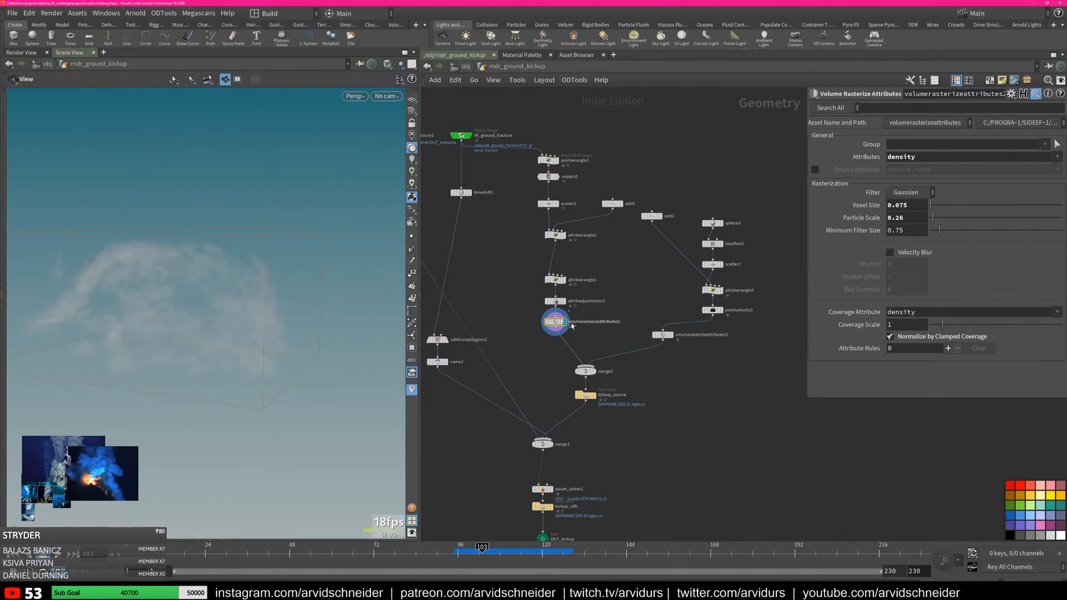
click(563, 301)
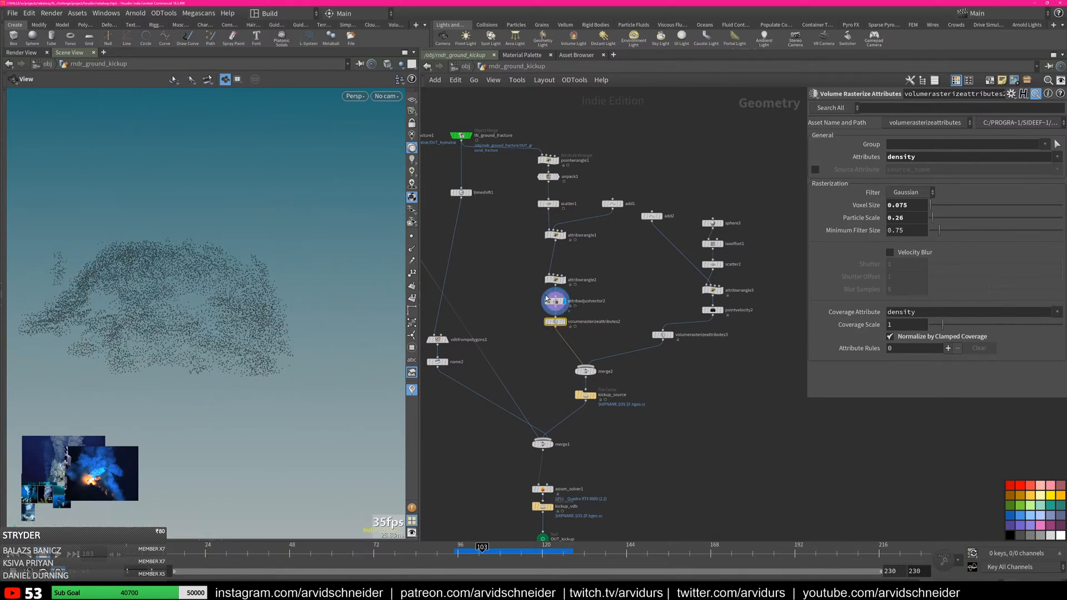
click(563, 322)
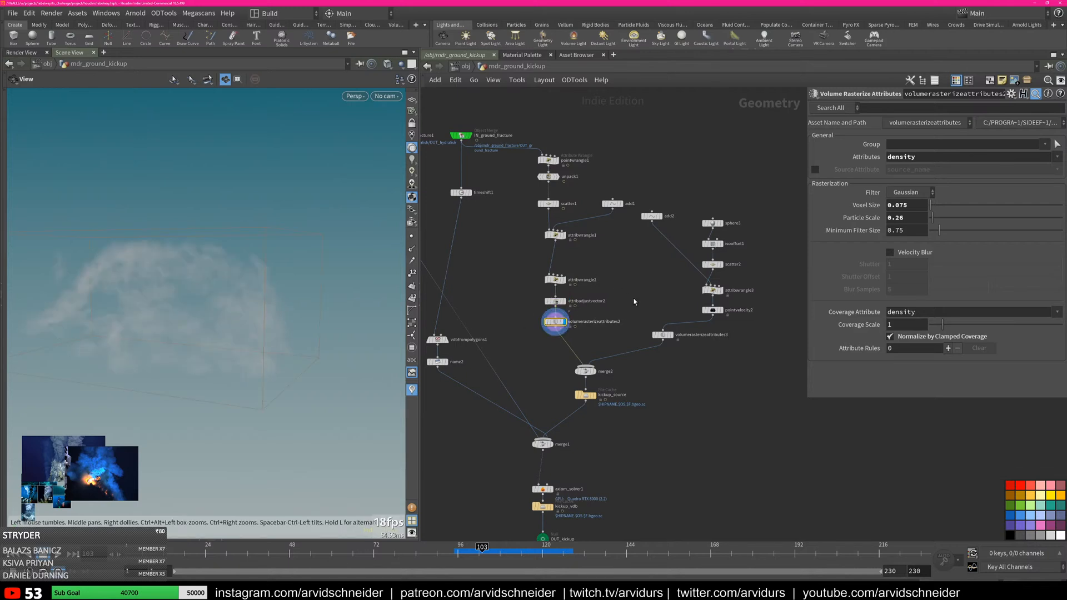
Display the sphere branch's points at scatter2 and attribwrangle3, and open pointvelocity2's curl noise settings
middle_drag(622, 300, 607, 334)
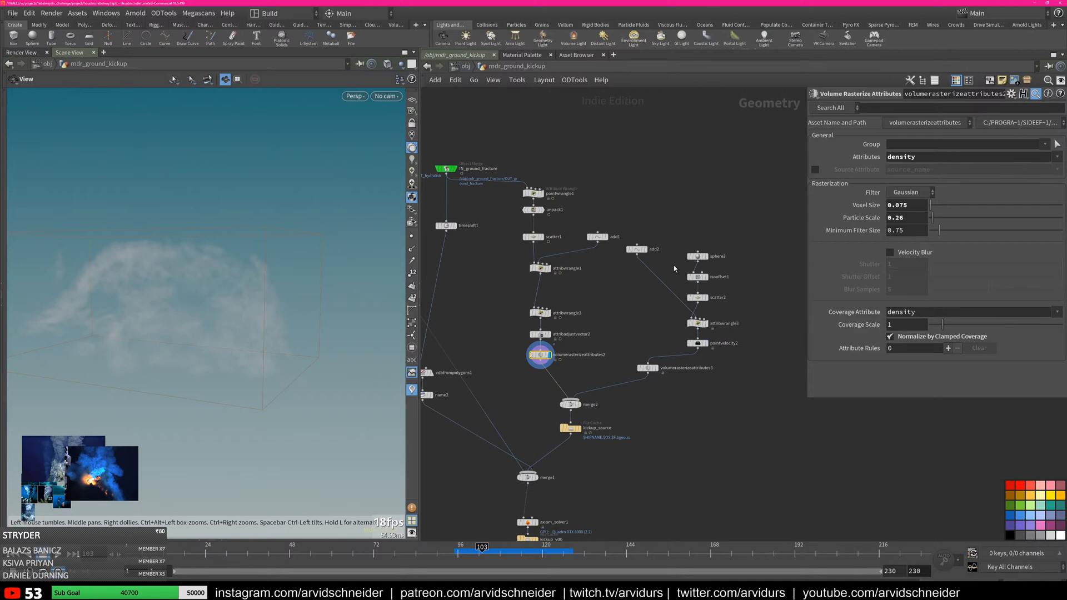
click(710, 288)
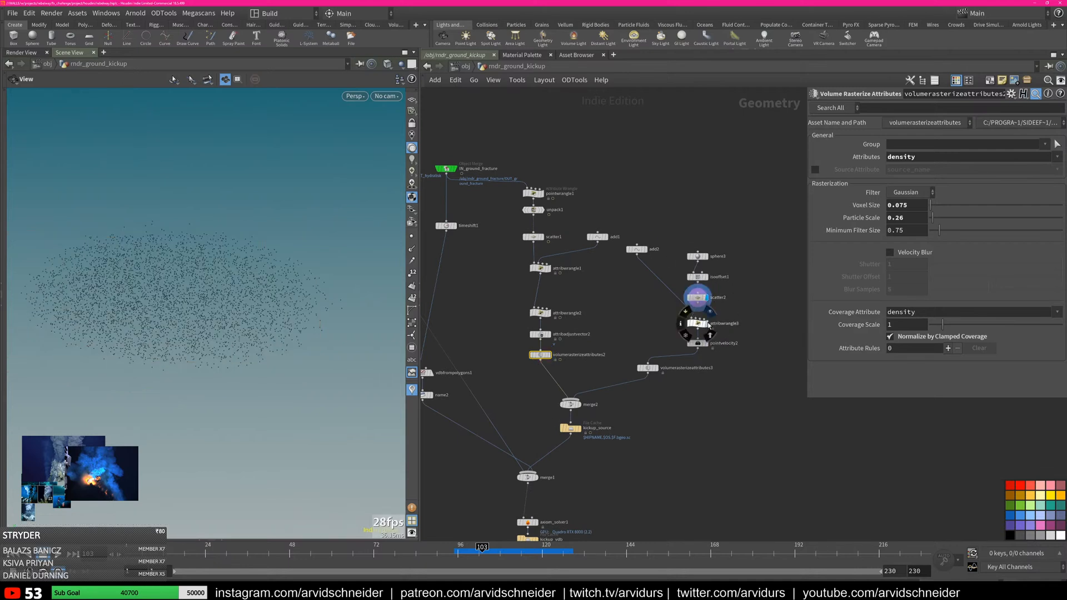
click(711, 312)
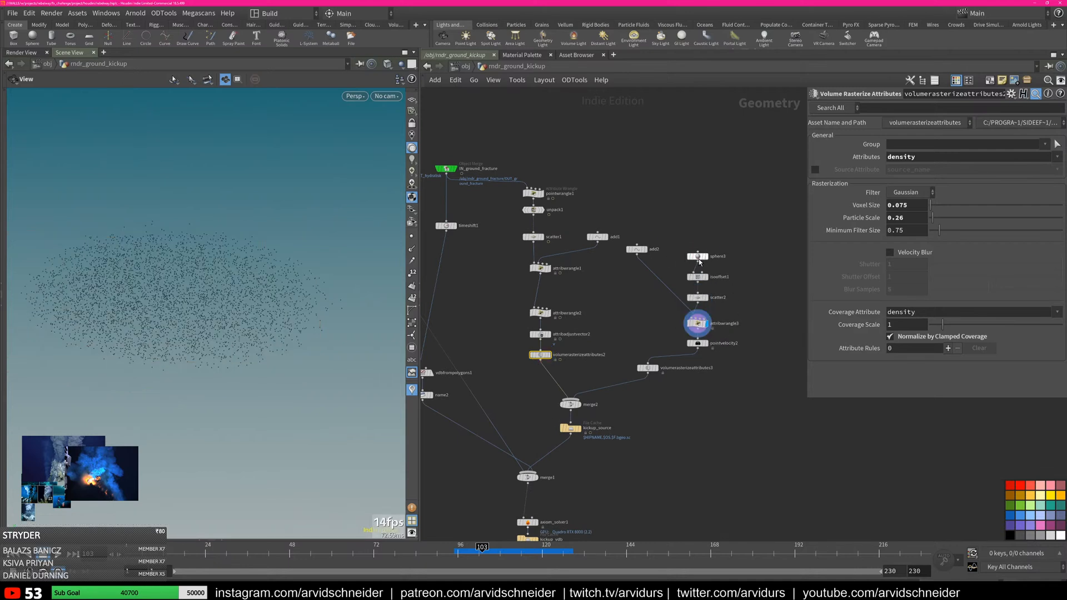
click(698, 343)
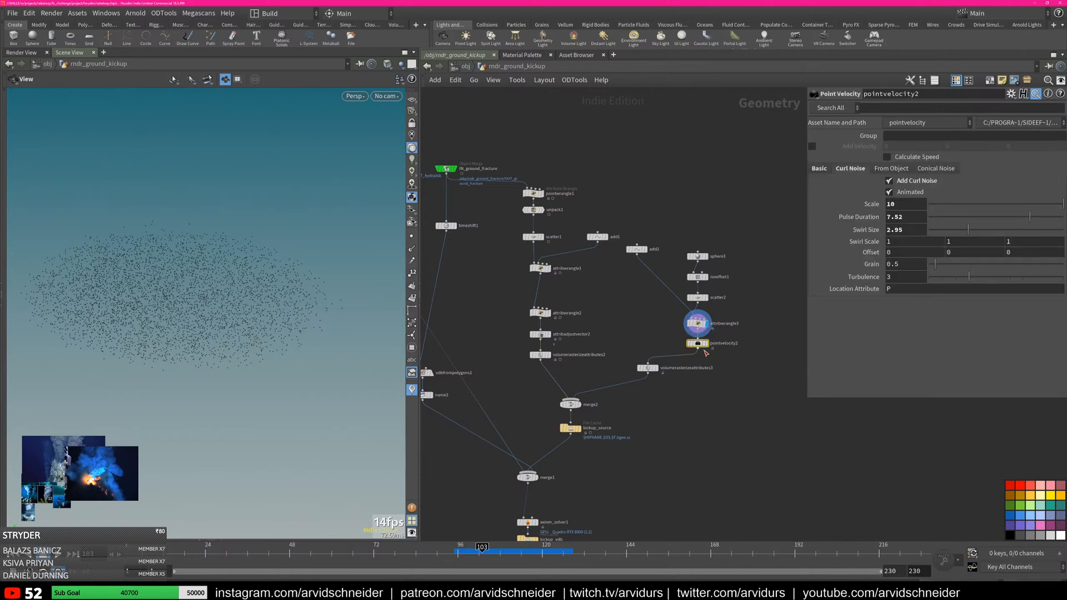
Display the kickup_source cache below the merged branches and scrub the timeline to frame 121
middle_drag(536, 393, 643, 317)
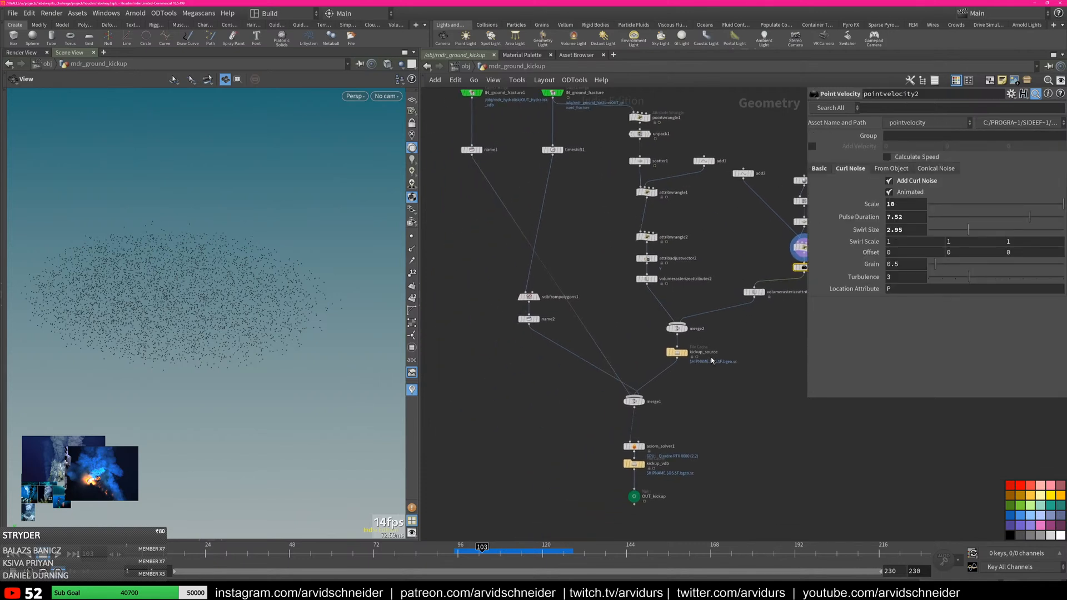
click(687, 356)
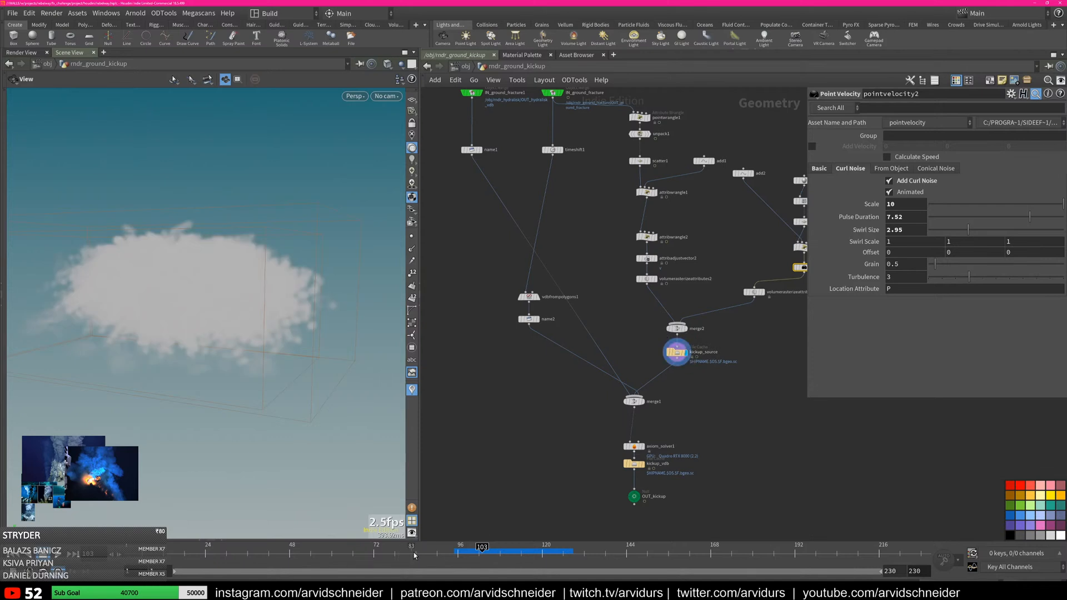
drag(517, 554, 546, 554)
Move kickup_vdb slightly farther below axiom_solver1 and display its cached simulation
mouse_move(645, 450)
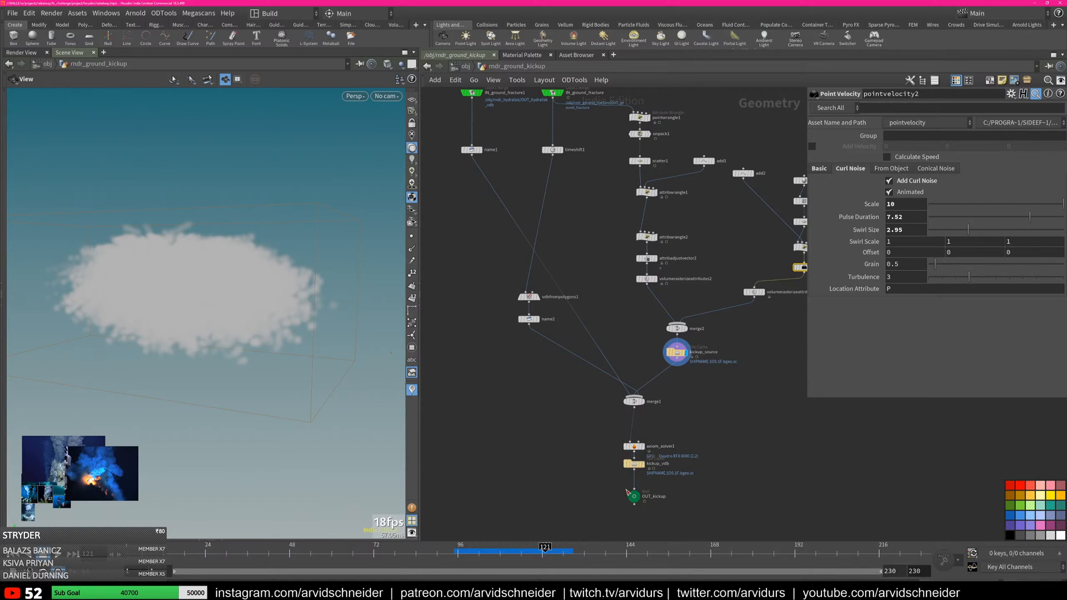
scroll(617, 494, up, 5)
middle_drag(654, 283, 680, 221)
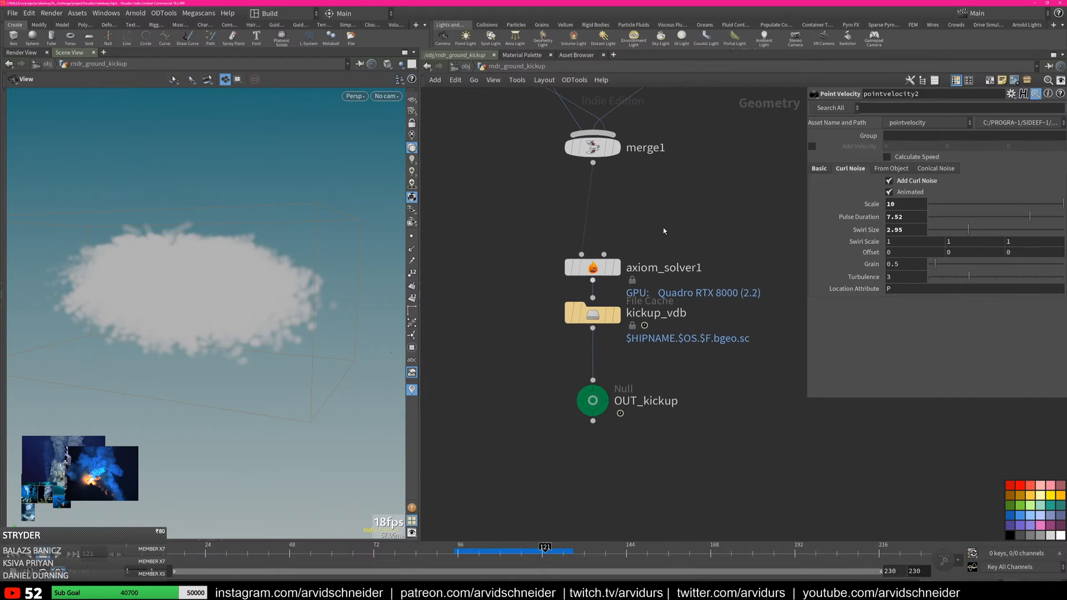
drag(593, 313, 592, 327)
mouse_move(583, 270)
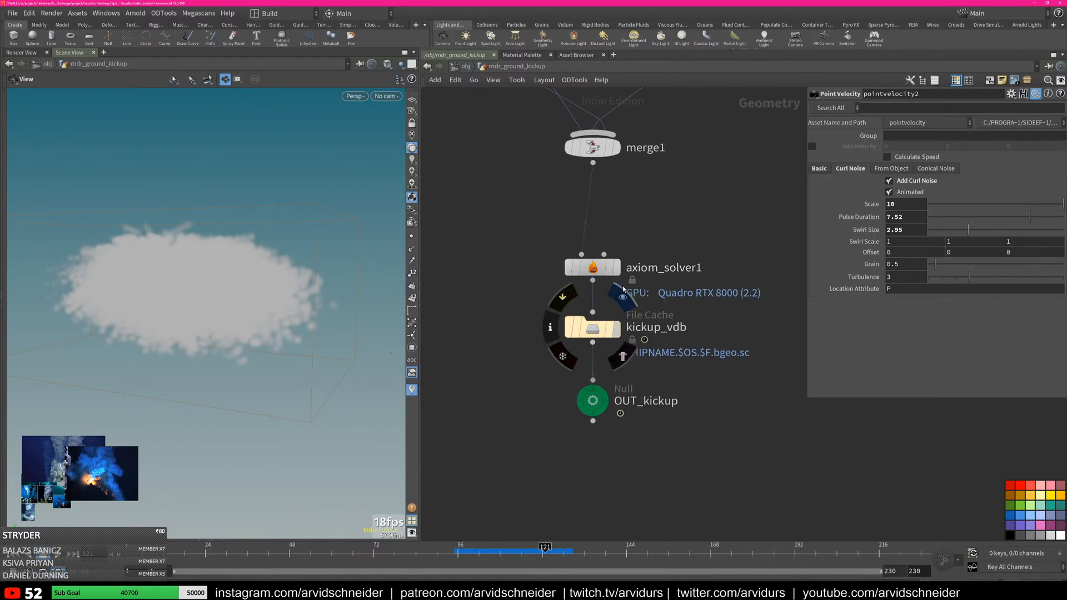
mouse_move(617, 336)
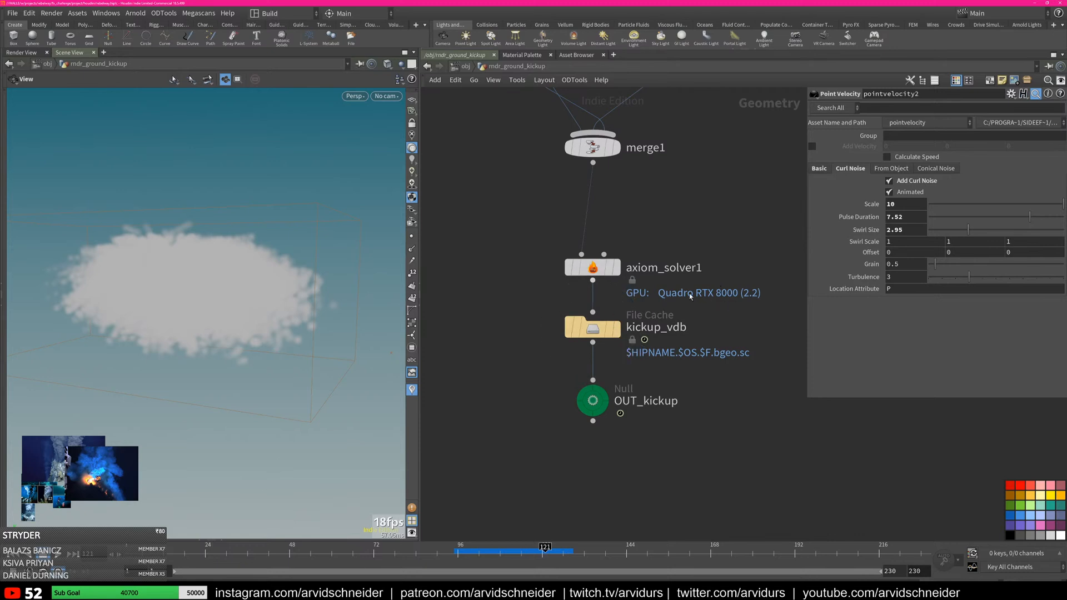
click(591, 334)
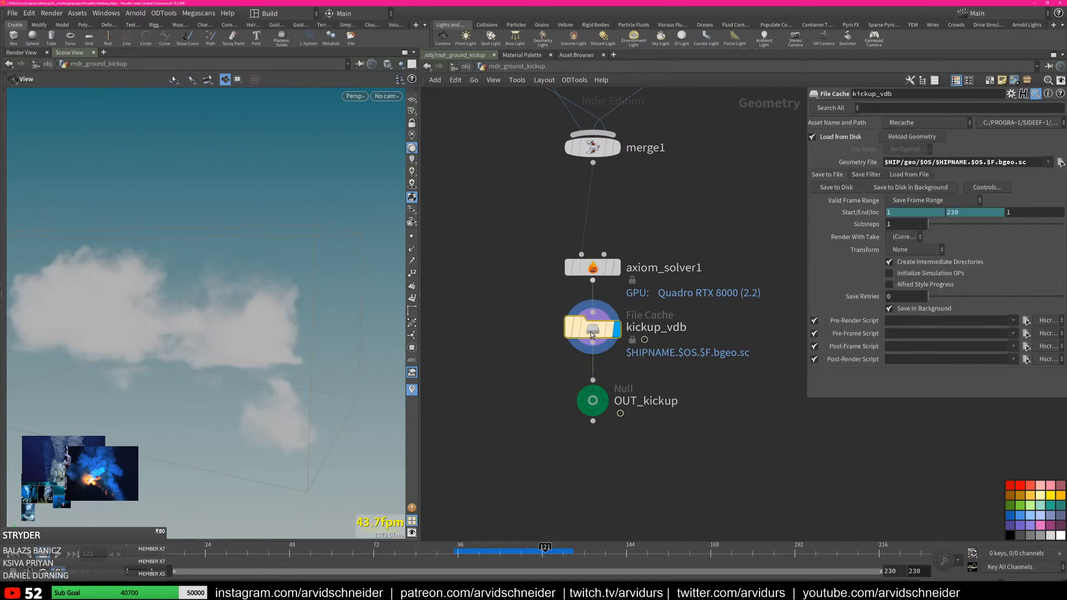
Turn on high-quality lighting with shadows in the viewport and inspect the kickup volume from several angles, scrubbing to frame 156
scroll(250, 368, down, 3)
drag(250, 369, 188, 345)
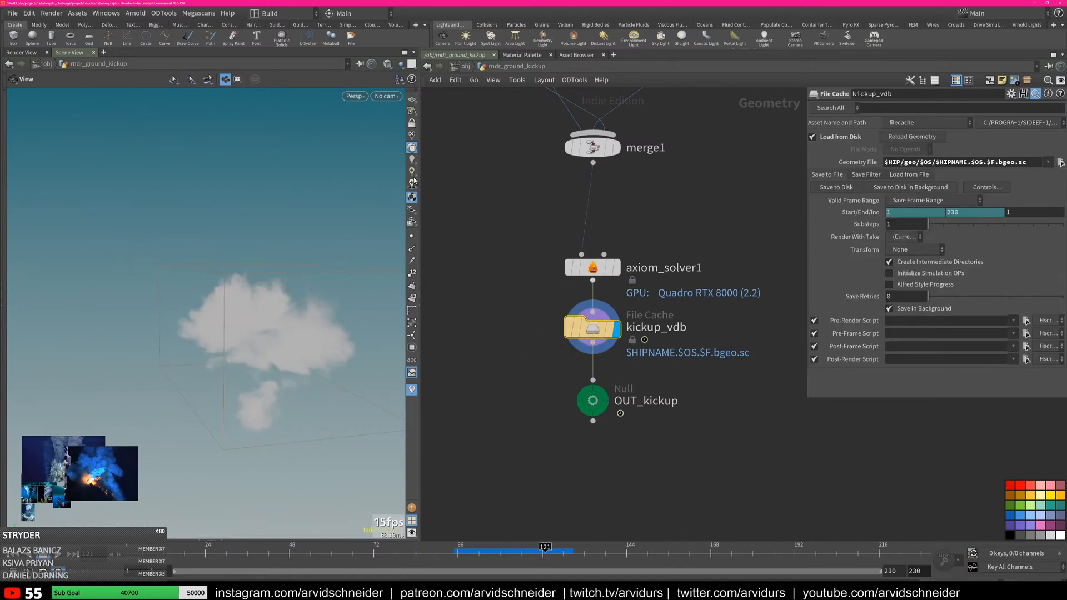
click(413, 184)
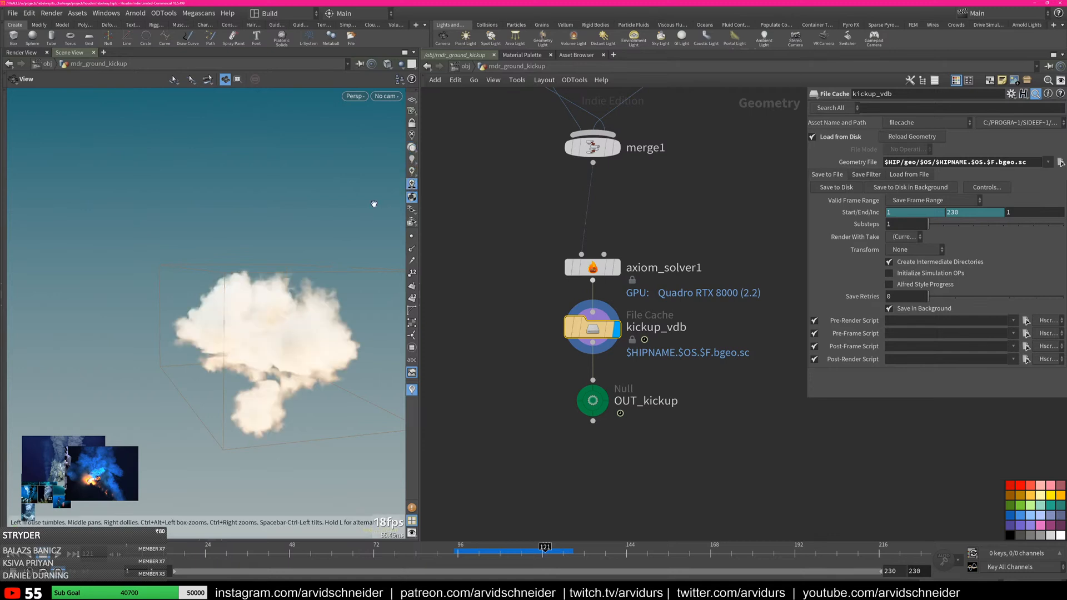
scroll(295, 303, down, 4)
drag(210, 316, 333, 293)
scroll(331, 291, up, 4)
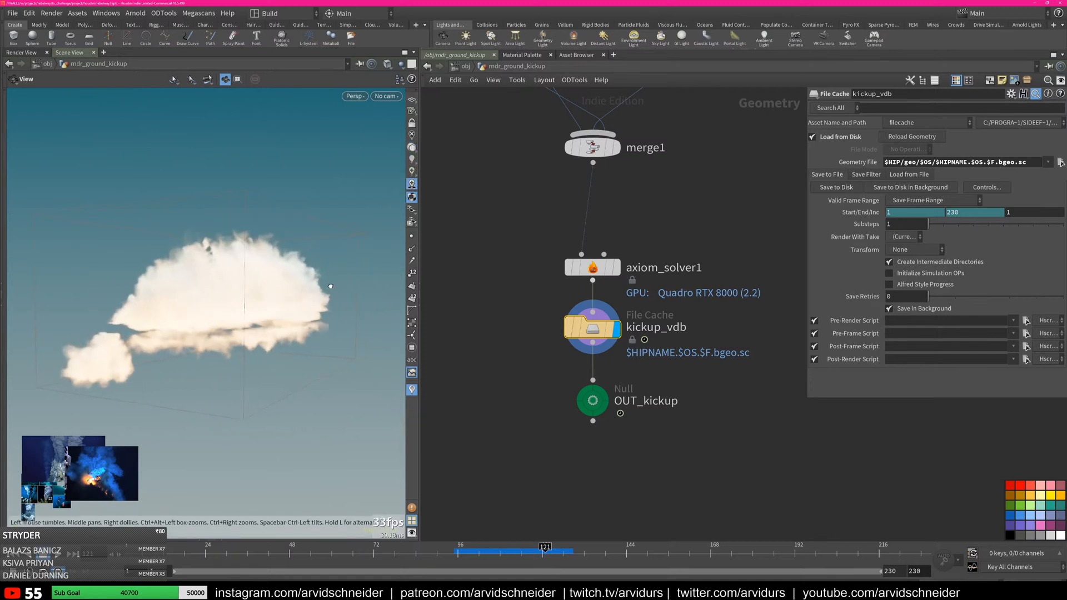
click(612, 552)
drag(612, 552, 672, 554)
drag(266, 325, 236, 364)
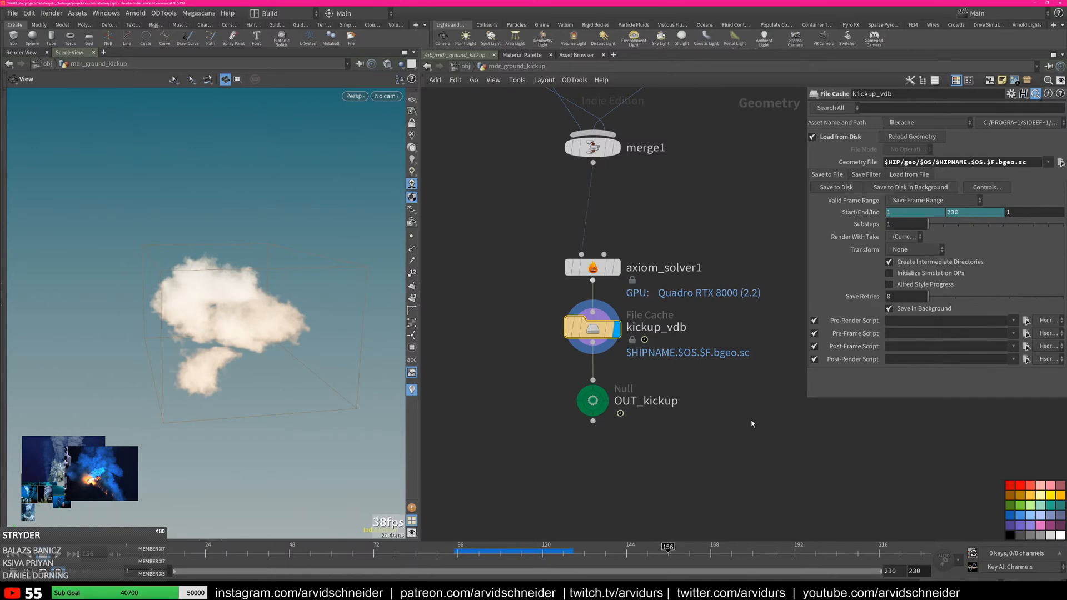
Return to the object level and open the rndr_hydralisk_kickup network, following it down to its solver
key(u)
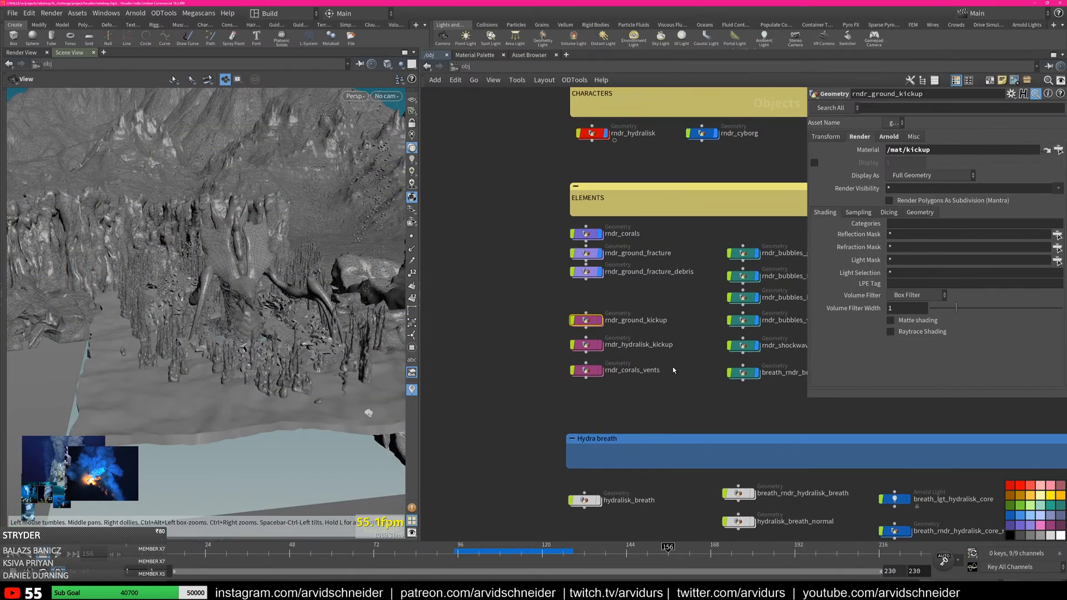
scroll(657, 352, up, 3)
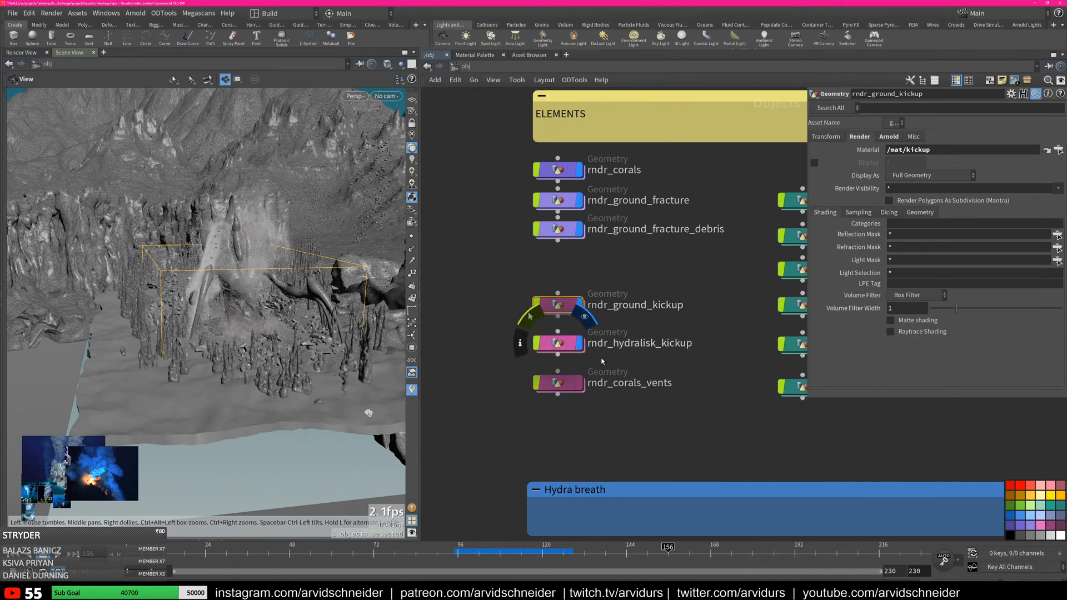
double_click(558, 343)
middle_drag(654, 297, 554, 319)
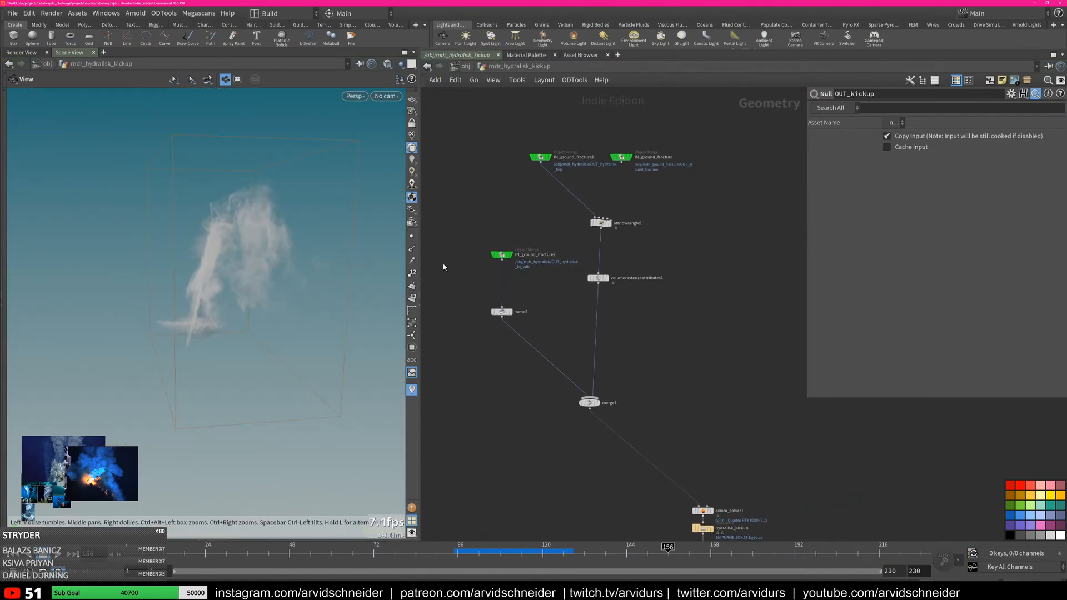
middle_drag(745, 480, 644, 284)
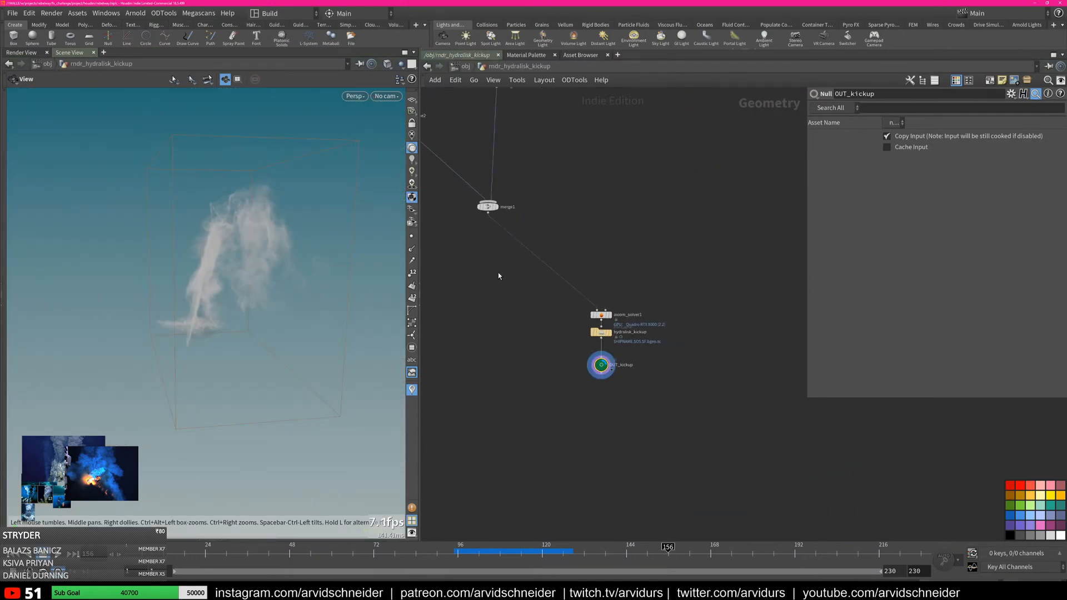
Display the hydralisk_kickup cache, scrub to frame 124 and inspect the volume up close
click(611, 332)
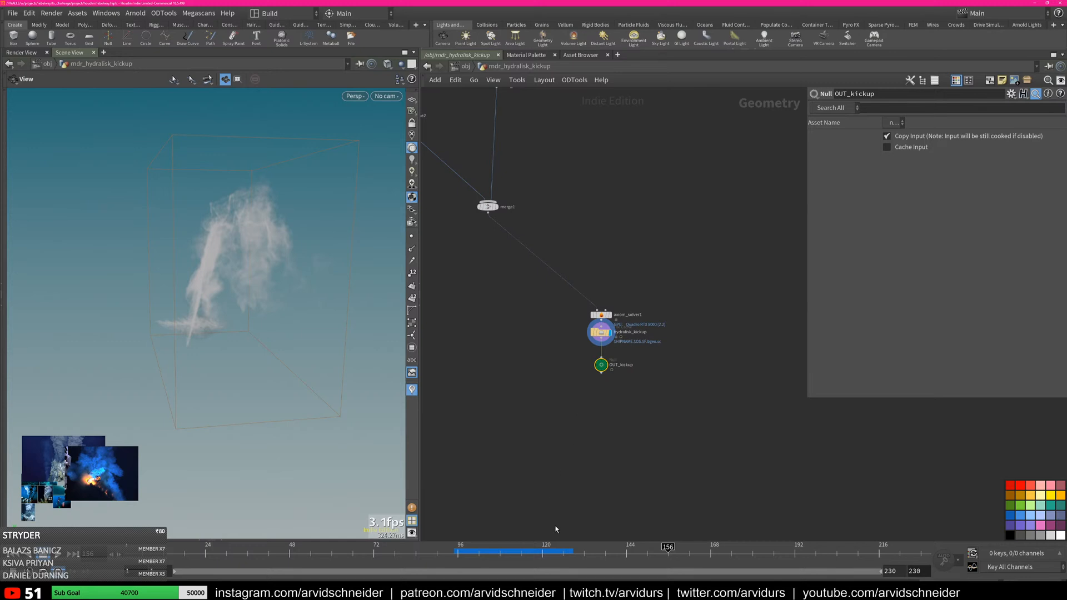
click(563, 553)
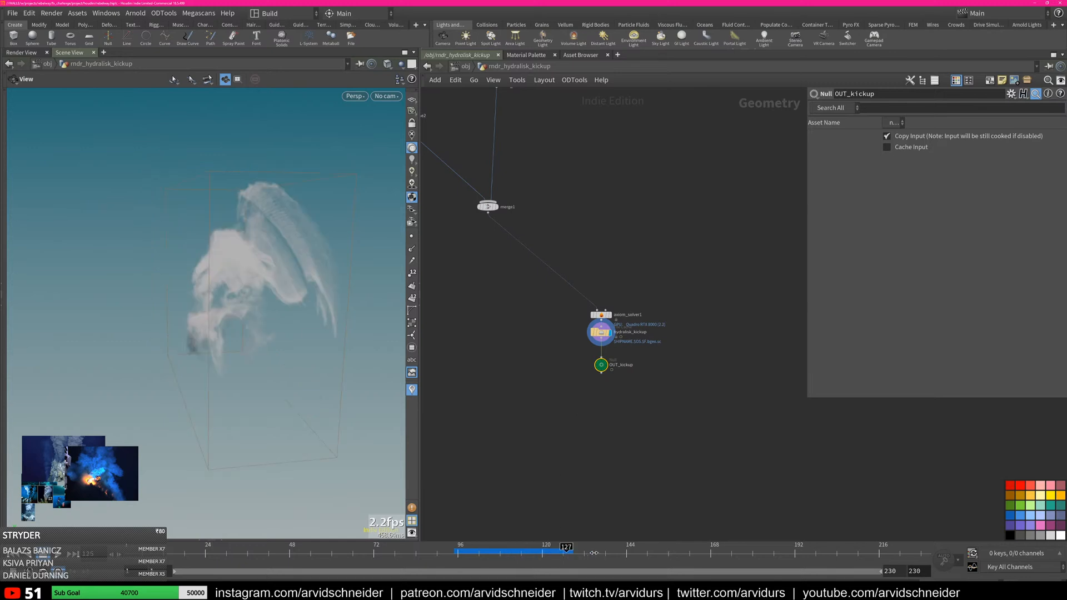
click(448, 542)
drag(448, 542, 560, 554)
drag(257, 279, 281, 205)
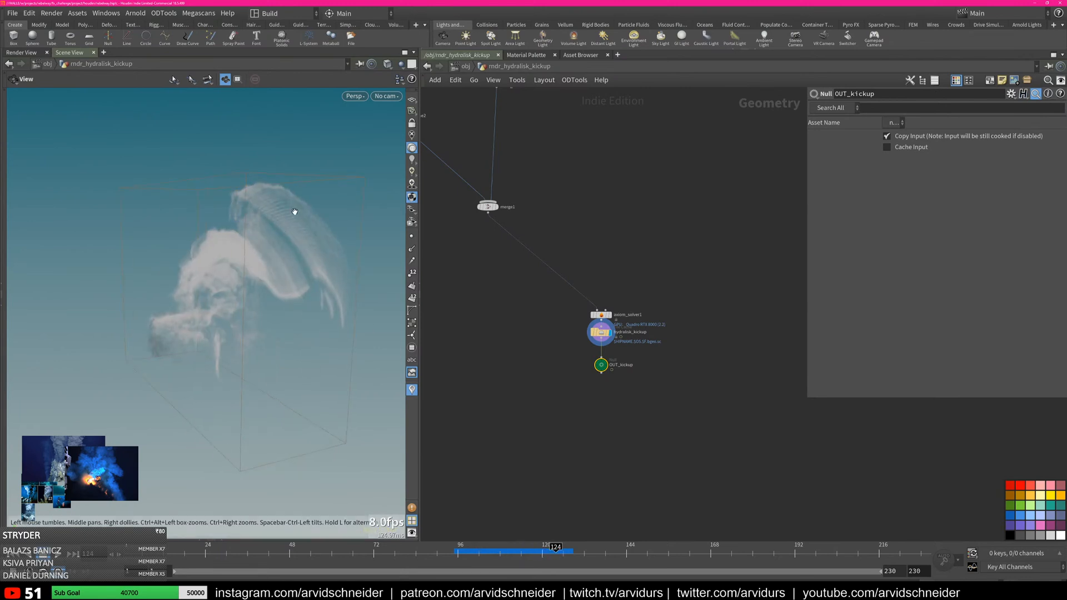
right_drag(305, 281, 392, 344)
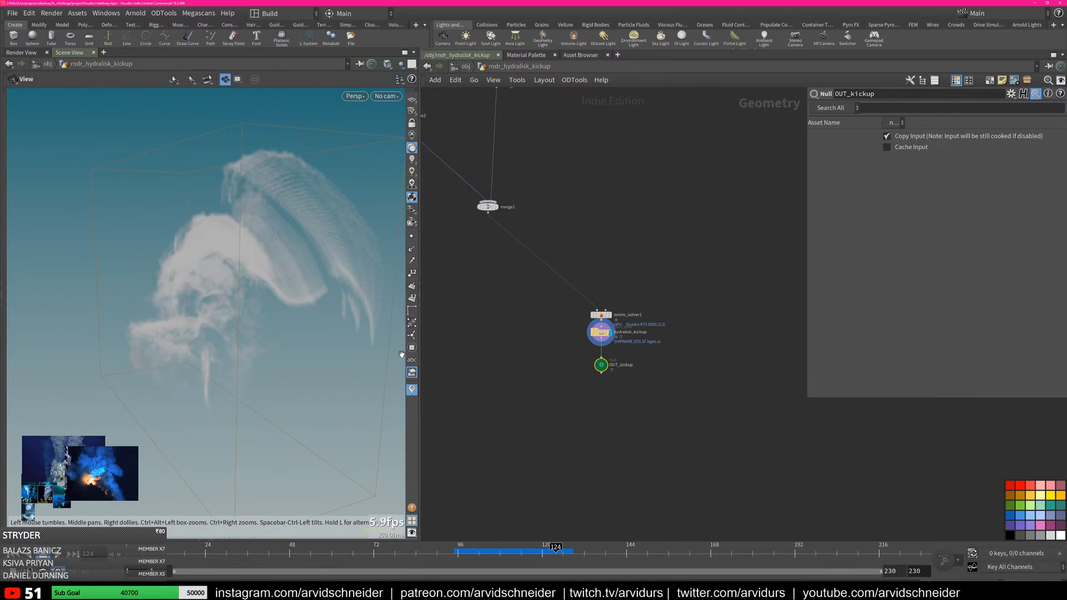
Return to the object level, move to frame 93 and open the rndr_corals_vents object
key(u)
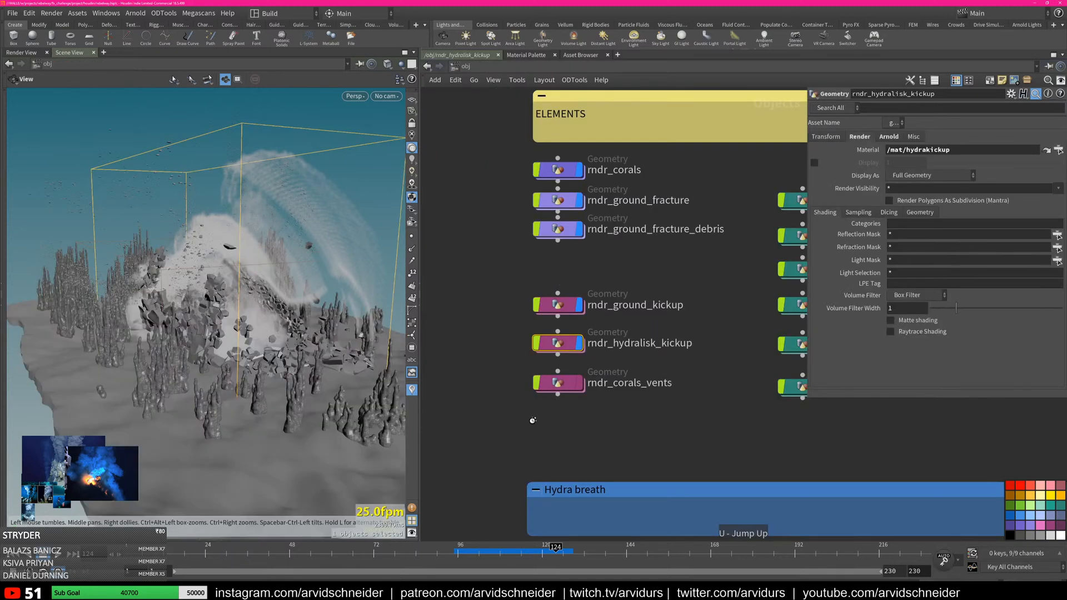
click(454, 557)
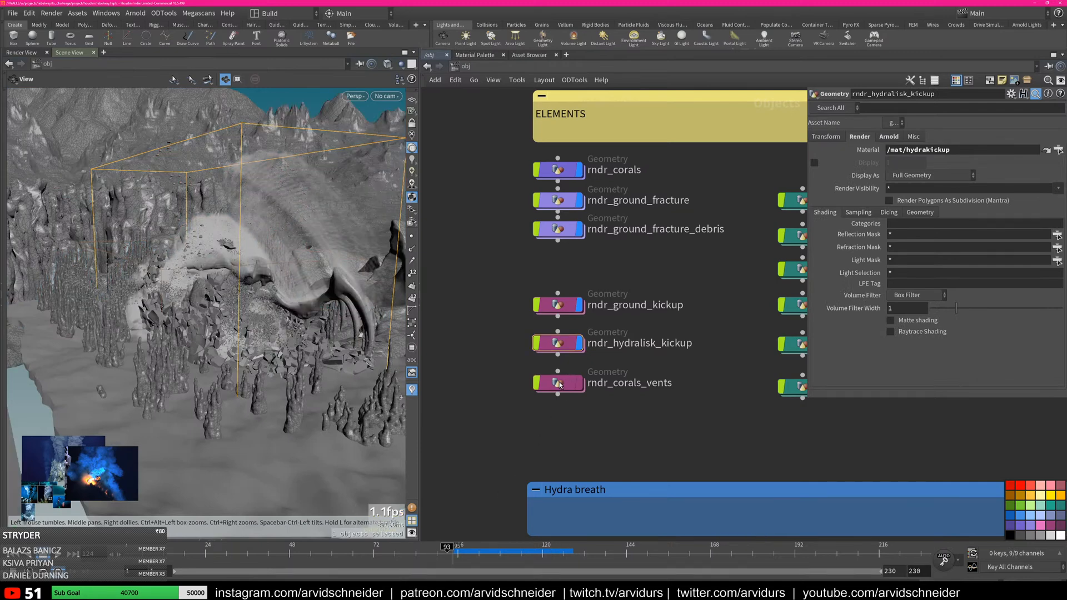
double_click(559, 383)
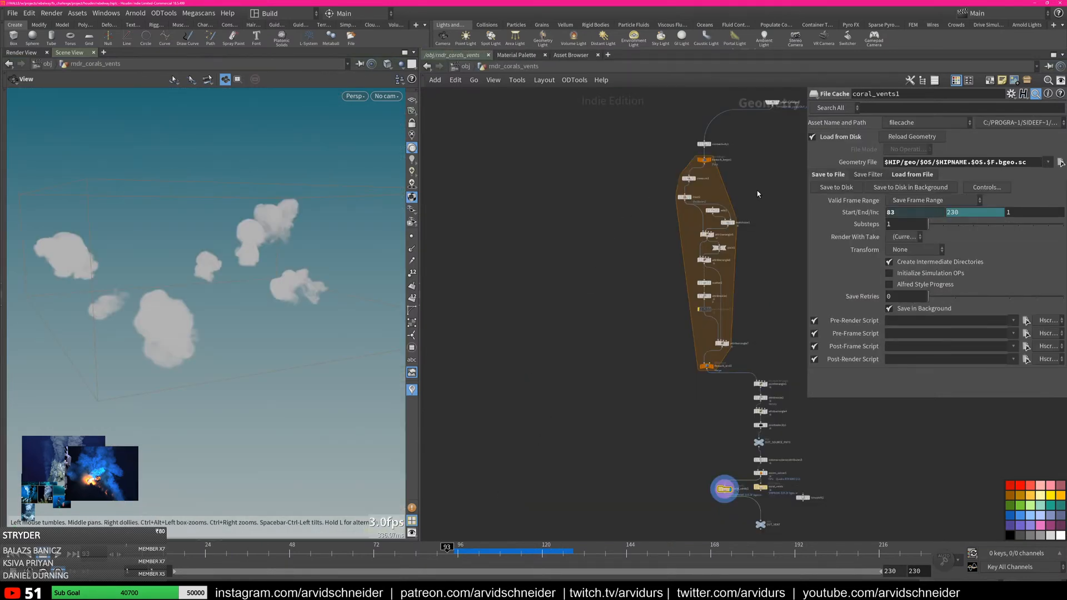
Examine the for-each block of the coral vents network from foreach_begin1 to foreach_end1
middle_drag(755, 194, 614, 326)
scroll(599, 306, up, 3)
middle_drag(638, 309, 653, 234)
middle_drag(649, 422, 654, 289)
middle_drag(644, 348, 641, 404)
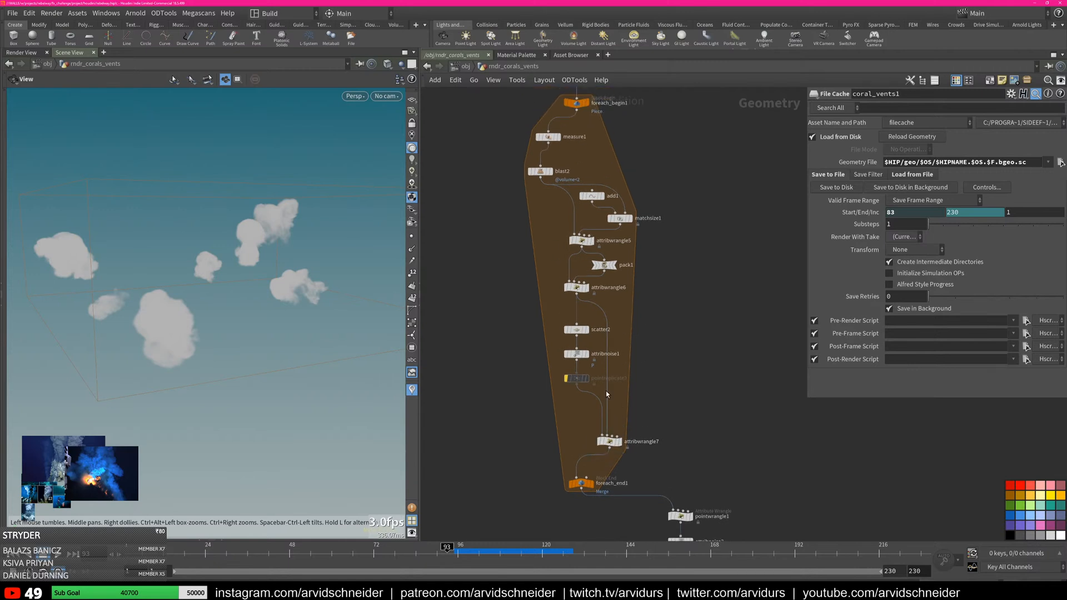
Display connectivity1, blast2 and attribwrangle5 in turn to examine the start of the coral vents network
middle_drag(628, 204, 628, 269)
middle_drag(677, 163, 630, 285)
middle_drag(599, 333, 617, 243)
click(558, 172)
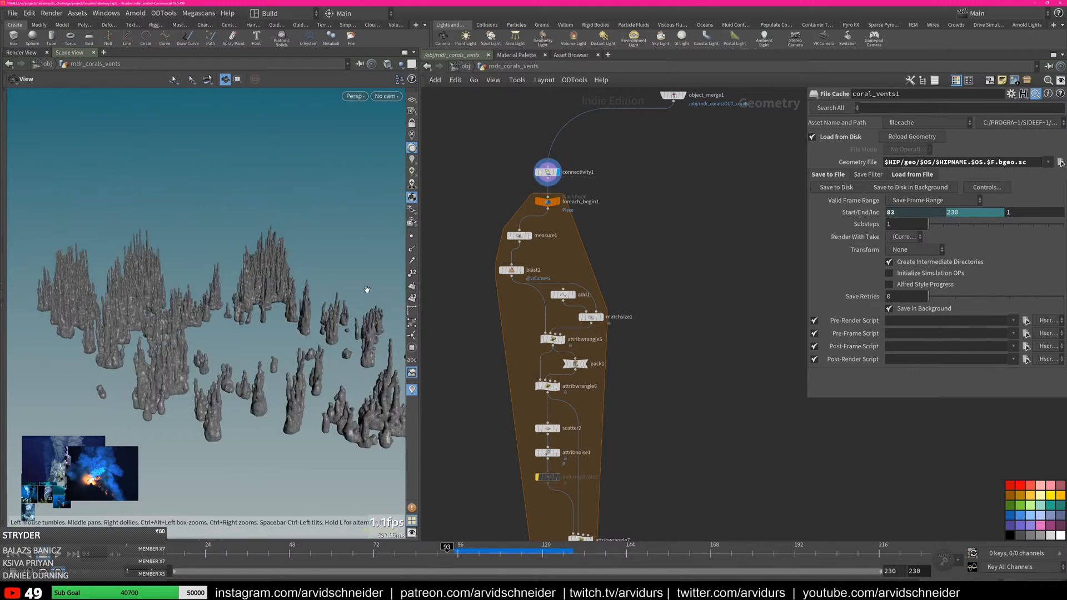
click(521, 270)
click(562, 339)
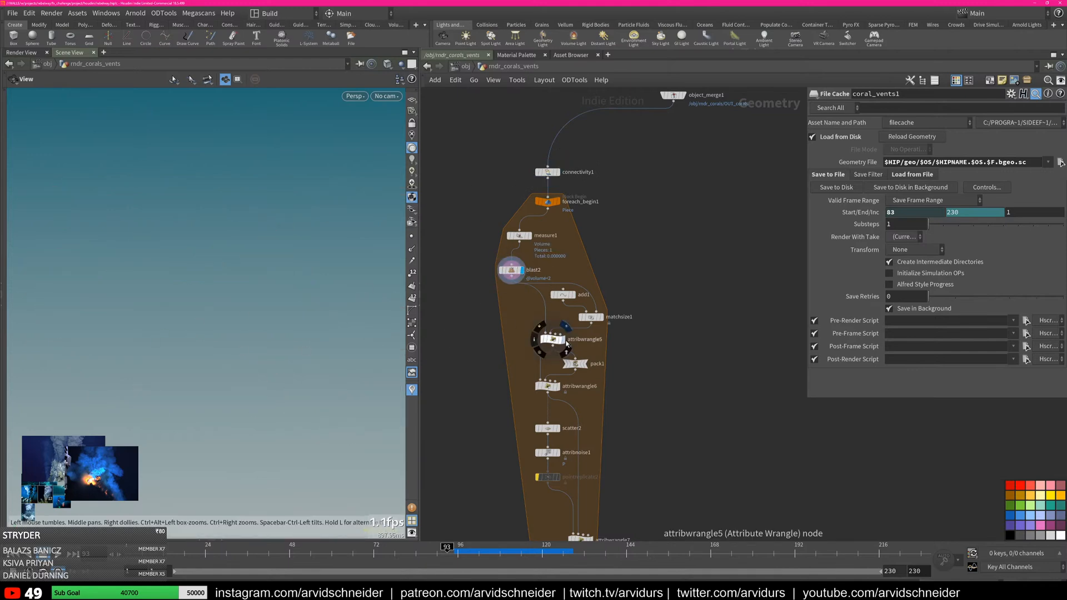
middle_drag(511, 353, 505, 192)
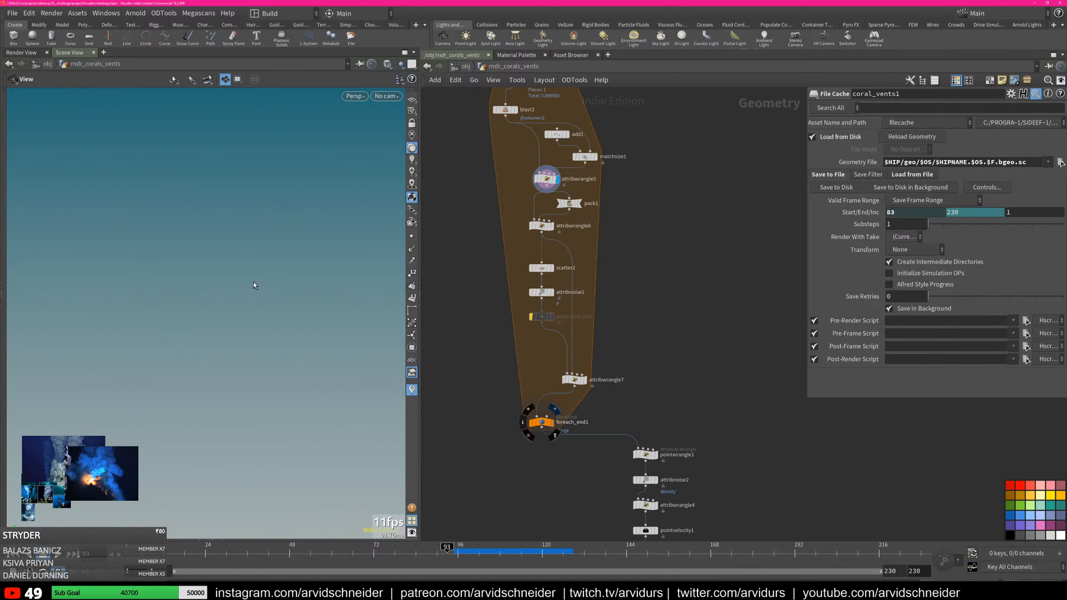
Display foreach_end1 over the templated connectivity1 corals and inspect the source points on the coral tops from several angles
drag(249, 356, 297, 270)
middle_drag(671, 157, 689, 335)
drag(270, 305, 355, 356)
right_drag(355, 355, 343, 390)
middle_drag(343, 390, 281, 357)
drag(295, 317, 227, 329)
right_drag(227, 329, 217, 409)
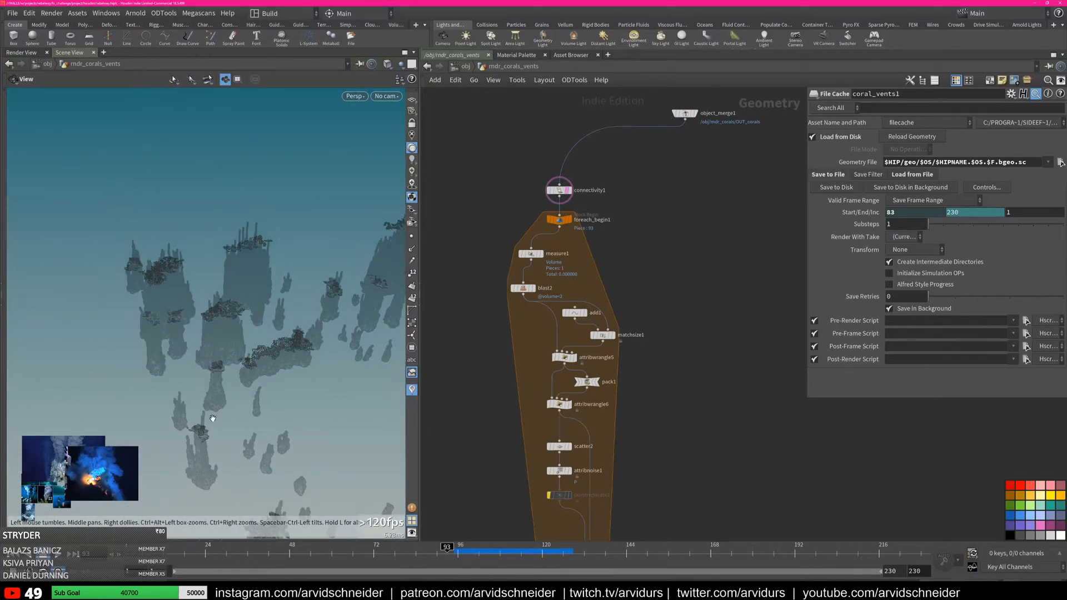
drag(217, 410, 220, 389)
middle_drag(220, 389, 195, 328)
middle_drag(661, 455, 639, 276)
middle_drag(648, 360, 651, 288)
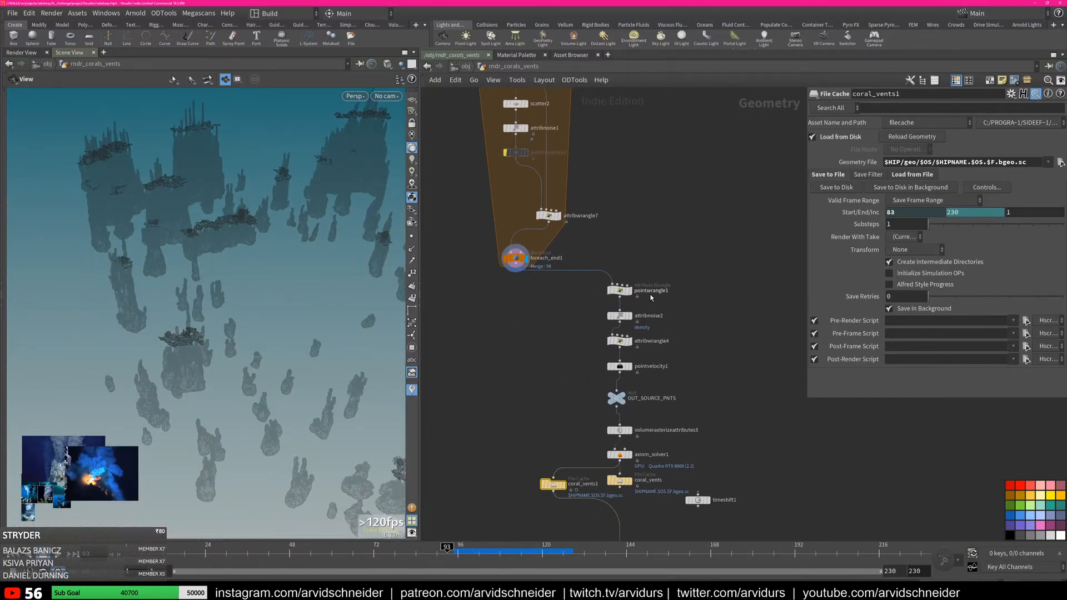
Examine the attribnoise2 settings and pointwrangle1's VEX code, and visualize pointwrangle1's density attribute on the points
click(632, 316)
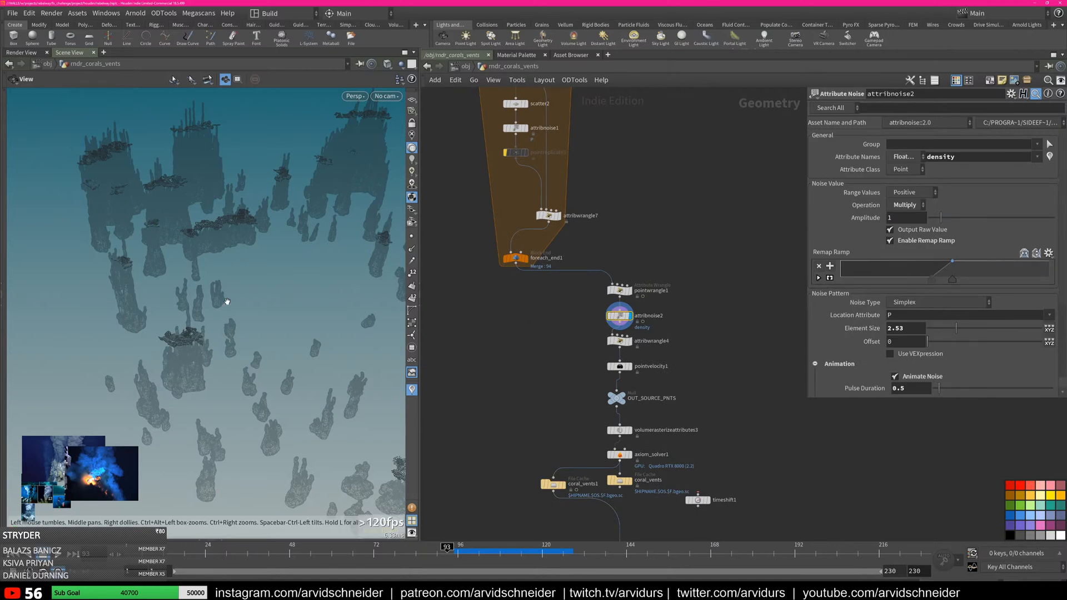
click(619, 289)
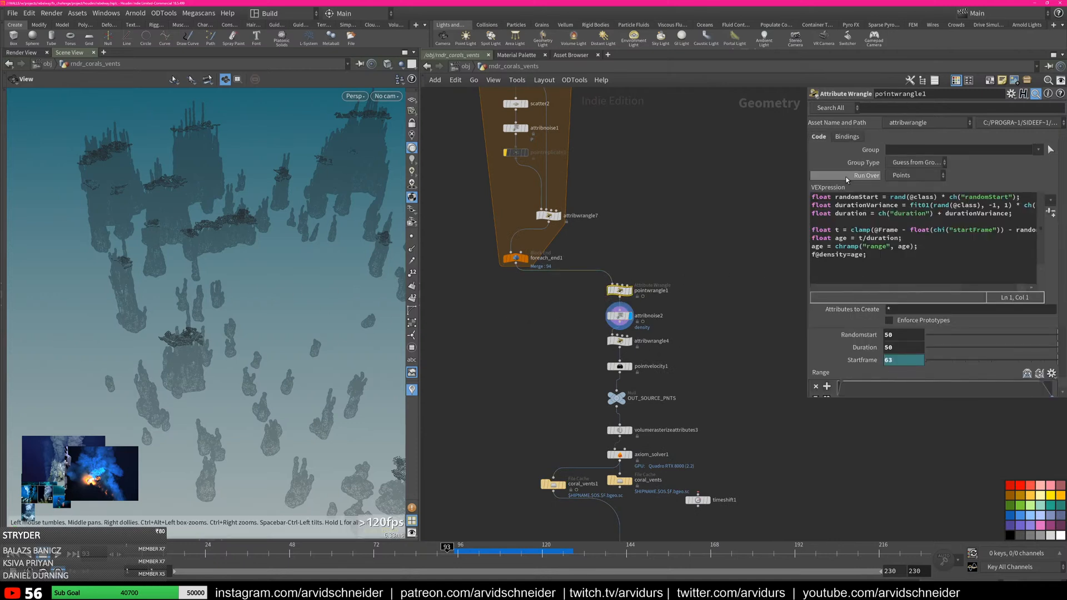
drag(806, 257, 734, 255)
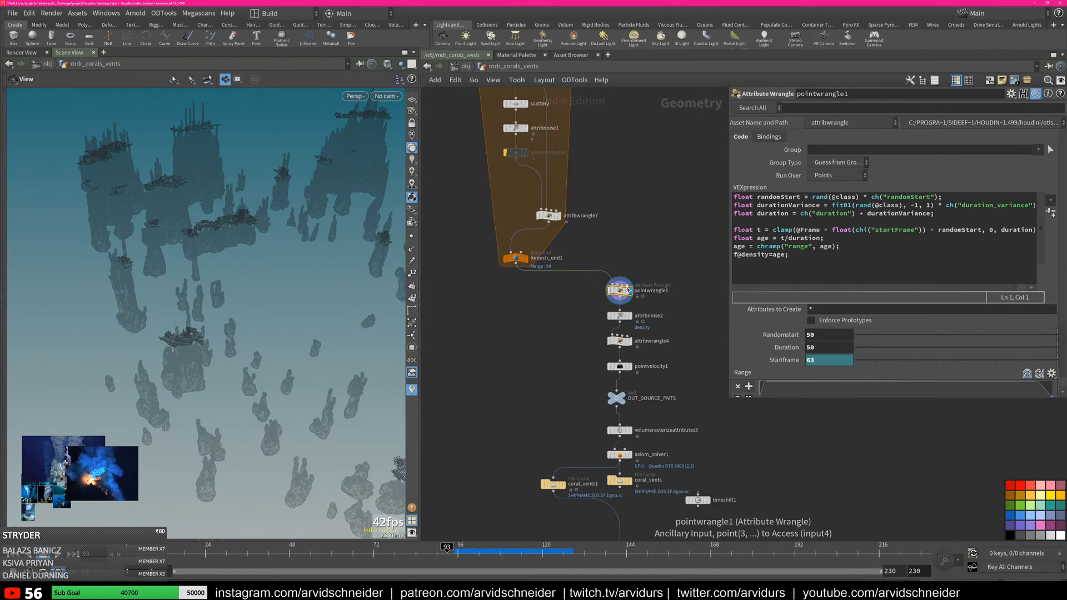
middle_click(651, 297)
click(712, 253)
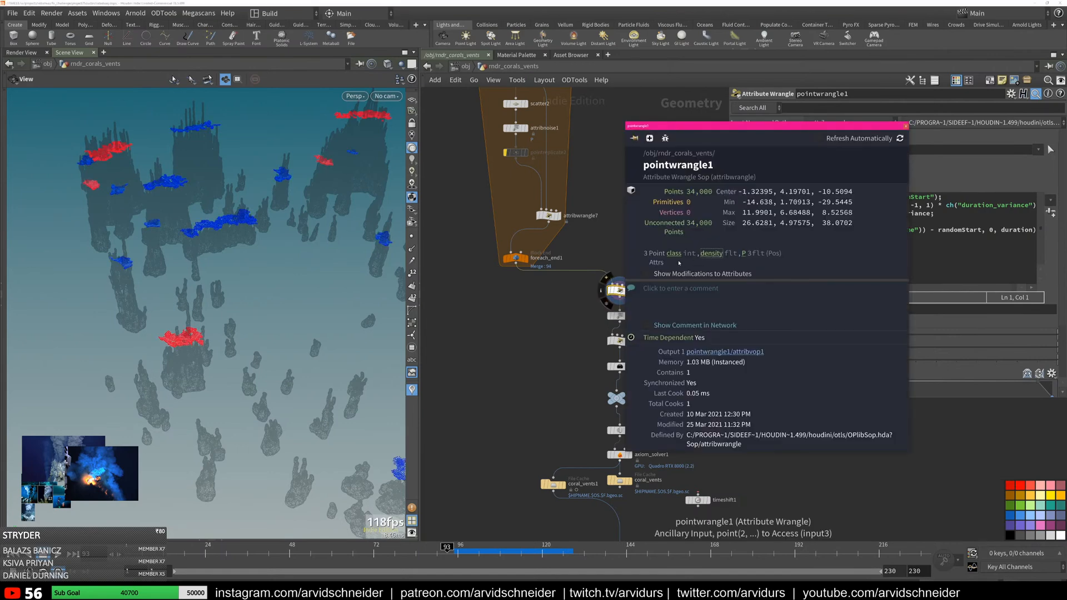
Scrub back to frame 81 and forward to frame 124 to watch the vent density, and display attribnoise2
drag(443, 540, 405, 542)
right_drag(322, 296, 237, 331)
middle_drag(237, 331, 231, 351)
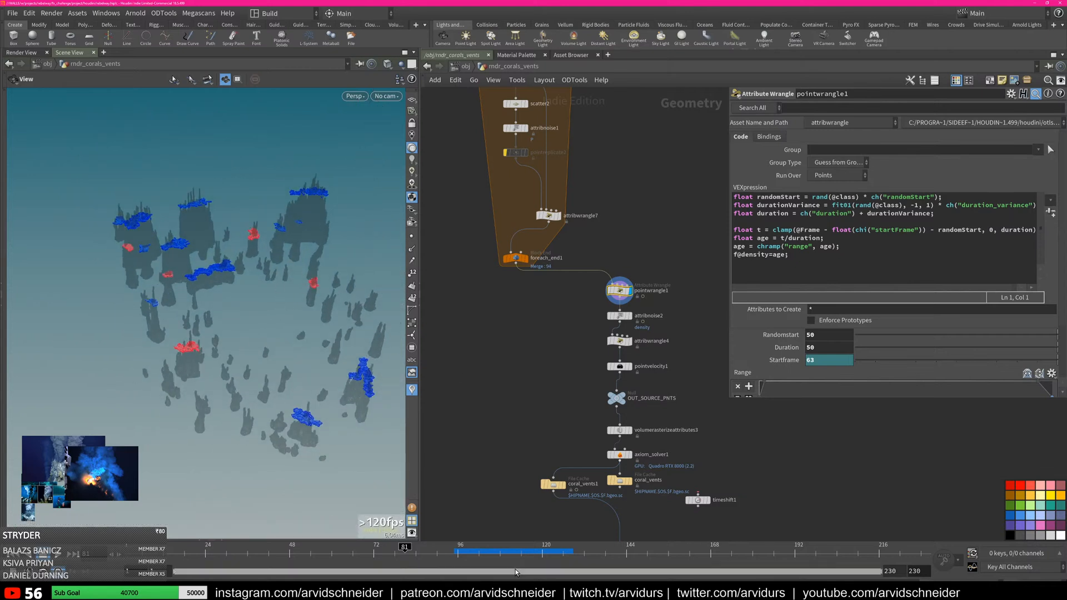
drag(408, 548, 556, 556)
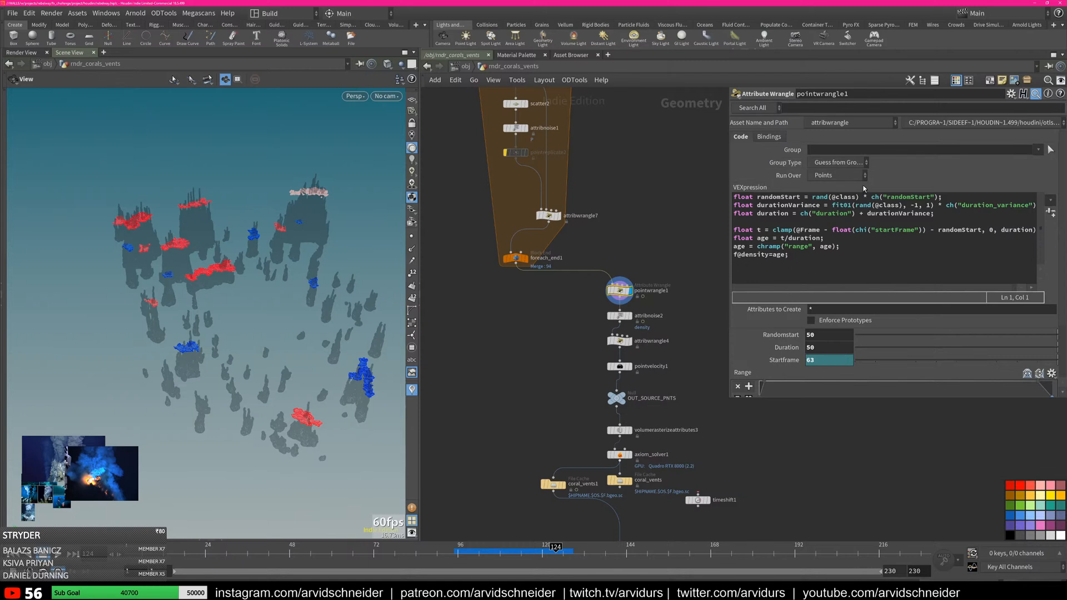
middle_drag(701, 351, 658, 241)
click(621, 258)
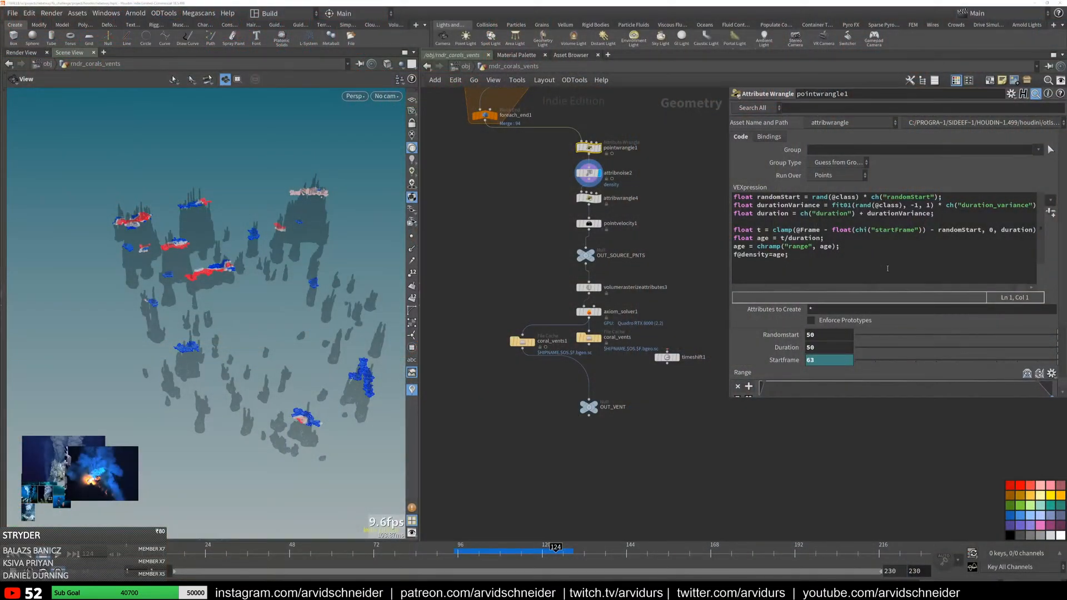
Display the coral_vents1 cache, change the viewport lighting and scrub to frame 112 to inspect the vent smoke
click(555, 339)
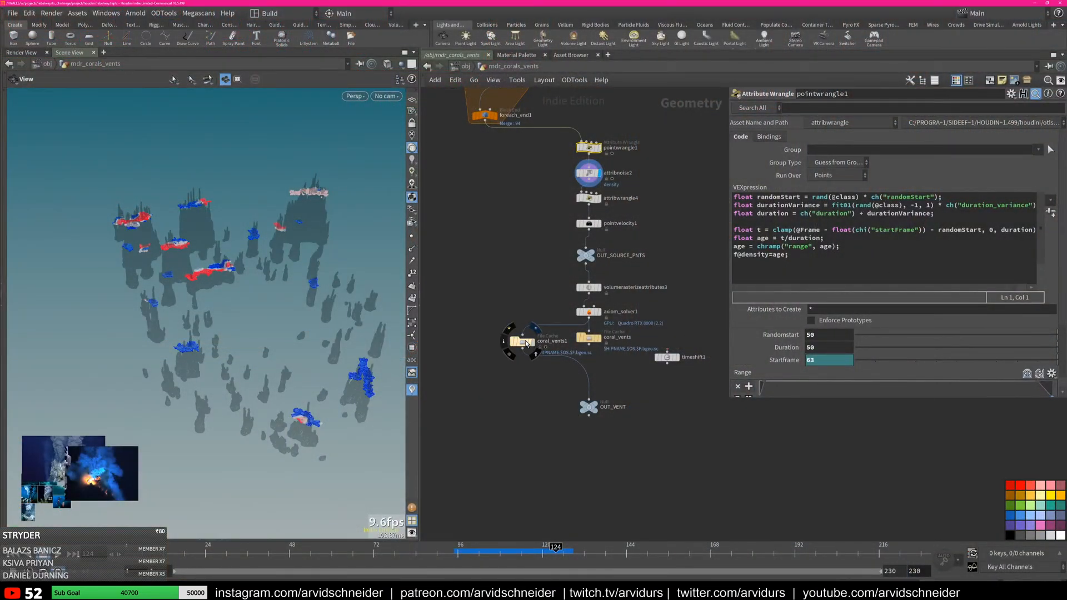
key(r)
drag(262, 331, 308, 300)
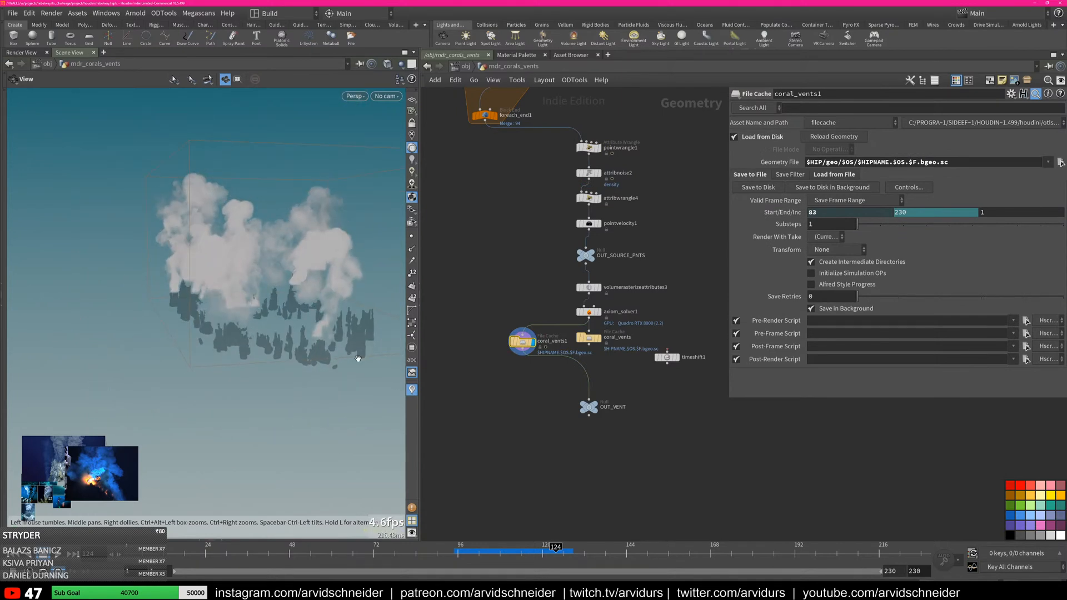
click(412, 173)
mouse_move(226, 264)
mouse_down()
mouse_move(147, 259)
mouse_move(217, 256)
mouse_up()
mouse_move(468, 551)
mouse_down()
mouse_move(416, 554)
mouse_move(520, 556)
mouse_up()
Look through the cam1/CAM01_RENDER camera and scrub to frame 119 to view the vent smoke in the shot
click(387, 96)
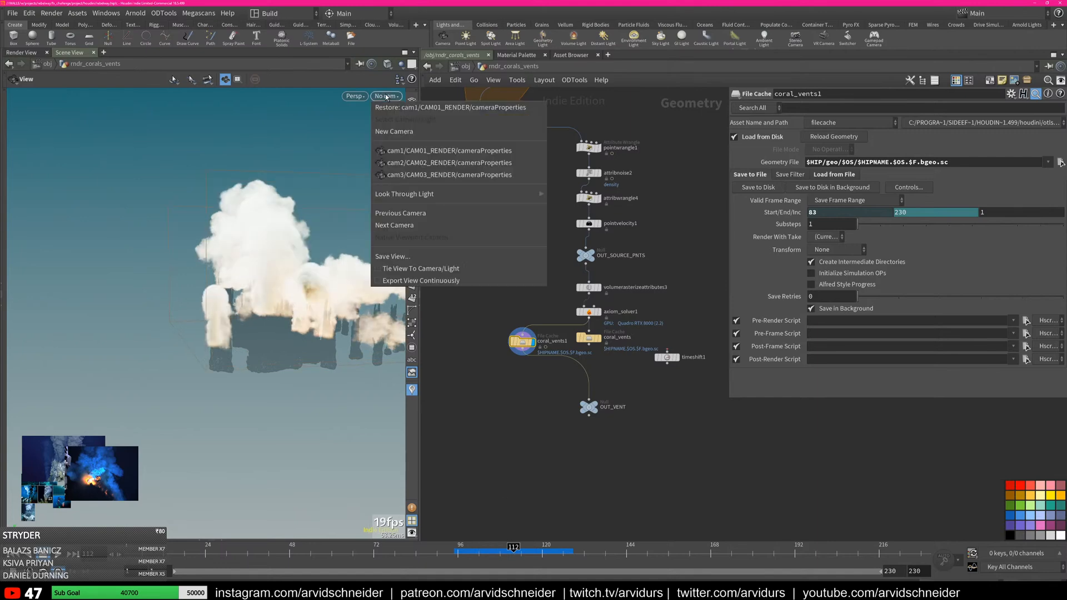
click(389, 155)
drag(456, 554, 536, 495)
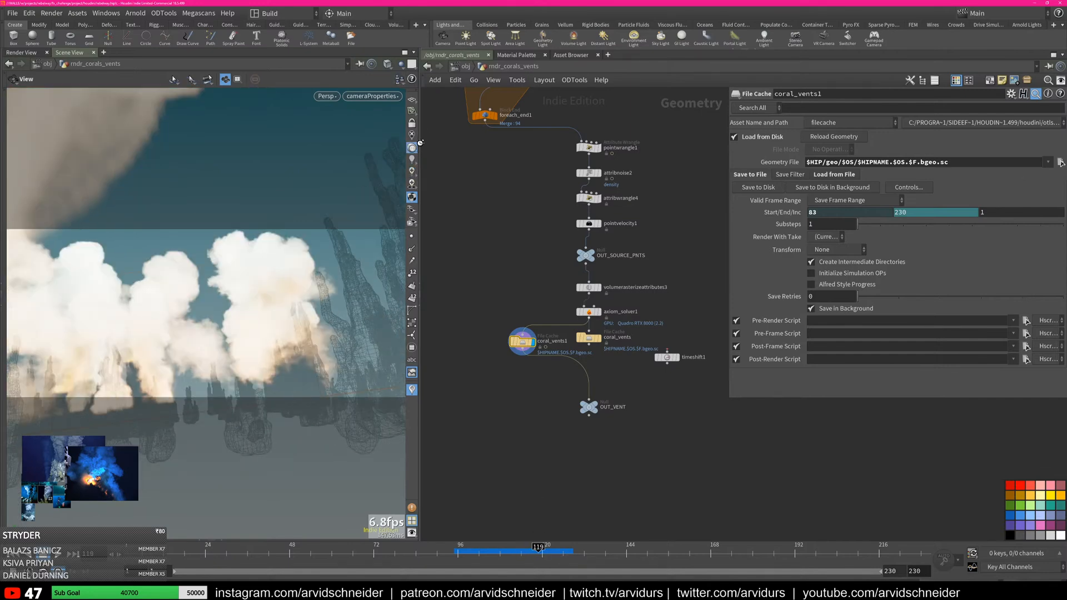
Display OUT_VENT, return to the object level and select the rndr_bubbles_ground_fracture object under ELEMENTS
mouse_move(591, 406)
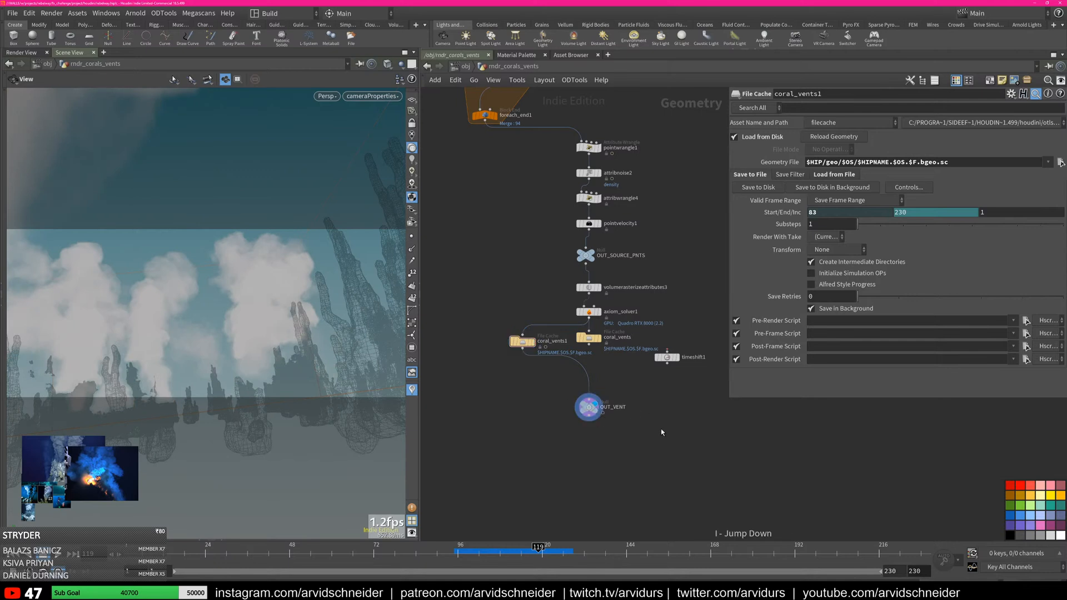
key(u)
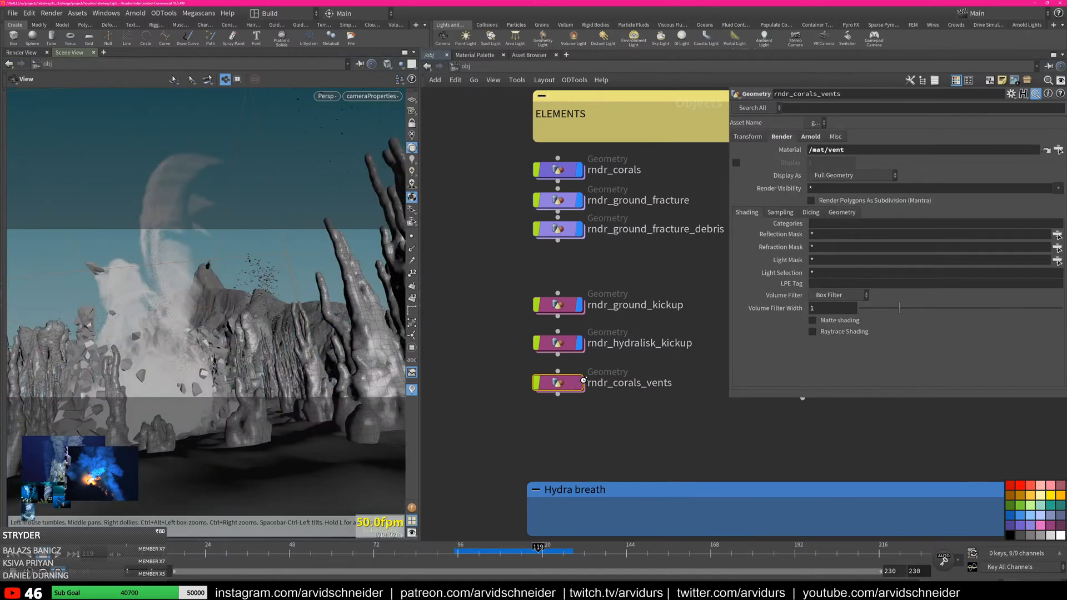
middle_drag(670, 409, 581, 388)
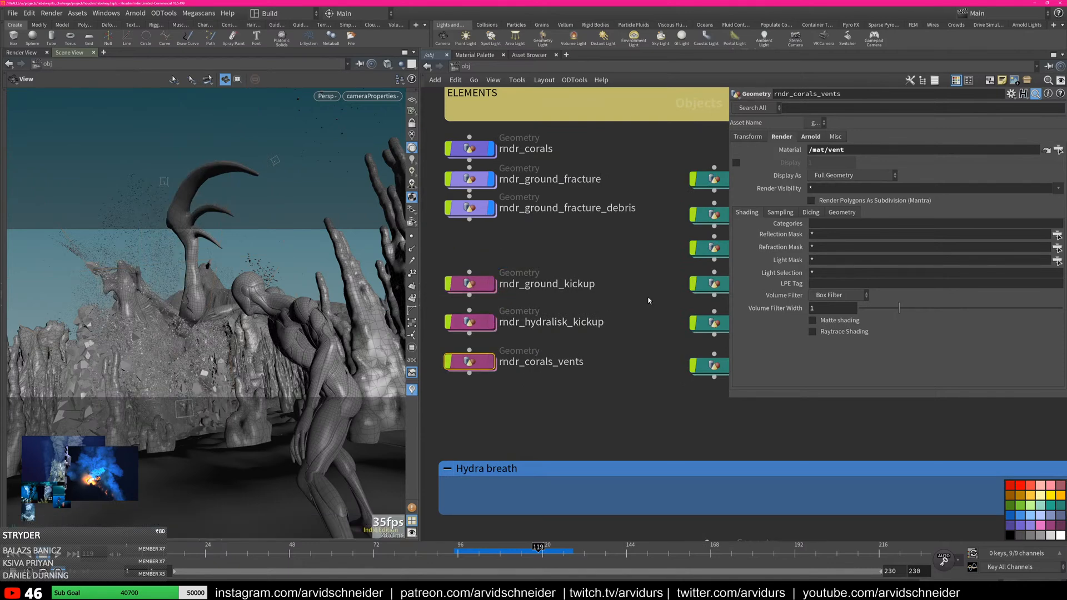
key(h)
scroll(579, 276, up, 3)
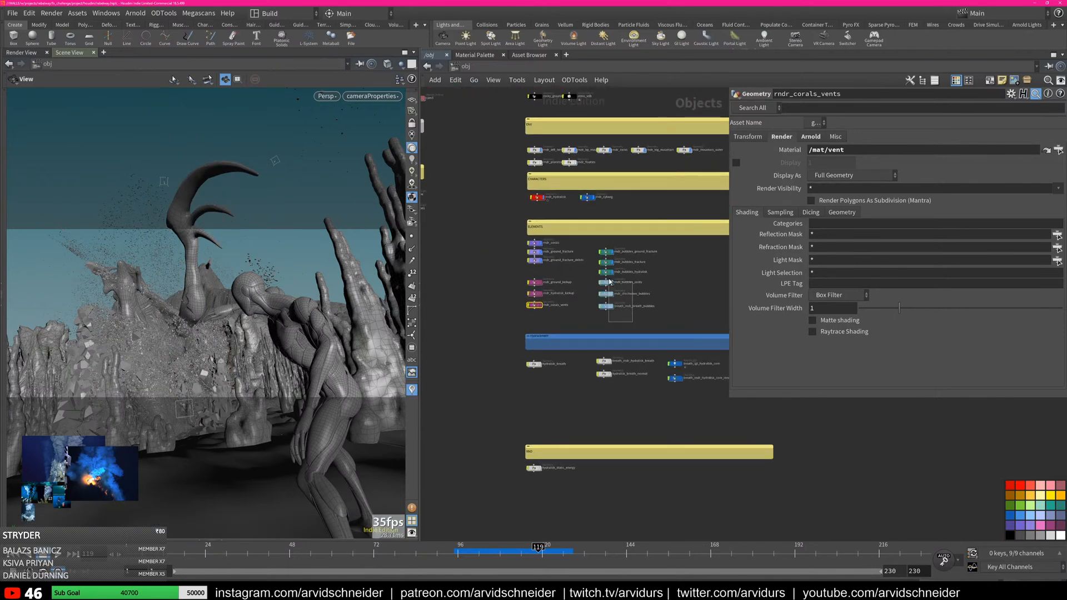
click(605, 251)
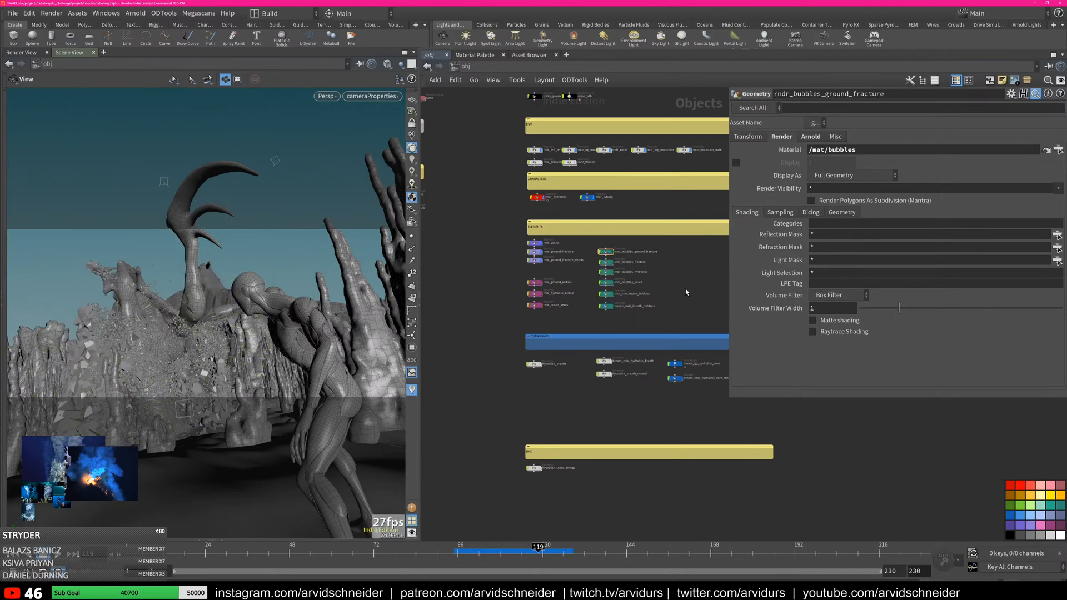
drag(309, 287, 224, 333)
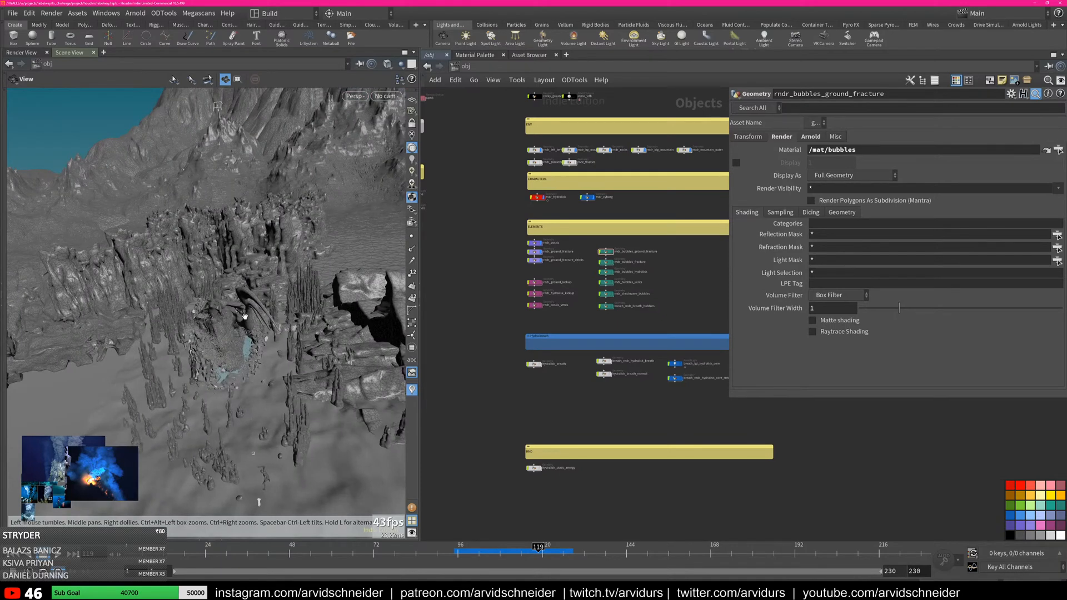
View the Hydra breath objects, review the breath effect in the rendered shot in the video player and return to the scene
middle_drag(657, 407, 533, 437)
scroll(512, 430, up, 5)
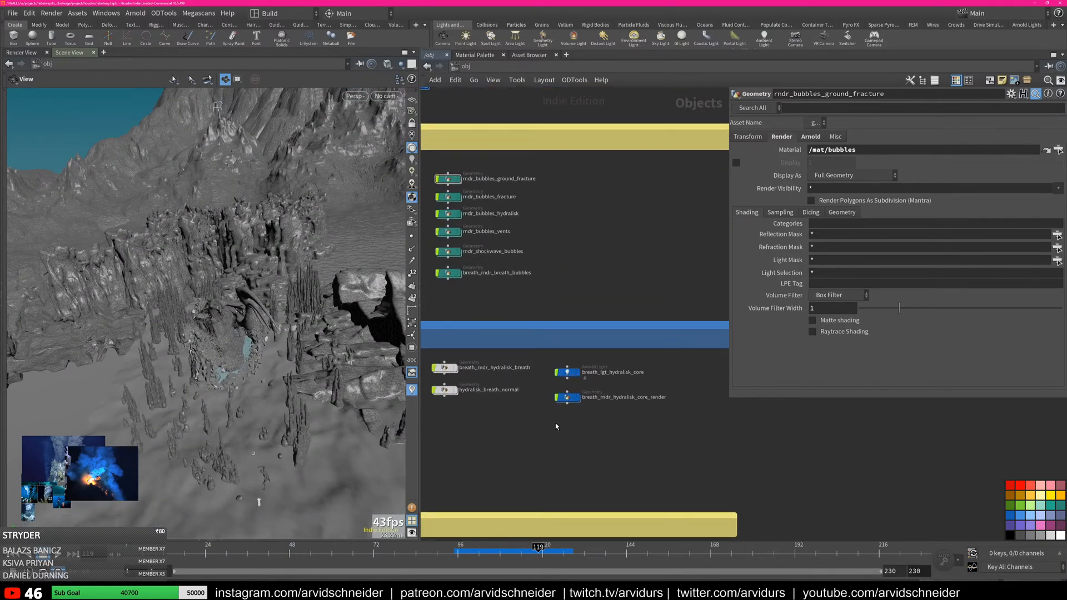
alt+drag(1066, 340, 463, 294)
alt+right_drag(584, 347, 771, 422)
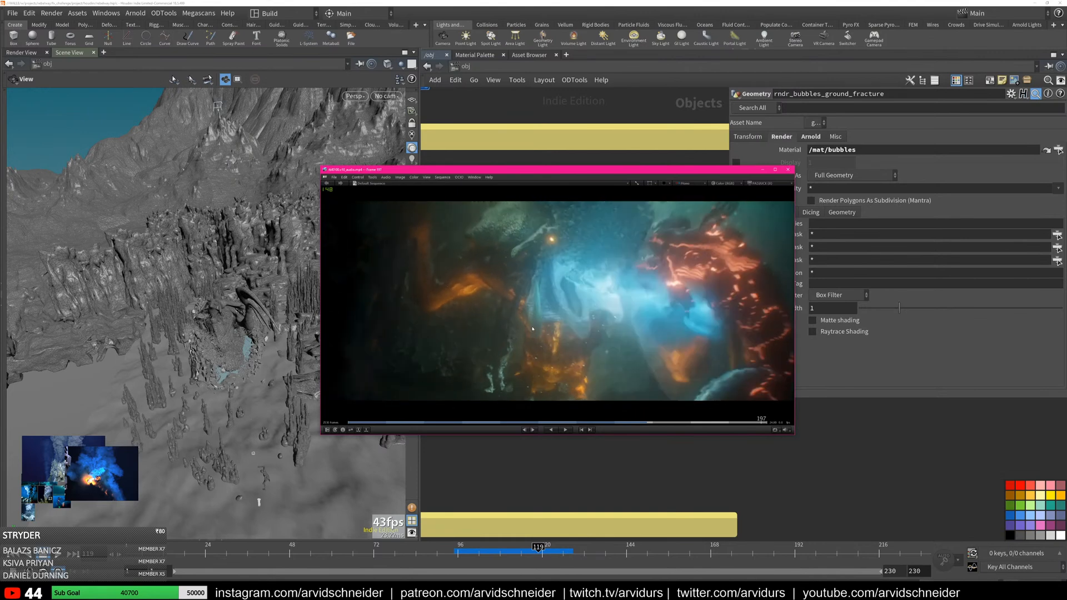
drag(794, 166, 1066, 169)
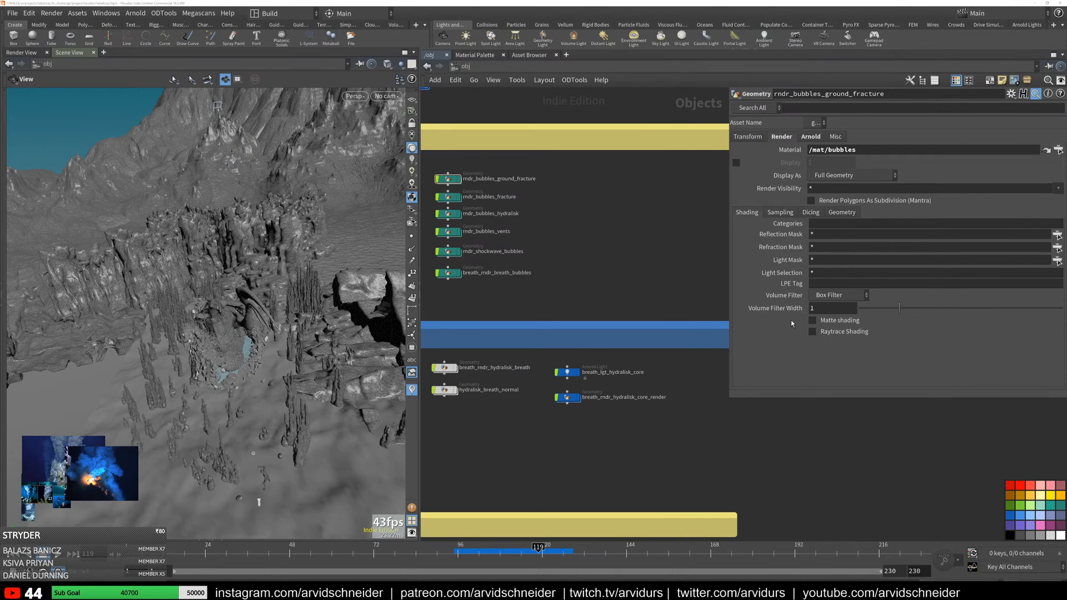
Open the hydralisk_breath object in the Hydra breath section
click(639, 439)
middle_drag(529, 444, 674, 442)
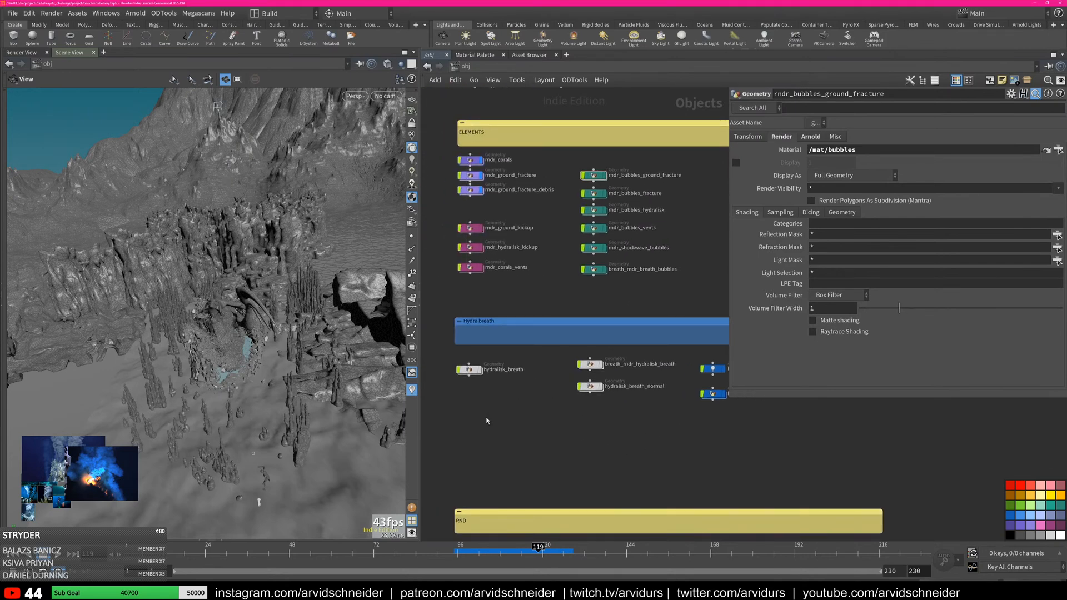
scroll(501, 408, up, 4)
scroll(498, 390, down, 2)
double_click(517, 345)
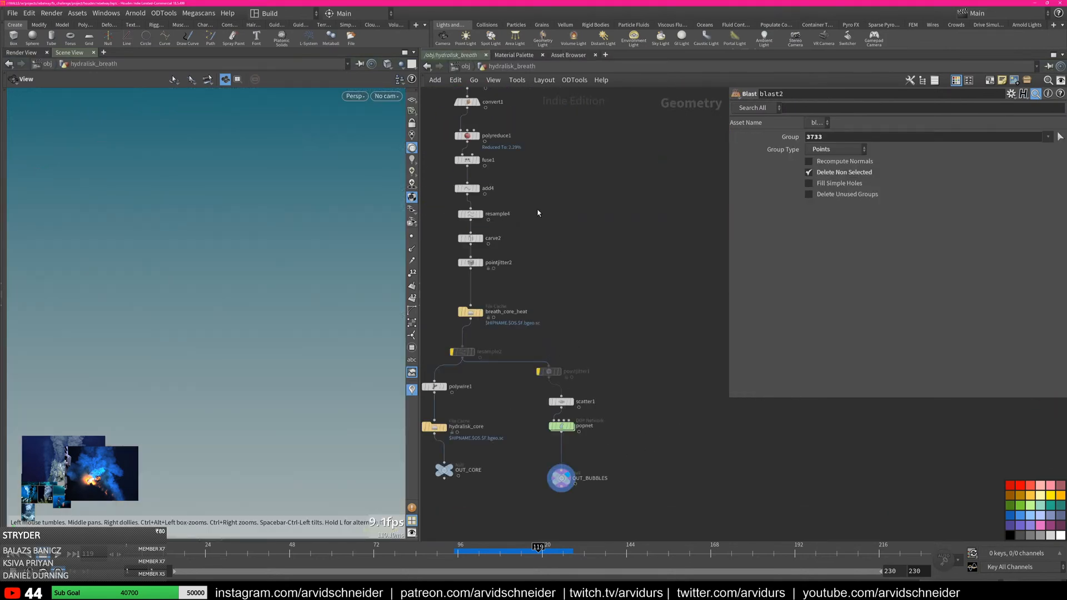
Find the object merge at the start of the hydralisk_breath network, display it and inspect the low-resolution hydralisk mesh
middle_drag(542, 213, 586, 353)
scroll(600, 365, down, 7)
middle_drag(674, 380, 614, 450)
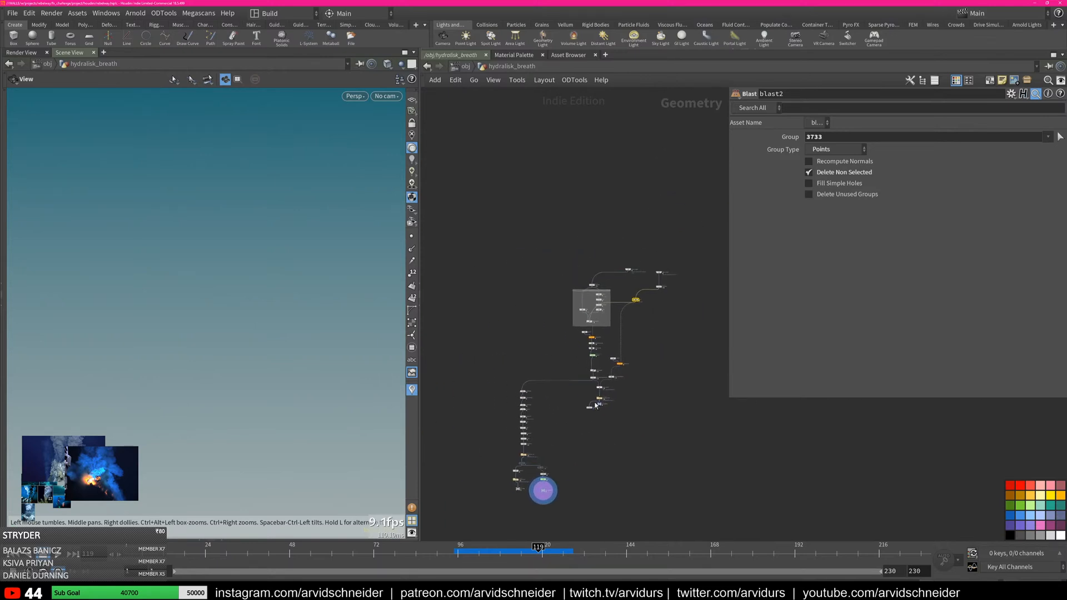
scroll(644, 325, up, 8)
key(f)
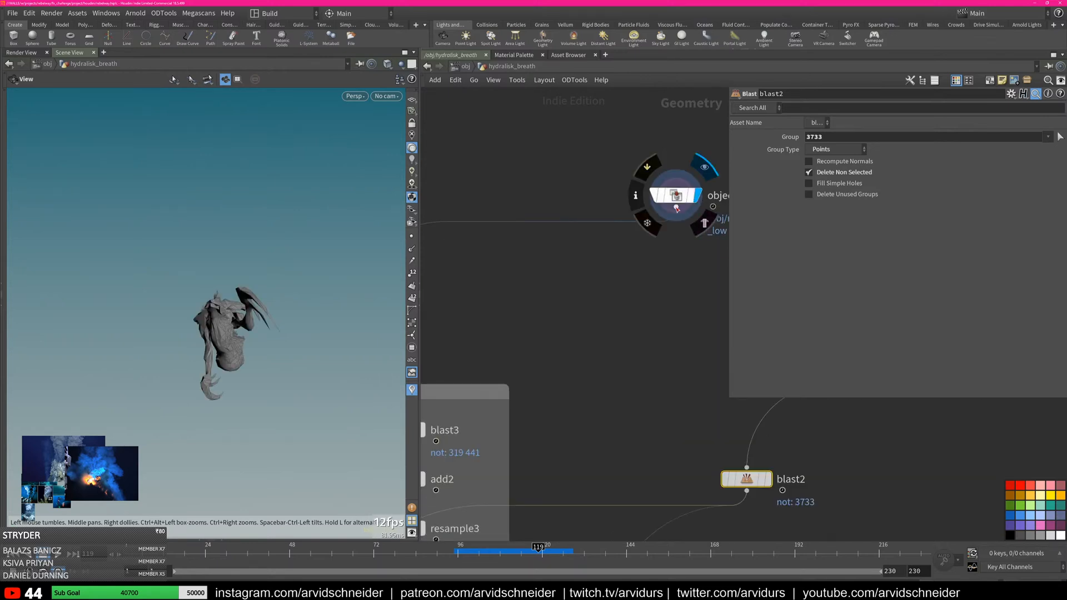
drag(251, 323, 306, 309)
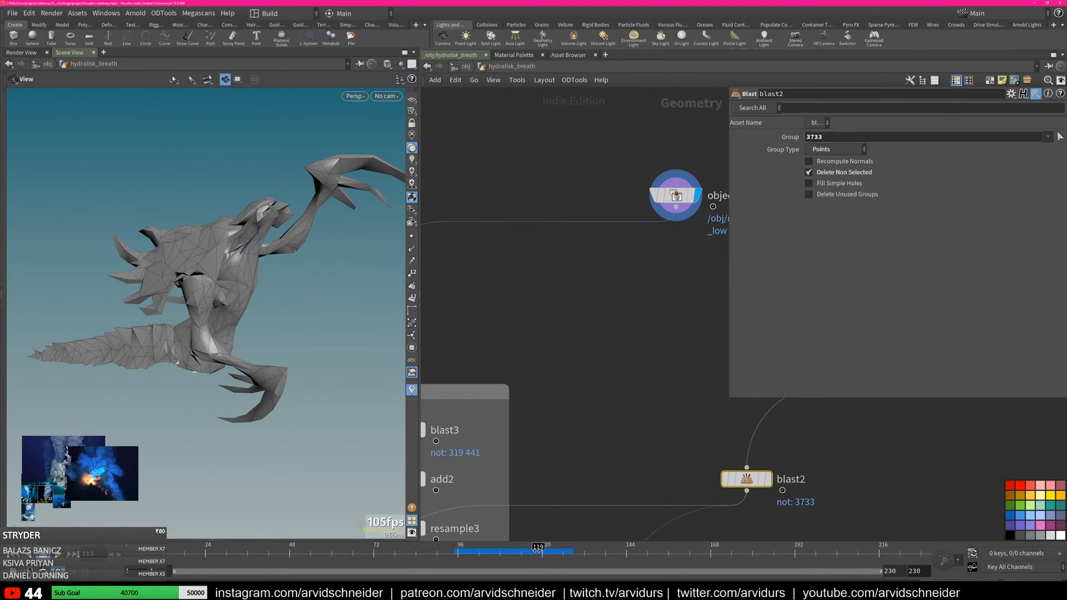
Move to frame 129, display timeblend3 and the blast5 node of the calculate direction box, and show the point markers
scroll(609, 295, down, 6)
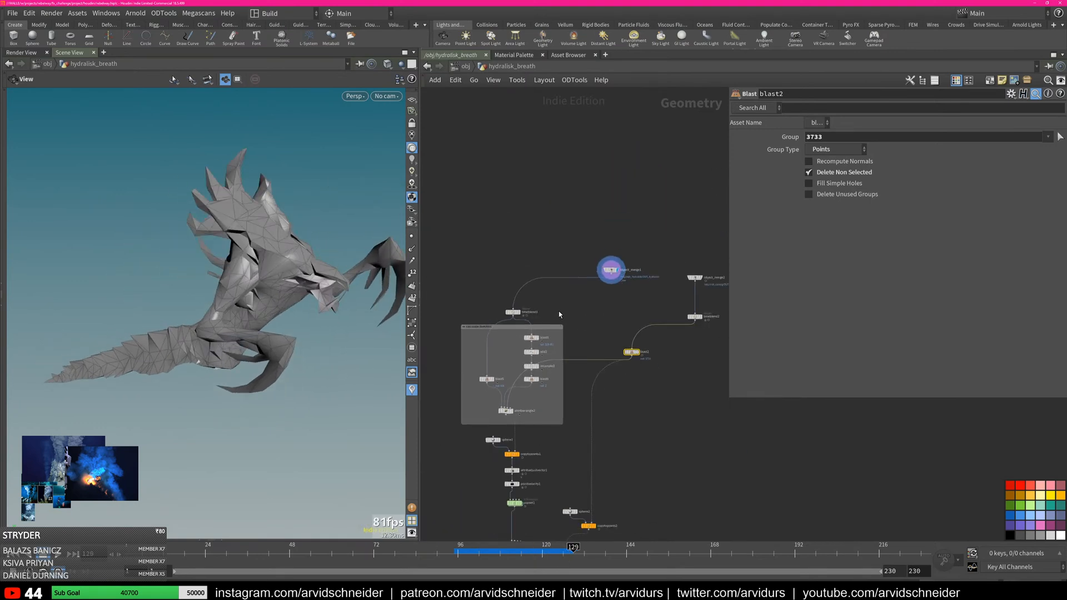
scroll(561, 311, up, 4)
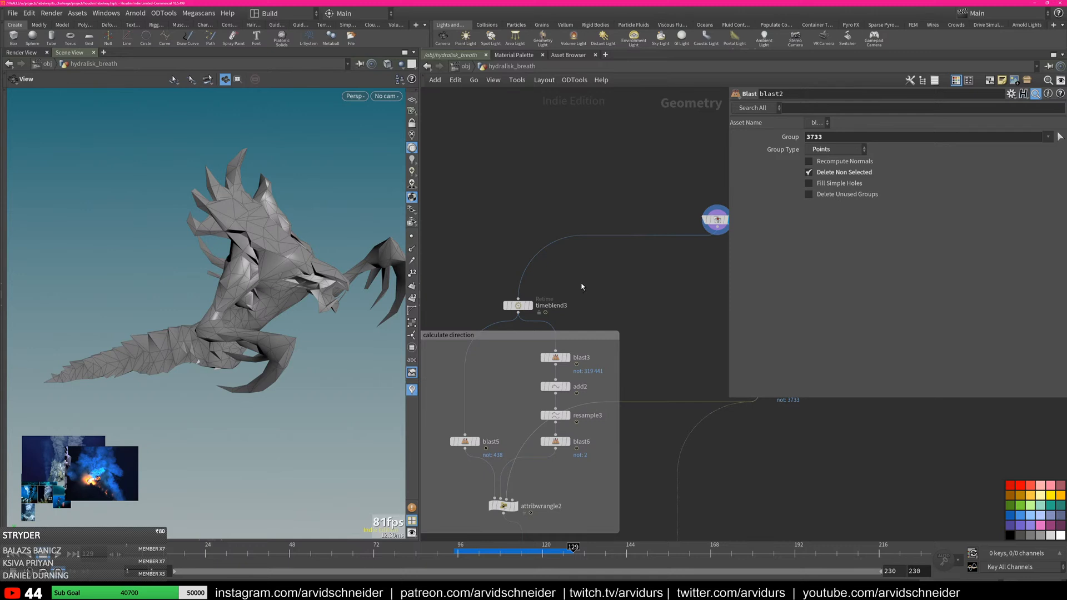
middle_drag(573, 283, 621, 266)
mouse_move(583, 296)
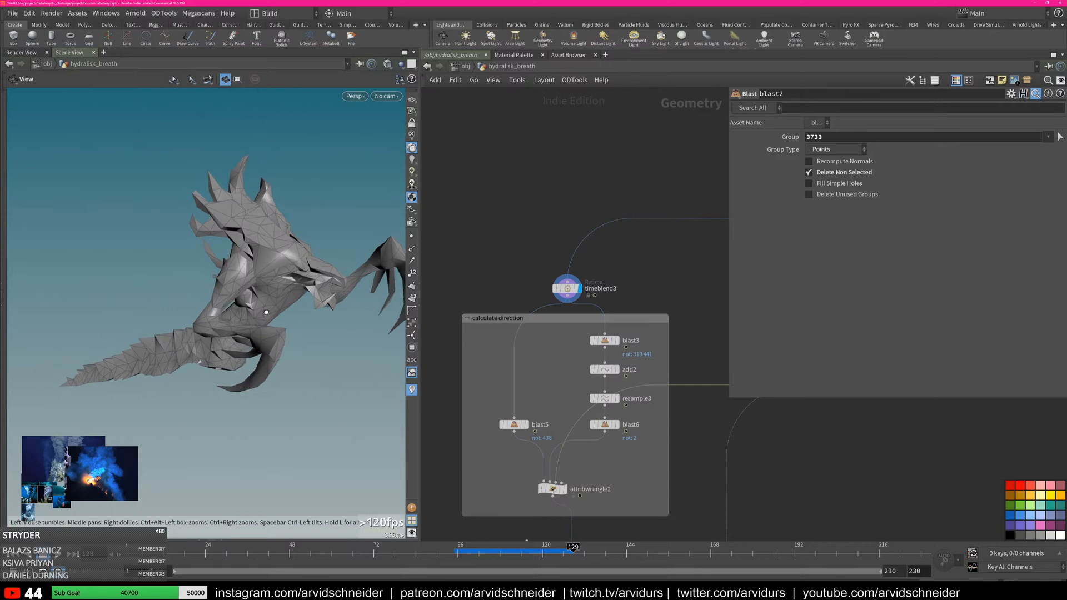
click(528, 426)
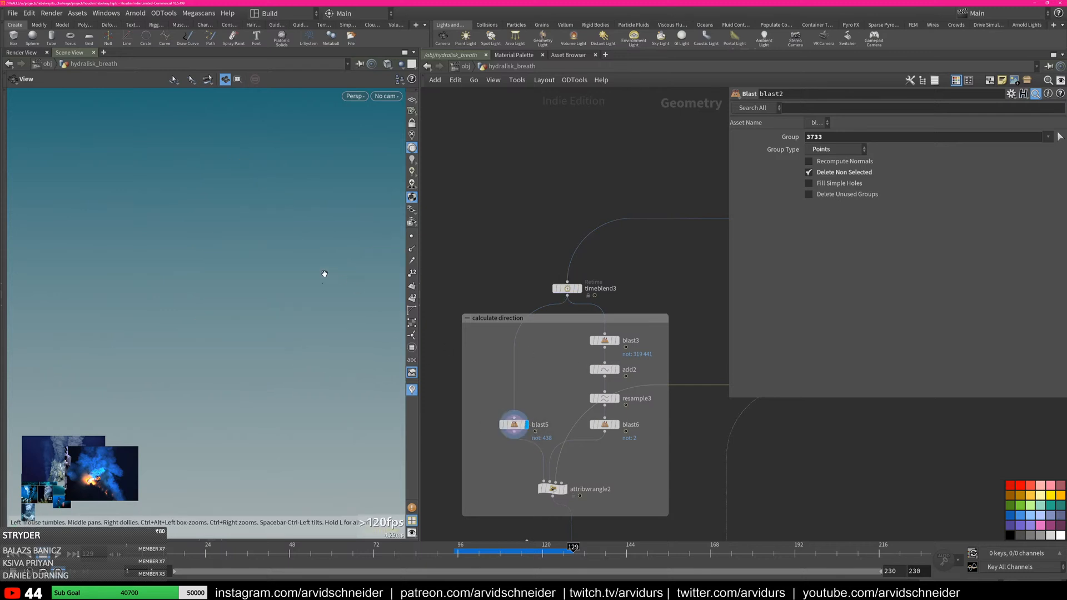
click(412, 236)
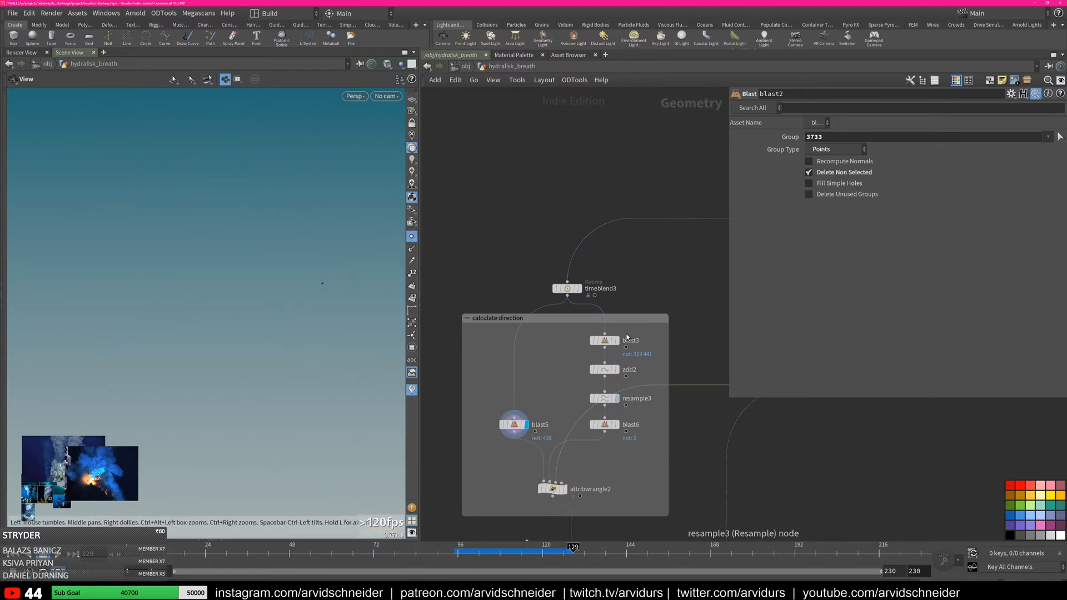
Display blast3 in the calculate direction box and review attribwrangle2's direction blend code
click(616, 340)
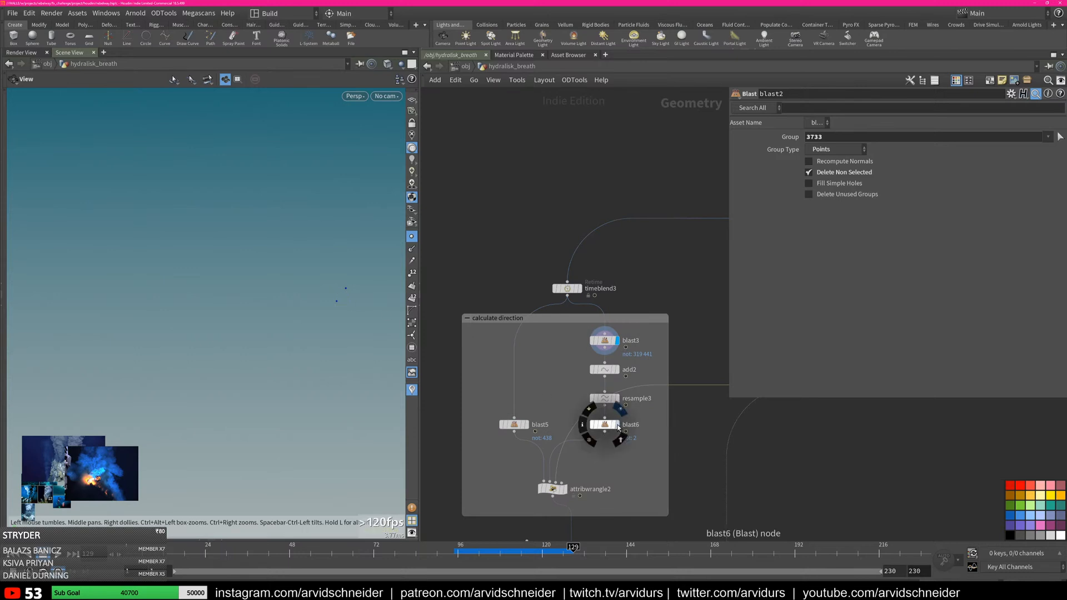
click(555, 491)
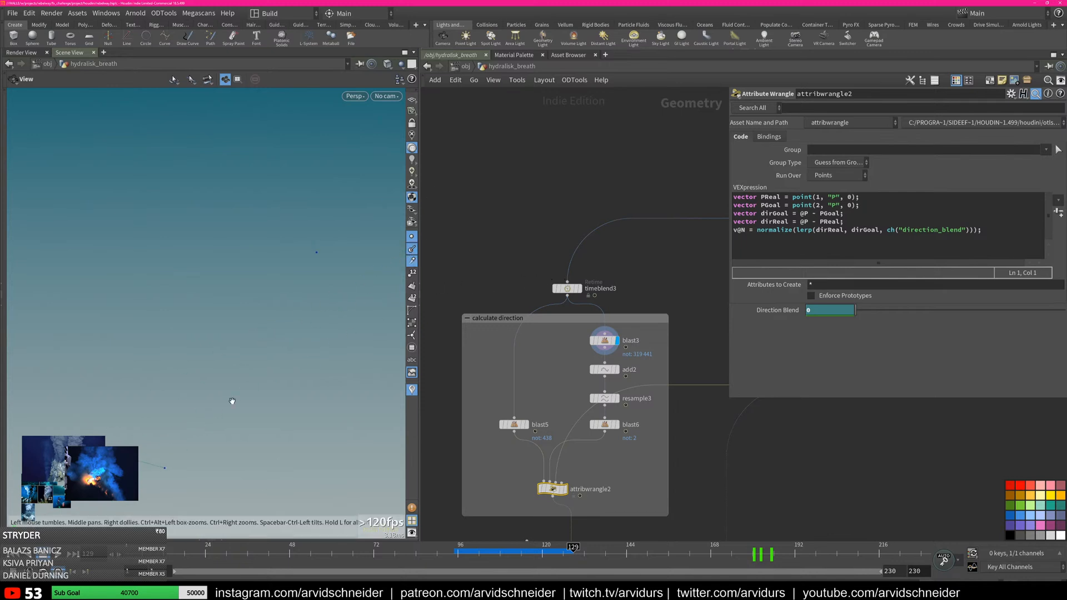
right_drag(287, 390, 161, 404)
middle_drag(705, 448, 605, 371)
scroll(605, 371, down, 2)
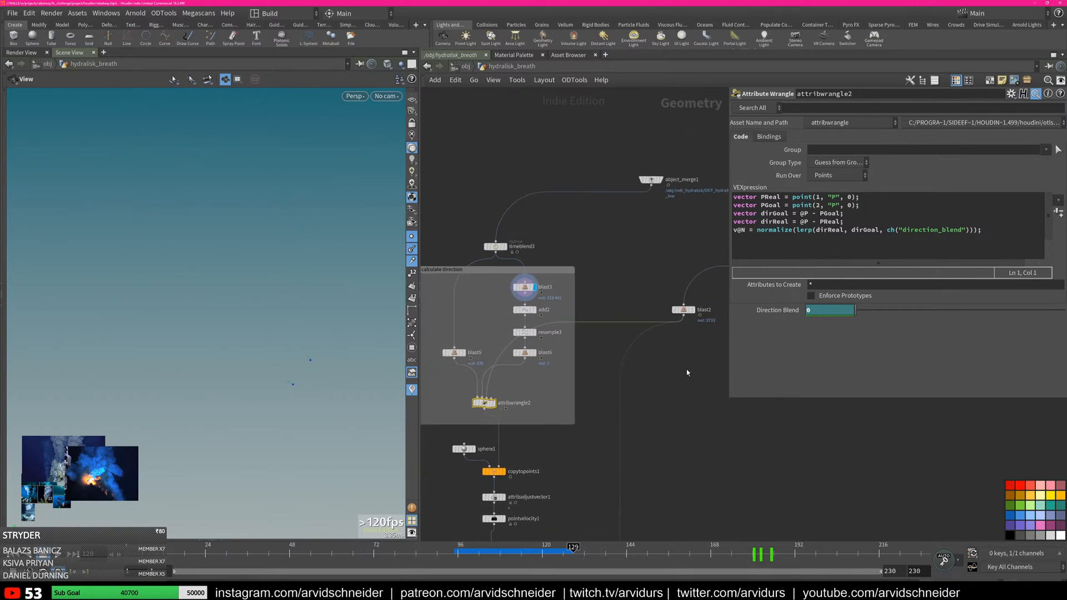
Display timeblend2 on the cyborg branch, hide the point markers and display the single point kept by blast2
middle_drag(694, 274, 494, 290)
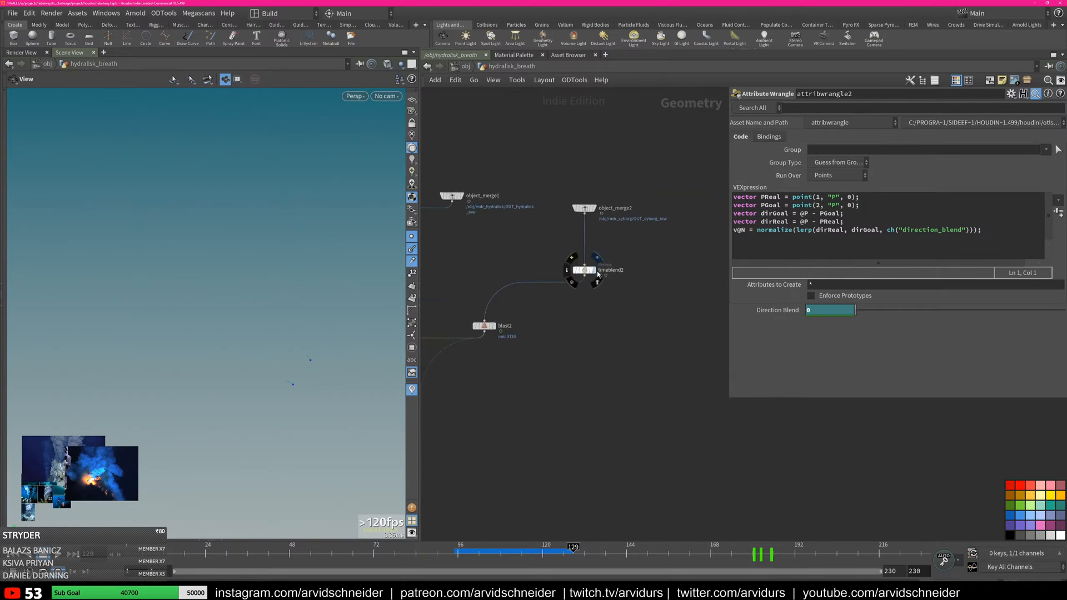
click(594, 270)
key(space+g)
right_drag(272, 348, 185, 337)
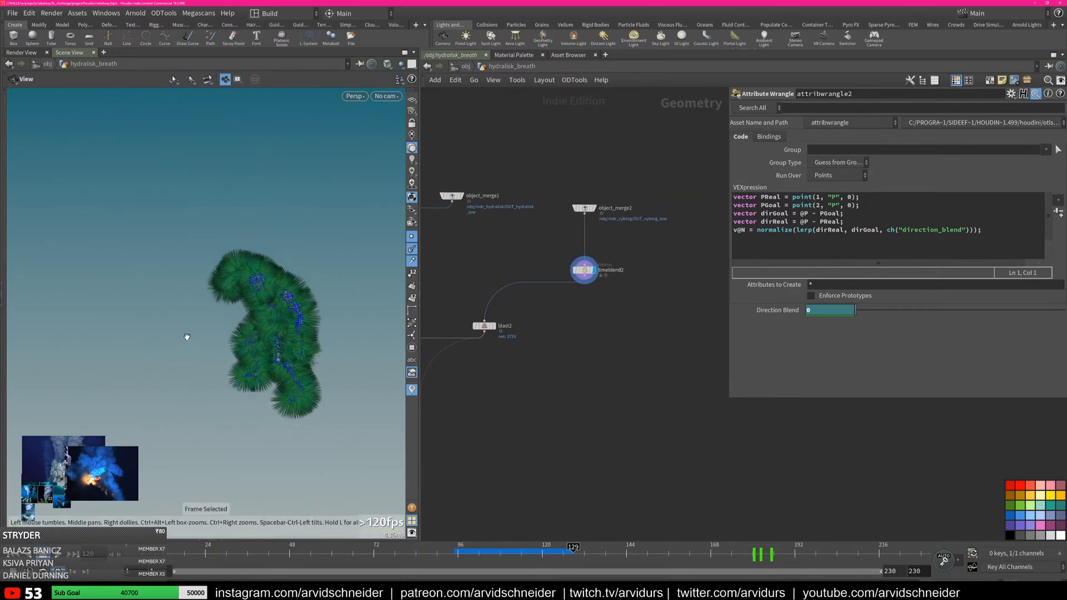
click(412, 237)
click(493, 325)
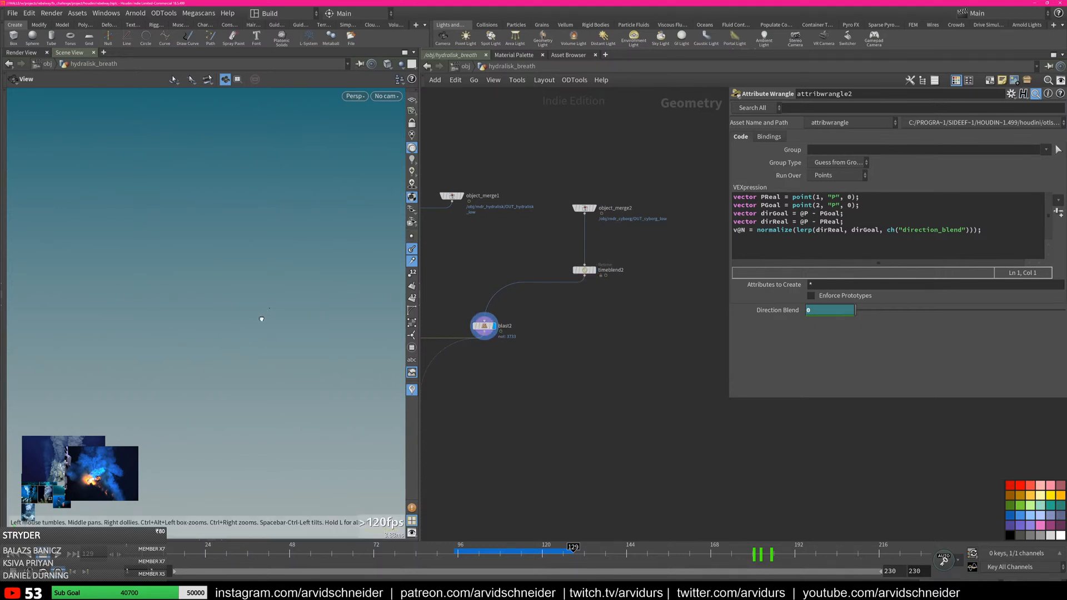
Display attribwrangle2, copytopoints1 and pointvelocity1 in turn and inspect the emission source's velocity trails up close
middle_drag(546, 360, 759, 307)
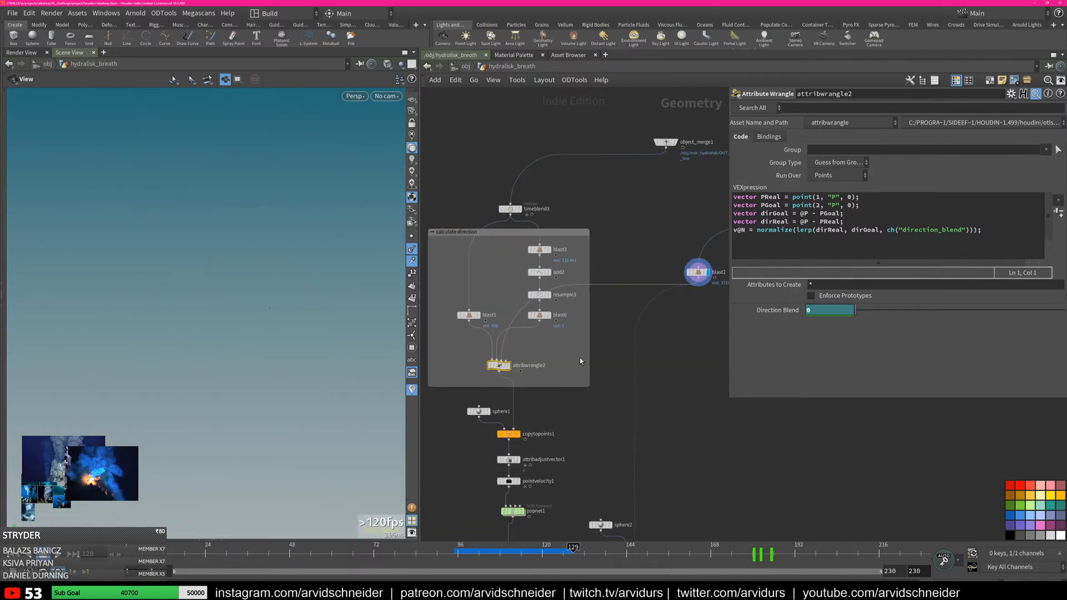
click(506, 365)
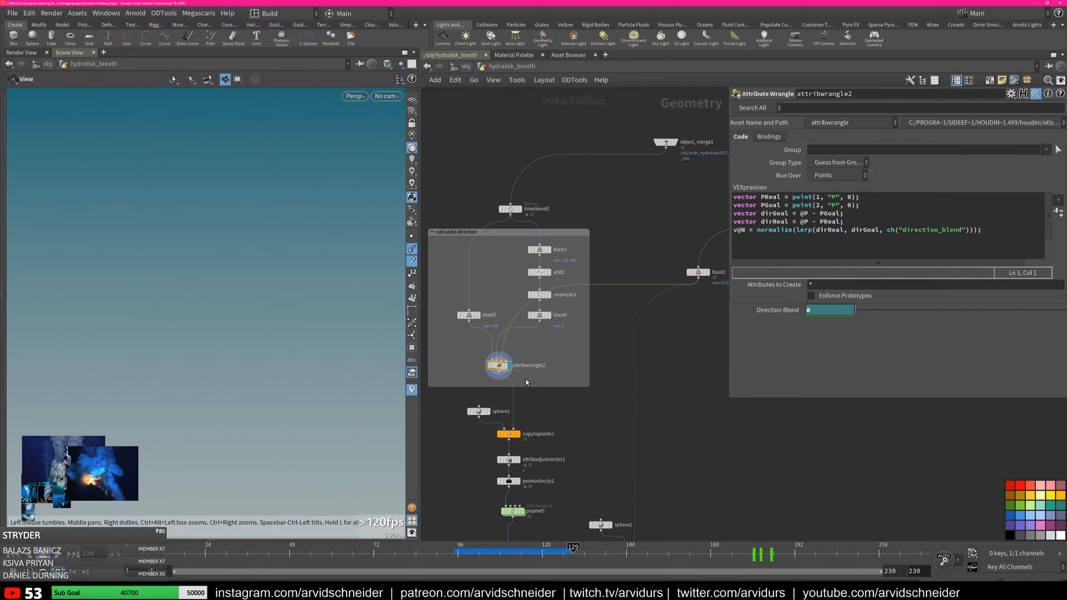
middle_drag(583, 352, 604, 283)
click(537, 365)
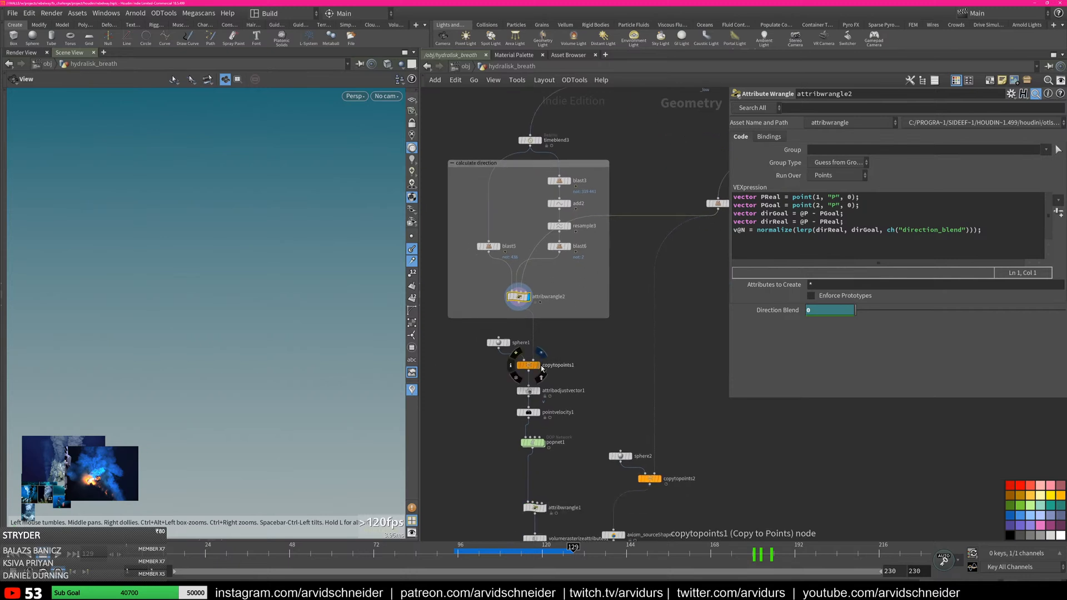
click(537, 413)
key(f)
right_drag(318, 363, 76, 433)
mouse_move(76, 432)
mouse_down()
mouse_move(326, 386)
mouse_move(302, 424)
mouse_move(177, 420)
mouse_move(367, 341)
mouse_up()
Template timeblend2 to overlay the cyborg mesh, move to frame 189 and compare it with the velocity trails
middle_drag(670, 261, 493, 298)
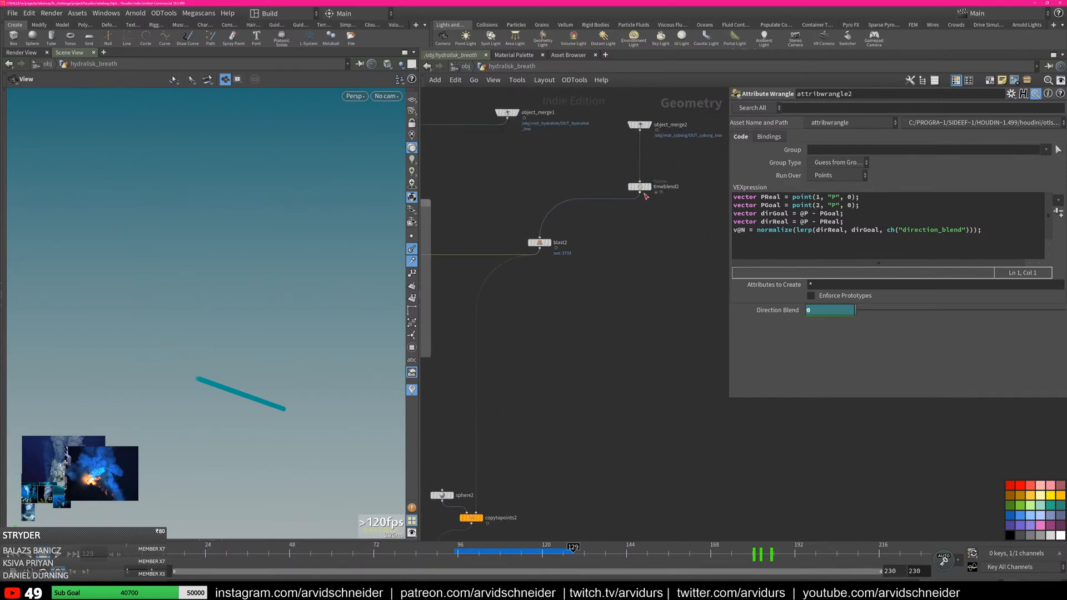
drag(293, 367, 347, 396)
drag(553, 546, 751, 538)
drag(278, 402, 261, 385)
mouse_move(782, 556)
mouse_down()
mouse_move(751, 557)
mouse_move(784, 563)
mouse_up()
drag(373, 452, 342, 457)
middle_drag(343, 457, 302, 348)
drag(302, 348, 295, 360)
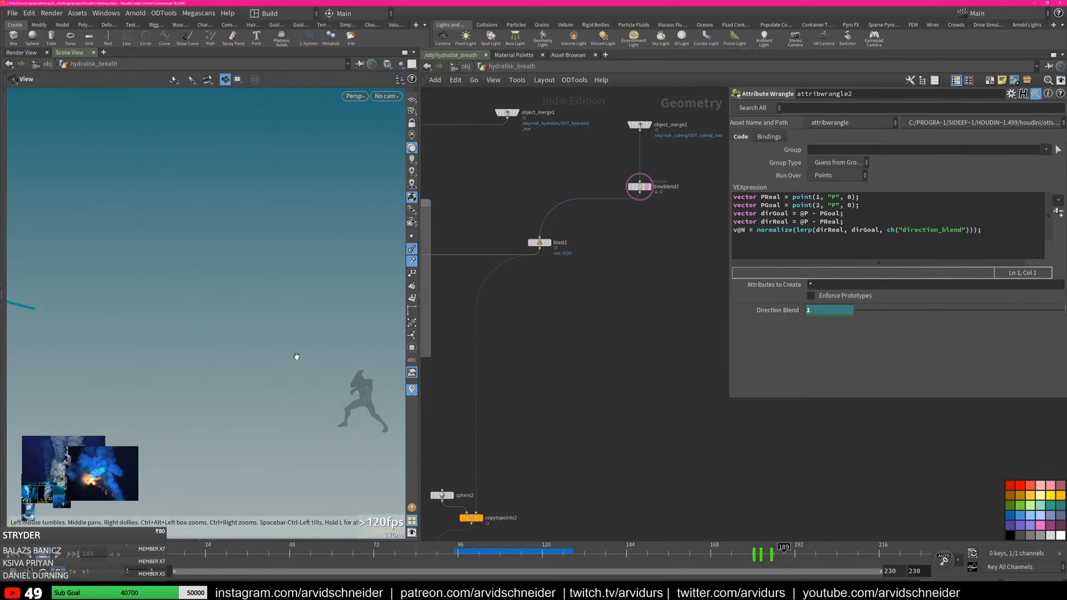
Display popnet1 to inspect the emitted particle stream and hide the point trails
middle_drag(547, 370, 722, 347)
middle_drag(557, 366, 623, 326)
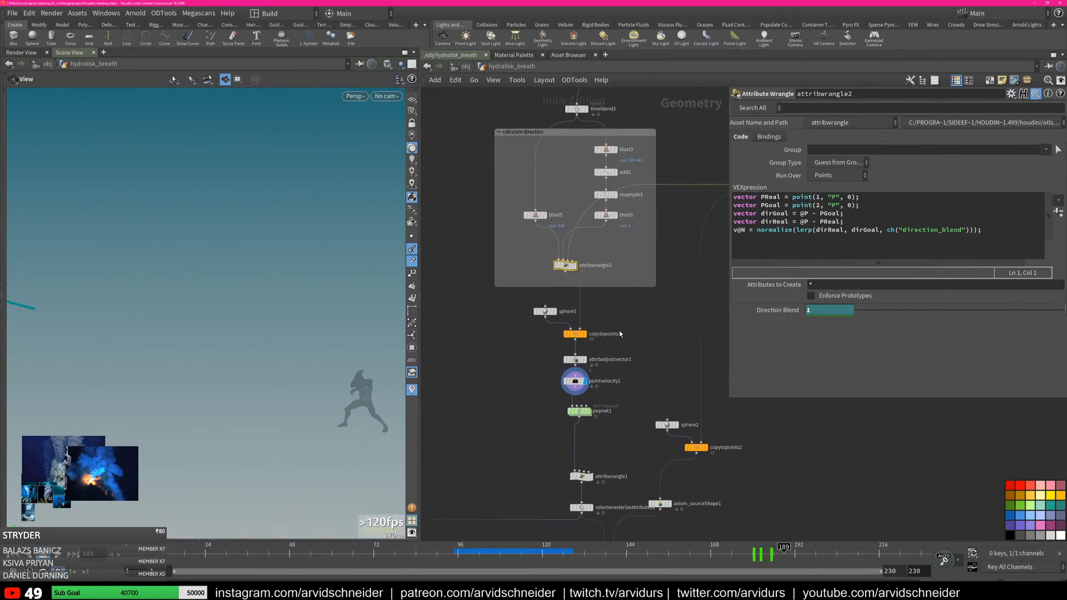
click(589, 411)
middle_drag(199, 367, 252, 371)
drag(381, 265, 302, 278)
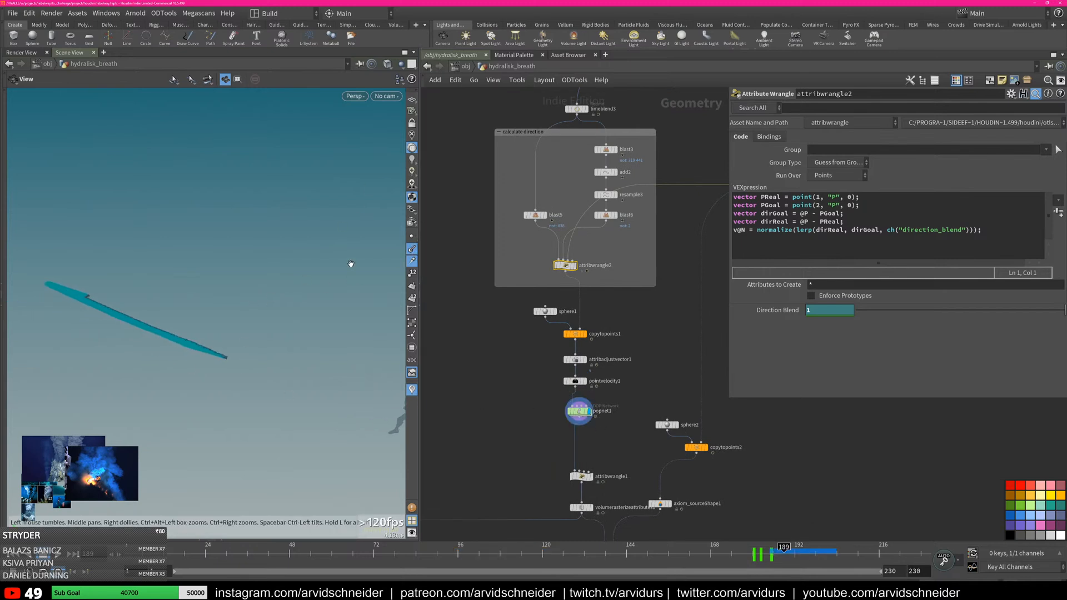
click(412, 261)
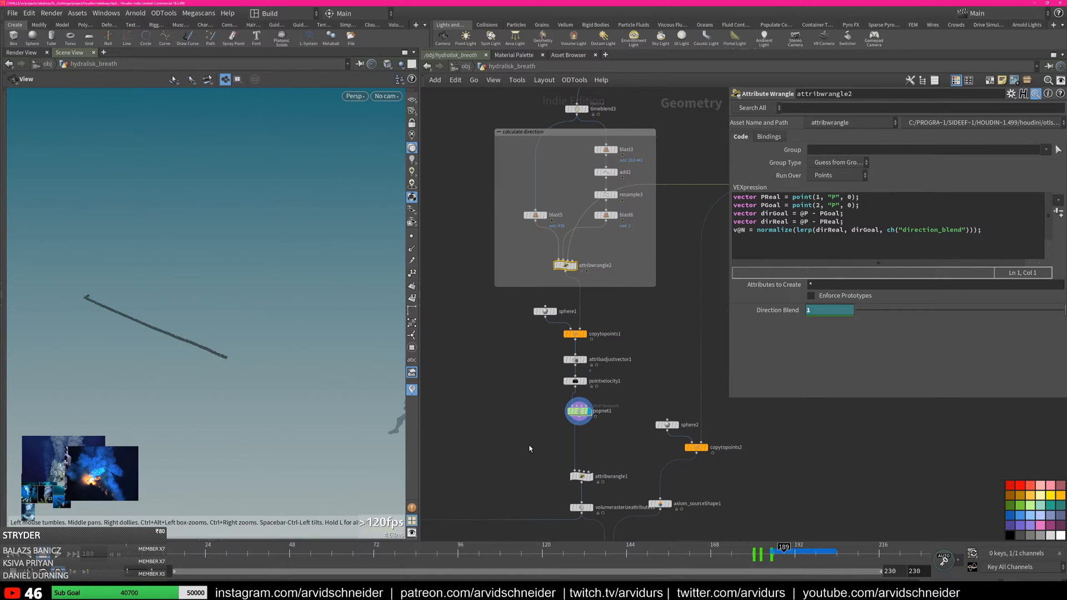
Scrub the timeline to review the particle stream hitting the cyborg from another angle, stopping at frame 195
drag(751, 564, 808, 561)
mouse_move(302, 476)
mouse_down()
mouse_move(173, 407)
mouse_move(139, 405)
mouse_up()
click(766, 552)
drag(766, 553, 843, 550)
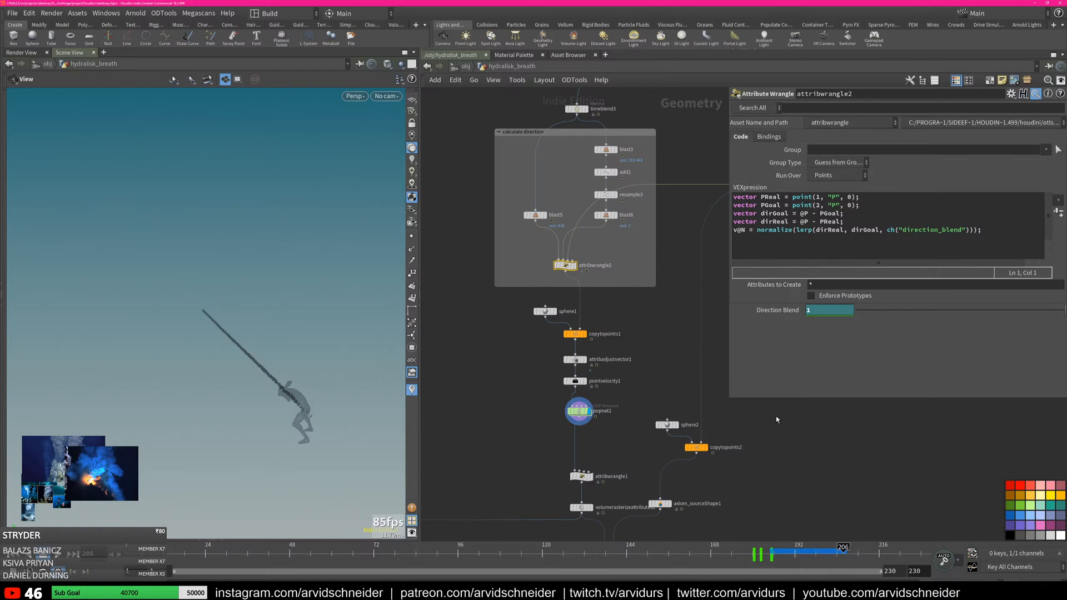
drag(739, 553, 806, 556)
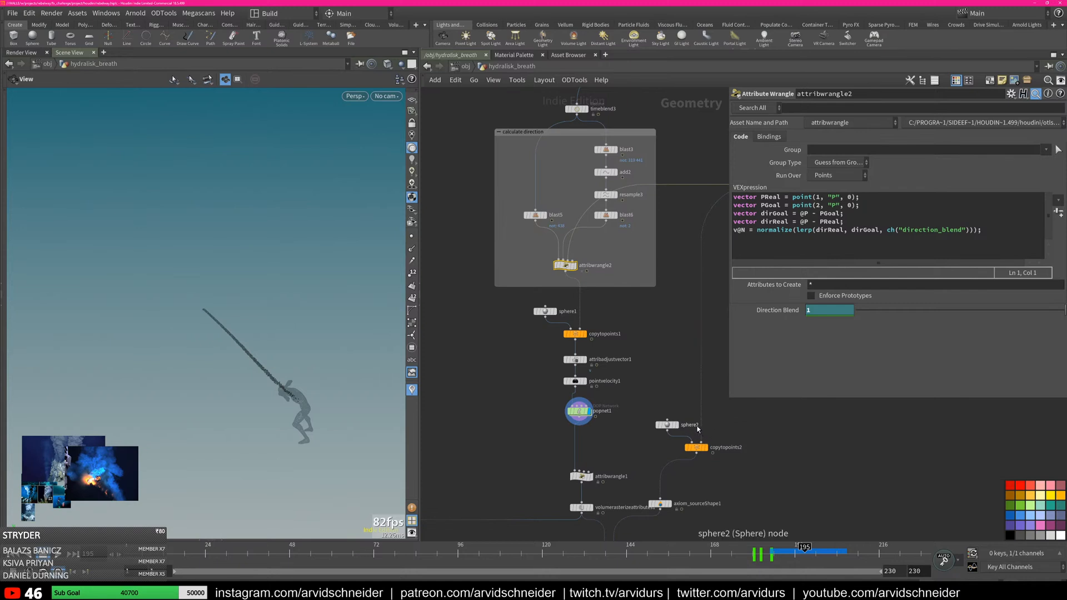
Display copytopoints2 to inspect the sphere copied onto the blast2 point, and scrub to frame 192
middle_drag(707, 490, 626, 409)
middle_drag(667, 305, 667, 266)
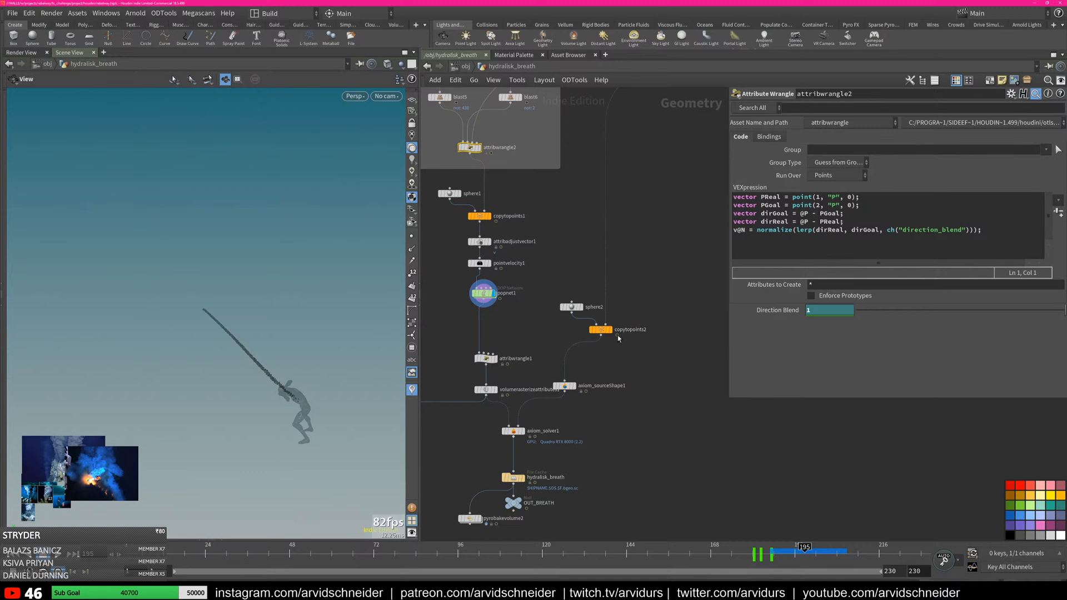
middle_drag(592, 380, 624, 350)
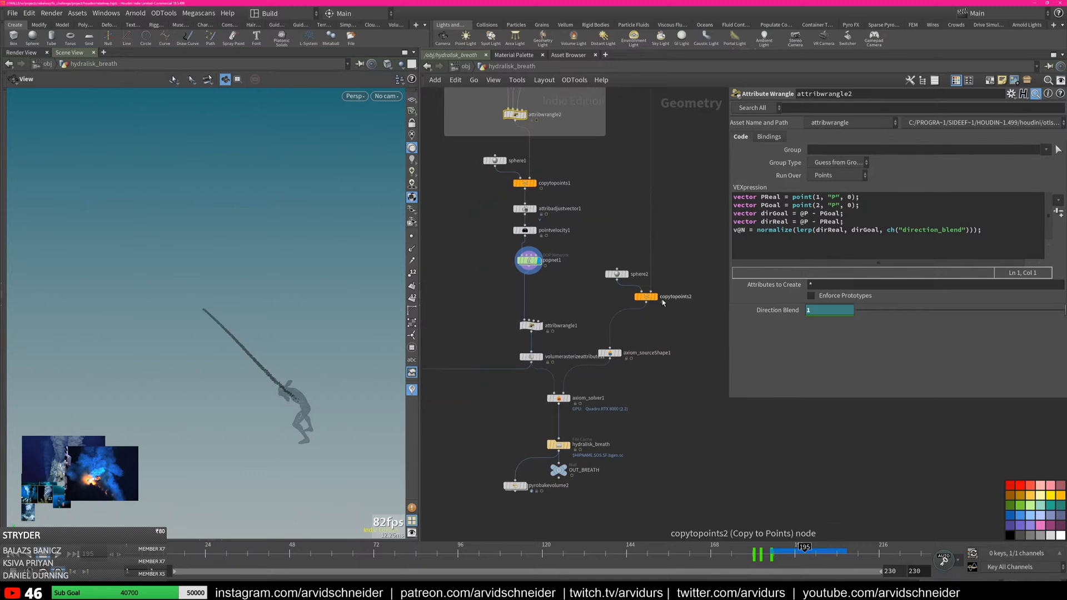
click(656, 297)
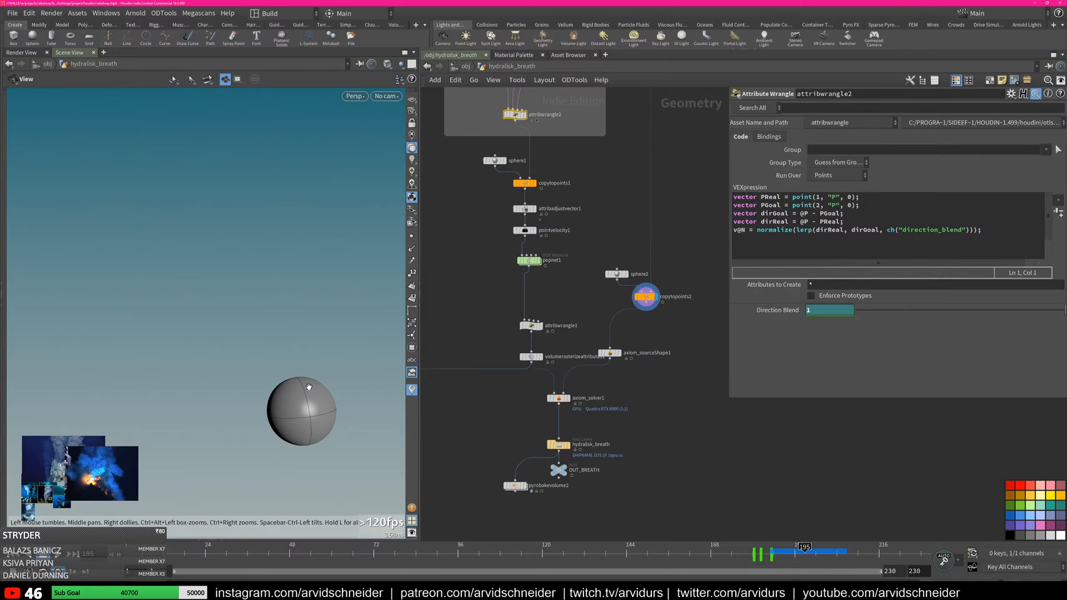
middle_drag(678, 240, 620, 379)
click(666, 160)
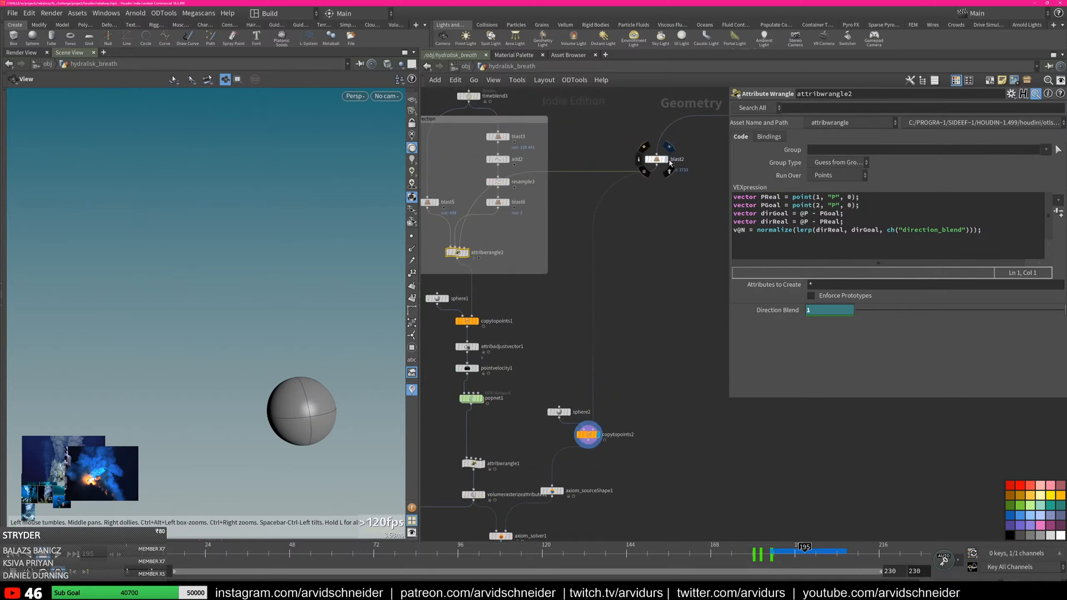
click(595, 435)
drag(846, 554, 795, 554)
Display attribwrangle1 and the rasterized volume from volumerasterizeattributes1
middle_drag(565, 528, 715, 384)
scroll(670, 420, up, 4)
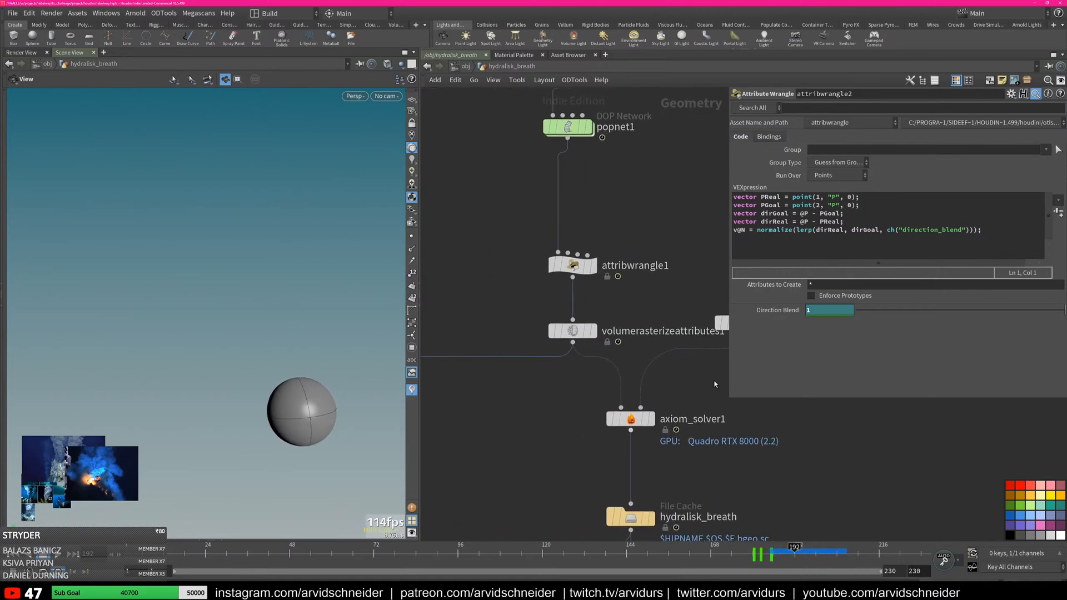
click(594, 265)
drag(242, 367, 285, 368)
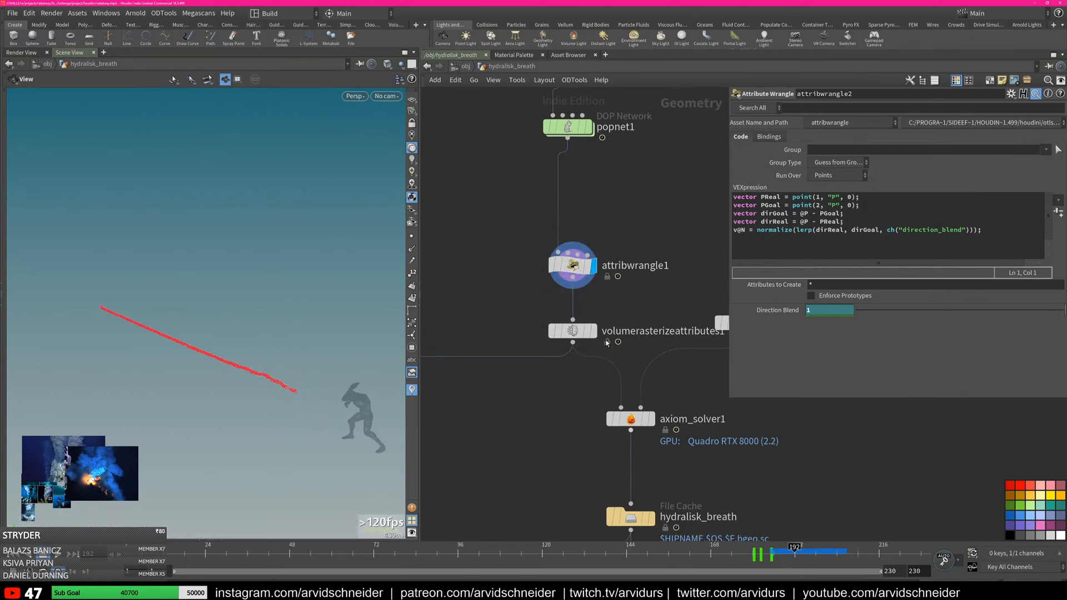
click(594, 331)
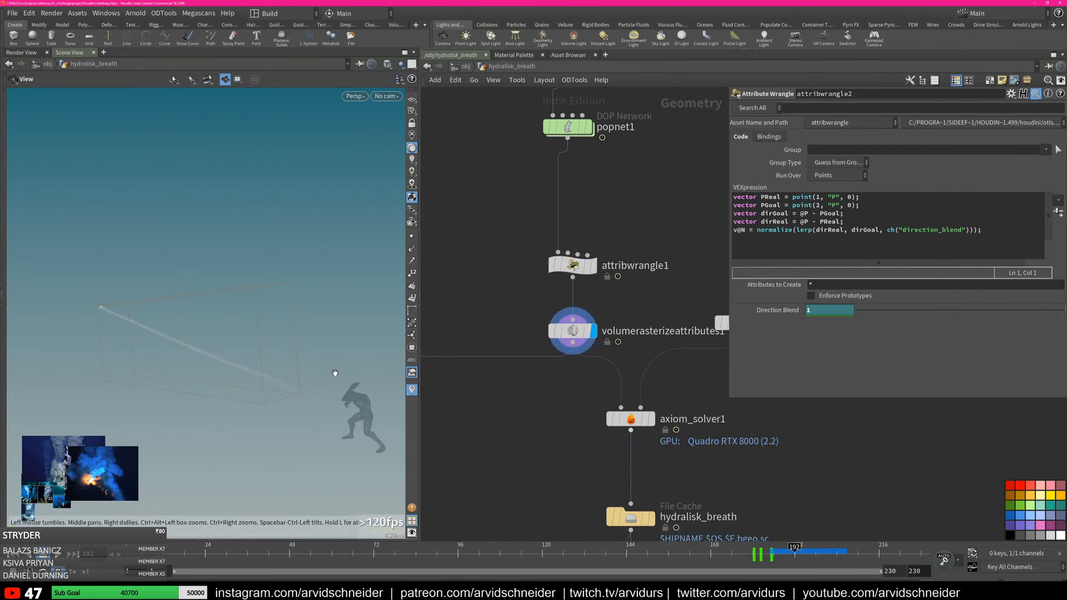
Select axiom_solver1 and review its main and simulation settings, including dissipation, buoyancy, disturbance and turbulence
middle_drag(515, 416, 611, 348)
scroll(612, 347, down, 4)
middle_drag(691, 369, 617, 358)
scroll(617, 357, up, 4)
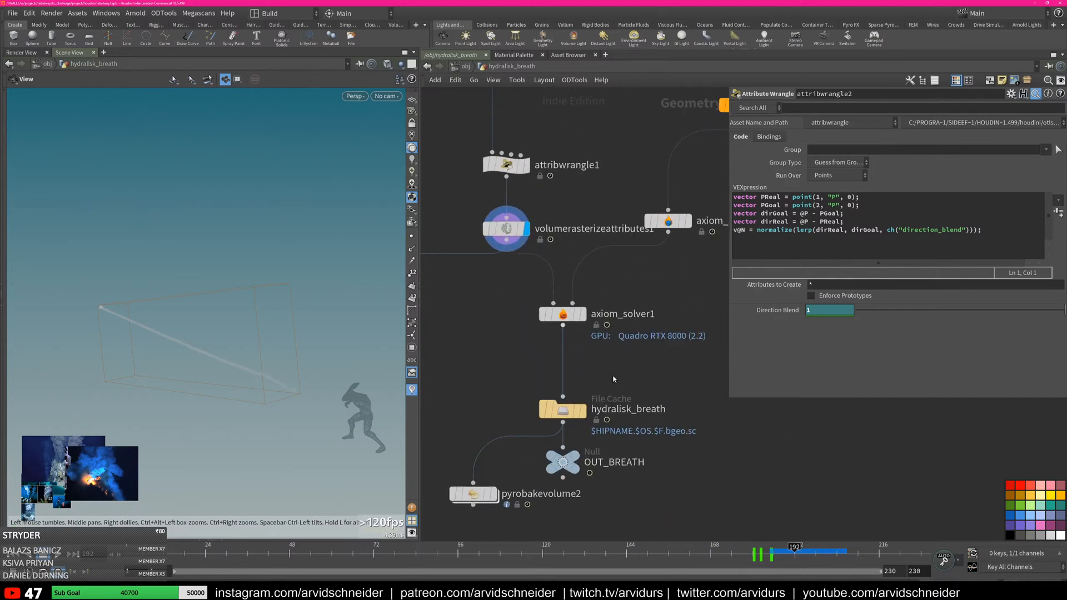
click(575, 315)
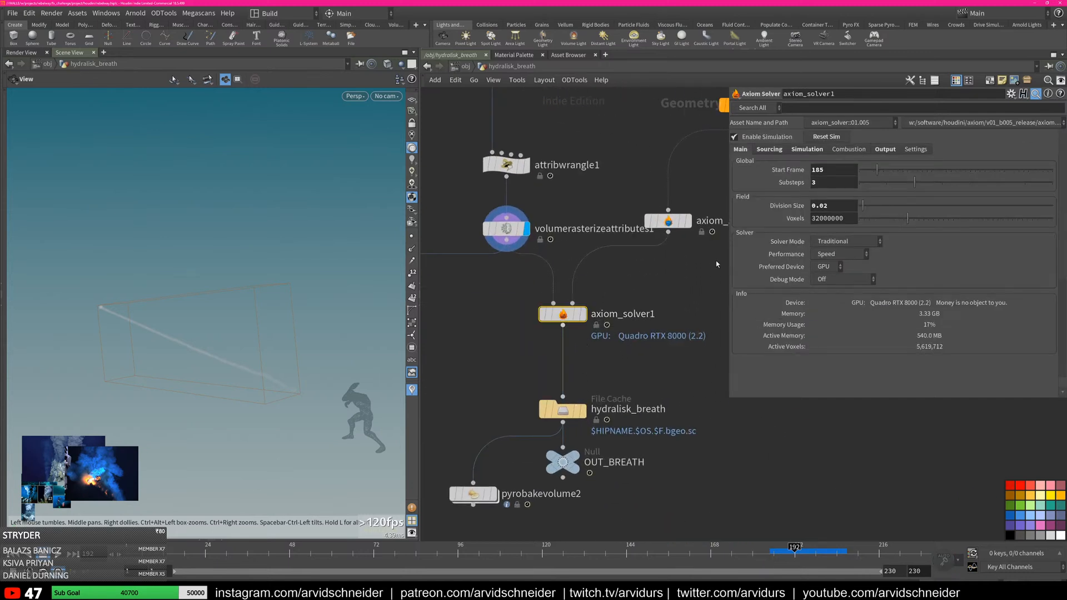
click(807, 150)
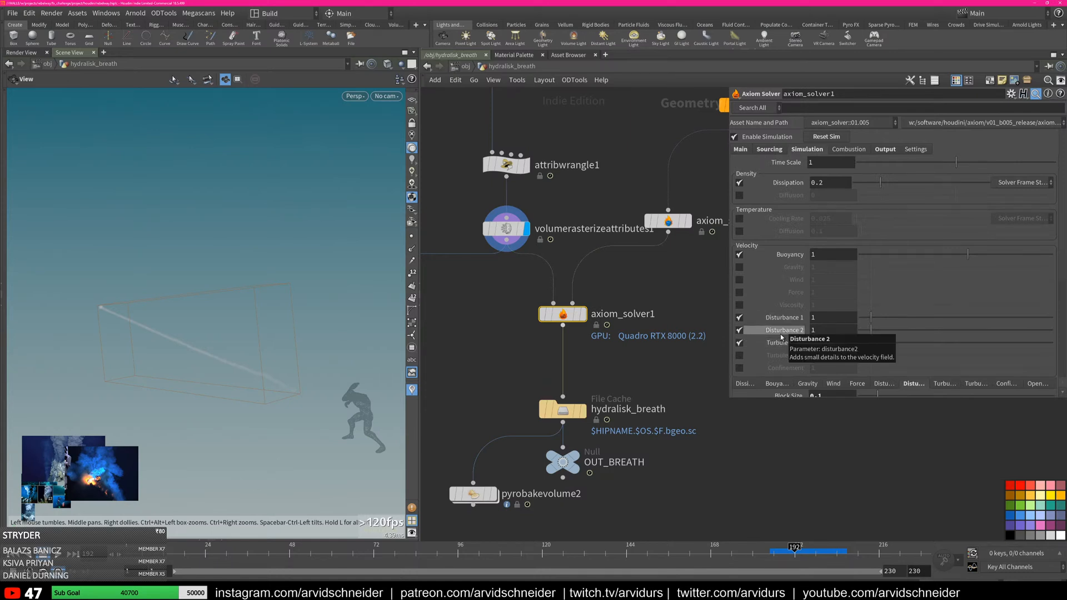
Display the hydralisk_breath cache and pyrobakevolume2, and switch the viewport to high quality lighting
click(583, 411)
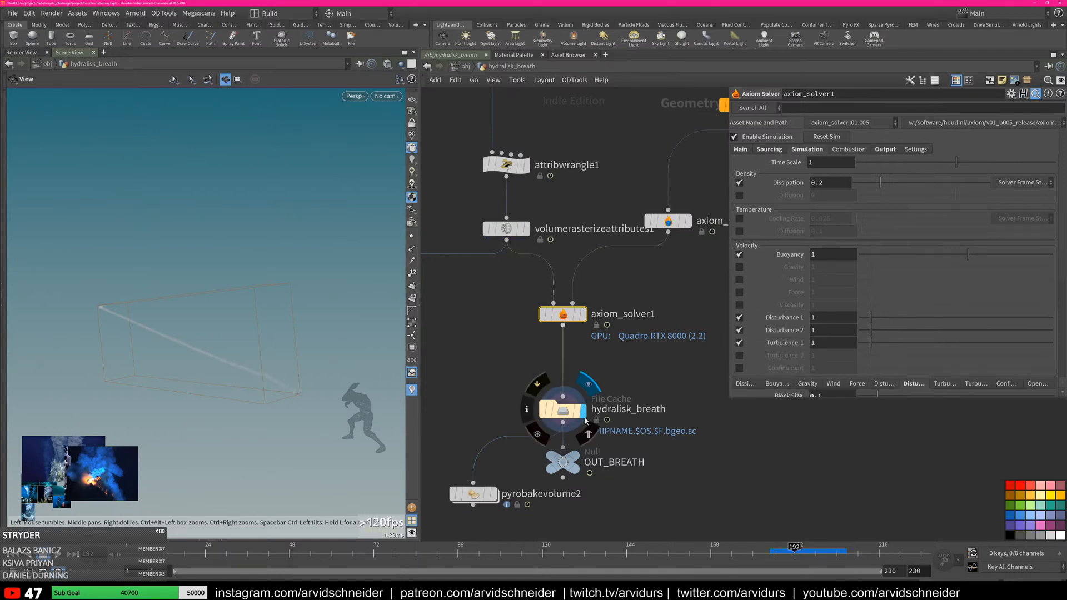
click(495, 495)
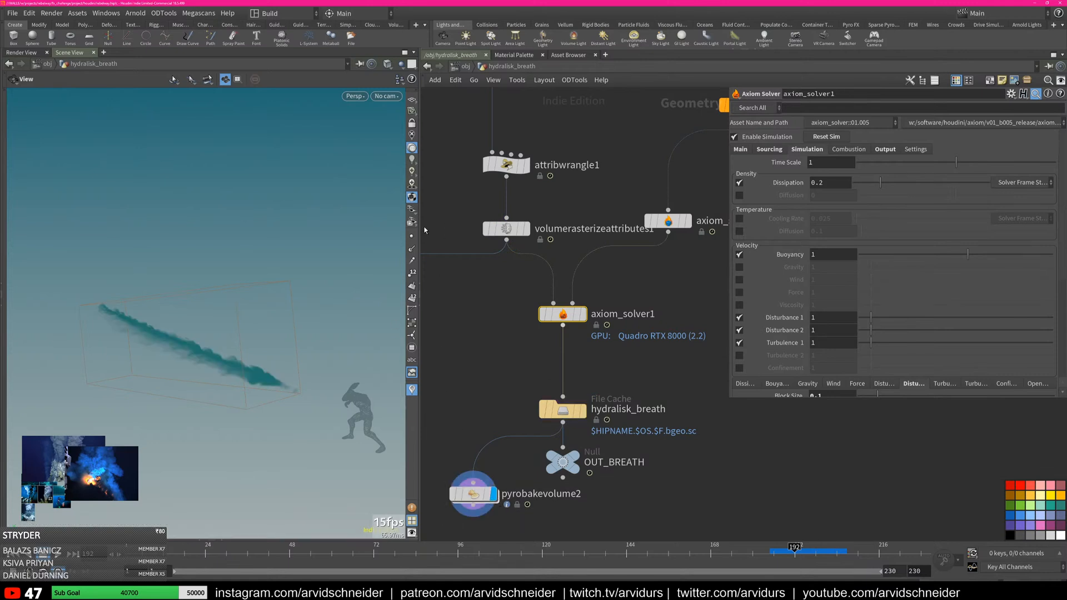
click(413, 160)
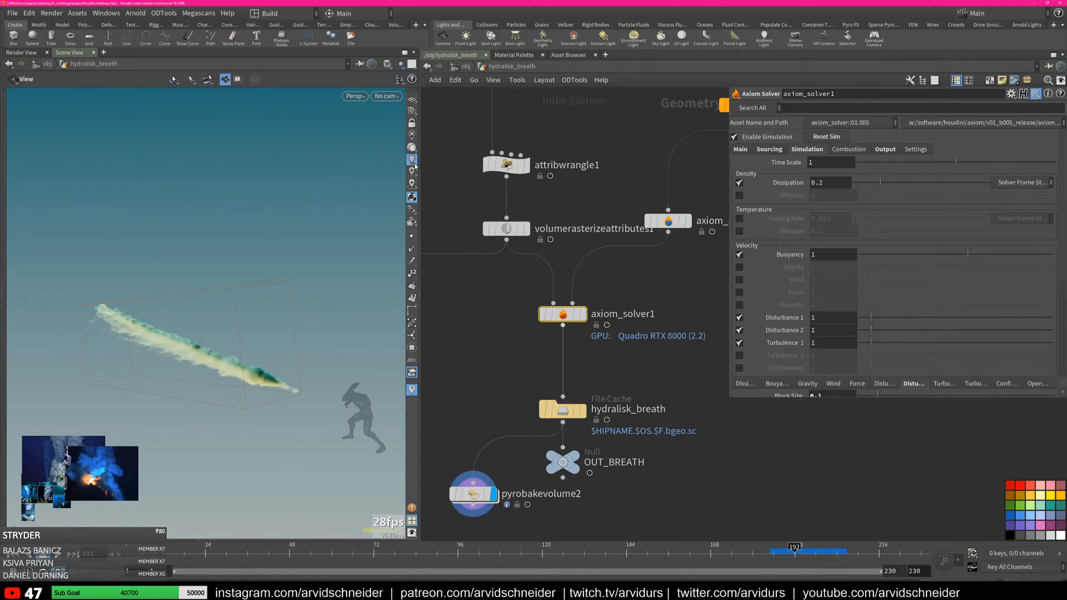
click(412, 173)
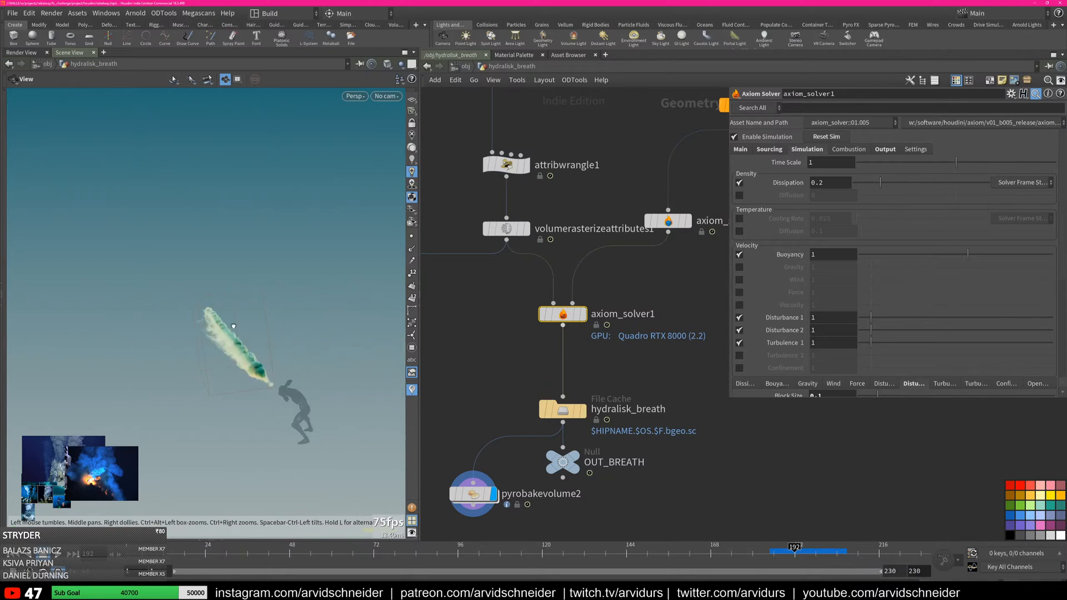
Scrub the cached breath simulation to frame 205 and inspect the smoke hitting the cyborg from different angles
drag(784, 550, 840, 552)
scroll(245, 371, up, 3)
middle_drag(258, 373, 205, 369)
scroll(207, 369, down, 3)
middle_drag(291, 393, 222, 375)
drag(239, 372, 294, 338)
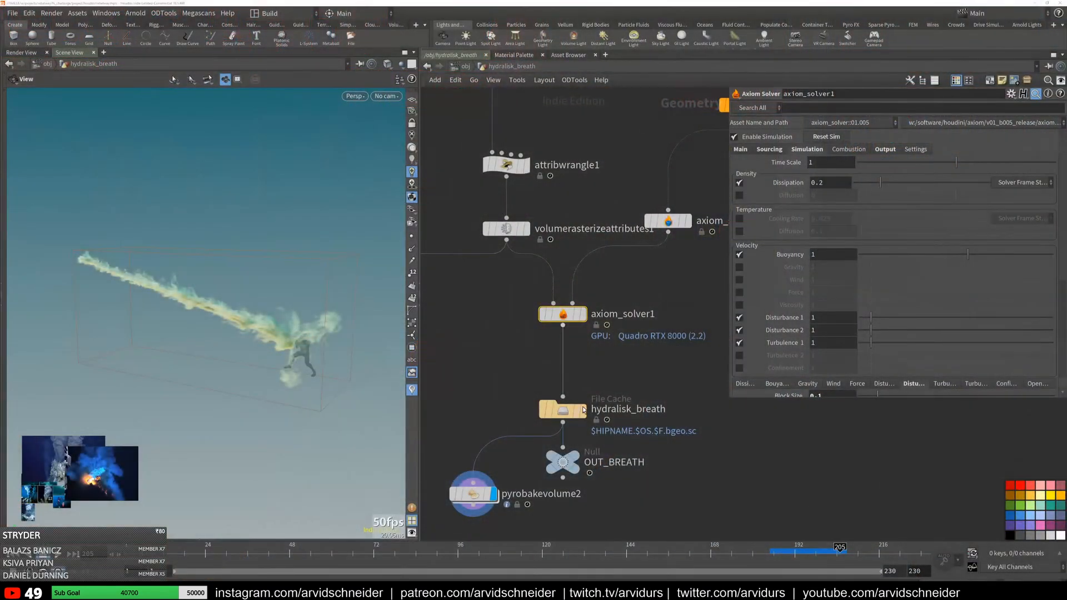
Find the separate VDB branch, display convertvdb1 and vdbsmoothsdf1, and inspect the converted breath stream
scroll(503, 356, down, 6)
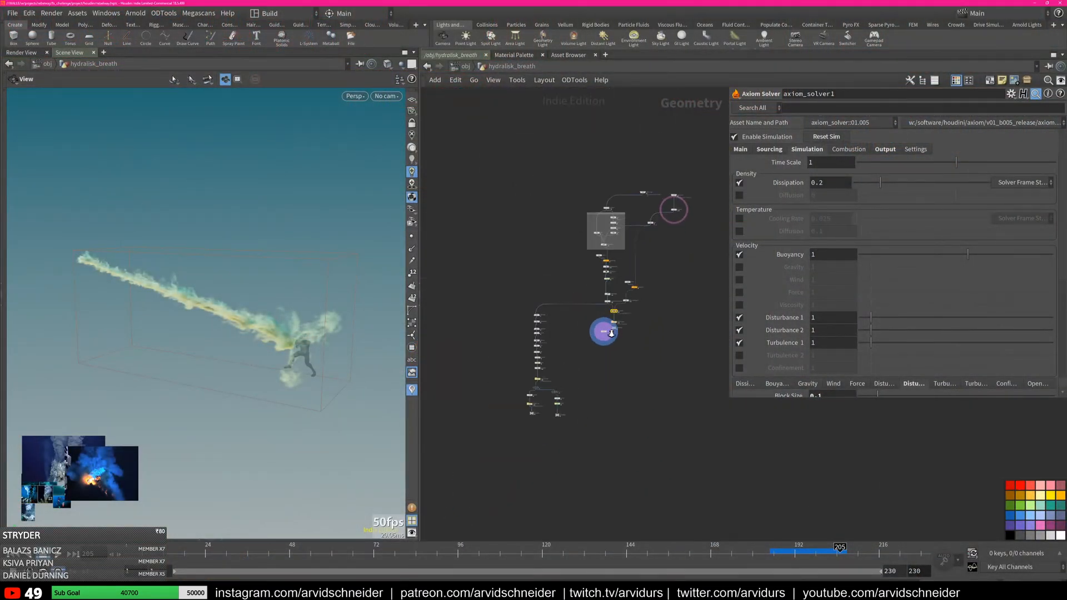
scroll(521, 313, up, 8)
click(503, 349)
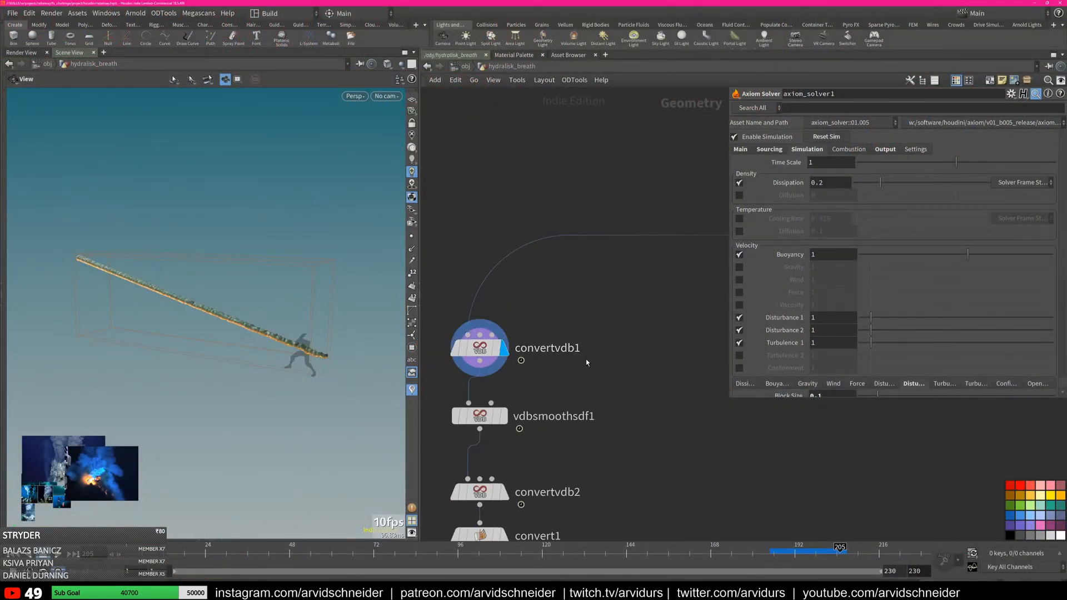
drag(306, 360, 262, 336)
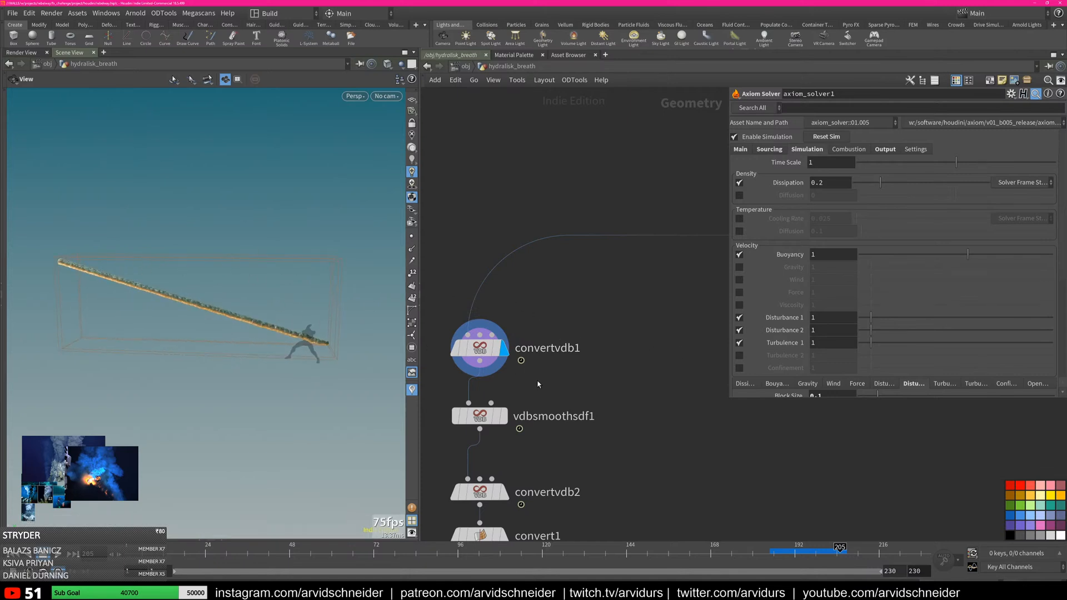
middle_drag(543, 415, 567, 224)
click(529, 229)
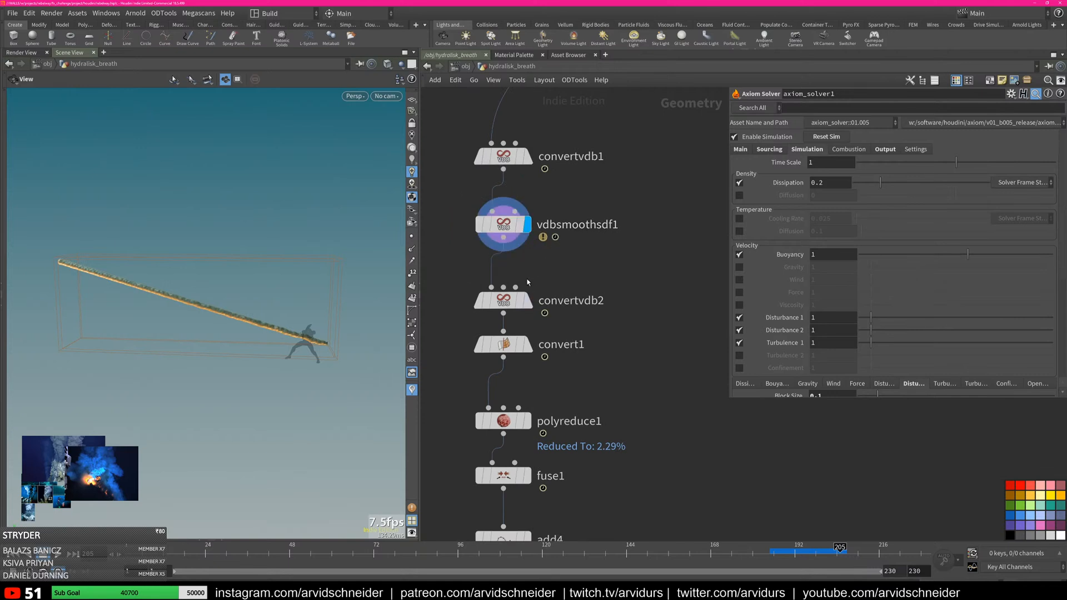
Display convert1 and polyreduce1 in turn to examine the converted and reduced breath mesh
click(525, 344)
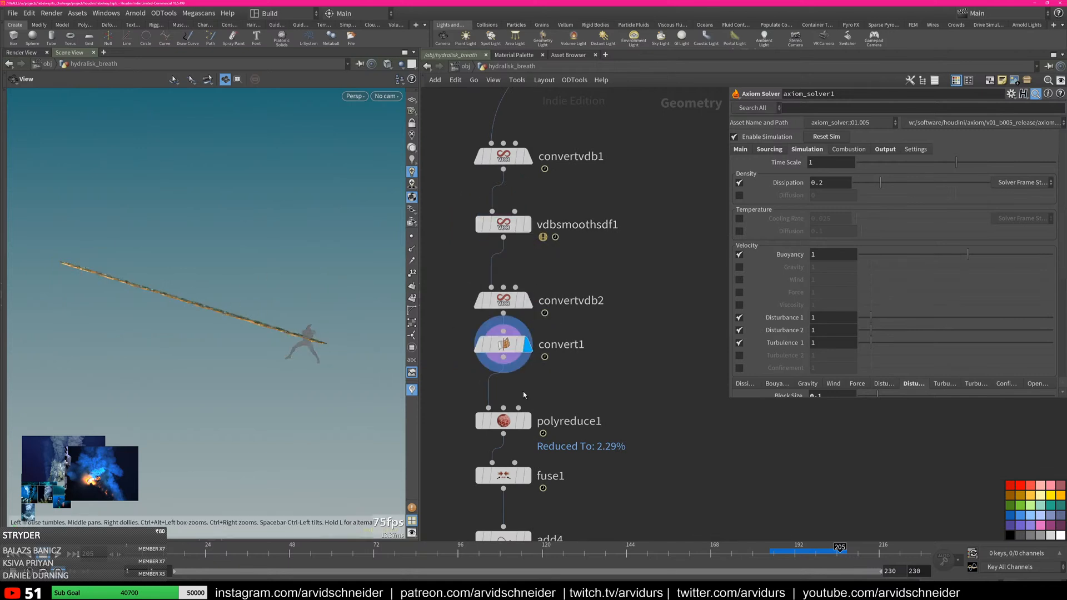
middle_drag(519, 344, 549, 250)
click(556, 328)
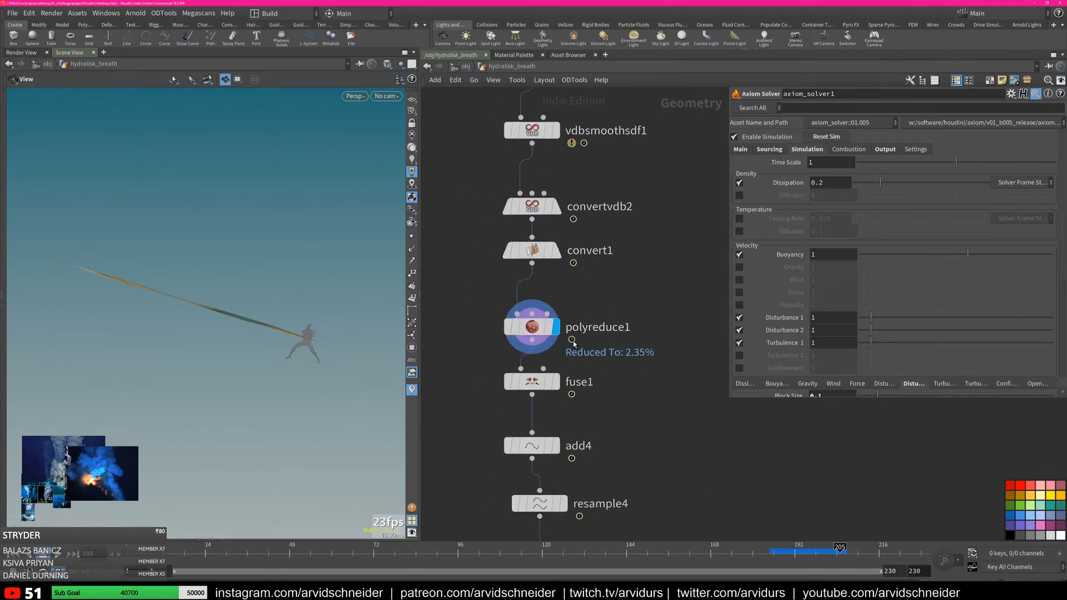
Review the fuse1 snapping settings, display add4, and examine the resulting breath lines up close
middle_drag(567, 373, 598, 286)
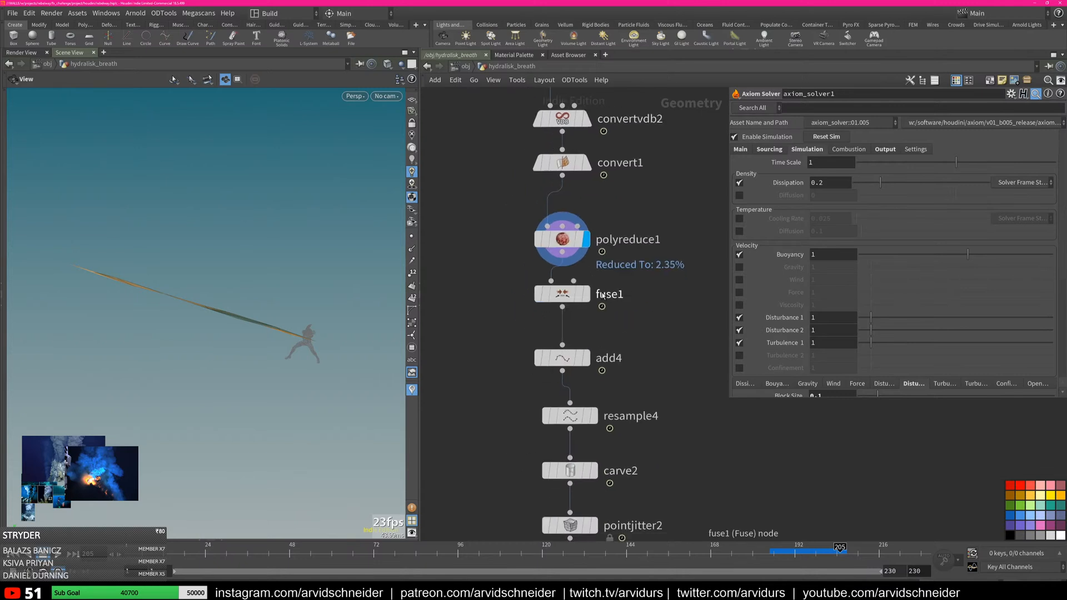
click(563, 299)
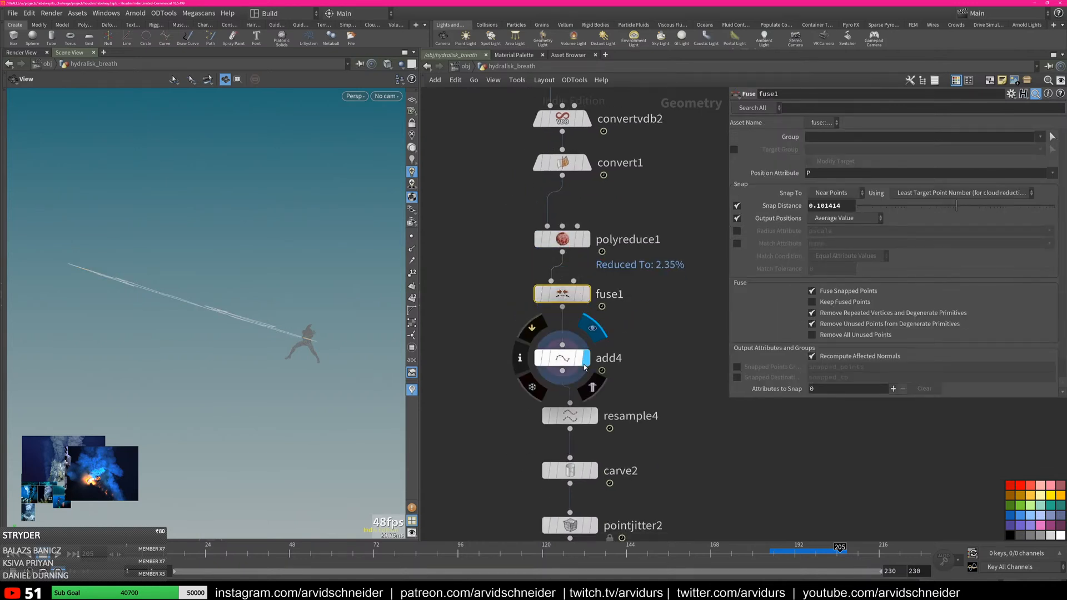
click(586, 358)
drag(255, 351, 205, 321)
right_drag(205, 320, 328, 313)
drag(329, 313, 307, 295)
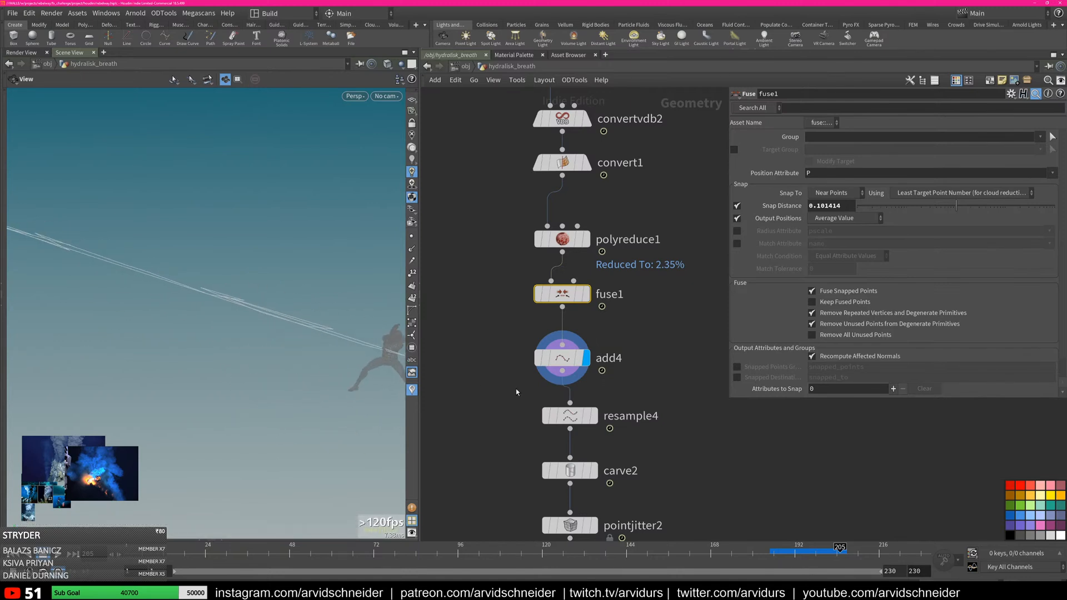
Scrub the timeline to frame 210 to examine how the add4 lines travel towards the cyborg
middle_drag(665, 377, 662, 295)
drag(347, 332, 257, 332)
click(682, 548)
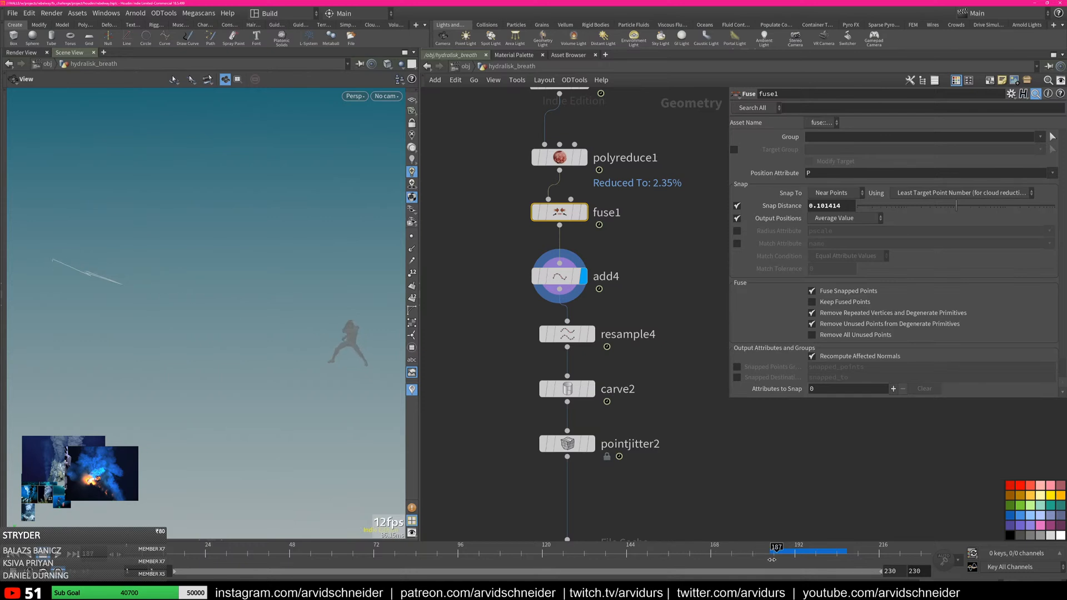
drag(783, 561, 812, 562)
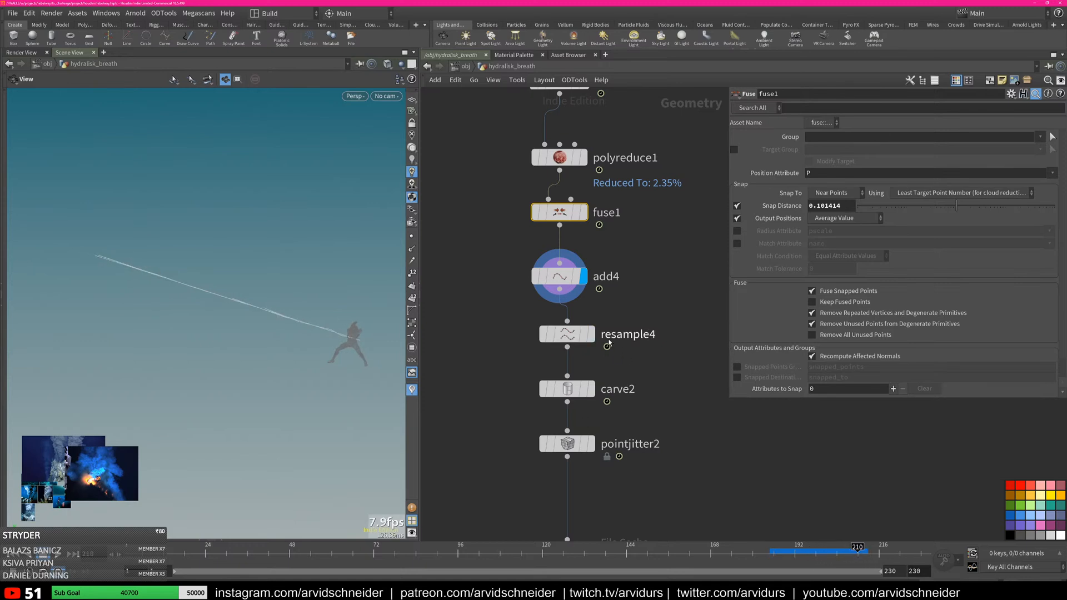
Display resample4 and carve2, review carve2's Second U setting, and scrub the carved lines around frames 191 to 195
click(593, 335)
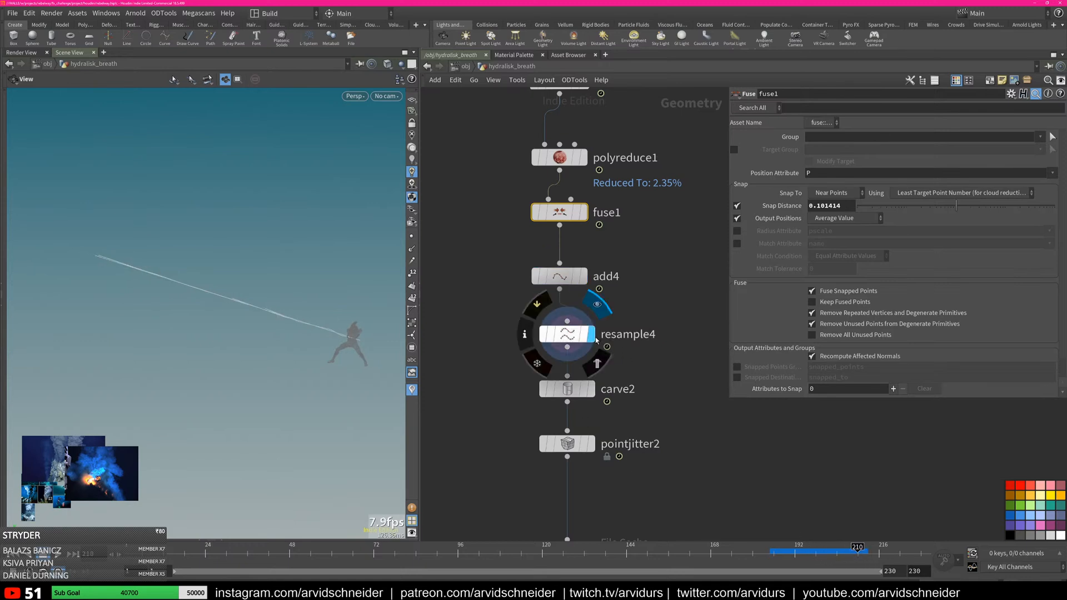
click(593, 389)
click(768, 553)
mouse_move(789, 562)
mouse_down()
mouse_move(842, 561)
mouse_move(801, 561)
mouse_up()
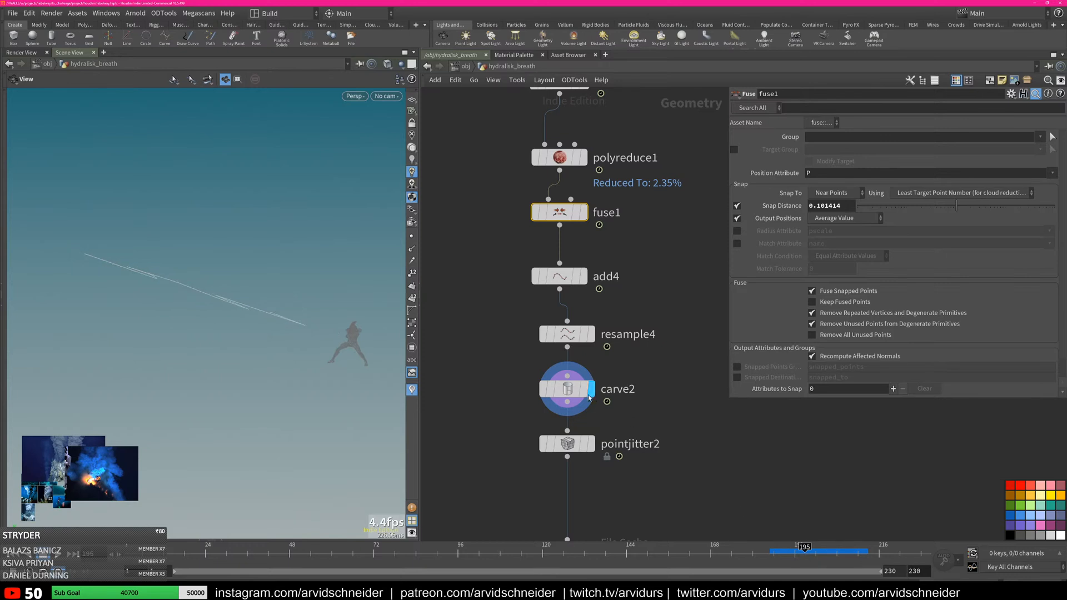
click(562, 389)
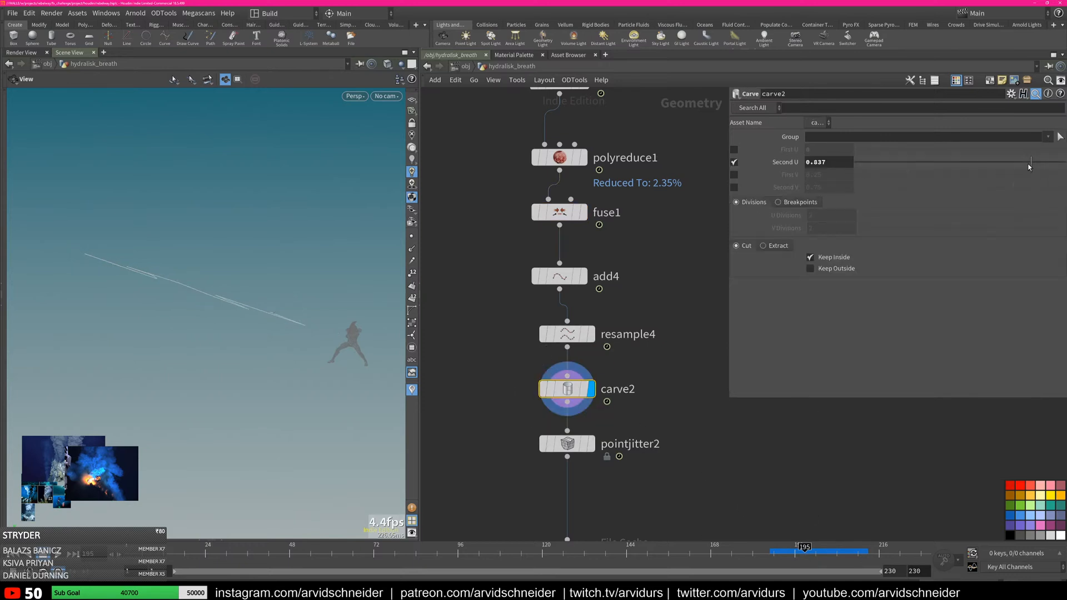
drag(779, 557, 738, 560)
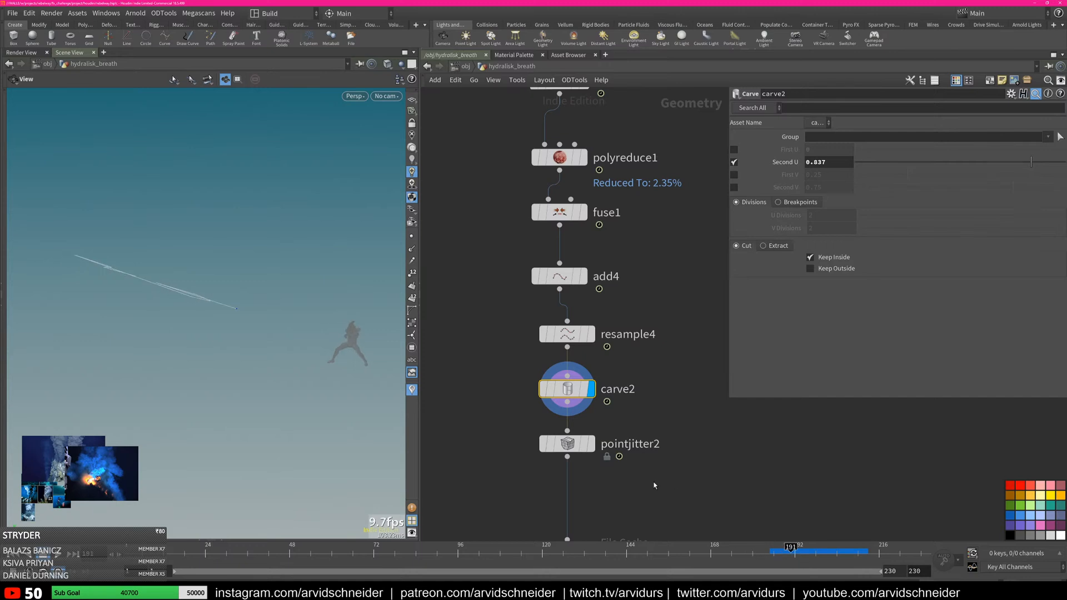
Display pointjitter2 and examine the jittered breath lines up close while scrubbing to frame 197
middle_drag(677, 486, 696, 361)
click(611, 318)
right_drag(347, 304, 297, 307)
drag(298, 307, 325, 358)
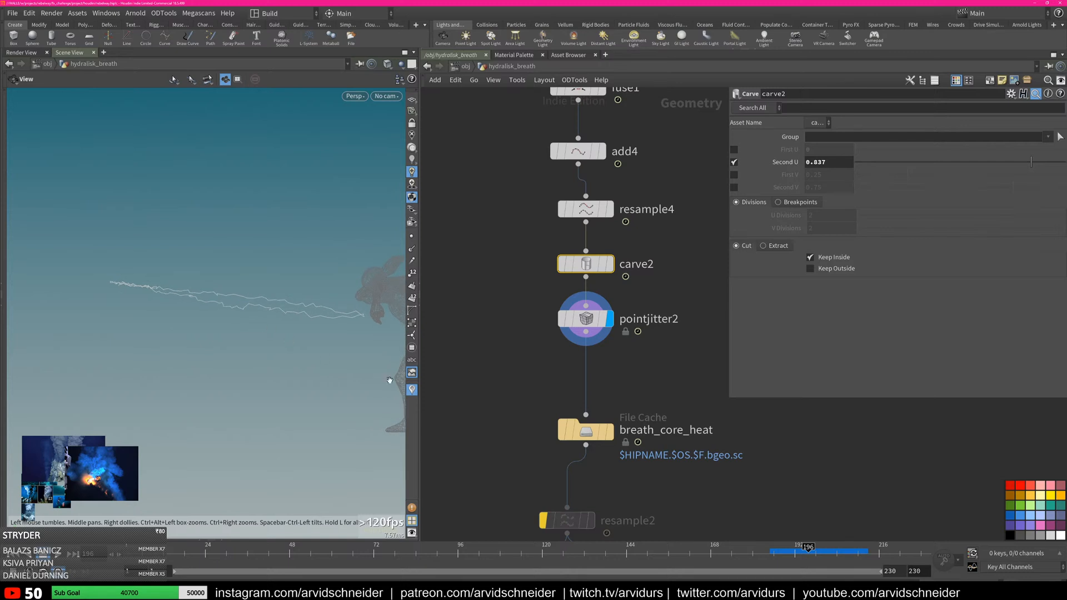
click(722, 551)
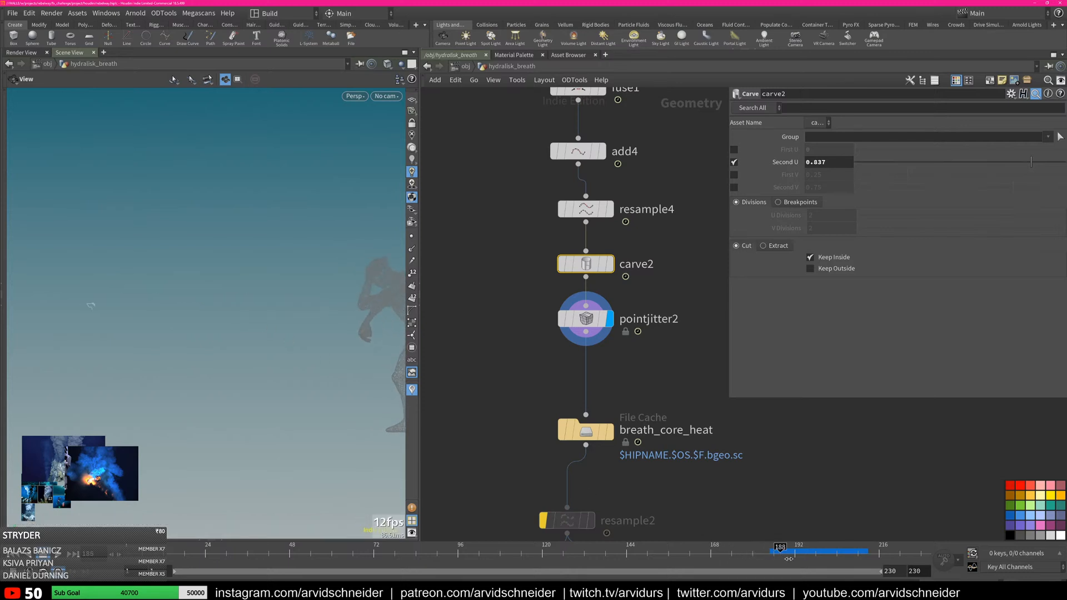
Review pointjitter2's scale and seed settings, and display the breath_core_heat file cache with its parameters
click(599, 327)
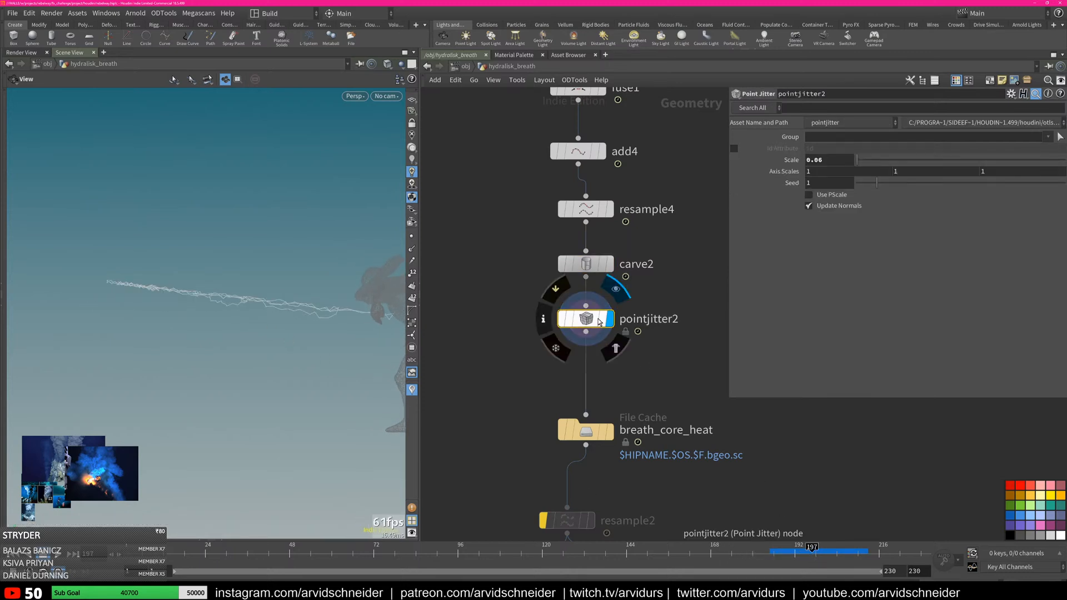
middle_drag(616, 404, 616, 324)
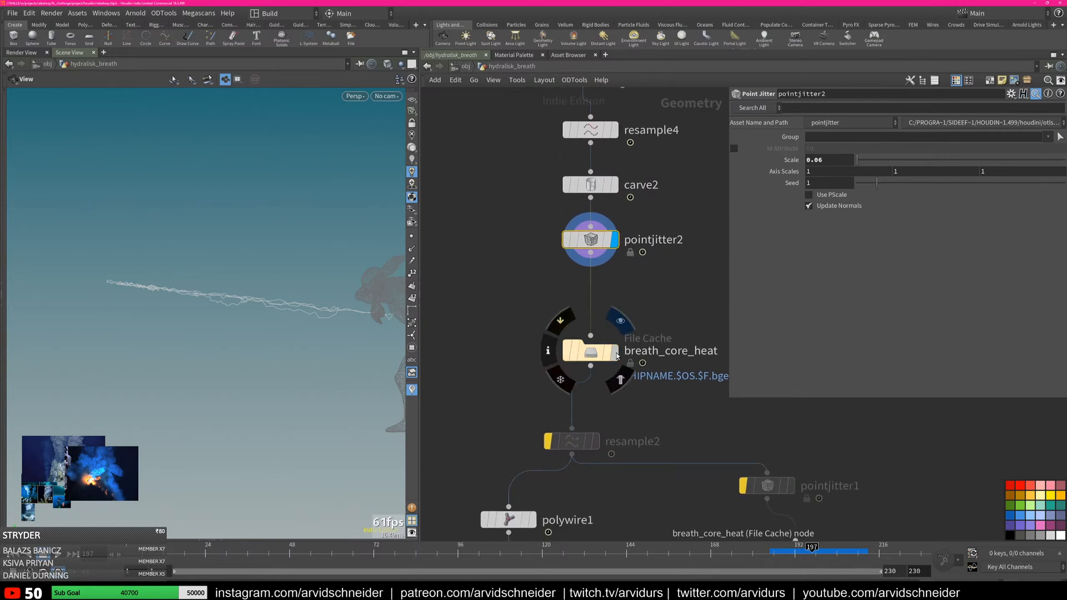
click(595, 351)
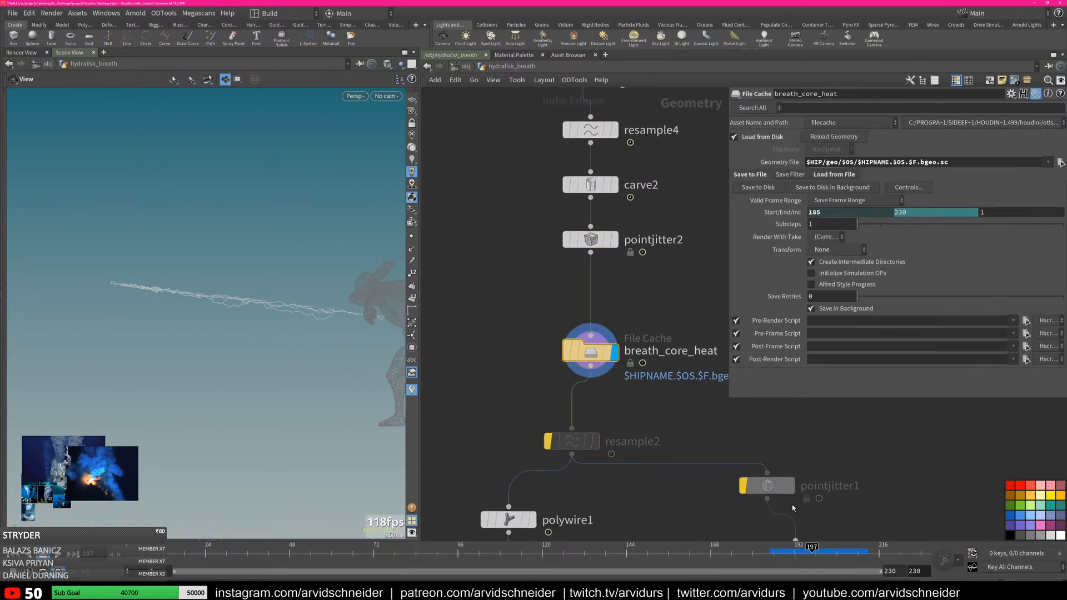
Scrub the animation to frame 206, display the polywire1 node and frame its geometry in the viewport
drag(755, 554, 846, 559)
scroll(628, 319, down, 3)
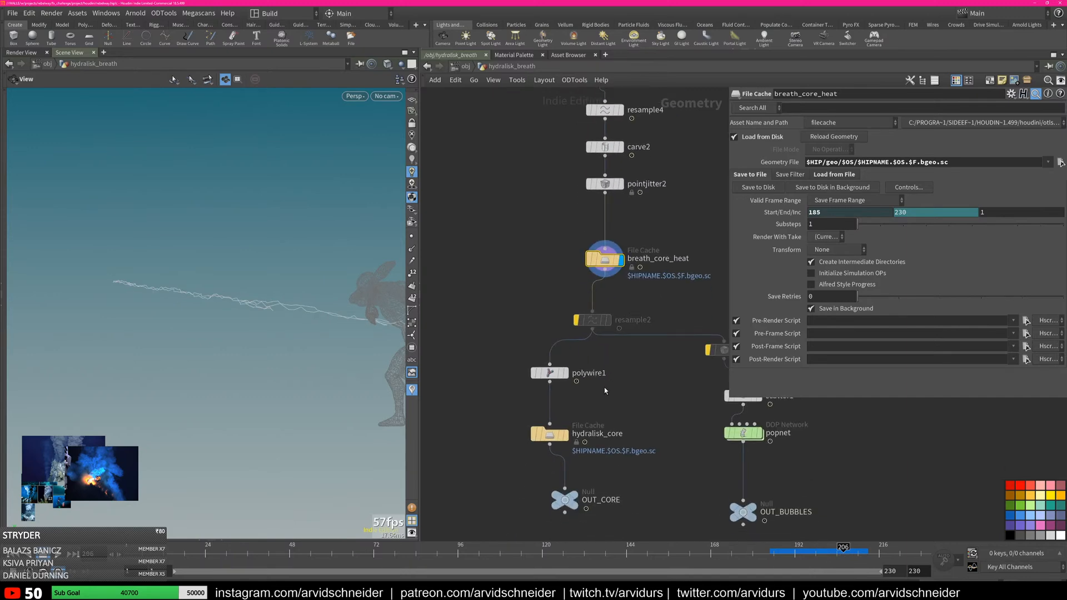
middle_drag(605, 398, 581, 371)
click(542, 346)
drag(360, 318, 289, 326)
key(space+g)
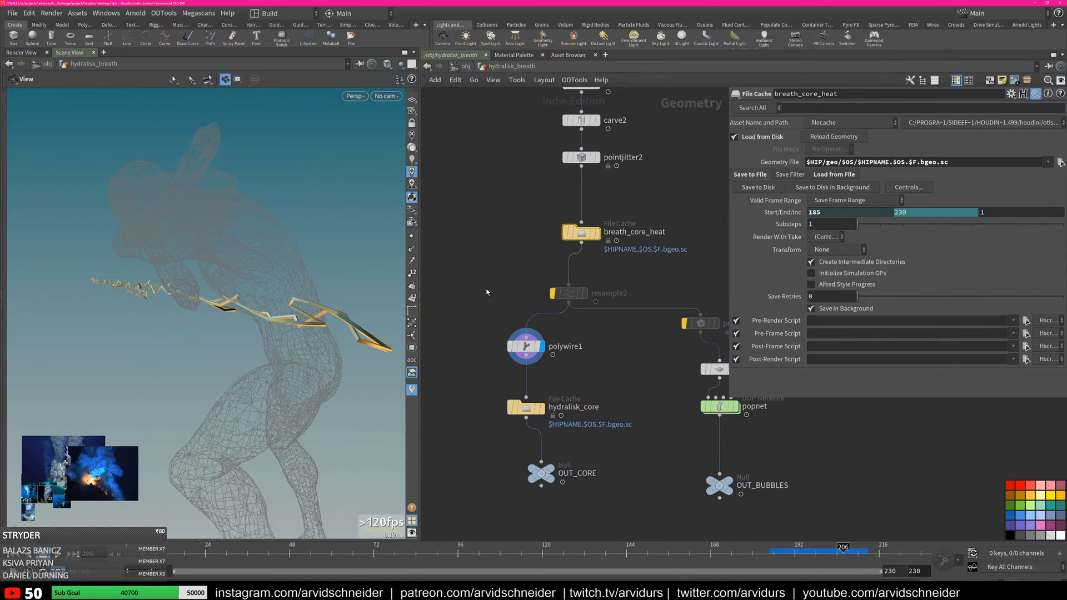
Display the scatter1 node in the bubbles branch and view its scattered points from farther away
middle_drag(526, 409, 453, 403)
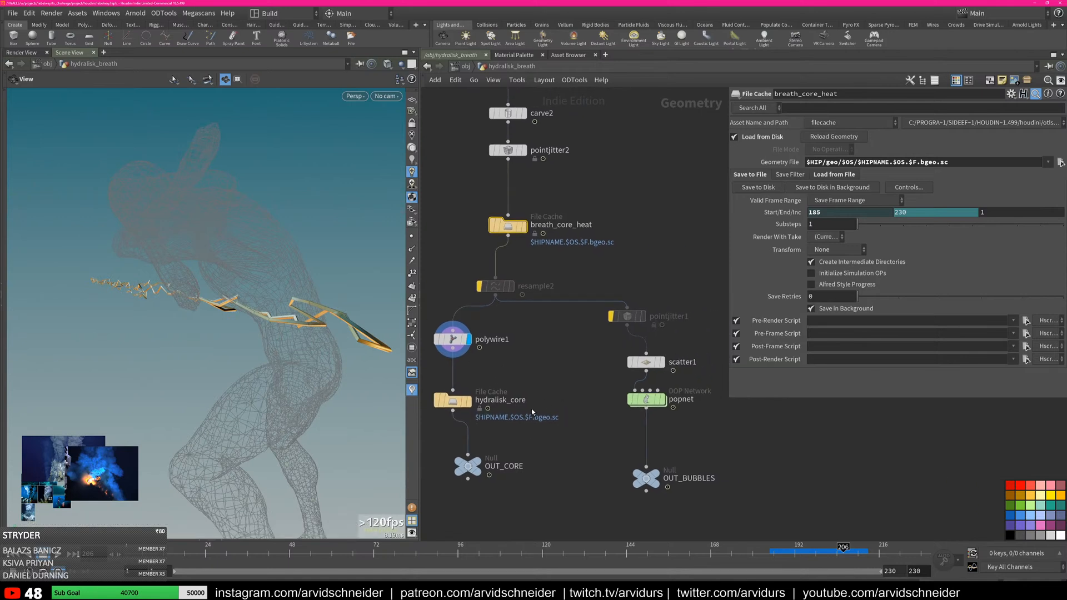
middle_drag(588, 399, 539, 392)
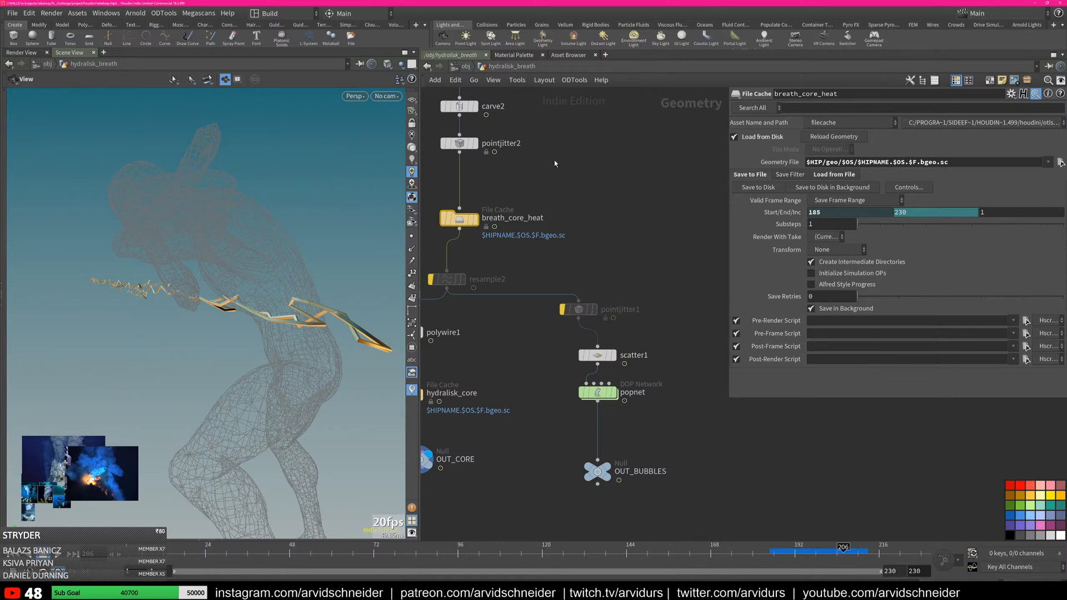
click(613, 356)
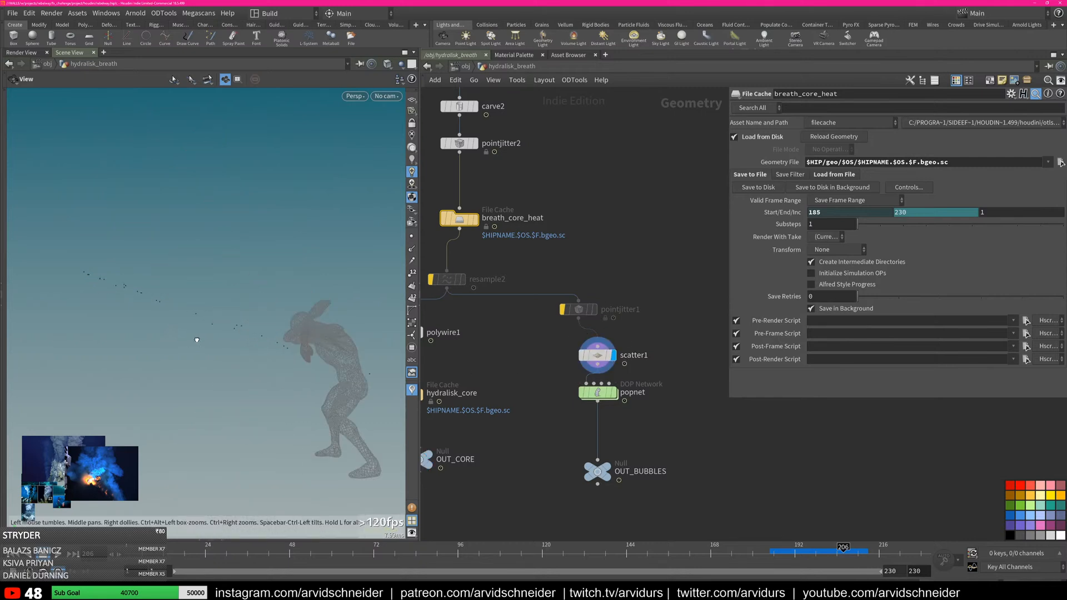
middle_drag(483, 272, 545, 303)
right_drag(236, 316, 145, 330)
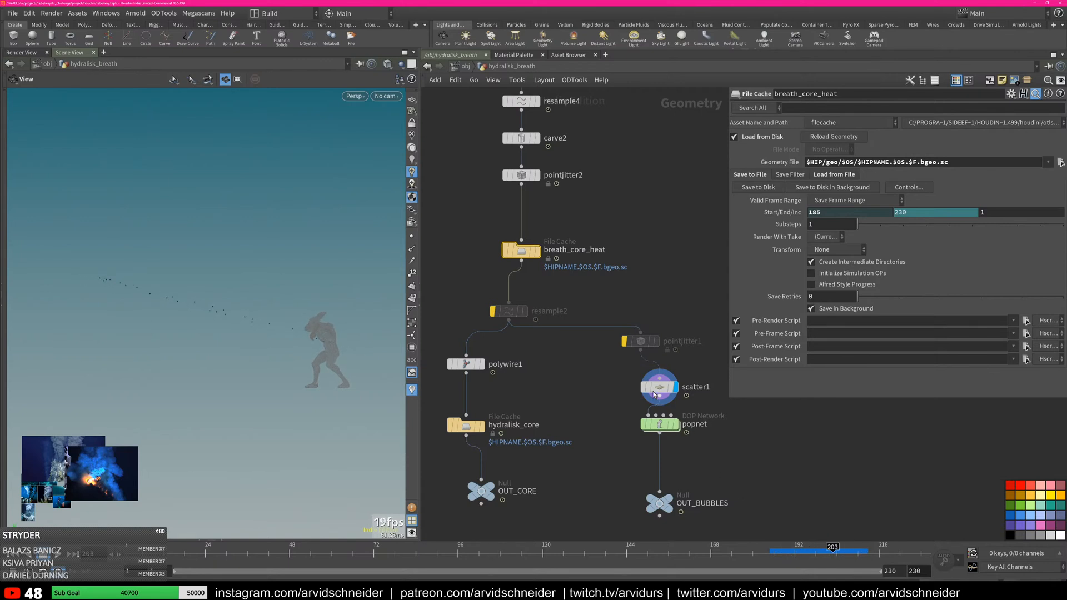
Display the popnet node and scrub through the frames to review its particle simulation
click(675, 424)
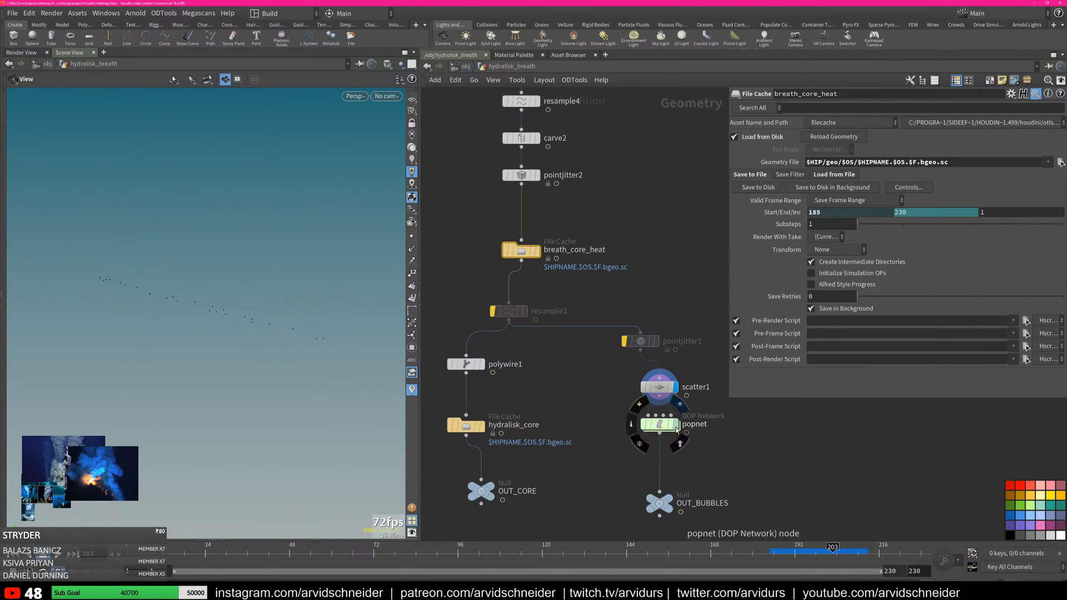
drag(763, 551, 746, 562)
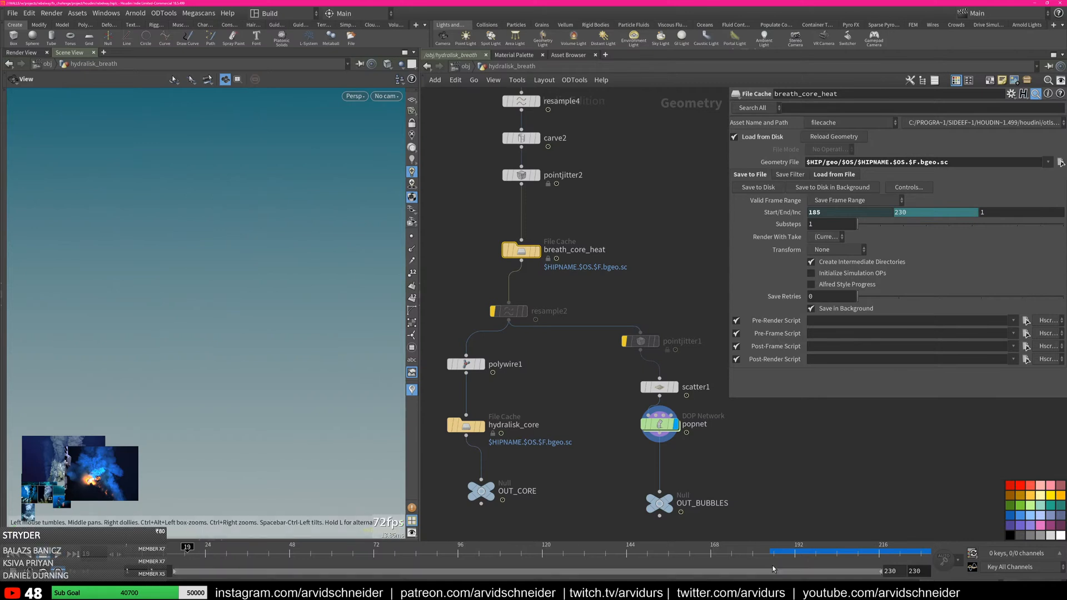
drag(277, 354, 256, 294)
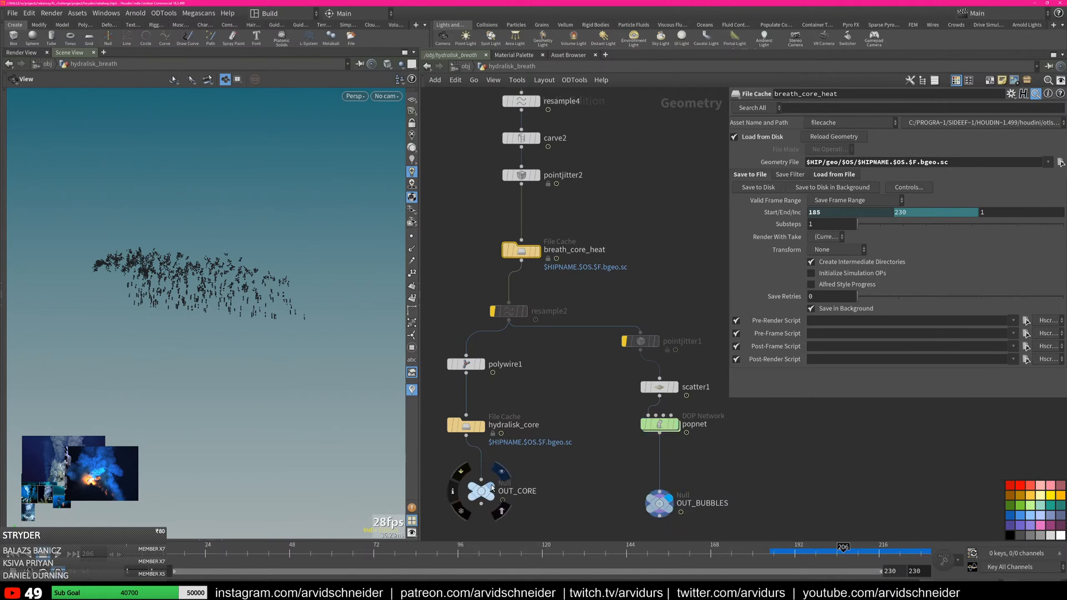
Set OUT_CORE as the displayed node of the hydralisk_breath network and return to the object level
click(501, 471)
key(u)
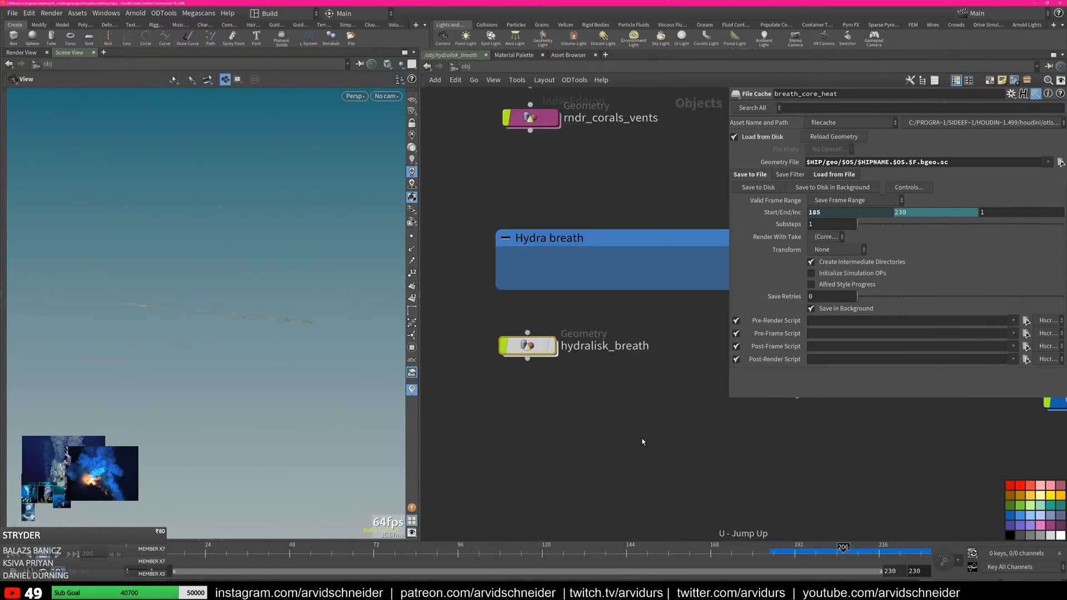
middle_drag(682, 406, 613, 409)
click(617, 414)
Look over the object groups for the hydra breath, elements, characters, environment, cameras and main lighting, narrowing the parameter pane
middle_drag(665, 439, 517, 446)
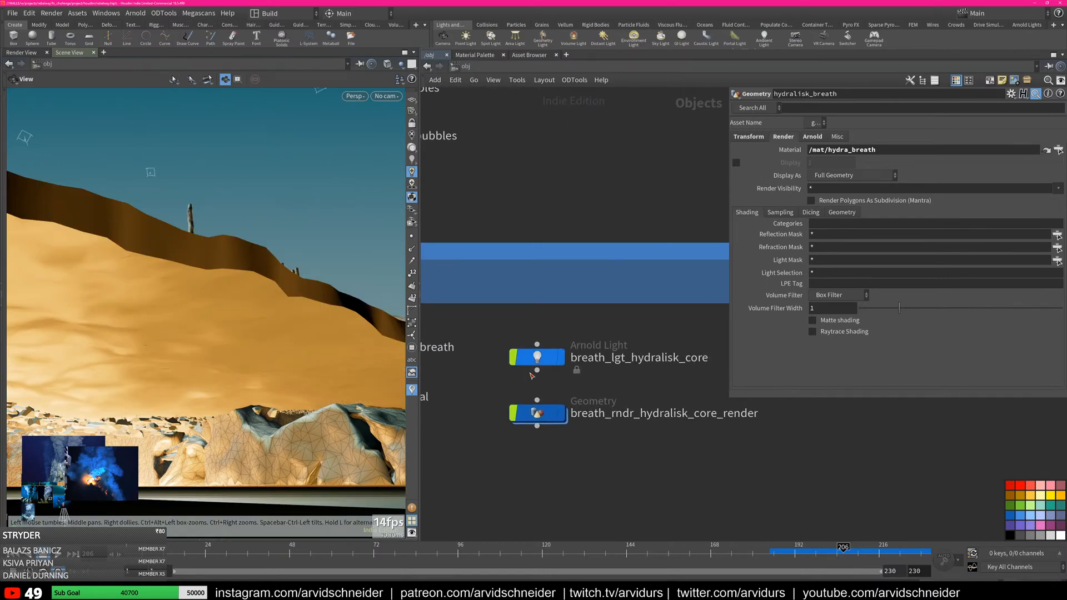
scroll(694, 461, down, 5)
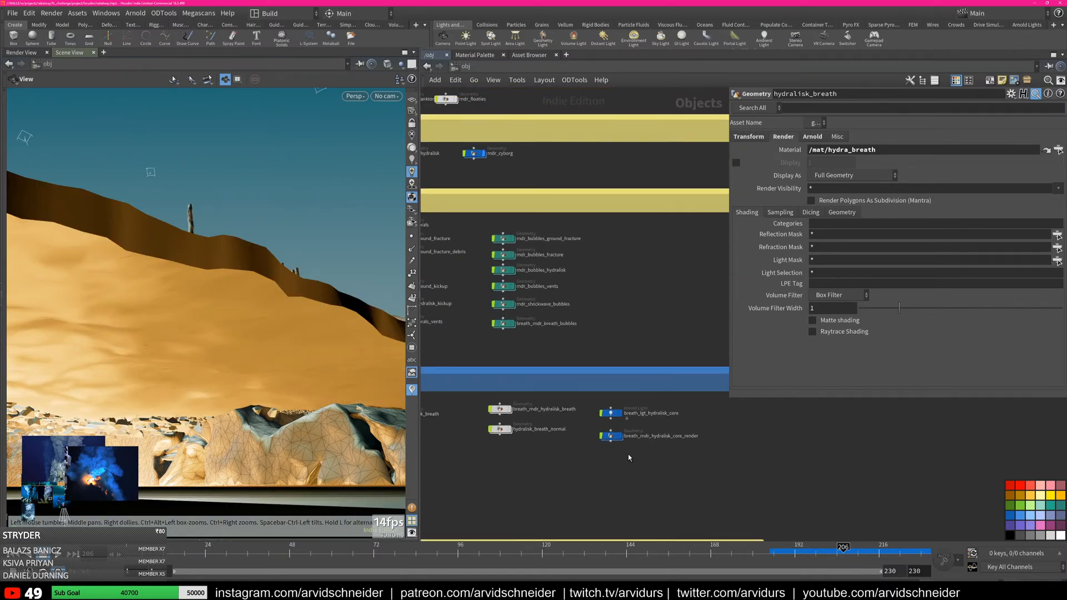
middle_drag(539, 294, 669, 380)
drag(286, 309, 332, 304)
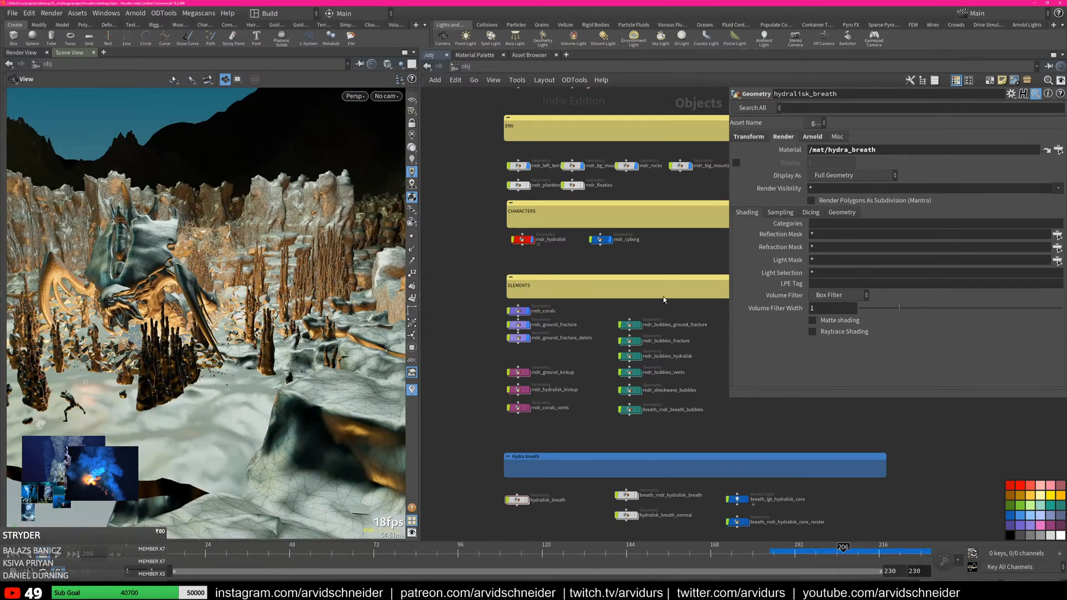
drag(732, 400, 842, 409)
middle_drag(425, 254, 752, 320)
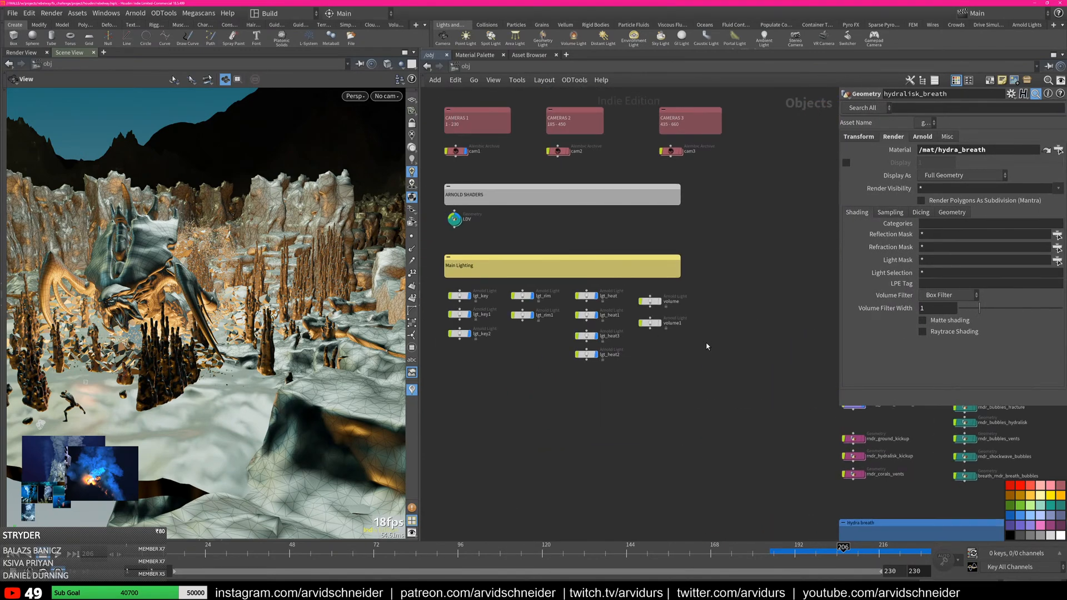
middle_drag(524, 370, 640, 390)
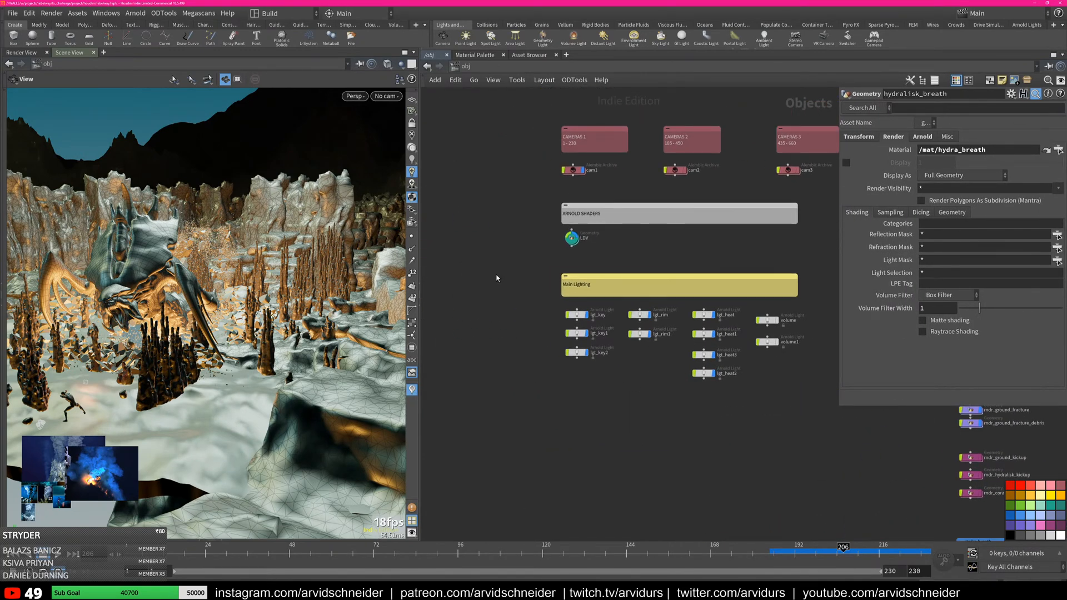
Turn off Affect Viewport for all the rim and heat lights
scroll(265, 317, down, 10)
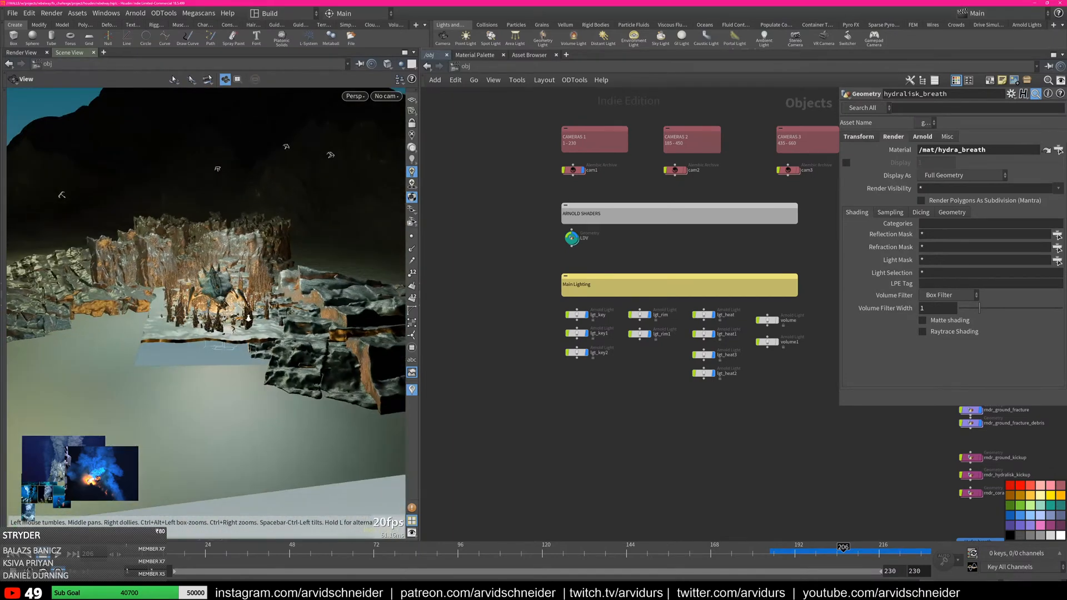
scroll(265, 317, down, 5)
drag(562, 307, 615, 352)
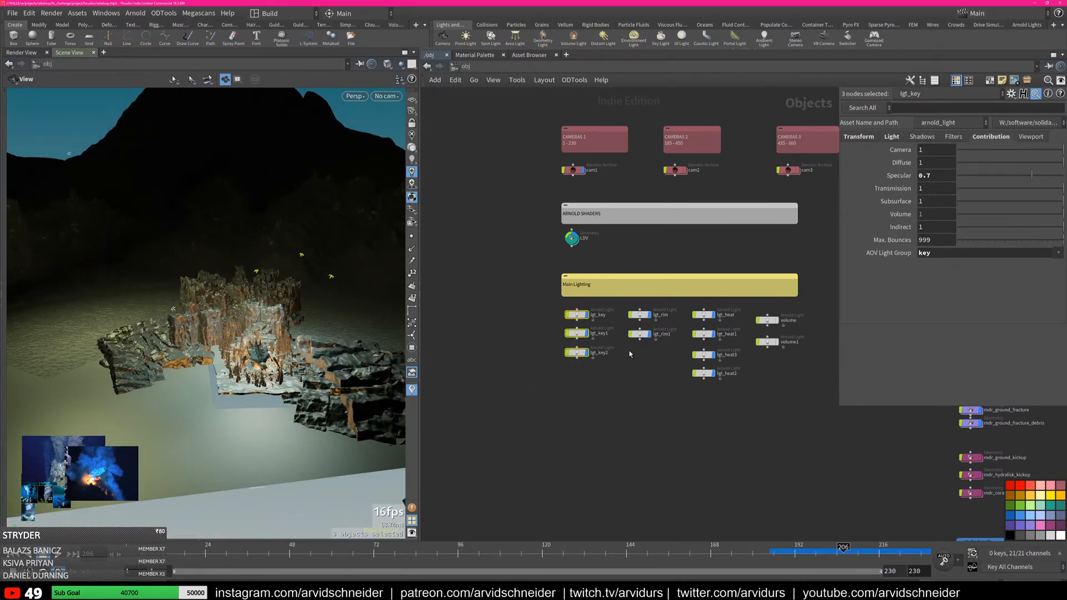
middle_drag(675, 385, 631, 389)
drag(661, 411, 586, 307)
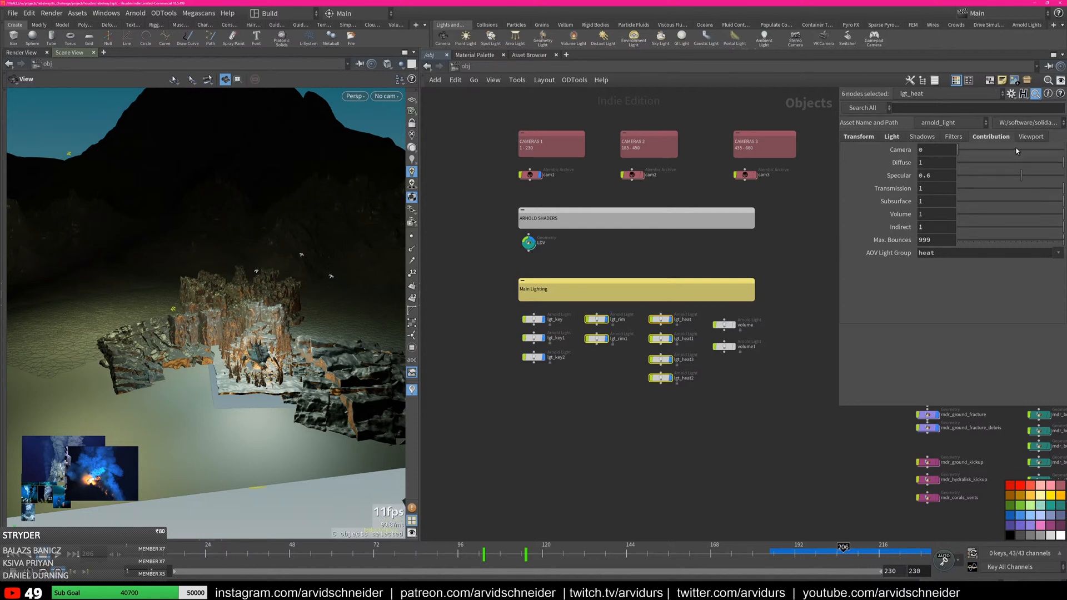
click(1031, 137)
click(957, 176)
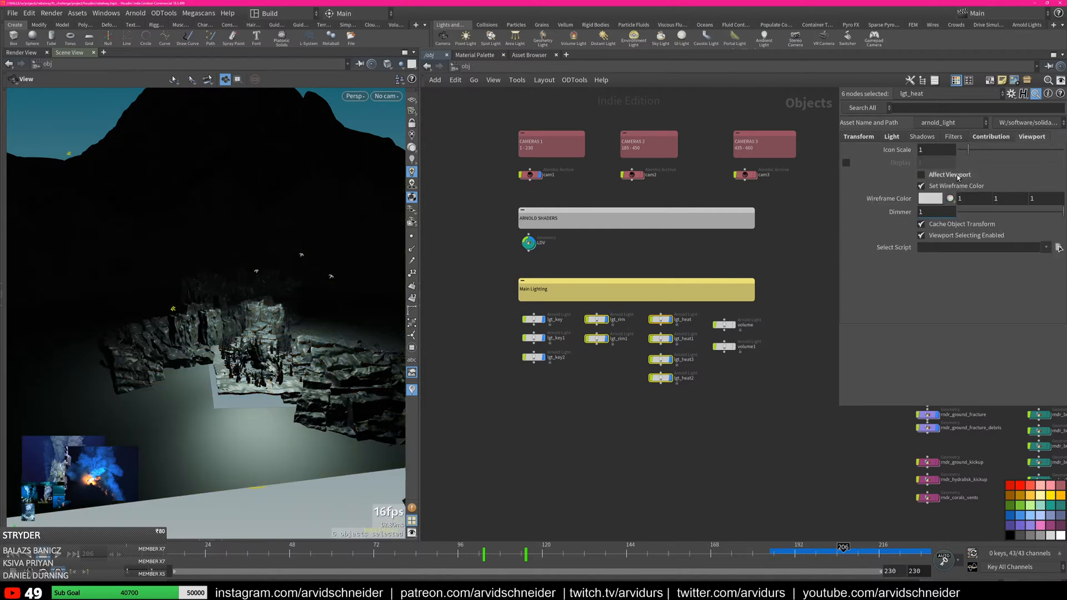
Look through the cameraProperties camera in the viewport and go to frame 186
click(616, 366)
scroll(211, 372, up, 4)
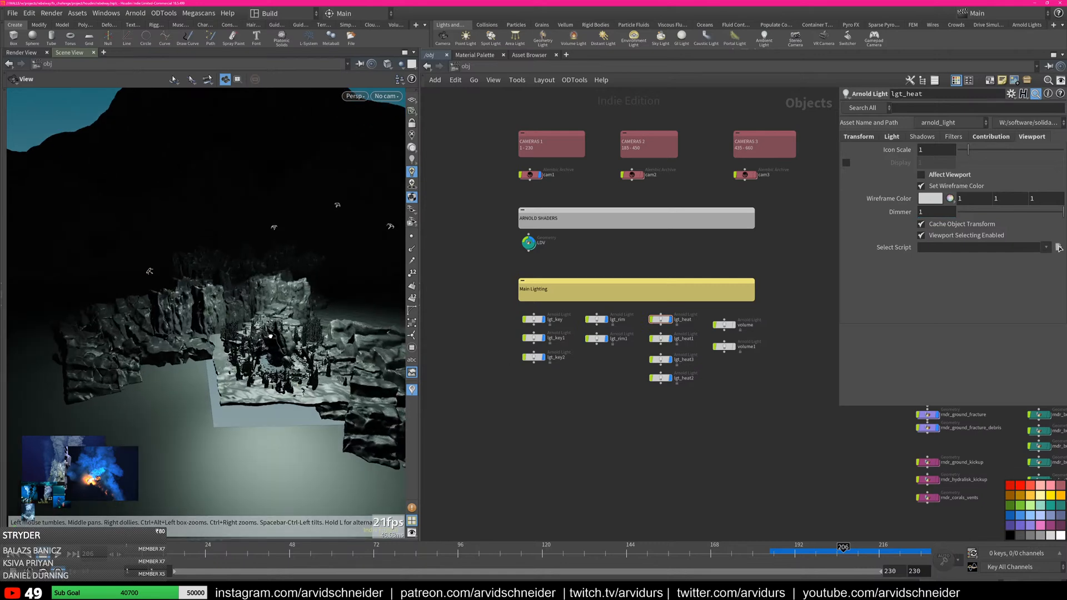
click(386, 95)
click(445, 134)
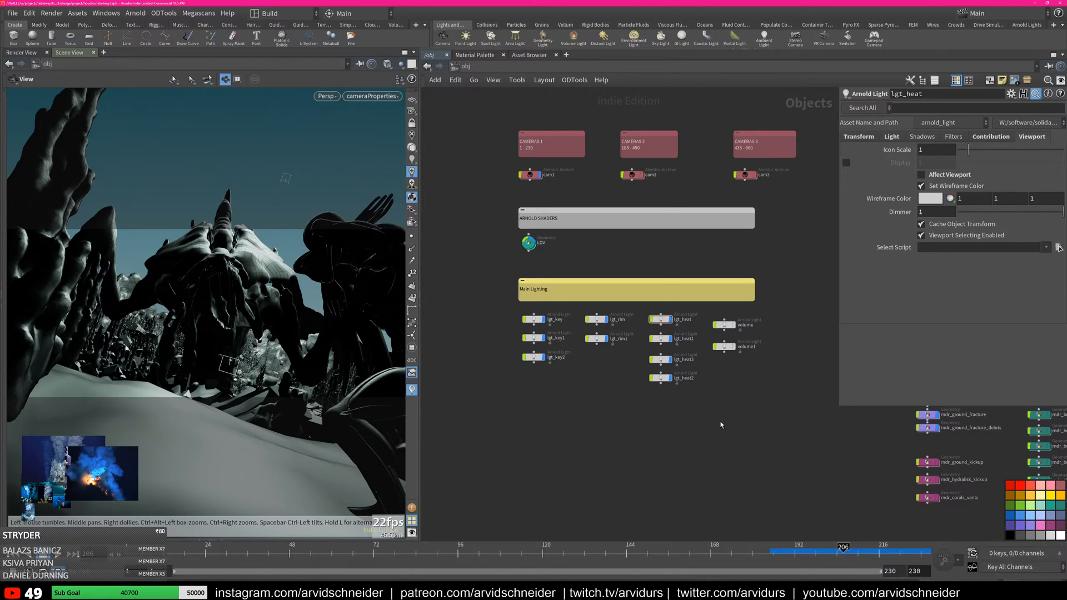
click(759, 552)
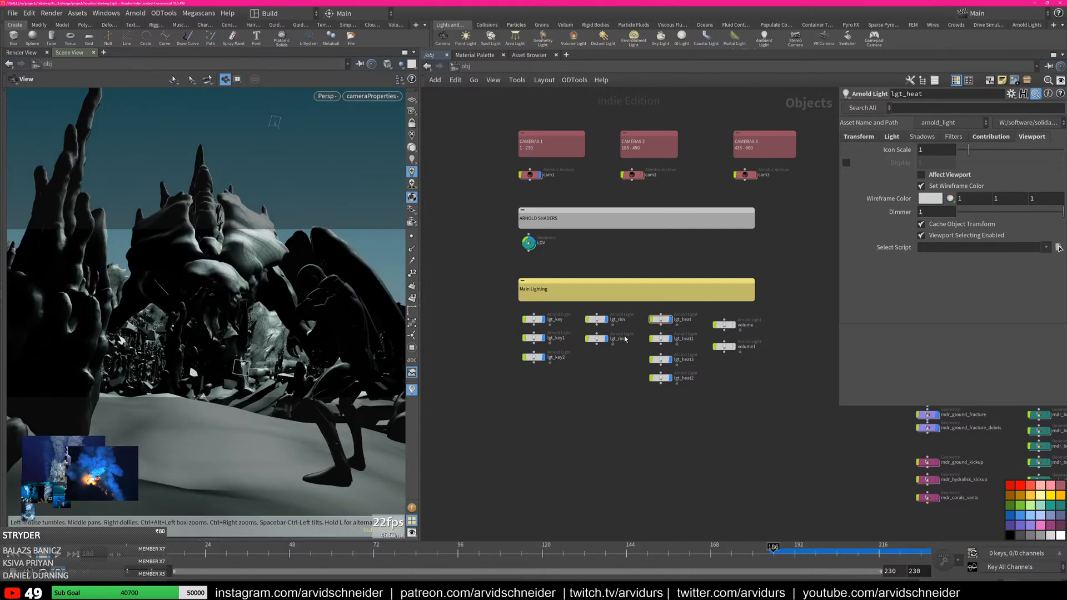
Turn off Affect Viewport for the three key lights, and toggle it on and off for the two rim lights
drag(557, 386, 519, 310)
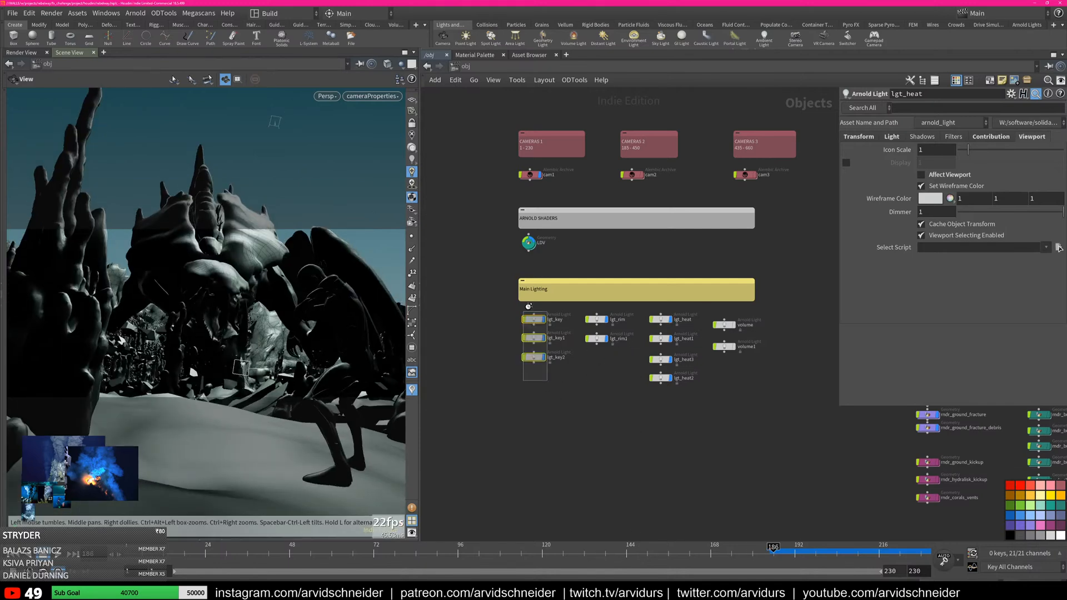
click(956, 175)
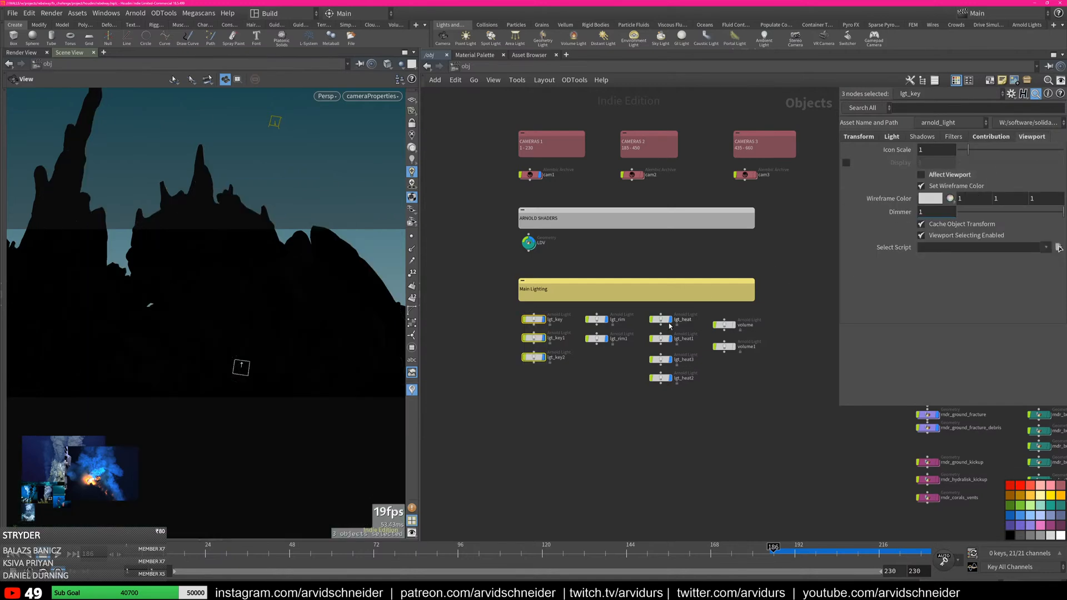
drag(610, 374, 585, 313)
click(956, 176)
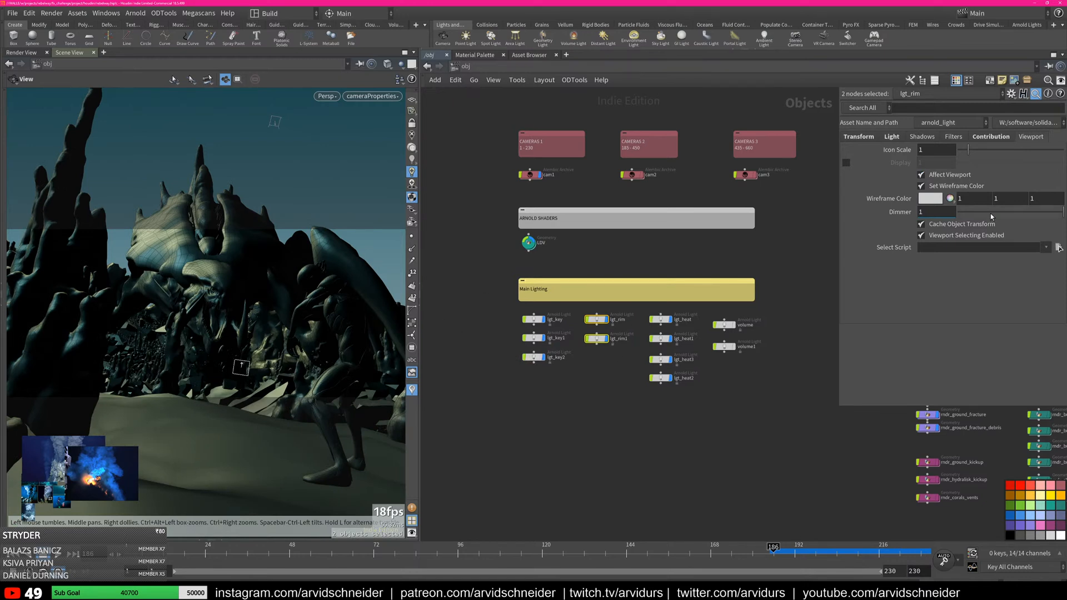
click(956, 175)
Toggle Affect Viewport on and off for the four heat lights to preview their contribution alone
drag(680, 416, 648, 313)
click(950, 177)
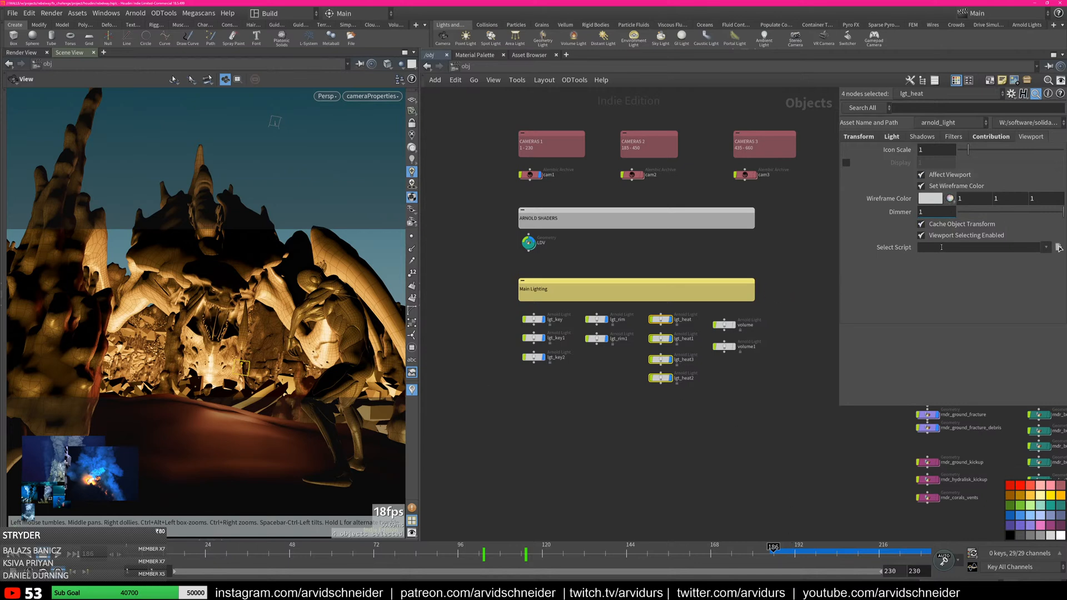
click(949, 177)
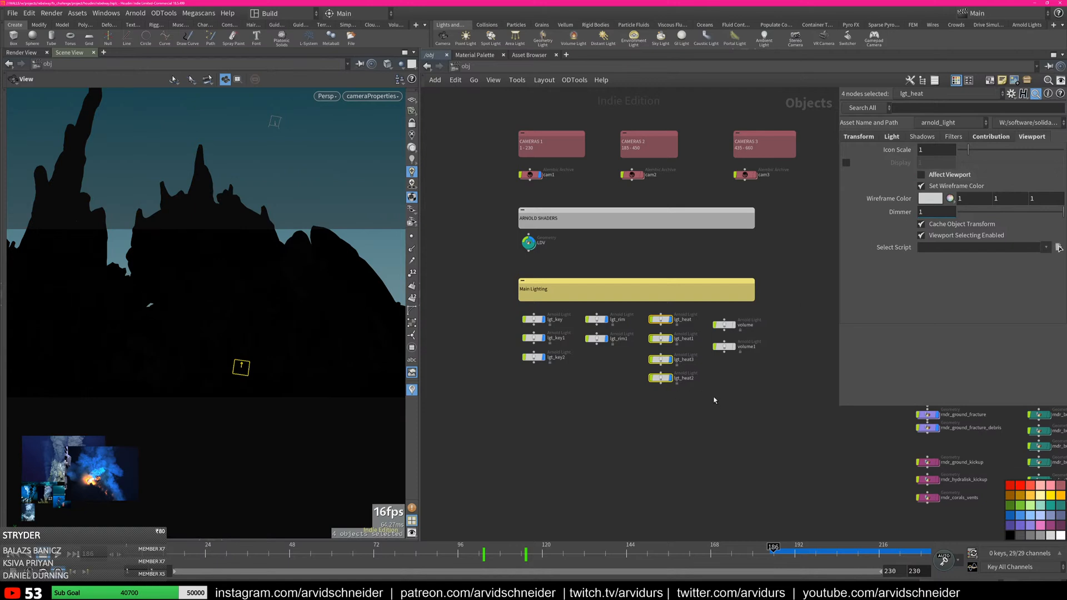
Turn Affect Viewport on for all key, rim and heat lights, and show the settings of the two volume lights
drag(679, 409, 521, 315)
click(951, 176)
click(746, 365)
drag(746, 364, 713, 312)
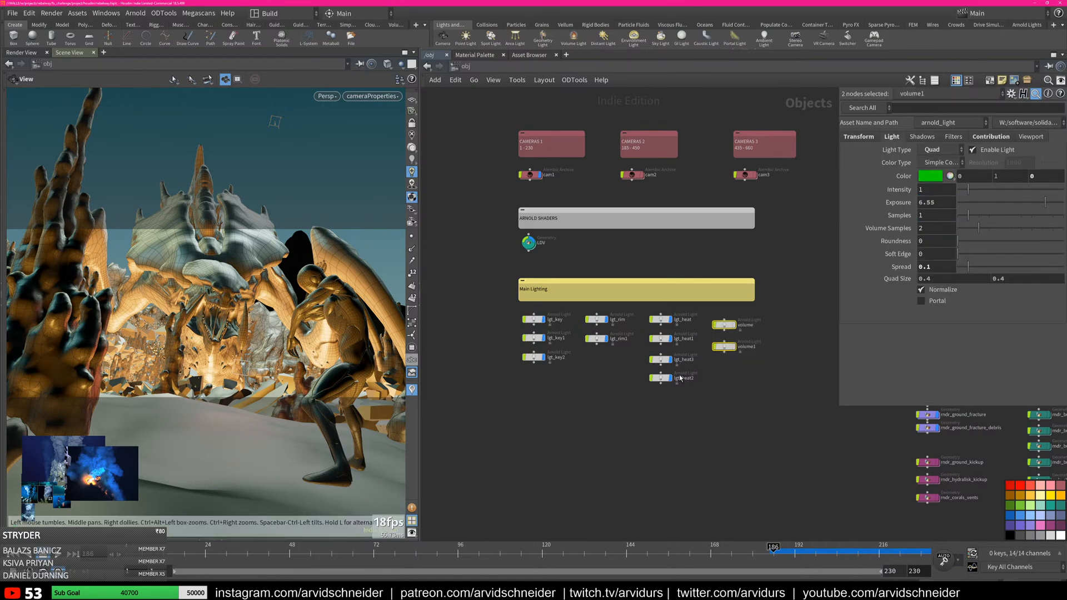
Switch to the mat network and open the corals material builder
scroll(711, 417, down, 10)
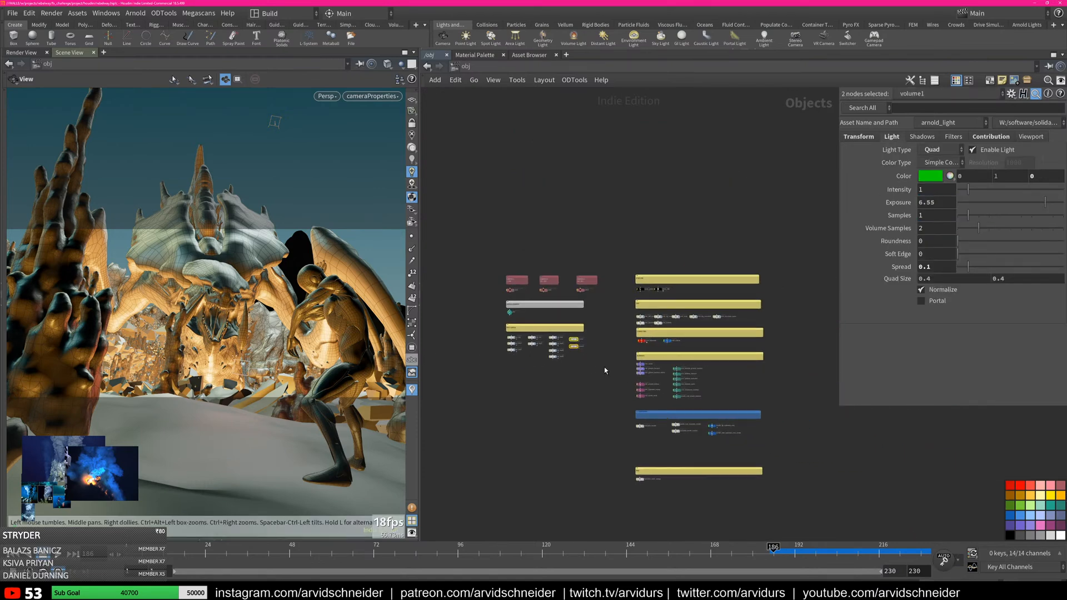
scroll(614, 372, up, 6)
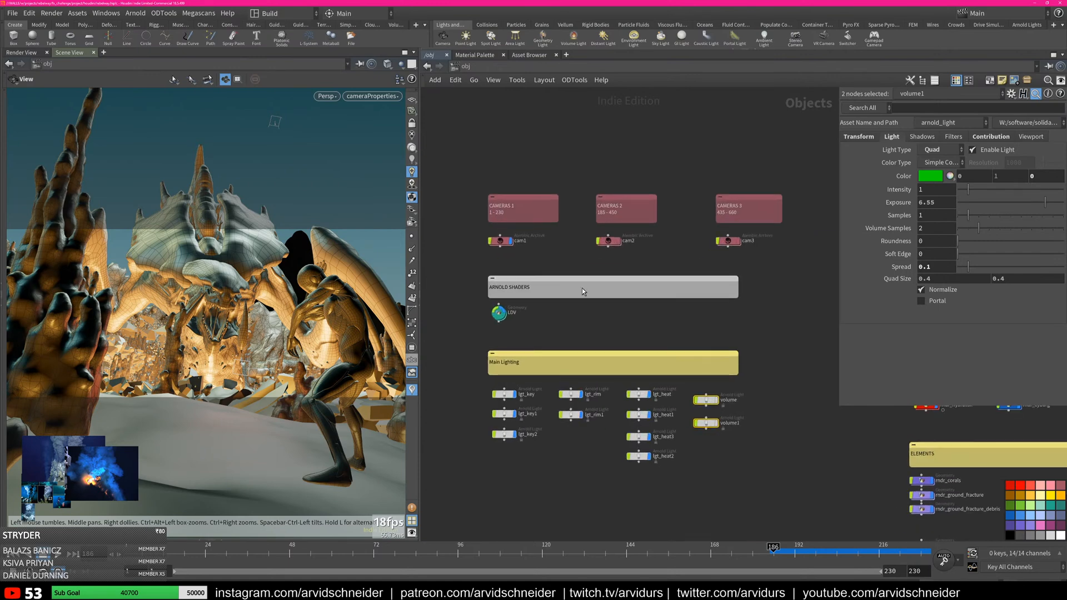
click(607, 334)
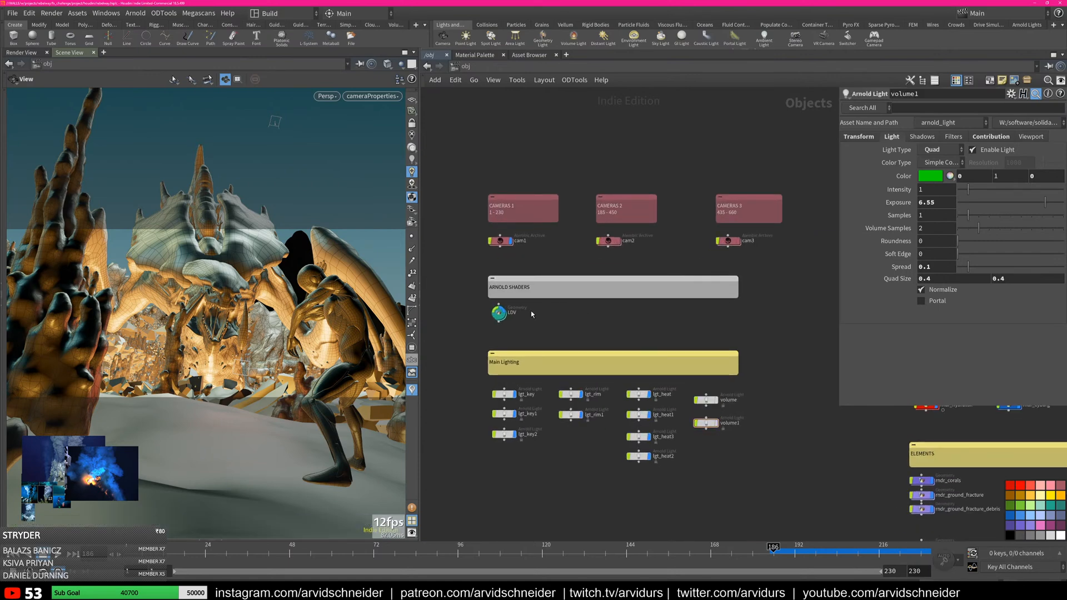
click(501, 65)
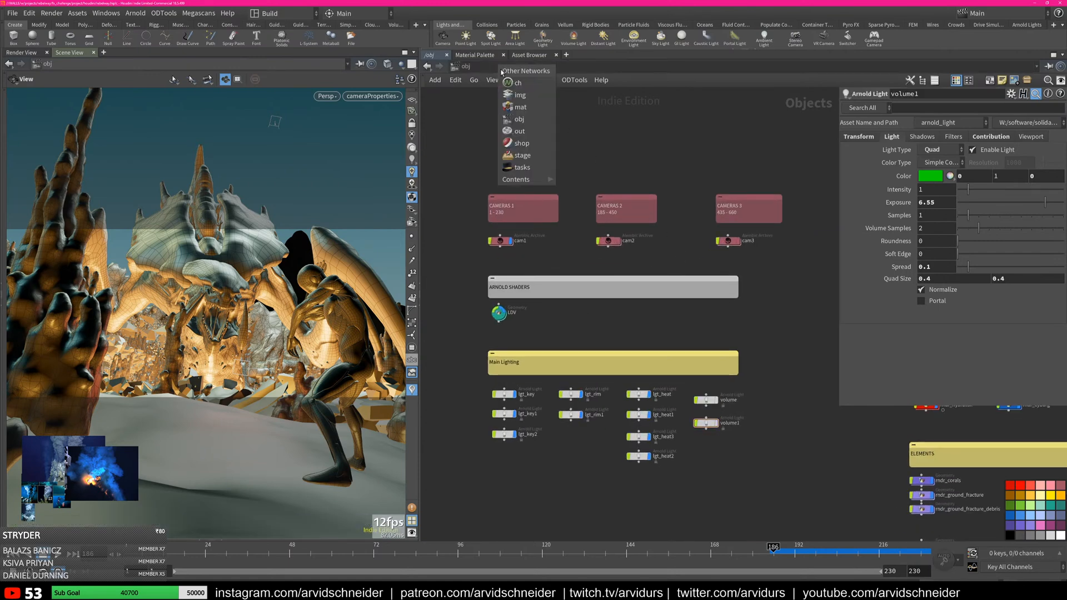
click(525, 104)
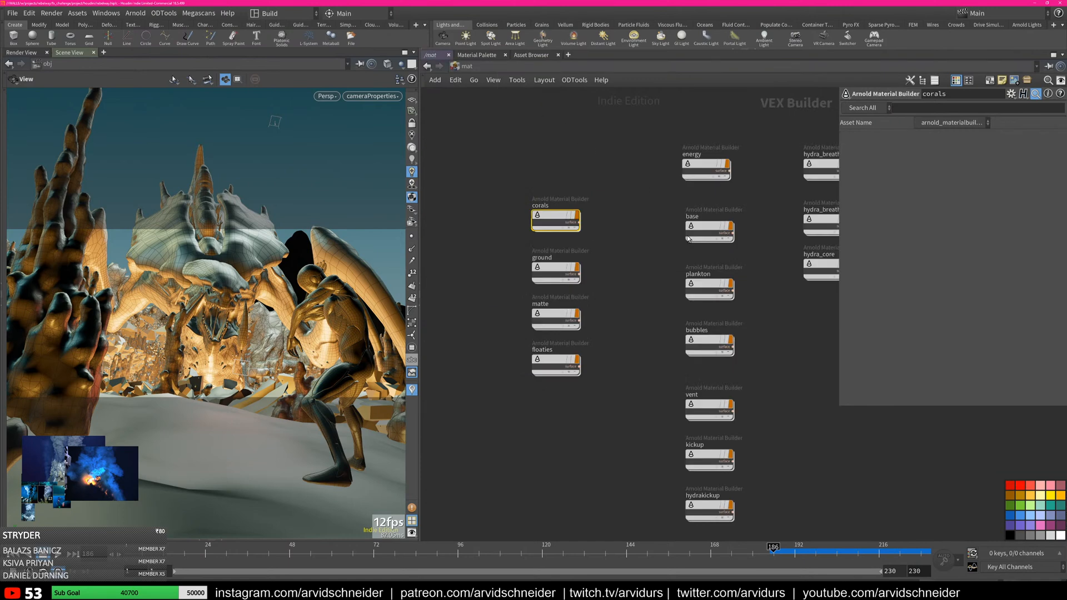
double_click(531, 214)
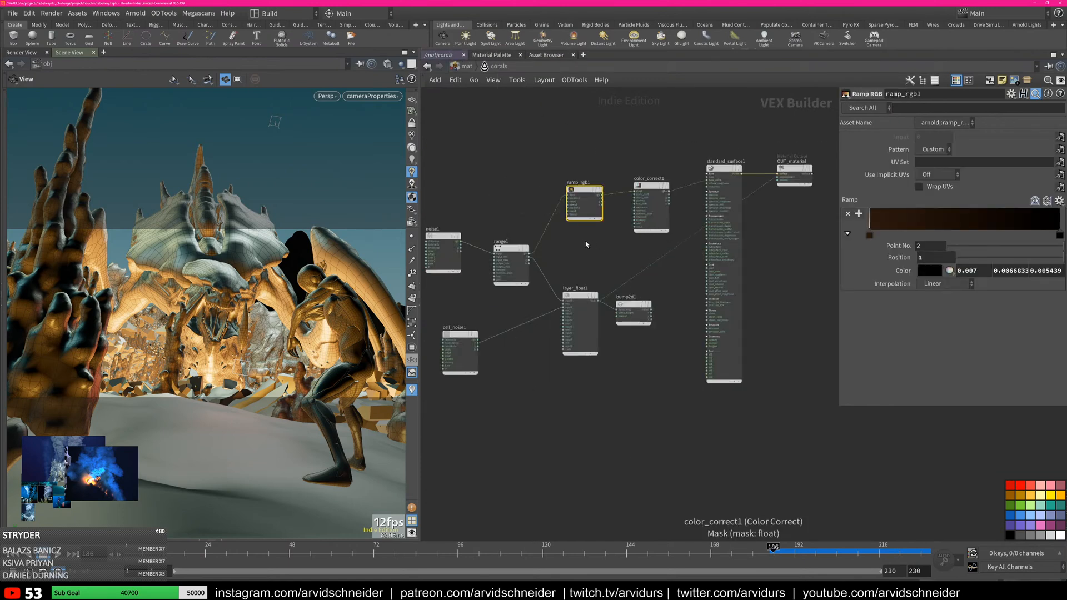
Examine the ramp_rgb1 node and its color ramp in the corals shader network
scroll(489, 241, up, 4)
click(585, 283)
middle_drag(718, 267, 588, 303)
click(591, 209)
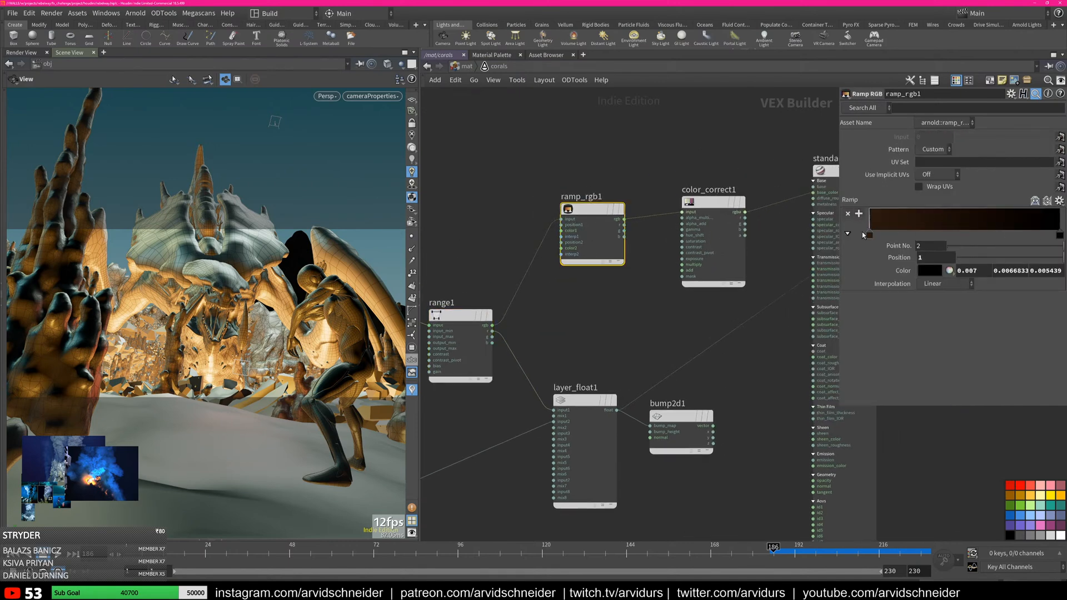
Examine the rest of the corals shader network, including color_correct1, standard_surface1 and the noise and bump nodes, and return to the mat network
middle_drag(712, 202, 618, 215)
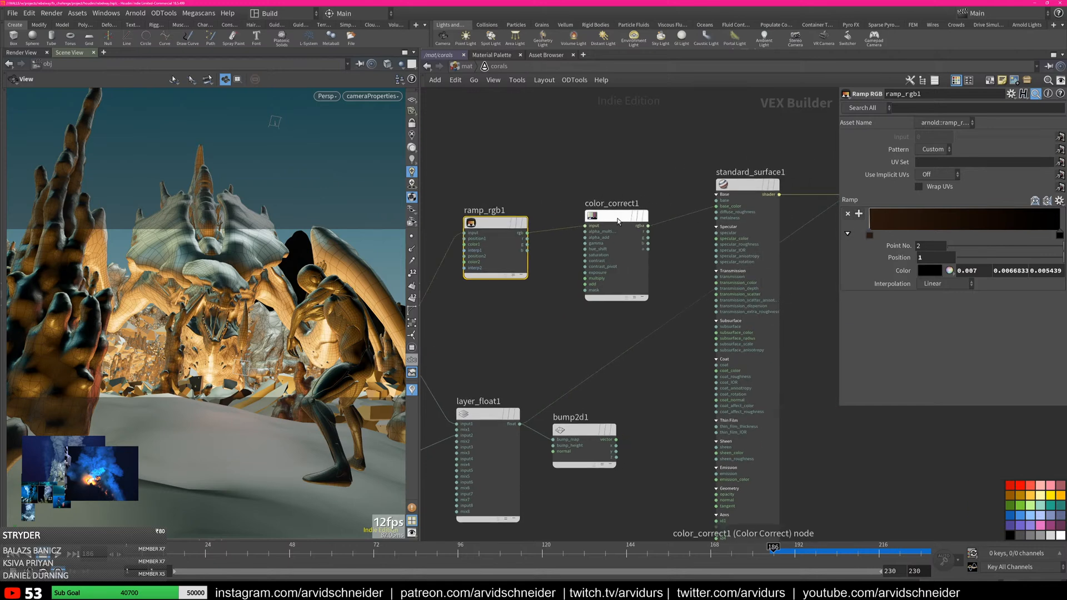
click(618, 215)
click(775, 185)
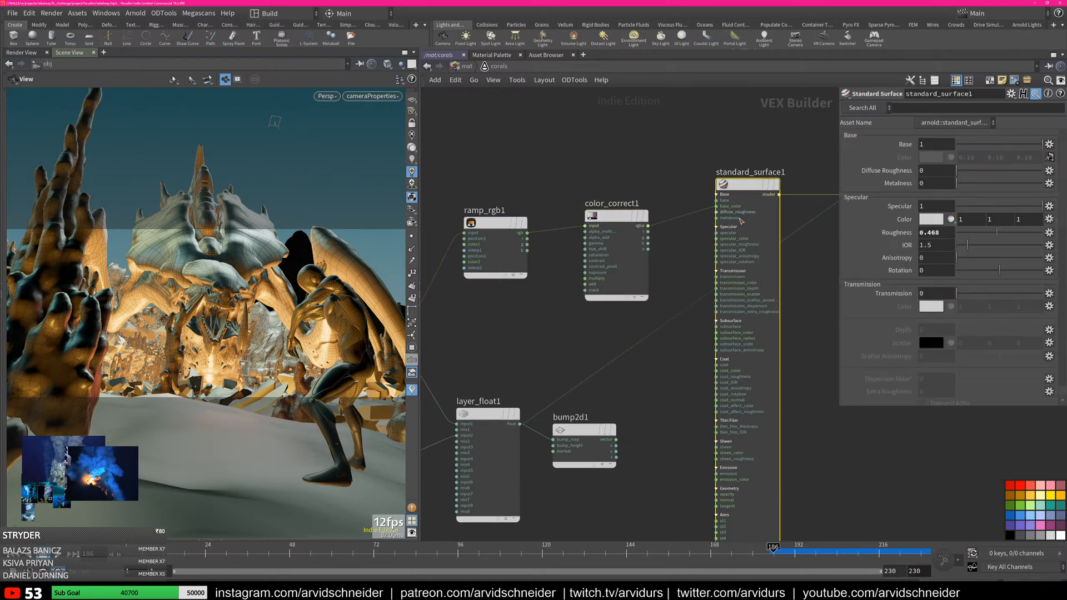
middle_drag(568, 352, 814, 240)
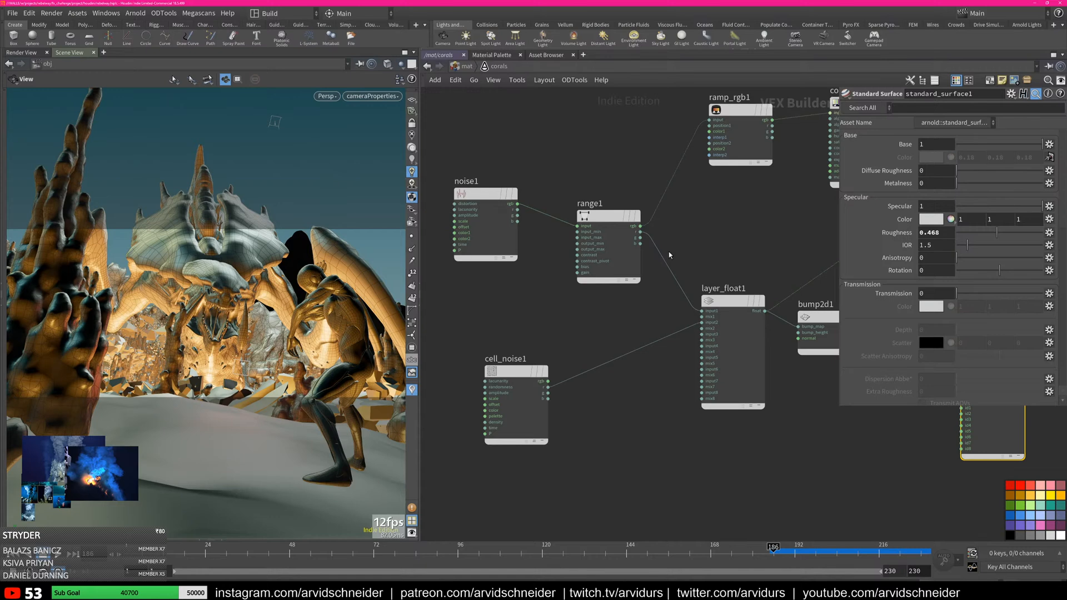
middle_drag(736, 262, 599, 247)
middle_drag(744, 274, 552, 340)
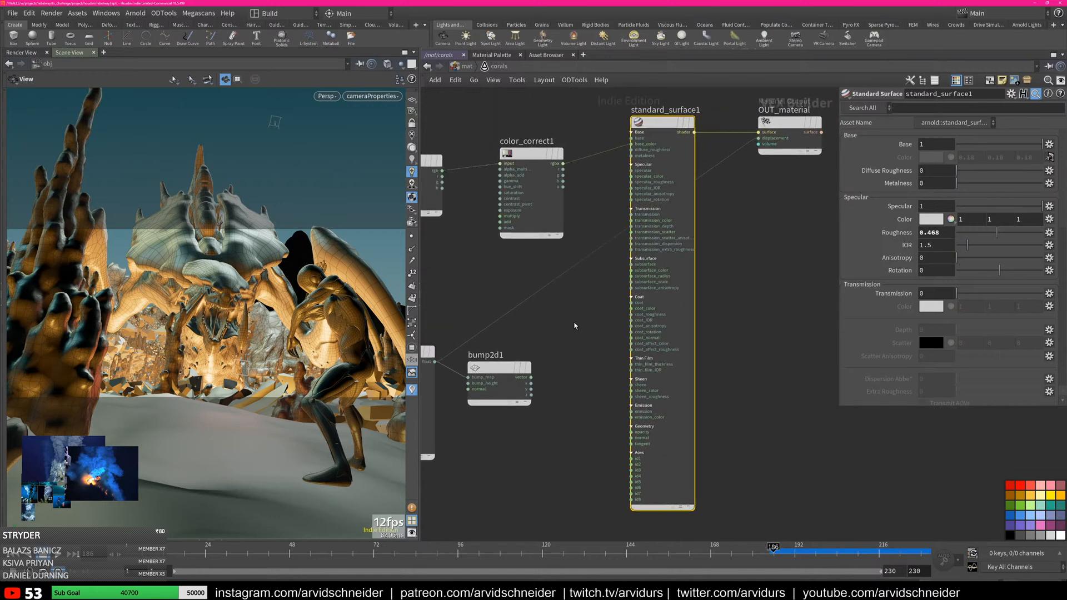
middle_drag(488, 262, 623, 281)
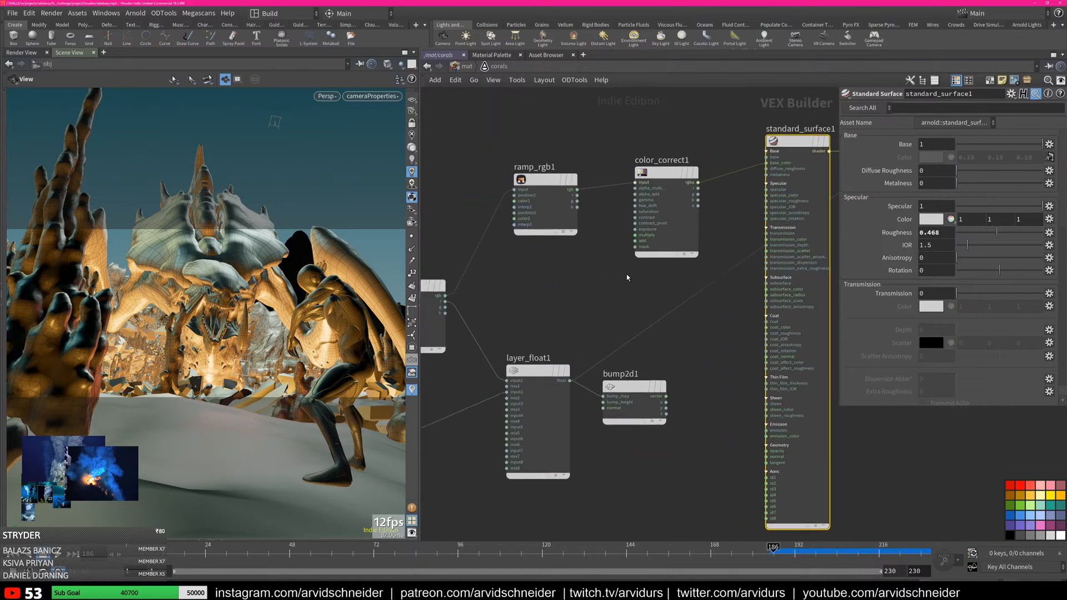
key(u)
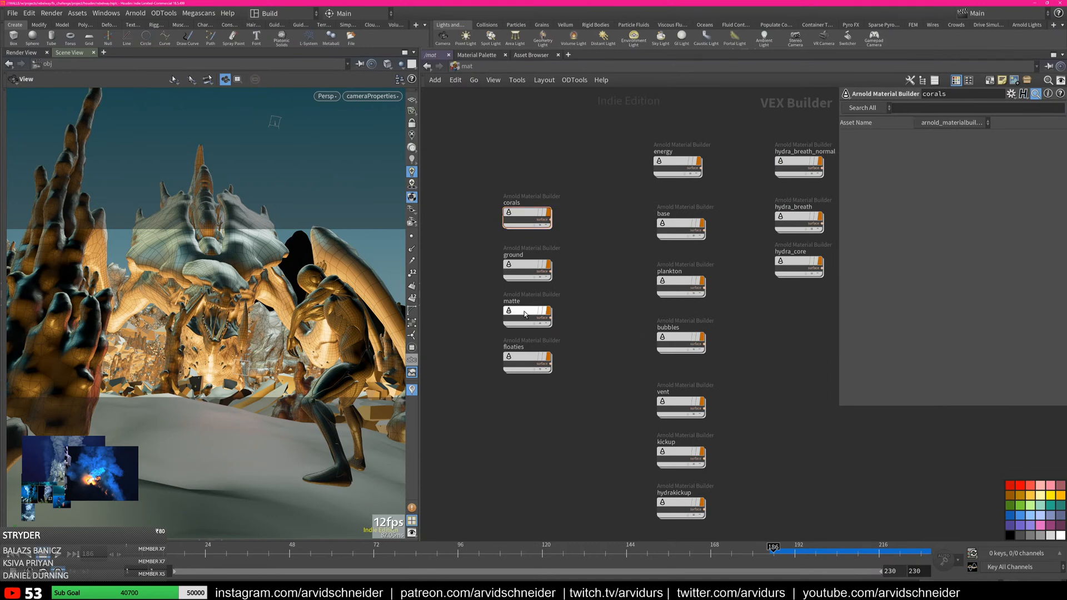
Open the floaties material, show its standard_surface1 settings, and return to the mat network
double_click(517, 358)
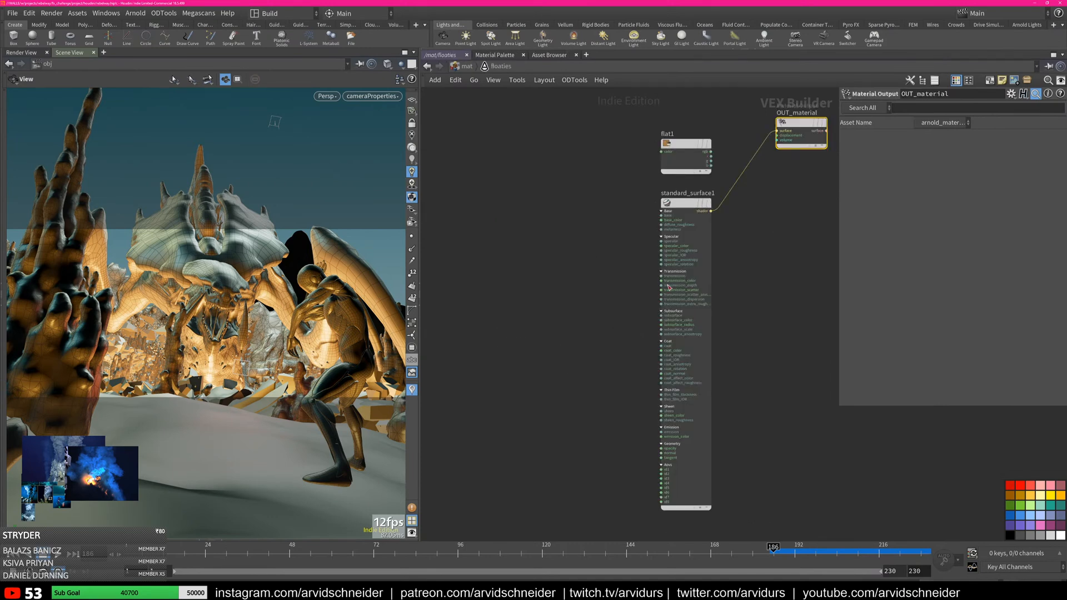
click(595, 267)
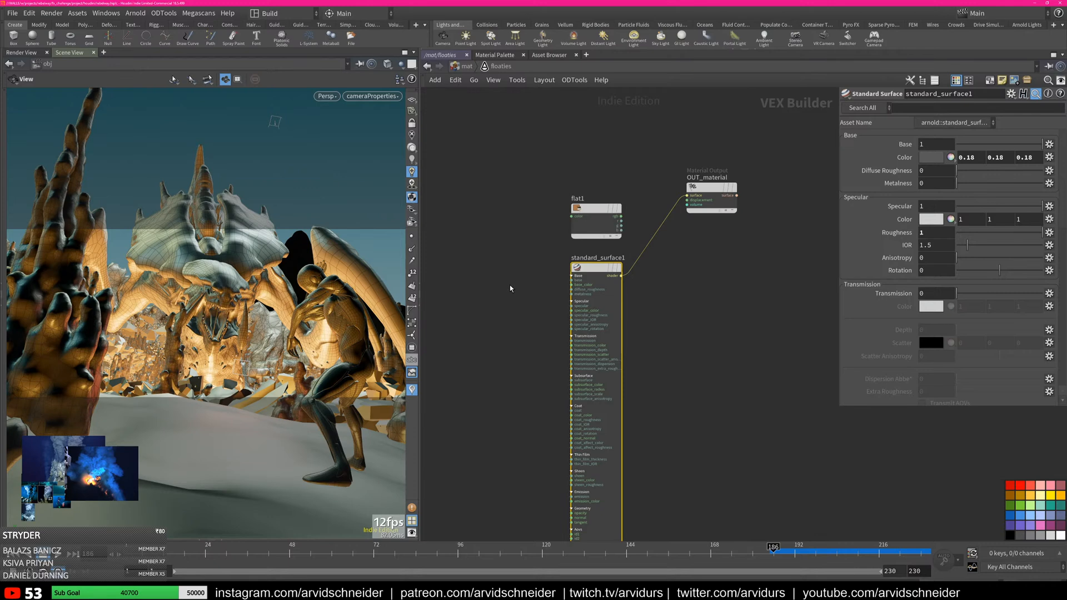
key(u)
click(603, 281)
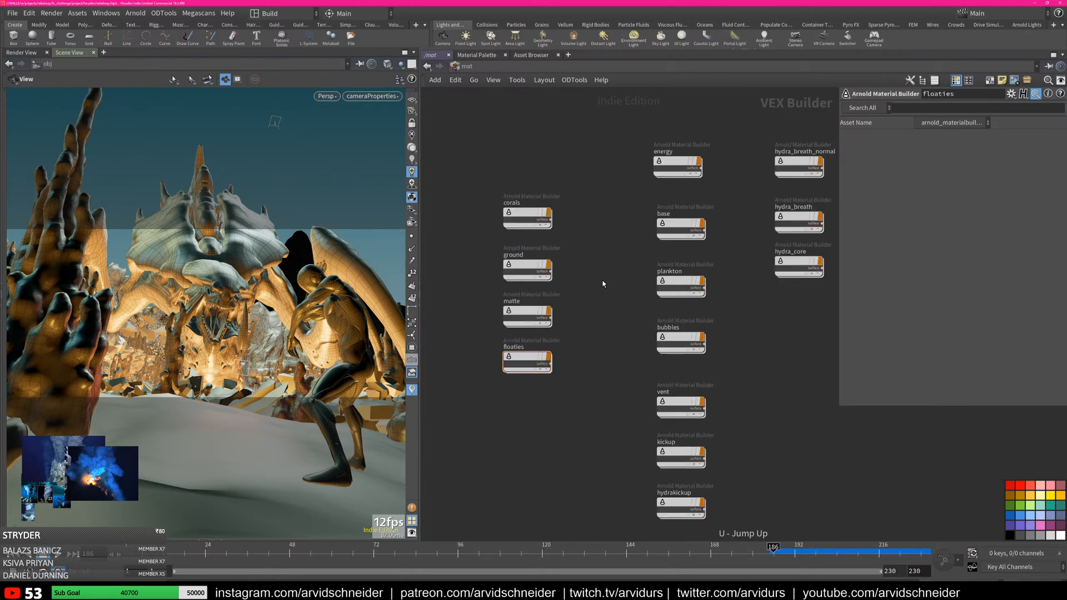
click(493, 68)
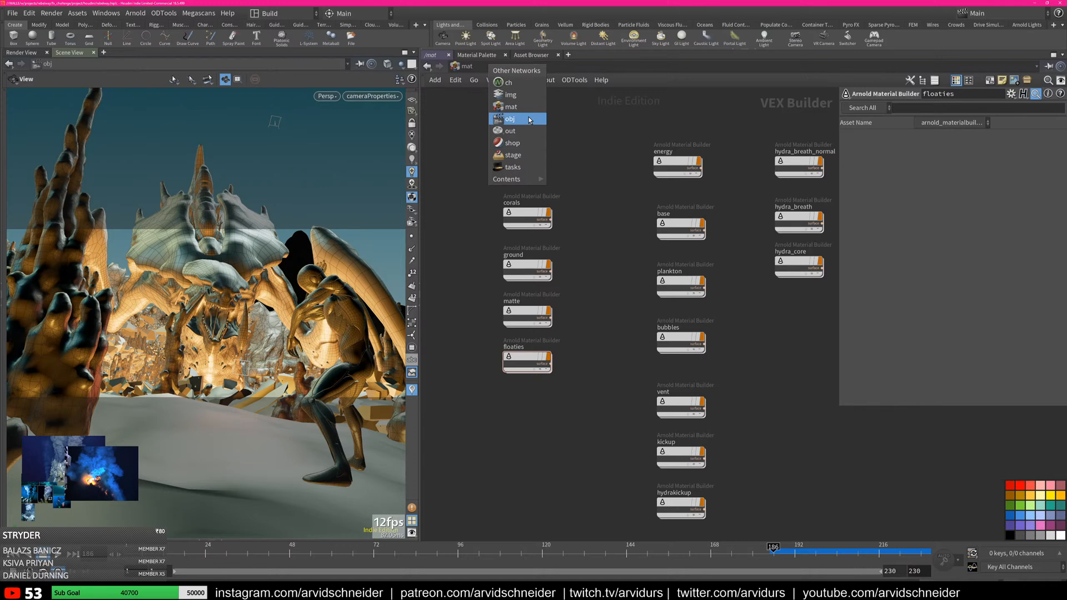
click(529, 120)
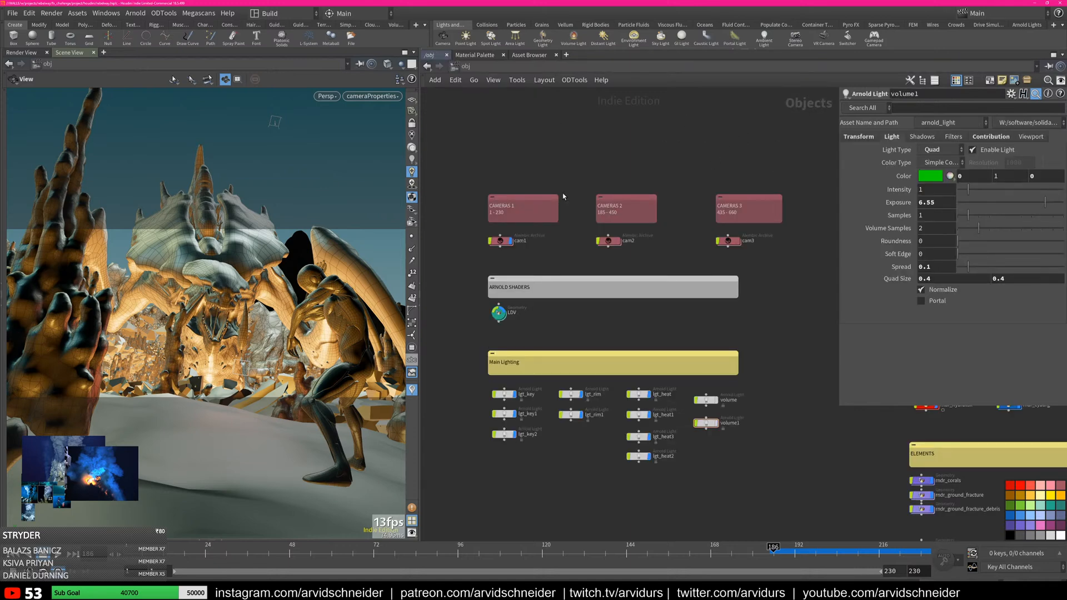
key(alt+Left)
Inspect the standard_volume1 and volume_sample_float1 settings inside the hydra_breath material and return to the mat network
double_click(803, 225)
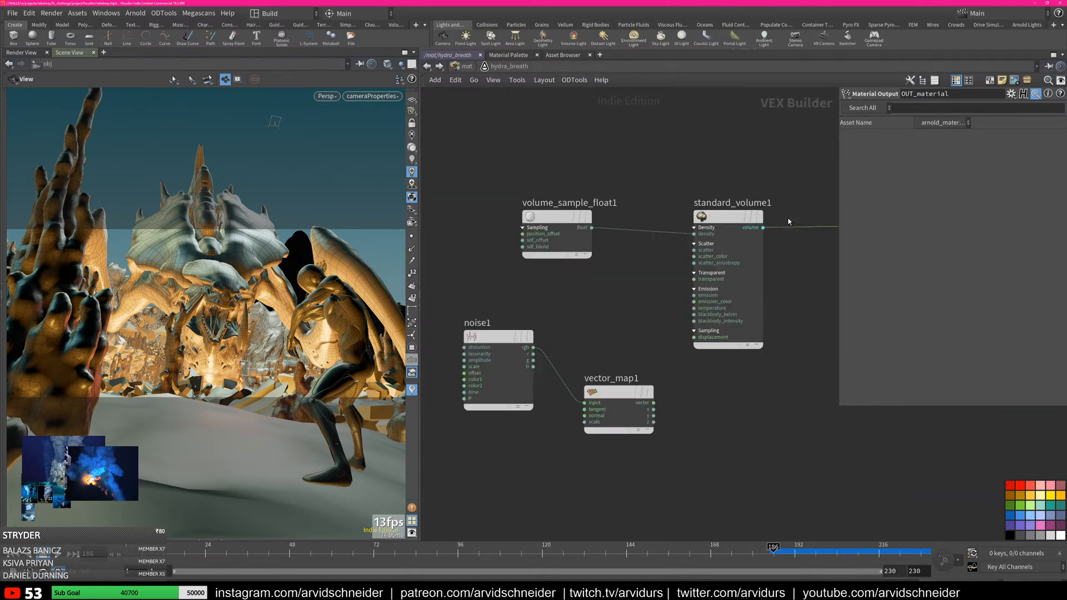
click(731, 217)
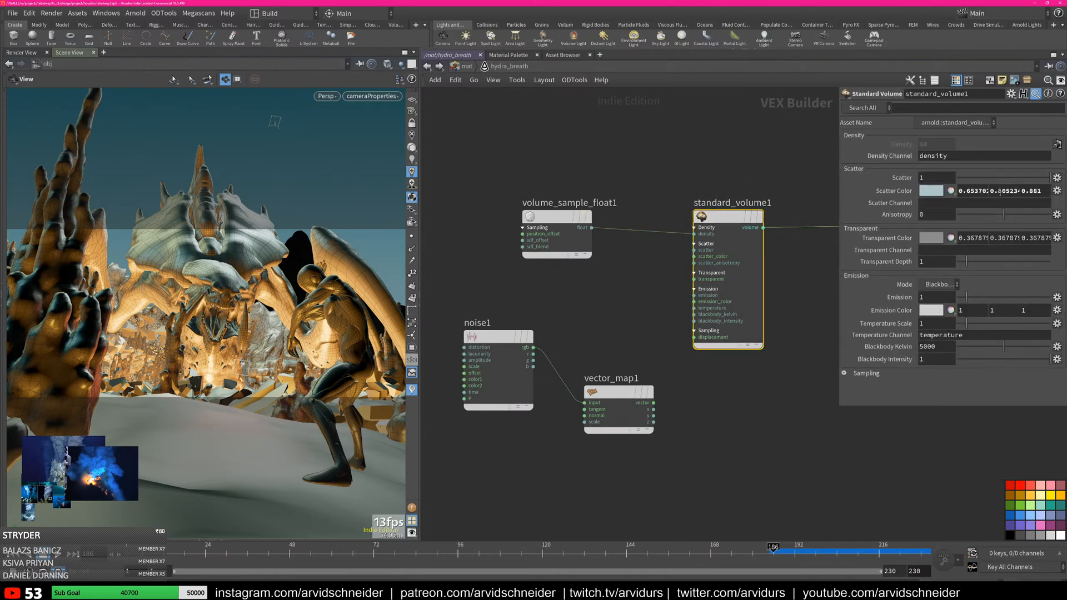
click(556, 217)
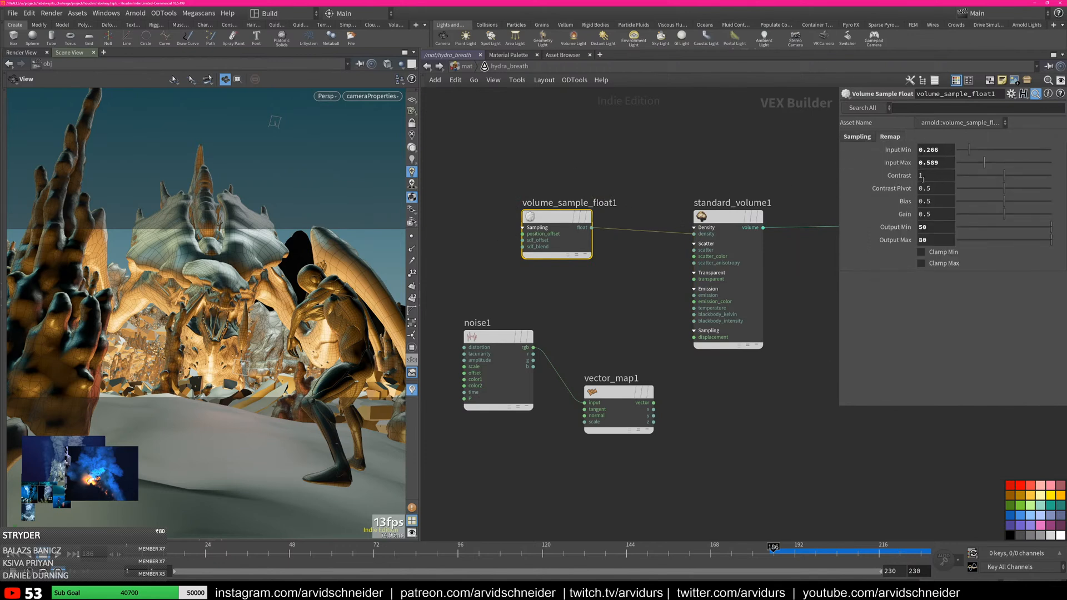
click(617, 290)
key(u)
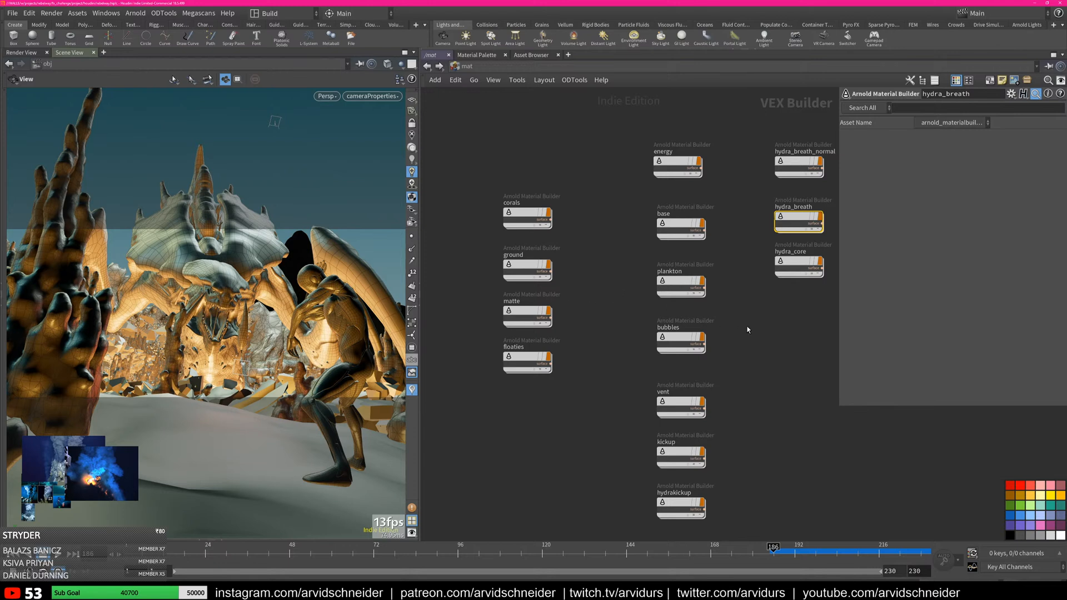
Switch to the obj network and open the shopnet1 shader network inside the LDV geometry
middle_drag(758, 375, 690, 338)
scroll(691, 336, down, 2)
key(u)
click(482, 66)
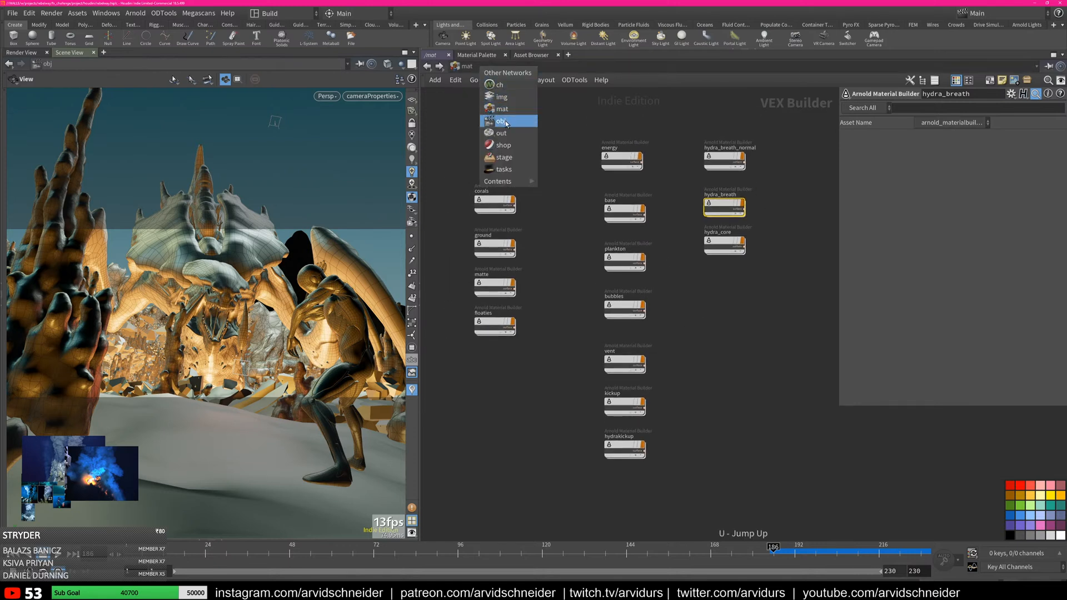
click(502, 121)
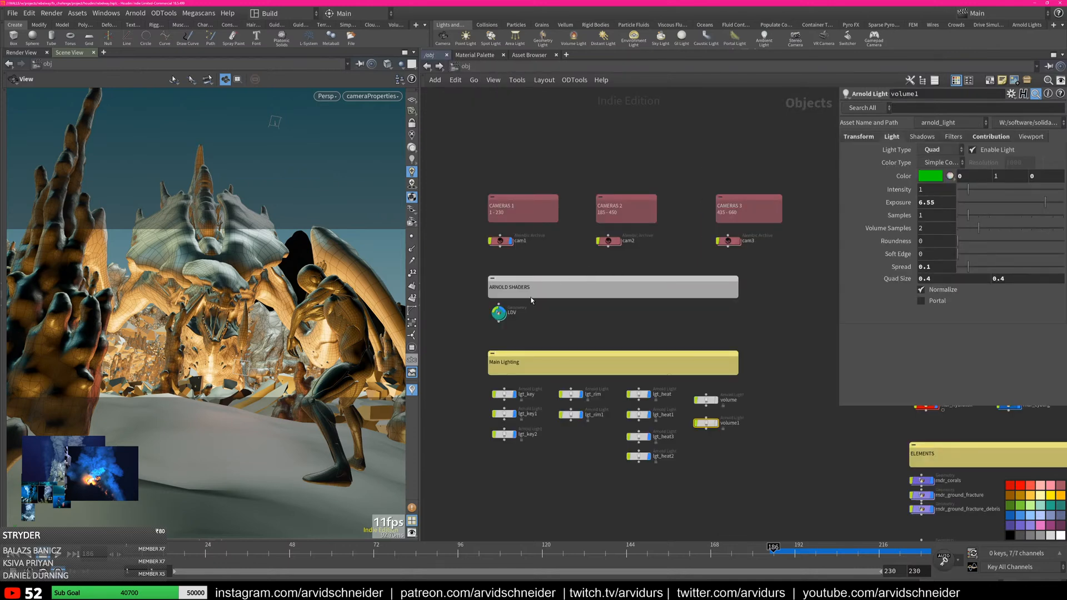
scroll(526, 326, up, 3)
double_click(539, 297)
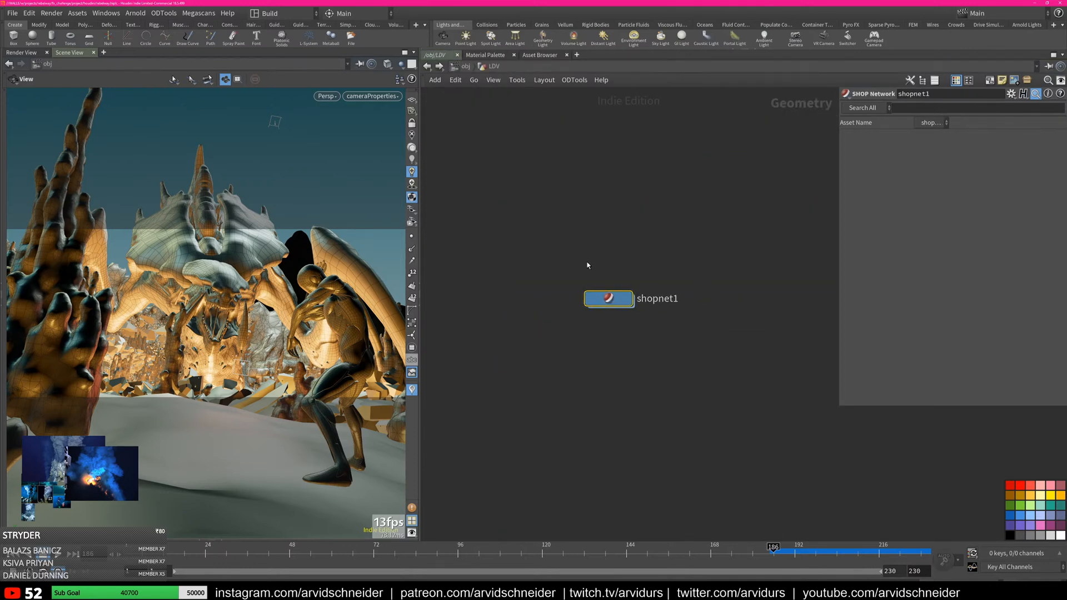
double_click(618, 297)
middle_drag(690, 204, 576, 288)
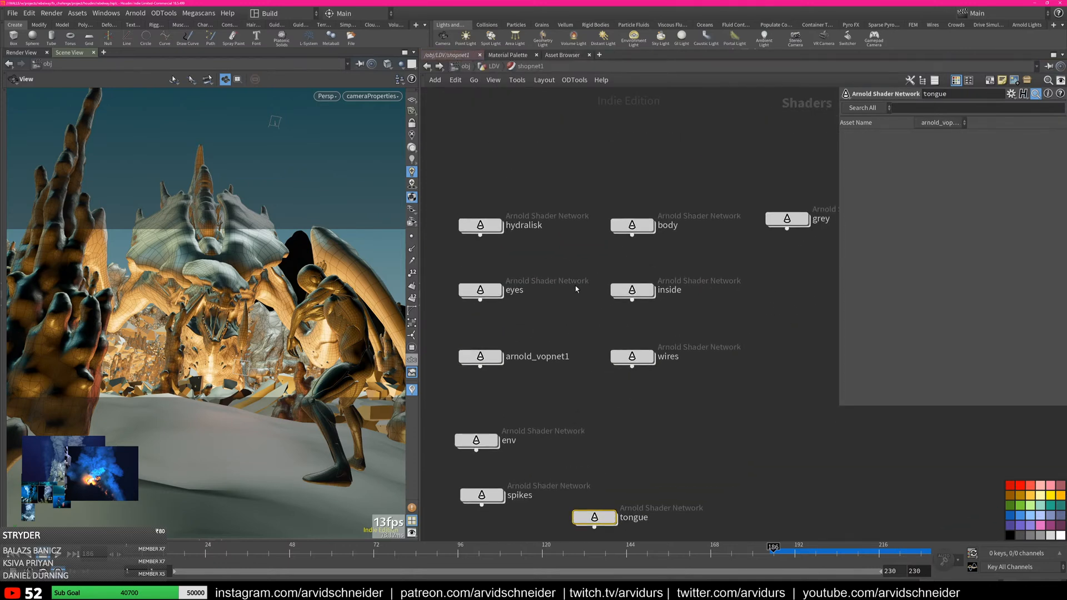
Open the hydralisk shader network and examine its image1 texture node and the connections to the standard surfaces
double_click(489, 228)
middle_drag(698, 239, 476, 277)
middle_drag(629, 304, 759, 270)
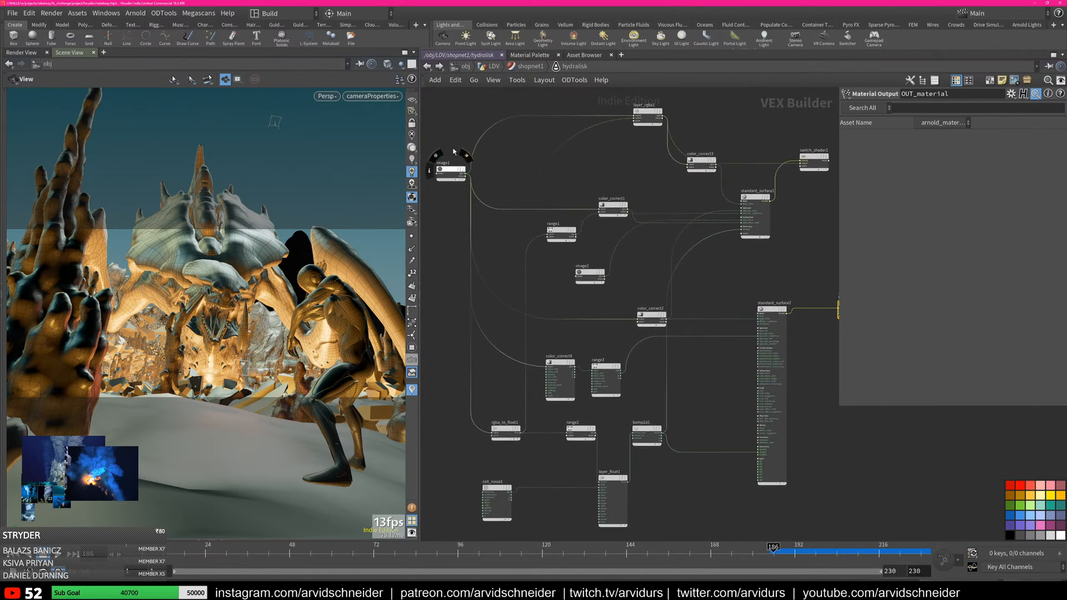
click(451, 169)
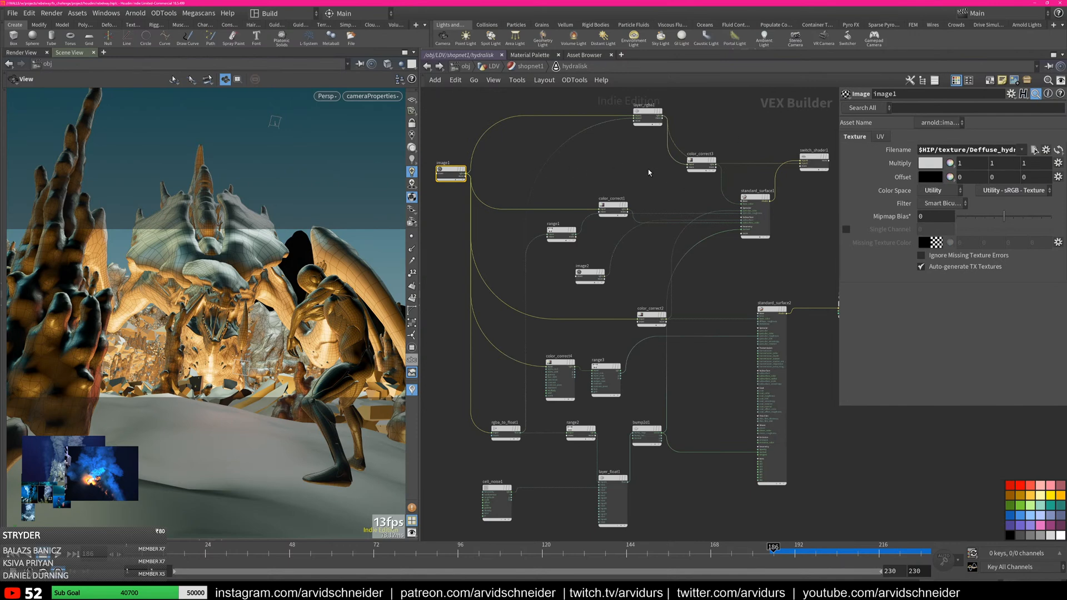
scroll(589, 233, up, 3)
middle_drag(703, 233, 535, 339)
middle_drag(583, 242, 584, 319)
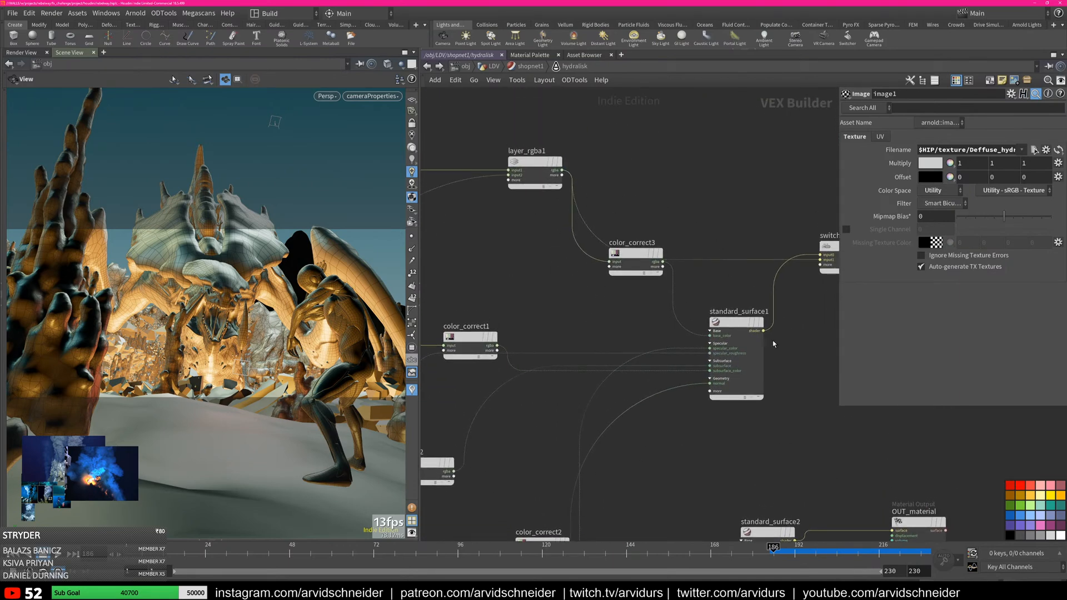
scroll(734, 345, down, 6)
middle_drag(729, 346, 723, 215)
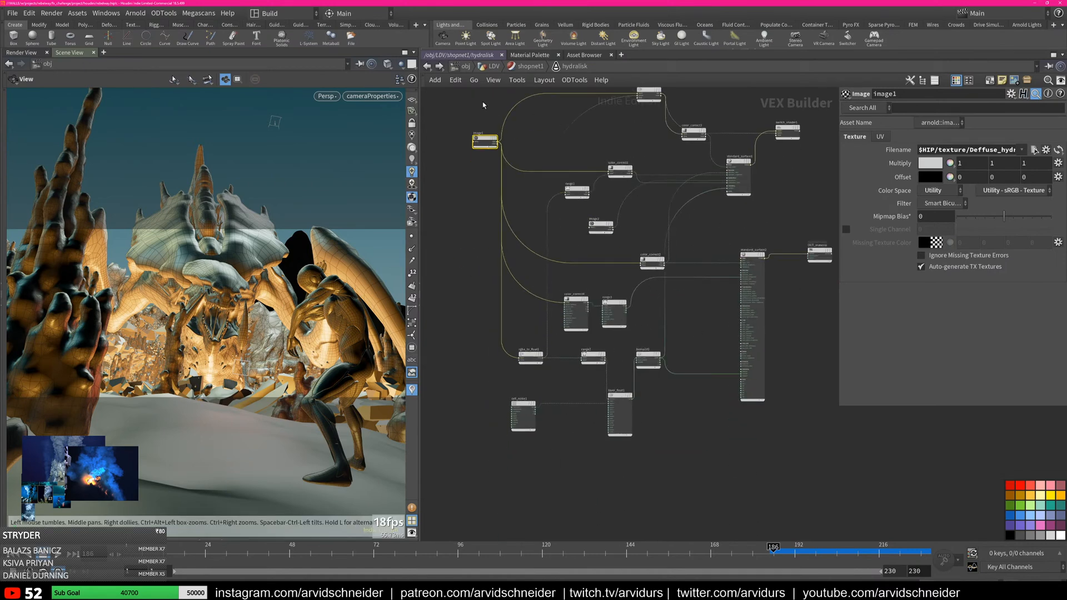
Return to the object level and switch to the out network to show the Arnold render nodes
click(466, 66)
scroll(706, 312, down, 4)
middle_drag(711, 316, 612, 273)
scroll(742, 284, down, 4)
middle_drag(769, 285, 611, 245)
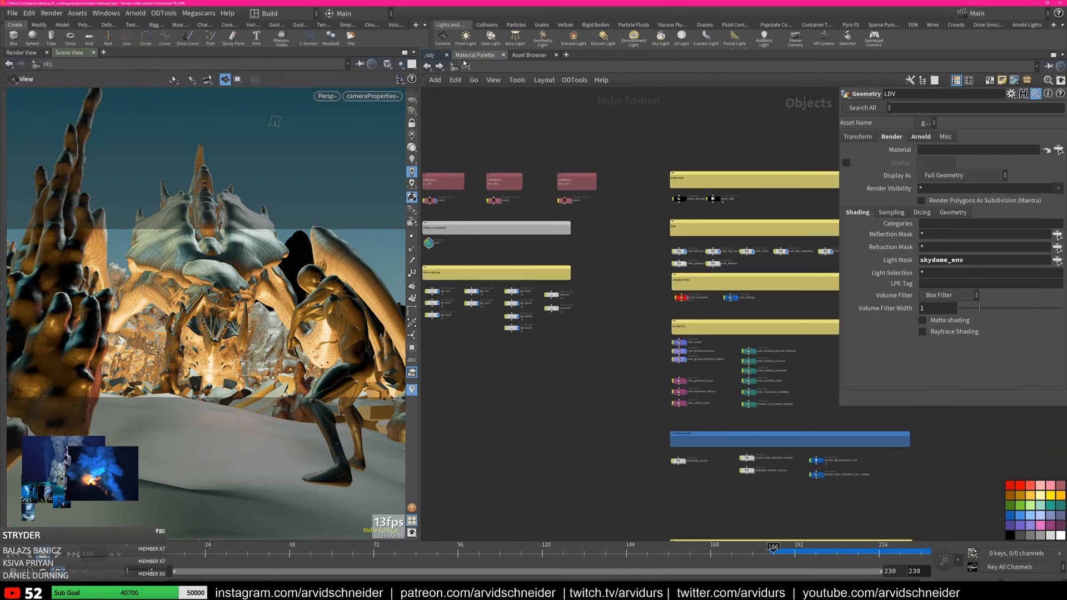
click(474, 79)
click(505, 135)
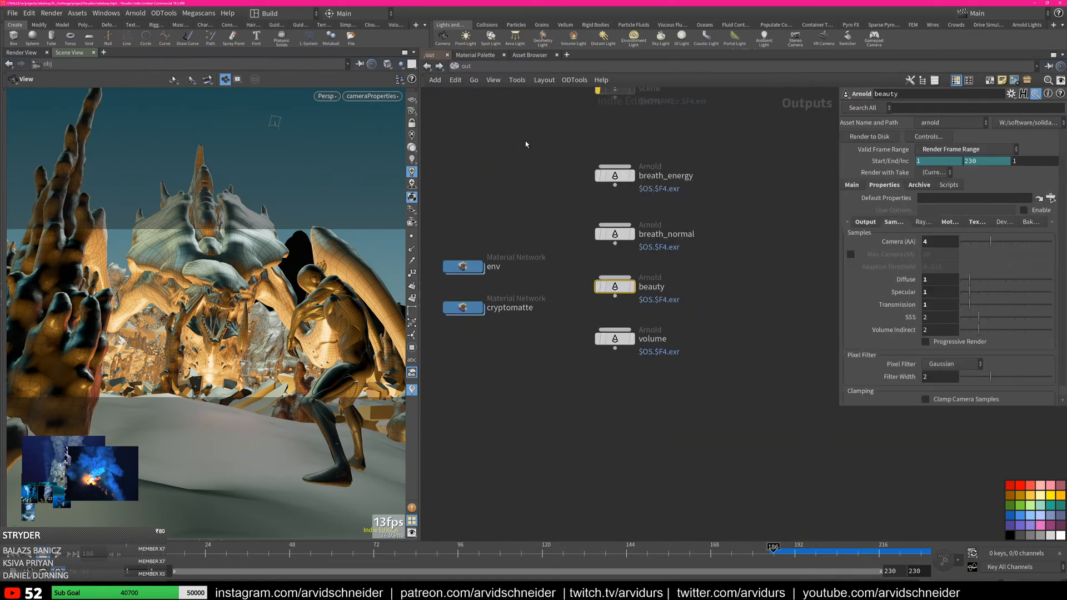
middle_drag(733, 177, 746, 224)
click(741, 203)
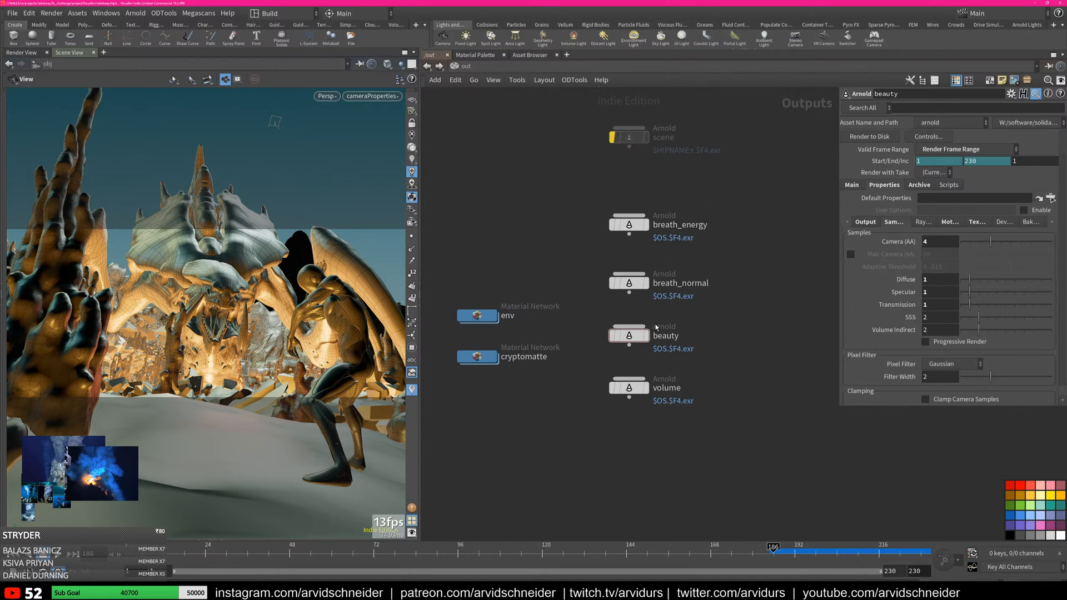
Review the beauty render node's output settings and its full list of AOVs
click(629, 335)
click(866, 222)
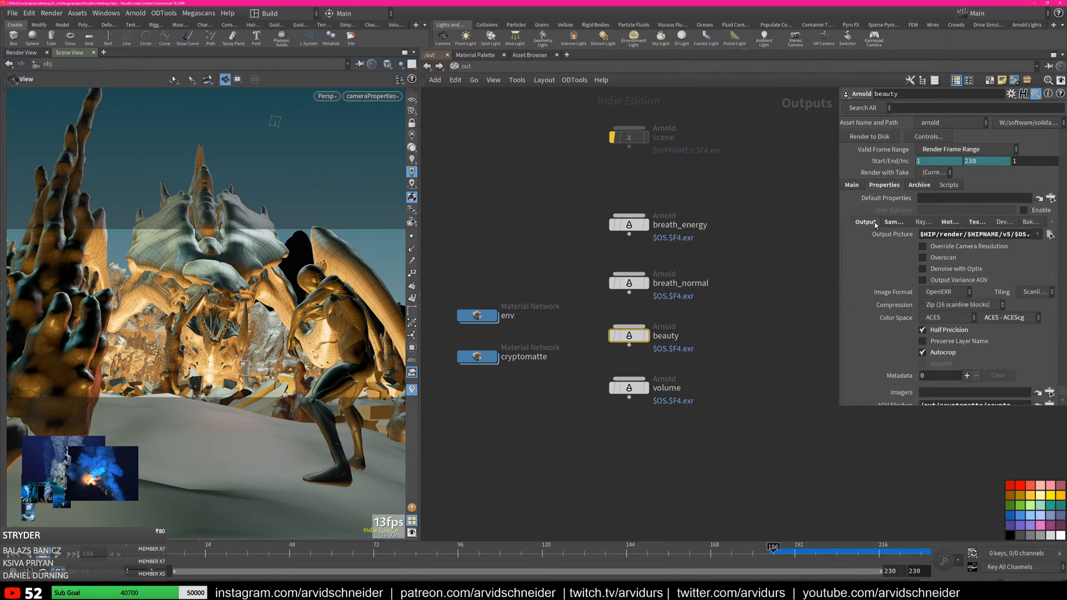
drag(1059, 148, 1066, 168)
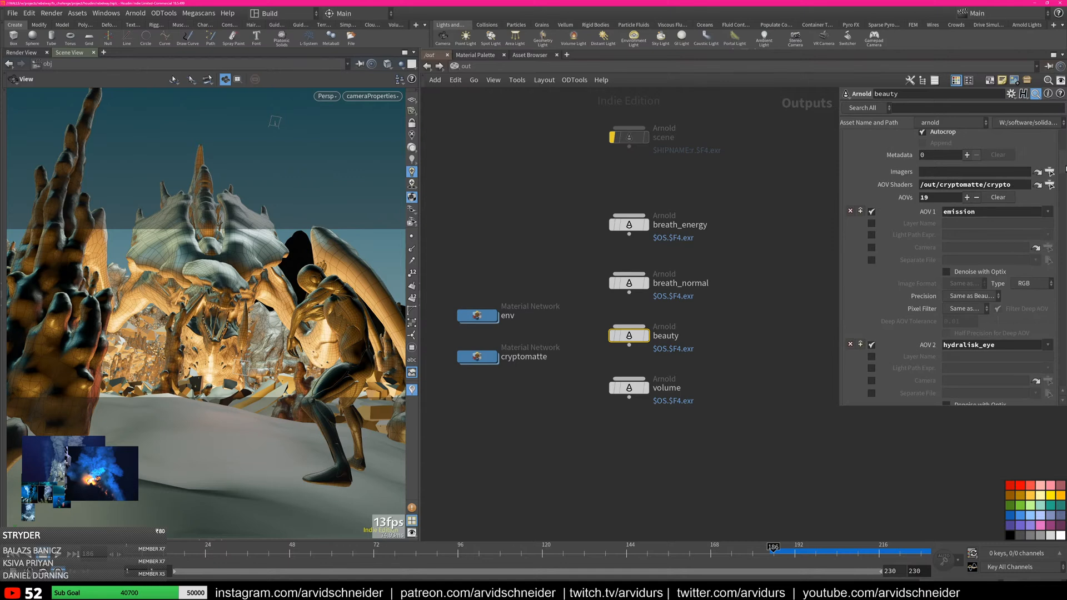
scroll(1026, 184, down, 5)
drag(1062, 187, 1063, 281)
mouse_move(1062, 321)
mouse_down()
mouse_move(1062, 343)
mouse_move(1062, 322)
mouse_up()
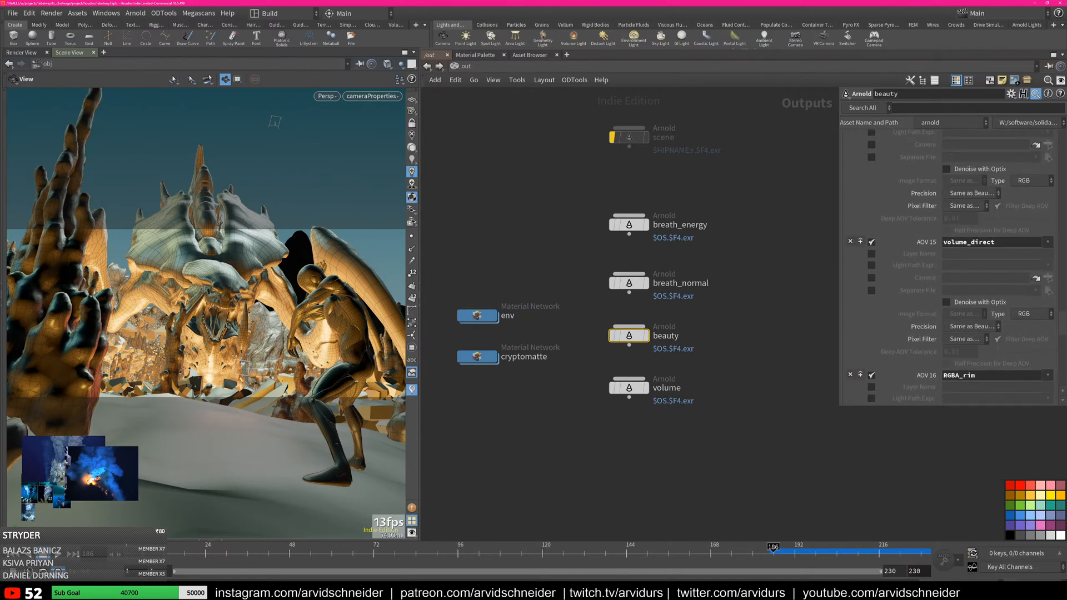
scroll(979, 229, down, 5)
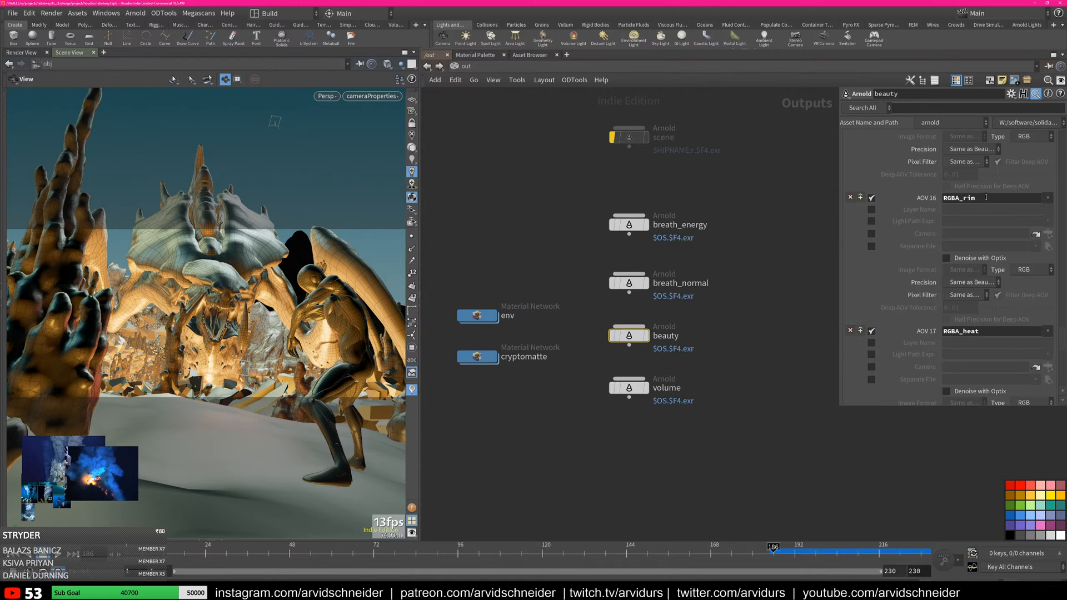
drag(1062, 334, 1049, 122)
click(754, 238)
Show the beauty render node's Main settings and Sampling properties, resizing the parameter display to read them
click(852, 185)
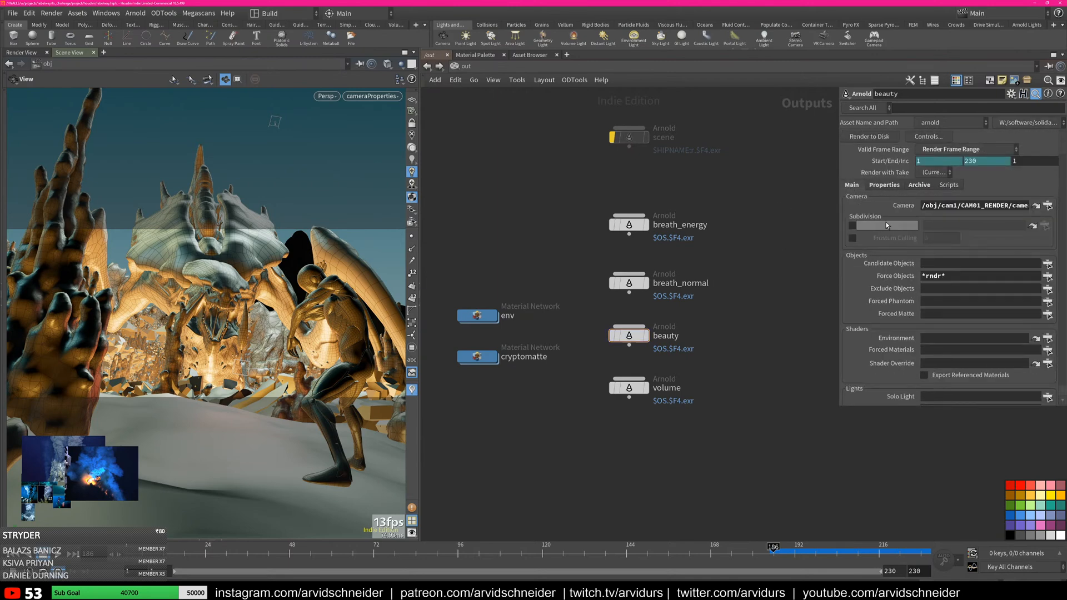
click(884, 185)
click(891, 222)
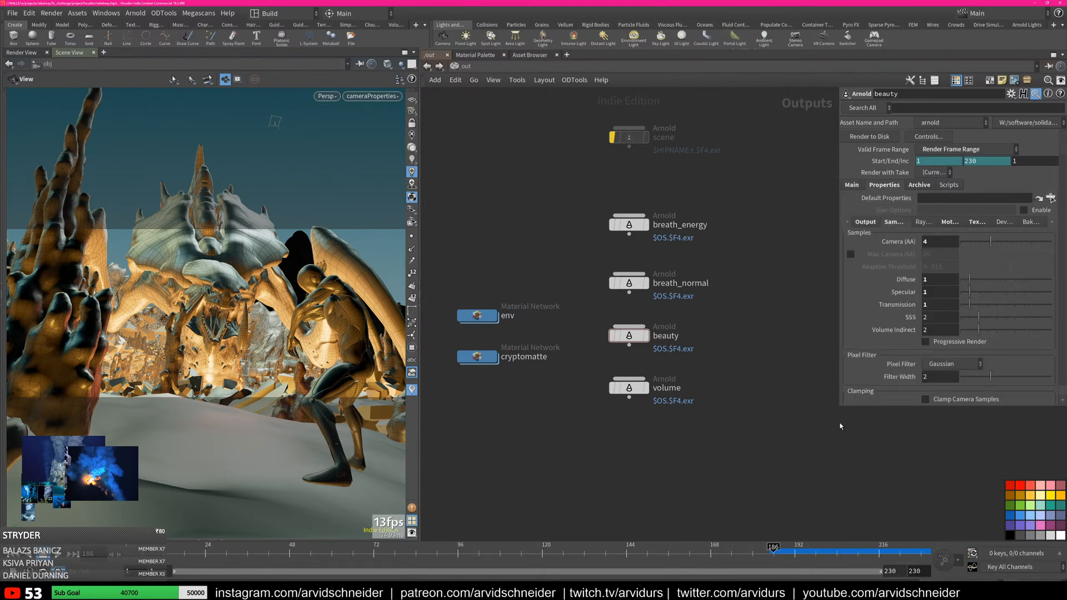
drag(841, 408, 729, 485)
click(814, 241)
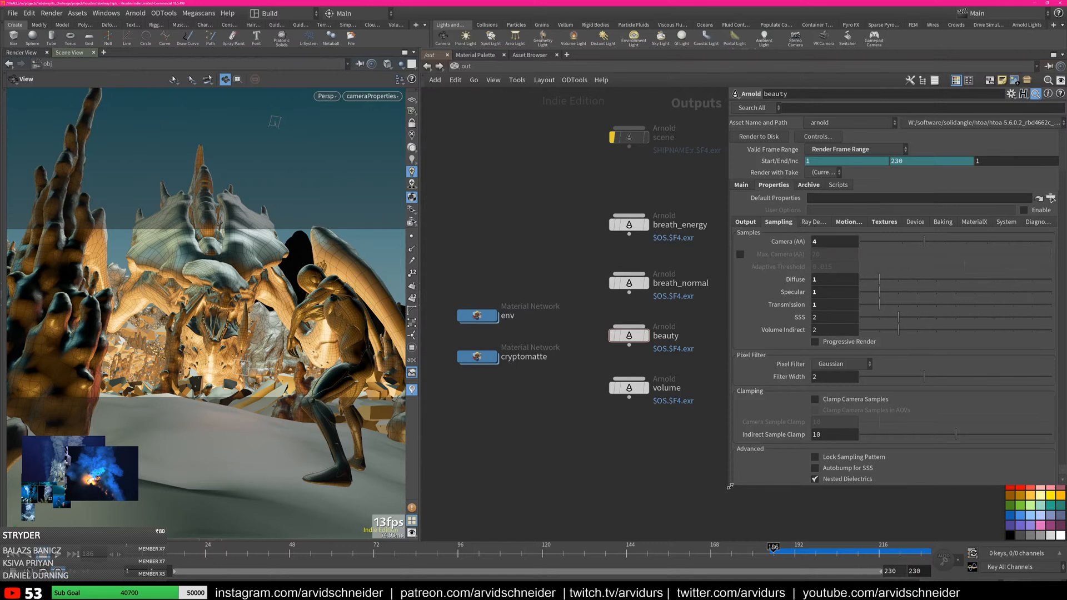
drag(729, 484, 833, 459)
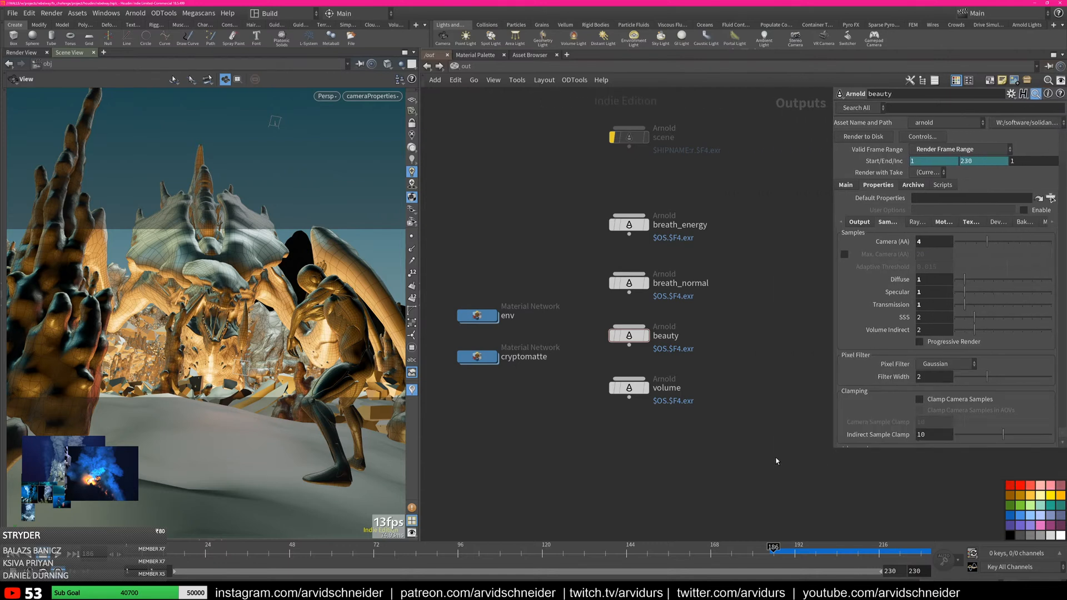
key(c)
scroll(751, 354, up, 1)
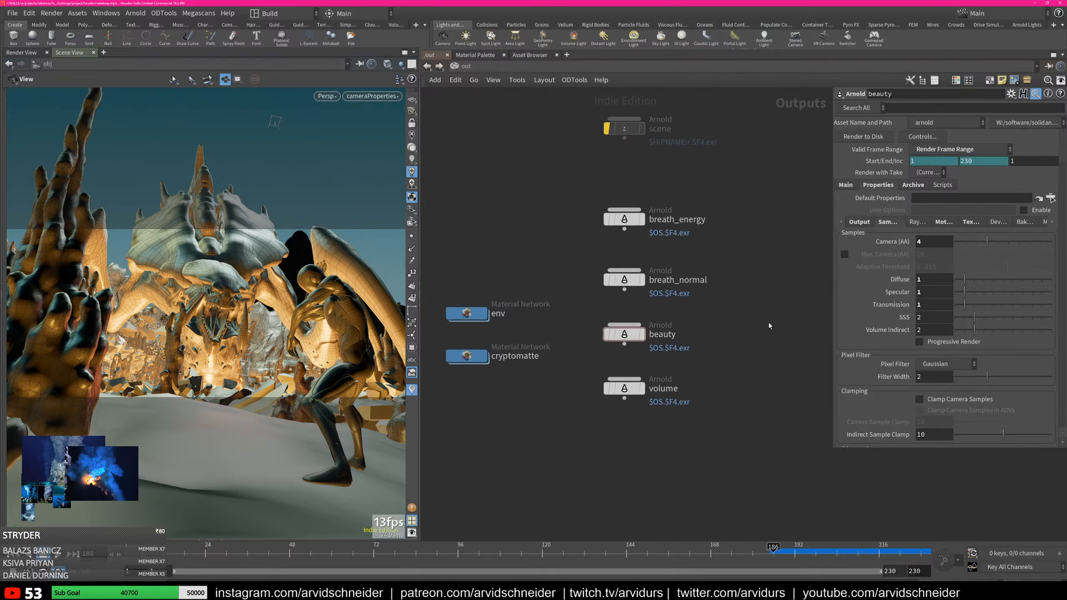
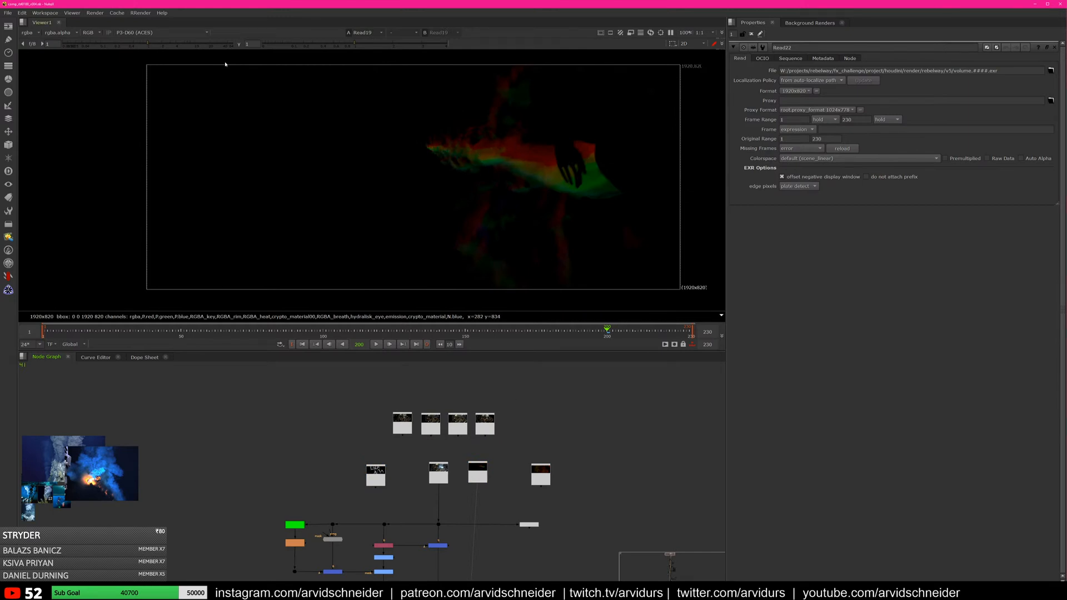
View the volume render's Read node, raising the viewer gain temporarily to inspect its dark areas before resetting it
click(539, 482)
key(1)
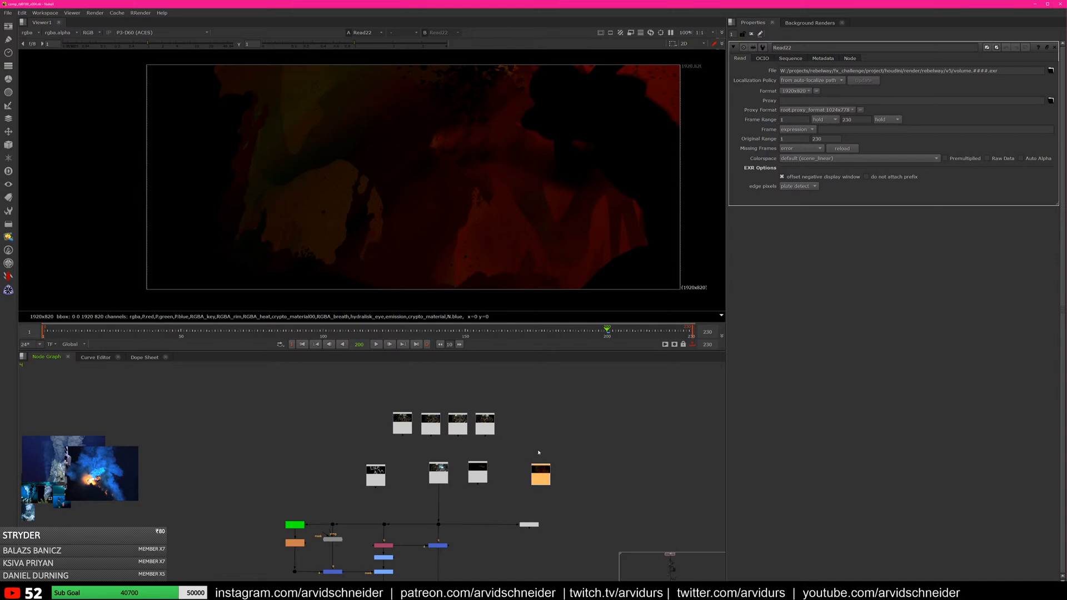
drag(167, 45, 195, 48)
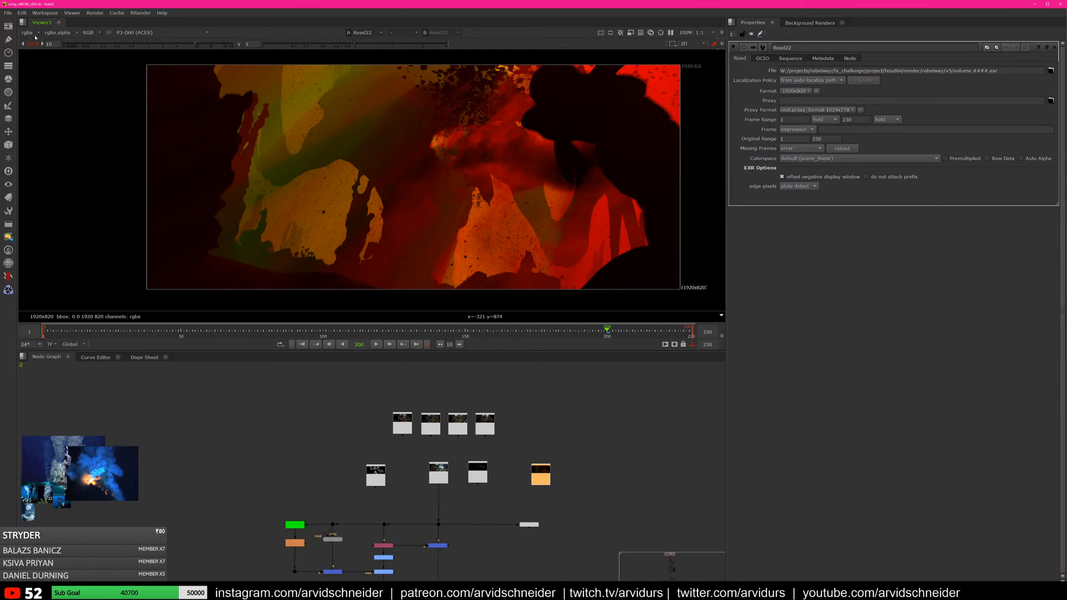
click(29, 43)
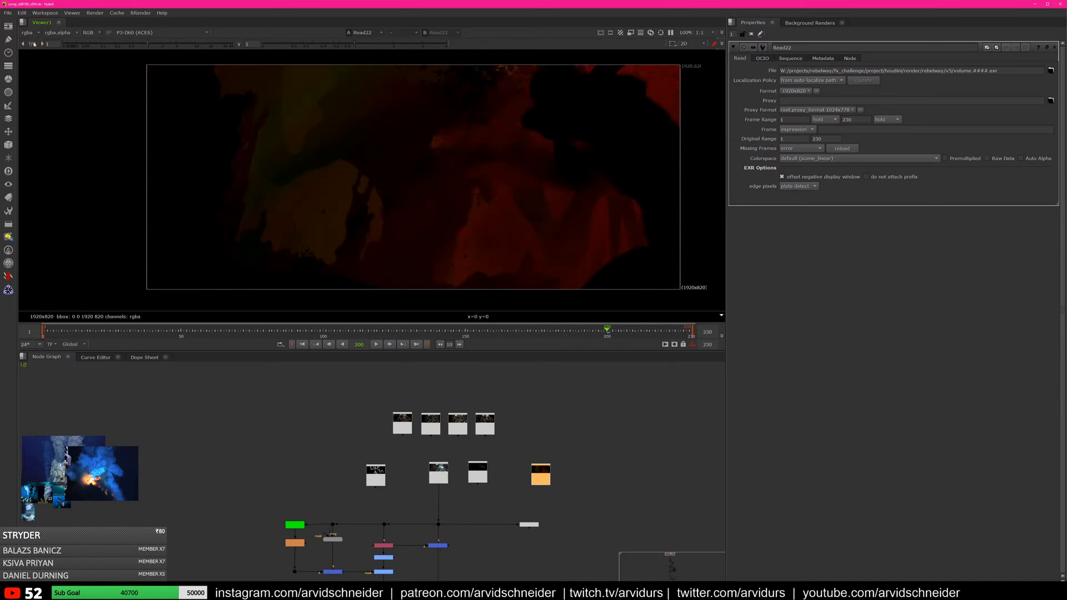
View the layer contact sheet of the beauty render in an enlarged viewer
click(535, 527)
key(1)
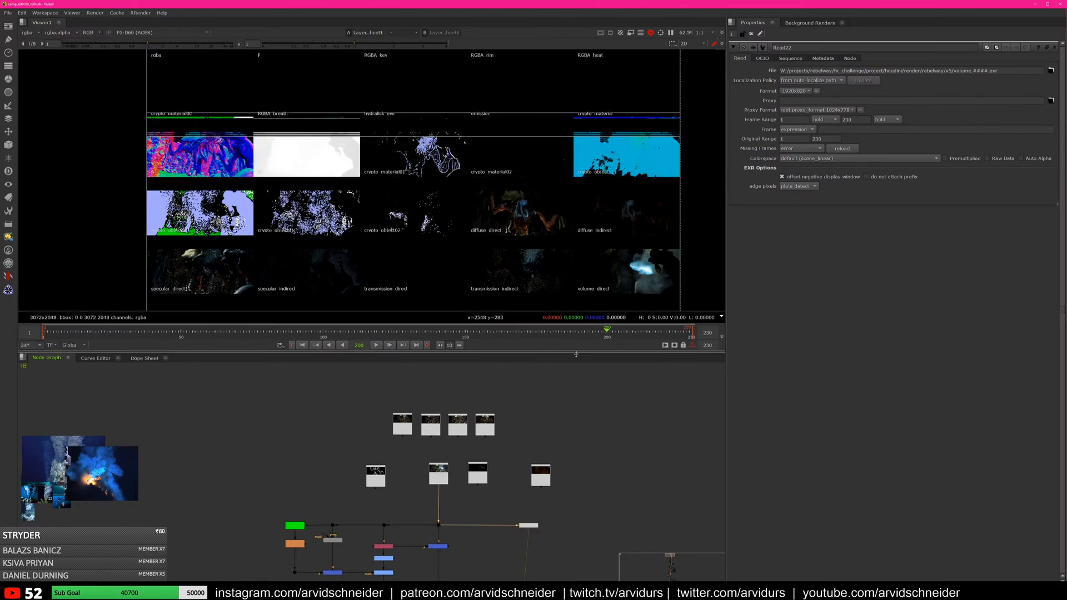
drag(573, 352, 564, 435)
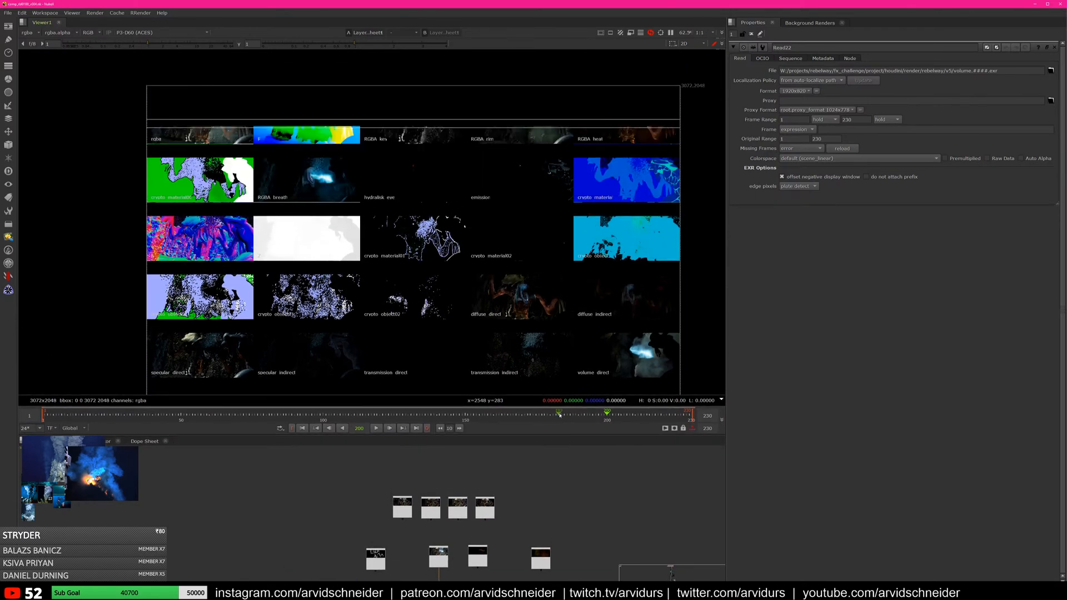
middle_drag(330, 184, 529, 370)
scroll(433, 207, up, 4)
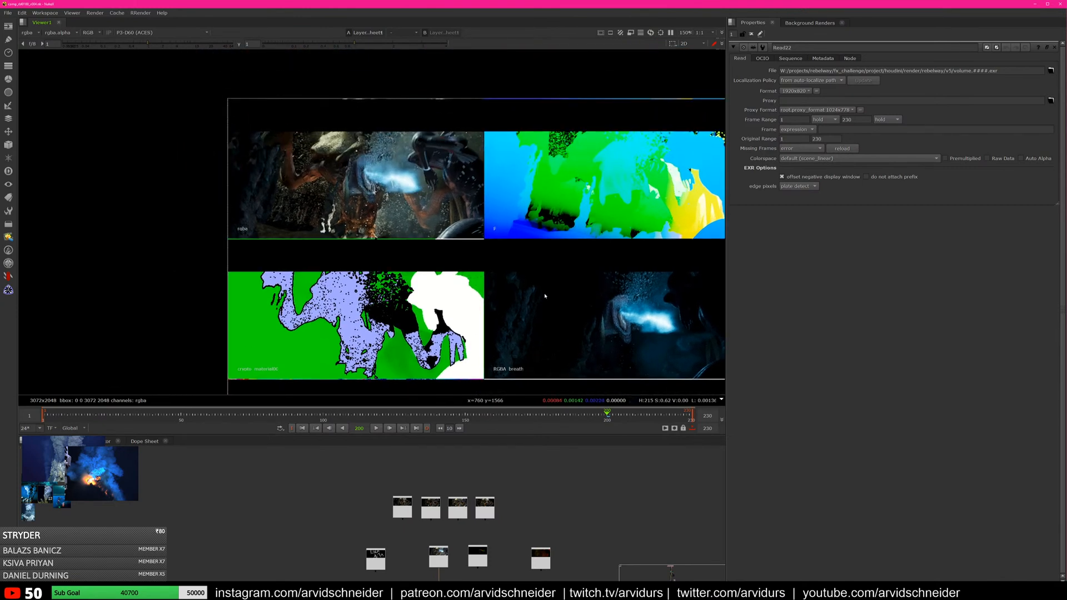
Examine the individual passes on the contact sheet, from the key and rim lights to transmission and volume, ending on the whole sheet
middle_drag(560, 234, 500, 278)
scroll(399, 240, up, 2)
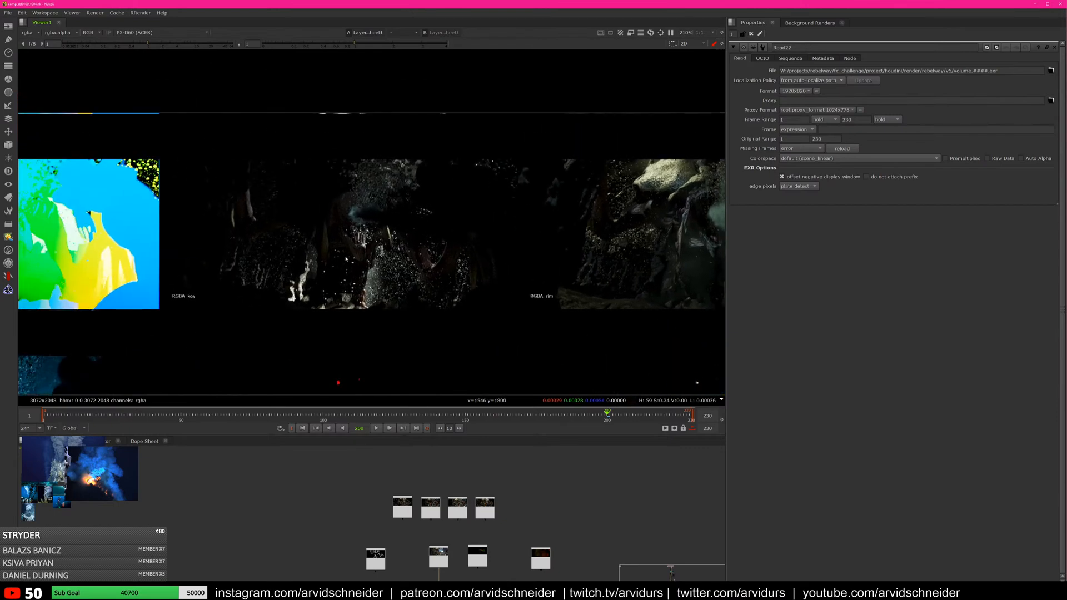
middle_drag(663, 276, 444, 269)
middle_drag(344, 226, 495, 280)
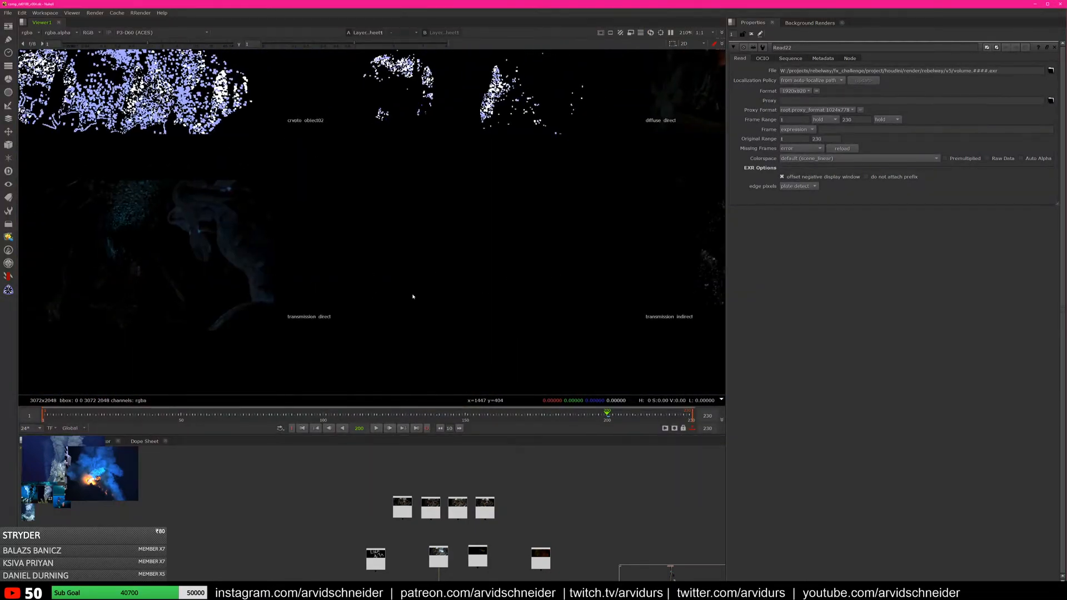
middle_drag(413, 296, 491, 221)
scroll(274, 302, down, 3)
middle_drag(556, 520, 612, 438)
middle_drag(478, 245, 535, 258)
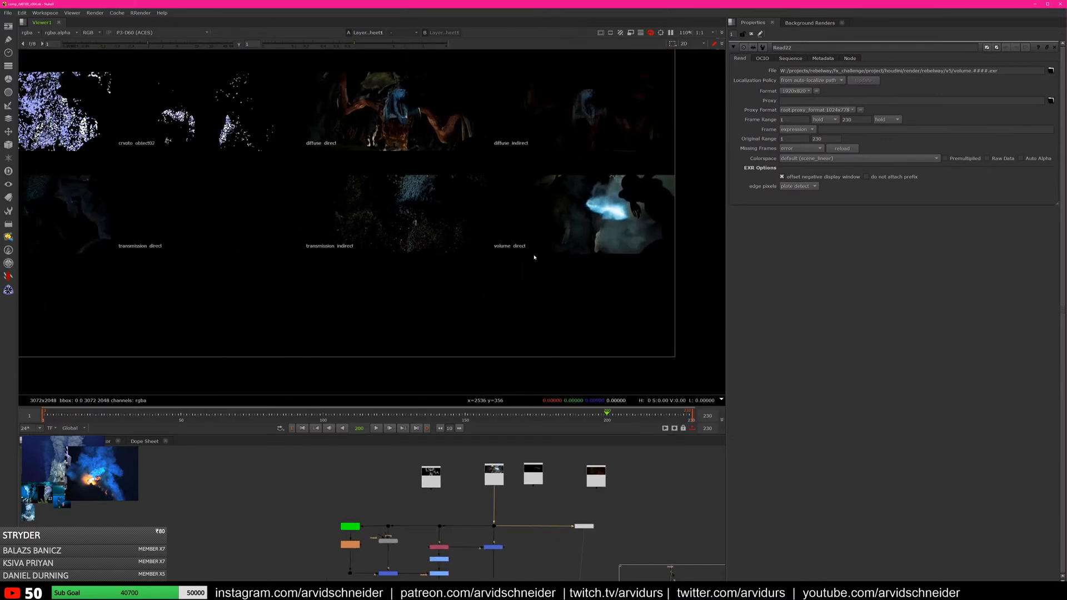
key(f)
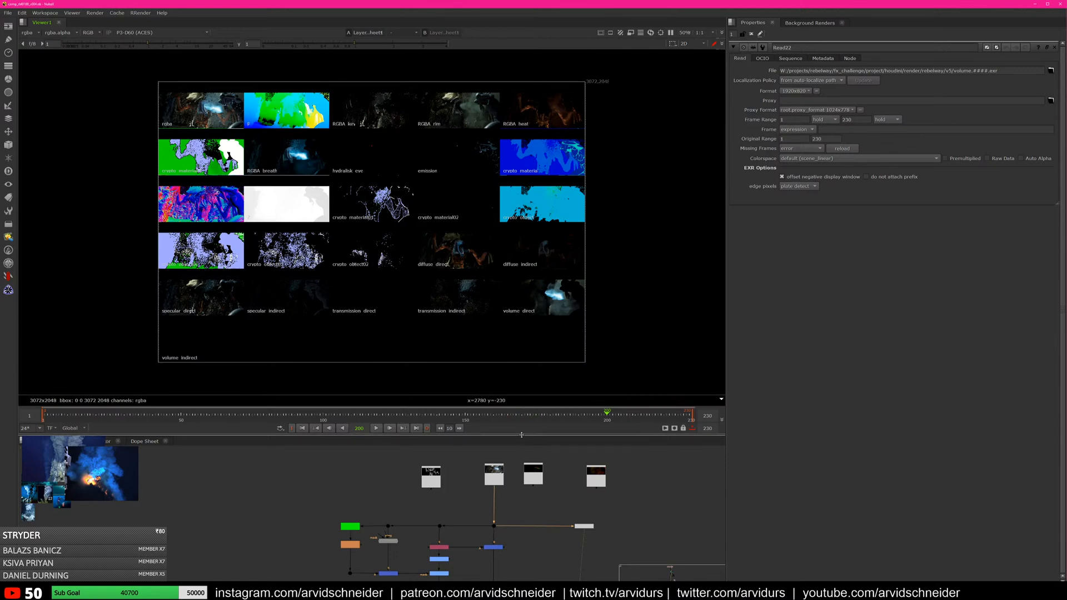
Give the node graph more room and survey the comp tree from the Read nodes down past the teal backdrop, ending on the first branch
drag(519, 437, 519, 295)
middle_drag(517, 495, 489, 345)
middle_drag(527, 500, 507, 401)
scroll(504, 402, down, 6)
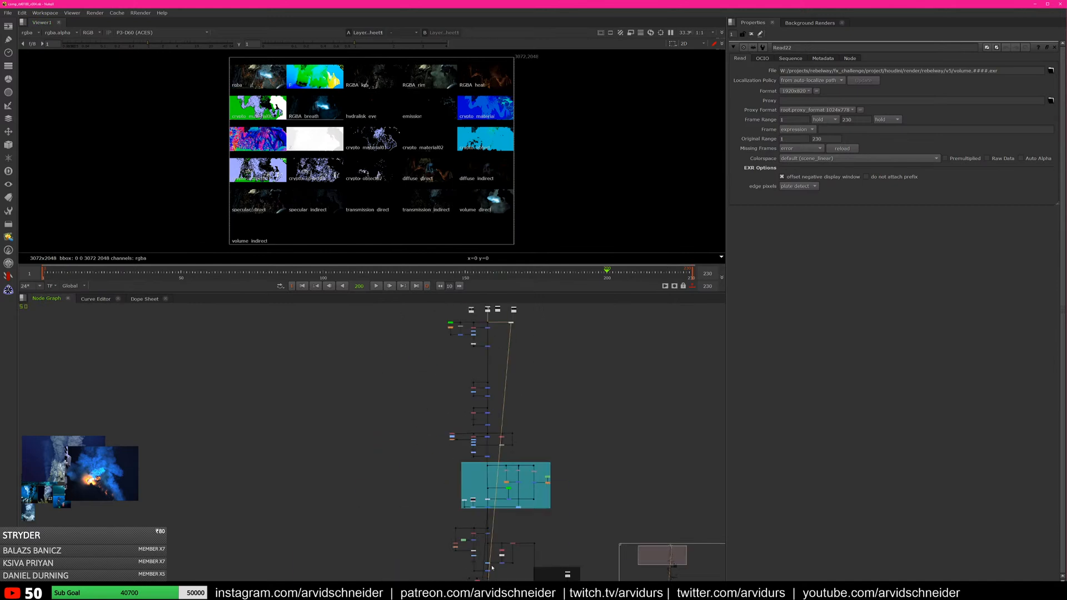
middle_drag(520, 449, 467, 525)
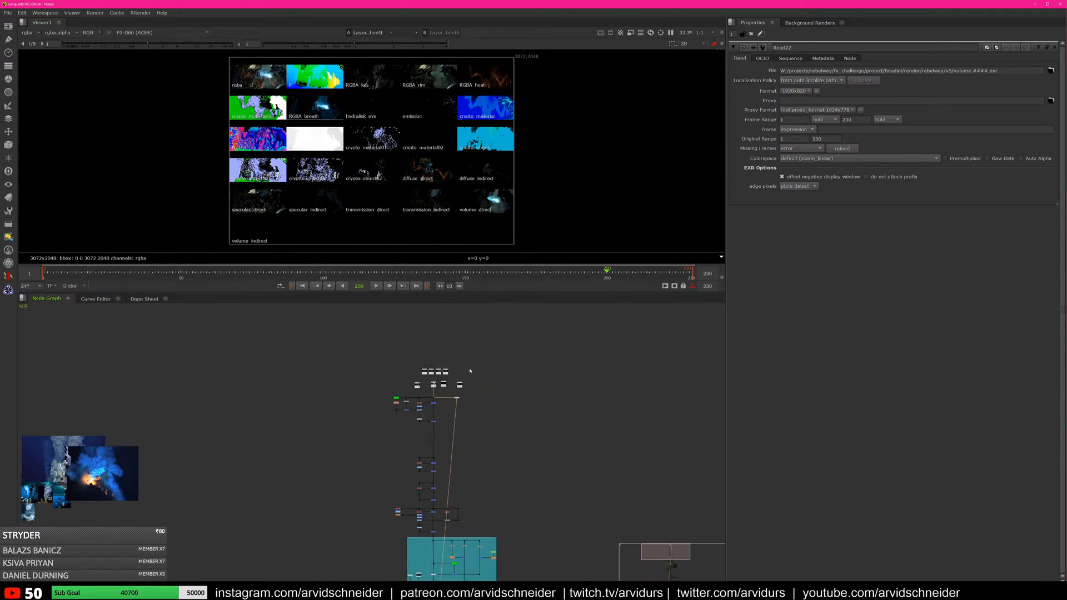
middle_drag(470, 371, 505, 385)
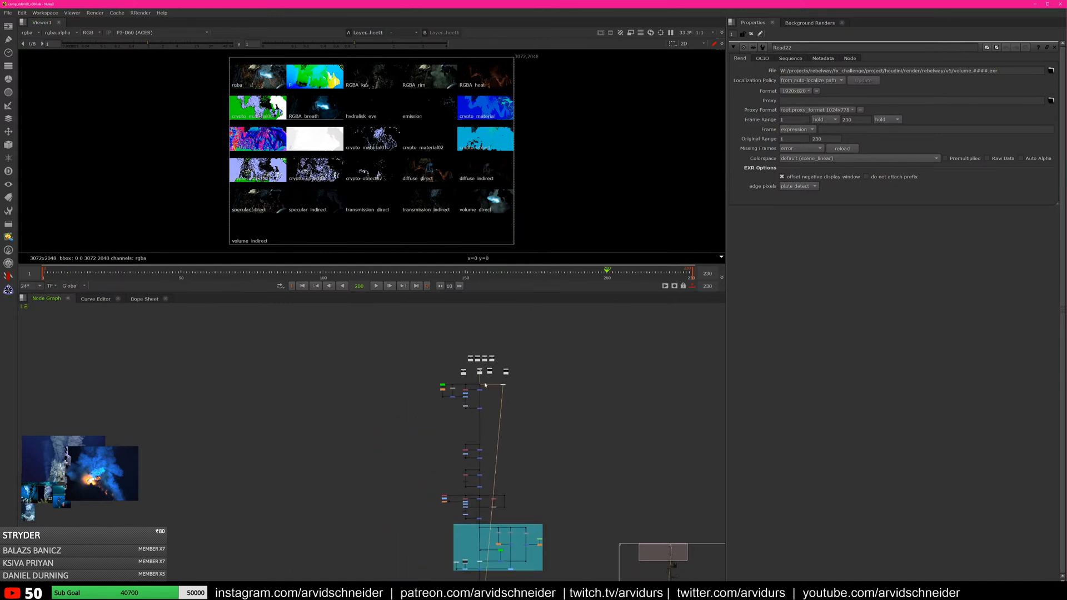
scroll(472, 400, up, 6)
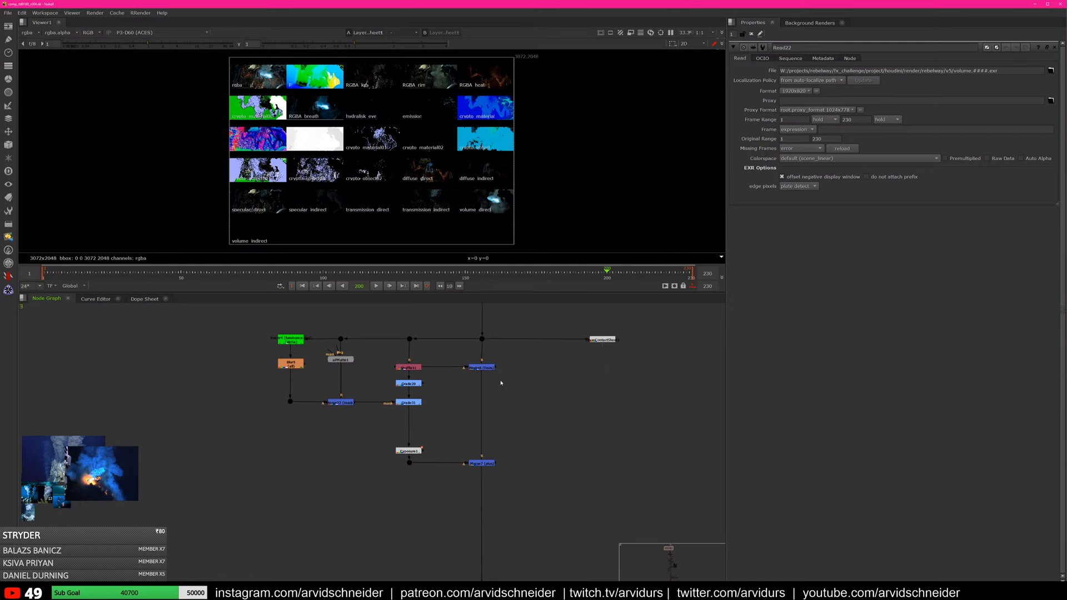
View the first from-merge in an enlarged viewer and open the Shuffle node that extracts the RGBA_key layer
middle_drag(501, 383, 600, 400)
key(1)
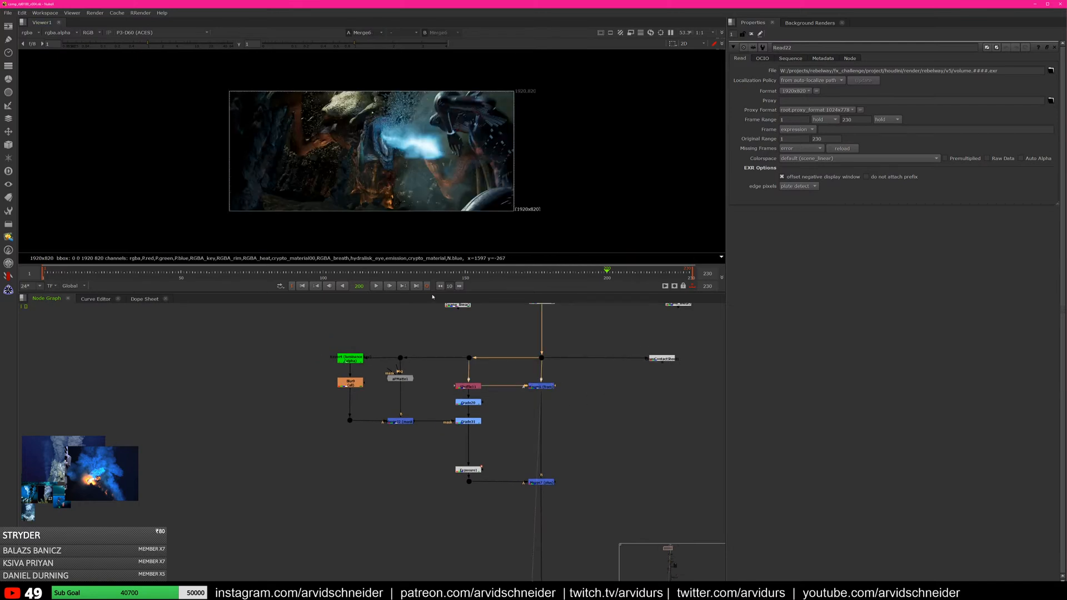
drag(433, 293, 434, 353)
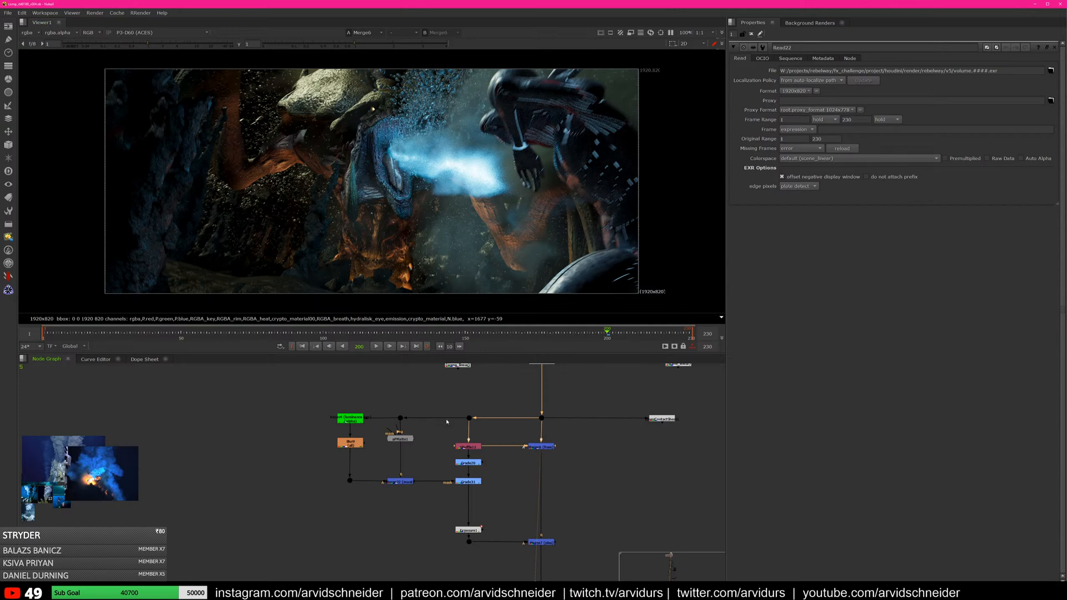
middle_drag(413, 400, 422, 397)
scroll(422, 398, up, 1)
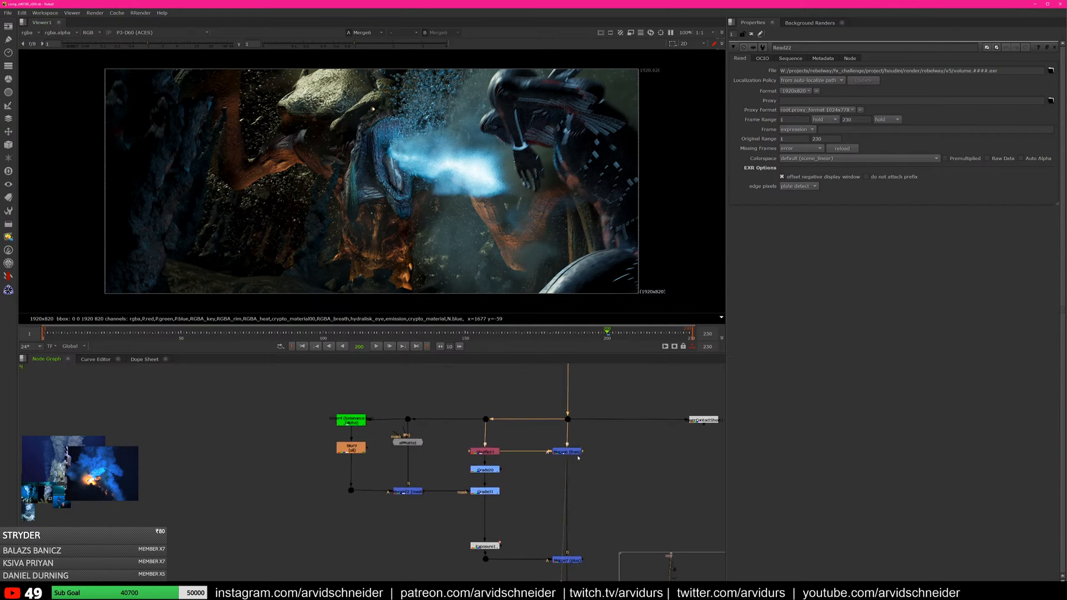
double_click(477, 452)
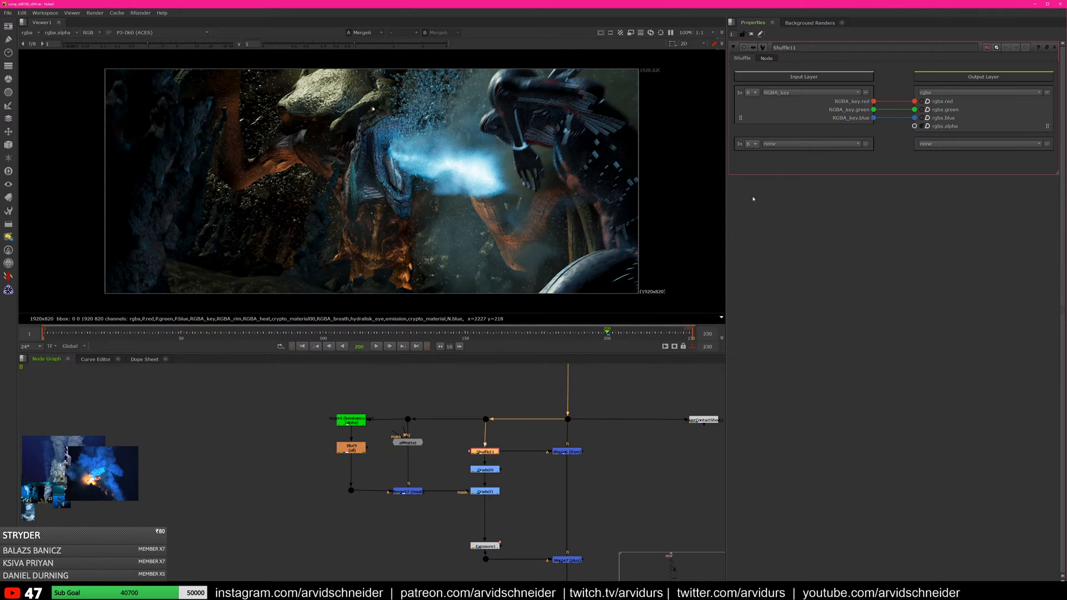
Compare the beauty at the Dot above the first merge with the result of Merge6
click(568, 419)
key(1)
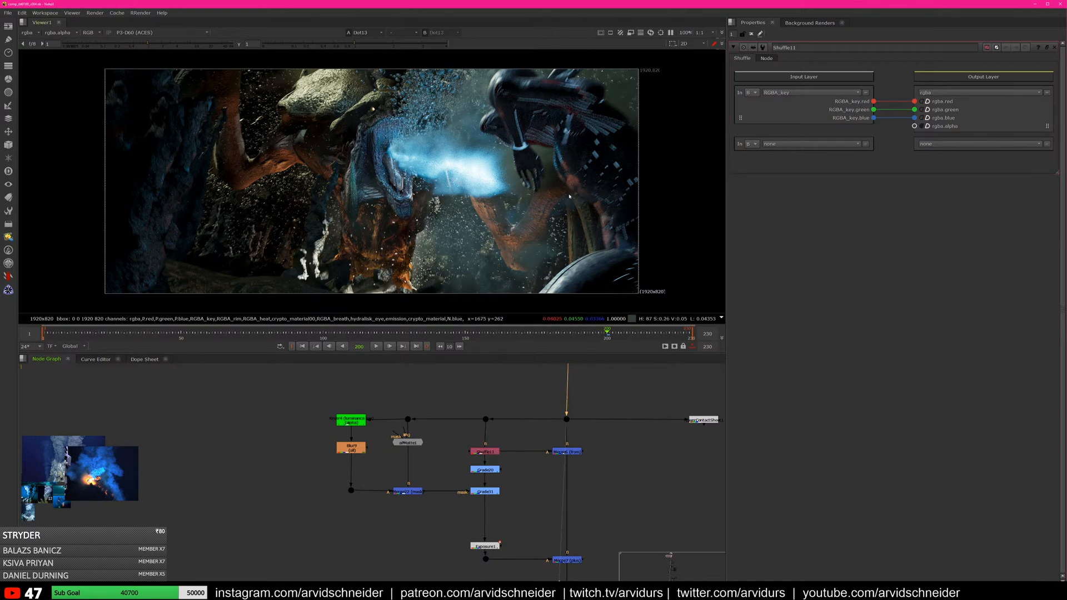
click(572, 457)
key(1)
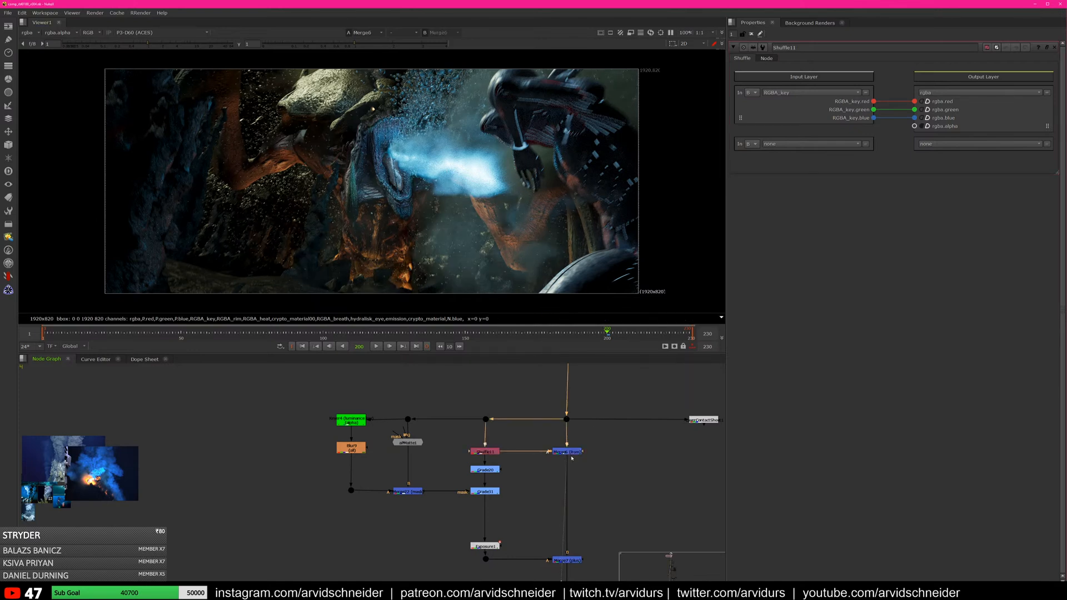
Trace the key light branch down to its plus merge and compare the Merge6 and Merge7 results
mouse_move(530, 509)
middle_down()
mouse_move(536, 441)
mouse_move(523, 514)
middle_up()
drag(305, 374, 565, 559)
middle_drag(553, 498, 499, 401)
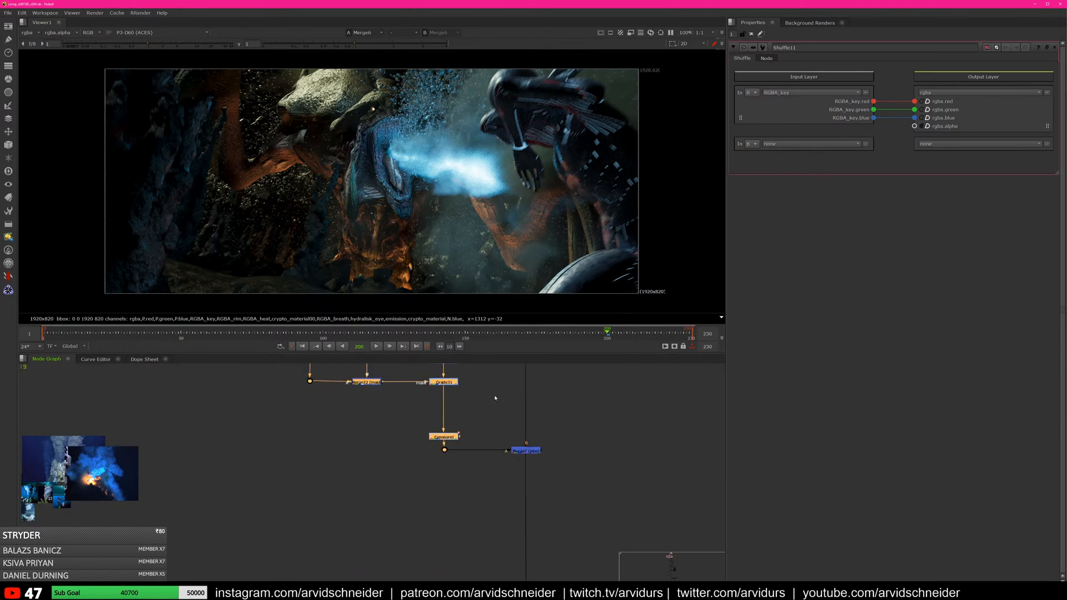
drag(573, 433, 517, 464)
key(1)
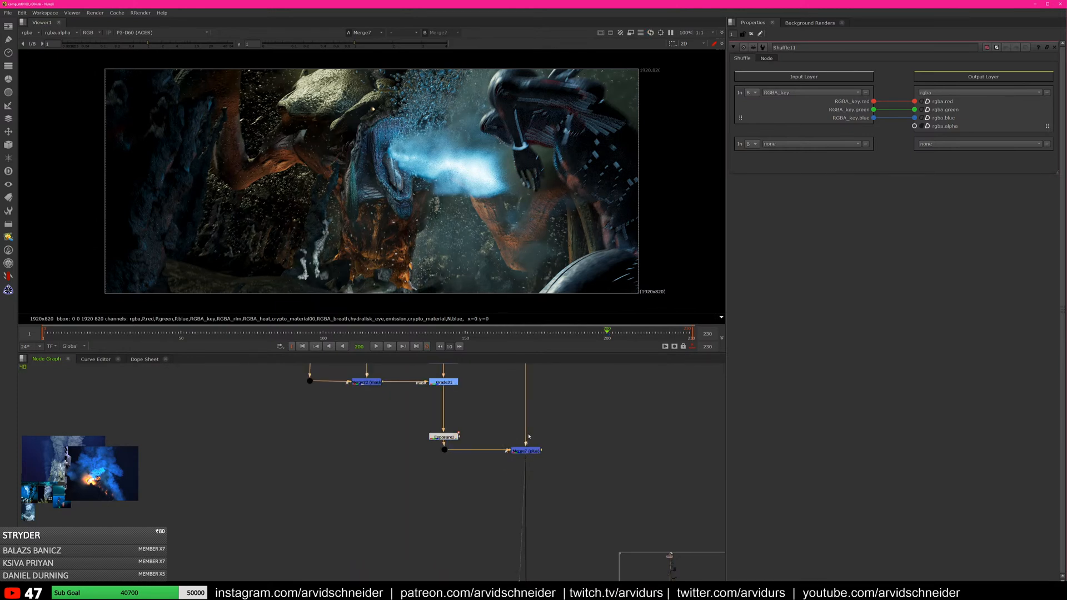
middle_drag(552, 369, 575, 439)
click(556, 416)
key(1)
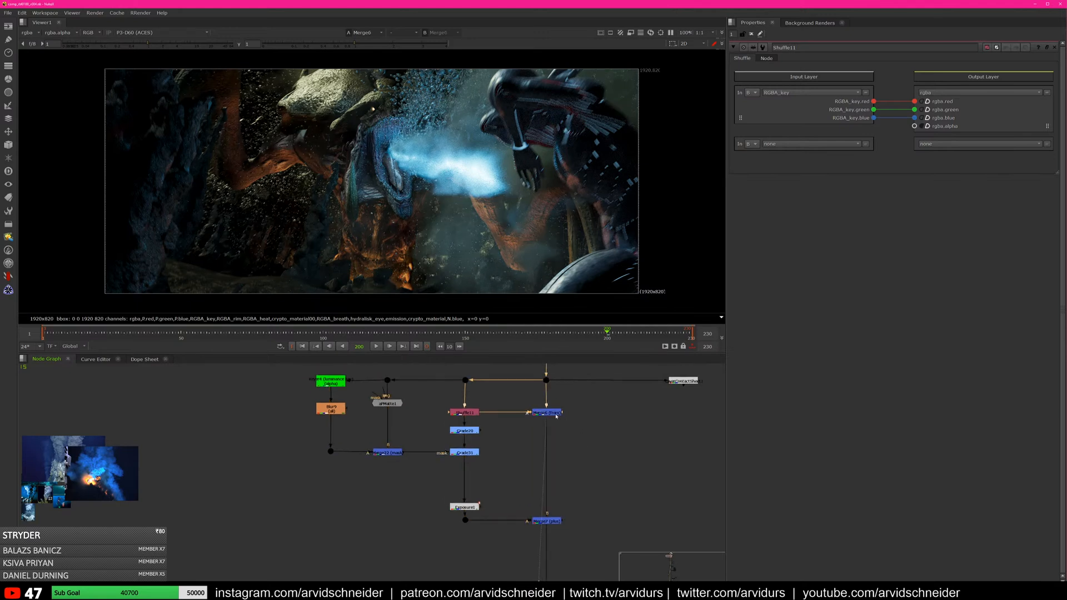
click(544, 519)
key(1)
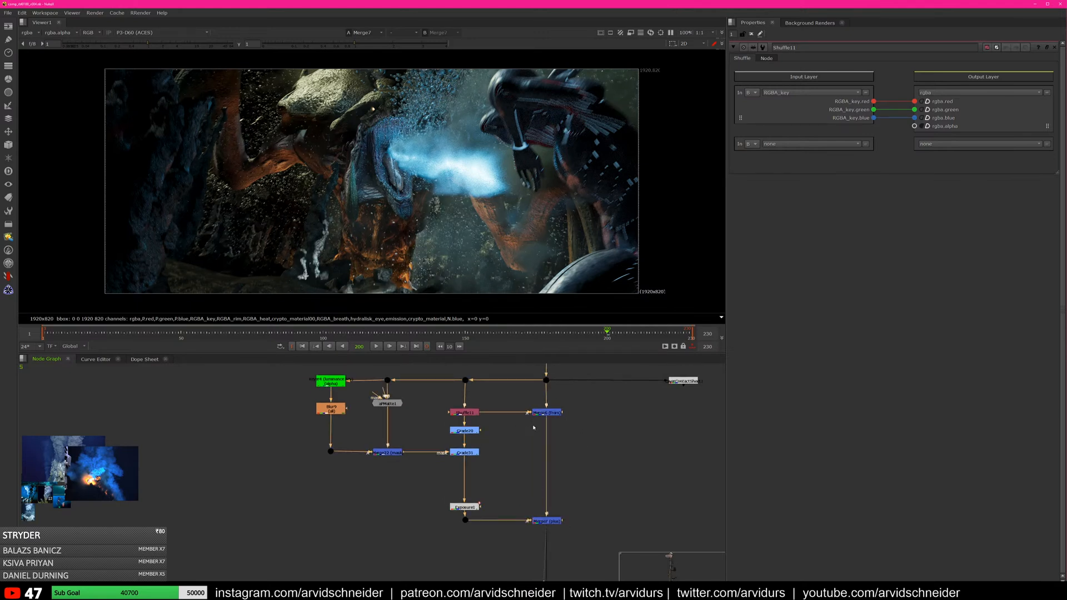
View the isolated key light at the output of Shuffle11
drag(595, 413, 483, 438)
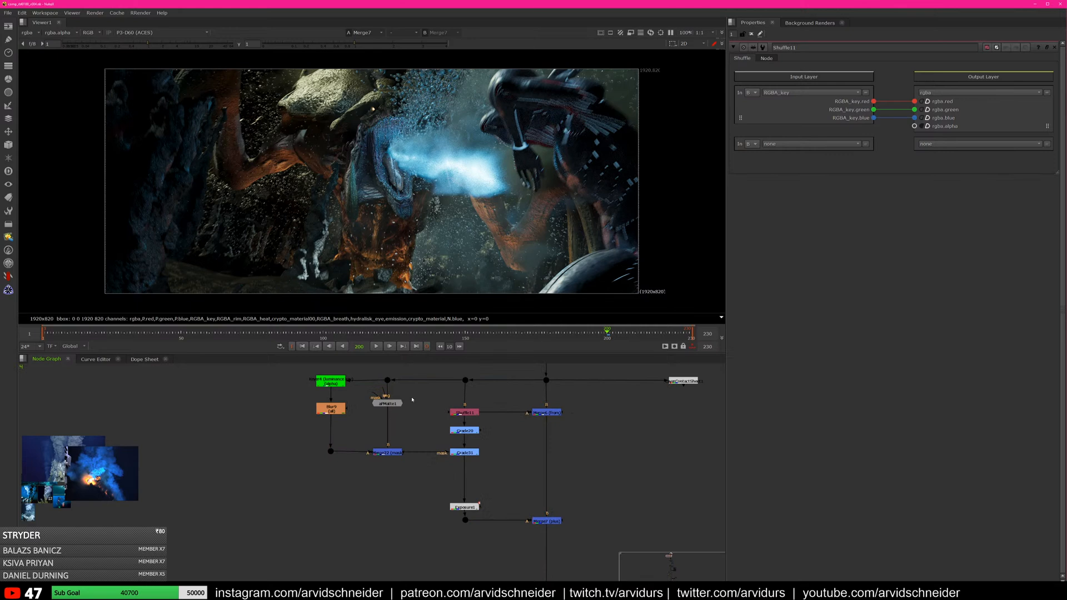
scroll(412, 400, up, 2)
click(514, 428)
key(1)
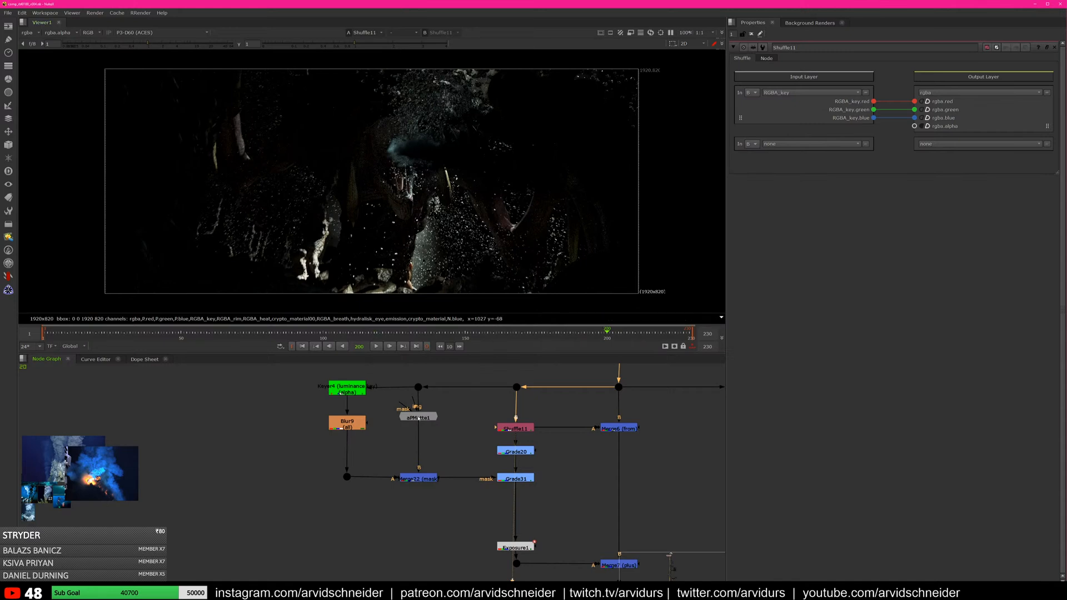
View the position matte node's alpha channel, comparing it with the colour image
click(418, 417)
key(1)
key(a)
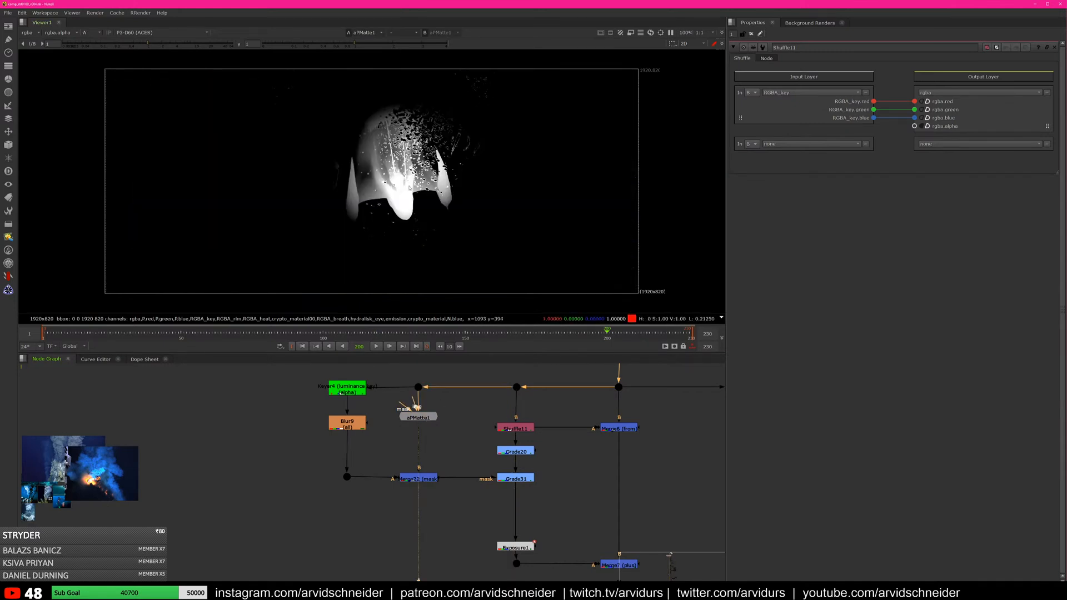
key(a)
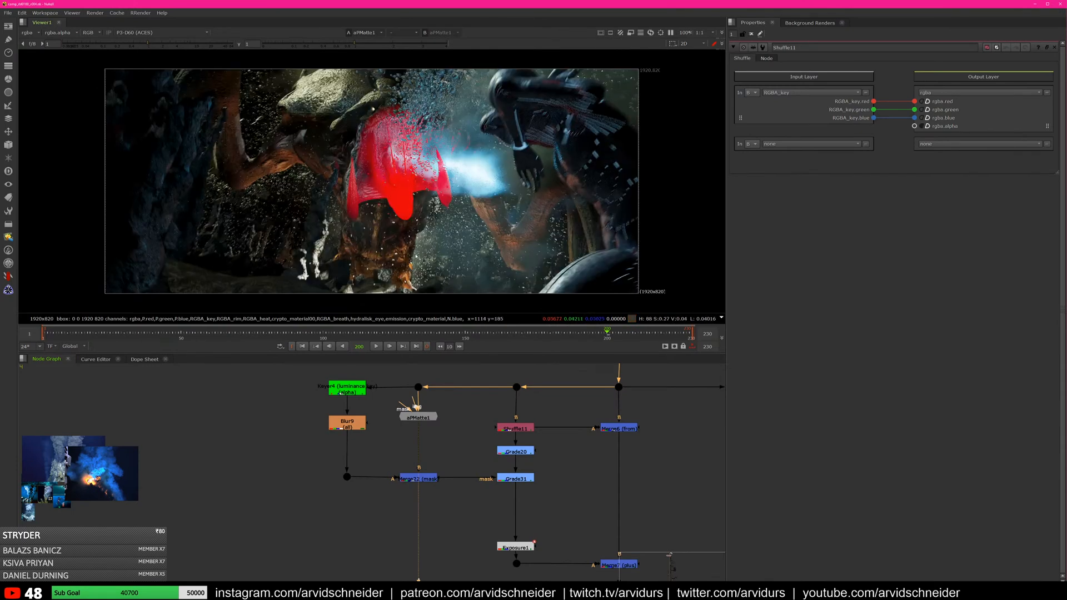
key(a)
Compare the alpha of the luminance keyer and Blur9 with the combined mask from Merge22
click(347, 391)
key(1)
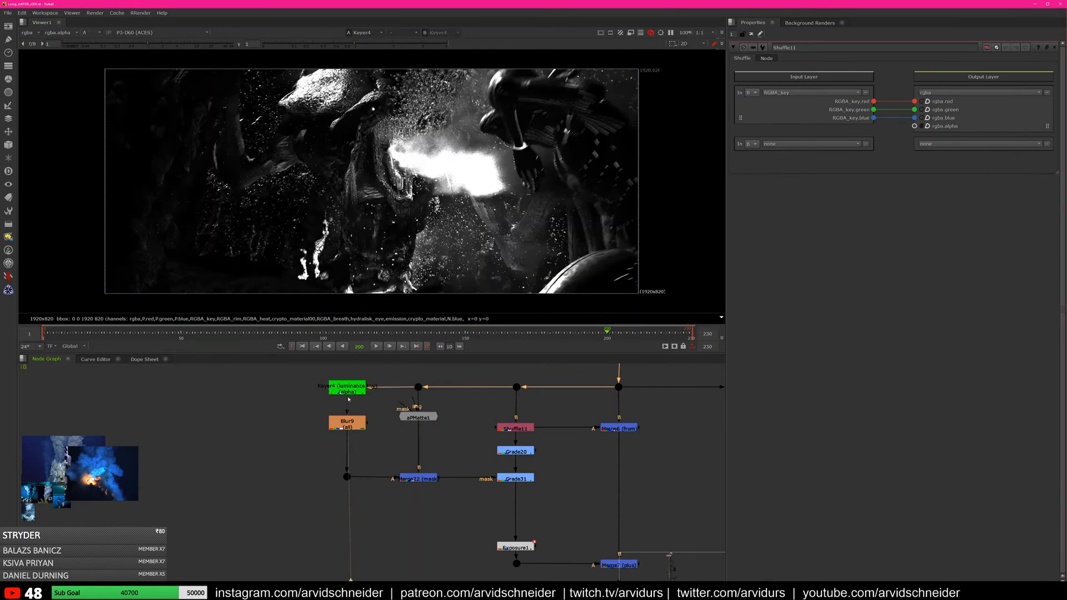
click(418, 479)
key(1)
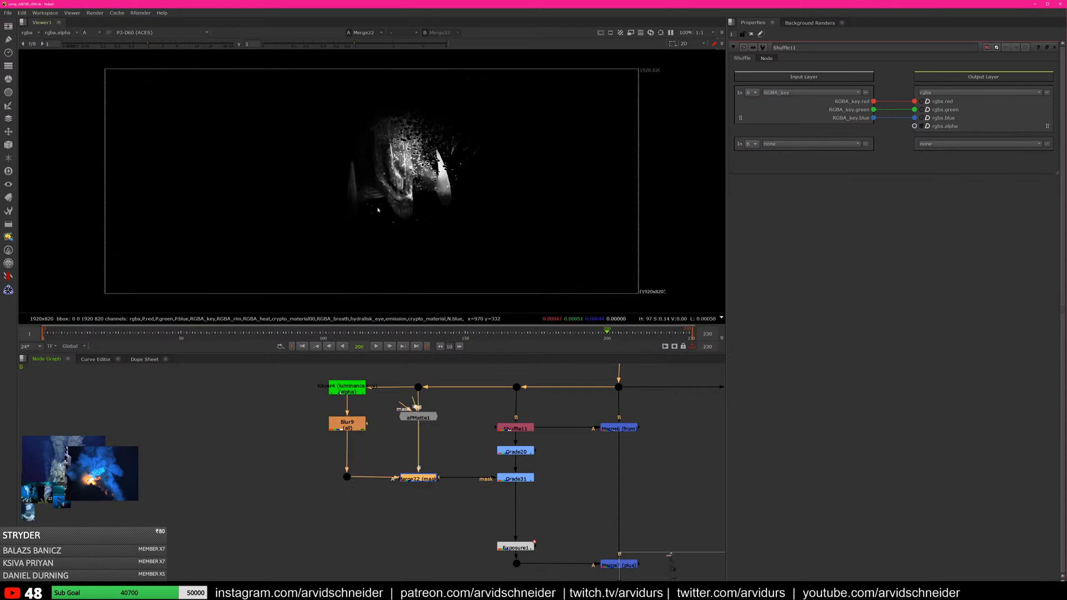
click(347, 424)
key(1)
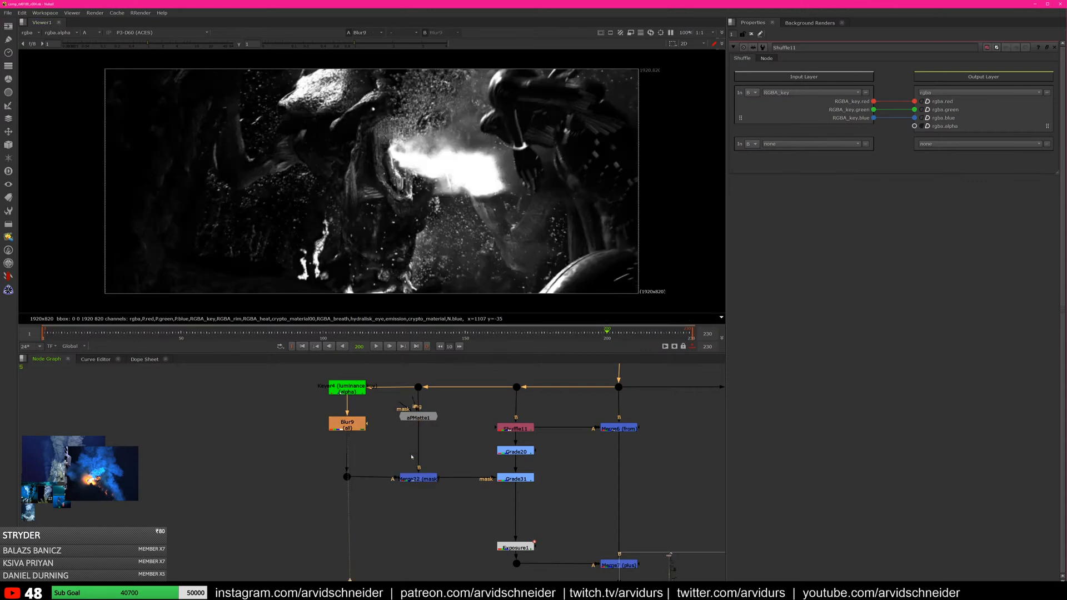
click(419, 478)
key(1)
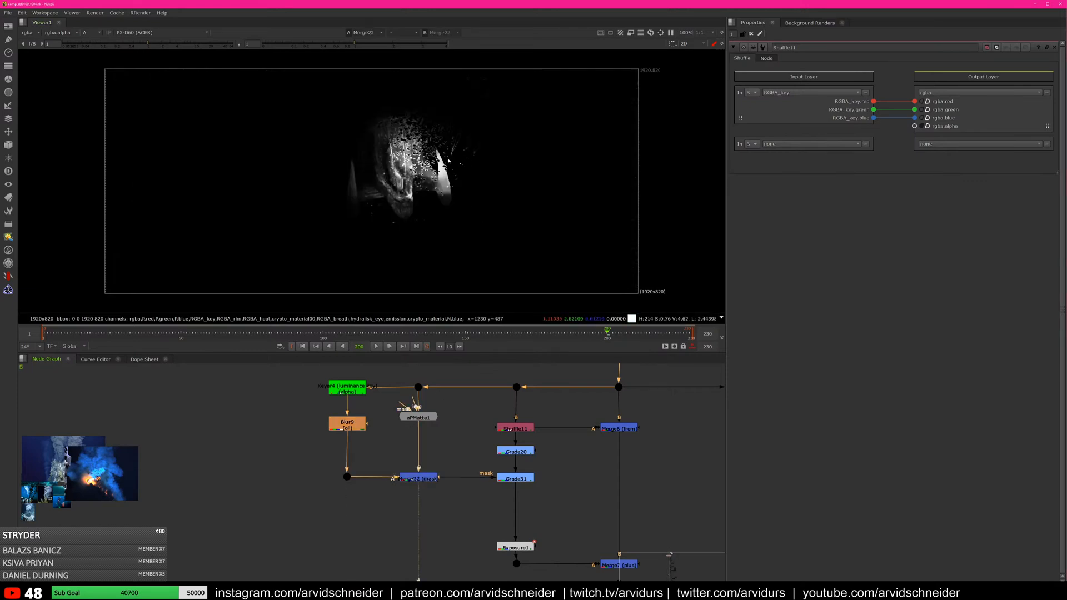
View the masked key light grade at Grade21 in full colour
click(516, 478)
key(1)
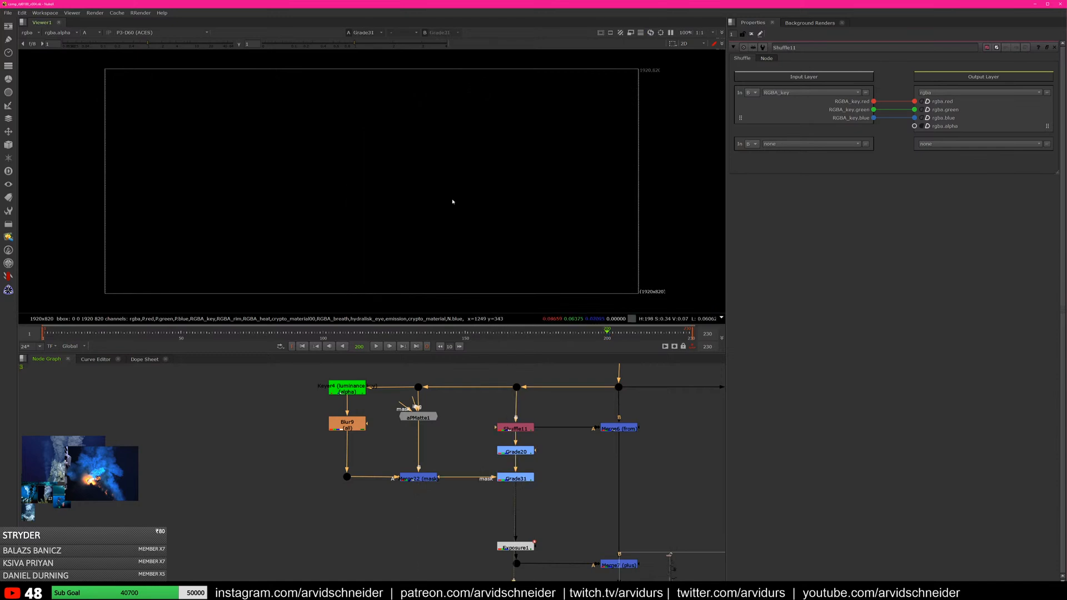
key(a)
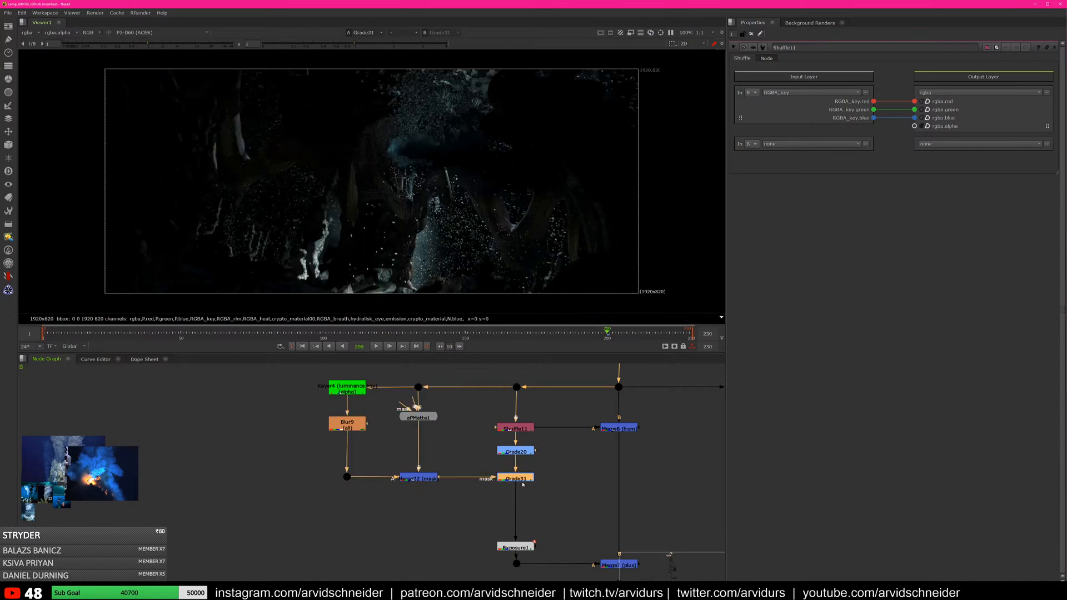
Compare the key light image up close with its masked grade disabled and enabled
key(d)
scroll(443, 251, up, 8)
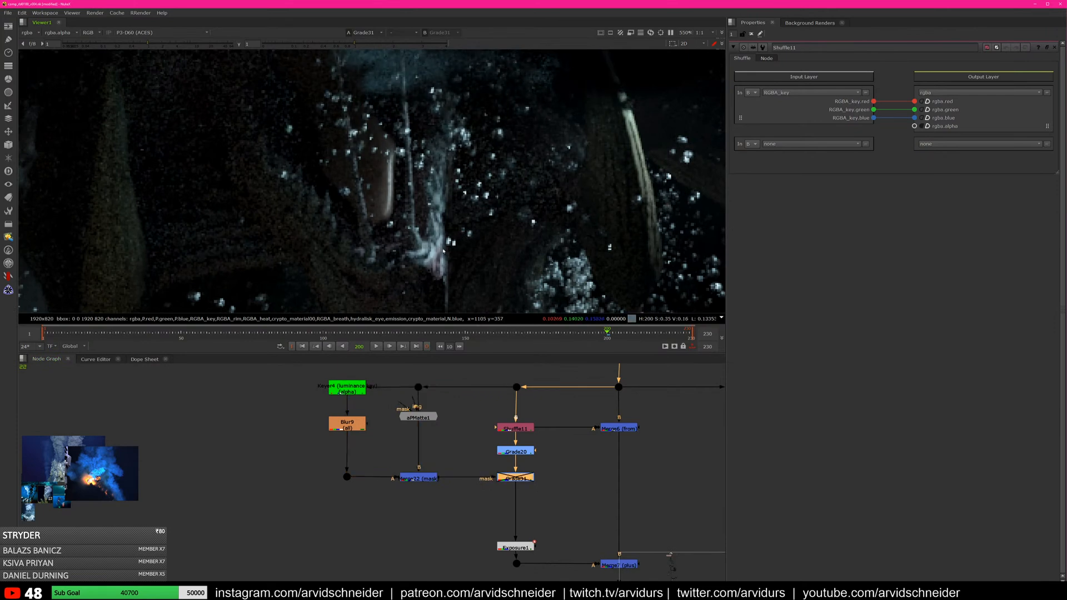
key(d)
key(d)
key(d)
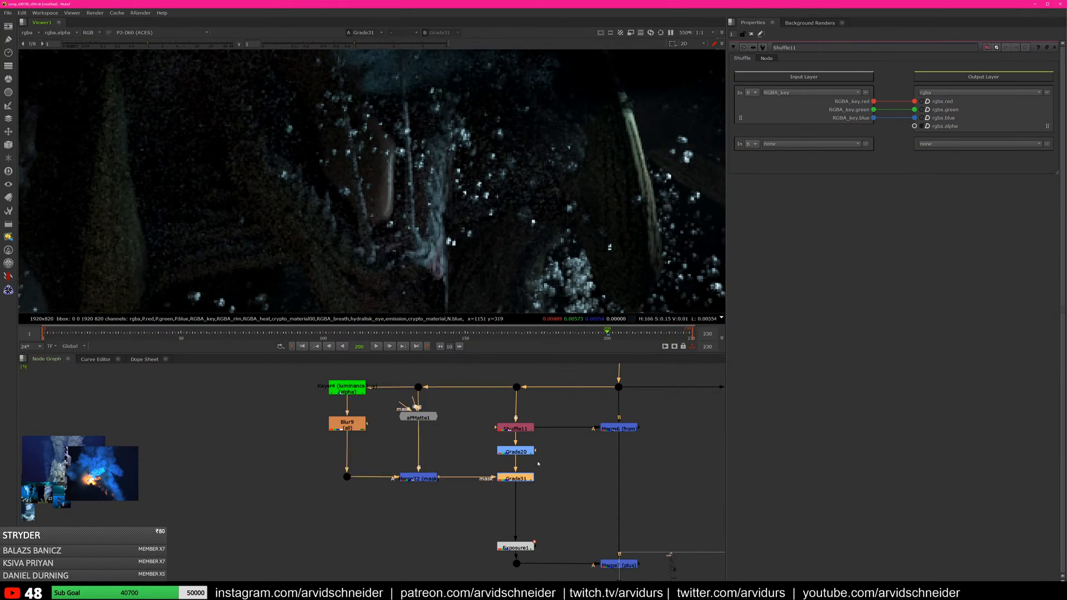
View the key light at Grade20 and compare it with the grade disabled and enabled
click(515, 450)
key(1)
key(d)
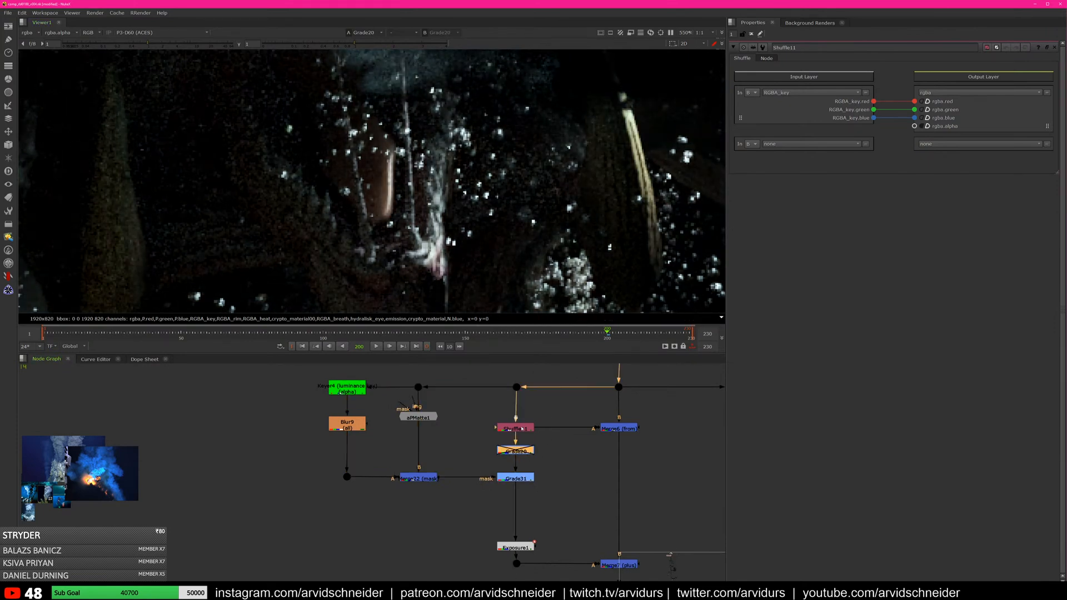
key(d)
scroll(502, 224, down, 7)
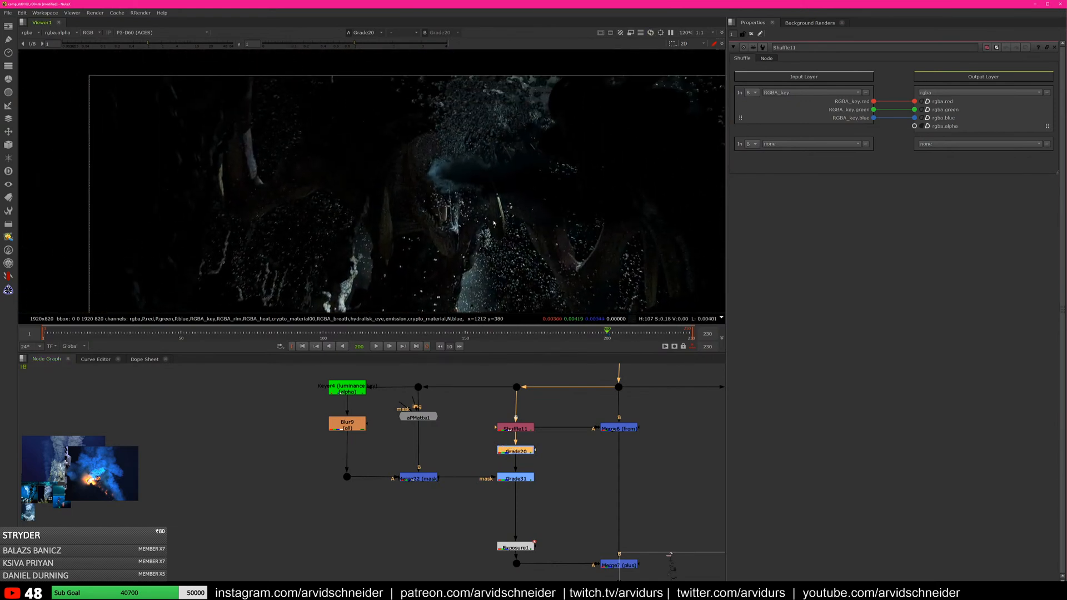
View the key light at Exposure1, nudge that node slightly upward and disable it
middle_drag(522, 554, 486, 500)
click(485, 493)
key(1)
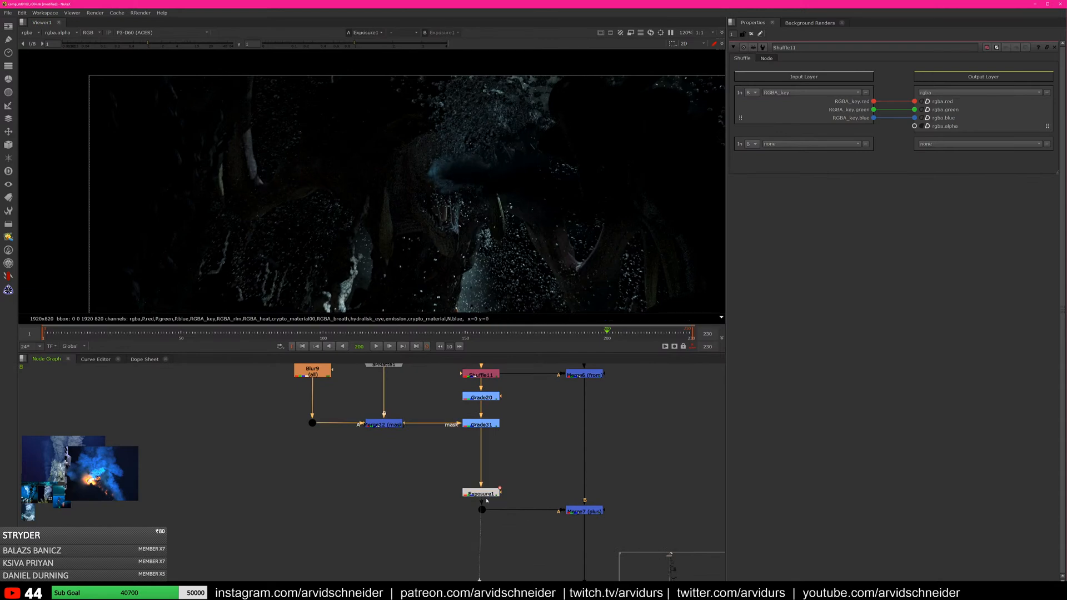
drag(487, 500, 487, 489)
key(d)
View the full composite at Merge7 and enable Exposure1 again
click(595, 511)
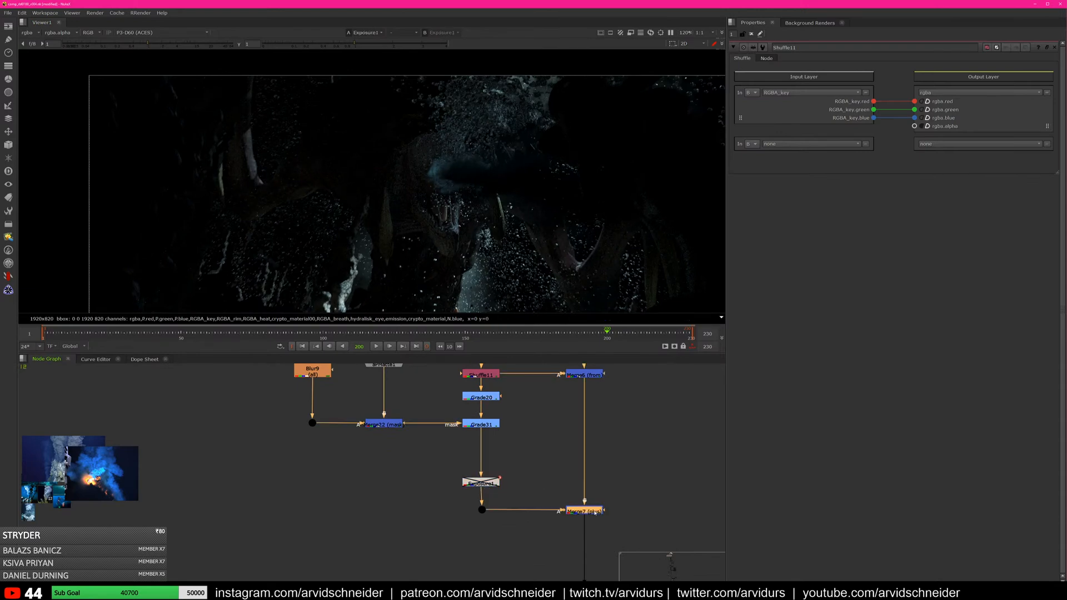
key(1)
click(485, 483)
key(d)
scroll(566, 221, down, 9)
middle_drag(567, 221, 522, 187)
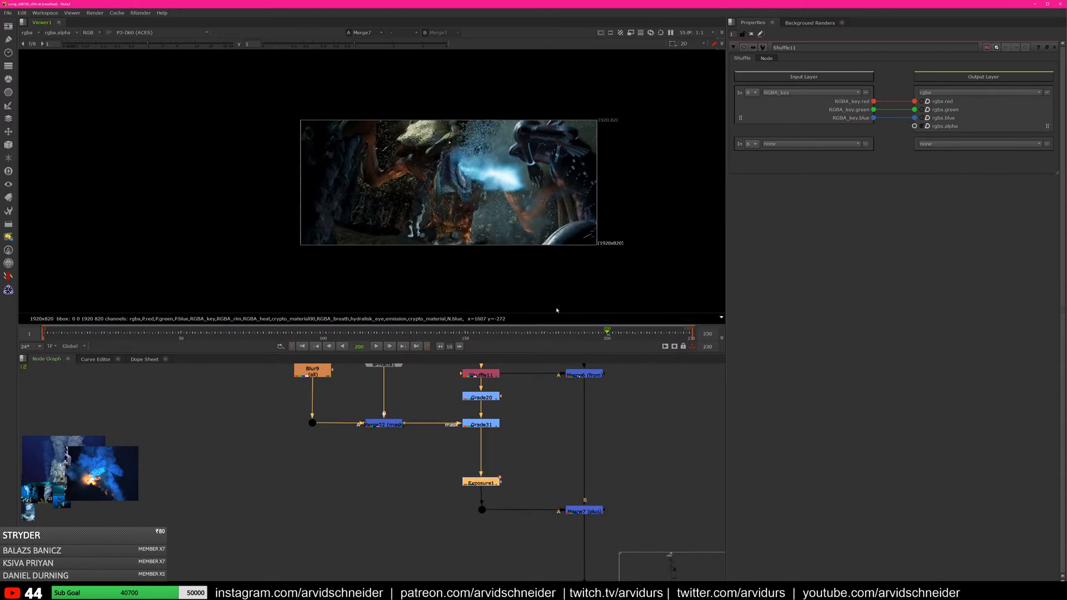
Compare the composite before the key light branch with the result at Merge7
middle_drag(615, 409, 580, 441)
click(553, 394)
key(1)
click(549, 530)
key(1)
click(521, 426)
key(1)
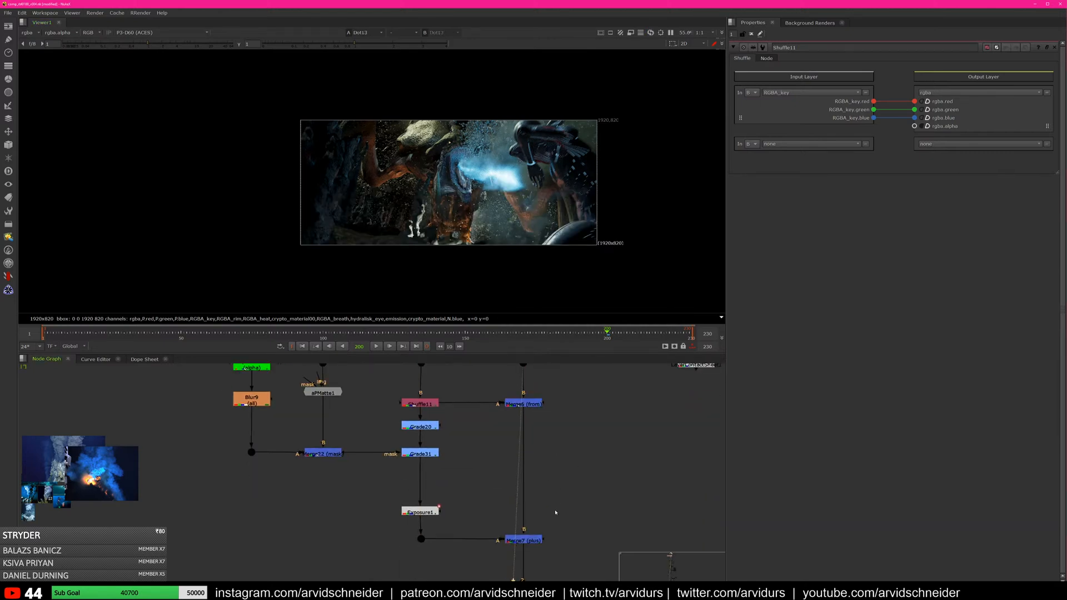
click(535, 542)
key(1)
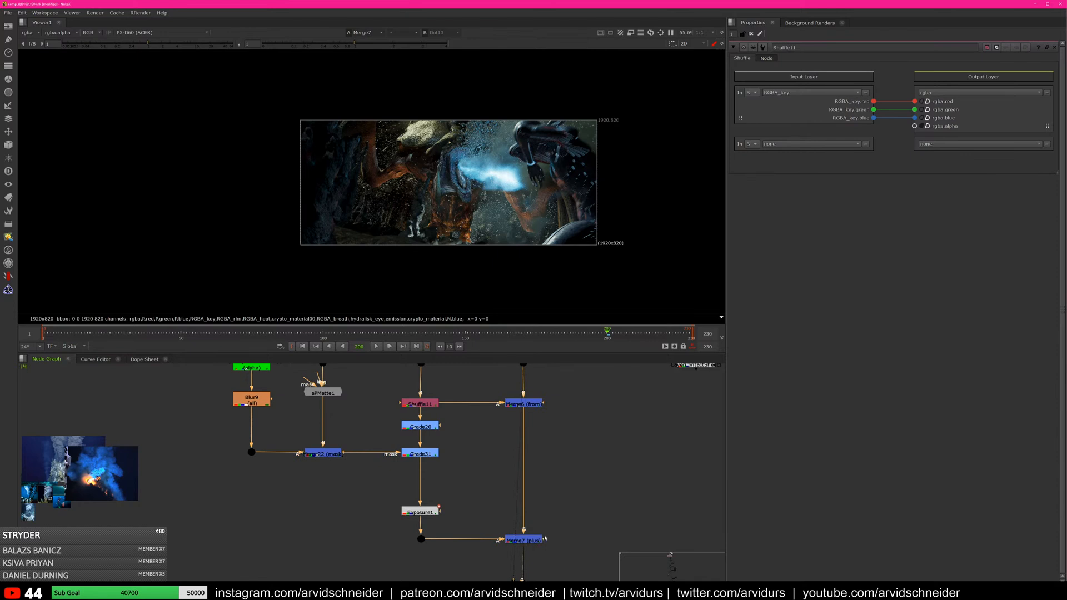
View the isolated rim light pass at the output of Shuffle14
scroll(577, 514, down, 5)
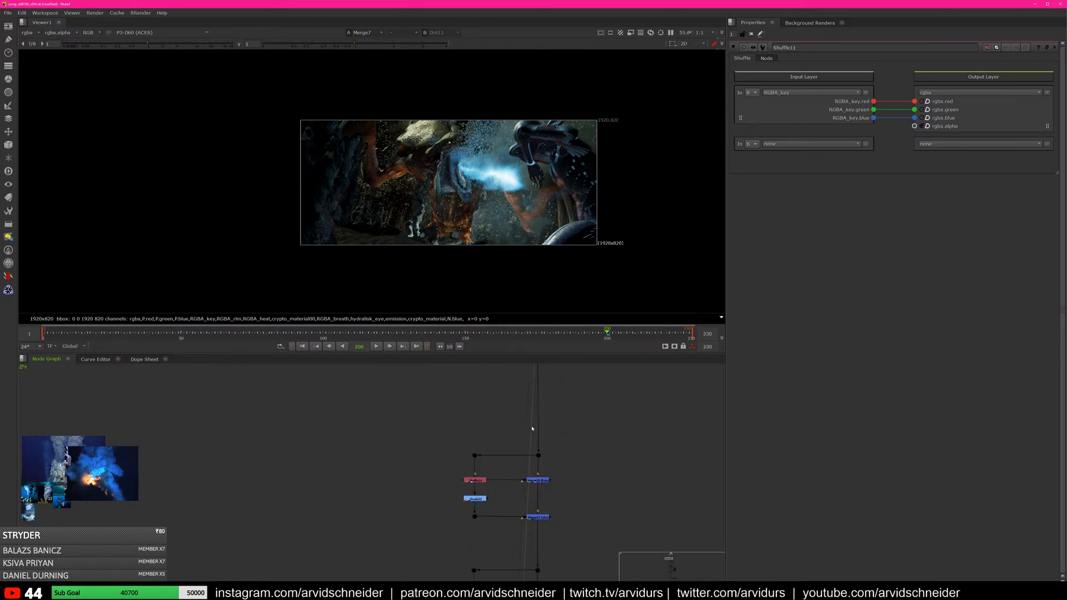
scroll(577, 448, up, 4)
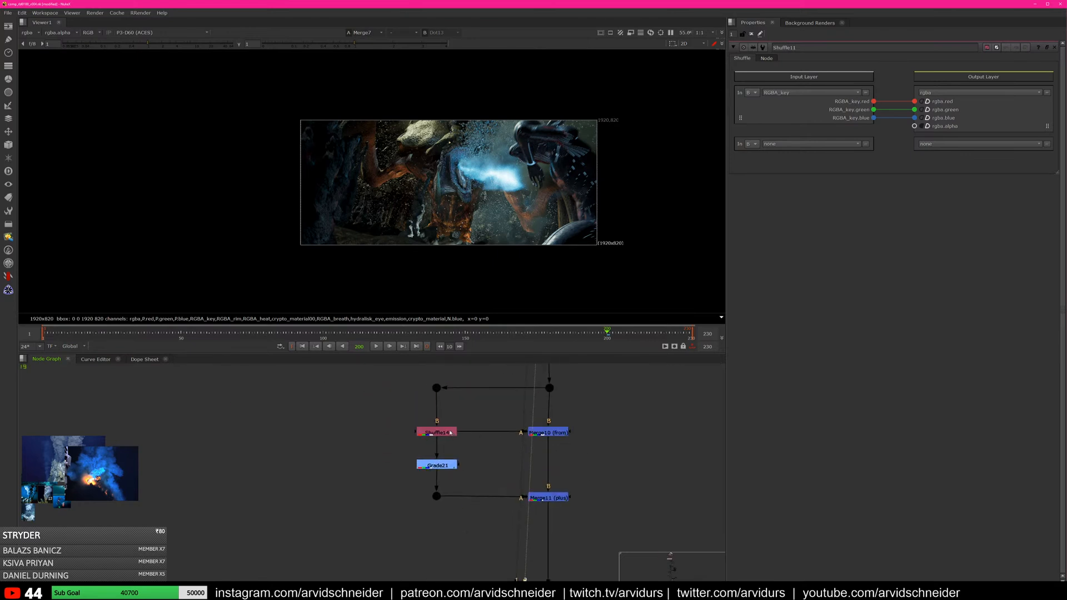
click(448, 433)
key(1)
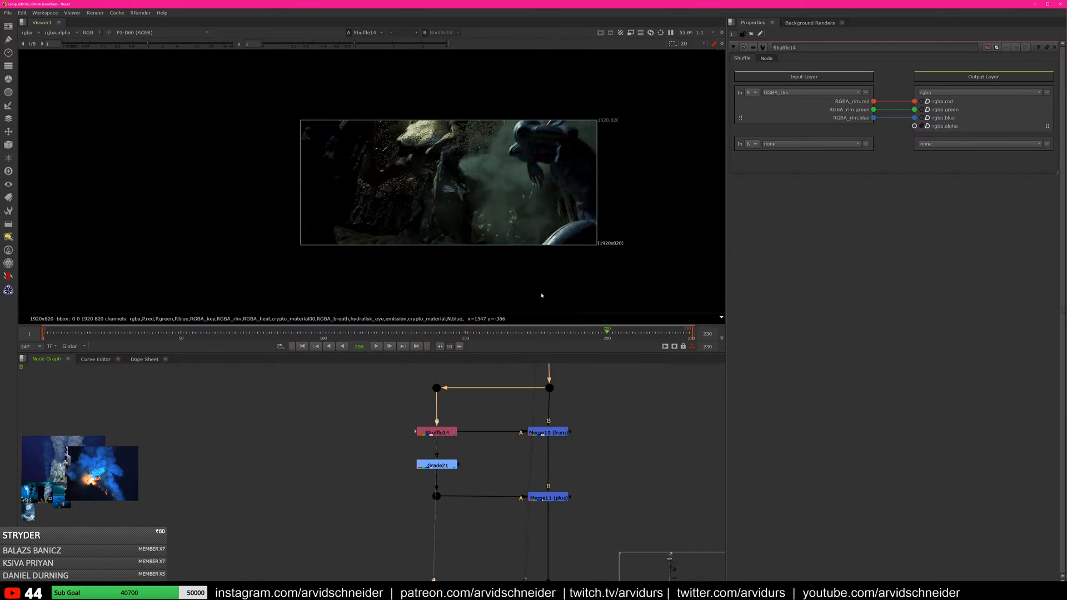
scroll(506, 180, up, 3)
scroll(512, 178, down, 2)
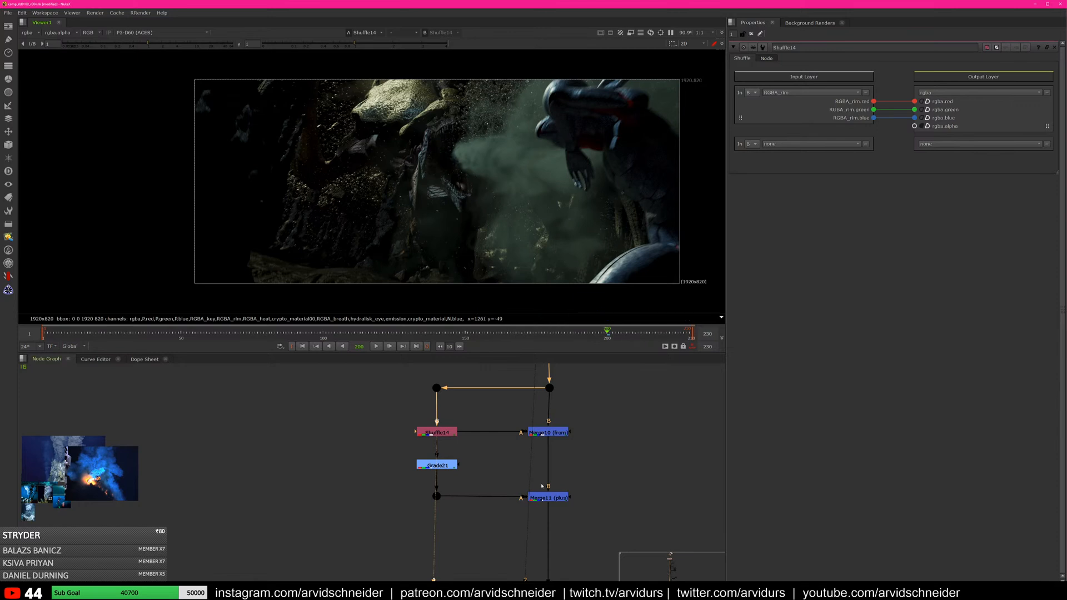
View the graded rim light up close at Grade21
click(436, 468)
key(1)
scroll(496, 174, up, 2)
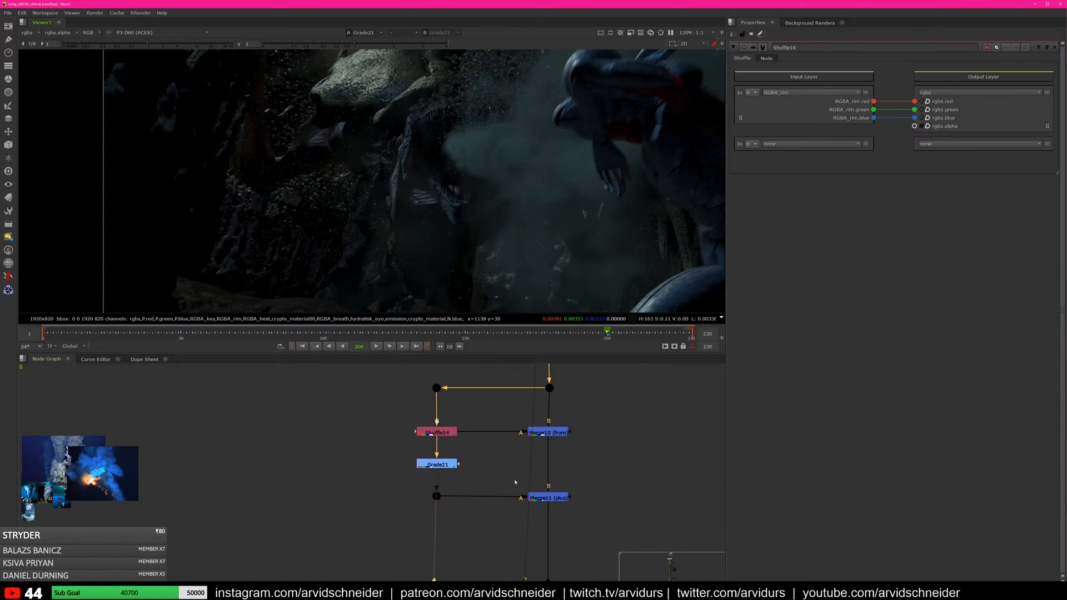
Compare the composite at Merge11 with the image entering the rim light branch
click(557, 497)
key(1)
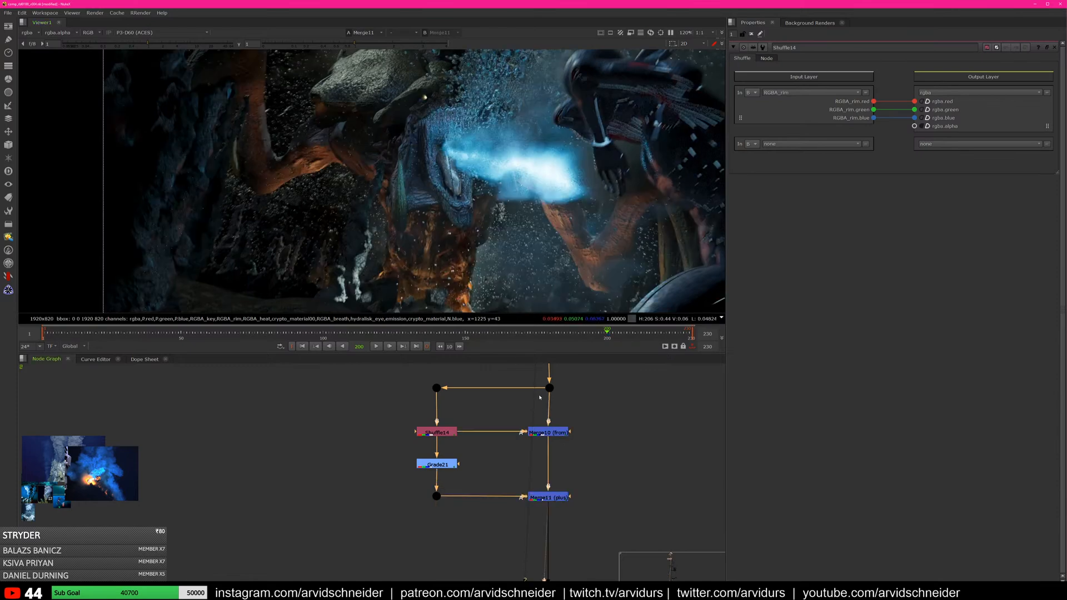
click(549, 389)
key(1)
scroll(482, 130, up, 3)
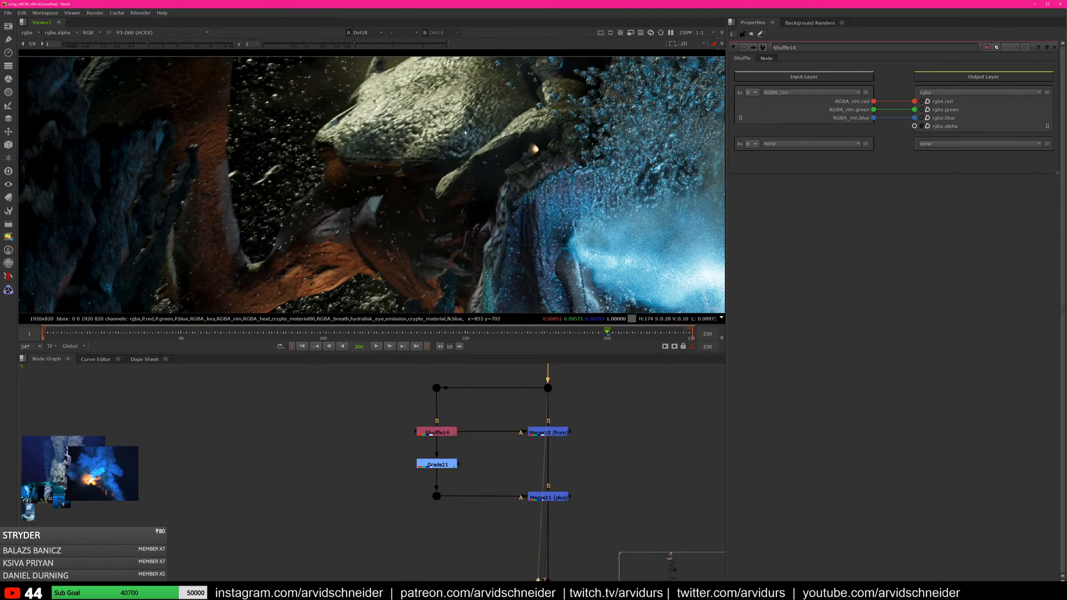
scroll(548, 174, down, 5)
middle_drag(547, 173, 456, 121)
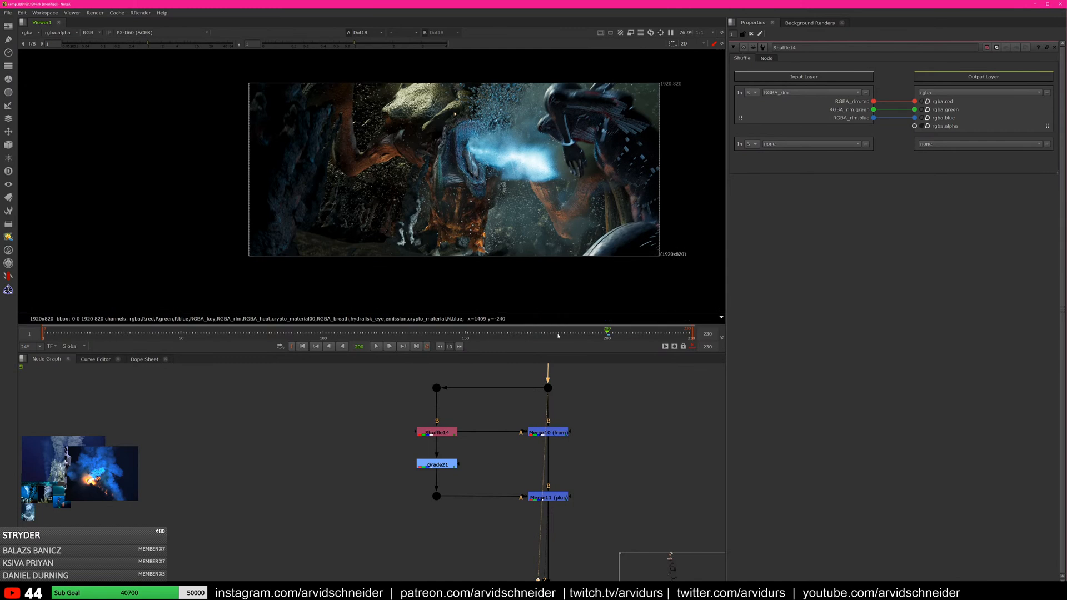
Open the Shuffle10 settings and view the isolated RGBA_heat light pass
middle_drag(569, 577, 545, 356)
double_click(417, 417)
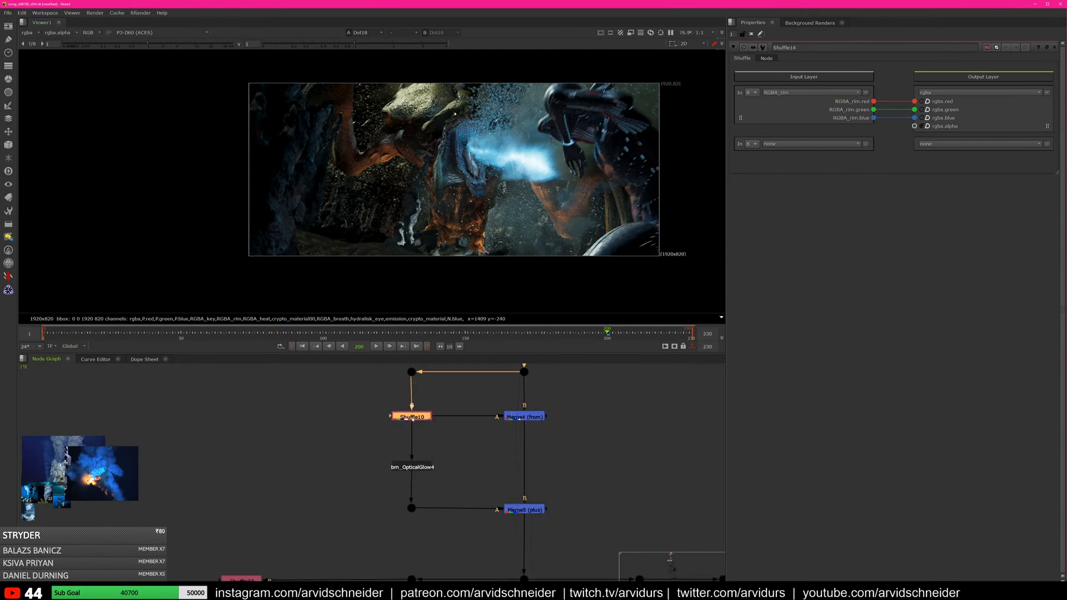
key(1)
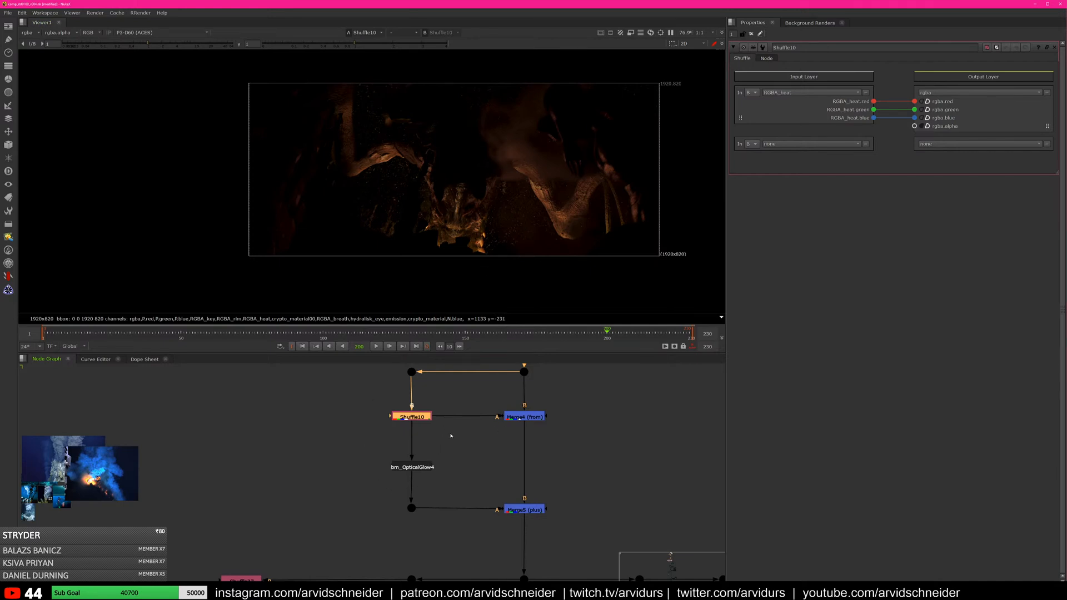
View the heat pass with the bm_OpticalGlow4 effect and open the glow node's settings
click(414, 469)
key(1)
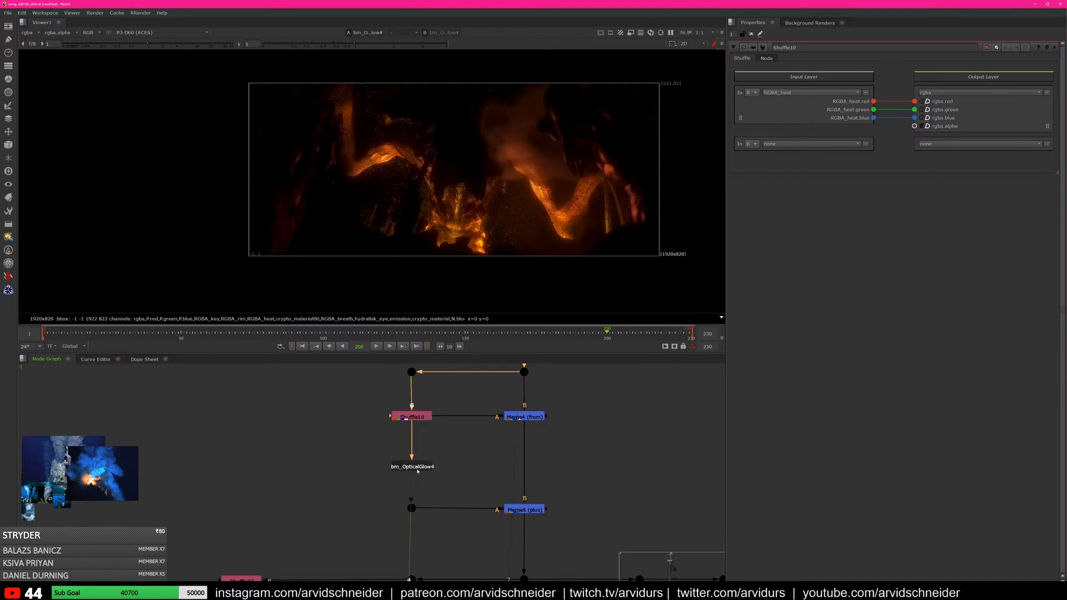
double_click(420, 466)
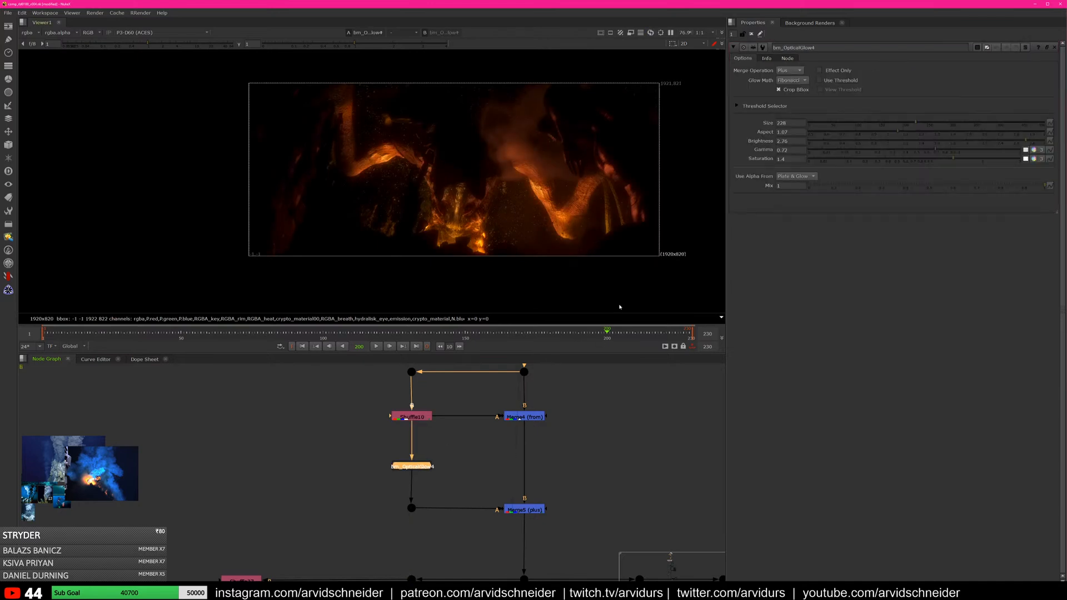
scroll(506, 181, up, 1)
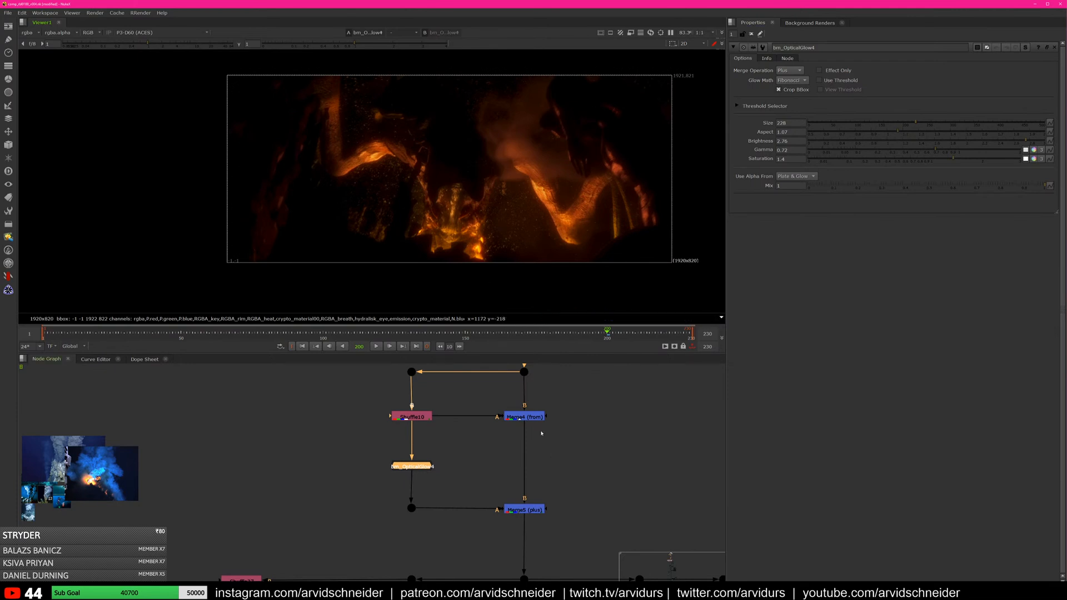
Compare the composite before the heat branch, with heat subtracted at Merge4, and with the glowing heat added at Merge5
click(524, 373)
key(1)
click(534, 421)
key(1)
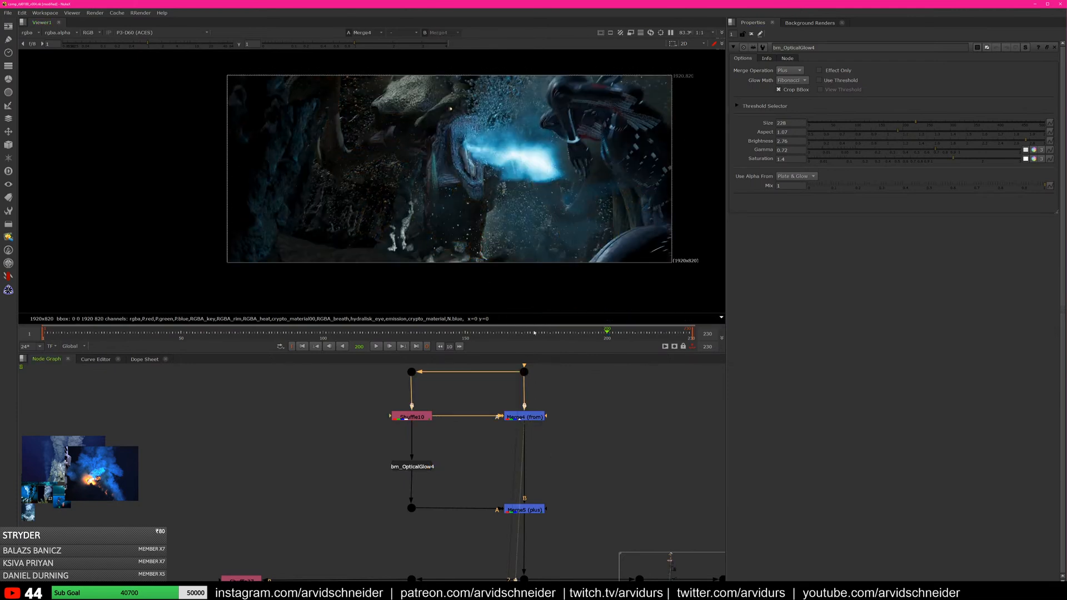
scroll(448, 153, up, 3)
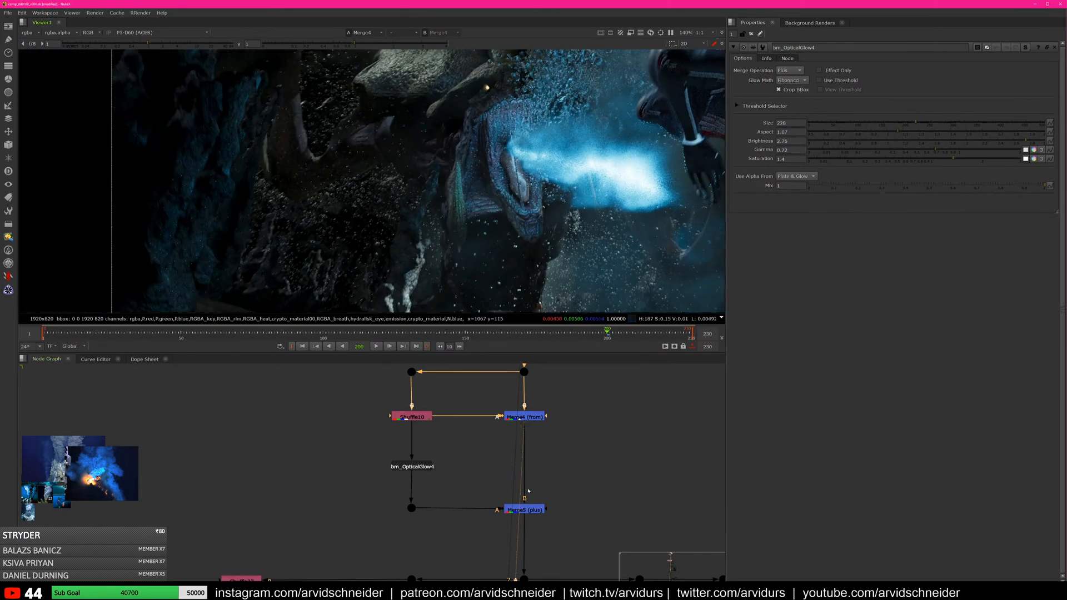
click(525, 510)
key(1)
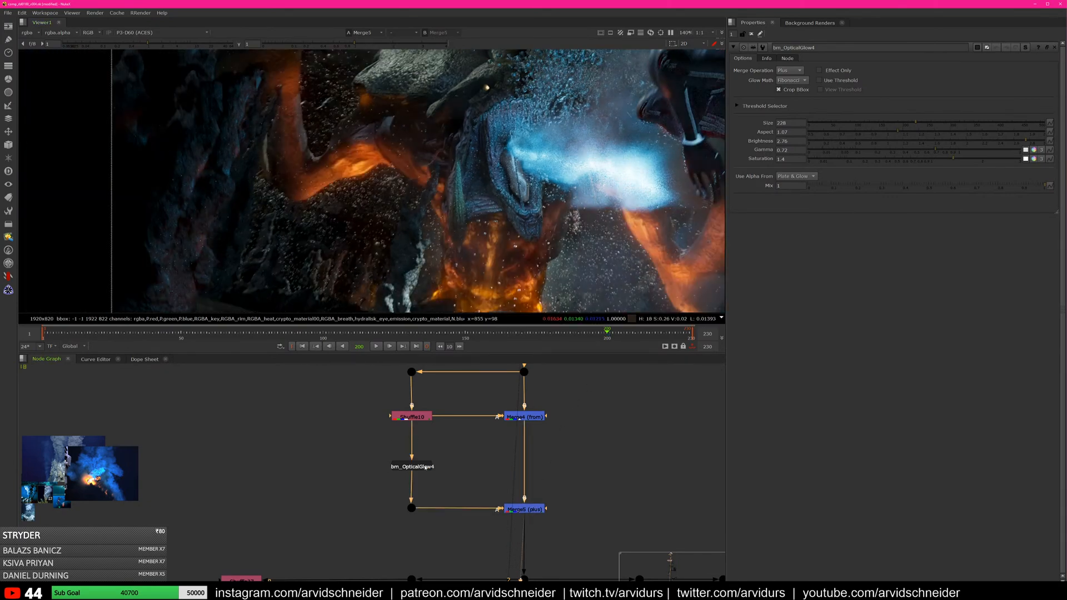
click(426, 468)
scroll(563, 215, down, 3)
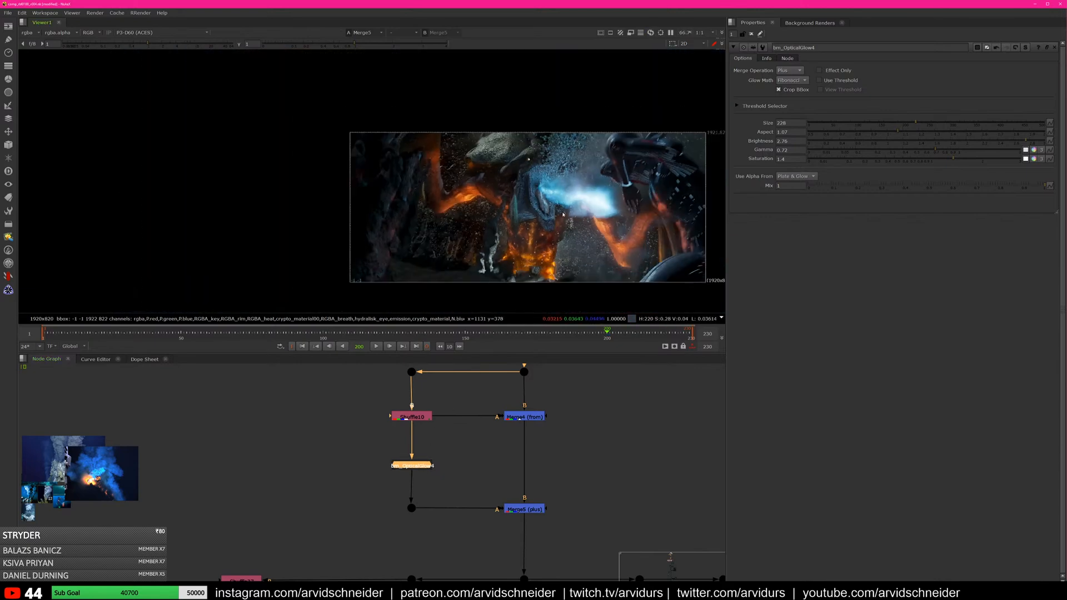
Open the Shuffle28 settings and view the isolated RGBA_breath light pass
scroll(527, 455, down, 5)
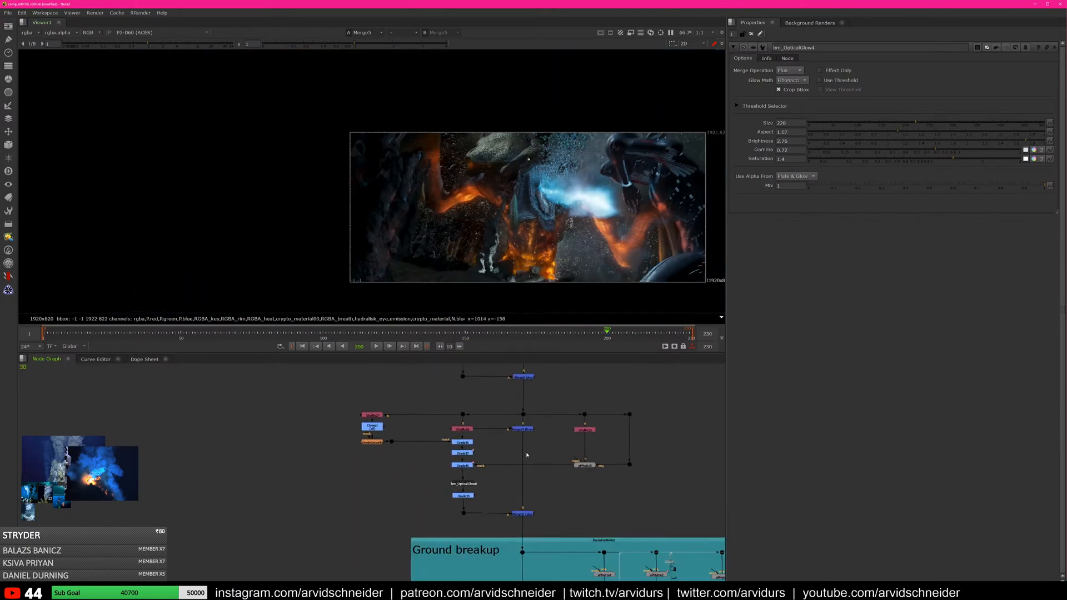
scroll(527, 455, up, 2)
double_click(433, 408)
key(1)
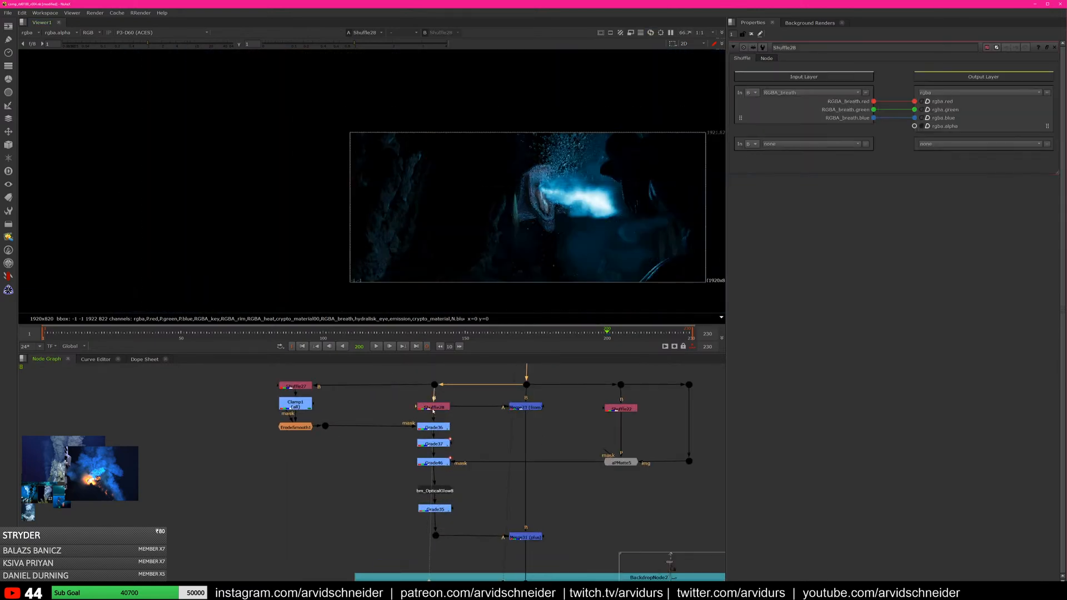
View the outputs of Merge31 and Grade36 in the breath light branch
click(301, 385)
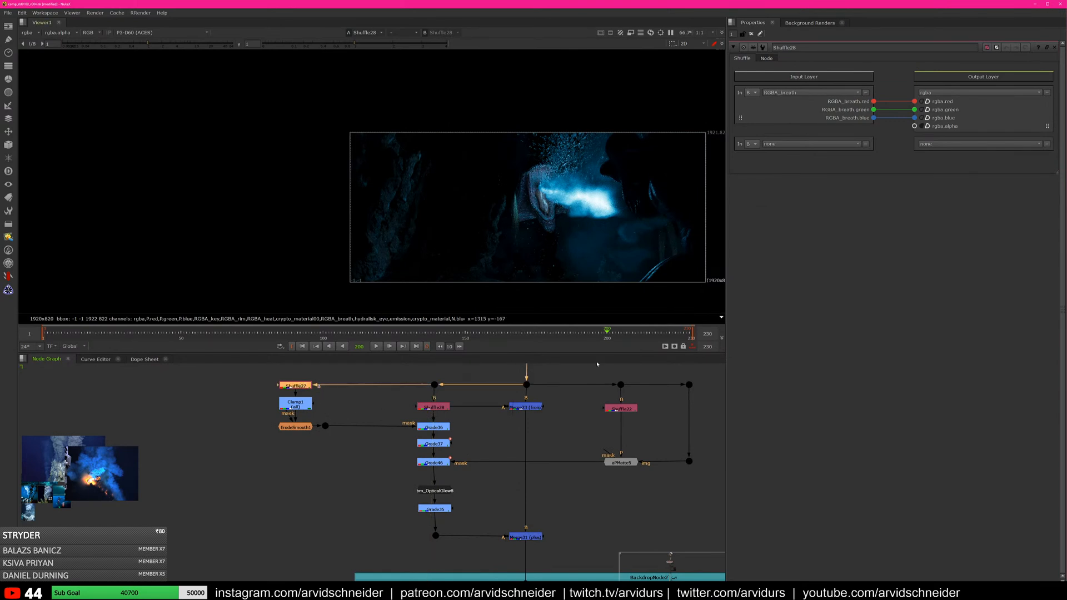
middle_drag(547, 419, 509, 435)
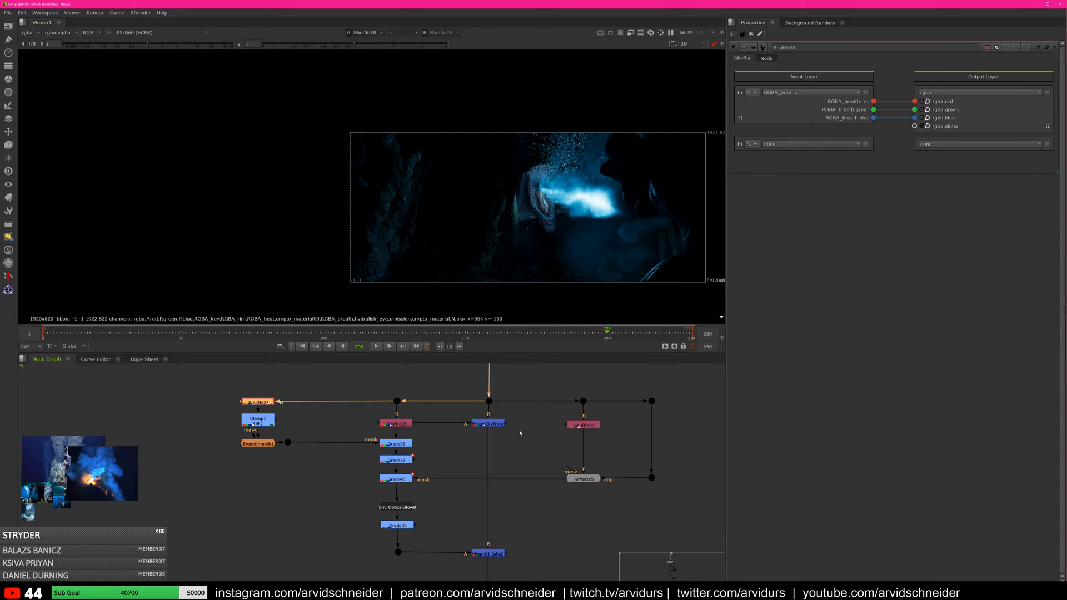
click(398, 424)
middle_drag(424, 535, 425, 524)
click(485, 541)
key(1)
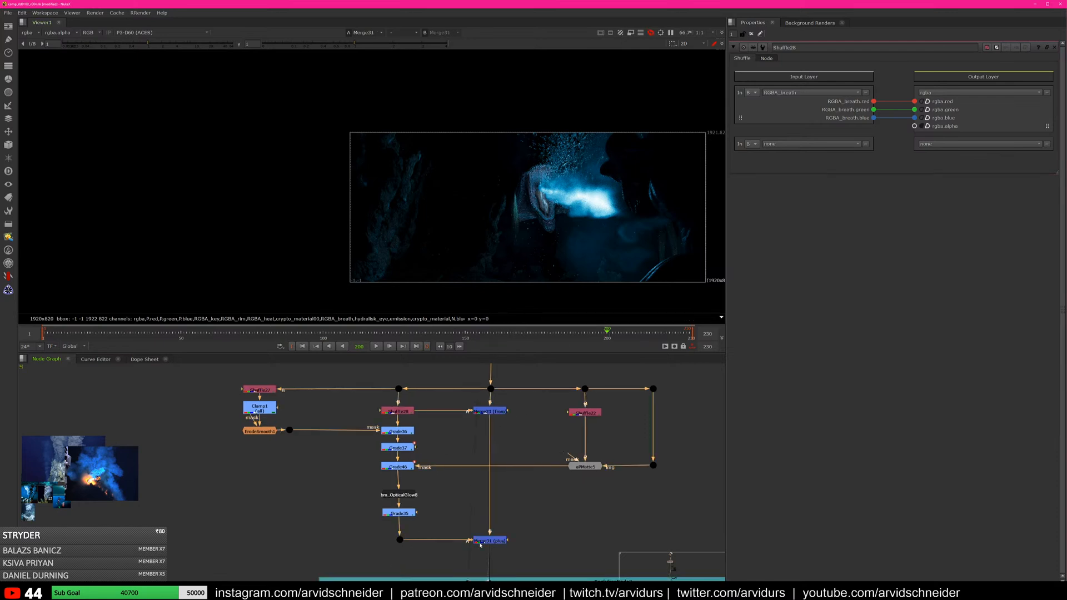
scroll(373, 461, up, 1)
scroll(373, 461, up, 1)
click(412, 421)
key(1)
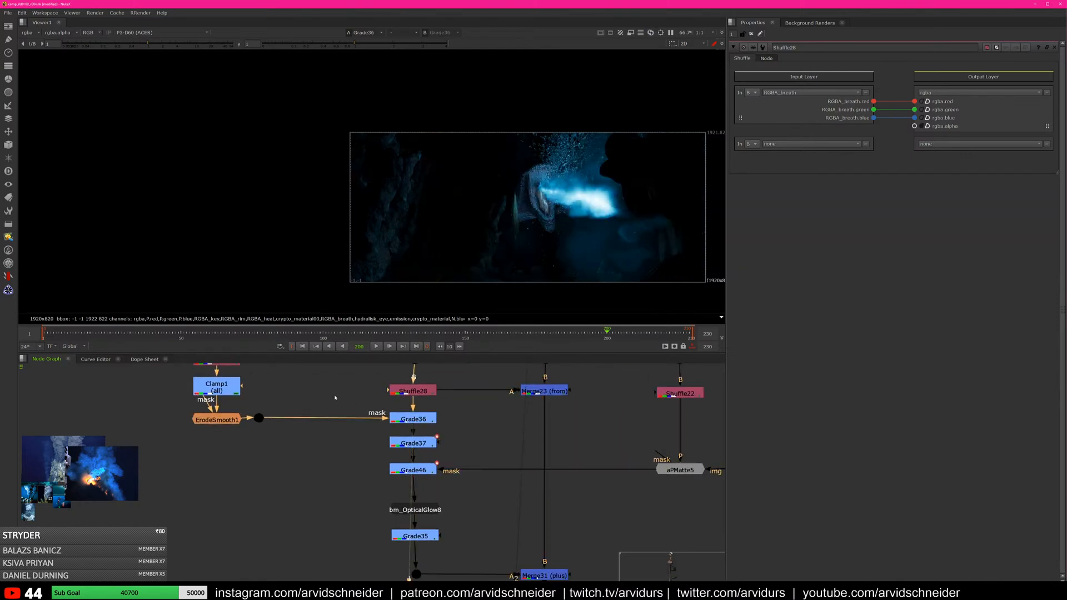
View the character matte at Clamp1 and at its source, Shuffle27
middle_drag(290, 411, 319, 449)
drag(269, 421, 269, 414)
key(1)
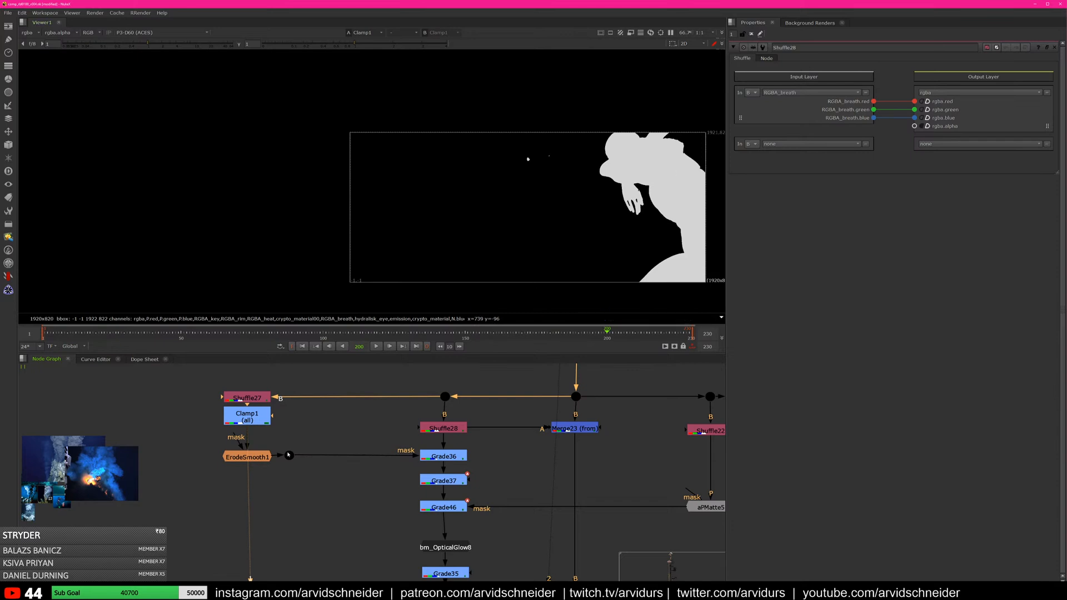
middle_drag(253, 398, 195, 474)
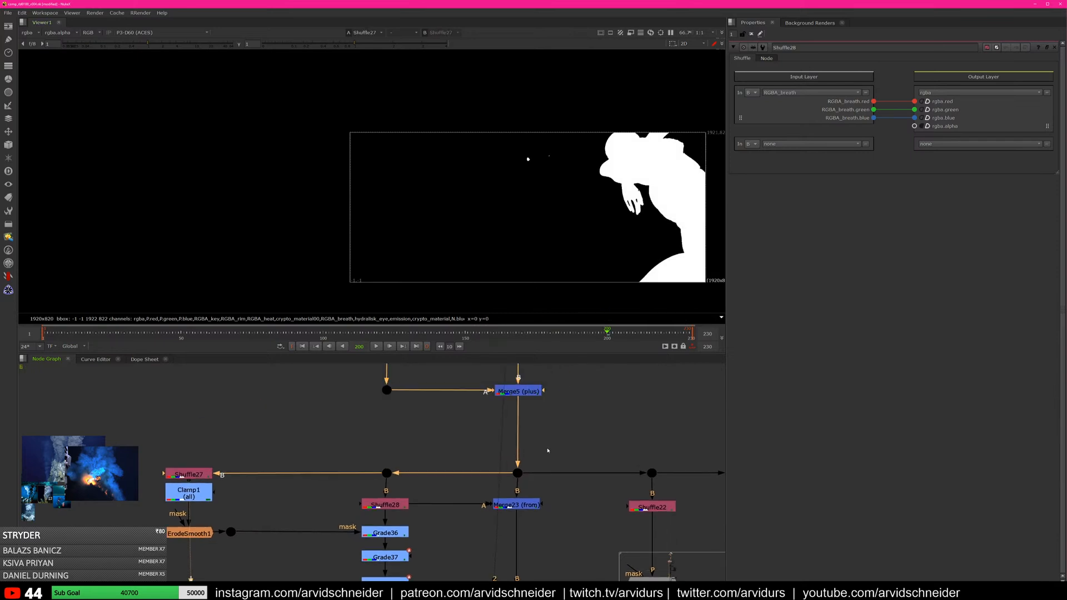
Compare the composite entering the breath branch with the isolated breath pass at Shuffle28
click(516, 473)
key(1)
click(393, 506)
key(1)
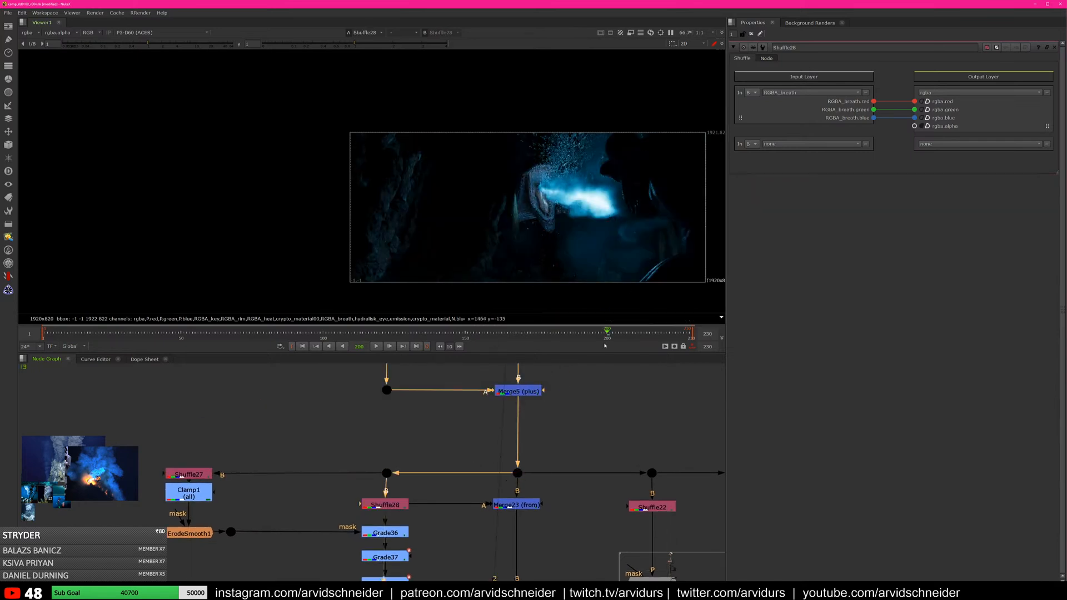
Examine the isolated breath pass at Shuffle28 around frames 203 to 206, close up on the creature's arm
drag(609, 333, 615, 334)
middle_drag(661, 221, 605, 212)
scroll(604, 212, up, 4)
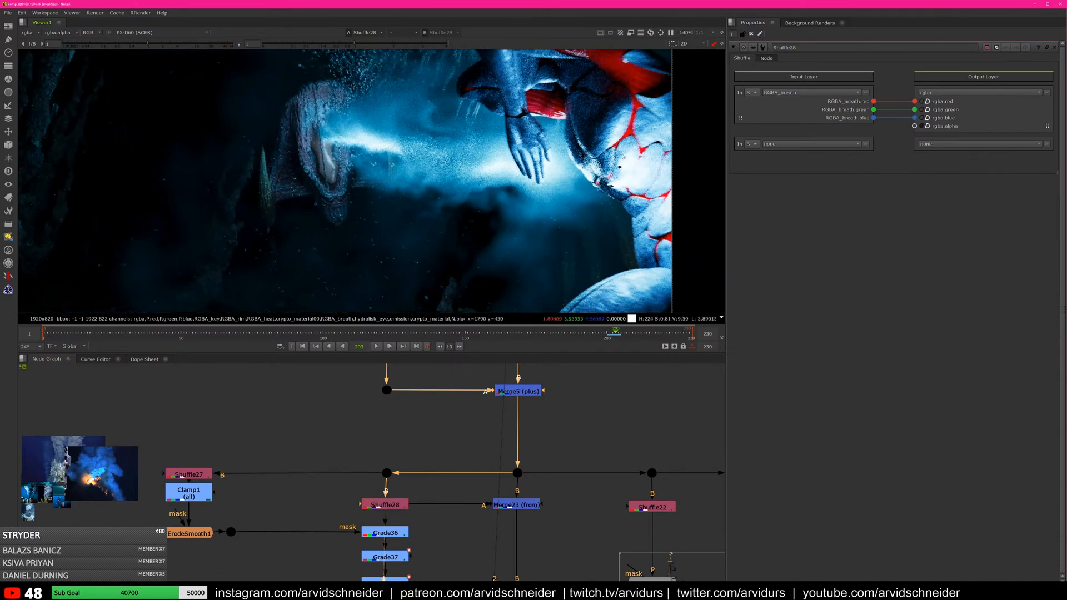
drag(615, 334, 627, 334)
scroll(477, 172, down, 2)
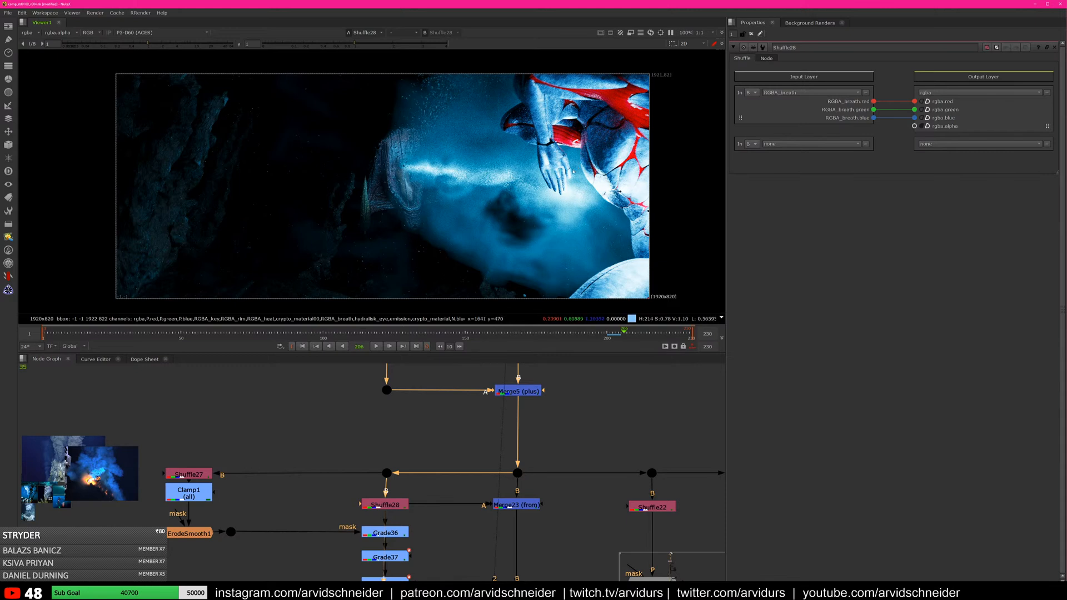
View the character matte at Clamp1 and the masked breath light at Grade36
middle_drag(260, 440, 274, 418)
scroll(275, 417, down, 1)
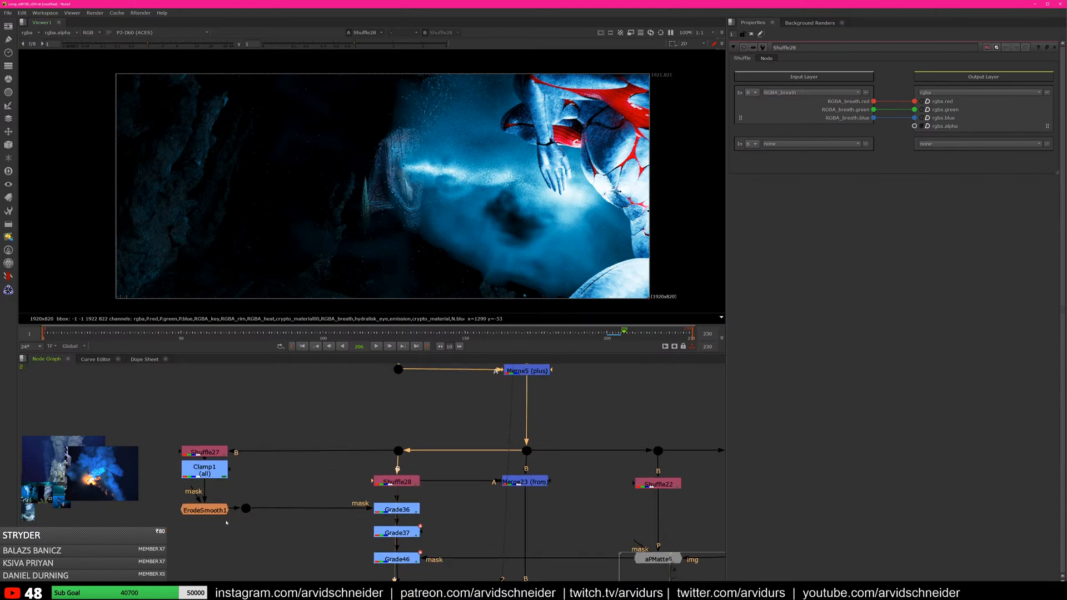
middle_drag(226, 522, 221, 490)
click(199, 437)
key(1)
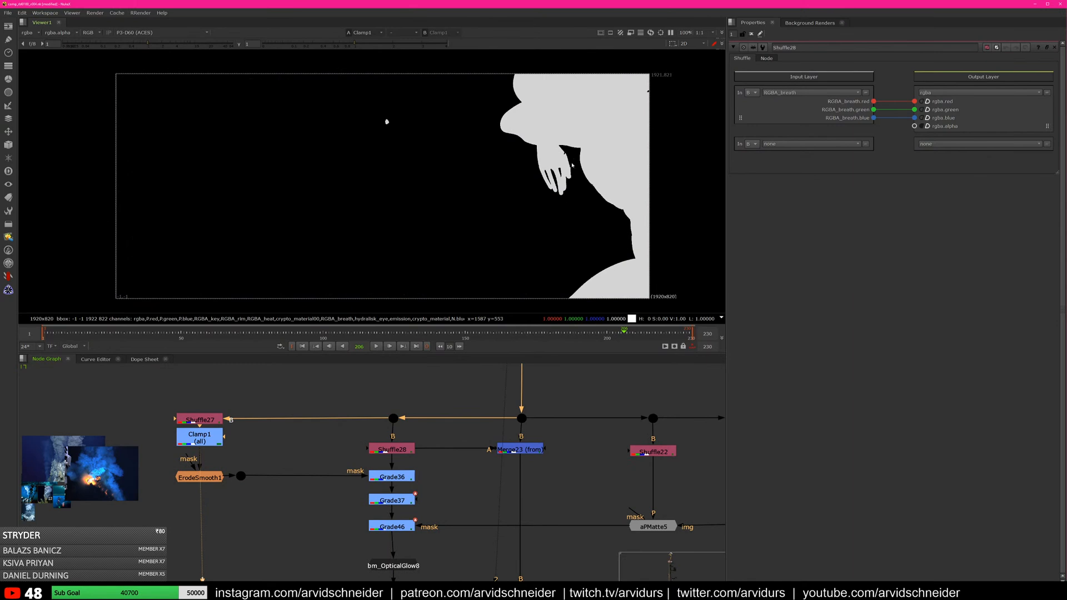
click(396, 476)
key(1)
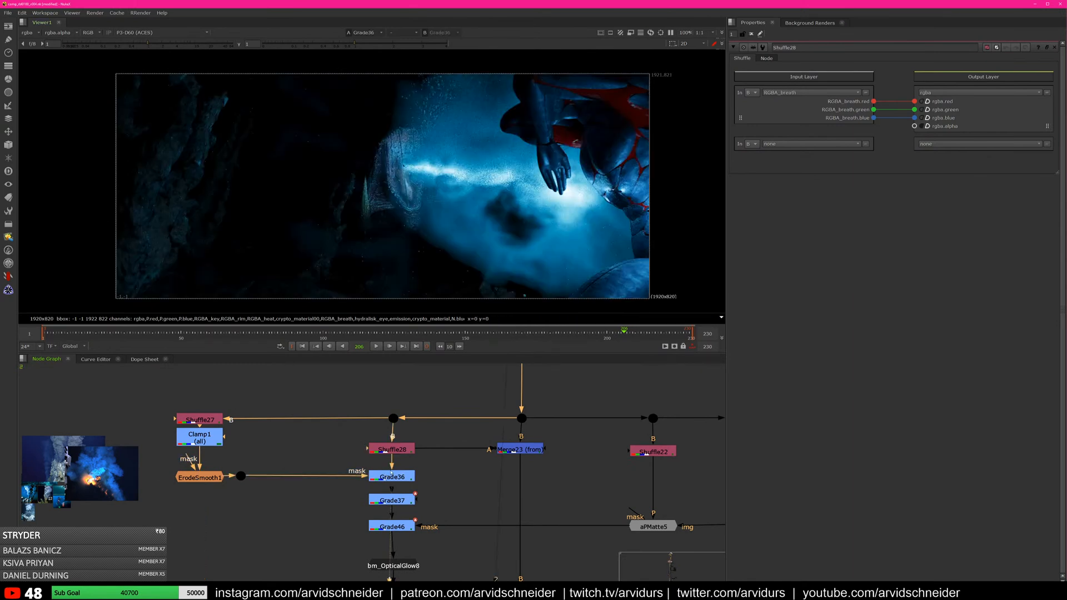
Toggle Grade36 off and on repeatedly to compare the breath light with and without it
click(392, 479)
key(d)
key(d)
key(d)
key(d)
key(d)
key(d)
key(d)
key(d)
View the breath light at Grade37 and at Grade46
middle_drag(390, 500, 377, 447)
click(376, 449)
key(1)
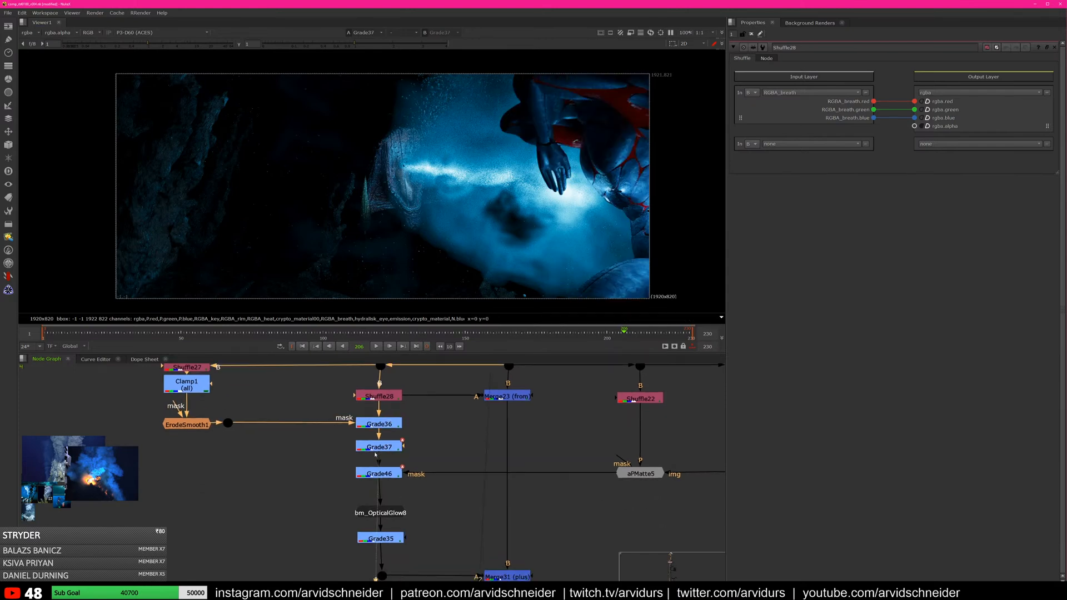
click(384, 474)
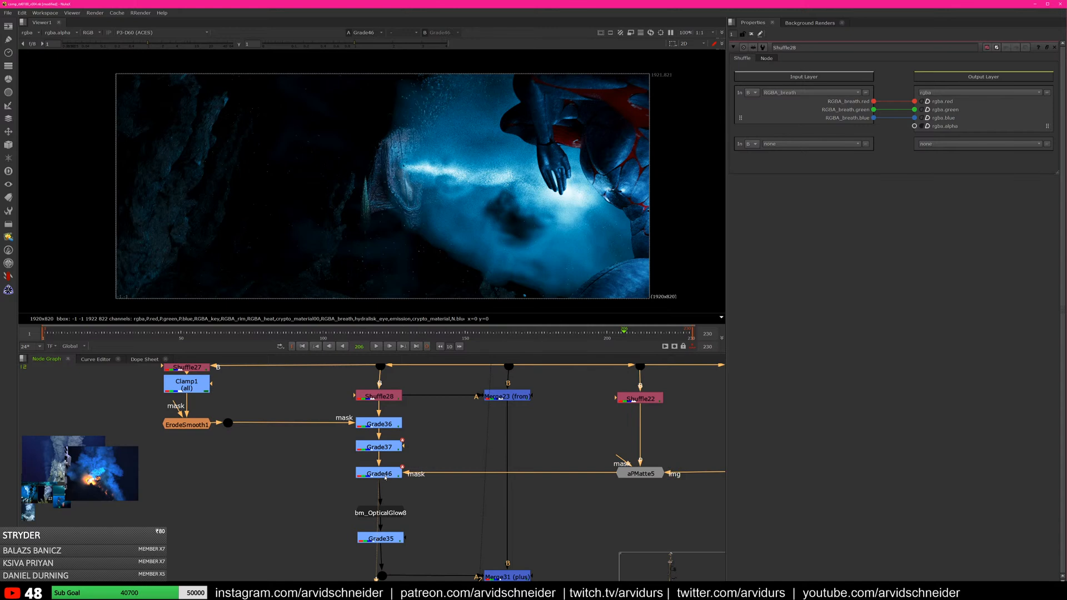
View the glow output at bm_OpticalGlow8 and the graded result at Grade35
middle_drag(384, 476, 378, 437)
click(372, 473)
key(1)
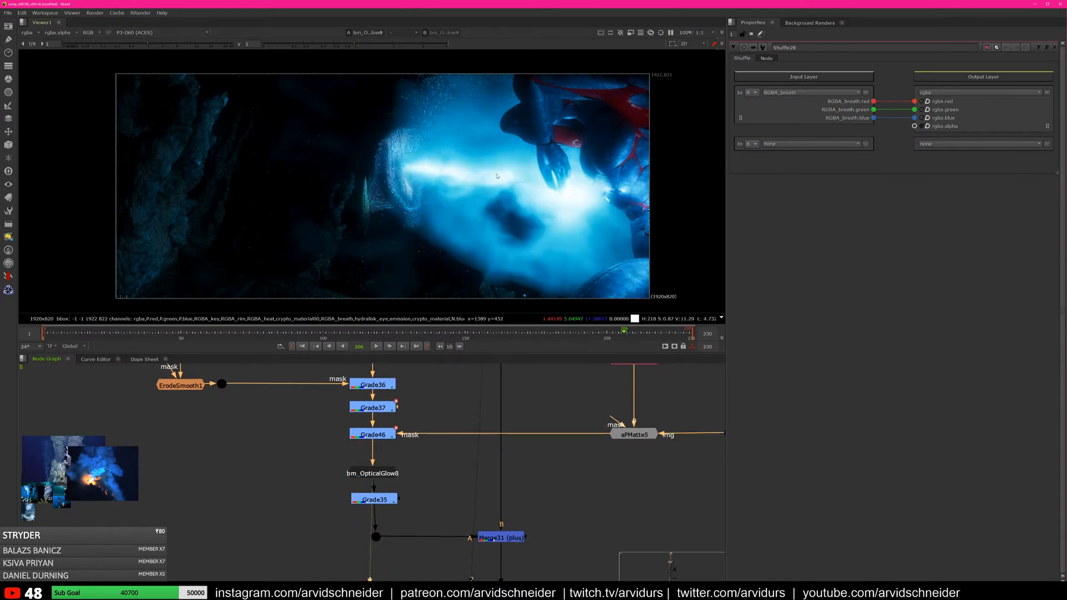
click(374, 499)
key(1)
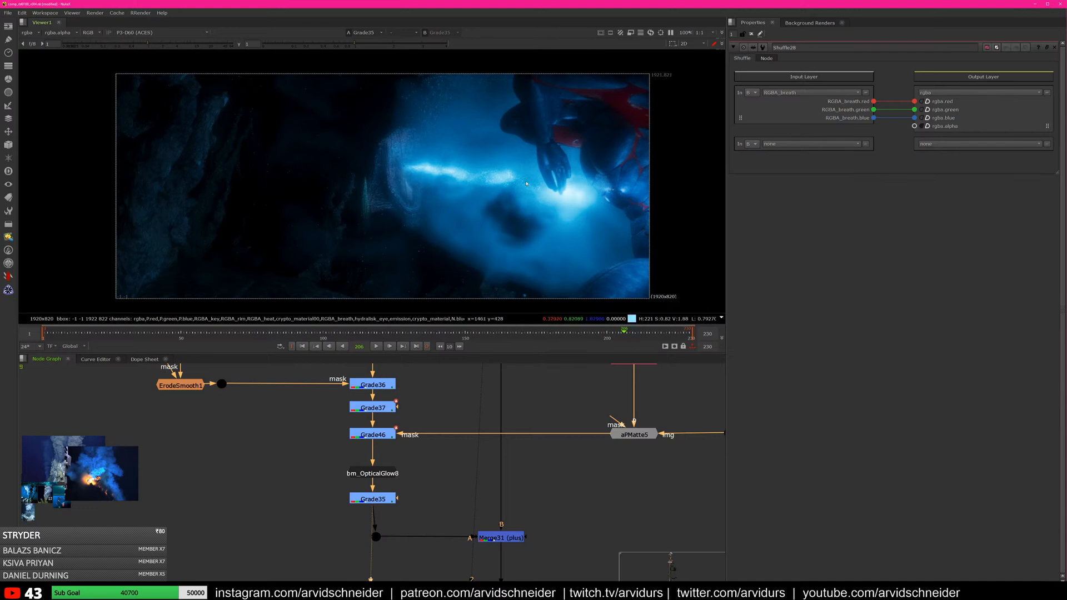
scroll(427, 404, down, 3)
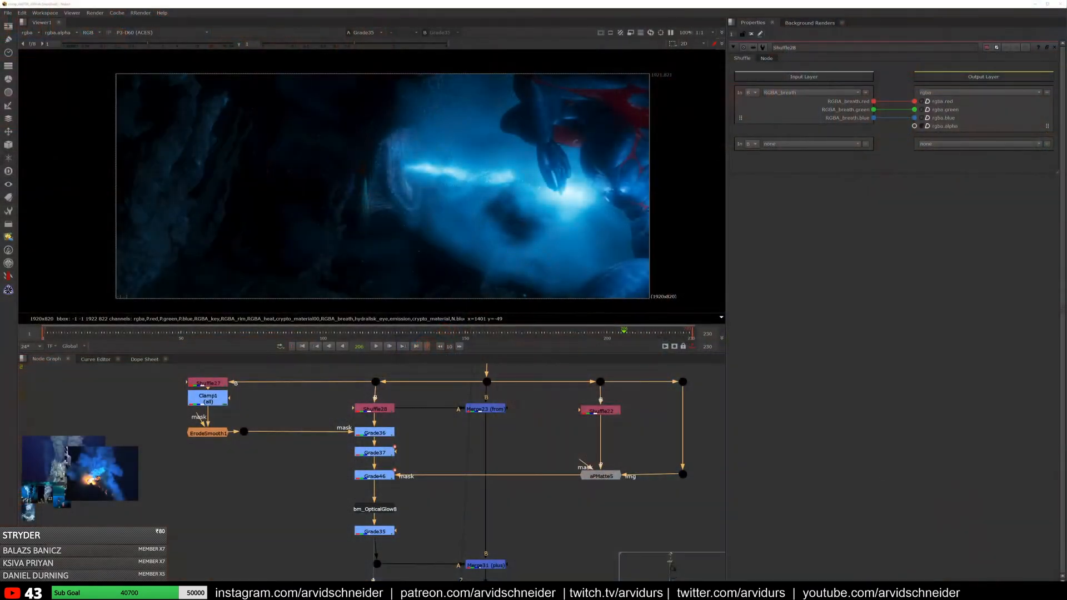
Compare the composite at Merge31 with the composite entering the breath branch at the Dot above it
middle_drag(420, 505, 418, 474)
click(484, 535)
key(1)
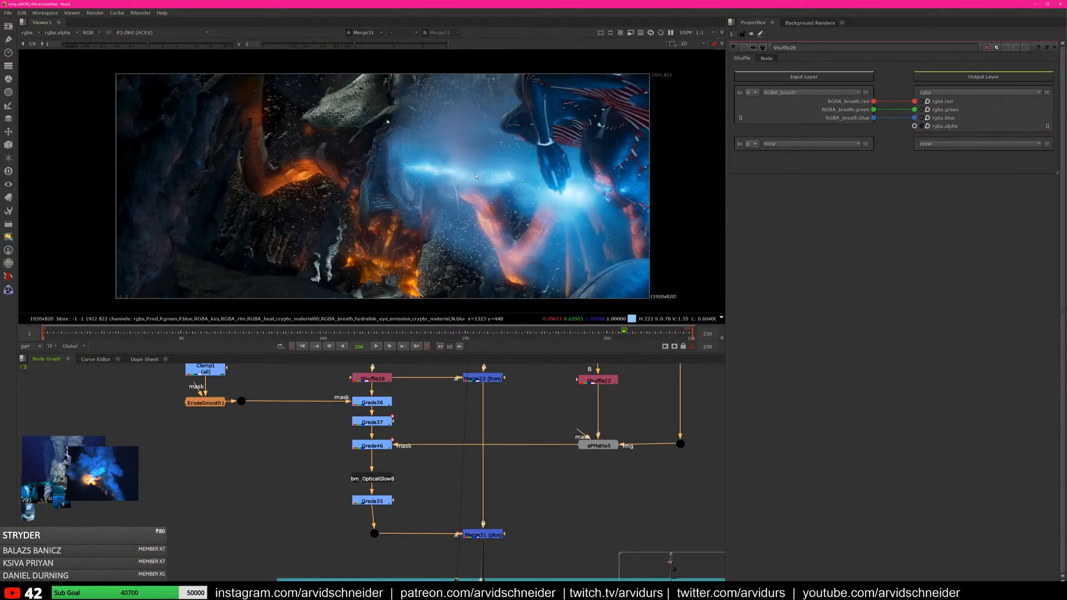
middle_drag(514, 388, 511, 414)
scroll(512, 415, down, 2)
click(486, 384)
key(1)
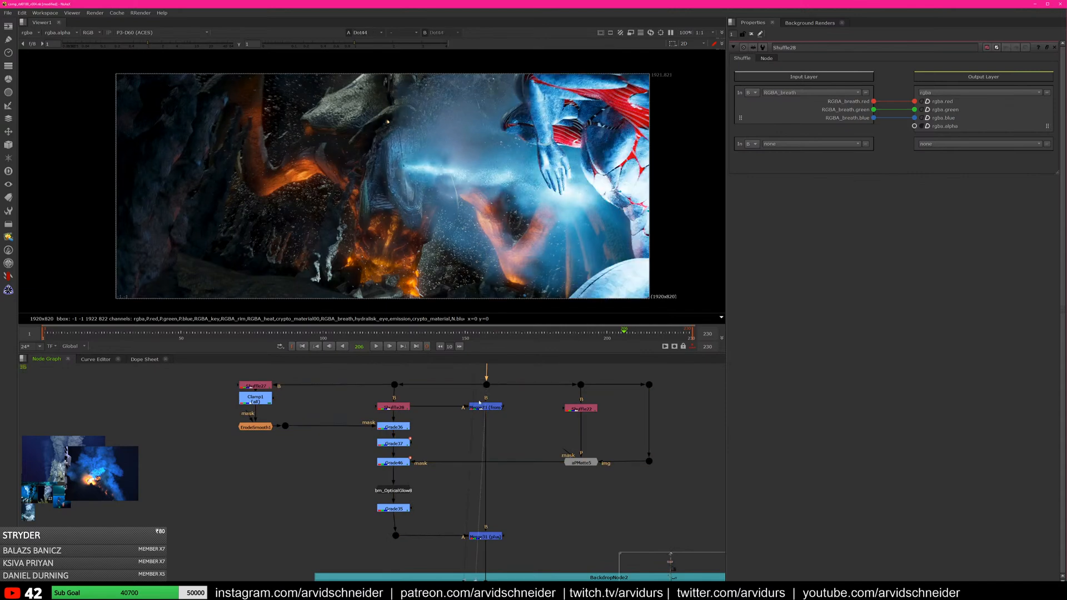
click(494, 537)
key(1)
click(538, 517)
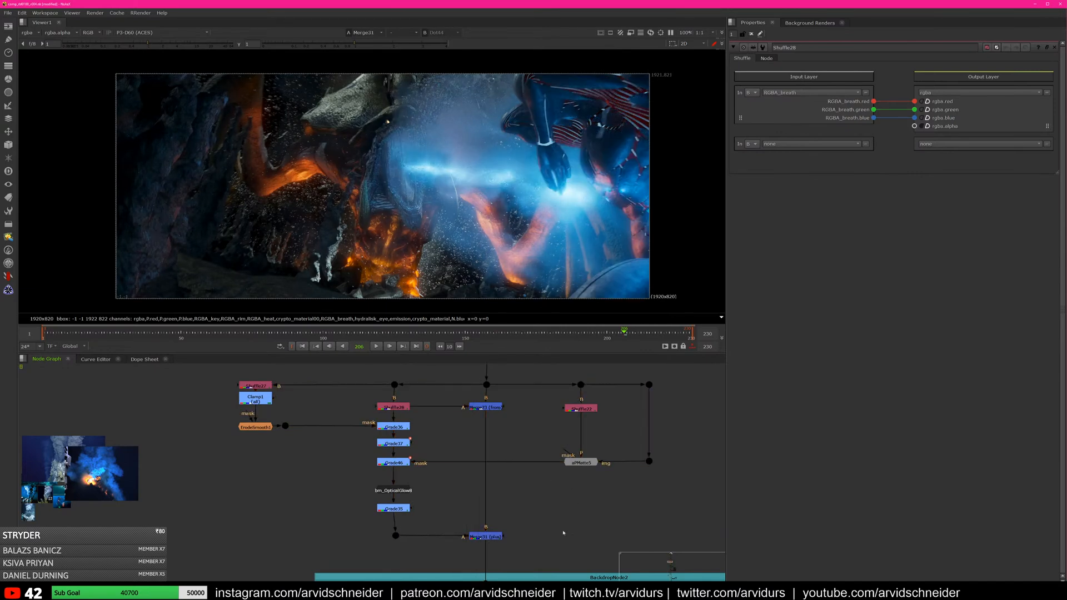
View the aPMatte4 position matte in the Ground breakup section at frame 55
middle_drag(591, 543, 593, 424)
scroll(587, 420, down, 3)
middle_drag(638, 523, 549, 460)
scroll(538, 400, down, 3)
scroll(537, 401, up, 2)
click(521, 432)
key(2)
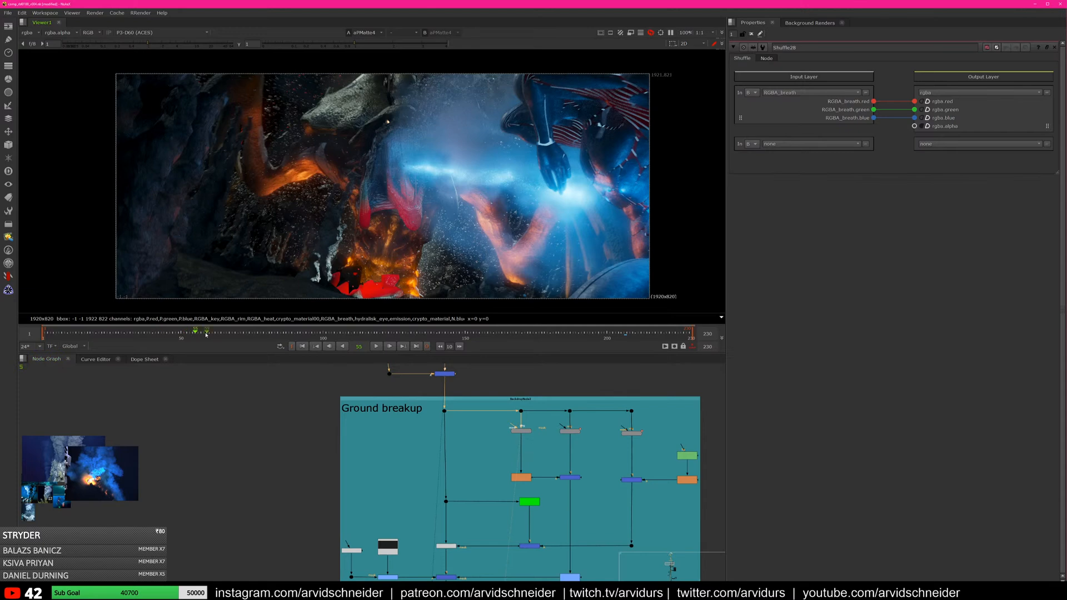
middle_drag(552, 460, 511, 418)
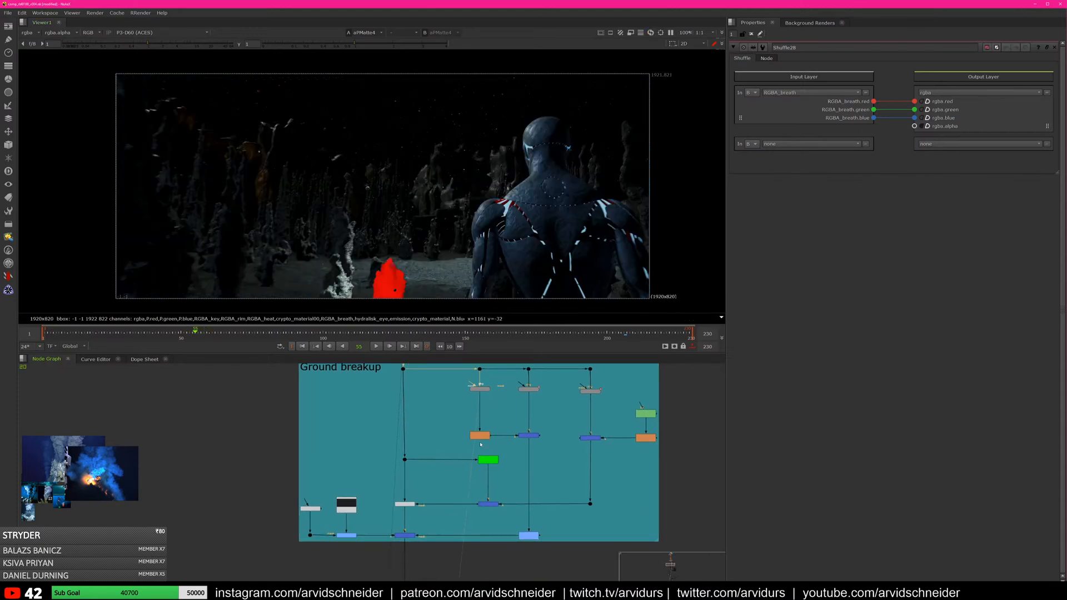
View the blurred position matte and its combination at Merge35 in the Ground breakup section
click(479, 435)
key(1)
click(531, 437)
key(1)
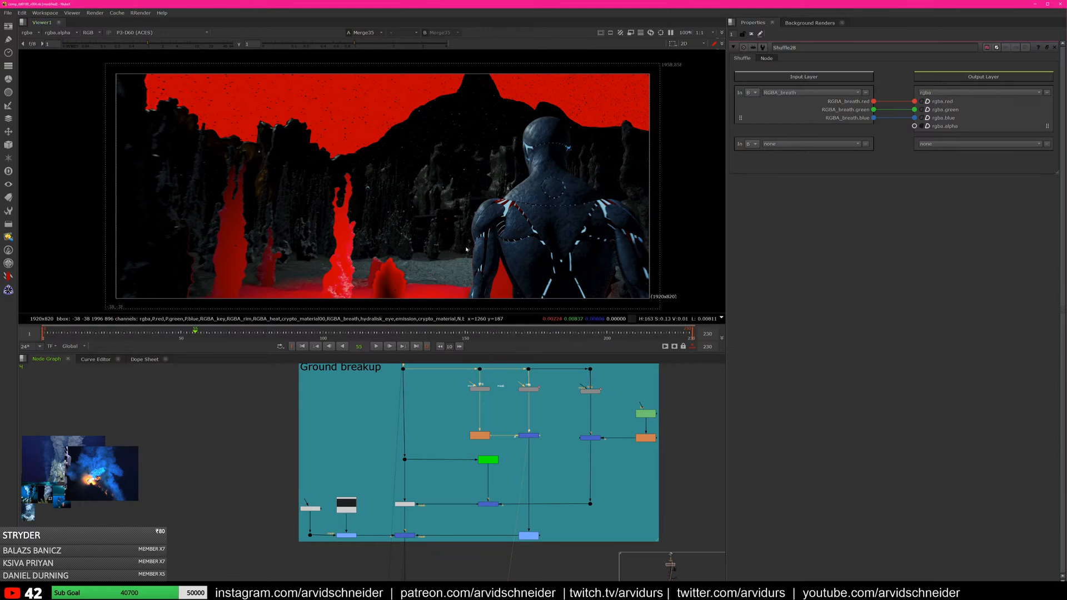
middle_drag(439, 272, 430, 255)
scroll(491, 505, up, 3)
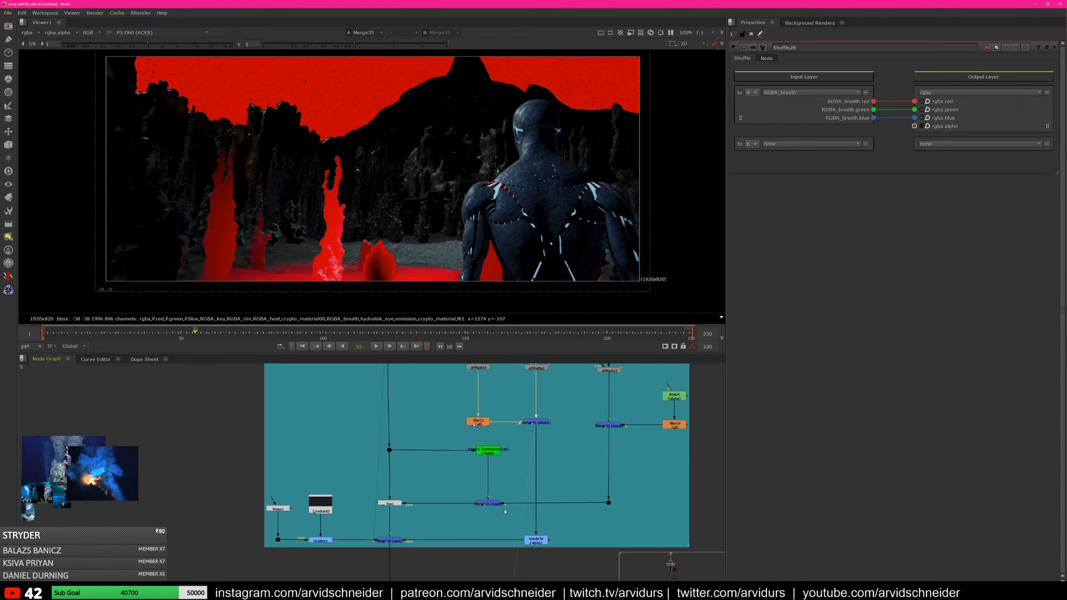
View the merge feeding Toe1's mask and the Toe1 result, close up on the ground
click(490, 502)
key(1)
click(348, 500)
key(1)
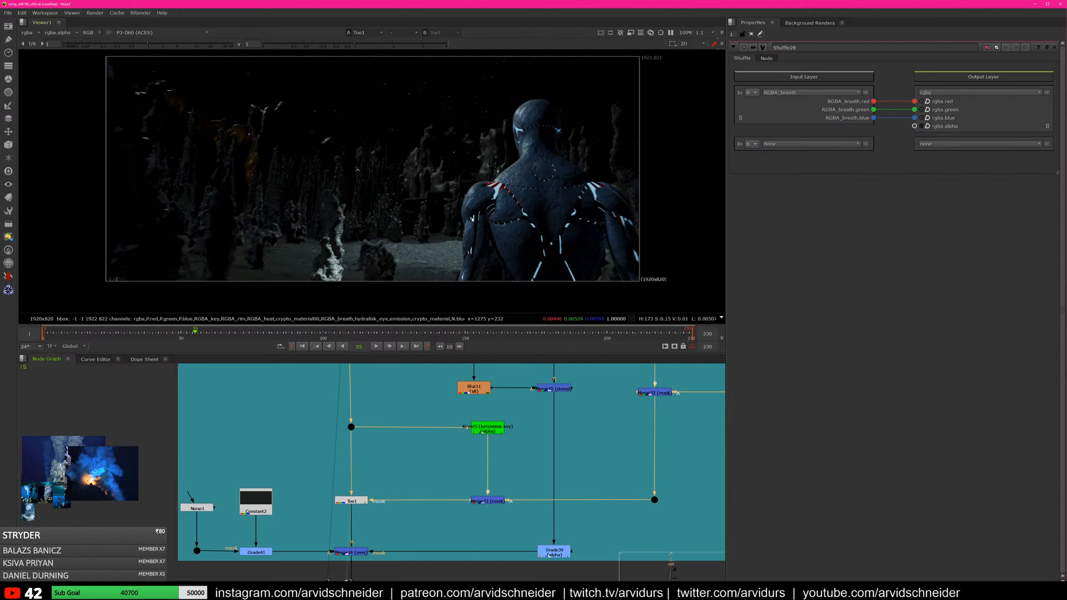
middle_drag(556, 377, 526, 463)
scroll(566, 421, down, 2)
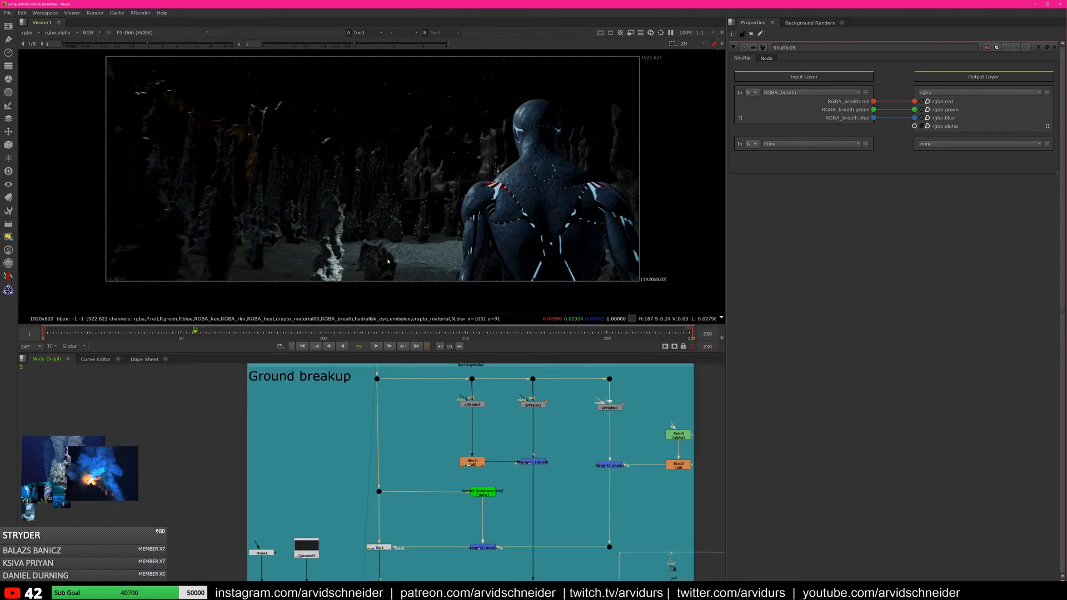
scroll(383, 266, up, 5)
middle_drag(464, 542, 466, 502)
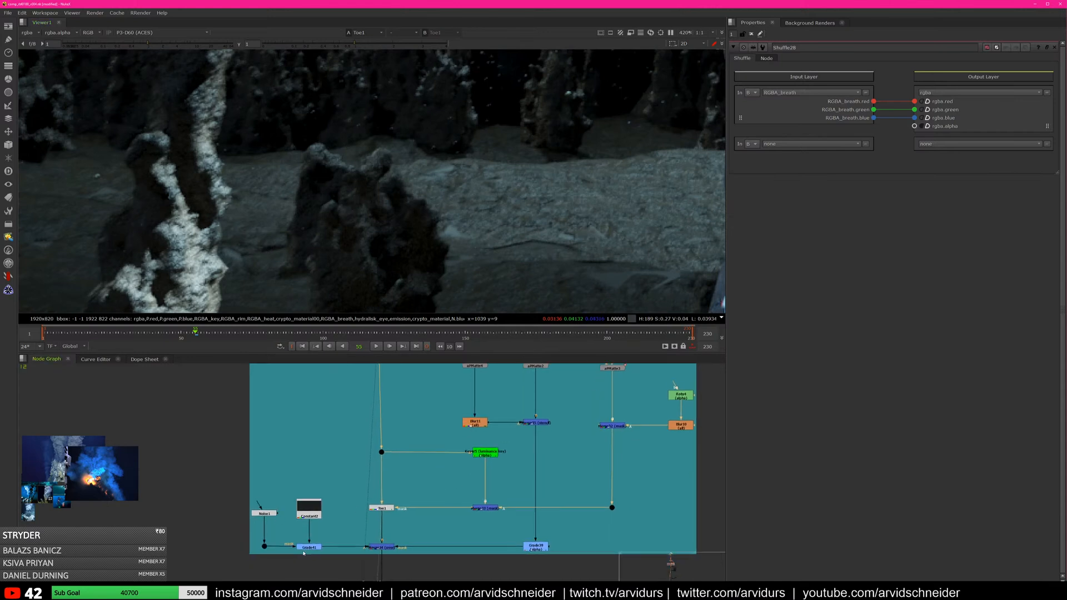
View the noise-masked constant at Grade41, temporarily raise the viewer gain, and reset it
click(307, 547)
key(1)
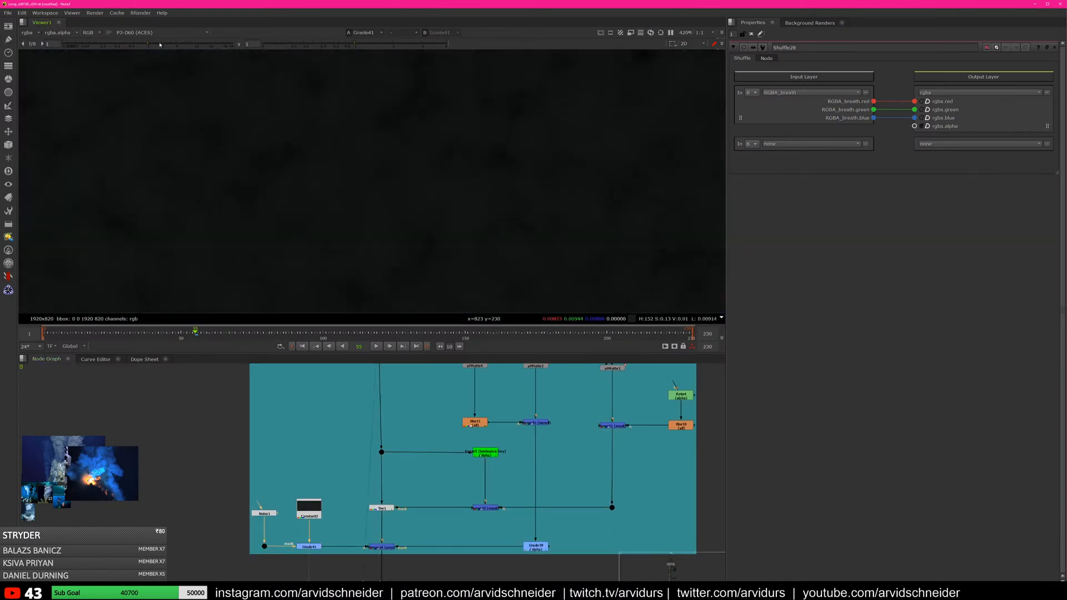
drag(160, 45, 188, 44)
click(31, 45)
View Merge34 and toggle it off and on to compare the ground breakup
click(381, 548)
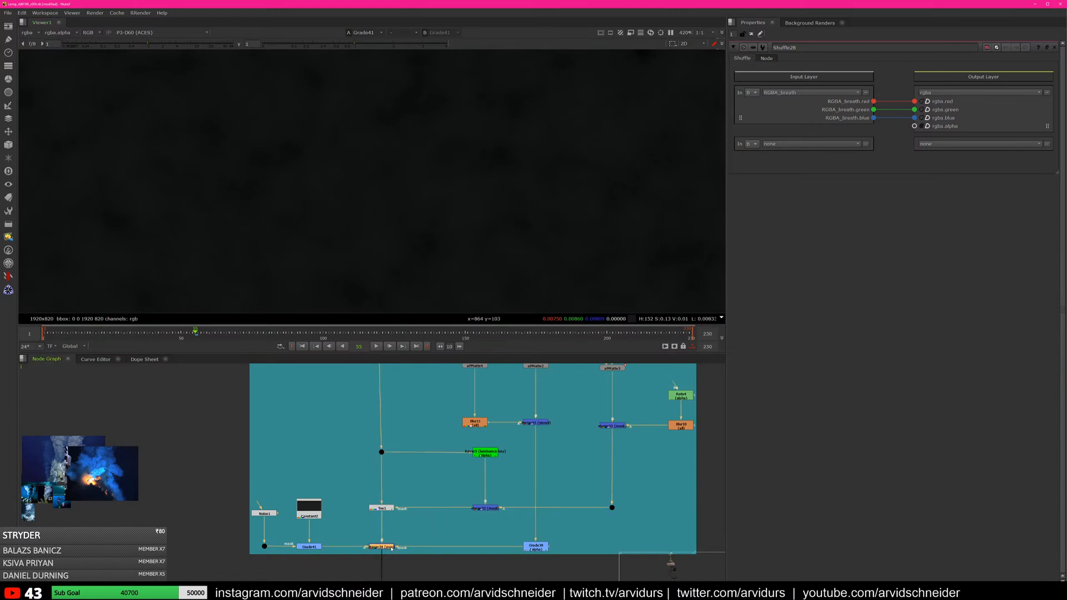
key(1)
key(d)
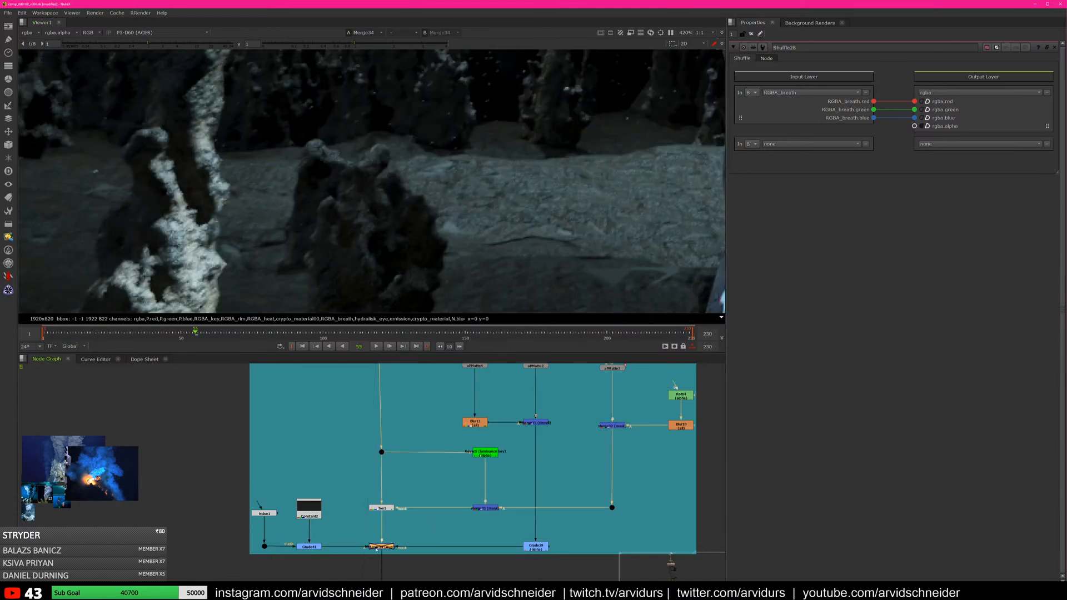
scroll(478, 238, down, 3)
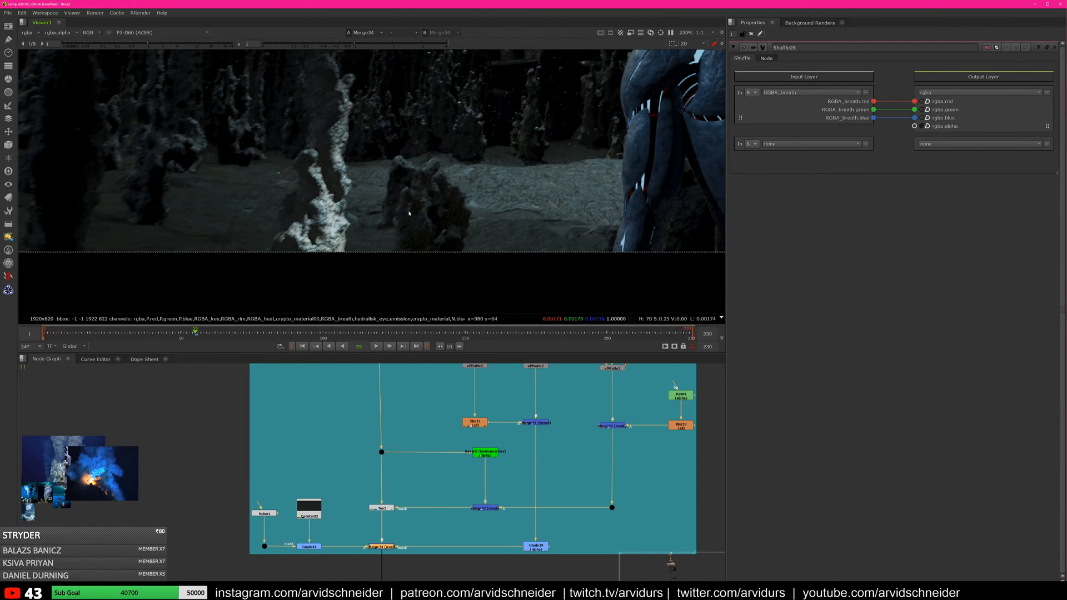
key(d)
View the output of Merge12 in the branch handling the character's emission
scroll(488, 462, down, 5)
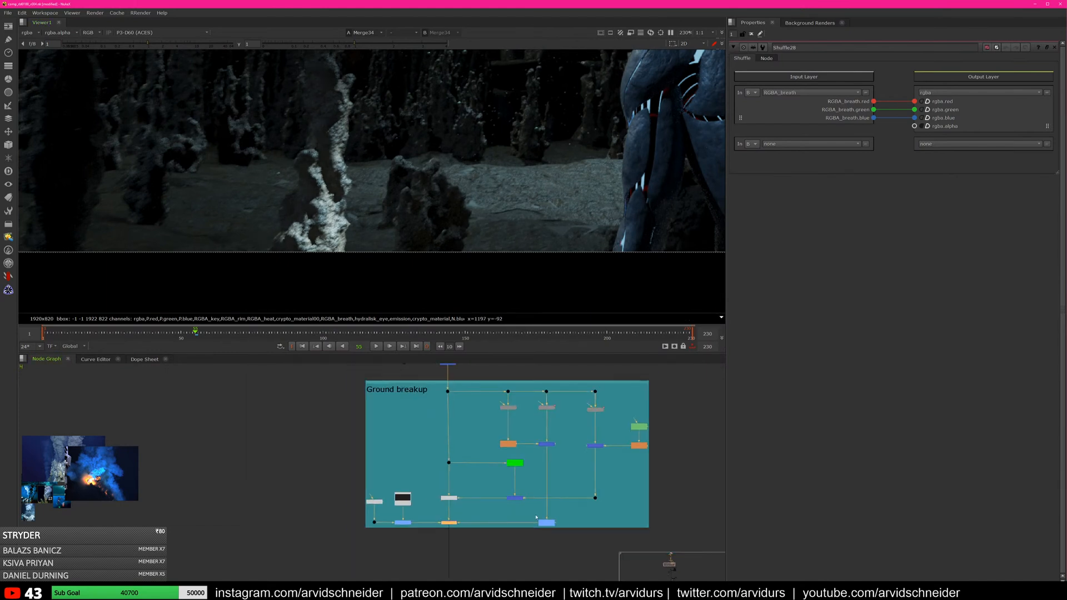
scroll(492, 455, up, 4)
click(493, 420)
key(1)
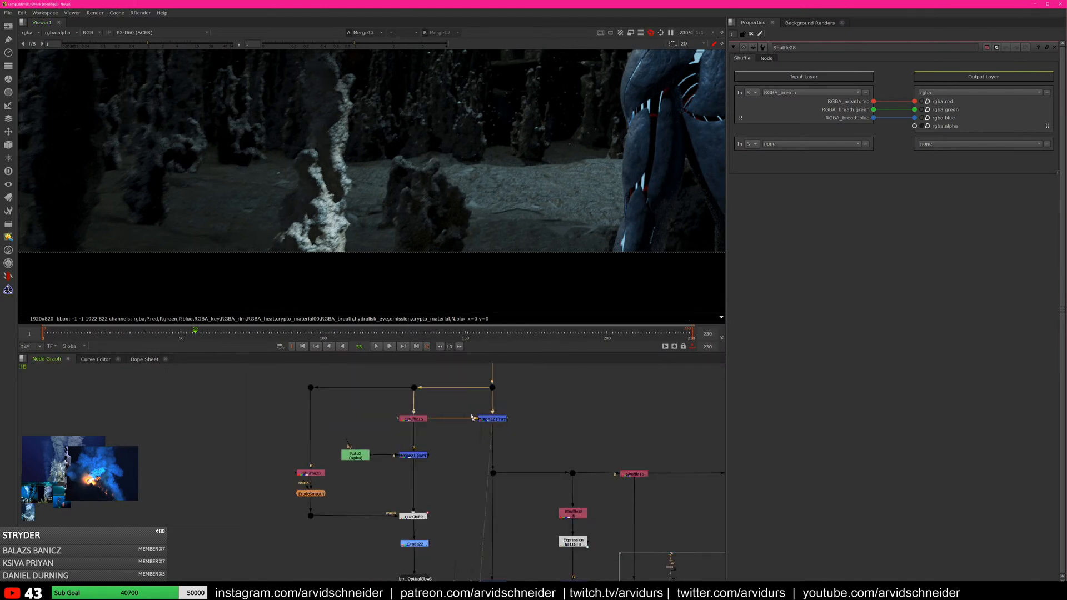
Open the Shuffle15 settings and view the isolated emission pass there and at Merge21
double_click(413, 421)
key(1)
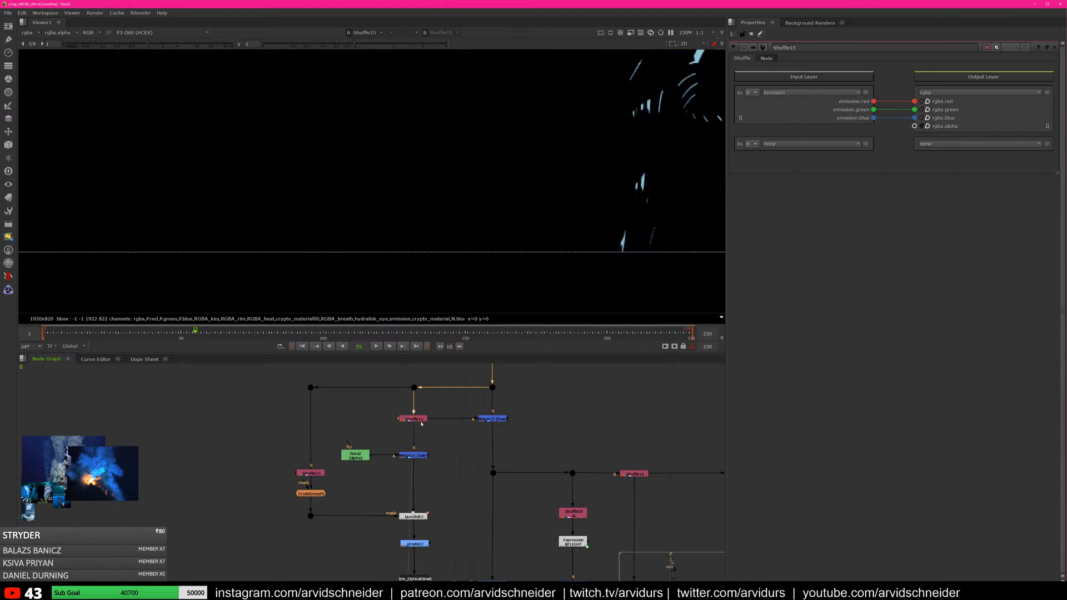
scroll(559, 180, down, 2)
scroll(559, 180, down, 3)
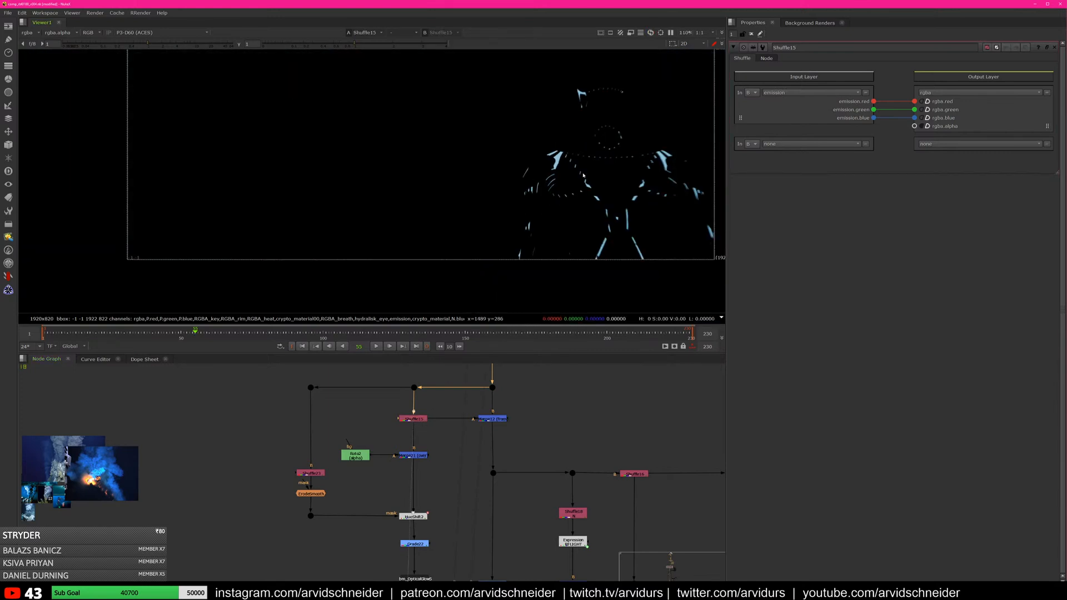
click(415, 457)
key(1)
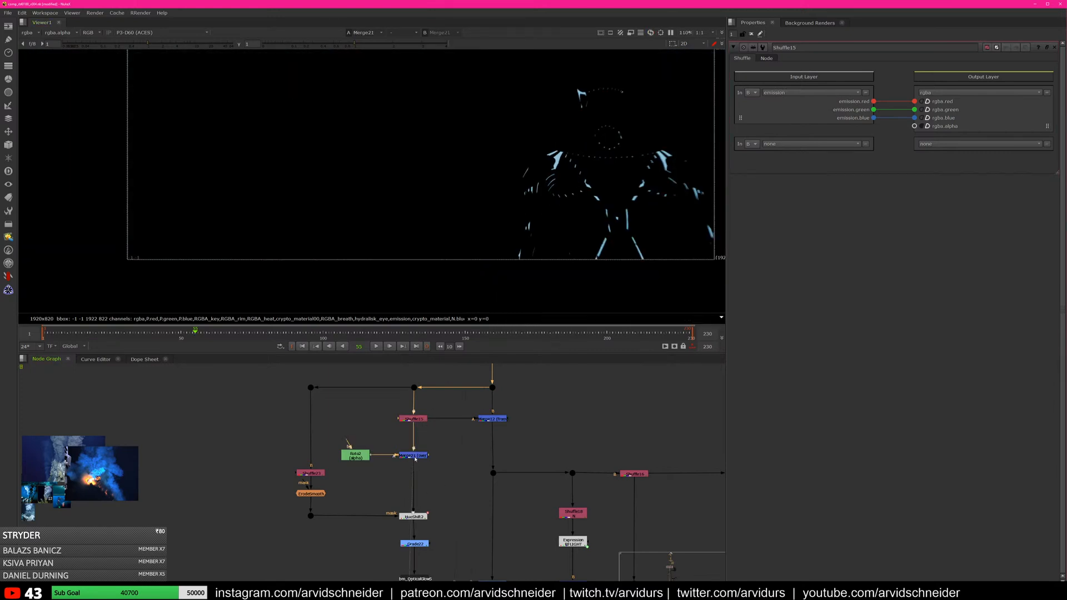
Switch to the video player to view a late moment of the finished shot, and move its window away
drag(1066, 267, 464, 157)
drag(579, 314, 959, 585)
drag(667, 156, 622, 77)
click(861, 493)
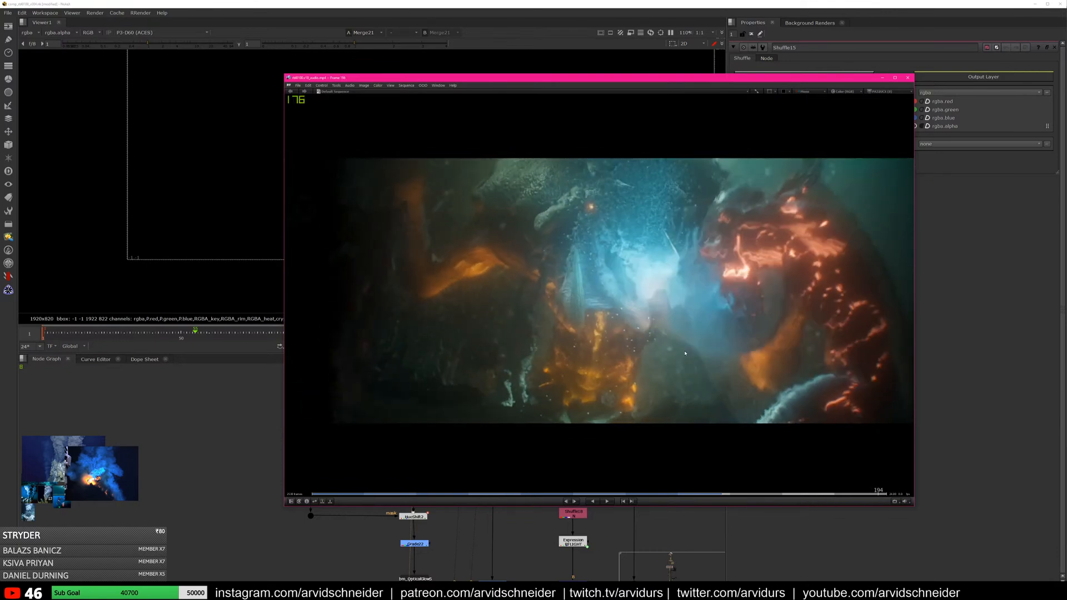
drag(913, 73, 606, 249)
drag(572, 252, 1066, 355)
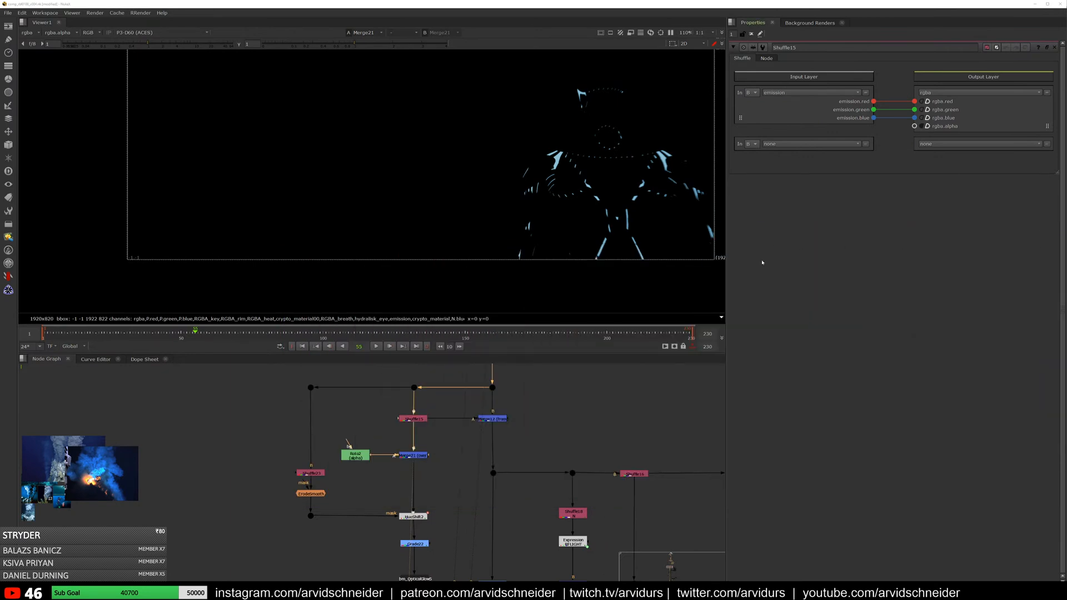
View HueShift2, open its settings, and scrub to frame 187 to examine the emission's color change
click(563, 420)
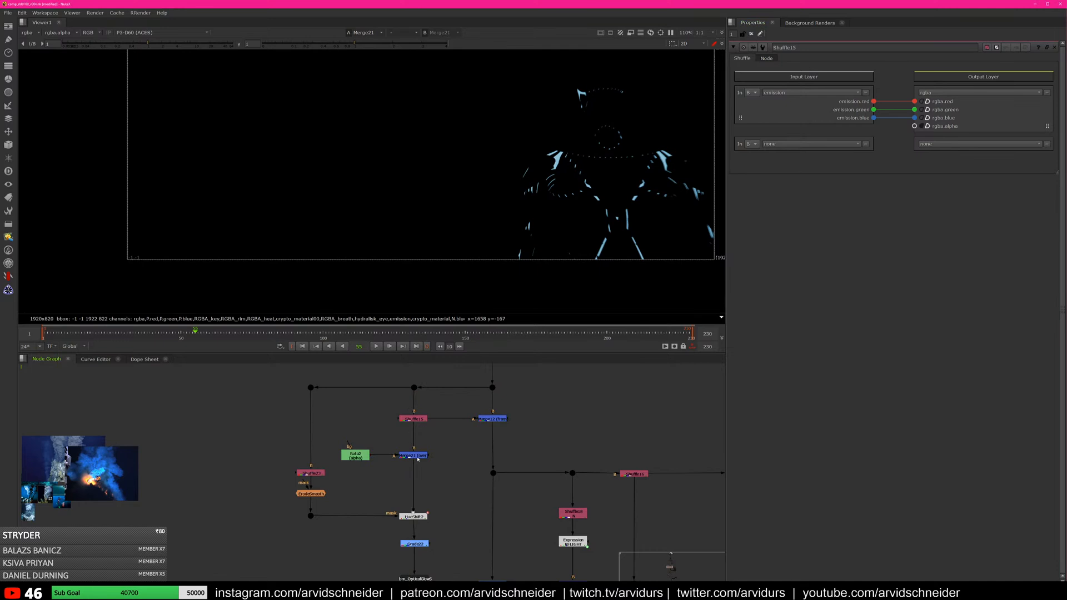
click(416, 517)
key(1)
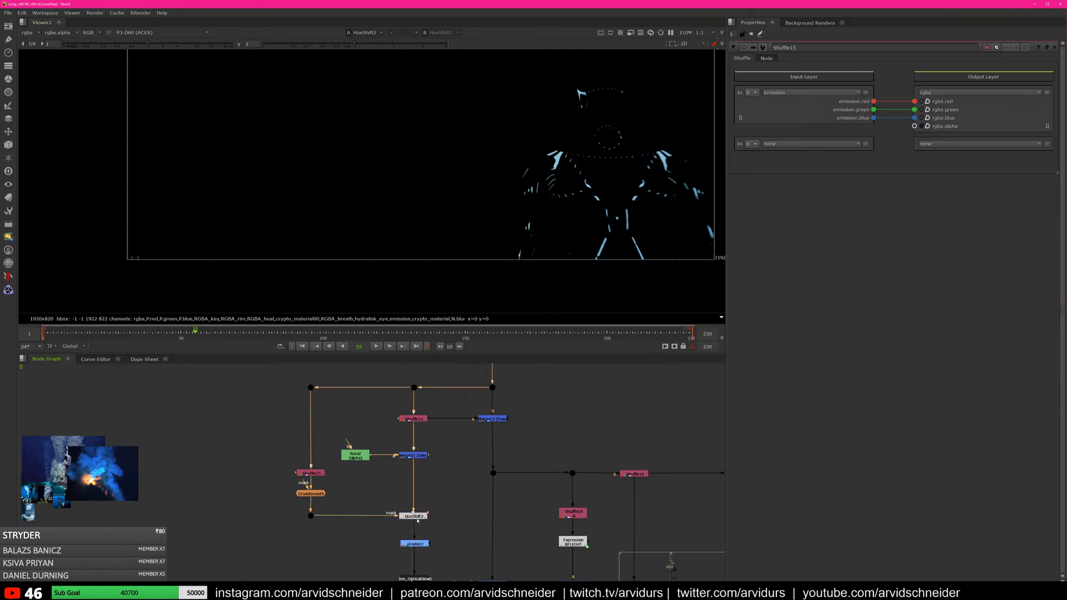
double_click(417, 517)
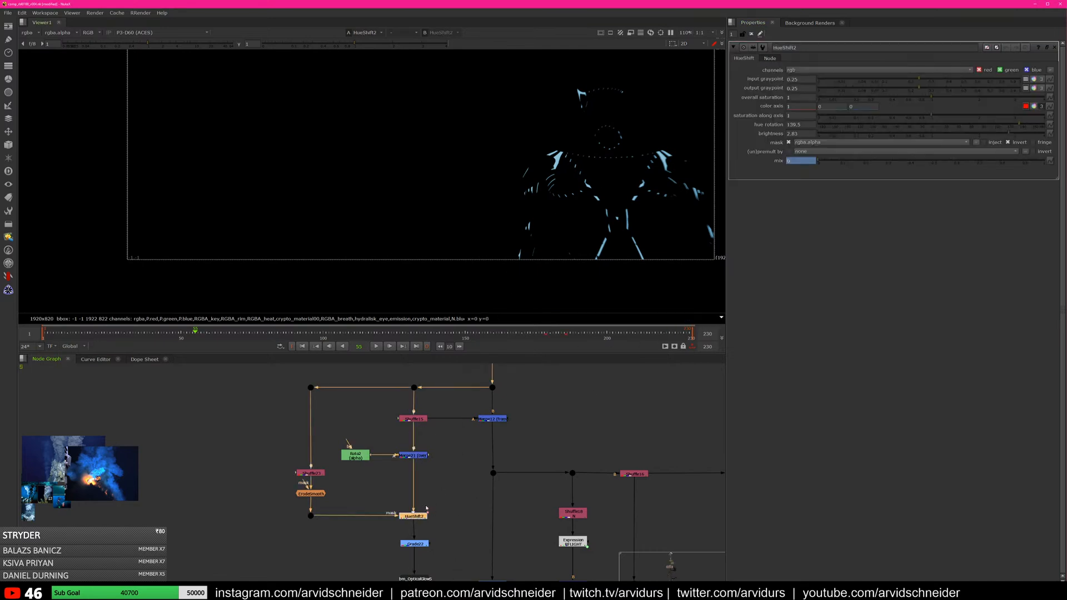
drag(529, 336, 570, 342)
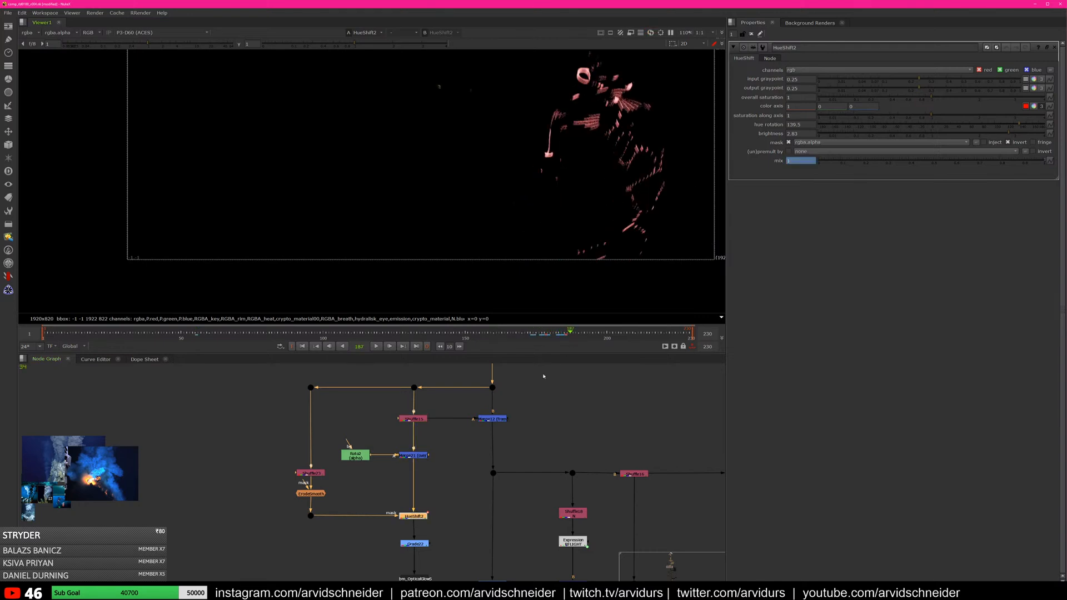
View the output of Grade22 and the bm_OpticalGlow5 result on the suit emission
middle_drag(447, 517, 454, 433)
click(423, 461)
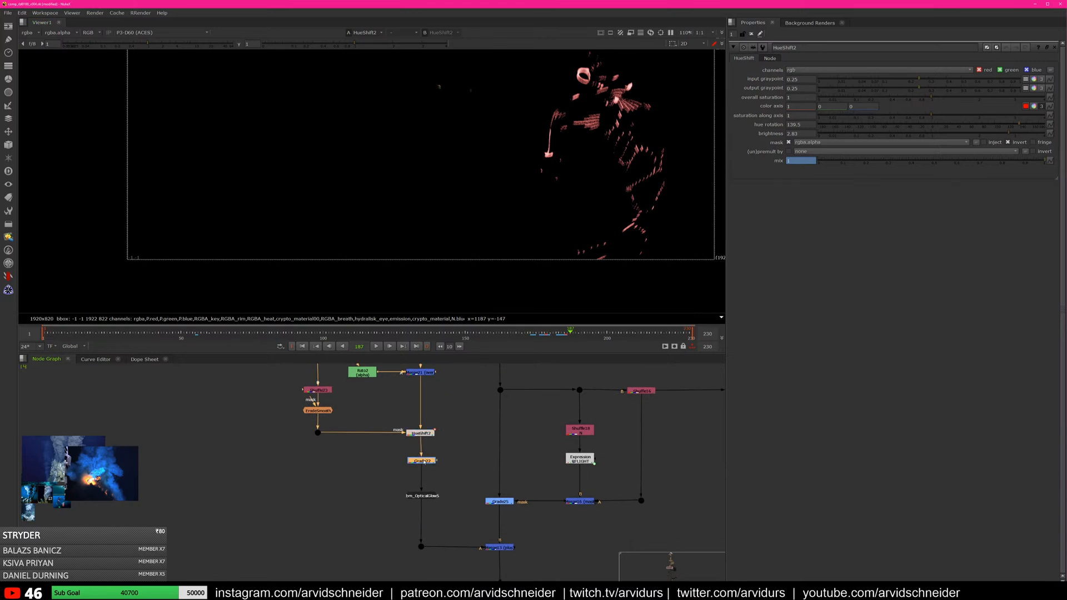
key(1)
click(434, 488)
middle_drag(631, 135, 611, 146)
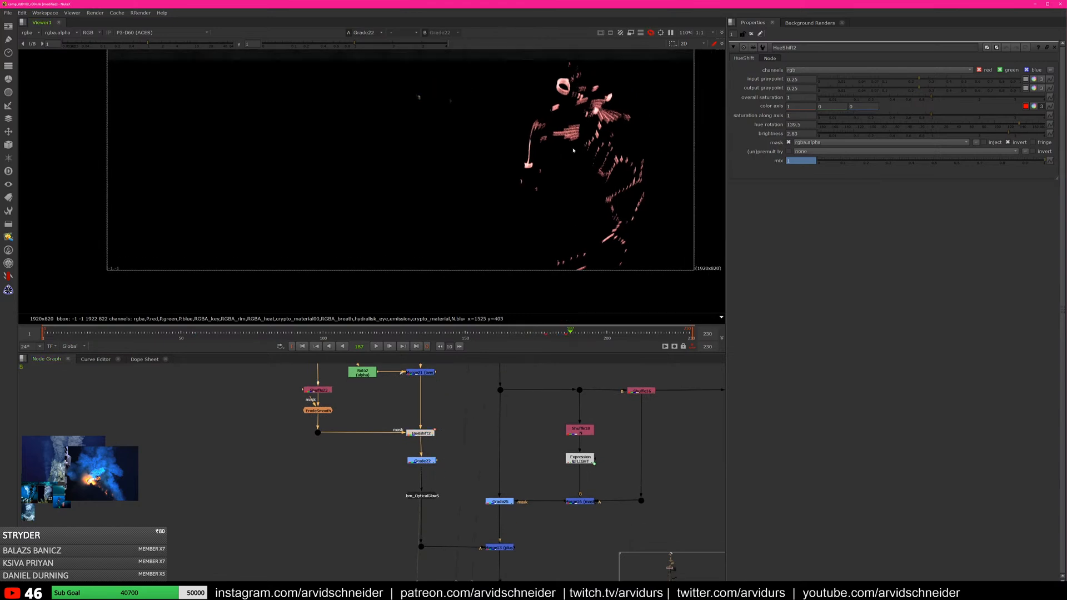
click(422, 496)
key(1)
click(458, 436)
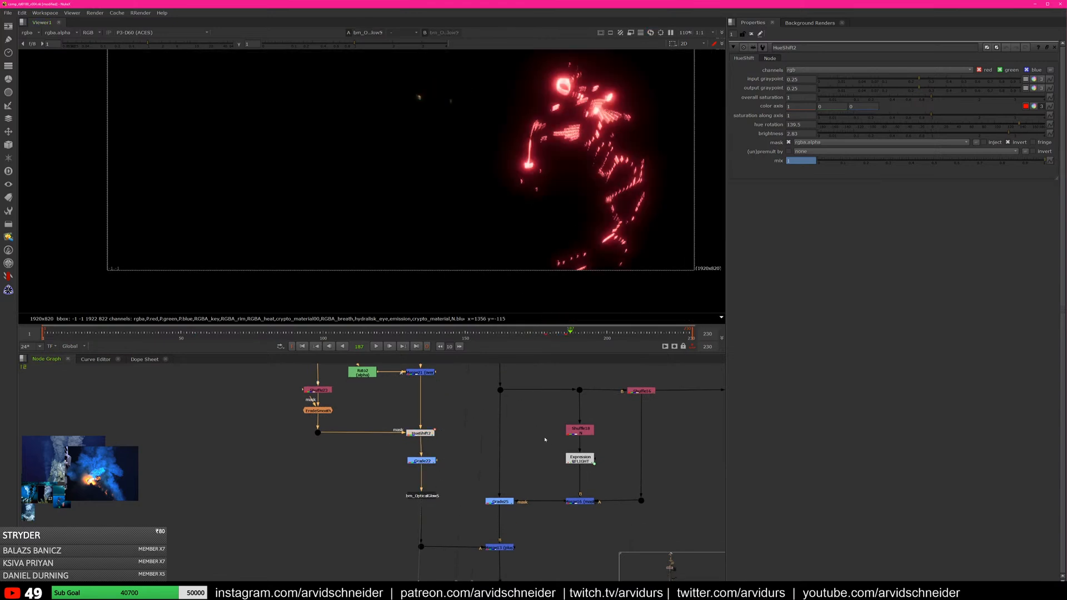
Compare the composite at the dot feeding the relight branch with the output of Grade25
middle_drag(545, 439, 438, 470)
middle_drag(429, 513, 453, 385)
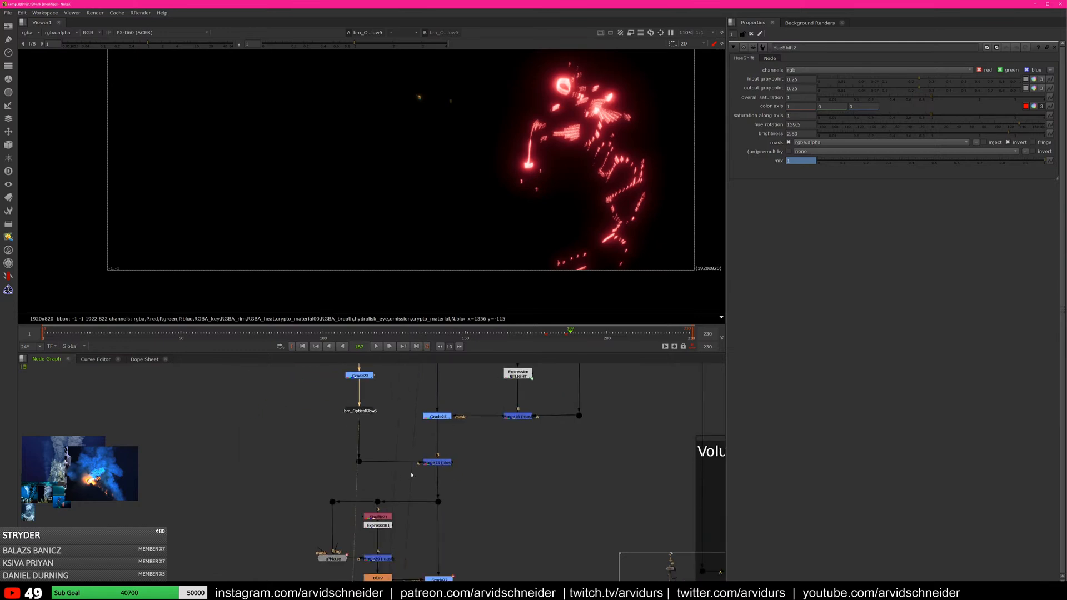
middle_drag(433, 429, 376, 556)
middle_drag(492, 506, 579, 488)
scroll(506, 503, up, 2)
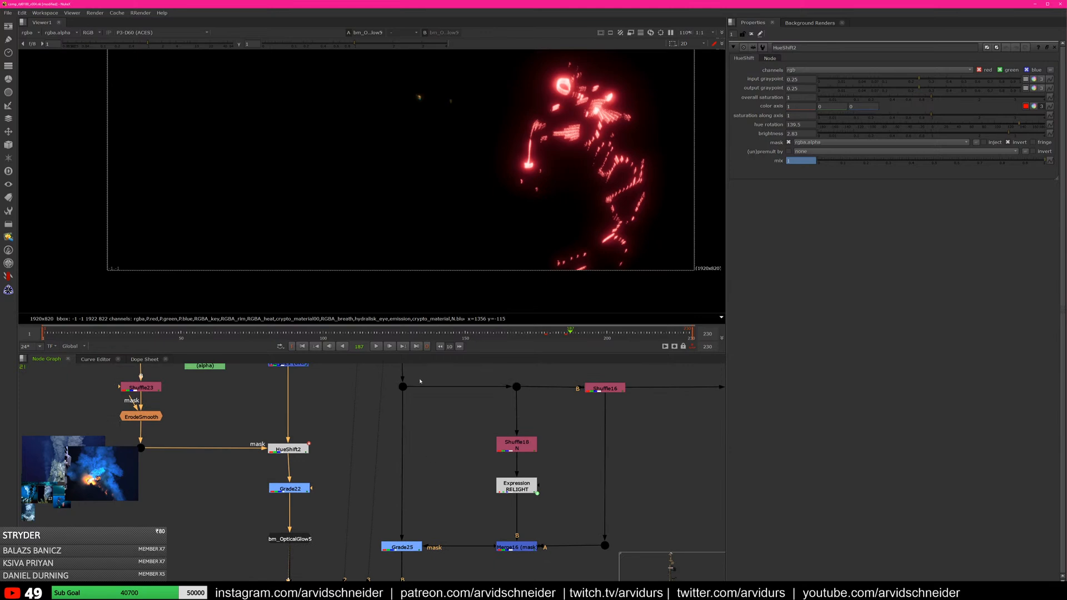
click(403, 387)
key(1)
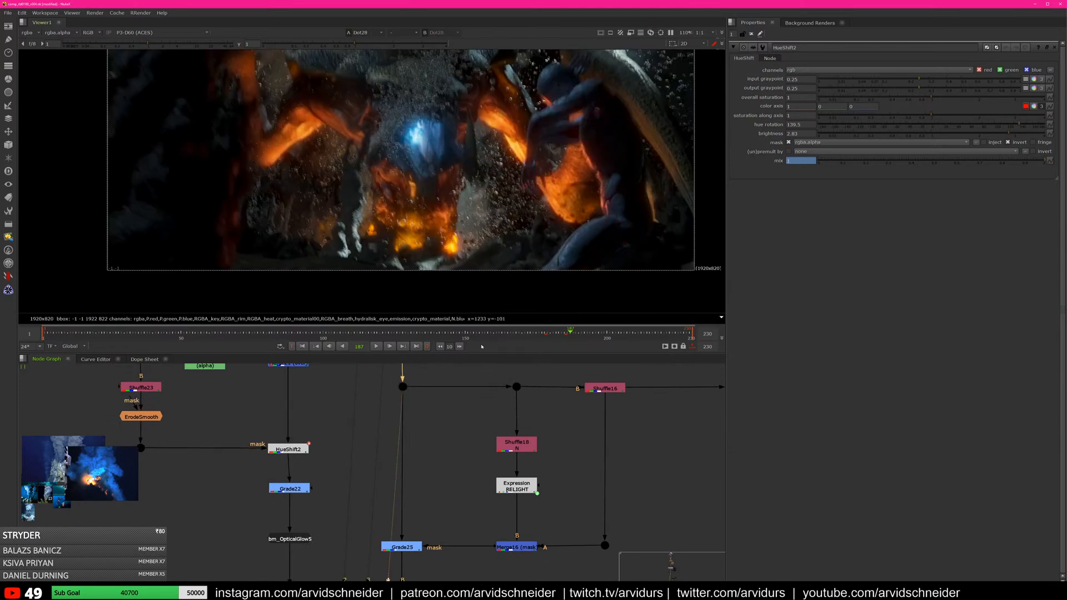
middle_drag(463, 361, 469, 422)
middle_drag(441, 505, 450, 409)
click(417, 515)
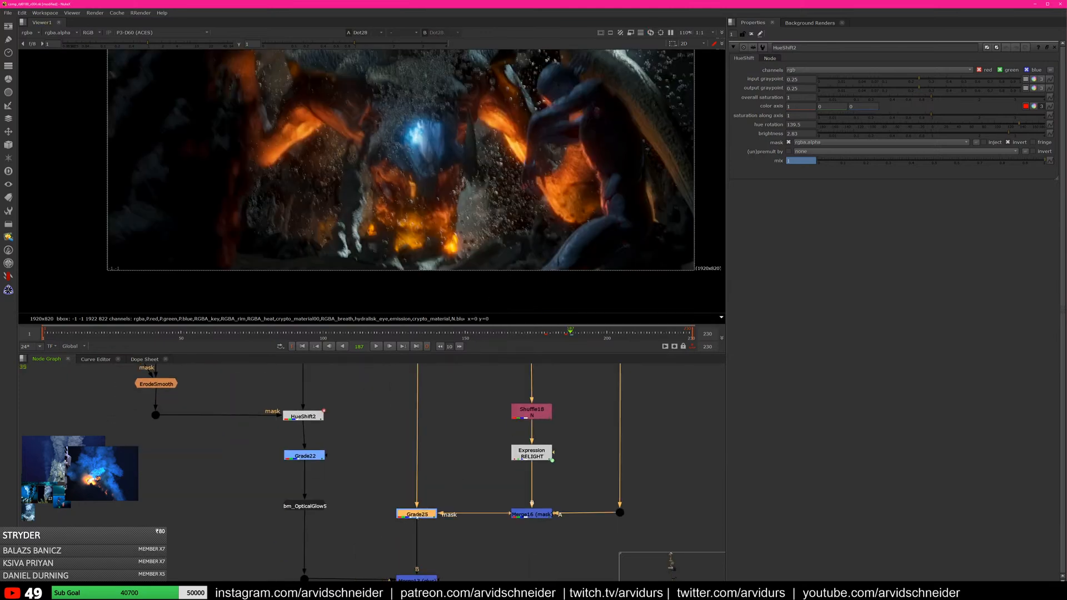
key(1)
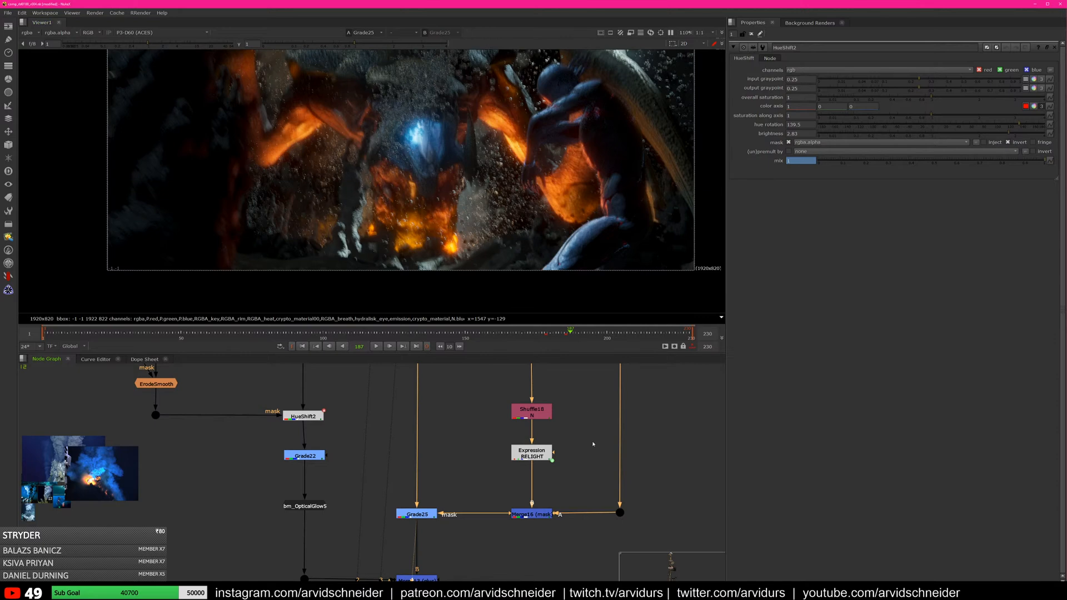
View the normals pass at Shuffle18, then open the RELIGHT Expression settings and view its output
scroll(593, 444, down, 2)
middle_drag(578, 444, 528, 489)
click(480, 484)
key(1)
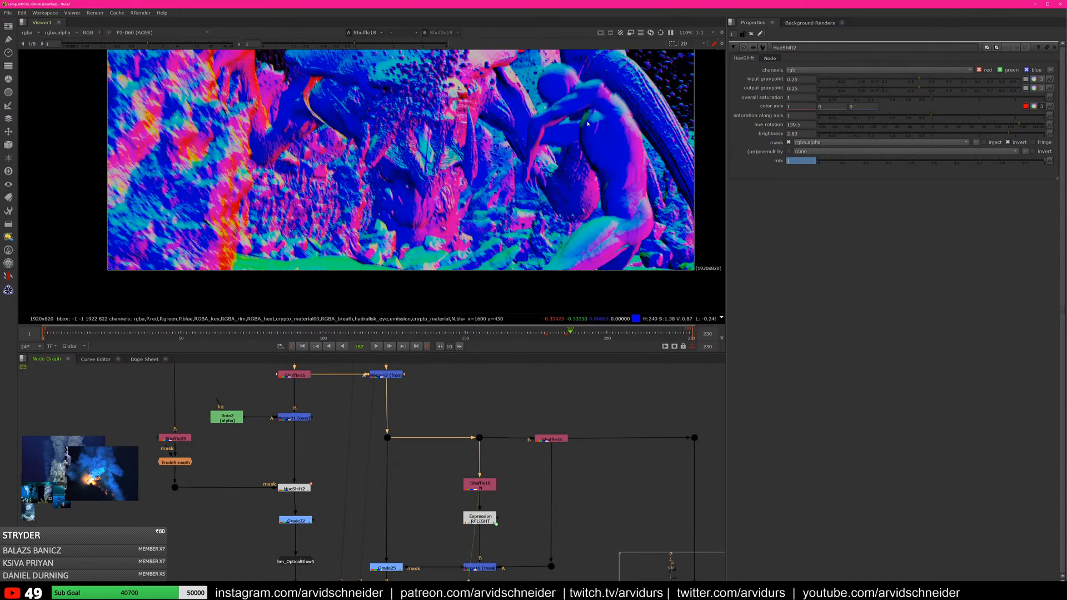
middle_drag(471, 523, 423, 466)
click(423, 466)
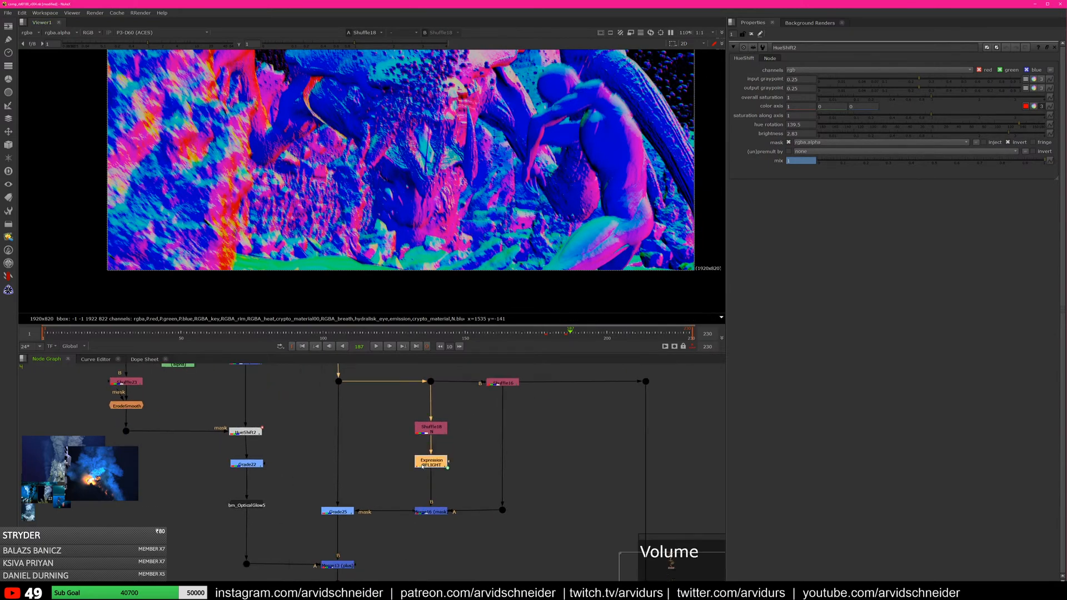
double_click(423, 467)
key(1)
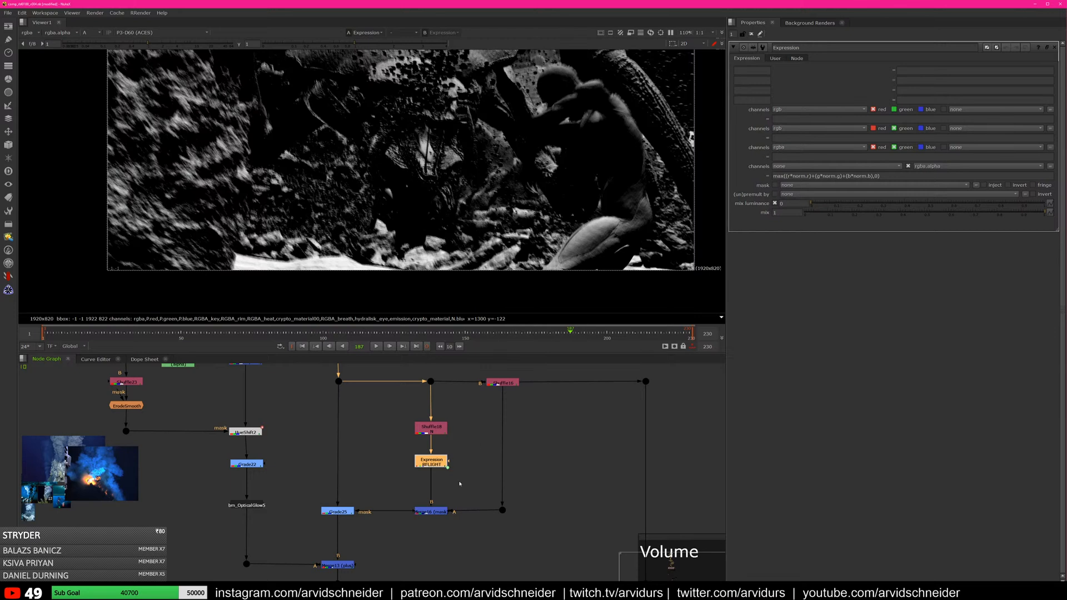
View the character's relight mask at Merge16 and compare it with the Shuffle16 input
click(431, 512)
key(1)
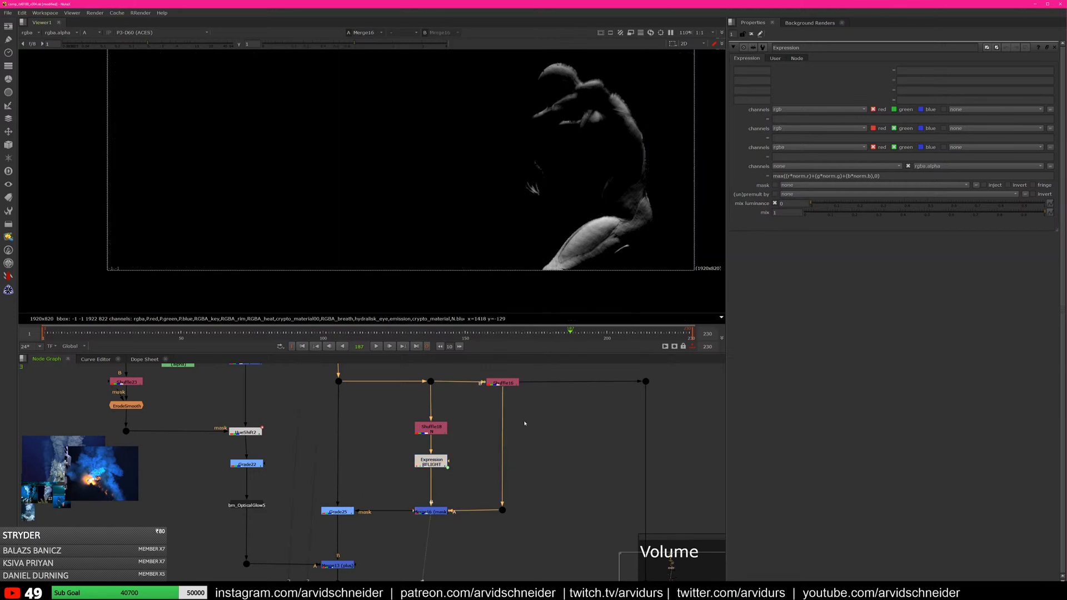
click(503, 383)
key(1)
click(431, 511)
key(1)
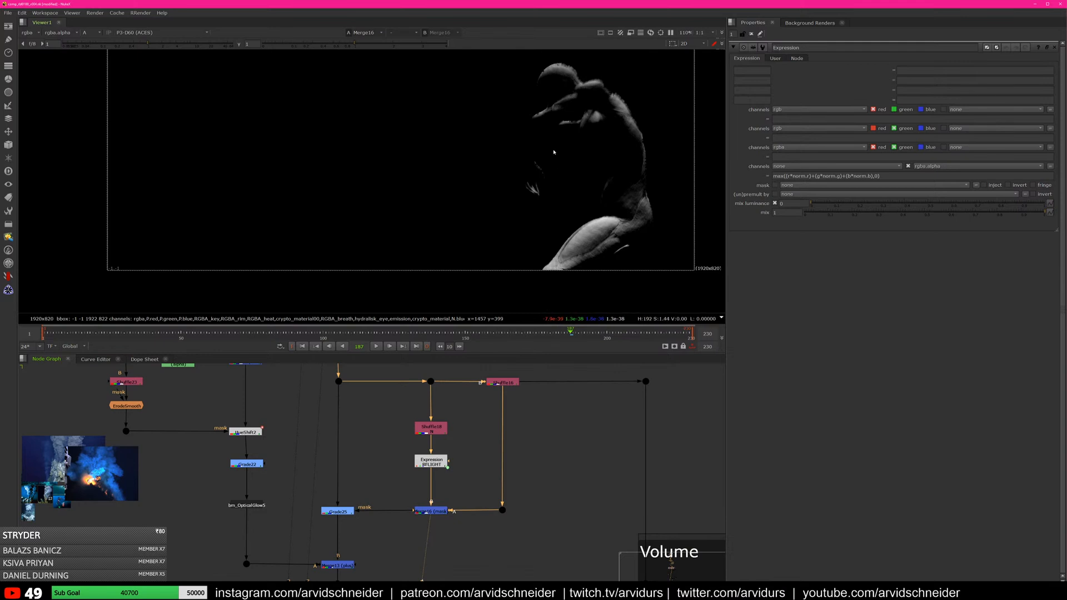
View Grade25 in full color and the combined emission result at Merge13
click(337, 511)
key(1)
key(a)
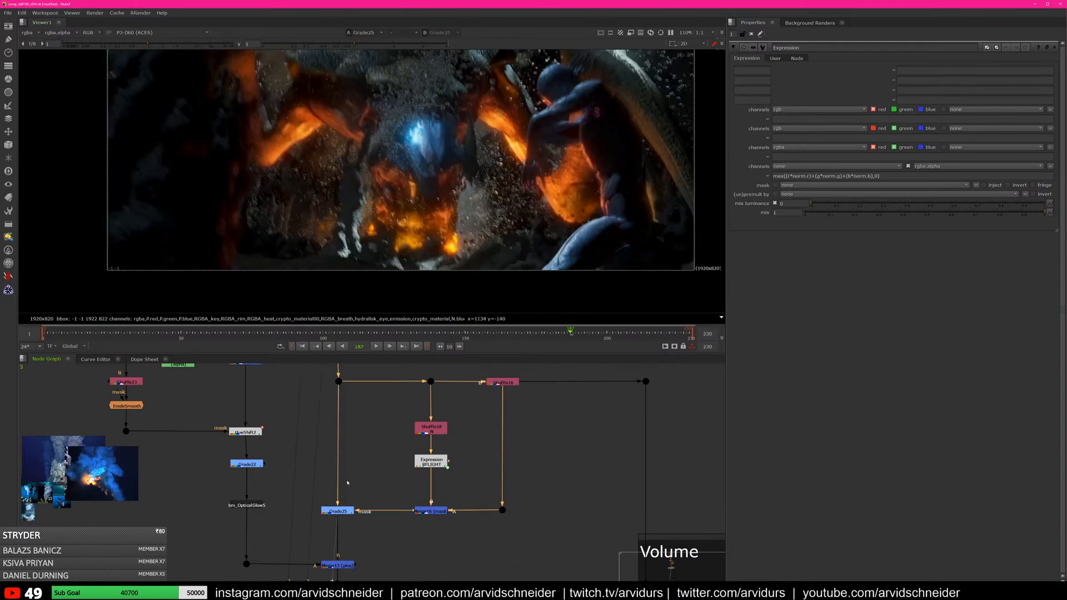
click(337, 511)
middle_drag(348, 523, 475, 436)
click(464, 477)
key(1)
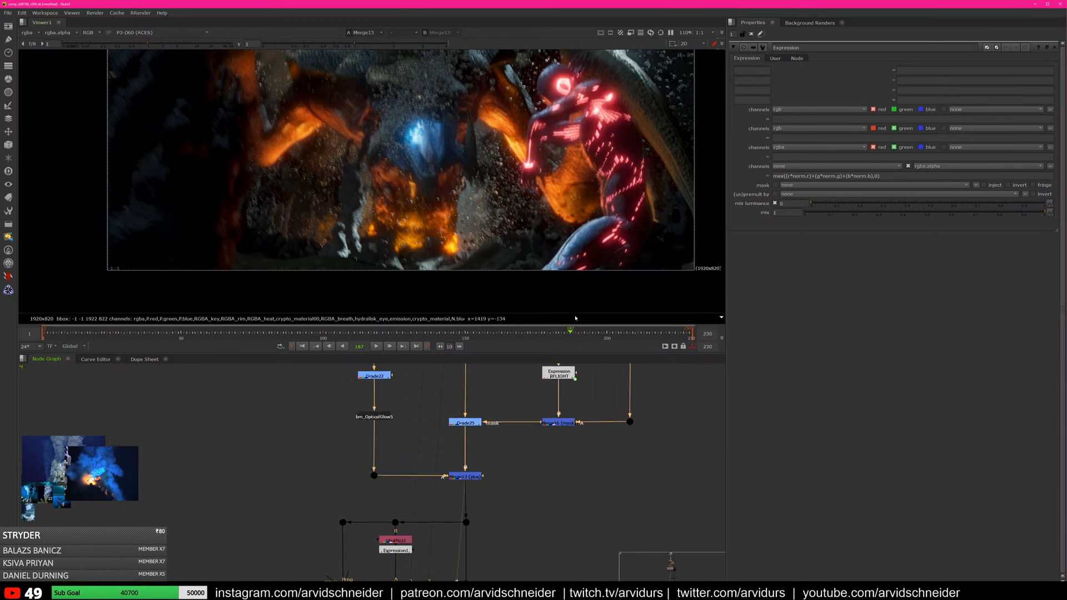
scroll(585, 196, down, 3)
scroll(584, 195, up, 3)
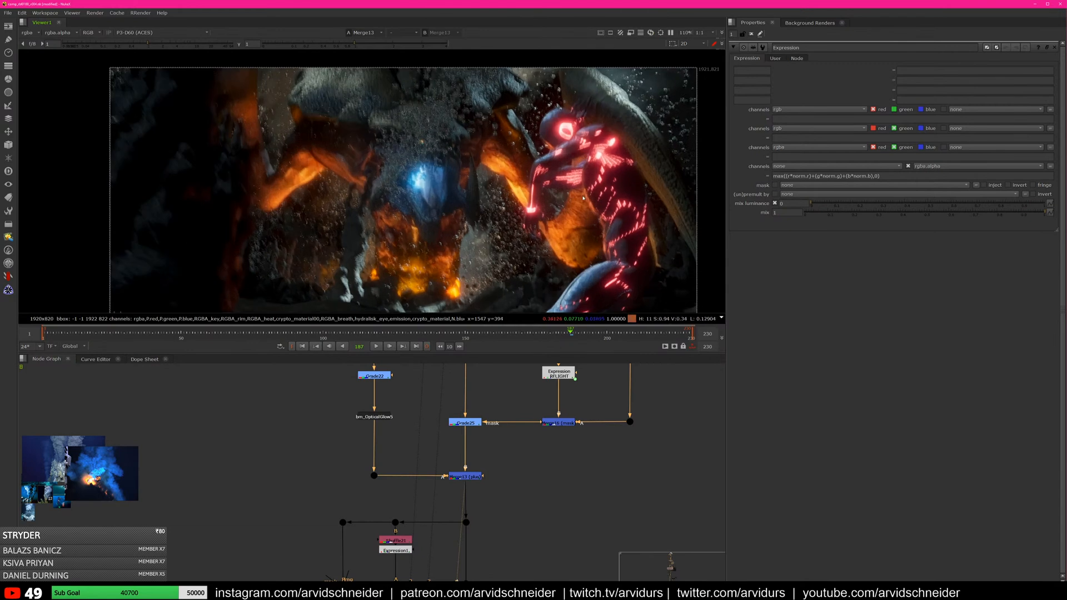
Open the Shuffle21 settings in the branch below Merge13 and view the output of Grade27
scroll(524, 405, down, 8)
middle_drag(498, 527, 536, 467)
scroll(527, 410, up, 5)
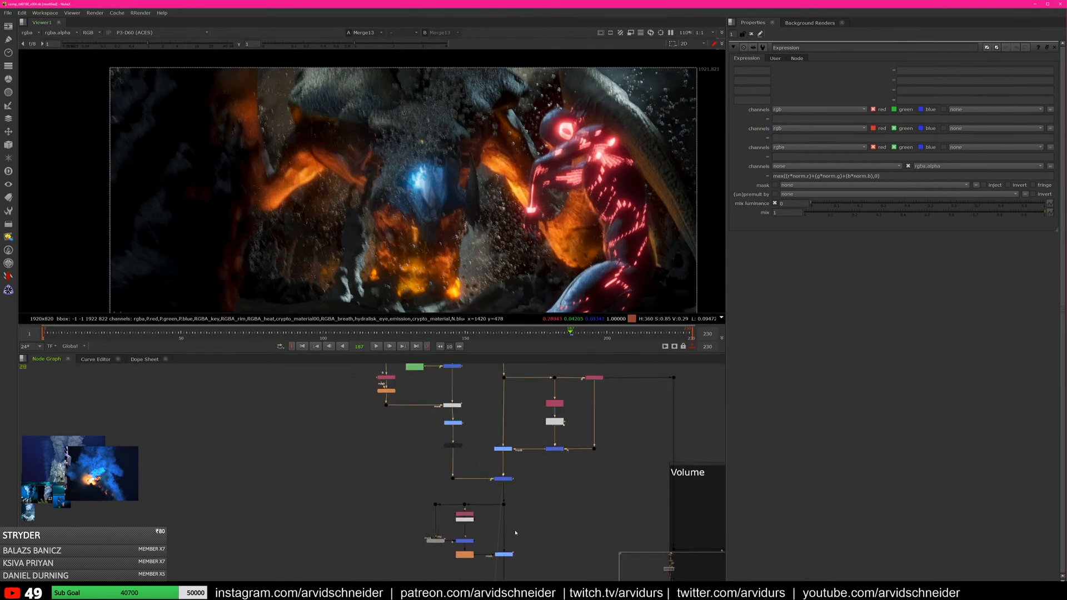
scroll(520, 438, up, 3)
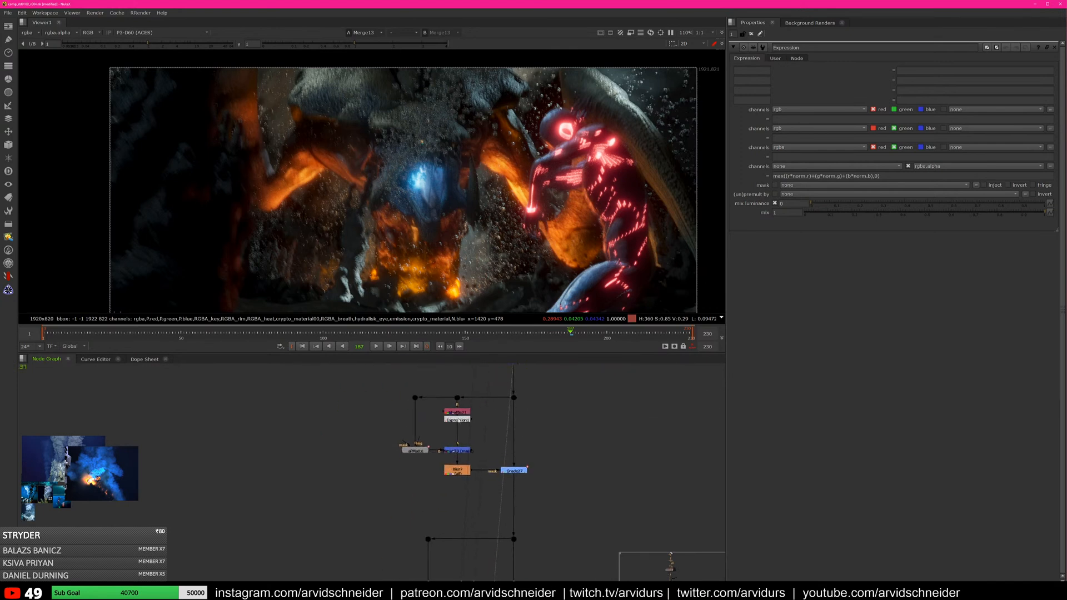
double_click(461, 413)
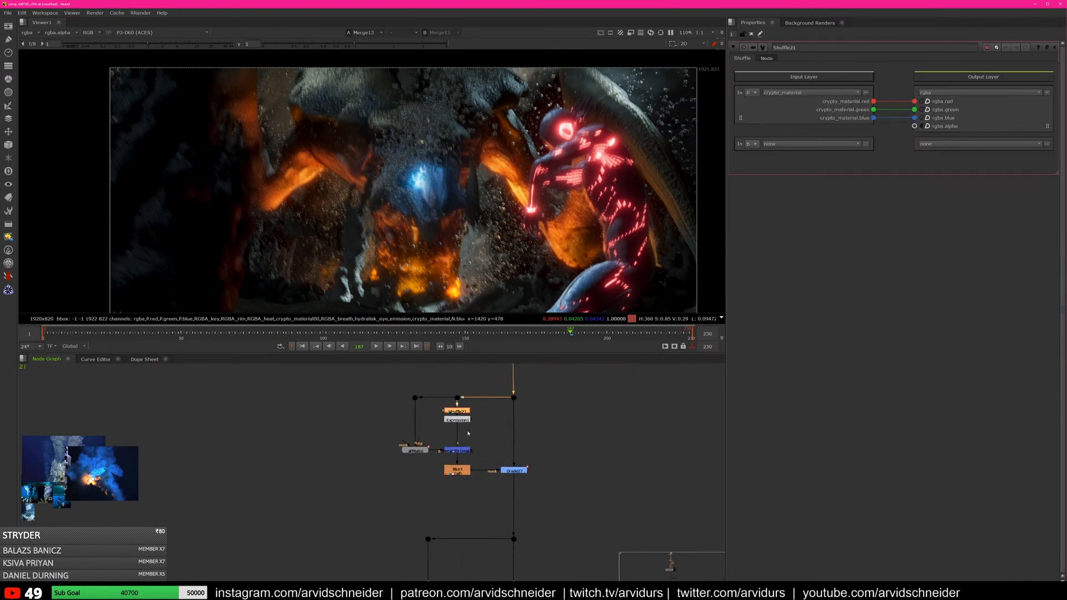
scroll(468, 433, up, 1)
click(514, 471)
key(1)
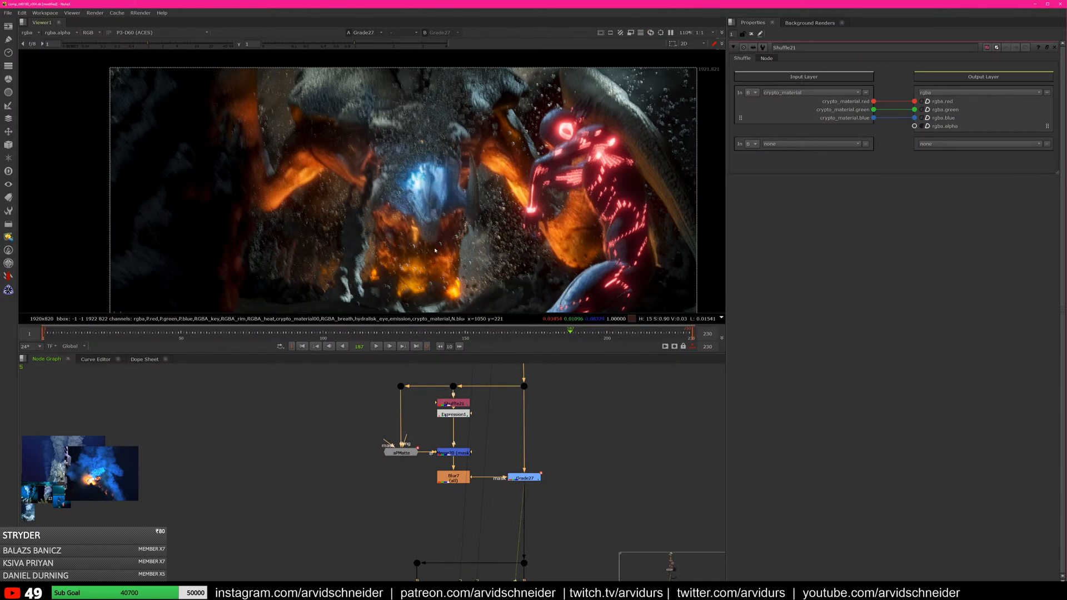
Compare the composite before and after Grade27, then view the aPMatte mask with viewer overlays off
click(524, 386)
key(1)
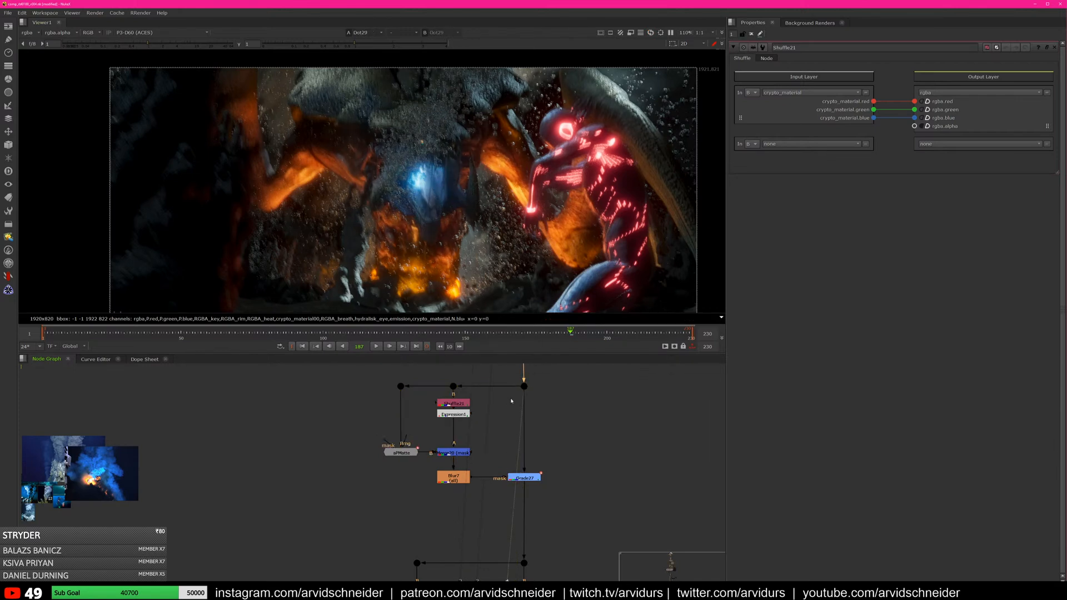
click(531, 479)
key(1)
click(401, 452)
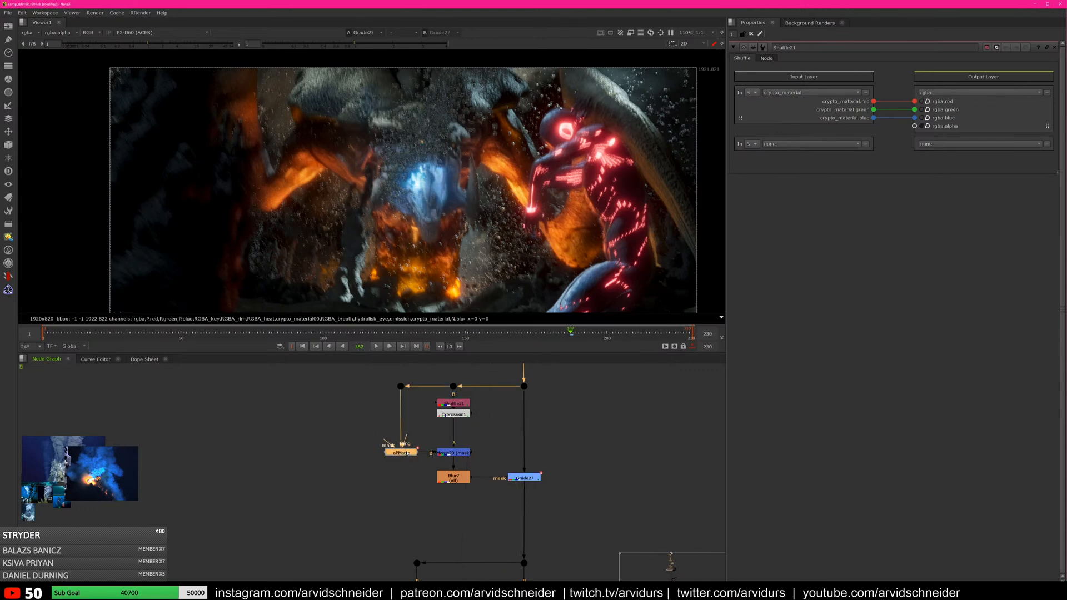
key(1)
key(o)
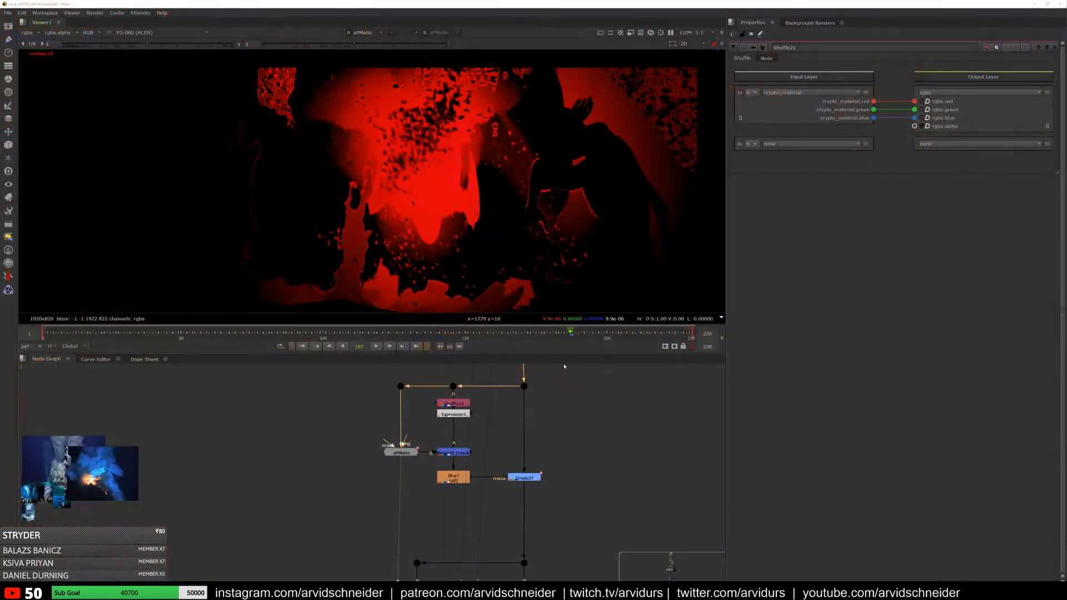
View Read21 in the Volume group with raised viewer gain, and check a single color channel of the pass
scroll(514, 566, down, 8)
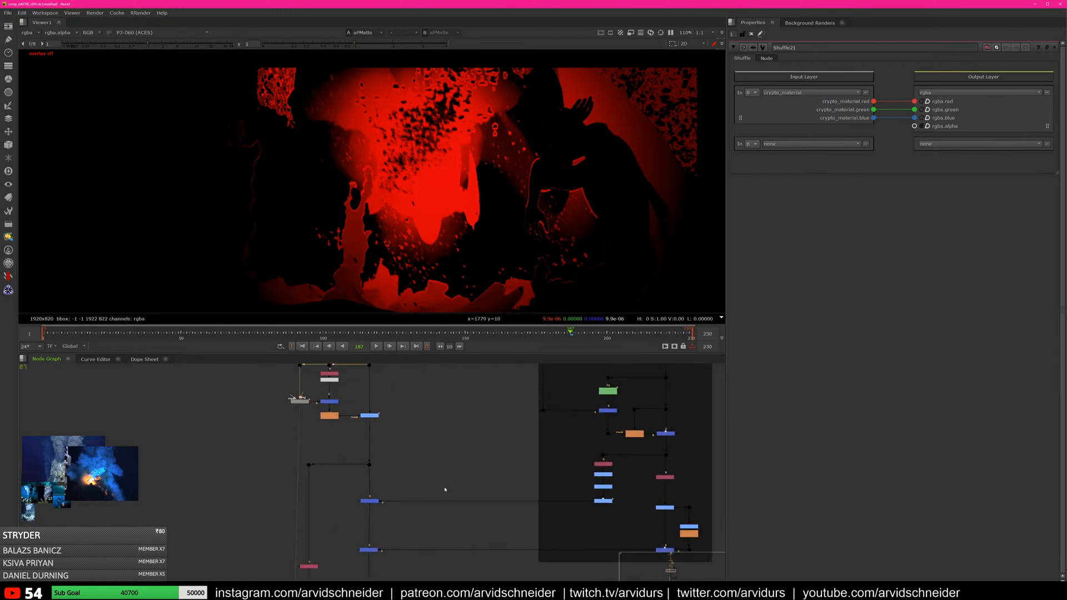
middle_drag(477, 500, 382, 505)
click(533, 406)
key(1)
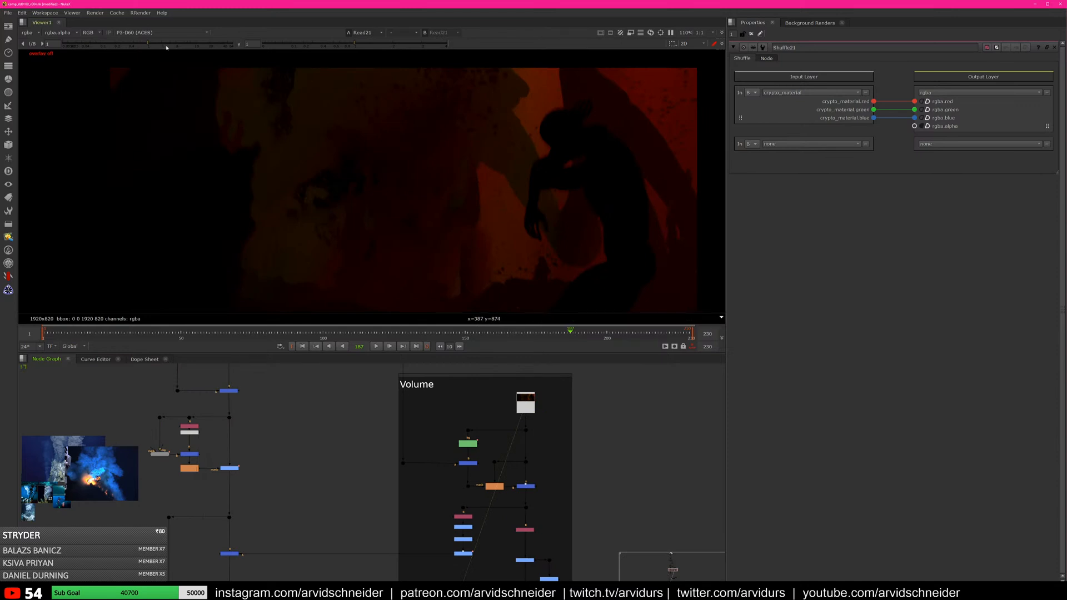
drag(148, 43, 181, 43)
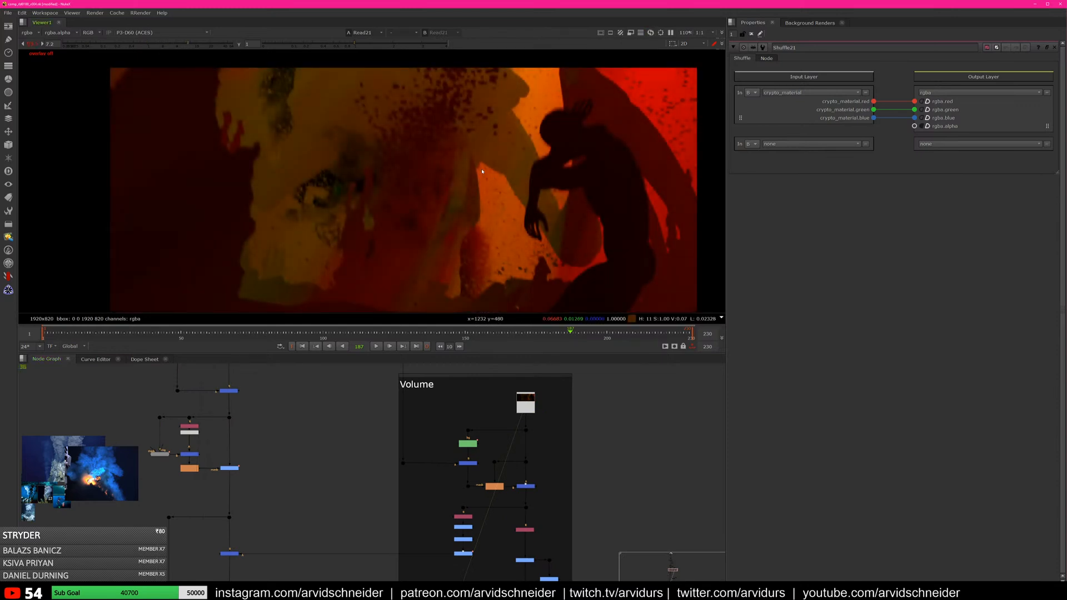
scroll(473, 164, down, 2)
key(r)
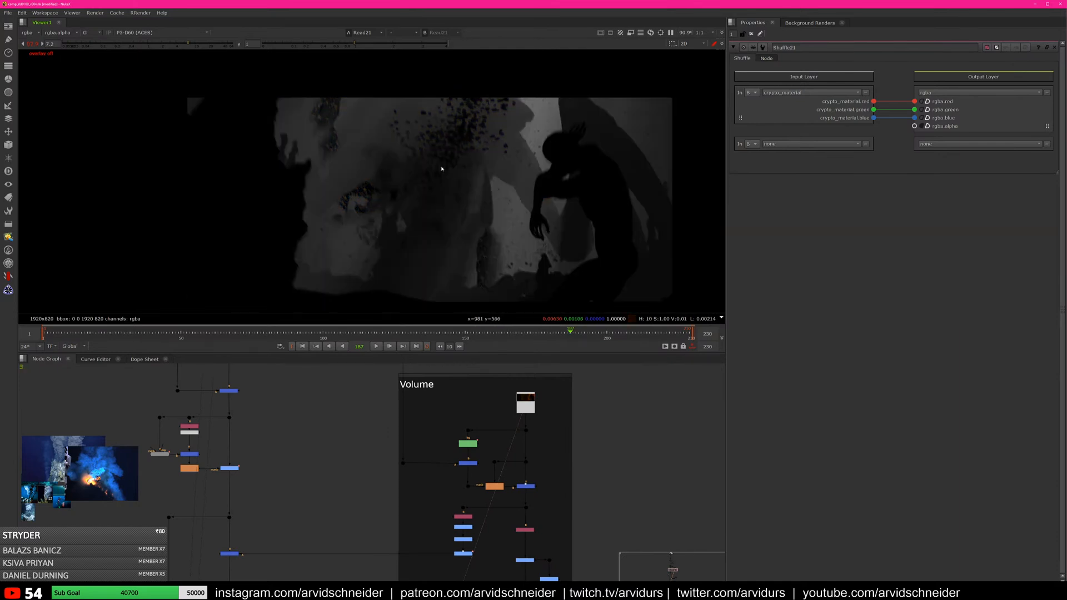
key(r)
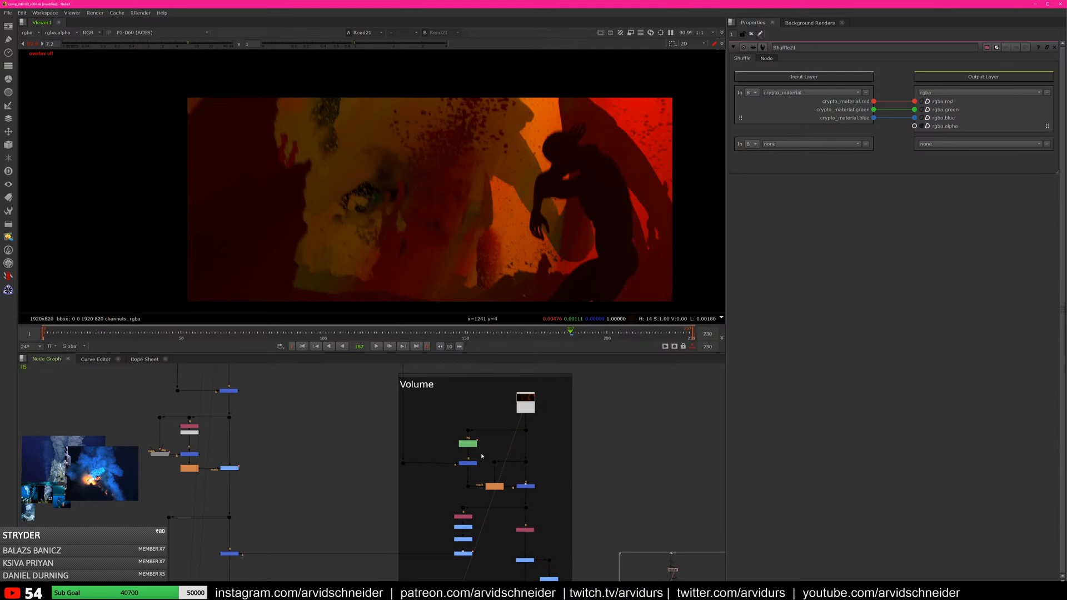
View the merge below Read21 in the Volume group and the channel isolated by Shuffle12
scroll(482, 456, up, 2)
scroll(525, 490, up, 1)
click(542, 496)
key(1)
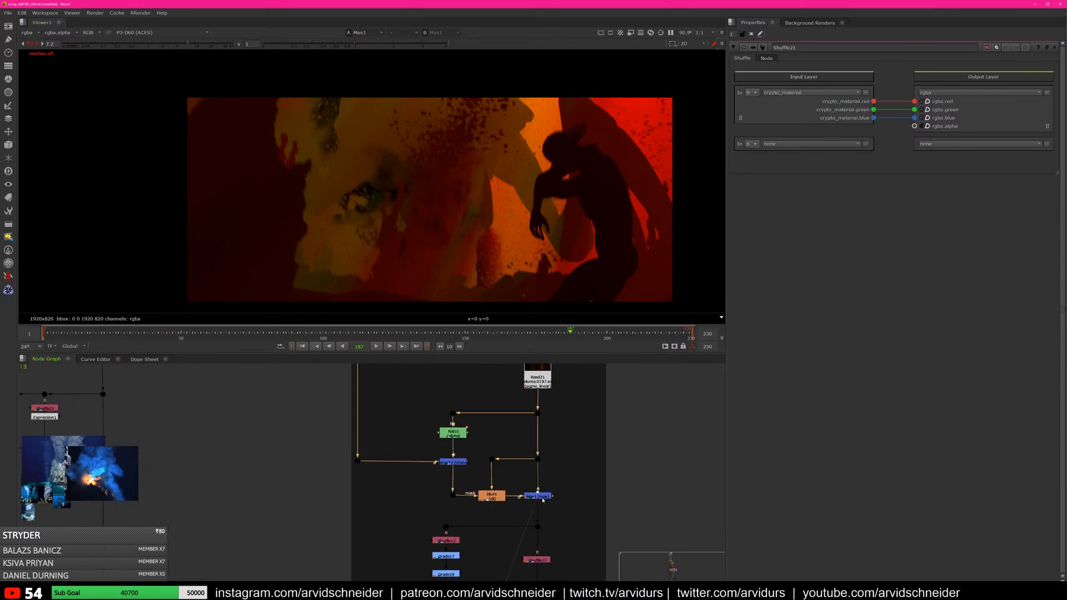
middle_drag(473, 522, 487, 434)
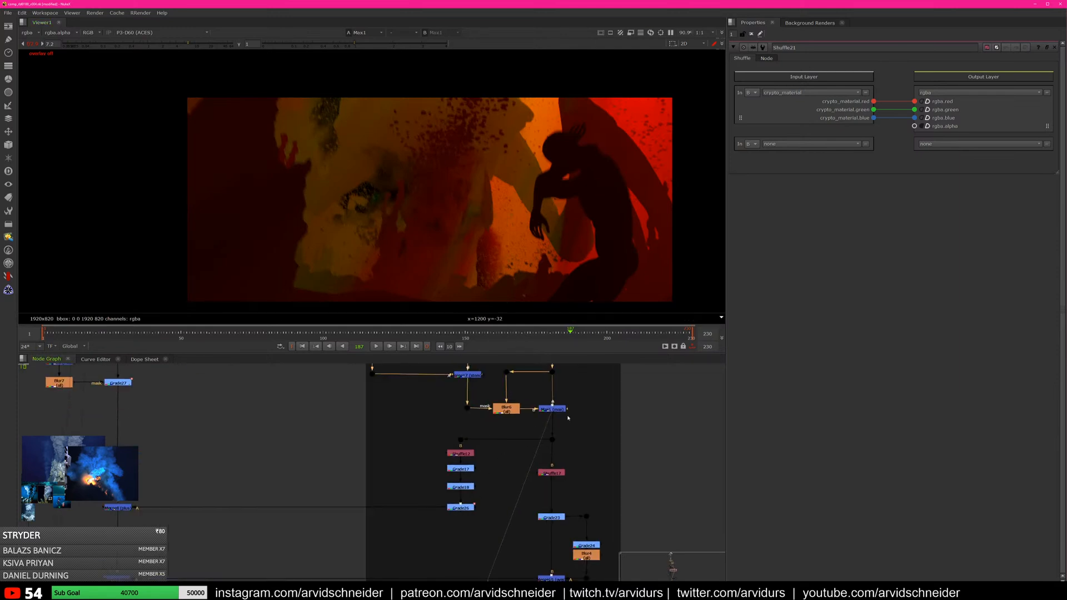
click(465, 451)
key(1)
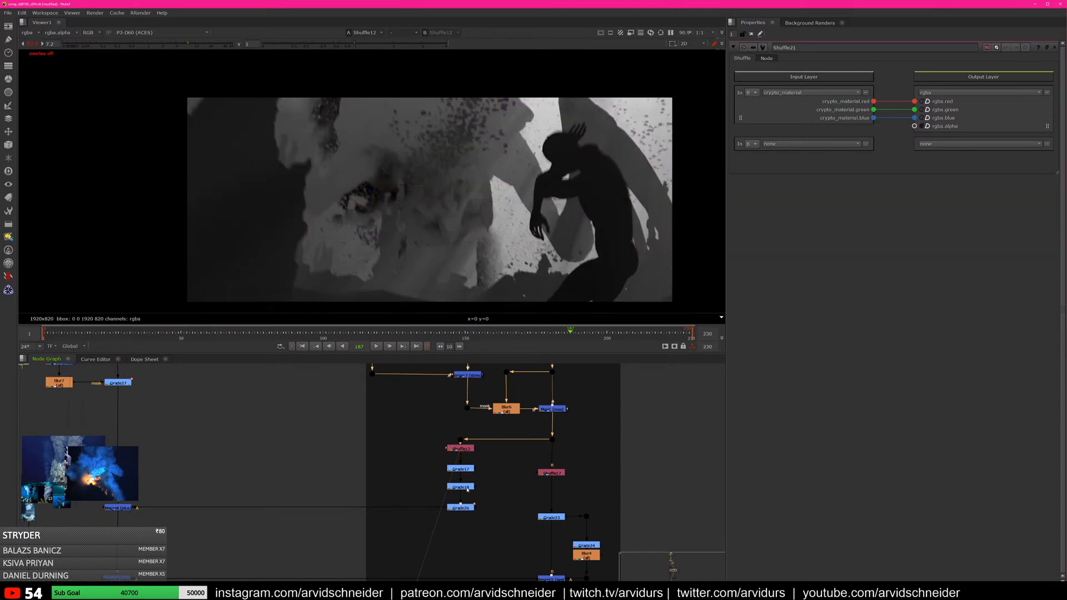
Compare the graded volume pass at Grade26 with the second volume pass at Merge15
click(461, 506)
key(1)
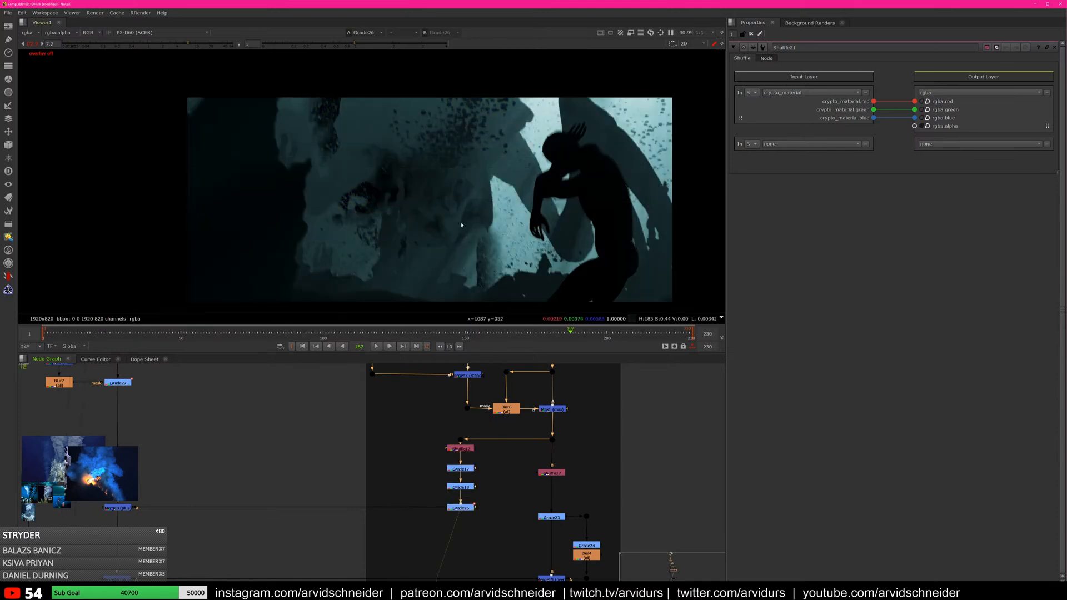
middle_drag(454, 429, 438, 329)
click(535, 478)
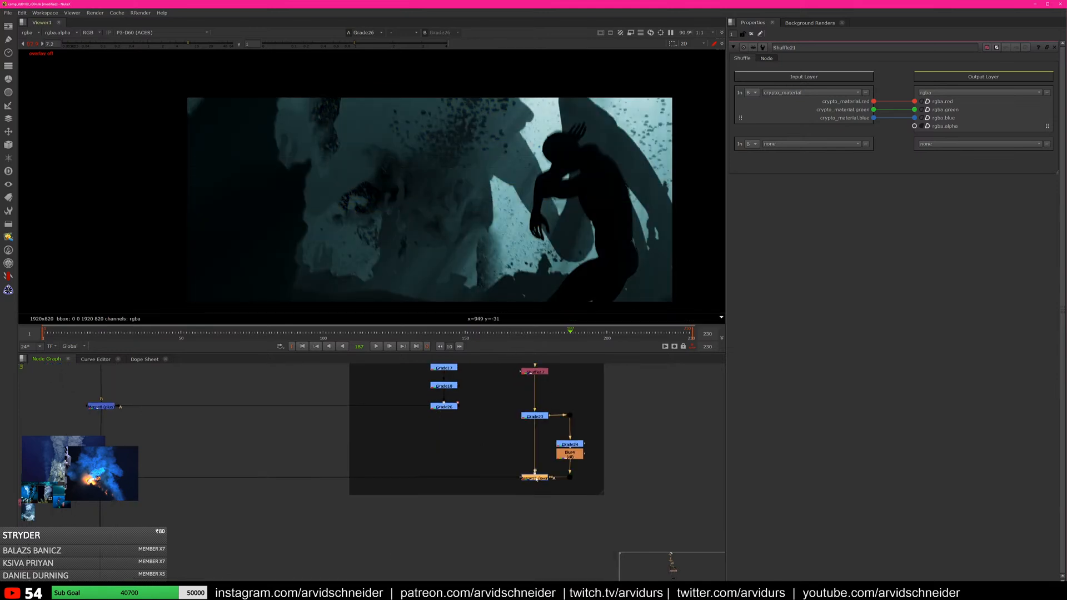
key(1)
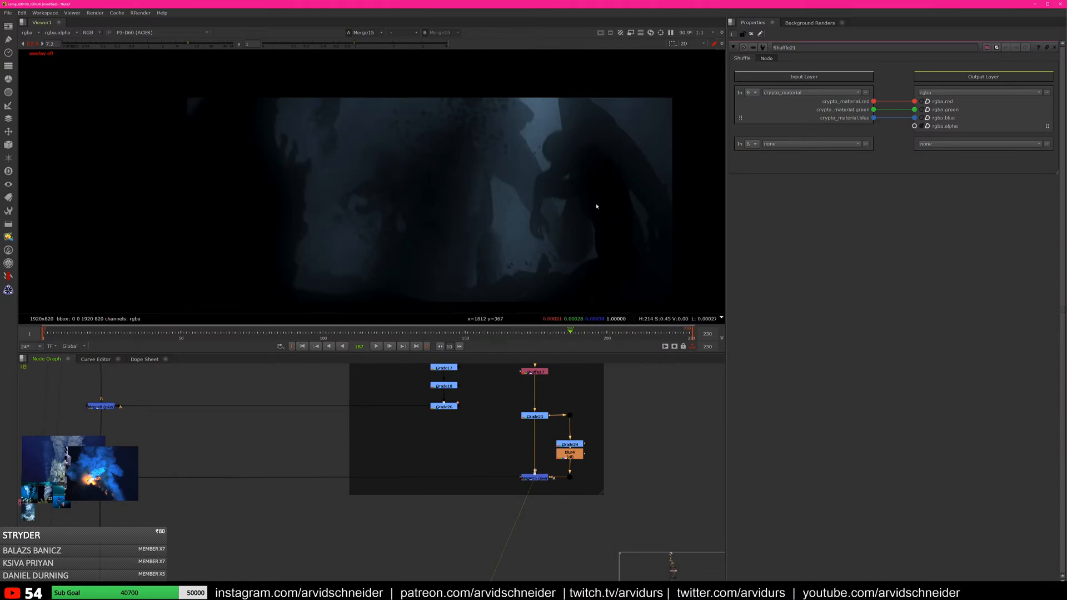
click(444, 406)
key(1)
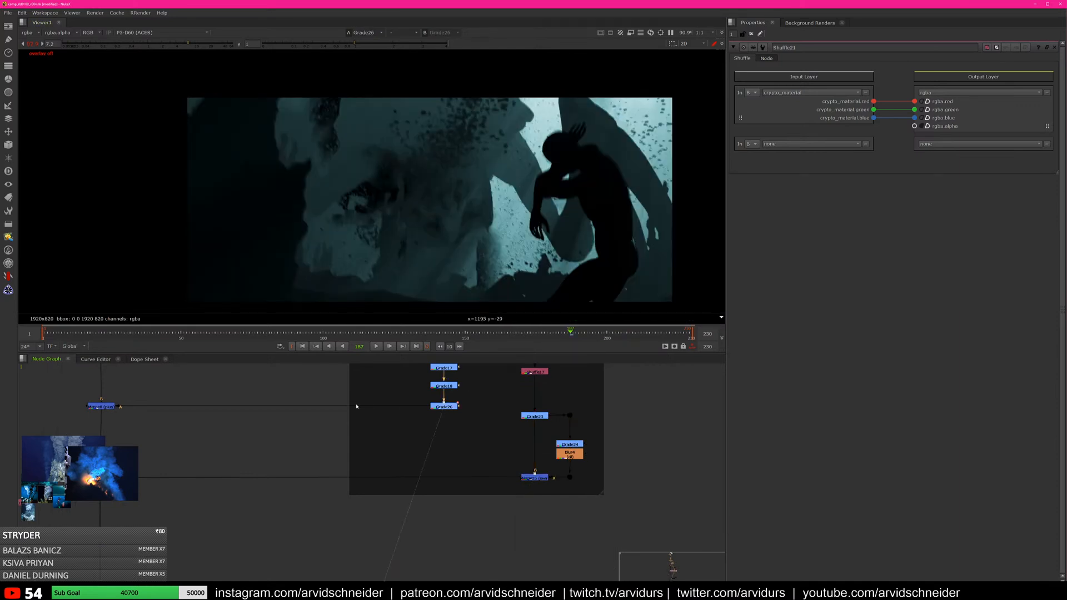
View the composite at Merge8, where the first volume pass comes in, and reset the viewer gain to 1
middle_drag(356, 406, 603, 468)
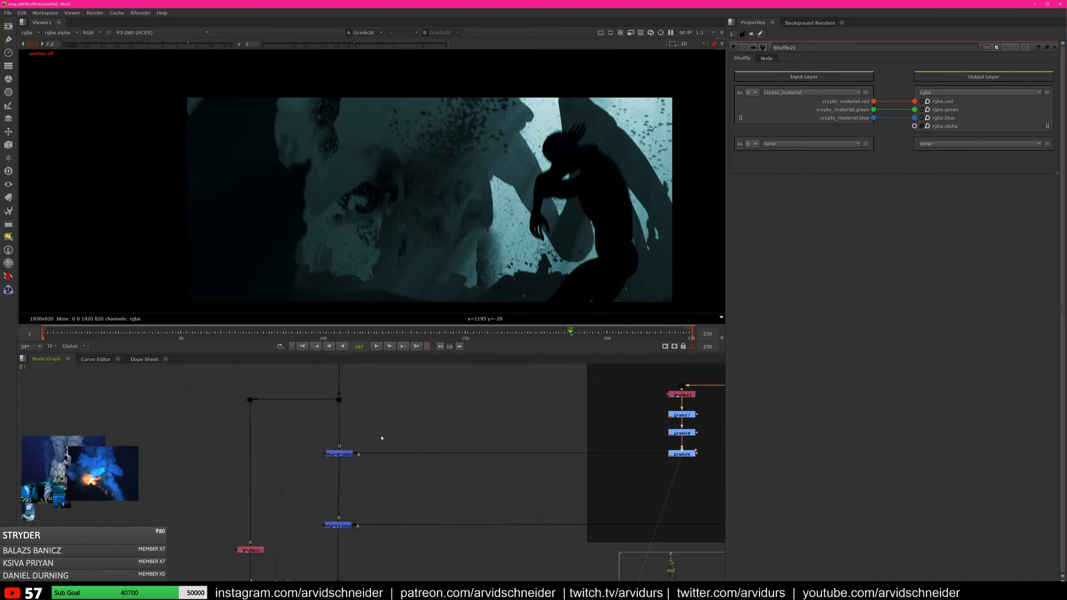
click(338, 454)
key(1)
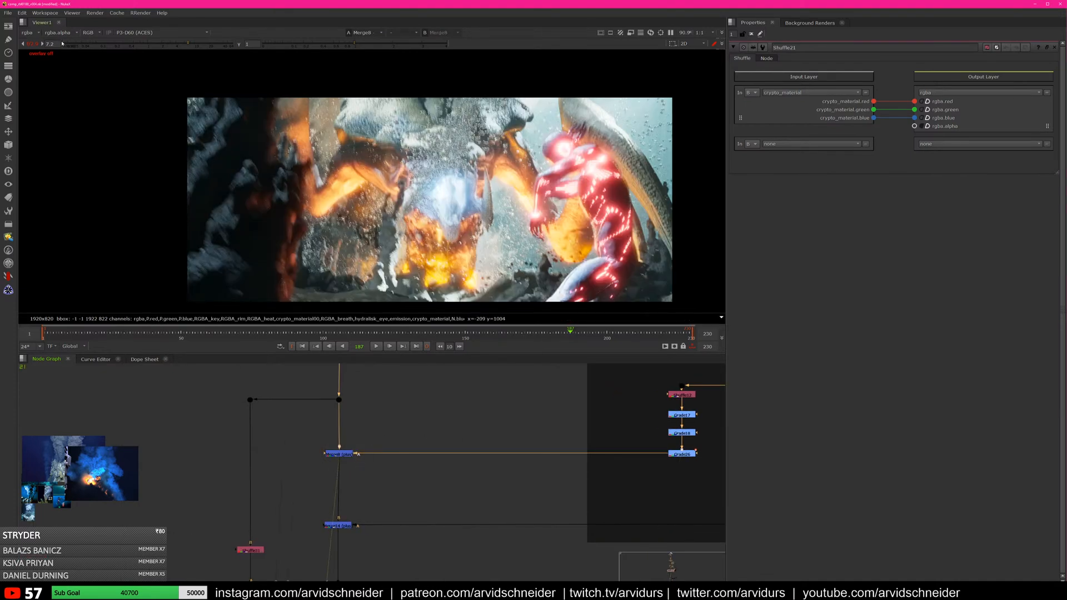
click(32, 44)
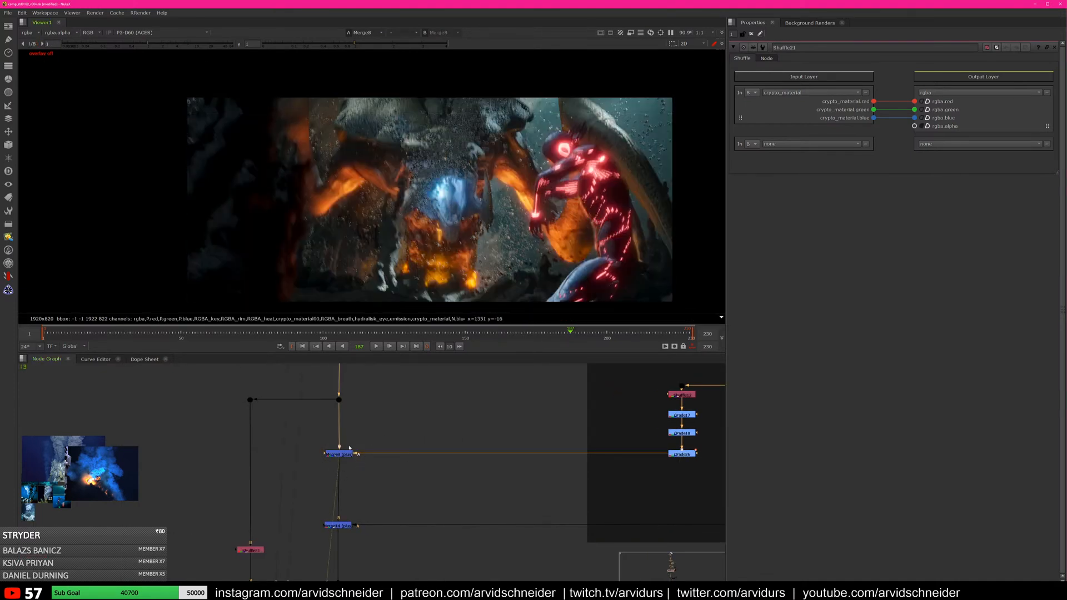
Compare the composite before the volume merges with the results at Merge8 and Merge14
click(339, 399)
key(1)
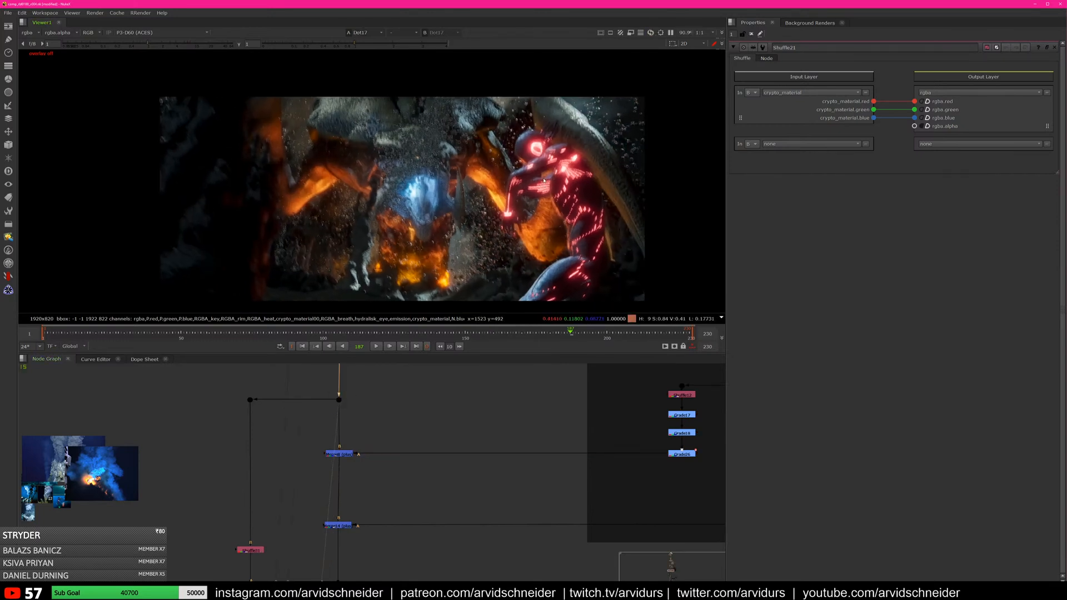
scroll(444, 306, up, 1)
click(345, 455)
key(1)
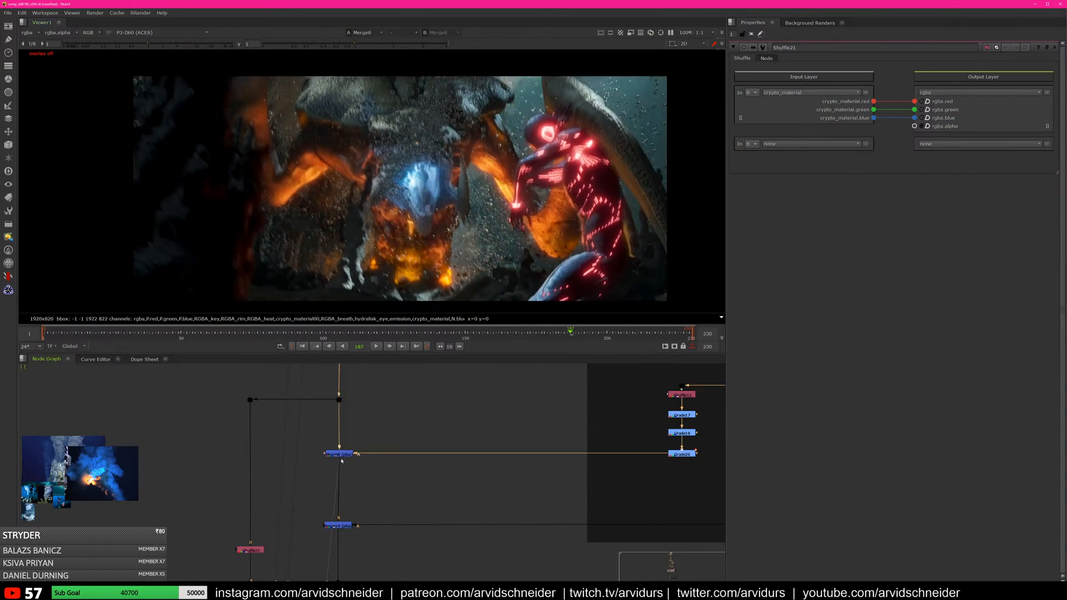
click(335, 525)
key(1)
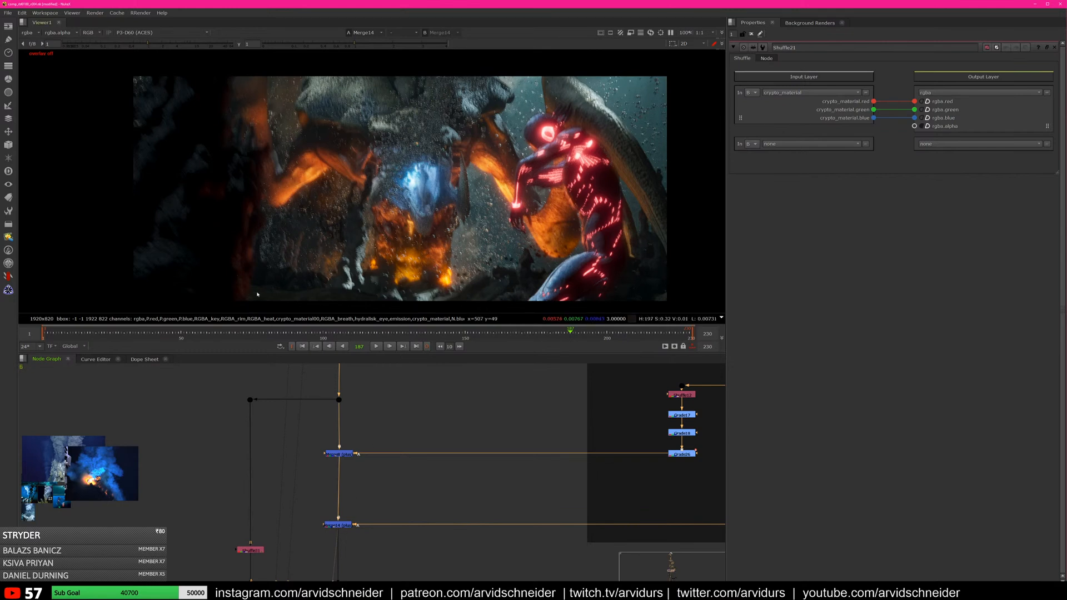
Go to frame 45 and compare the composite at Dot17, Merge8 and Merge14
click(168, 334)
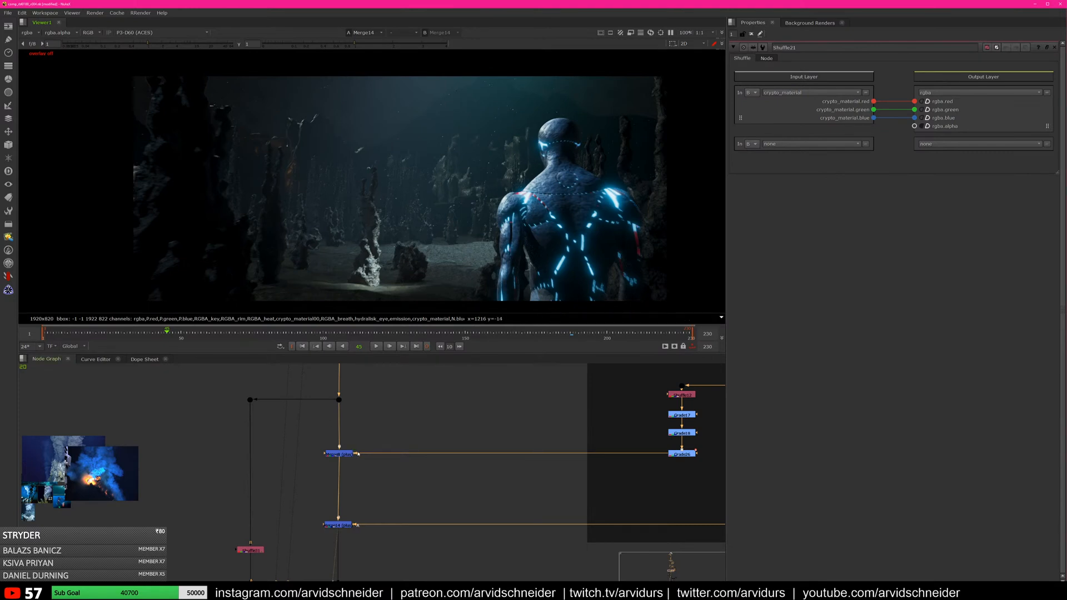
drag(366, 379, 319, 409)
key(1)
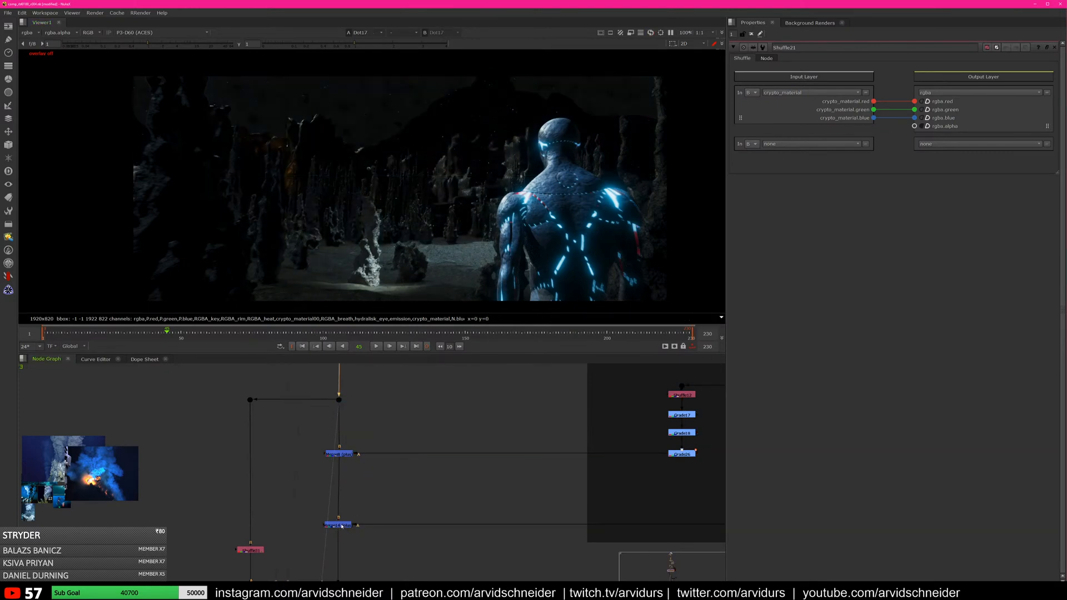
click(338, 453)
key(1)
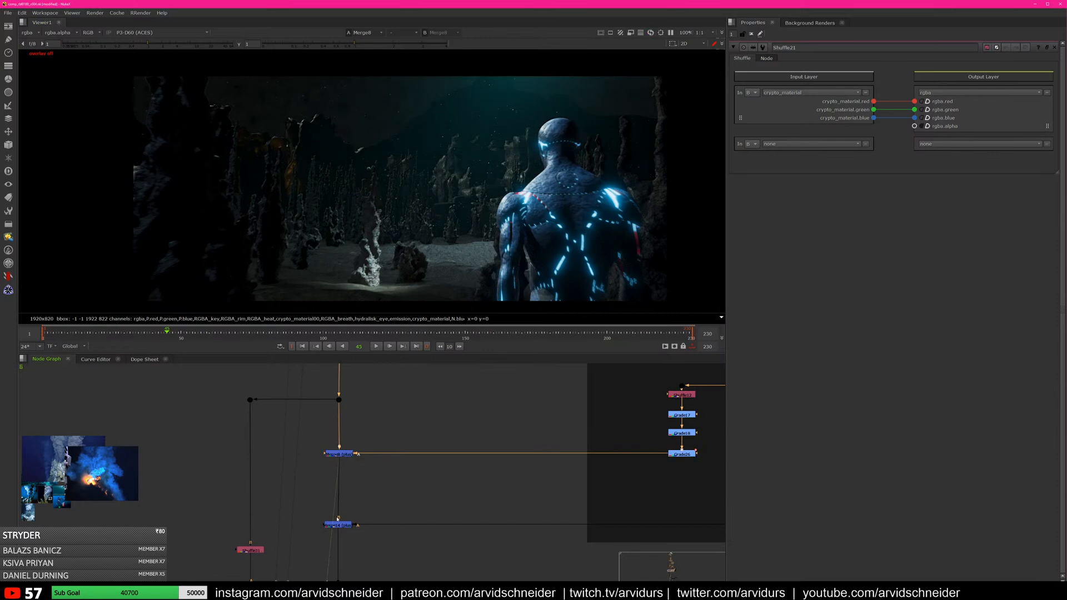
click(338, 524)
key(1)
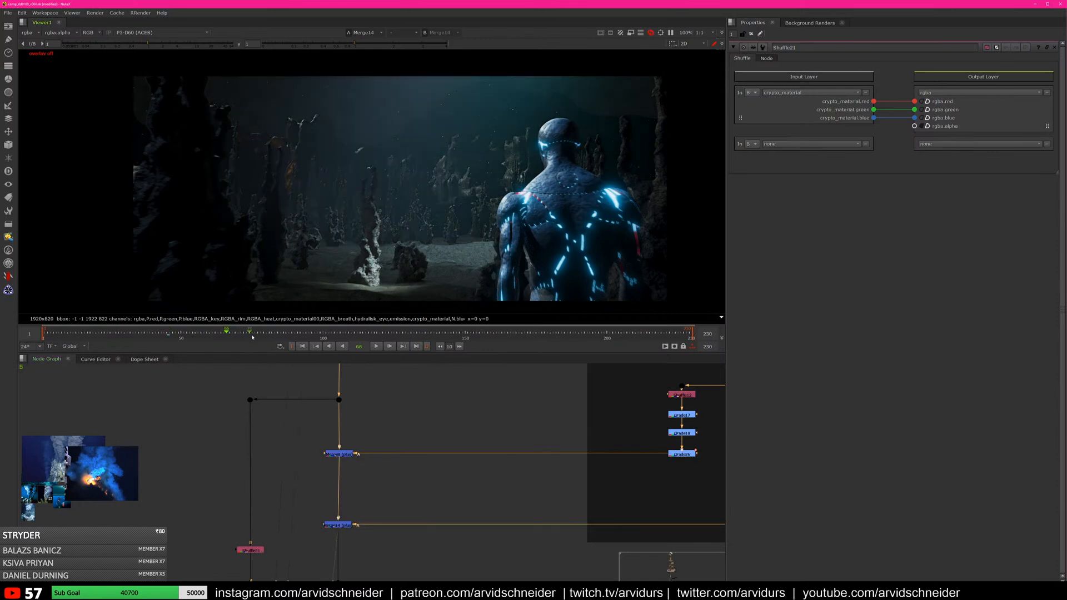
Inspect the volume composite at Merge14 on several frames, including the eruption close-up and frame 102
drag(253, 337, 320, 337)
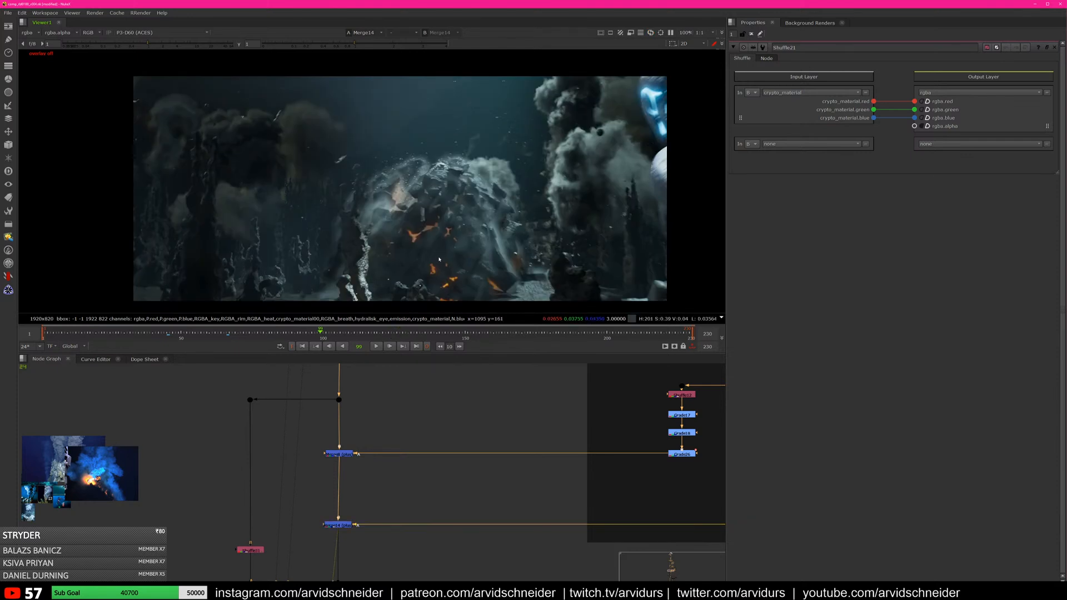
scroll(439, 259, up, 2)
scroll(457, 178, down, 4)
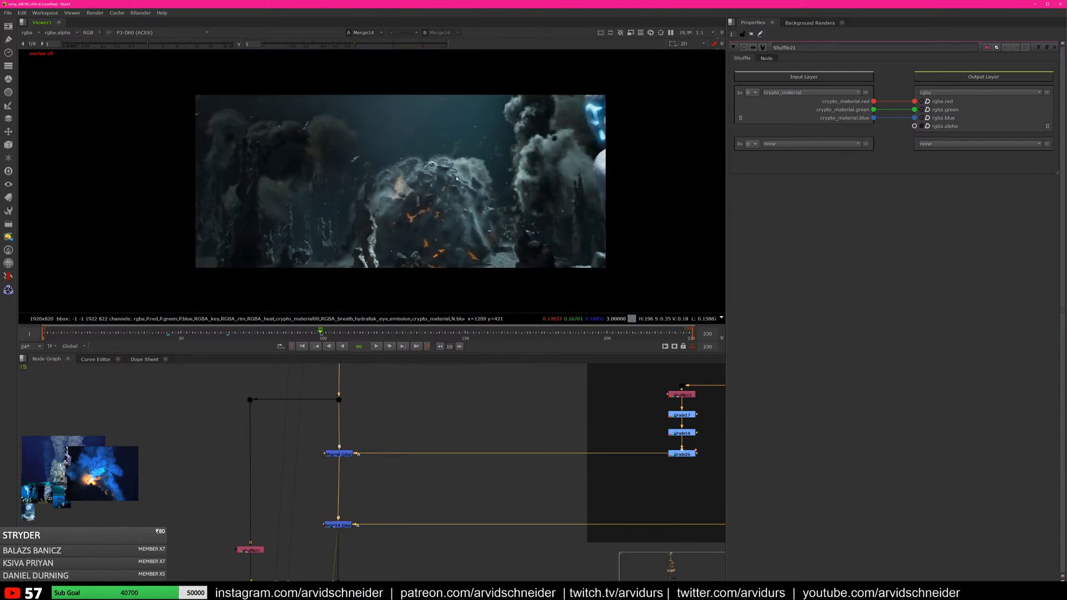
scroll(457, 178, up, 2)
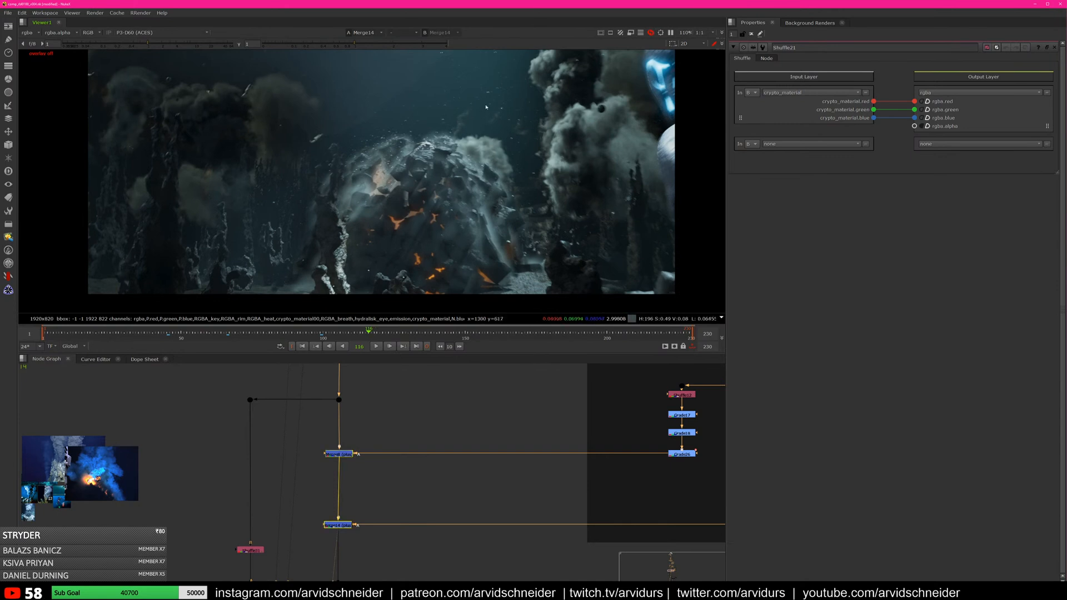
scroll(435, 175, down, 2)
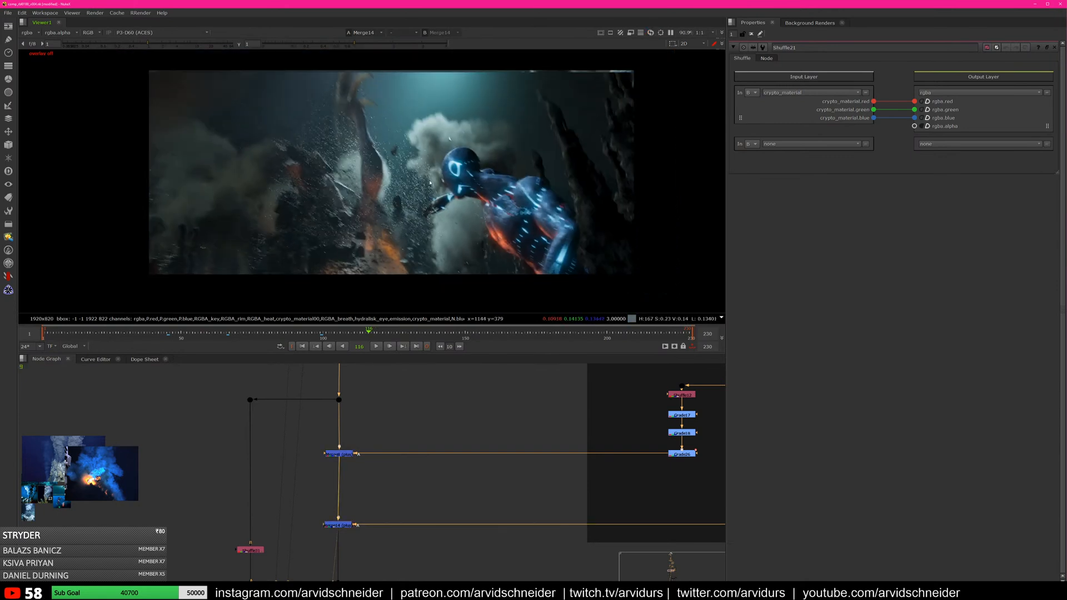
click(329, 334)
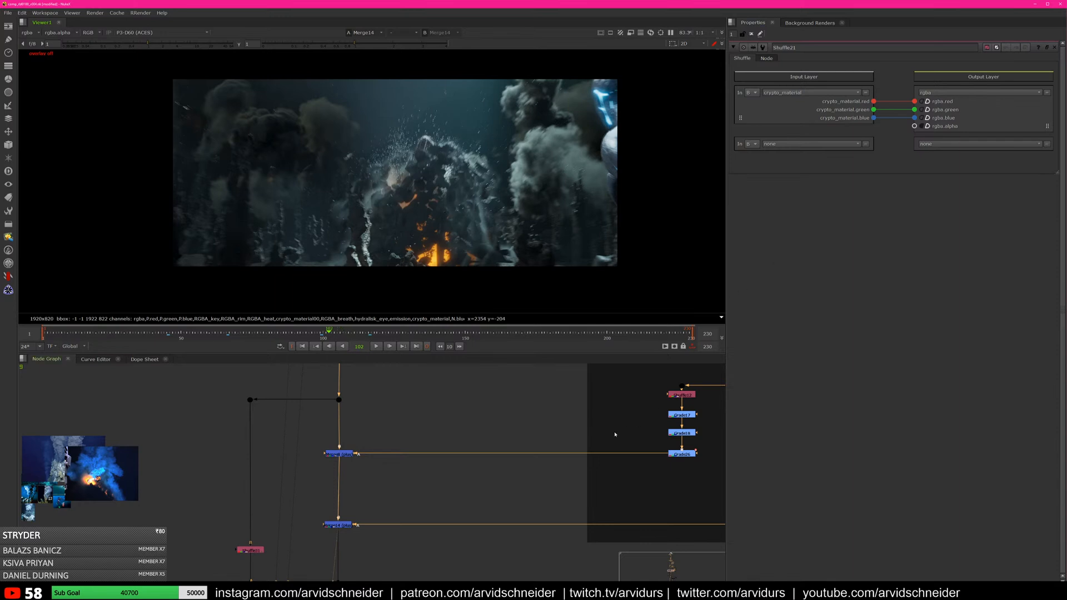
View the composite at Dot22, the input to the blur and glow branches below the volume merges
middle_drag(434, 477, 490, 364)
scroll(450, 396, down, 2)
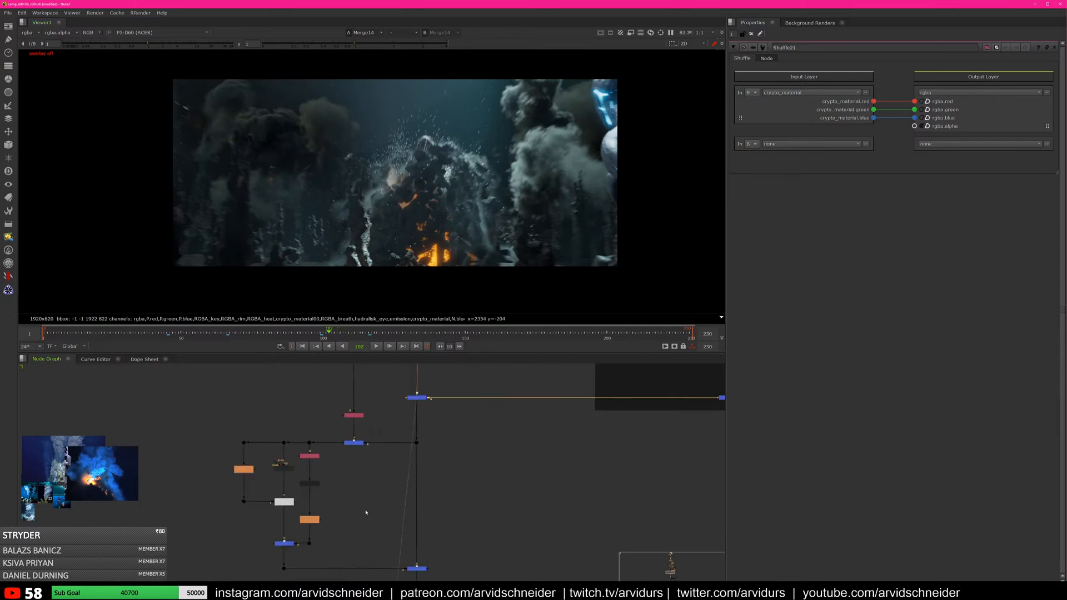
scroll(405, 407, up, 2)
middle_drag(315, 468, 409, 440)
scroll(416, 475, up, 2)
click(477, 447)
key(1)
click(428, 483)
scroll(410, 441, down, 2)
middle_drag(584, 375, 315, 545)
middle_drag(369, 492, 554, 452)
drag(483, 512, 446, 540)
middle_drag(459, 533, 526, 438)
key(1)
middle_drag(388, 503, 460, 425)
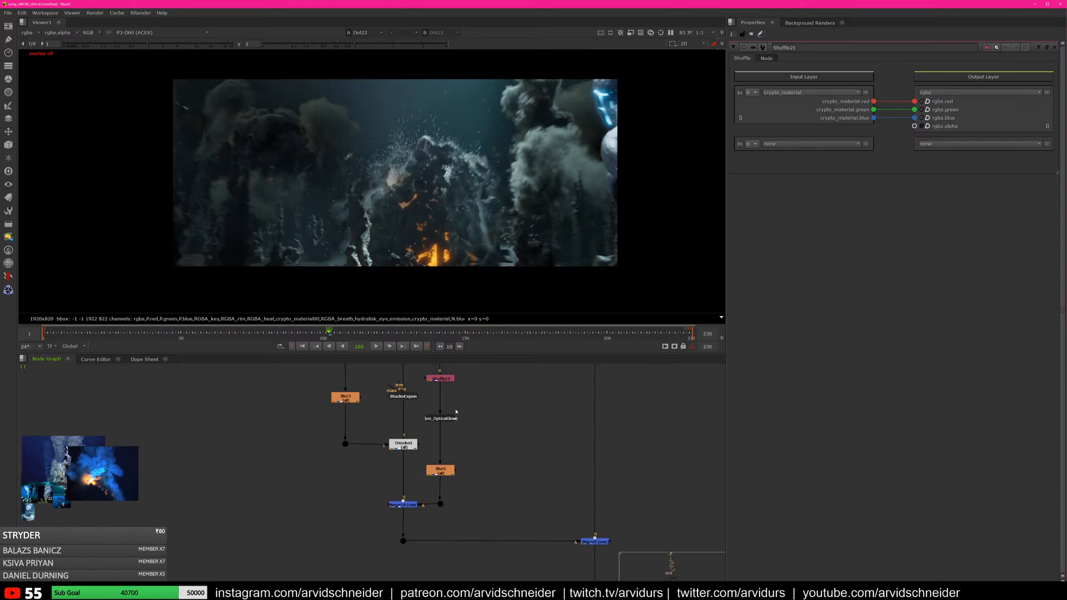
middle_drag(491, 383, 498, 407)
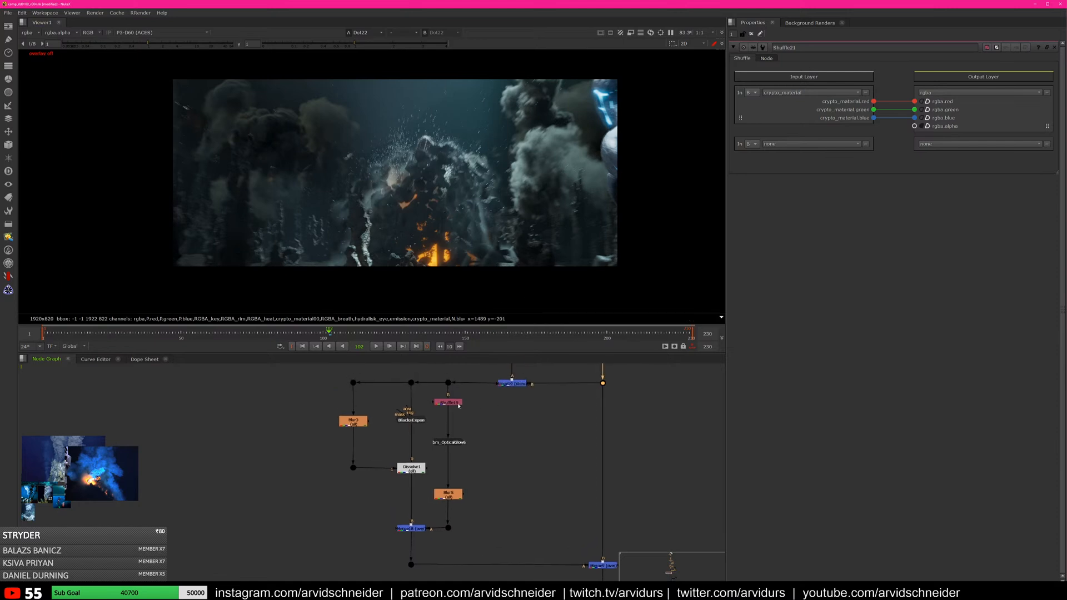
View the BlacksExpon result, then the shuffle and OpticalGlow node in the neighboring branch, checking the glow at frame 167
click(412, 420)
key(1)
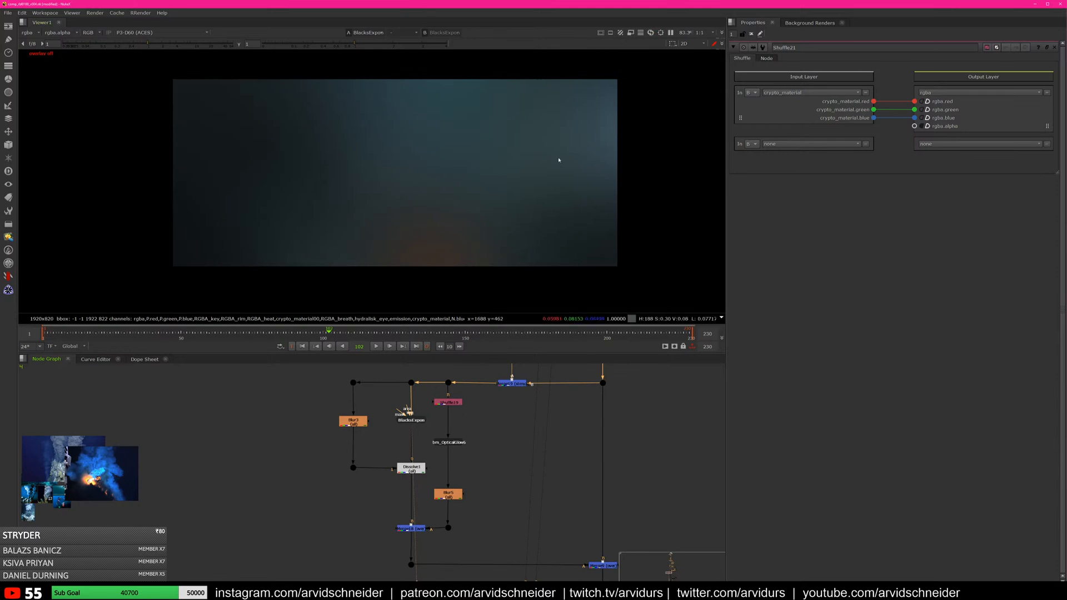
click(454, 443)
key(1)
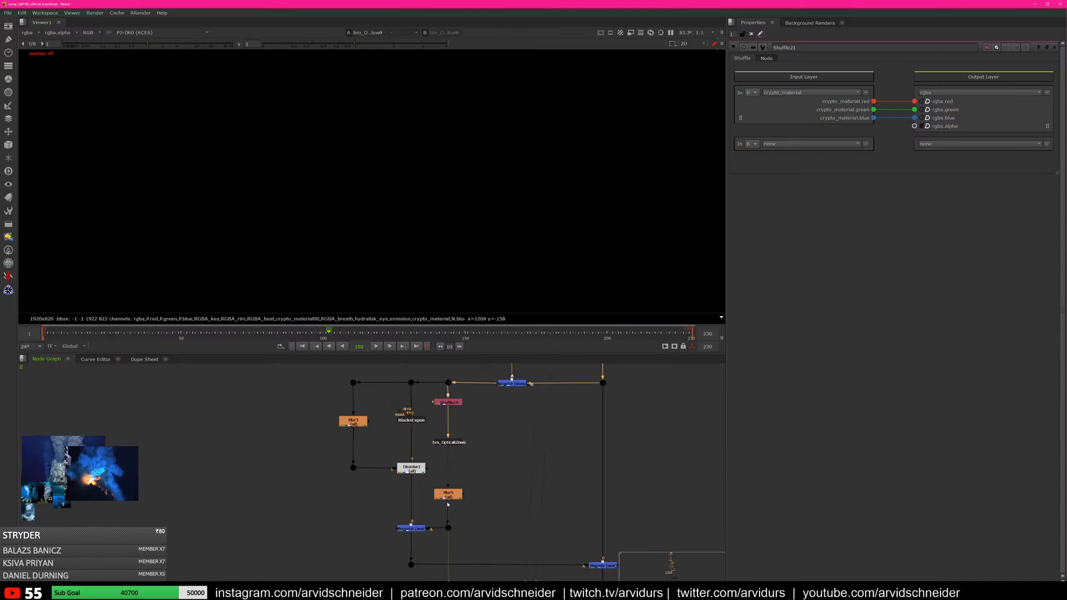
click(450, 402)
key(1)
click(449, 442)
key(1)
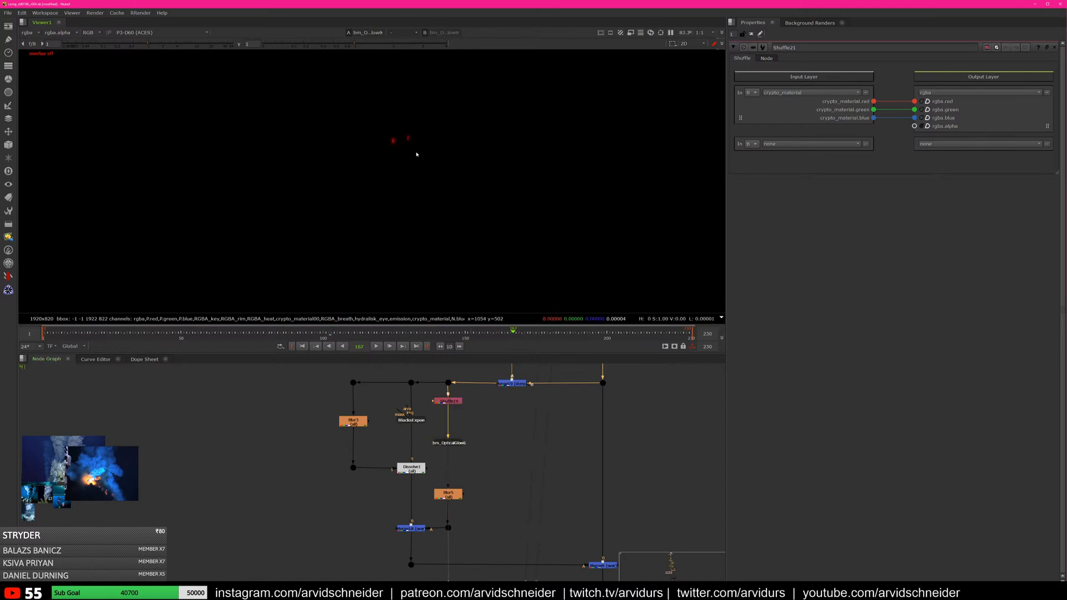
scroll(476, 444, up, 1)
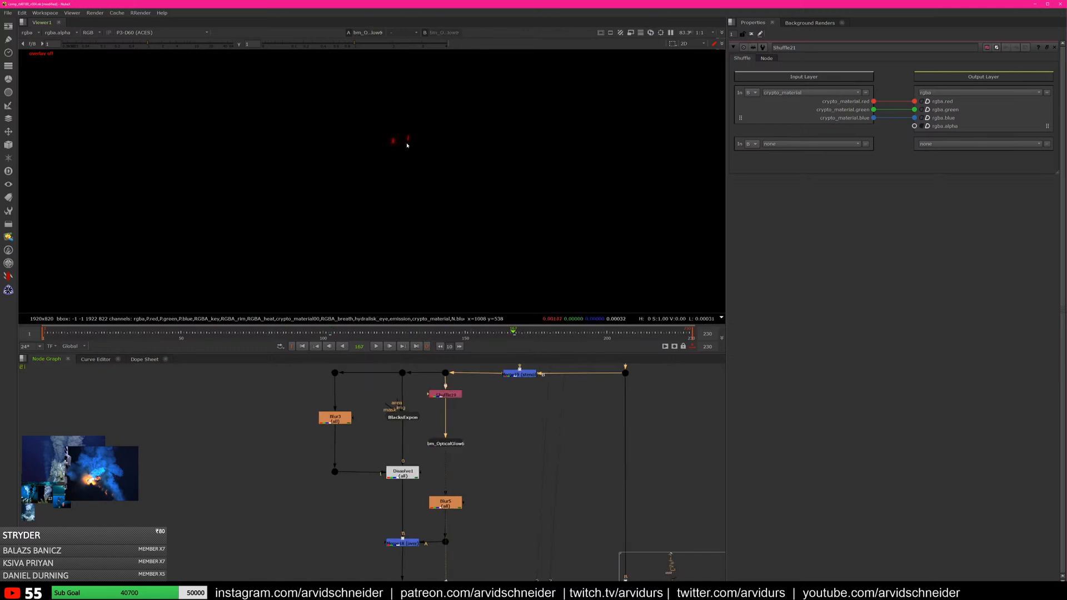
Compare the outputs of BlacksExpon, Blur3 and the Dissolve1 node that mixes them
click(405, 417)
key(1)
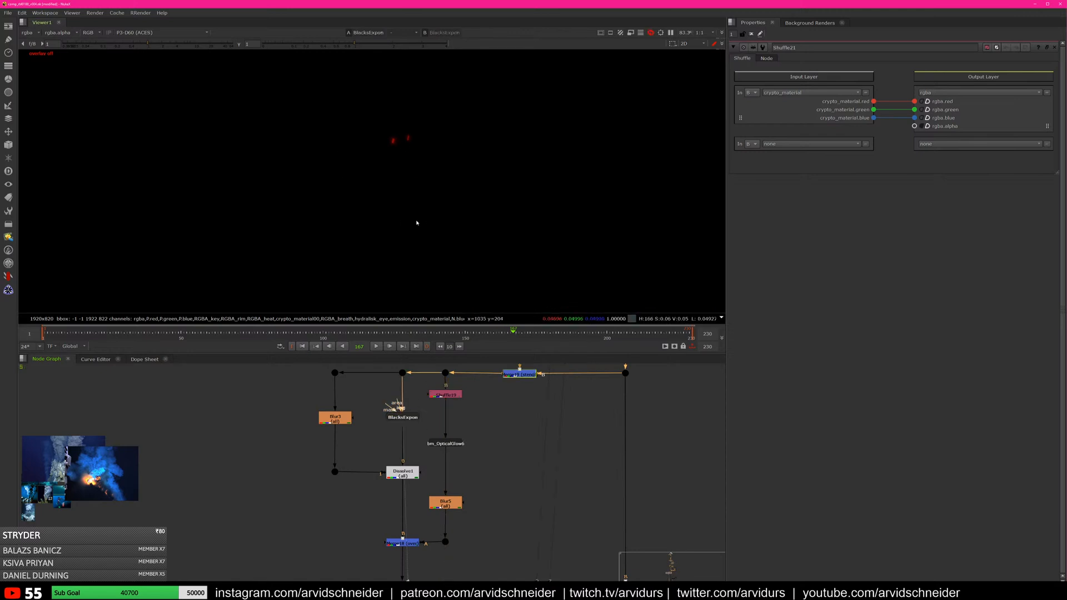
click(336, 421)
key(1)
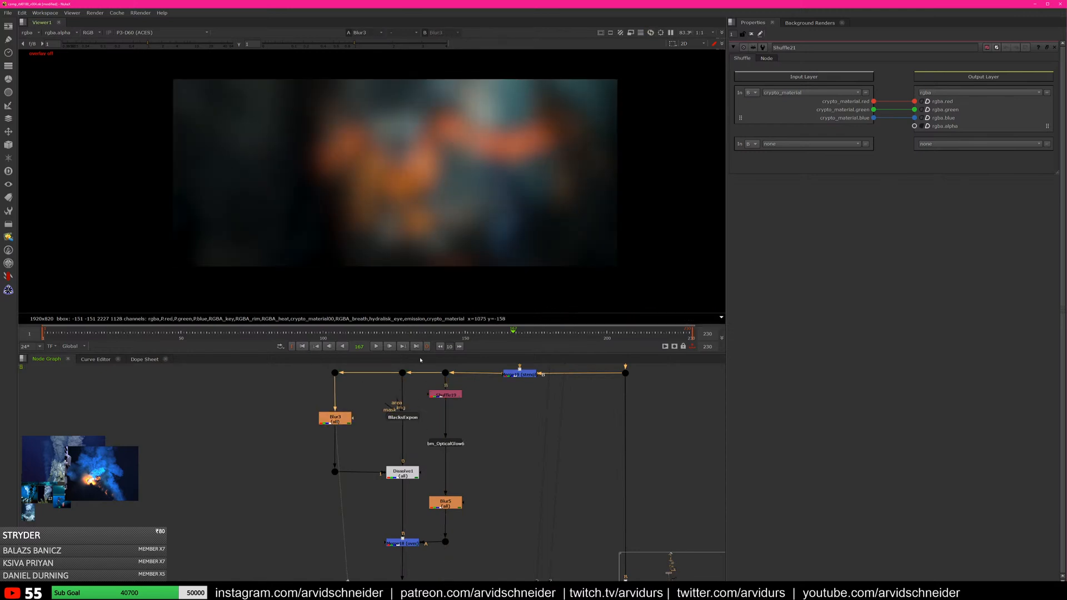
click(403, 474)
key(1)
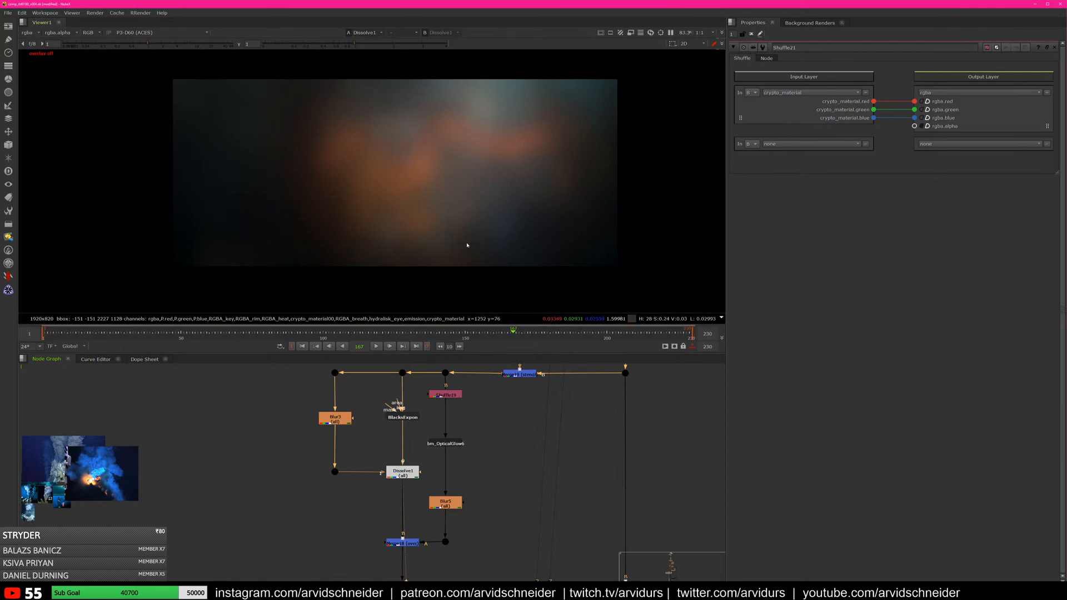
scroll(444, 183, up, 5)
scroll(499, 233, down, 6)
middle_drag(496, 224, 440, 167)
scroll(472, 170, up, 2)
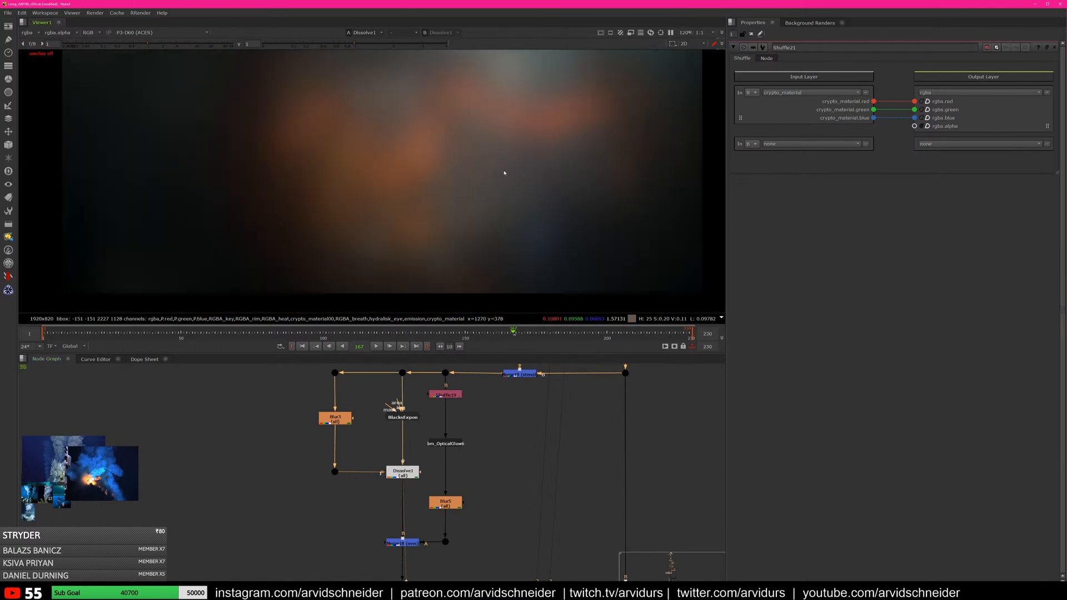
Go to frame 113, view the composite at Merge9 and open that merge's properties
click(360, 333)
middle_drag(469, 506, 441, 422)
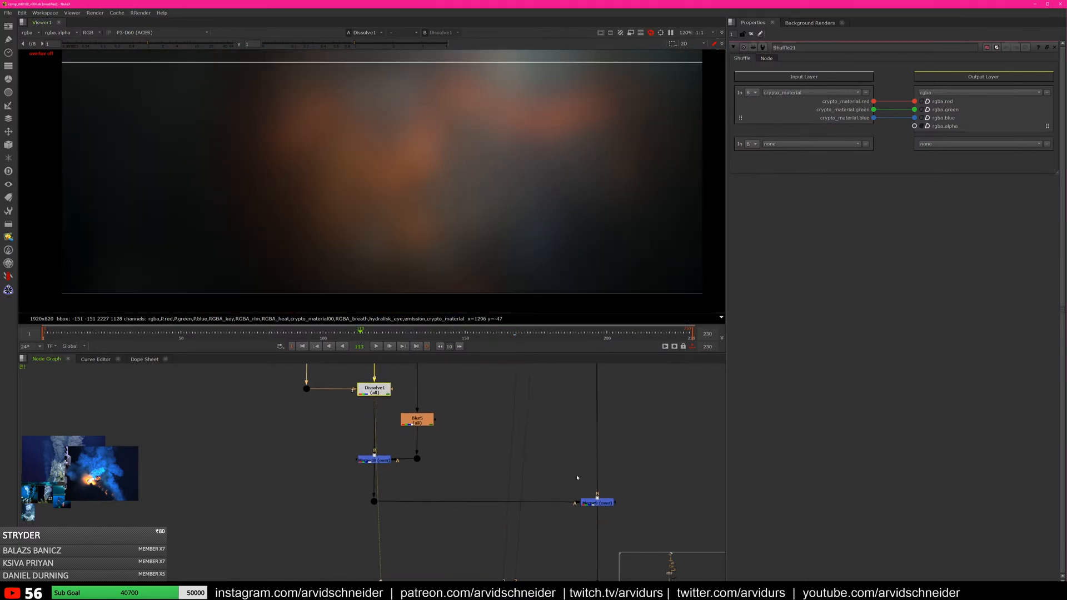
click(594, 502)
key(1)
click(583, 422)
scroll(525, 192, down, 4)
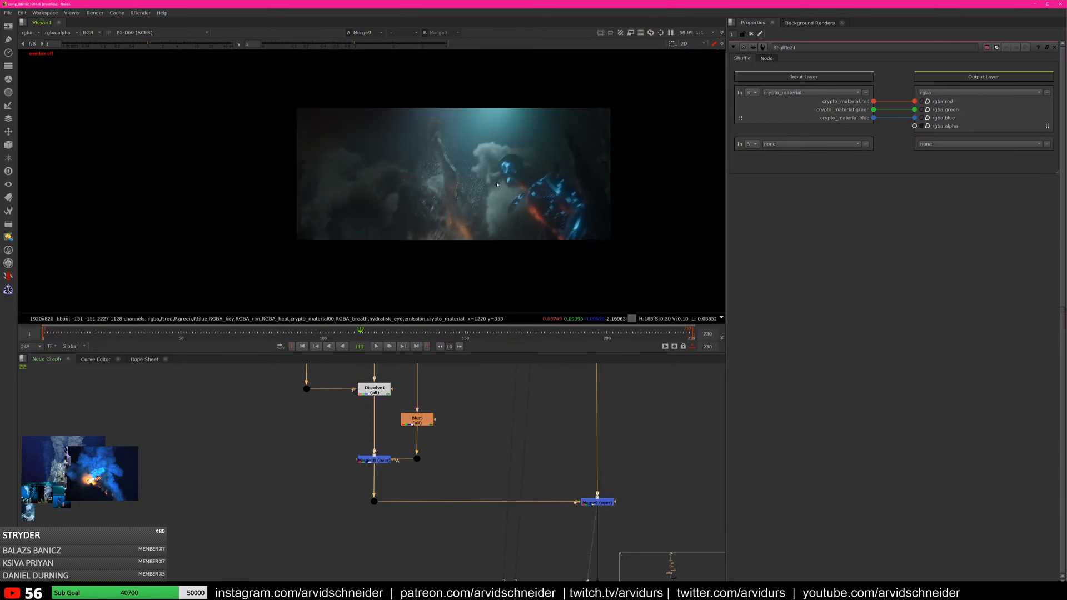
scroll(517, 191, up, 1)
double_click(592, 502)
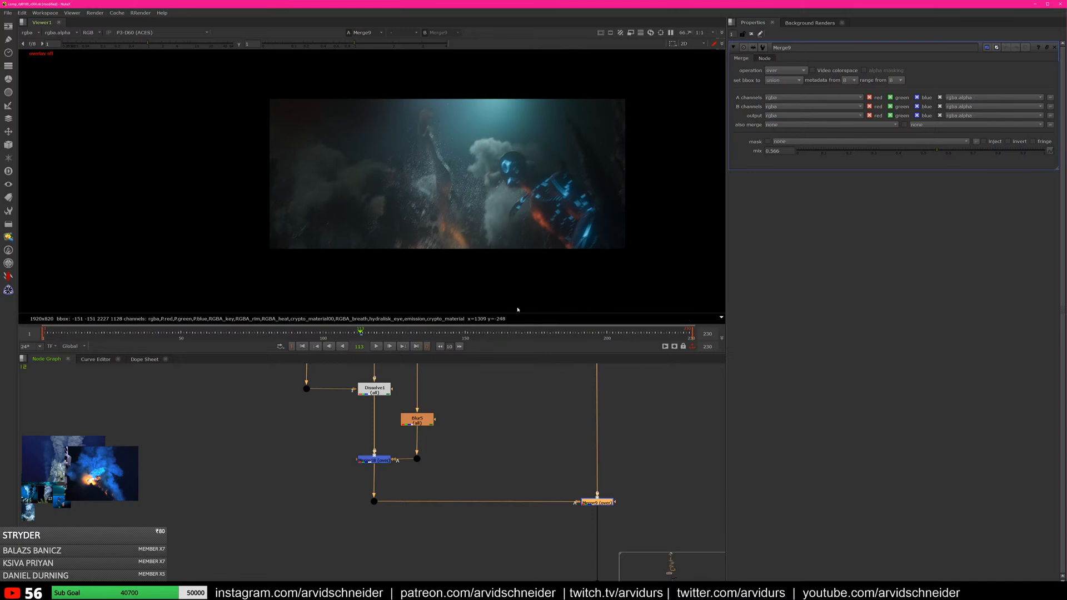
Compare the composite at Dot22 with the diffused result at Merge9
middle_drag(589, 439, 540, 531)
scroll(575, 468, down, 1)
middle_drag(570, 481, 568, 454)
scroll(578, 181, up, 3)
middle_drag(619, 176, 656, 181)
scroll(656, 182, up, 1)
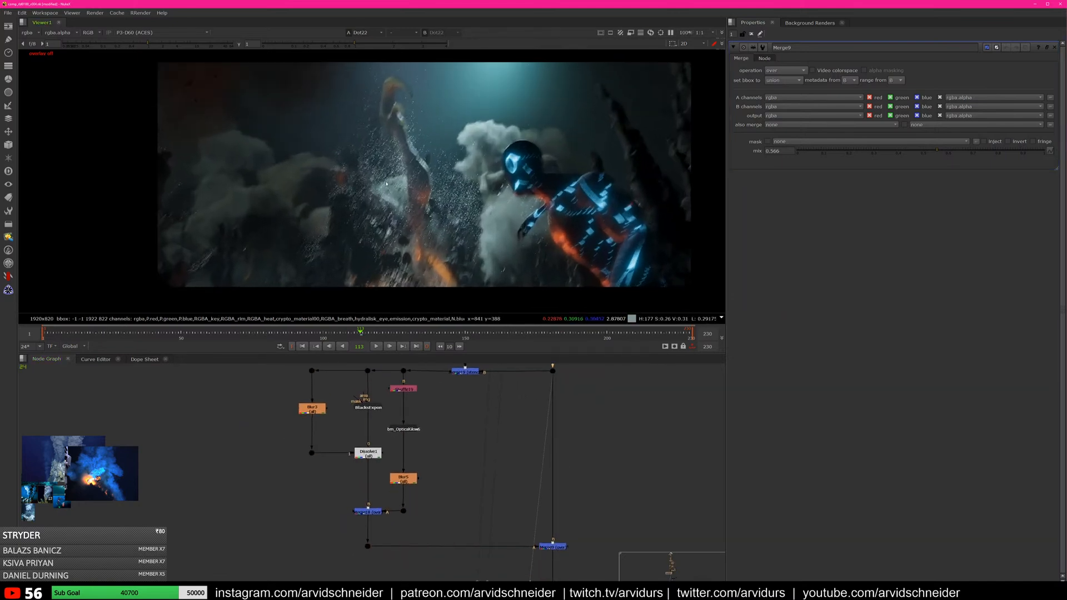
click(564, 546)
key(1)
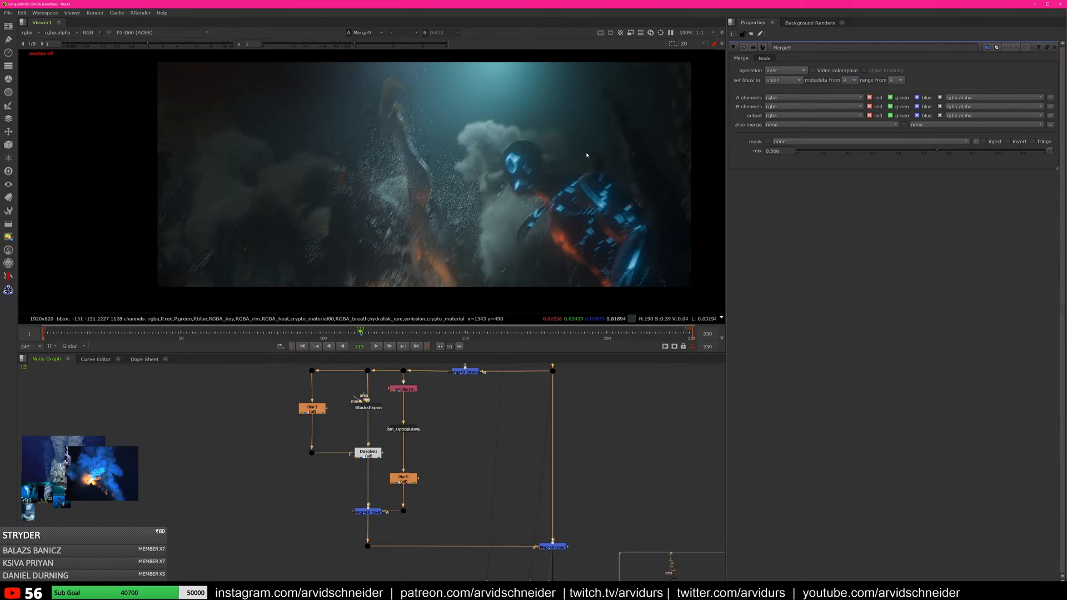
Compare the composite before and after the Diffusion node above Crop2
middle_drag(559, 477, 547, 328)
middle_drag(500, 412, 498, 334)
scroll(498, 424, down, 4)
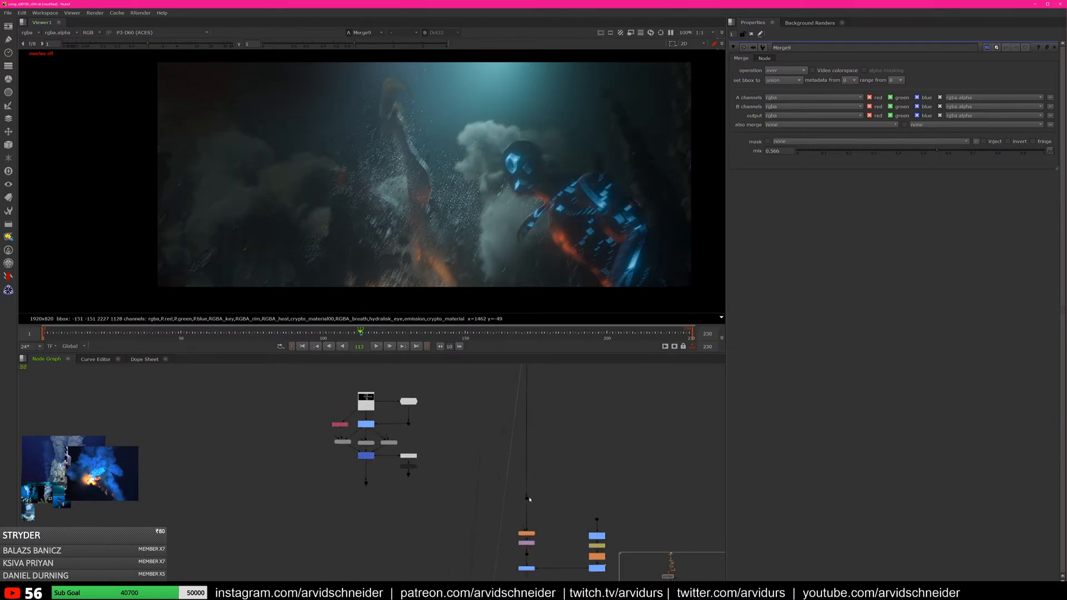
middle_drag(529, 499, 524, 434)
scroll(545, 459, up, 3)
scroll(522, 449, up, 2)
mouse_move(520, 477)
mouse_down()
mouse_move(515, 496)
mouse_move(515, 467)
mouse_up()
scroll(523, 460, up, 3)
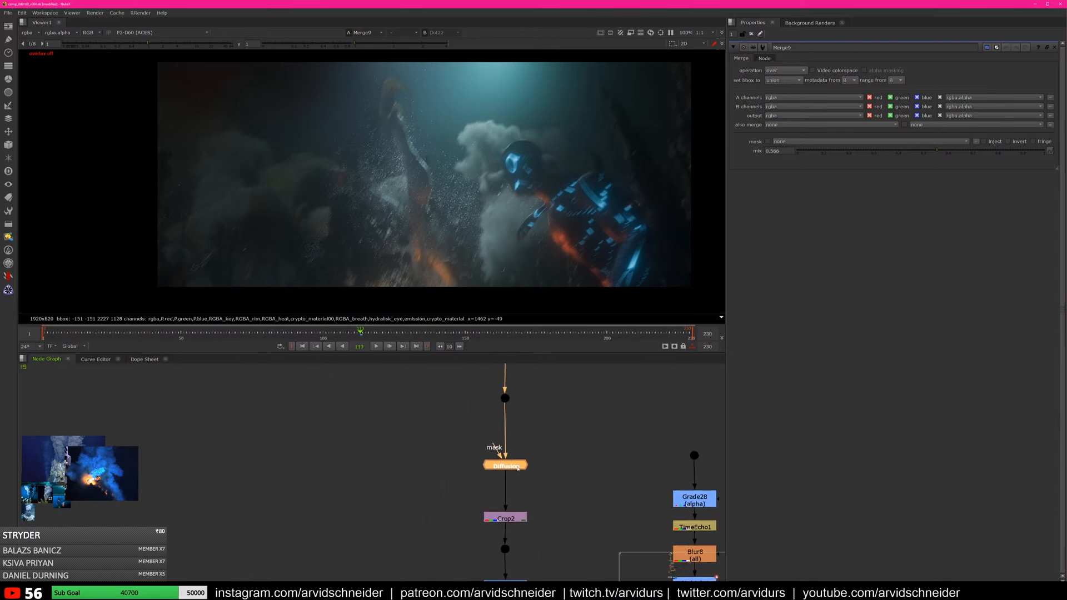
key(1)
click(506, 398)
key(1)
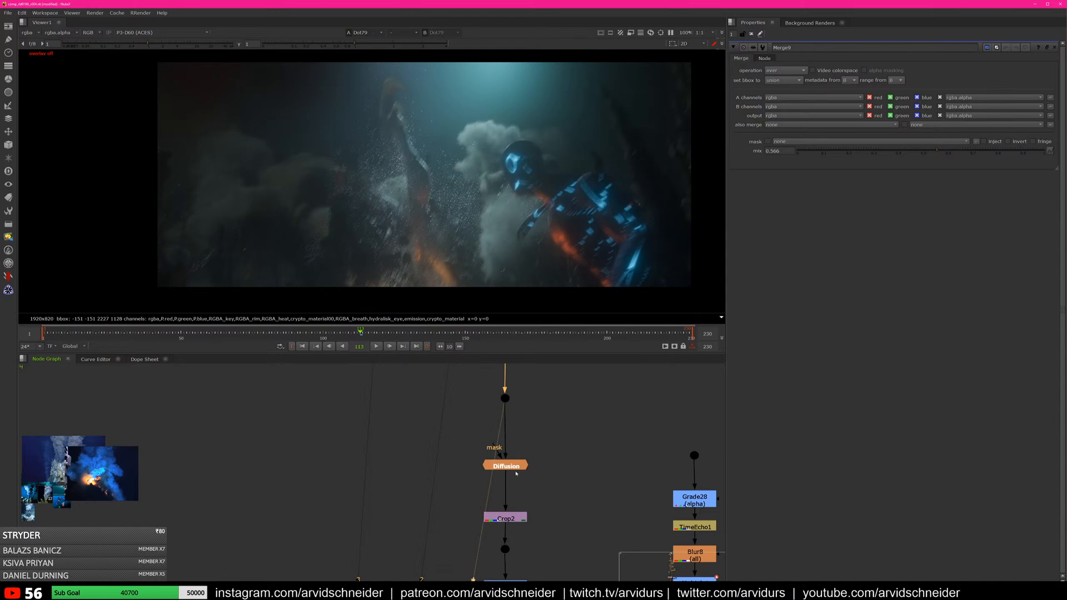
click(517, 468)
key(2)
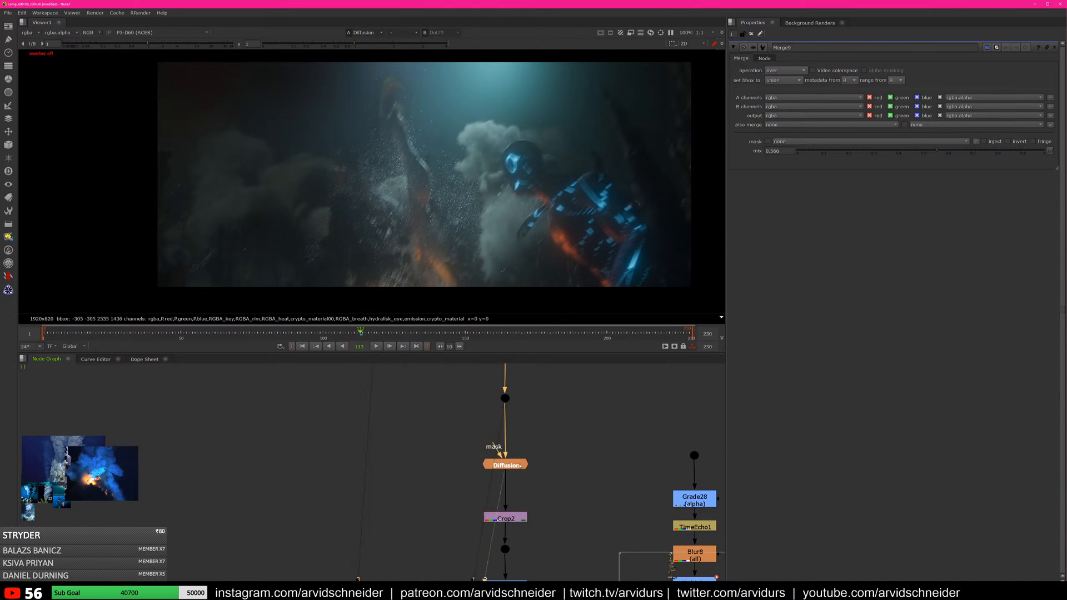
Compare the outputs of the Diffusion node and the Crop2 node below it
key(1)
key(1)
click(518, 517)
key(1)
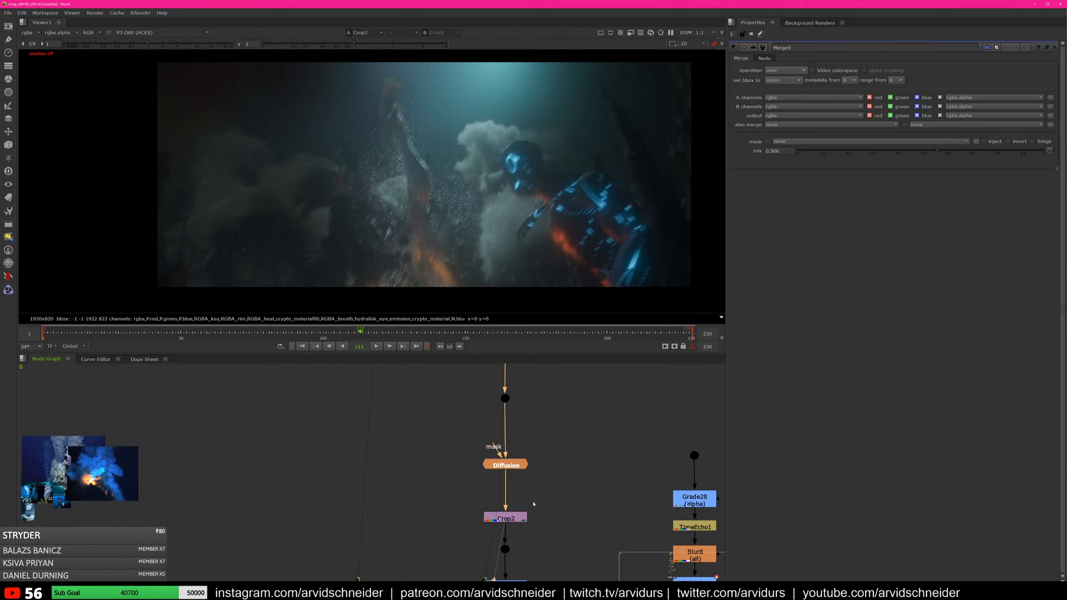
View the mask branch's final output at Multiply1, then its source at Grade28
scroll(534, 503, down, 3)
middle_drag(538, 508, 517, 433)
click(612, 468)
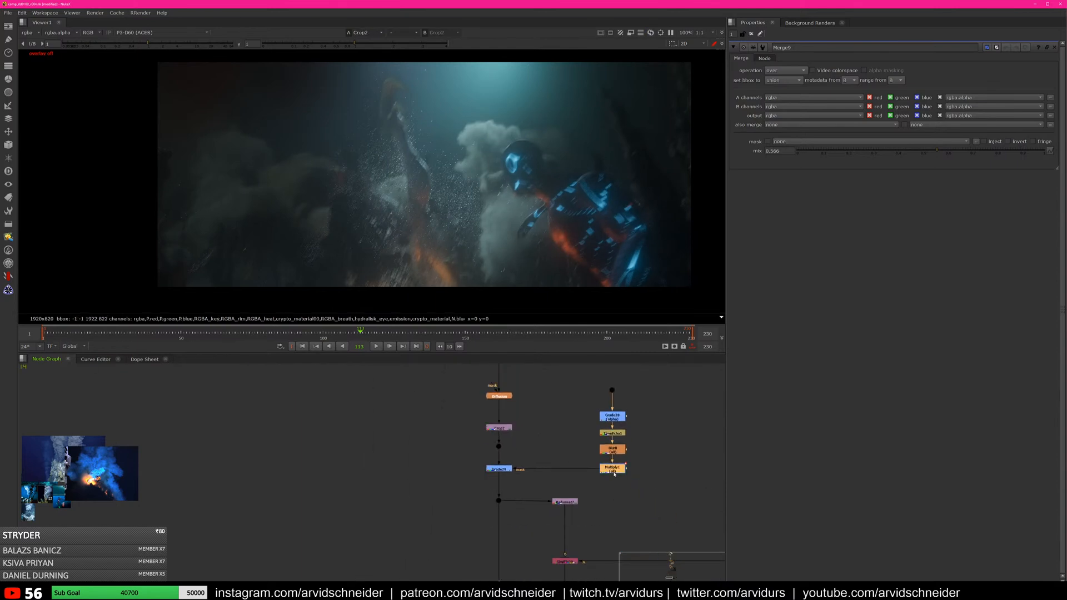
key(1)
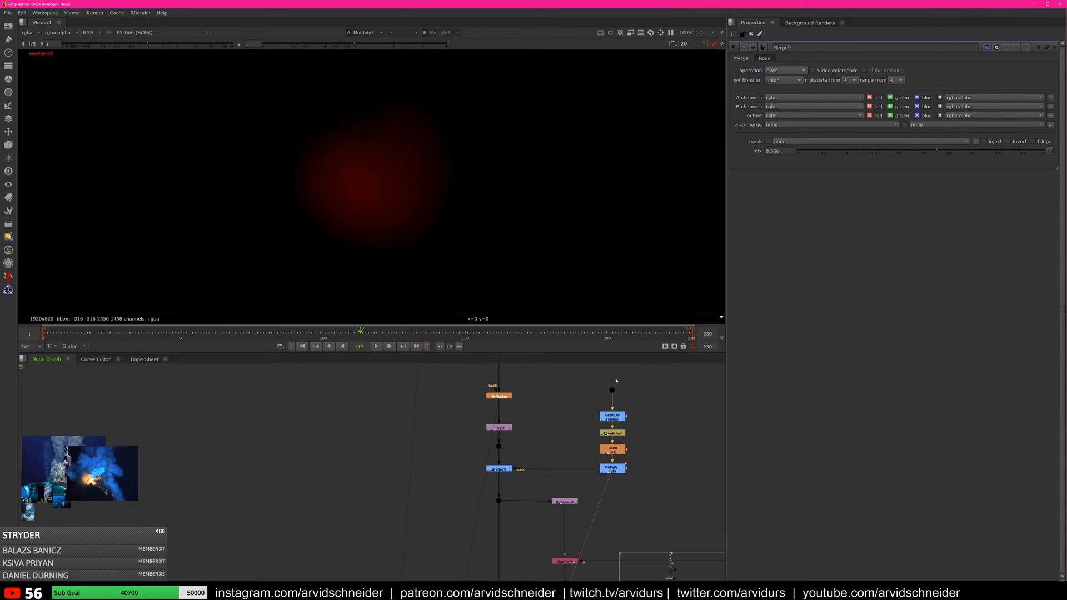
drag(616, 417, 616, 422)
key(1)
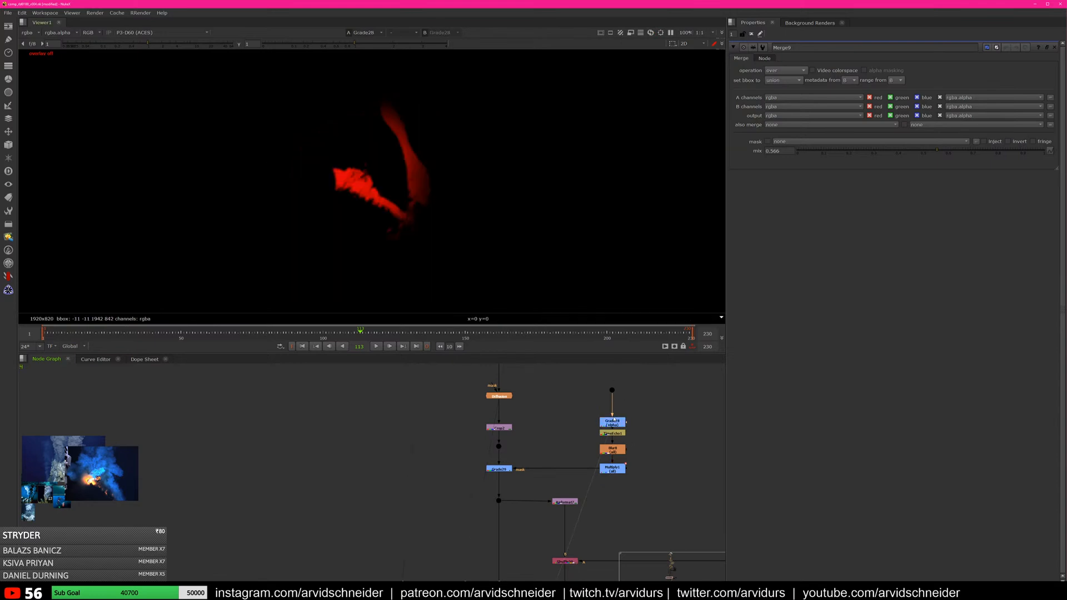
Compare the mask at TimeEcho1 with its blurred version at Blur8
click(618, 434)
key(1)
click(614, 450)
key(1)
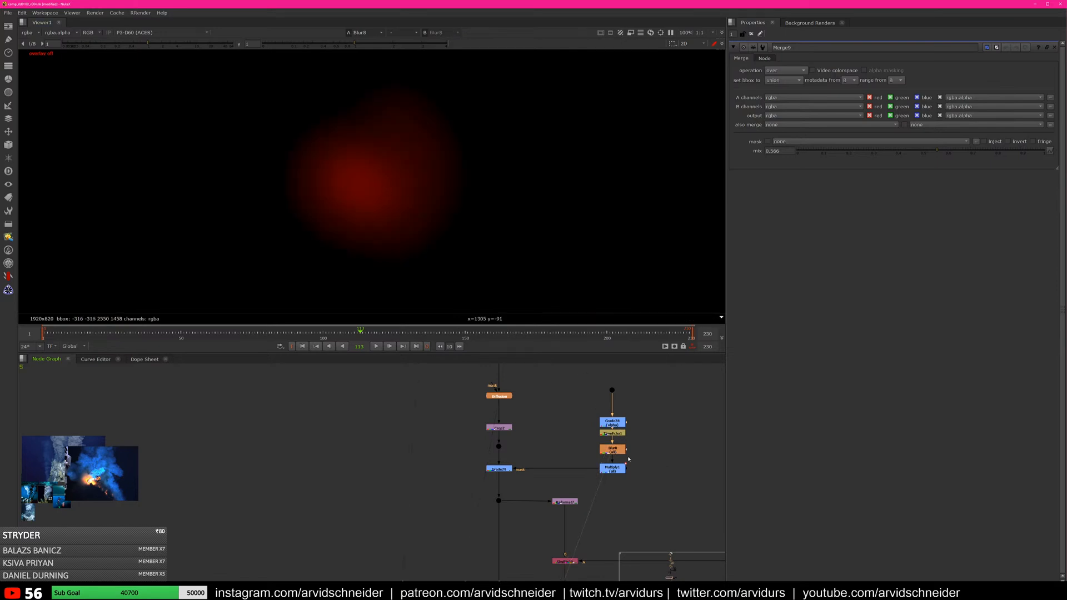
click(614, 433)
key(1)
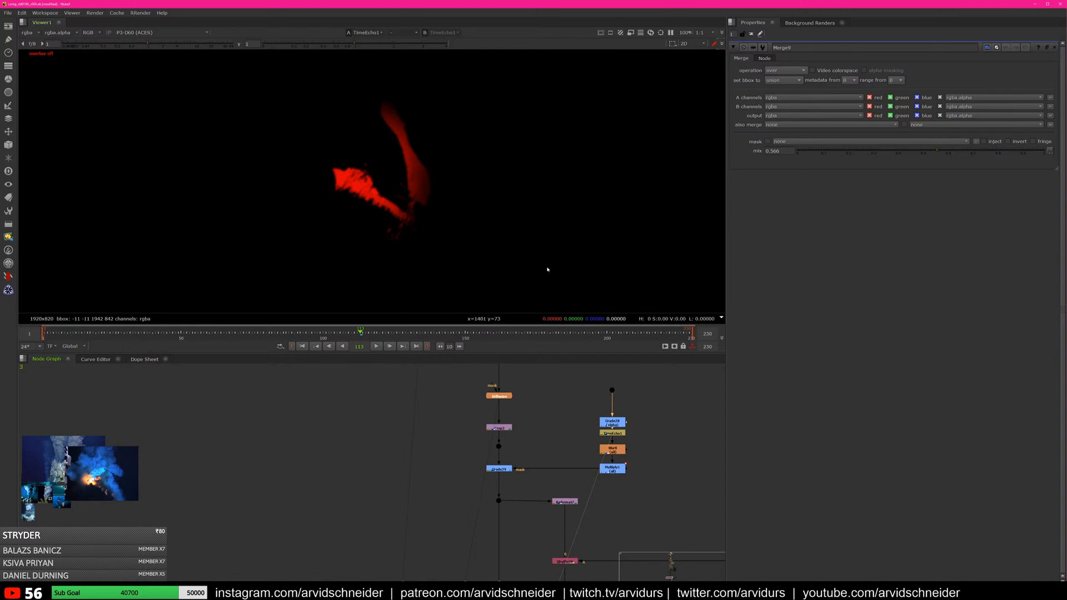
Check the masked grade on the composite at Grade29, ending on frame 147
click(500, 470)
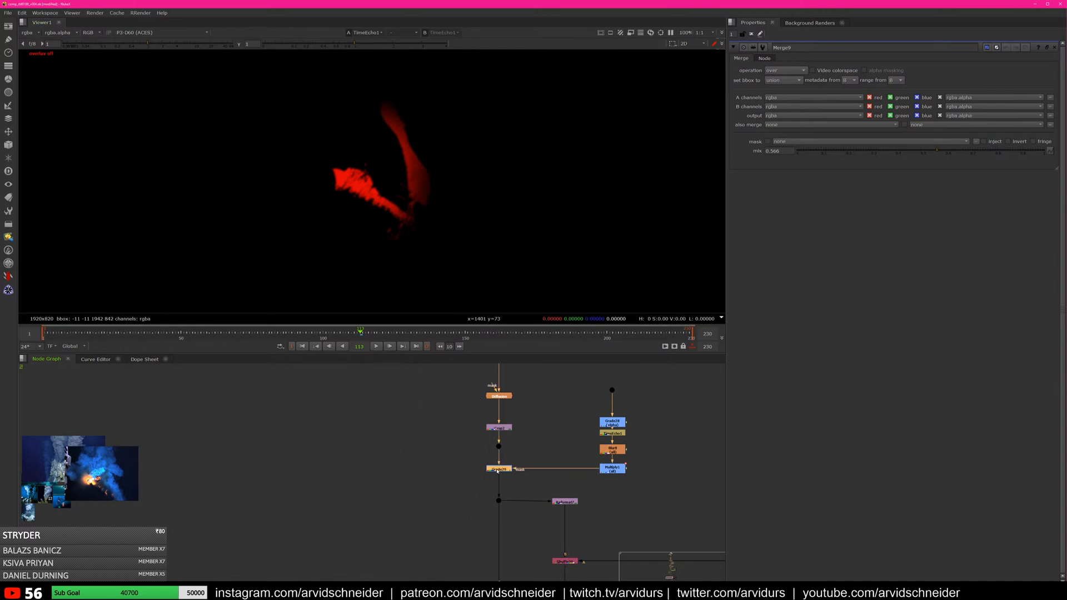
key(1)
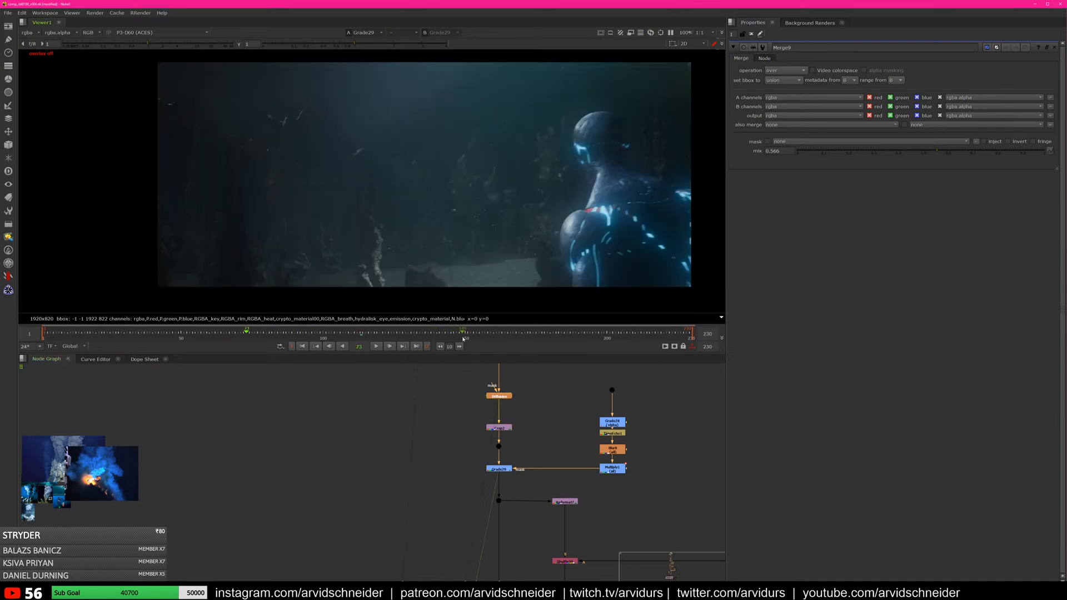
middle_drag(513, 497, 495, 362)
scroll(508, 419, down, 2)
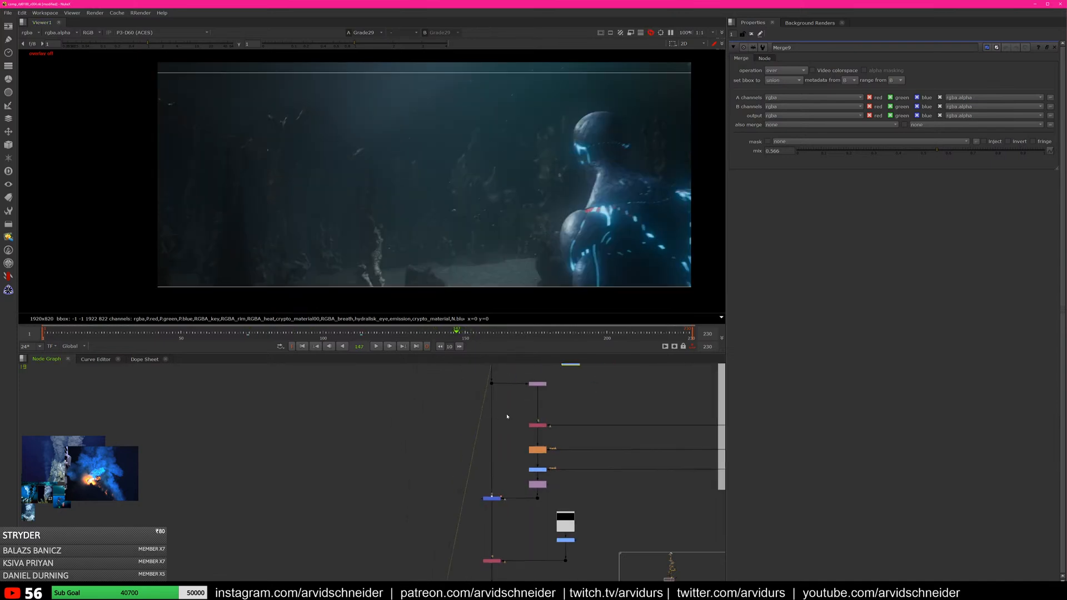
middle_drag(549, 411, 319, 474)
middle_drag(476, 425, 508, 425)
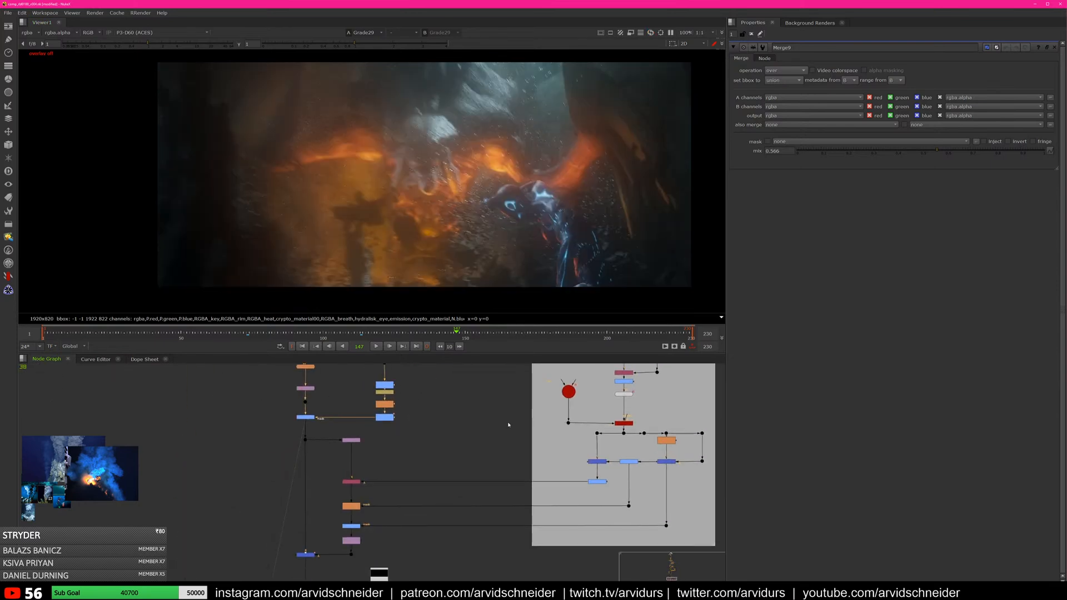
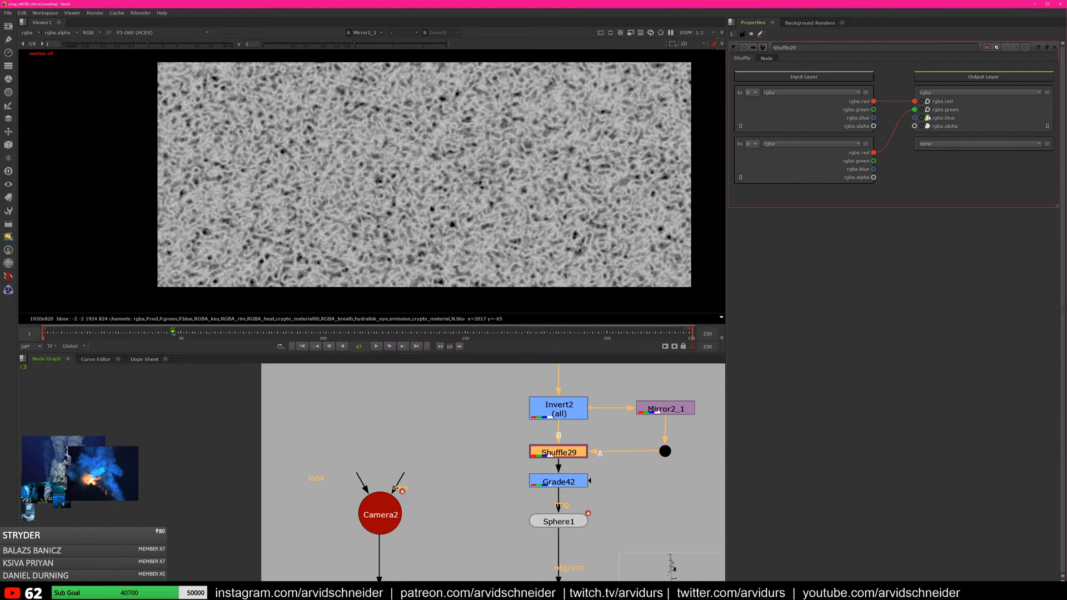
View the combined noise map at Shuffle29 and its graded version at Grade42
click(874, 178)
key(1)
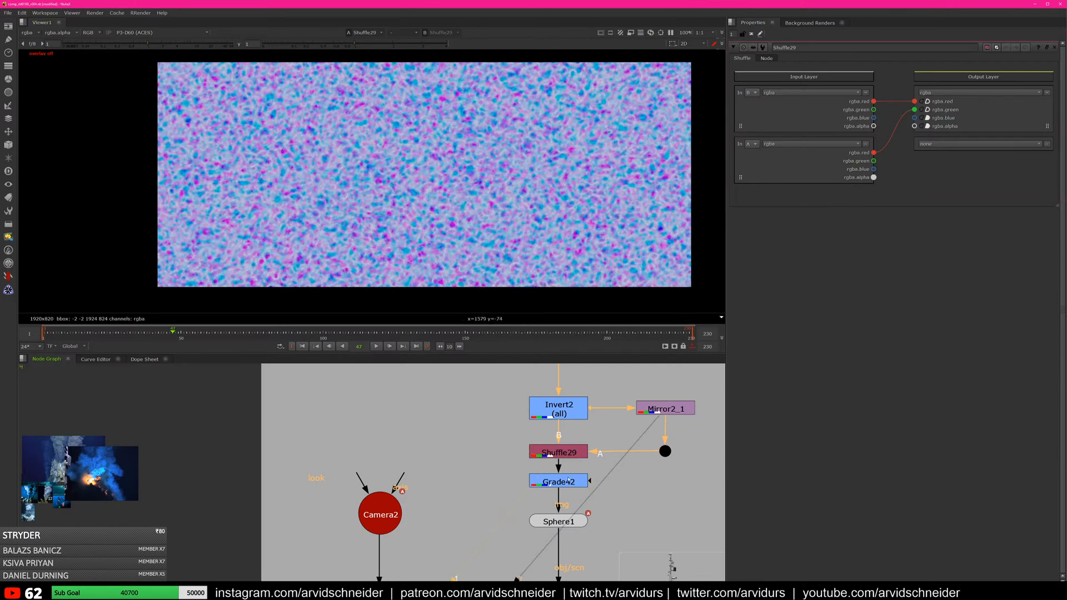
click(565, 484)
key(1)
middle_drag(597, 491, 611, 412)
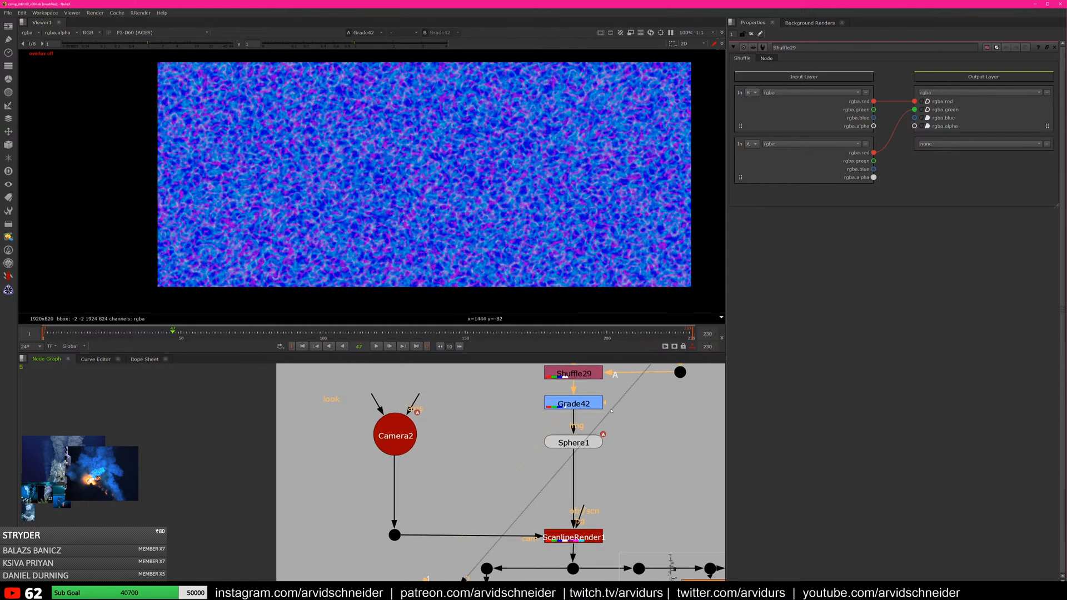
Inspect the noise-textured Sphere1 in the 3D view and go to frame 153
click(561, 444)
key(1)
click(584, 441)
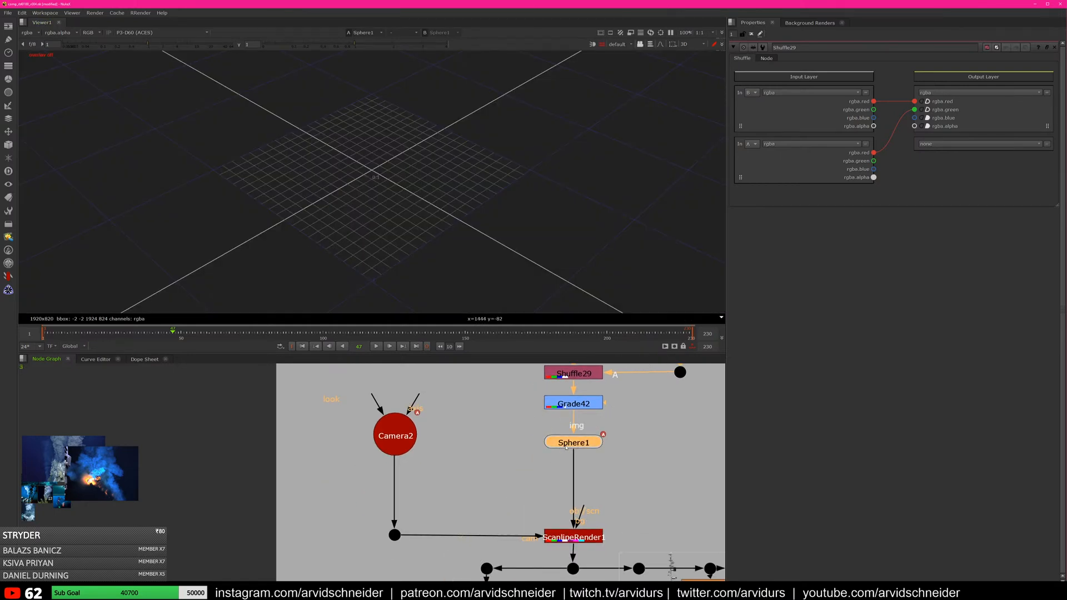
key(f)
scroll(475, 171, down, 10)
alt+middle_drag(475, 171, 536, 167)
click(536, 167)
drag(361, 331, 472, 338)
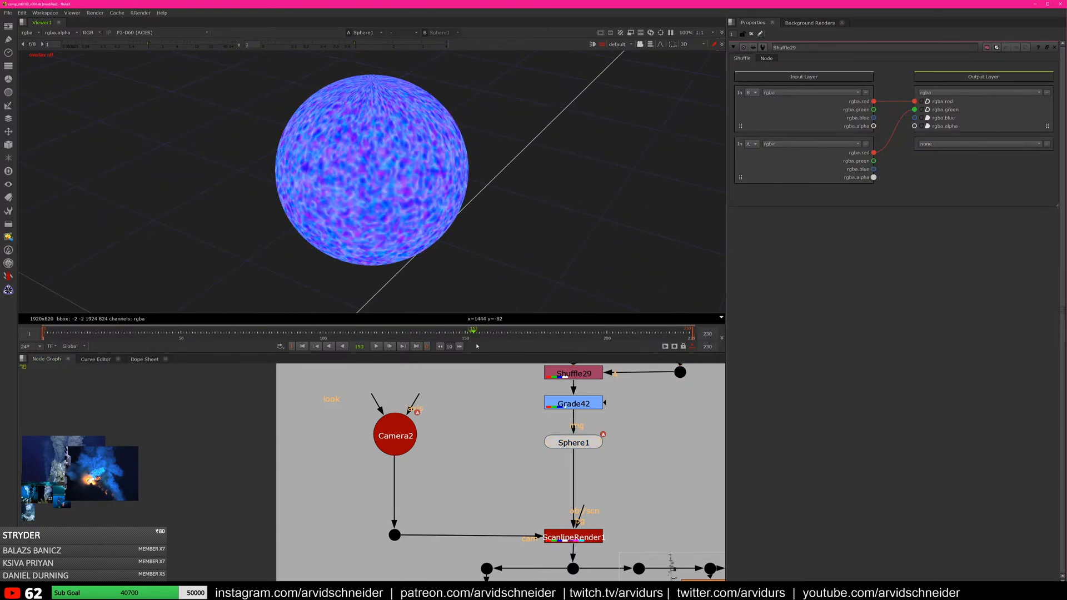
Open Camera2's properties and view the ScanlineRender1 output in 2D
click(394, 443)
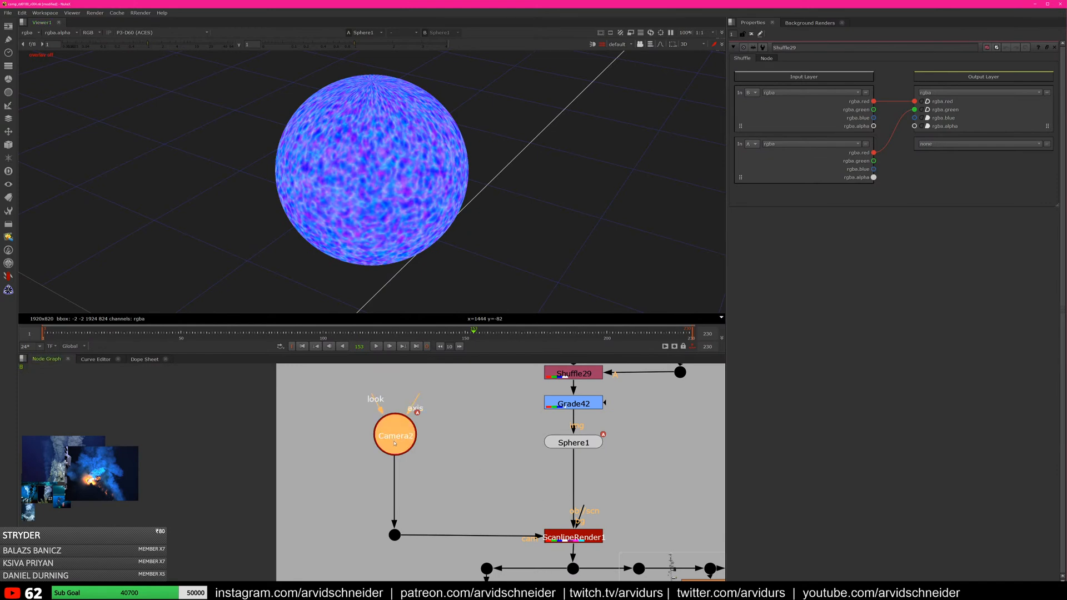
double_click(402, 442)
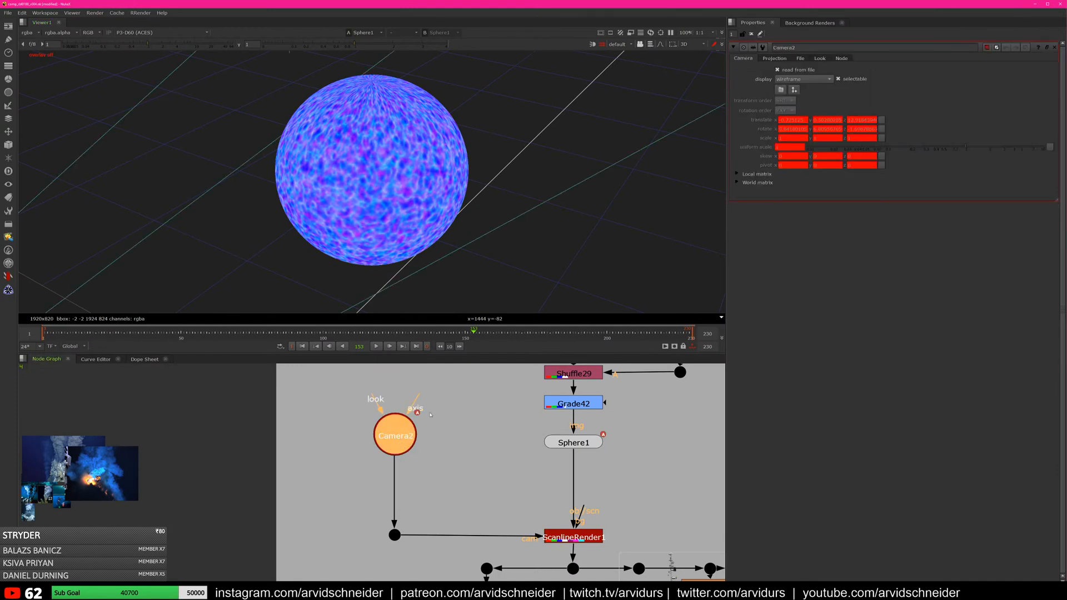
click(563, 537)
key(1)
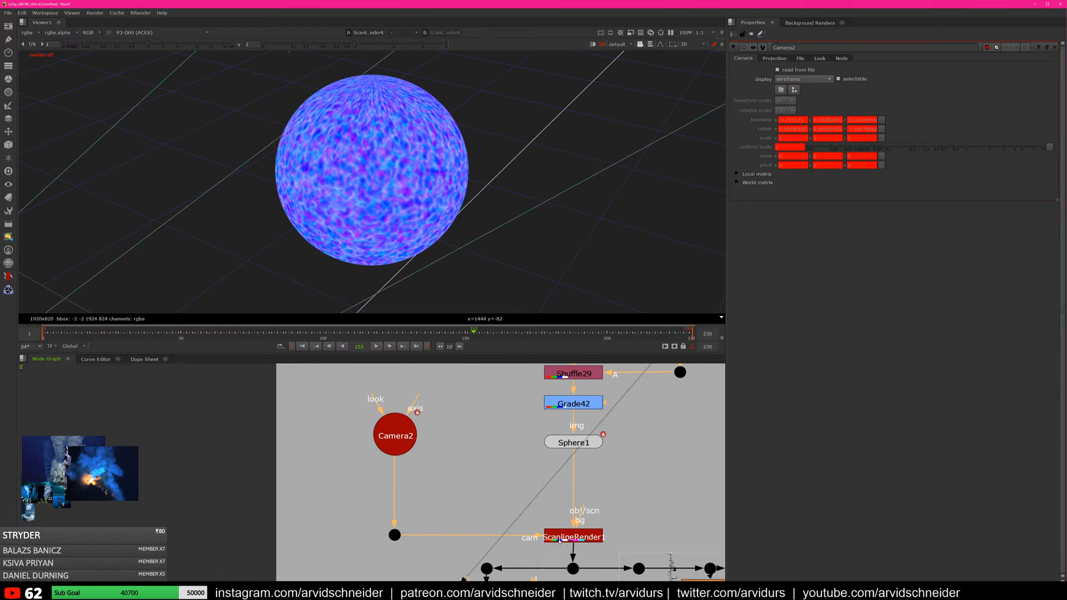
key(Tab)
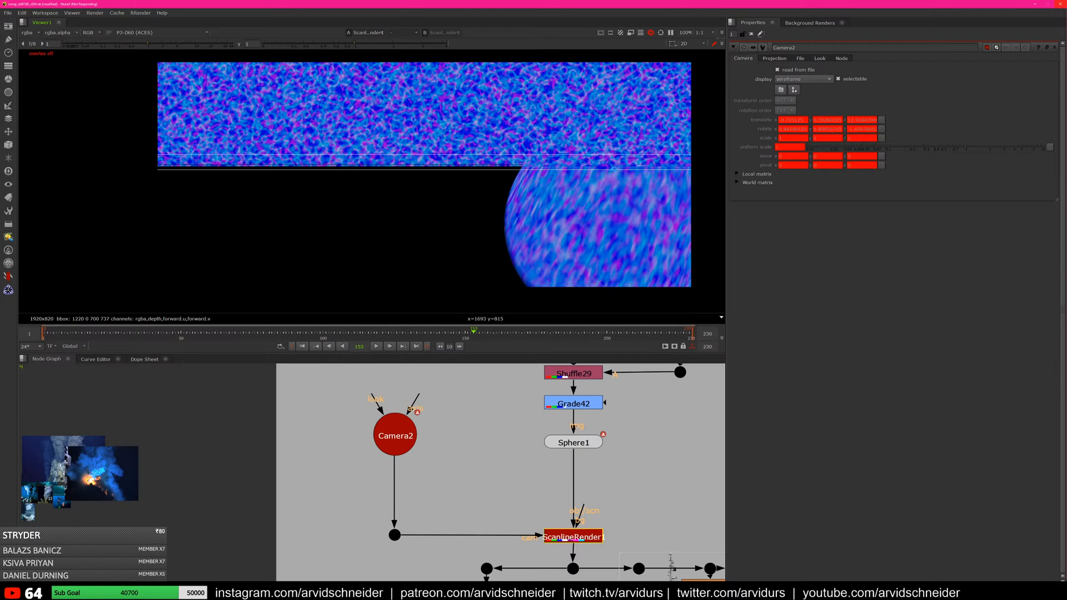
Inspect the sphere in the 3D view and look at it through Camera2
ctrl+drag(431, 222, 384, 178)
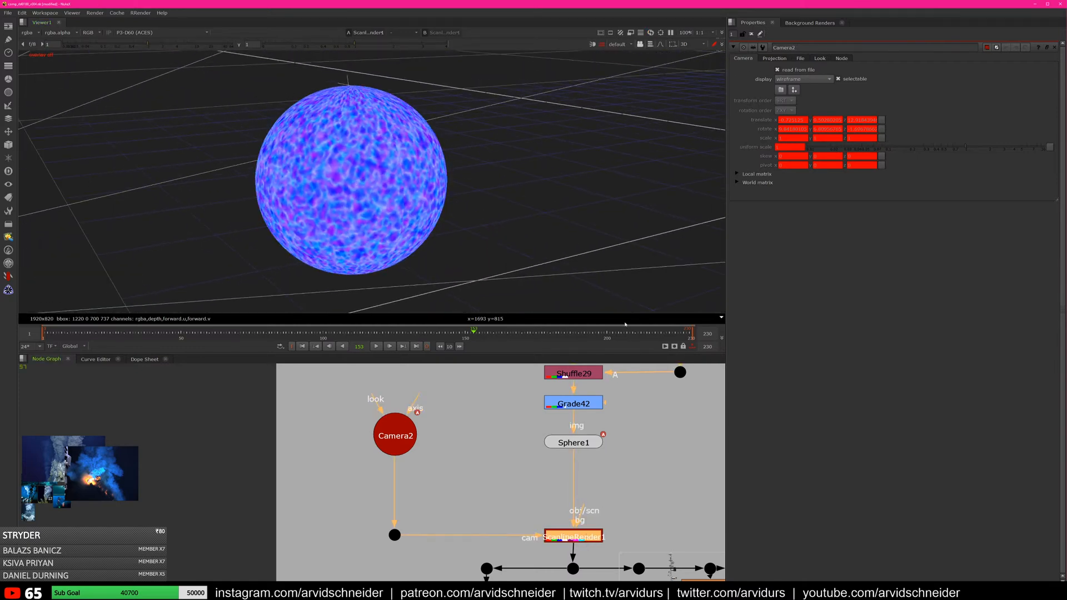
click(625, 46)
click(627, 62)
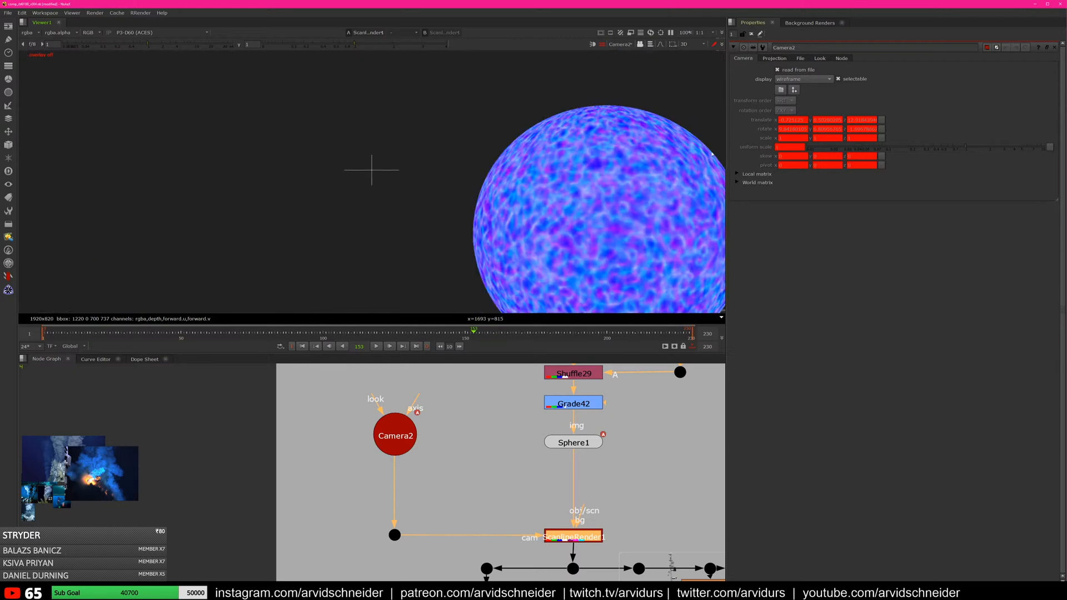
Set ScanlineRender1's multisample samples to 2 and view its 2D render at frame 186
double_click(581, 541)
click(796, 58)
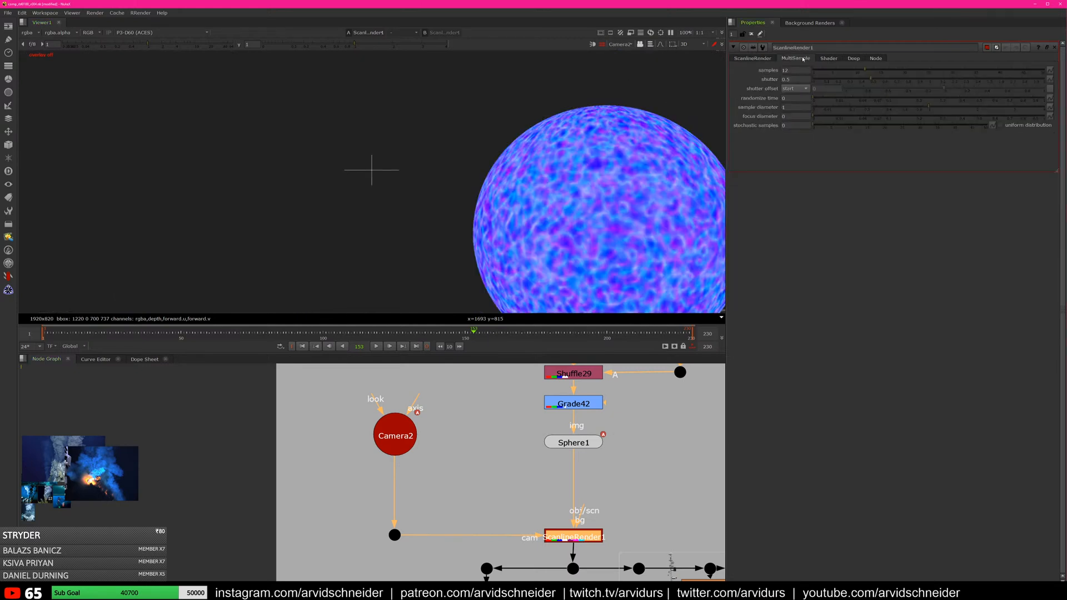
click(827, 72)
drag(474, 331, 573, 342)
middle_drag(607, 529, 617, 393)
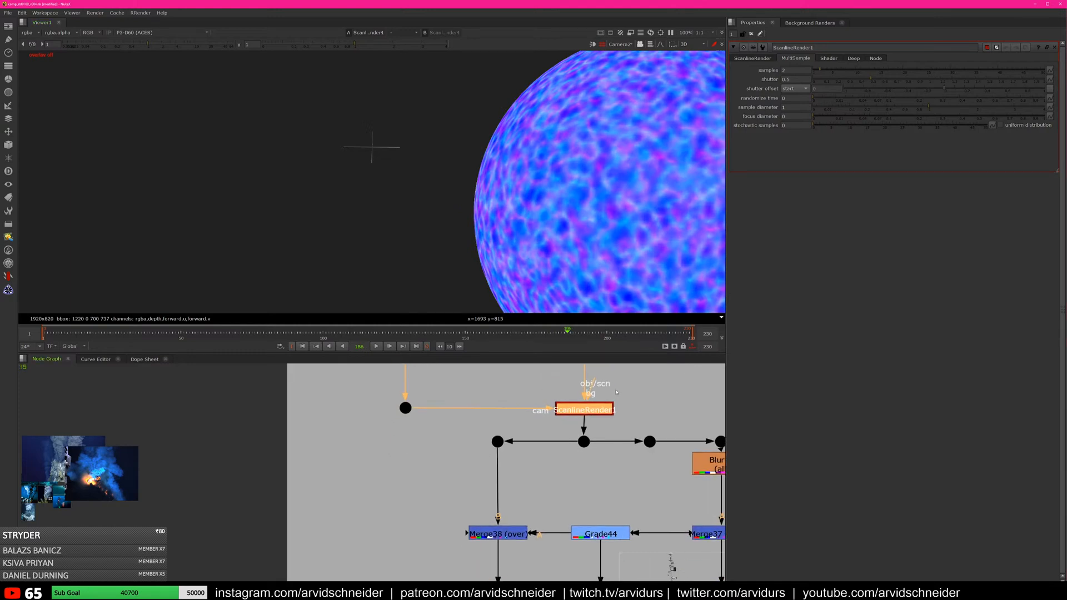
key(Tab)
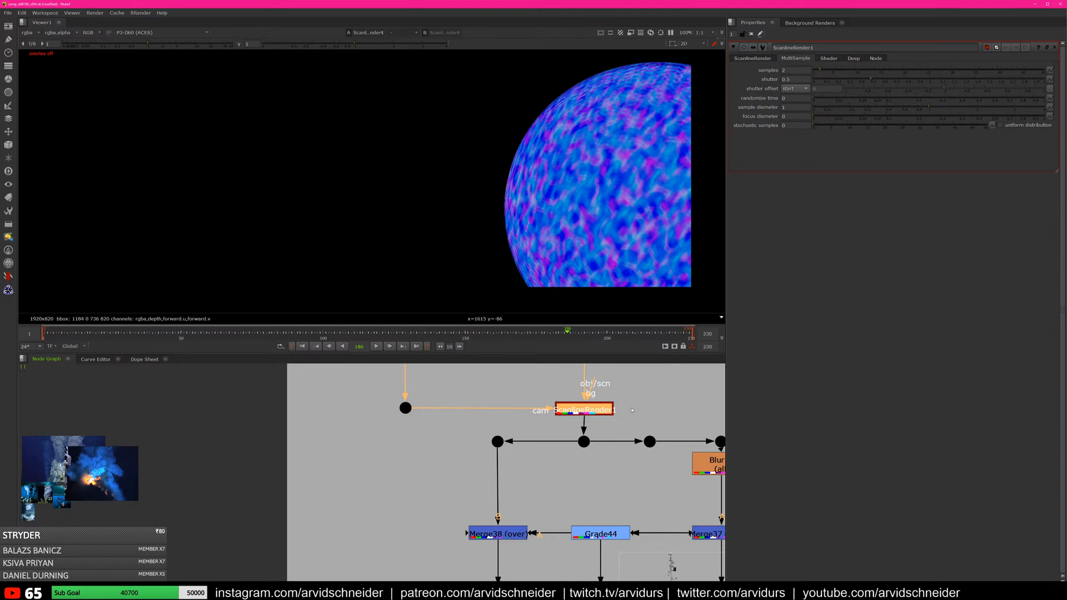
View the blurred sphere render at Blur12 and the stencil result at Merge37
middle_drag(536, 500, 492, 448)
scroll(522, 444, down, 3)
mouse_move(572, 458)
middle_down()
mouse_move(557, 458)
mouse_move(562, 445)
middle_up()
click(615, 408)
key(1)
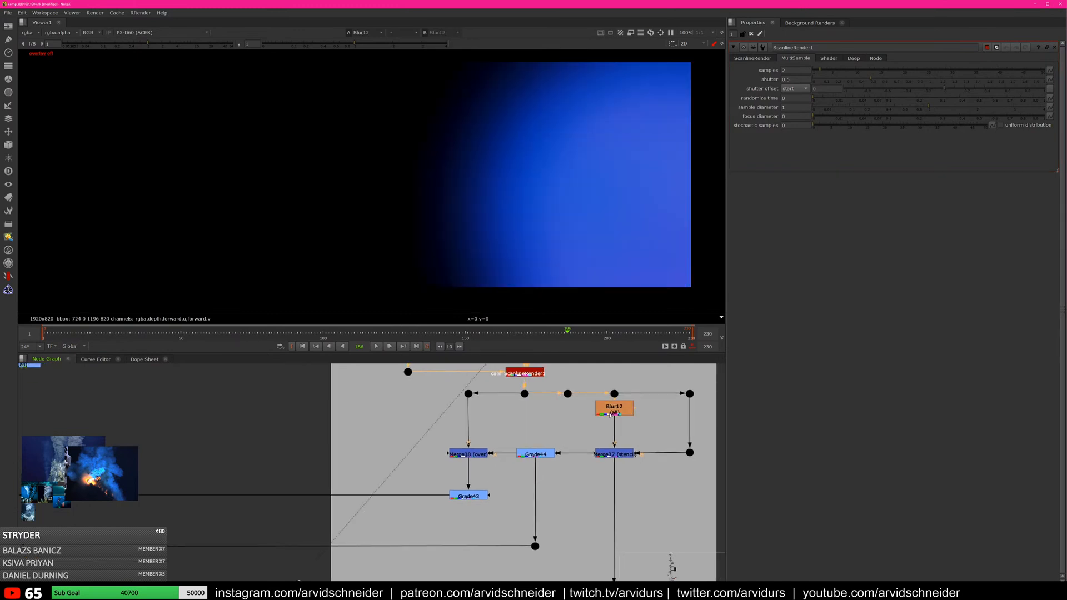
click(622, 453)
key(1)
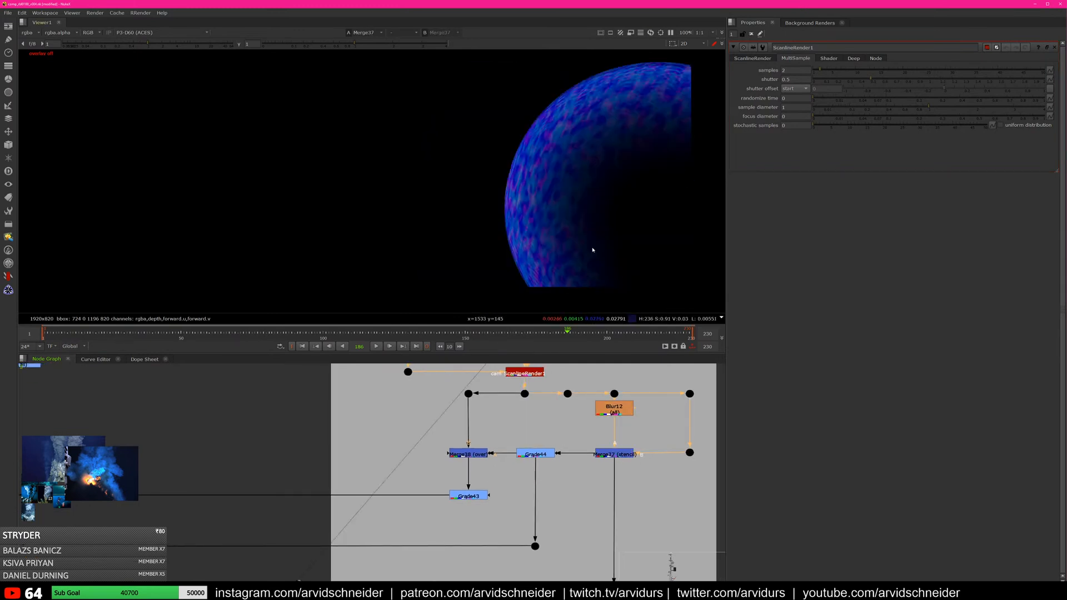
View the brightened sphere edge at Grade44 and the intensified distortion map at Grade43
click(535, 455)
key(1)
middle_drag(515, 461, 606, 427)
scroll(622, 424, down, 3)
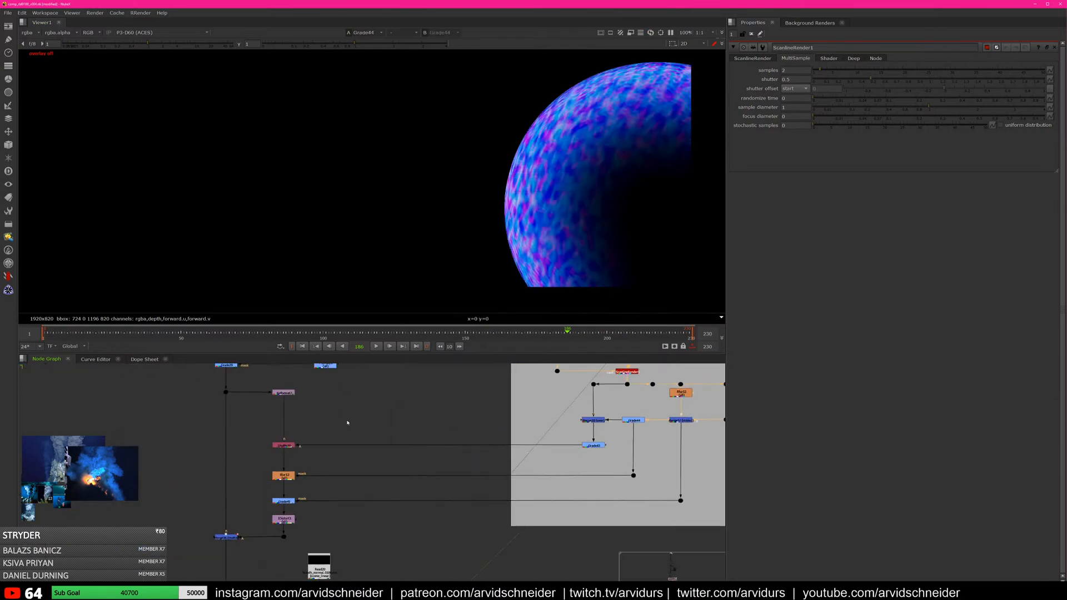
middle_drag(376, 421, 437, 402)
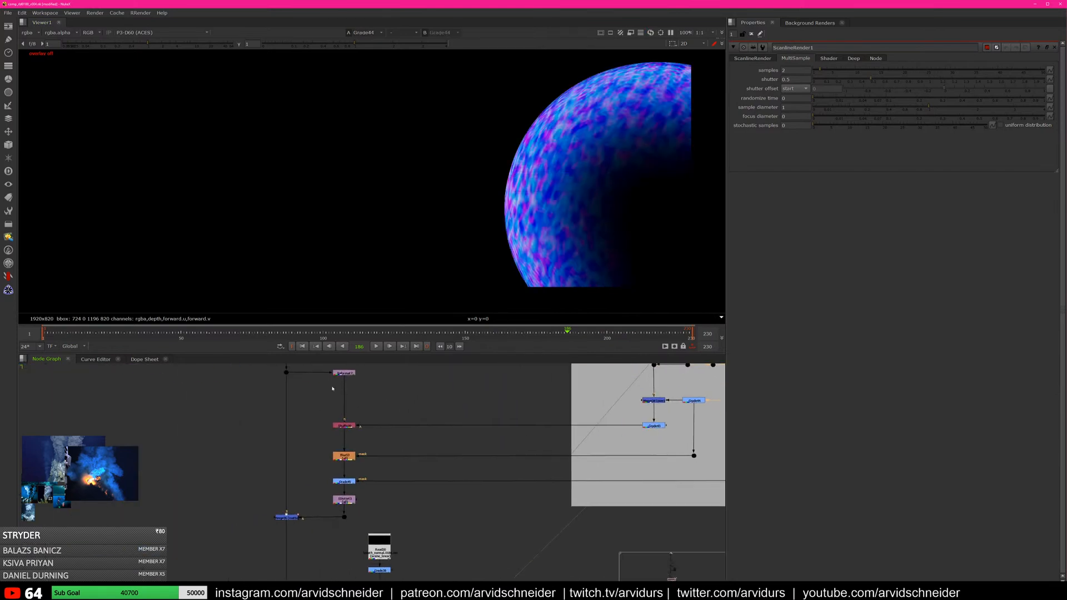
click(659, 426)
key(1)
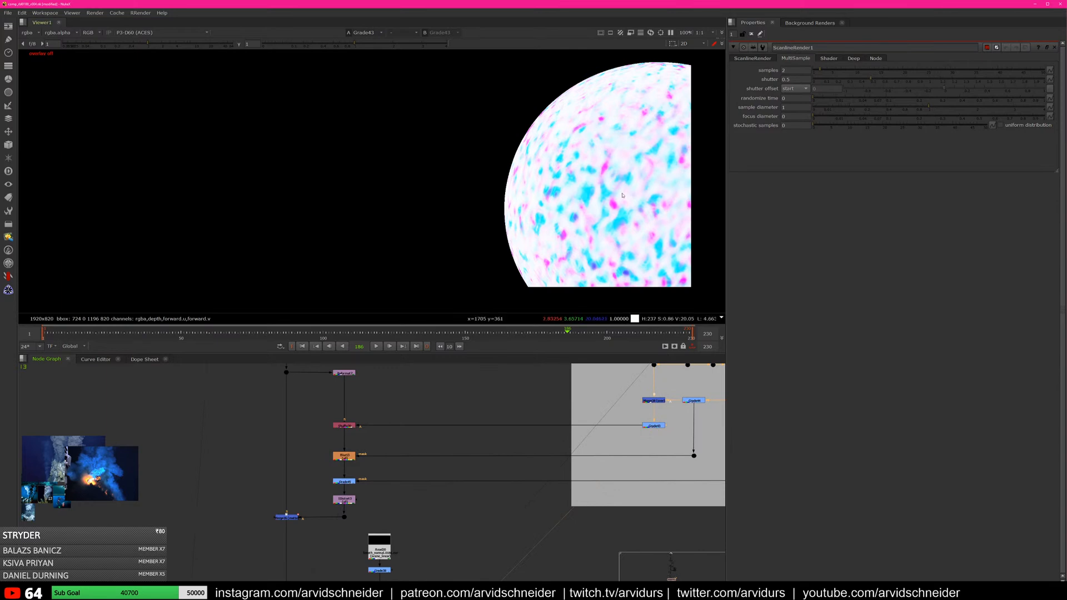
middle_drag(648, 195, 620, 191)
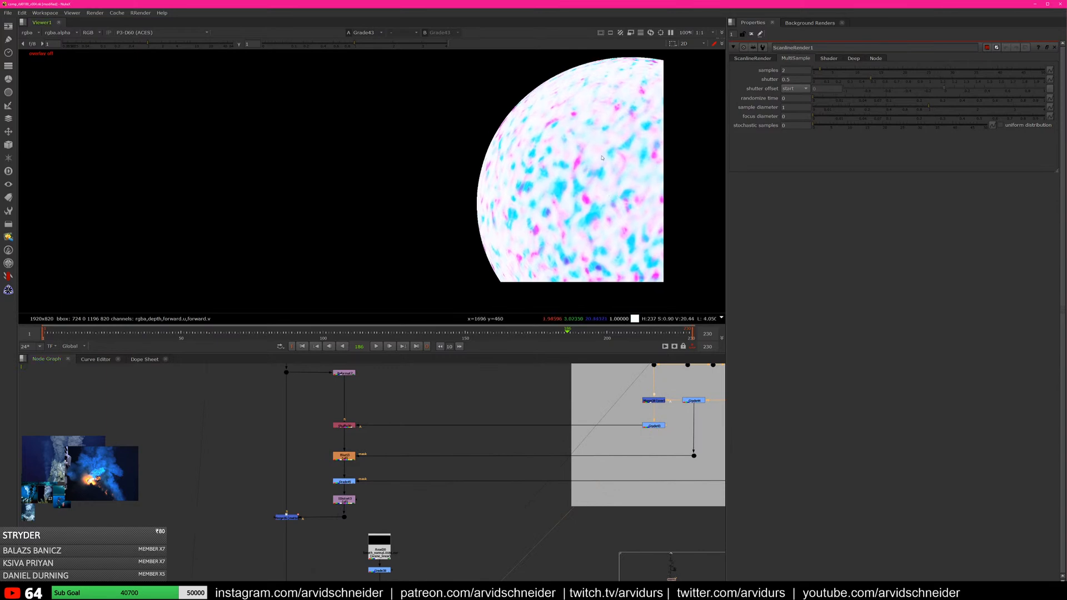
Examine how Shuffle30 routes Grade43's red and green channels into the motion layer
scroll(334, 429, up, 3)
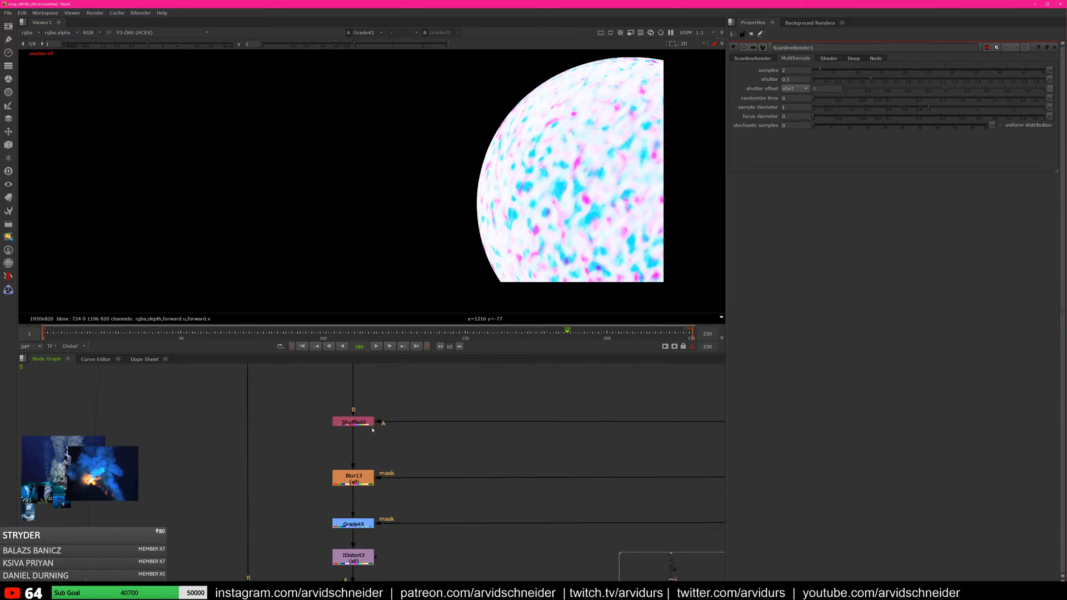
click(355, 423)
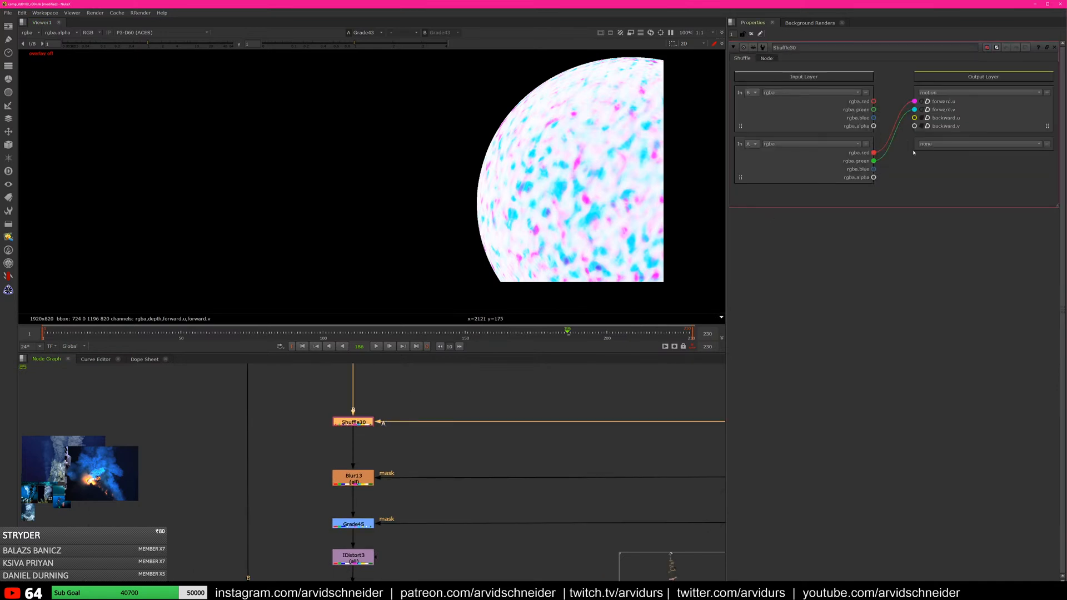
middle_drag(638, 403, 372, 455)
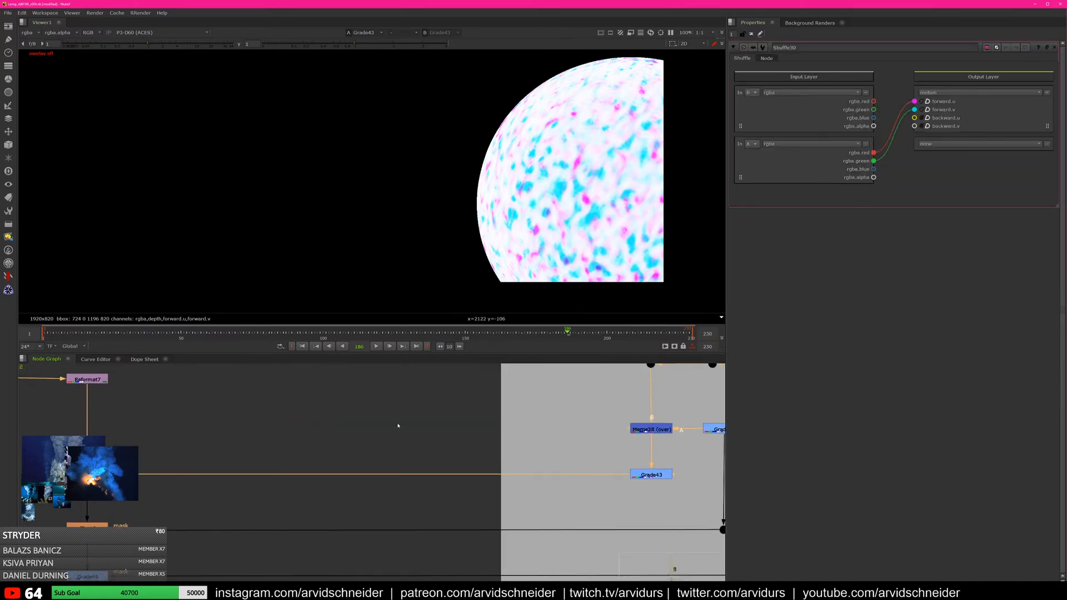
middle_drag(319, 481, 497, 430)
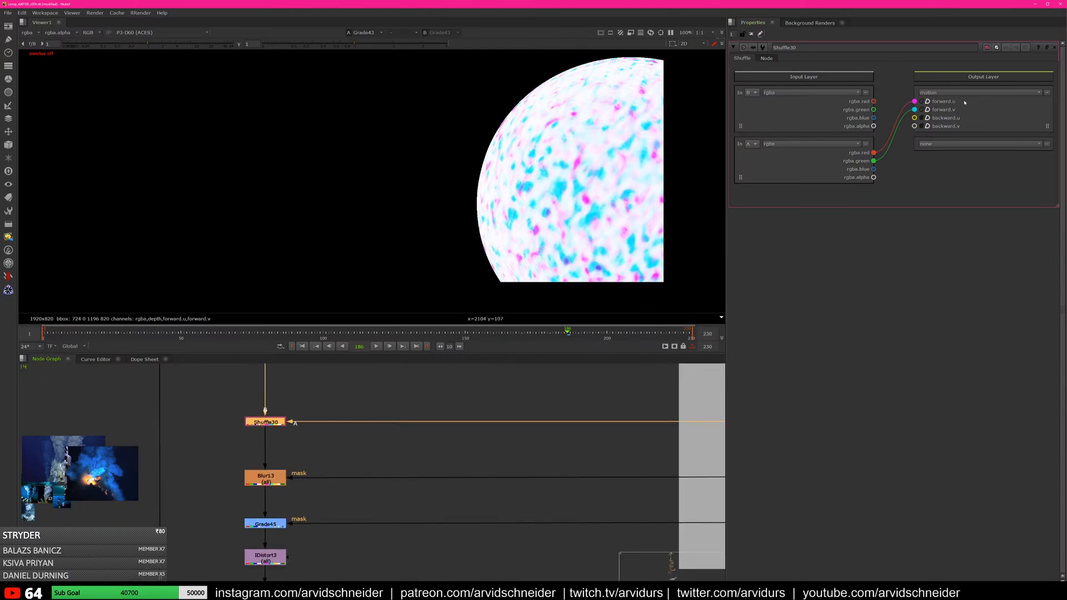
View Blur13's output and open the node's settings for a closer look at the red glowing creature
middle_drag(343, 442, 472, 402)
click(396, 438)
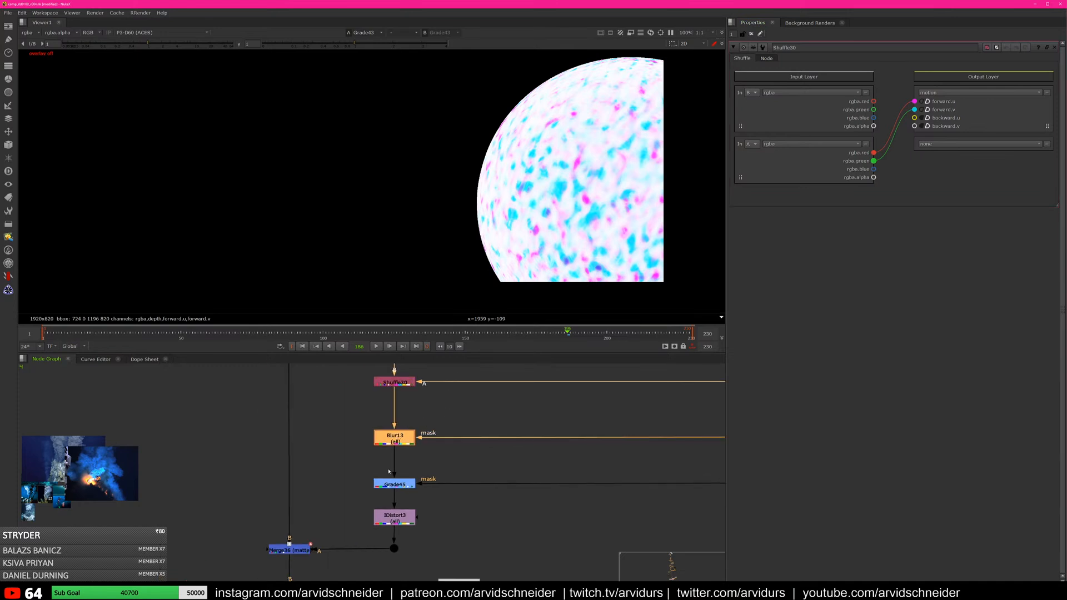
key(1)
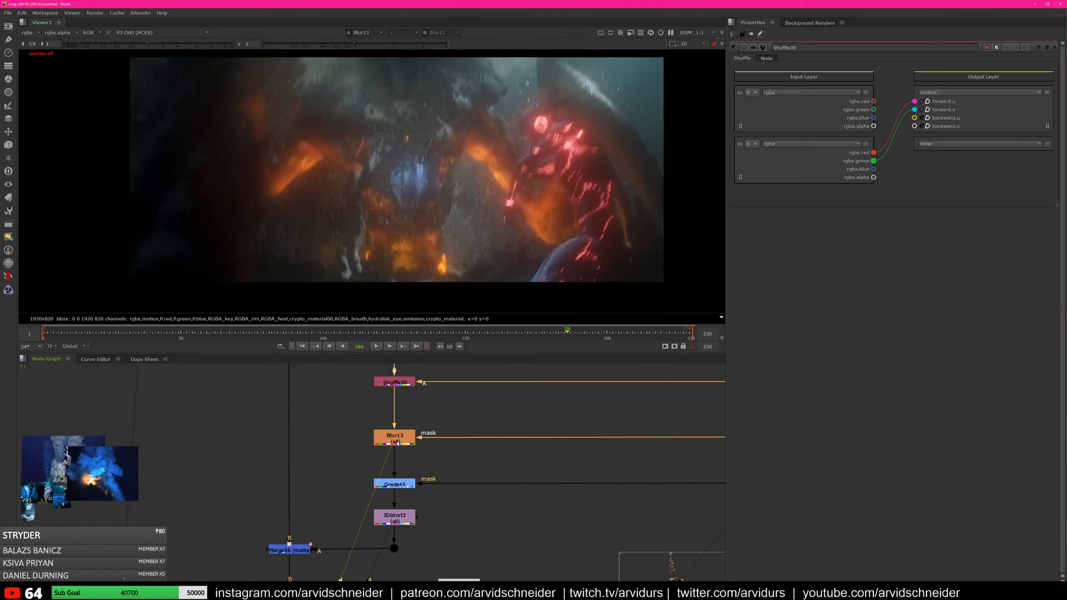
double_click(396, 438)
scroll(542, 162, up, 5)
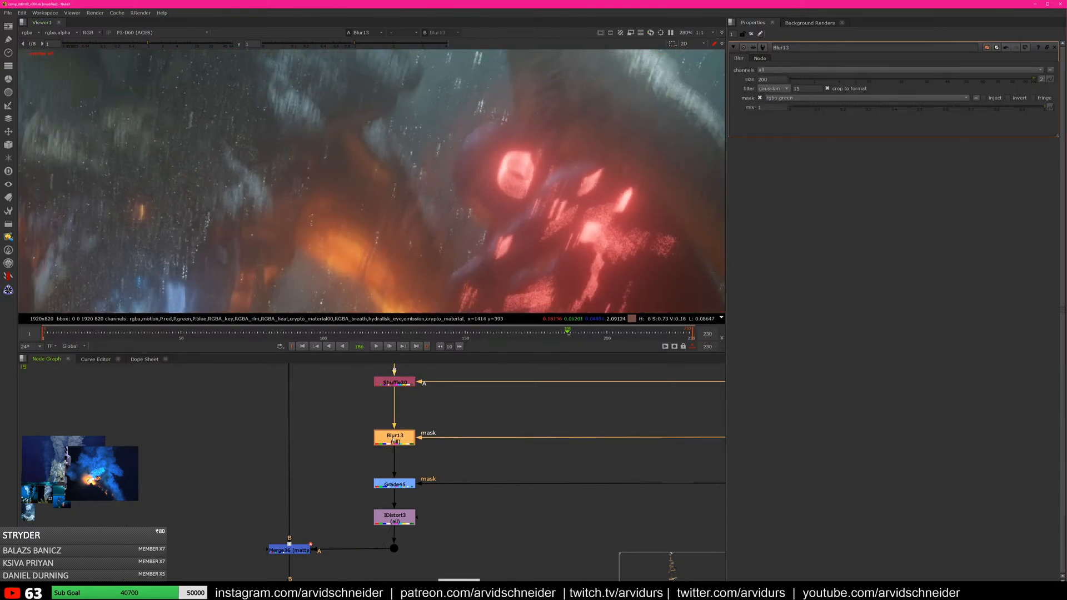
Compare the image with Blur13 disabled and enabled, inspecting the sphere area around the red creature
key(d)
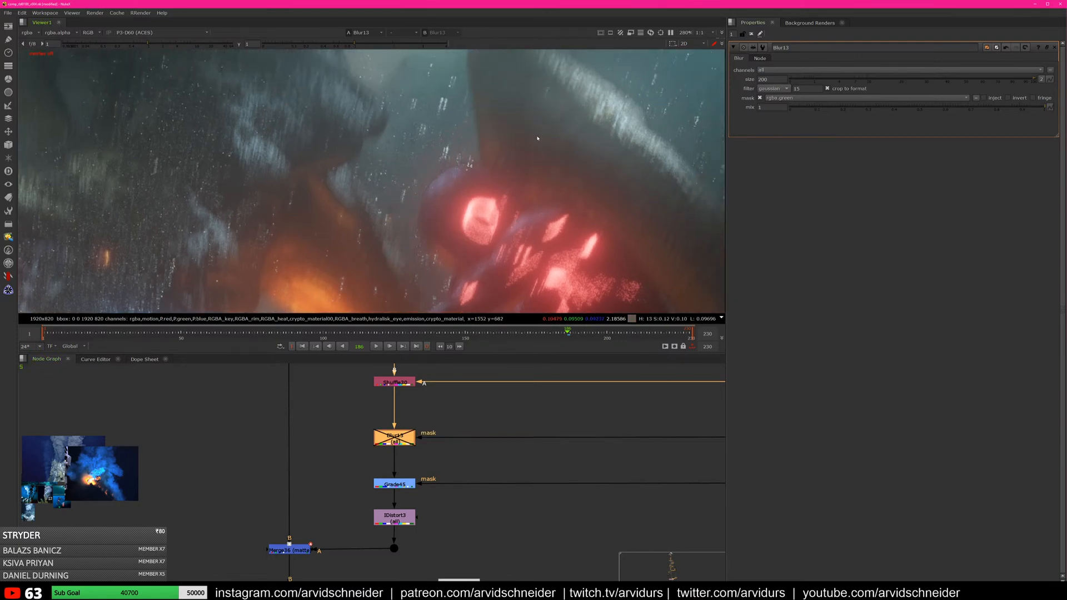
key(d)
scroll(488, 246, down, 3)
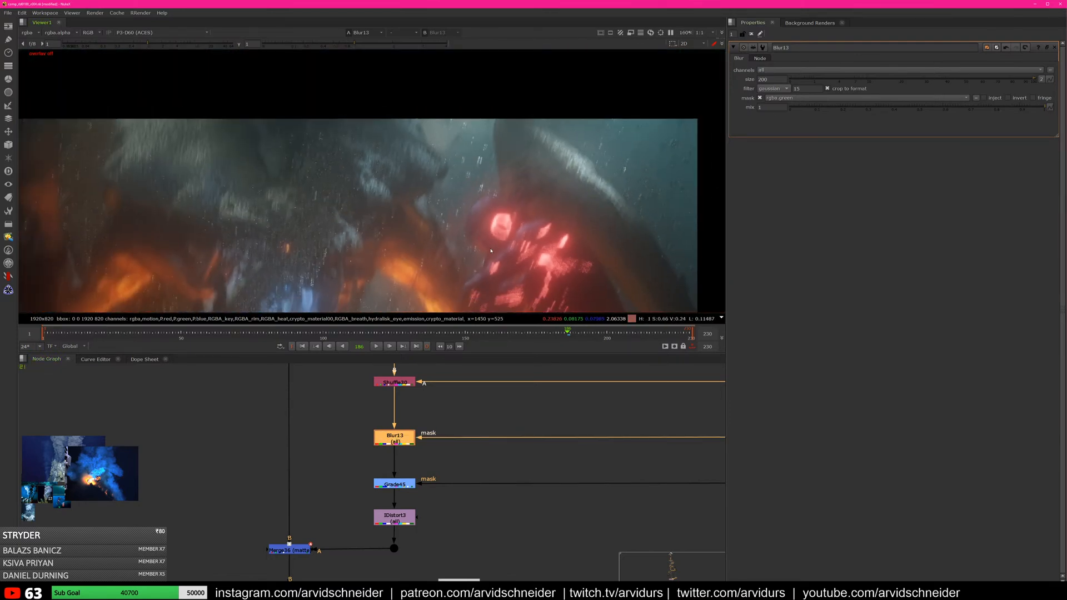
middle_drag(488, 246, 512, 161)
scroll(512, 161, up, 1)
middle_drag(687, 81, 561, 159)
middle_drag(412, 212, 493, 248)
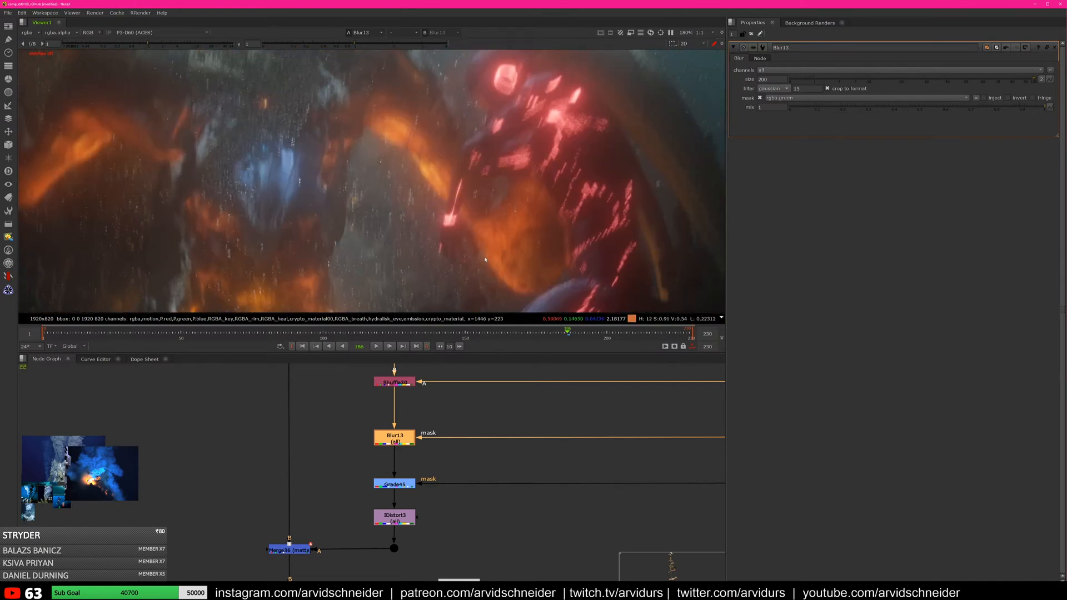
middle_drag(596, 84, 521, 175)
Trace Grade45's mask input back to Merge37 and view that node's output and alpha channel
click(401, 487)
key(1)
click(445, 459)
scroll(516, 158, down, 5)
middle_drag(496, 451, 293, 416)
middle_drag(711, 378, 373, 488)
scroll(431, 473, down, 4)
click(533, 433)
key(1)
key(a)
key(a)
key(a)
key(a)
middle_drag(289, 478, 618, 399)
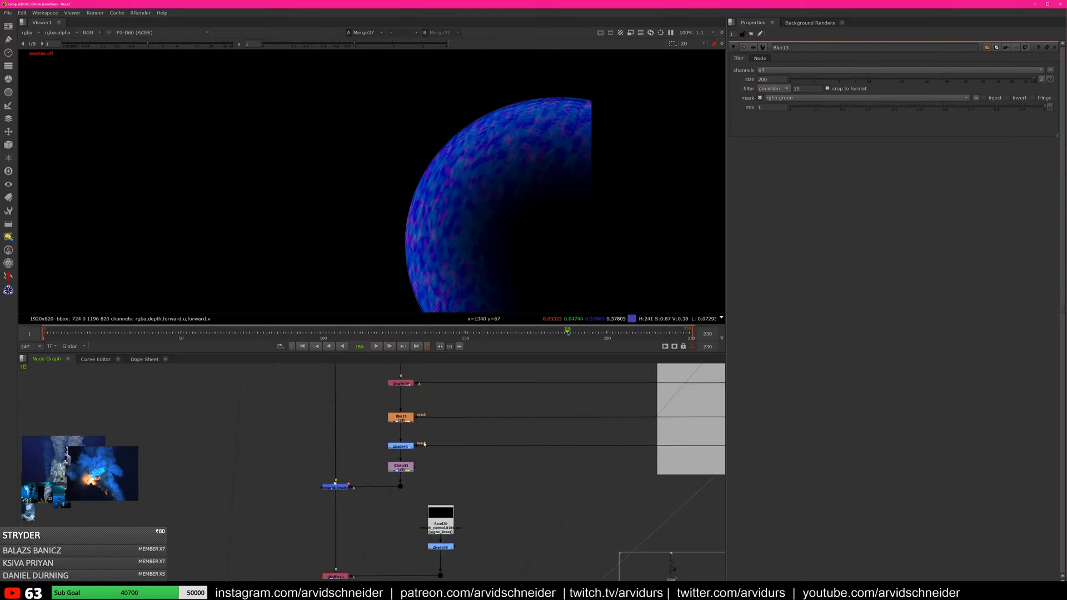
View Grade45's masked grading result around the red creature
click(404, 446)
key(1)
scroll(433, 217, up, 3)
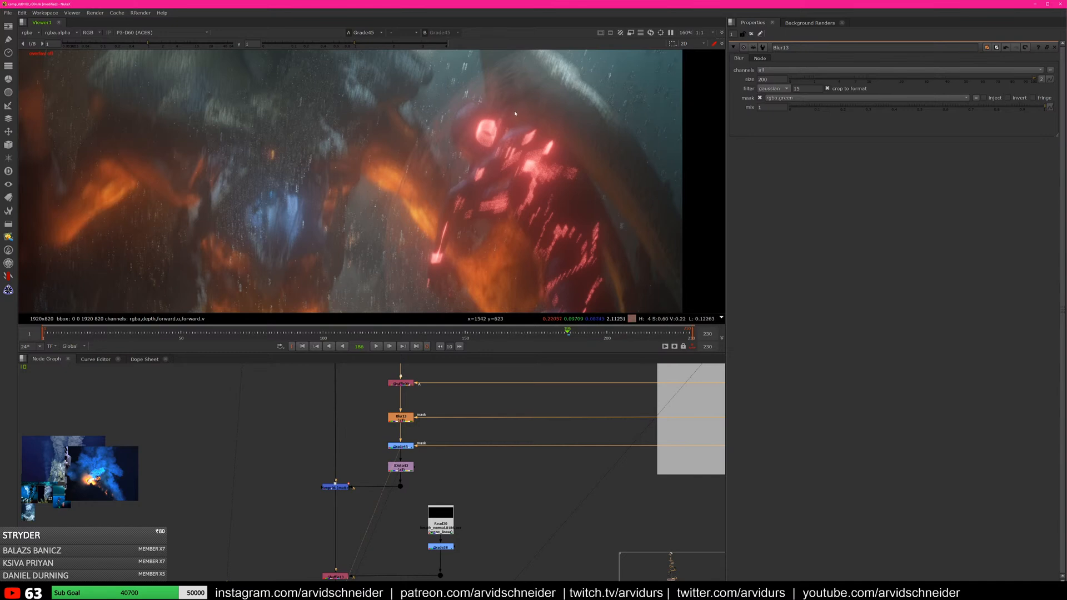
View IDistort3's distorted output and open the node's settings
click(401, 467)
key(1)
scroll(479, 239, down, 3)
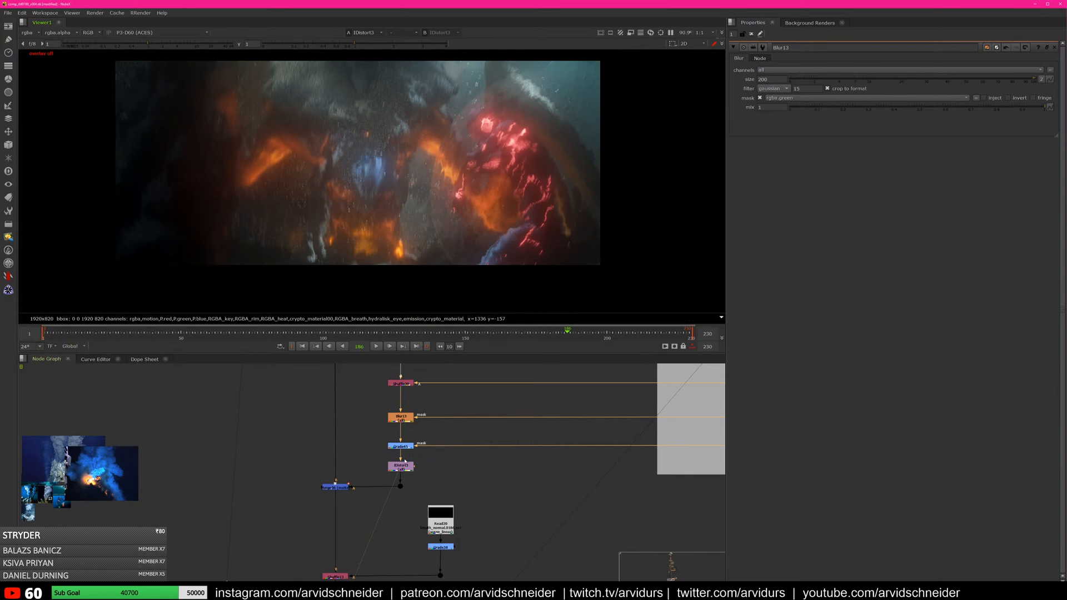
mouse_move(551, 401)
middle_down()
mouse_move(348, 495)
mouse_move(460, 434)
mouse_move(547, 417)
middle_up()
scroll(414, 476, up, 3)
double_click(391, 484)
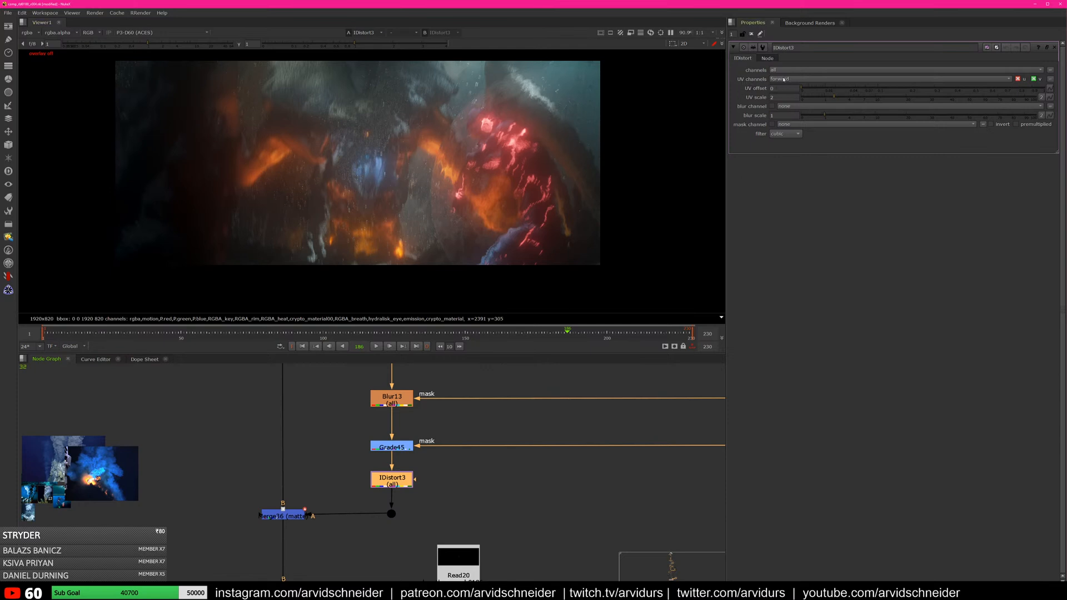
Test IDistort3's UV scale at 13.8 to exaggerate the sphere distortion, and settle it at 2.7
scroll(551, 156, up, 5)
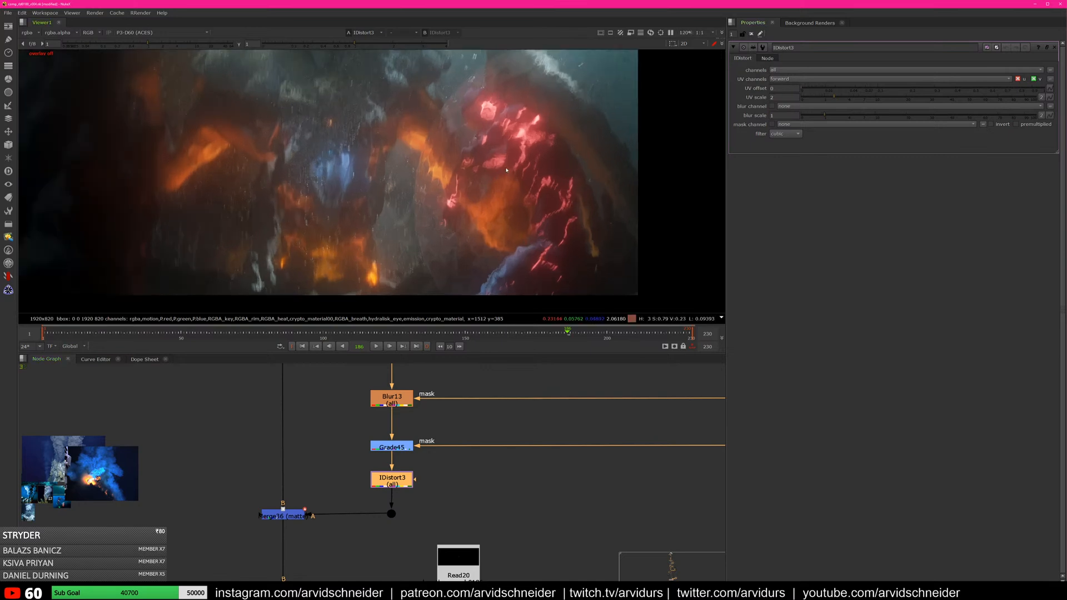
middle_drag(551, 156, 498, 68)
middle_drag(545, 240, 539, 296)
drag(837, 97, 888, 98)
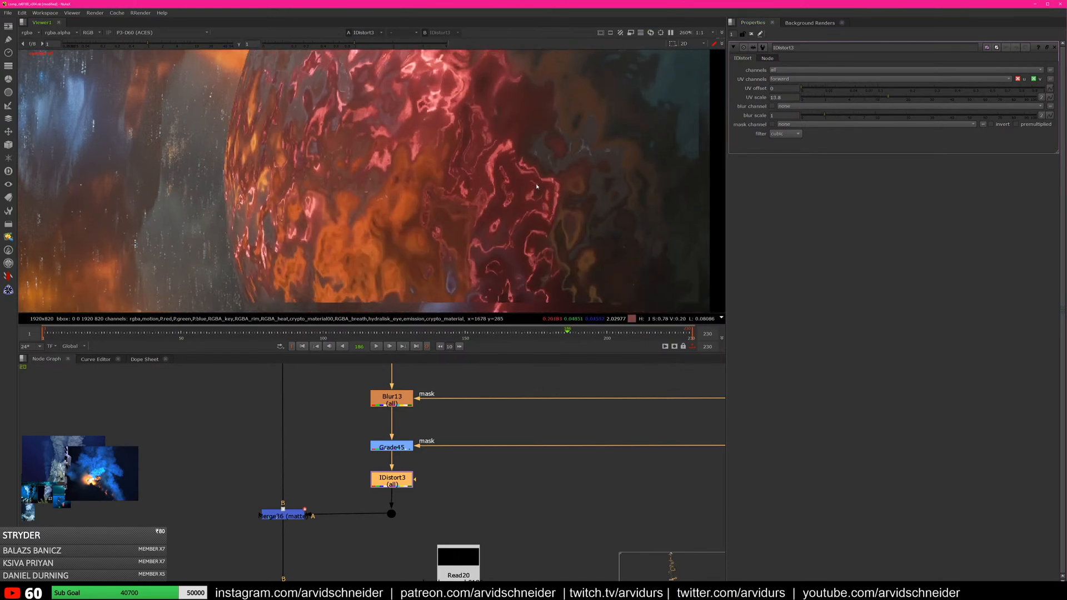
scroll(544, 186, down, 5)
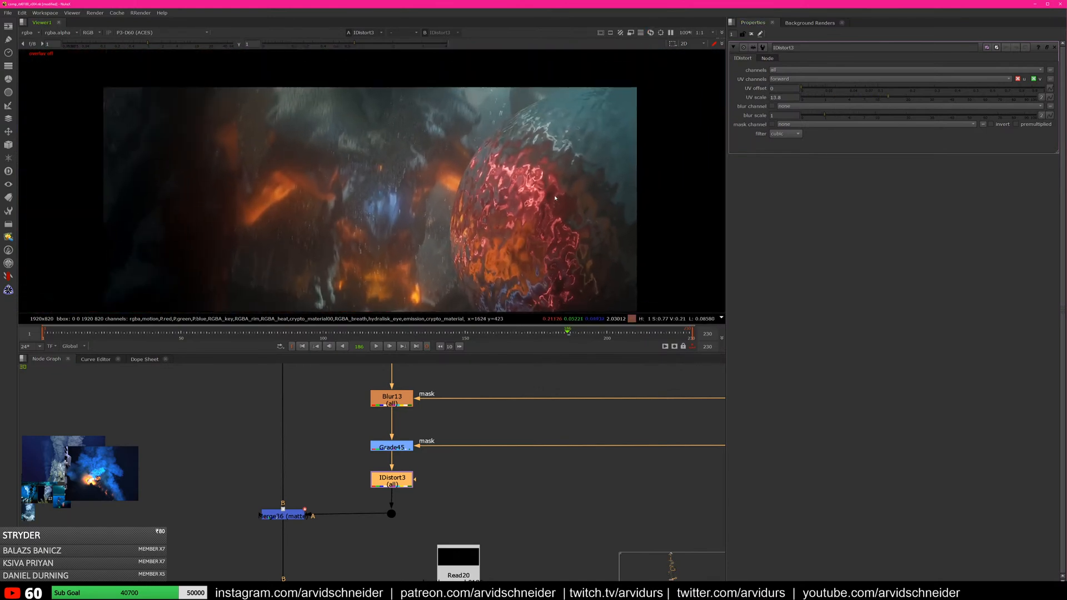
drag(888, 99, 840, 102)
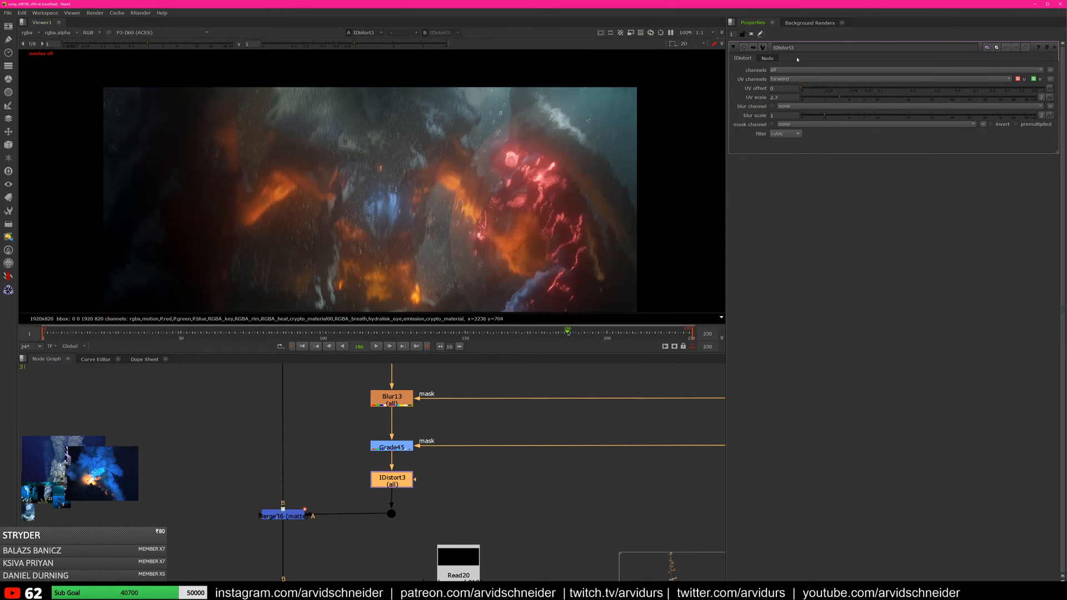
View Merge36's output and open its merge settings
middle_drag(301, 461, 397, 417)
click(283, 516)
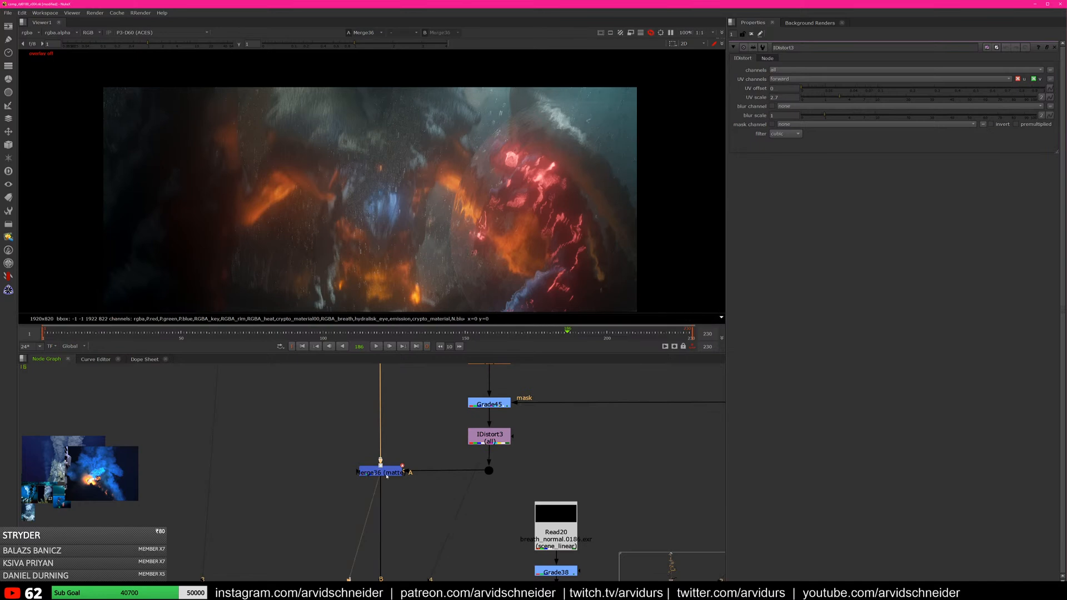
key(1)
double_click(386, 476)
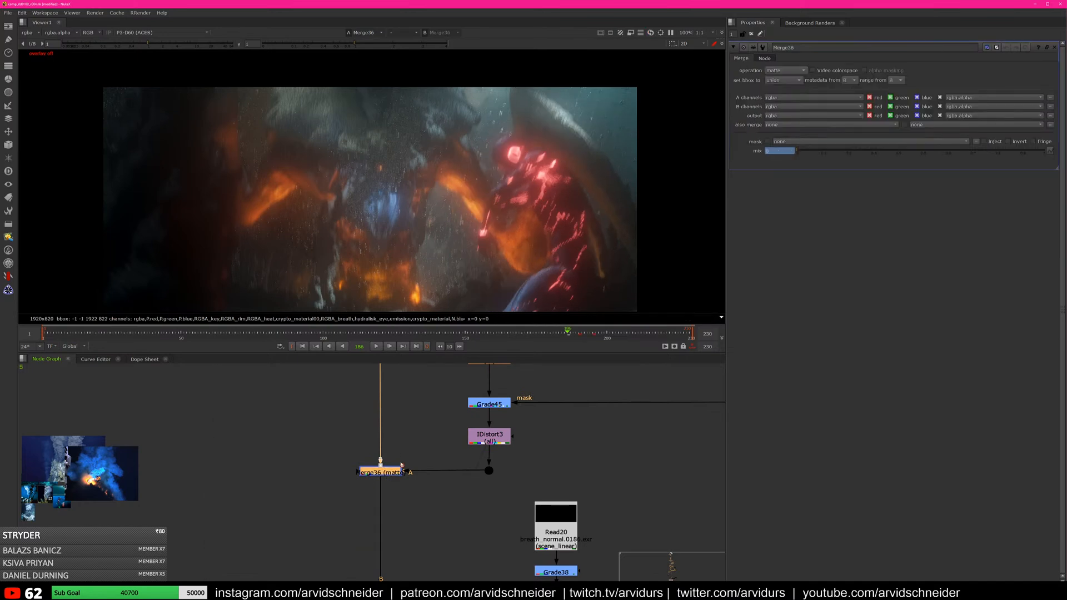
Inspect Merge36's animated mix and its composite at frame 194
click(579, 337)
click(585, 335)
click(590, 337)
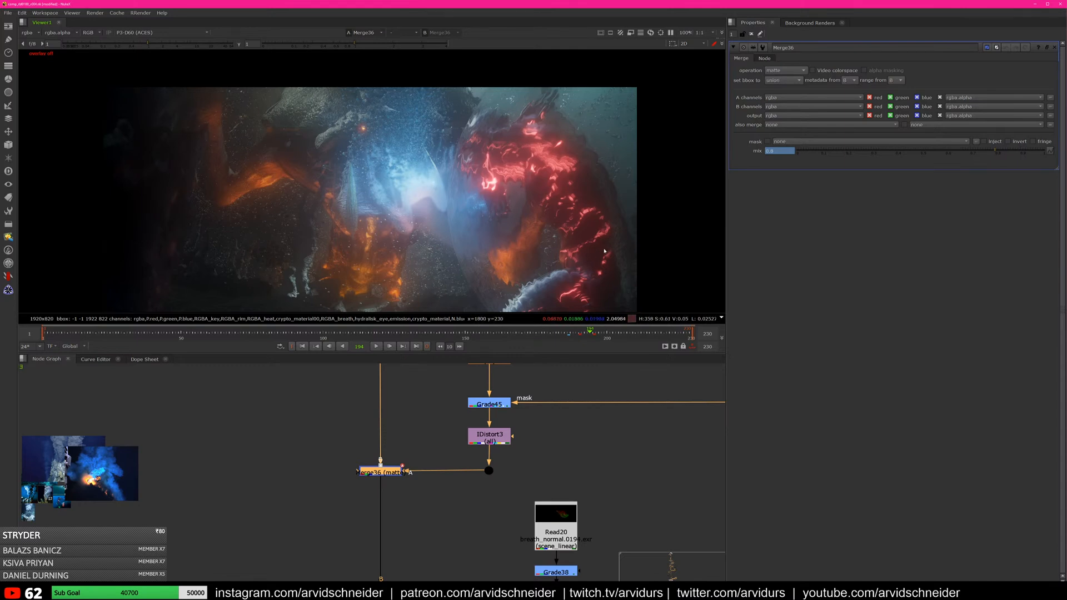
View the breath normal pass from Read20 at frame 194
scroll(542, 489, down, 3)
middle_drag(517, 507, 529, 408)
middle_drag(486, 443, 506, 417)
drag(578, 394, 578, 402)
key(1)
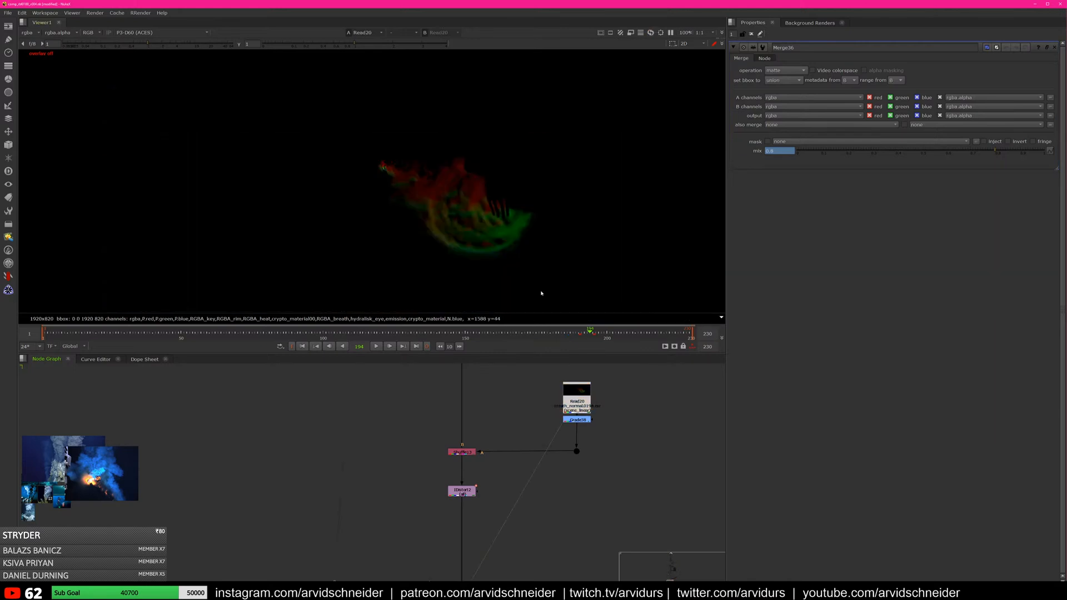
Scrub Read20's breath normal pass up to frame 197 to examine how it develops
scroll(430, 212, up, 5)
scroll(494, 204, down, 3)
text(1)
key(Return)
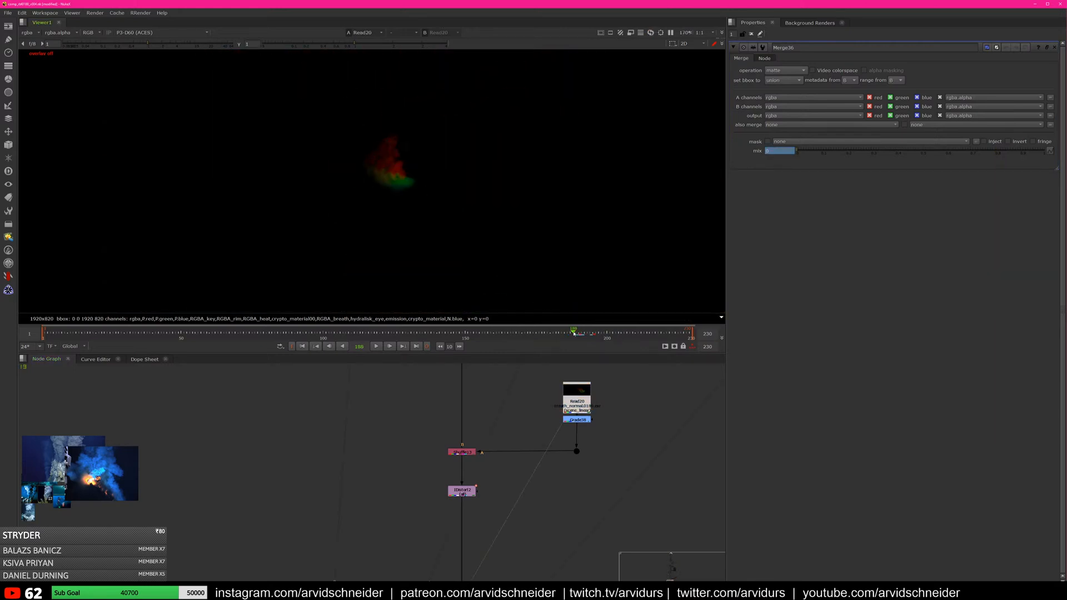
click(595, 333)
drag(597, 336, 599, 335)
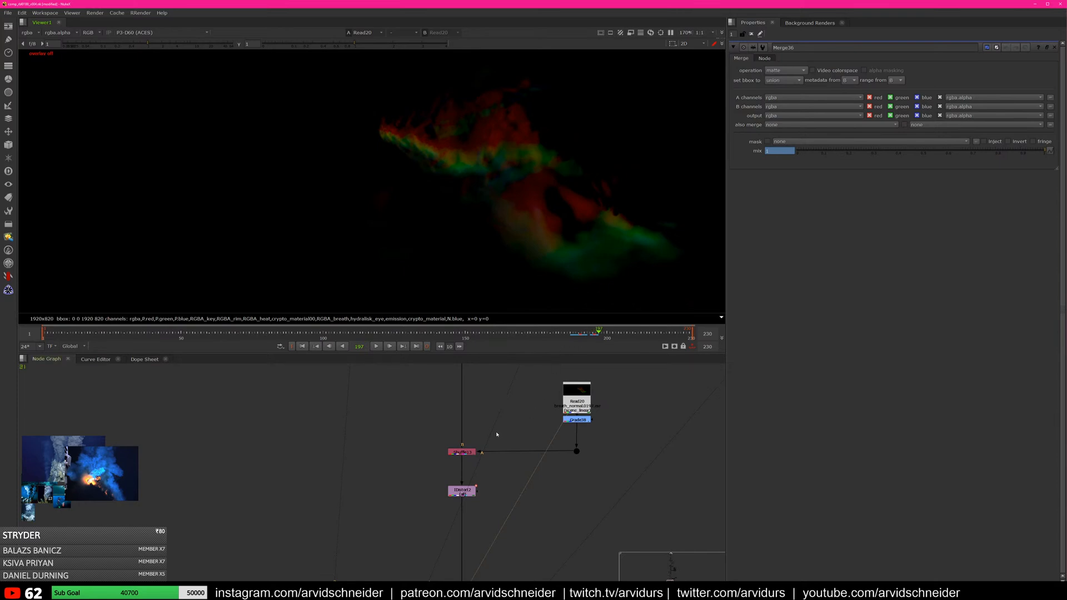
View Shuffle13 and examine how it routes the breath normals' red and green channels into the forward layer
scroll(500, 446, down, 5)
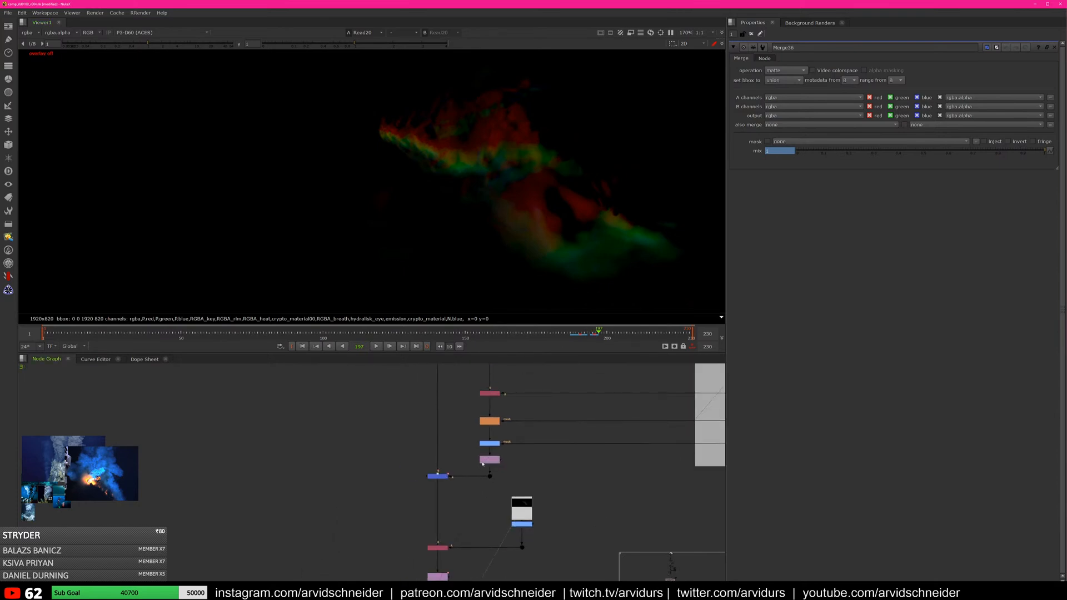
scroll(517, 442, up, 5)
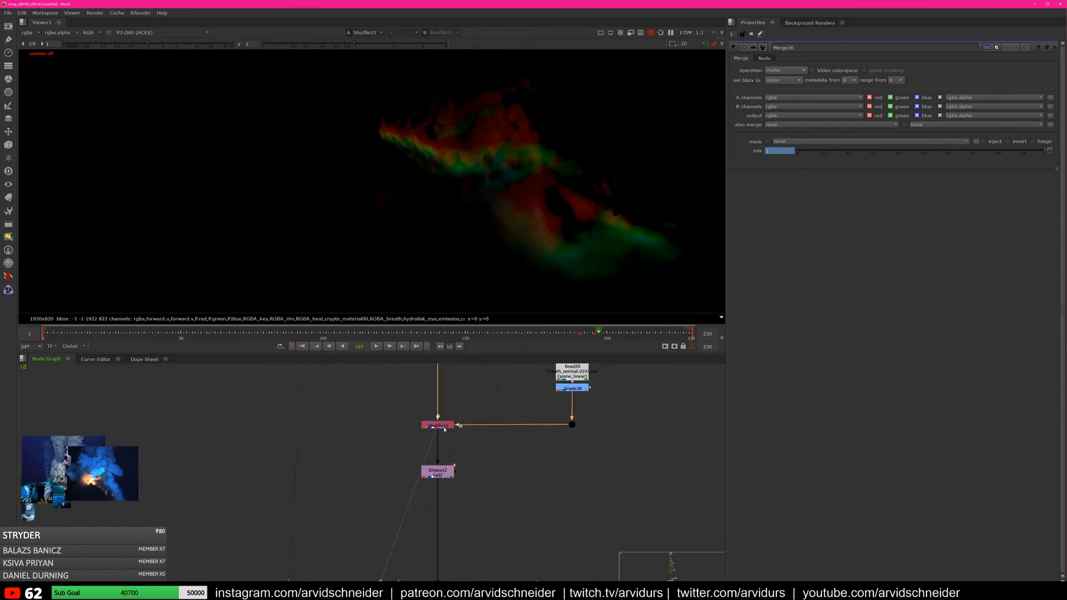
double_click(446, 427)
key(1)
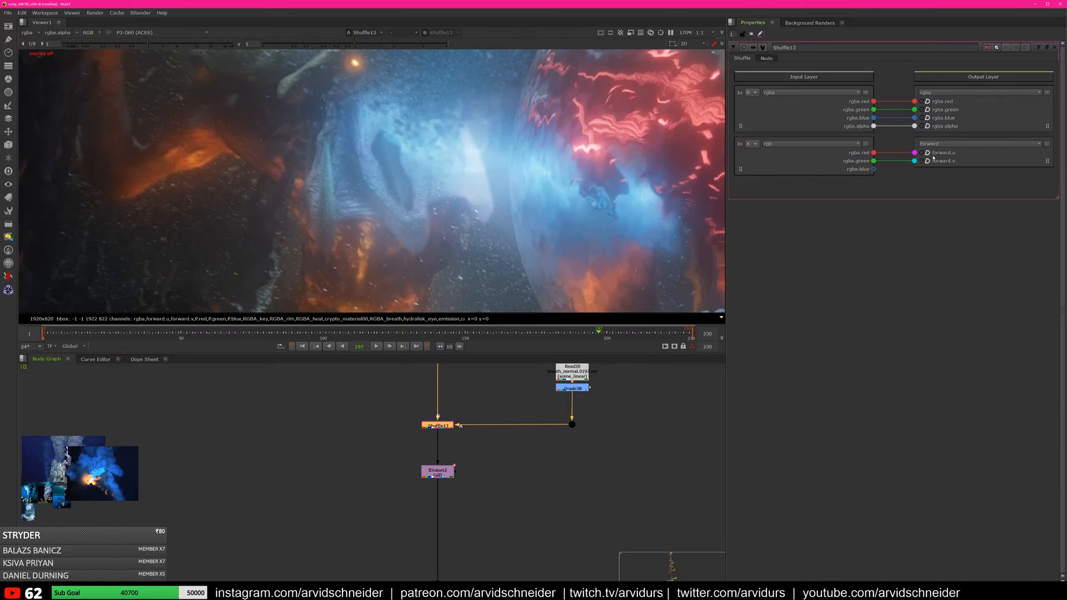
View IDistort2's breath distortion at frame 197 and open the node's settings
click(437, 472)
key(1)
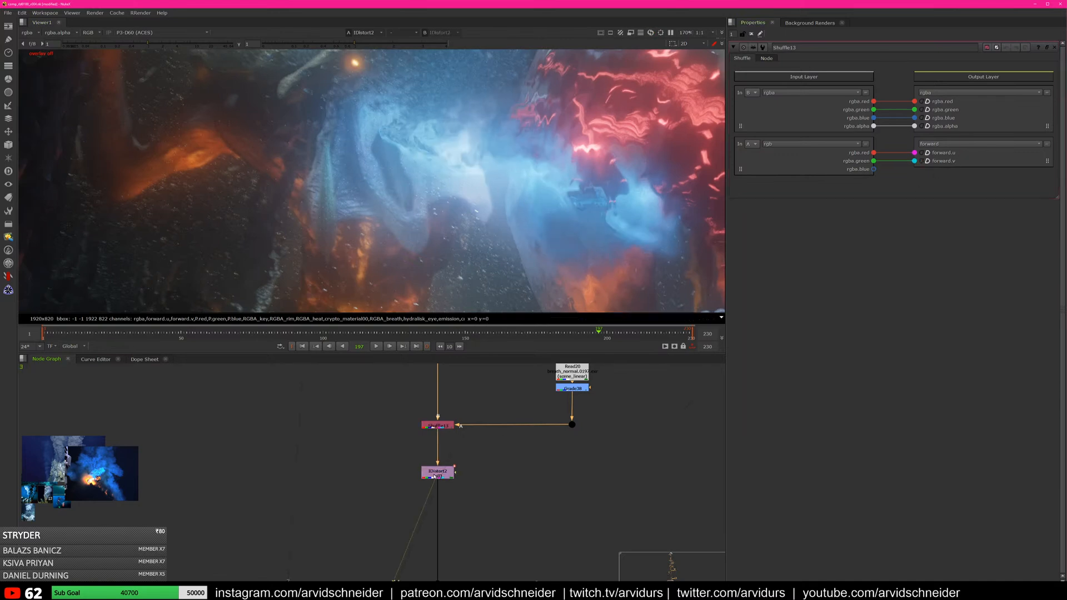
double_click(437, 474)
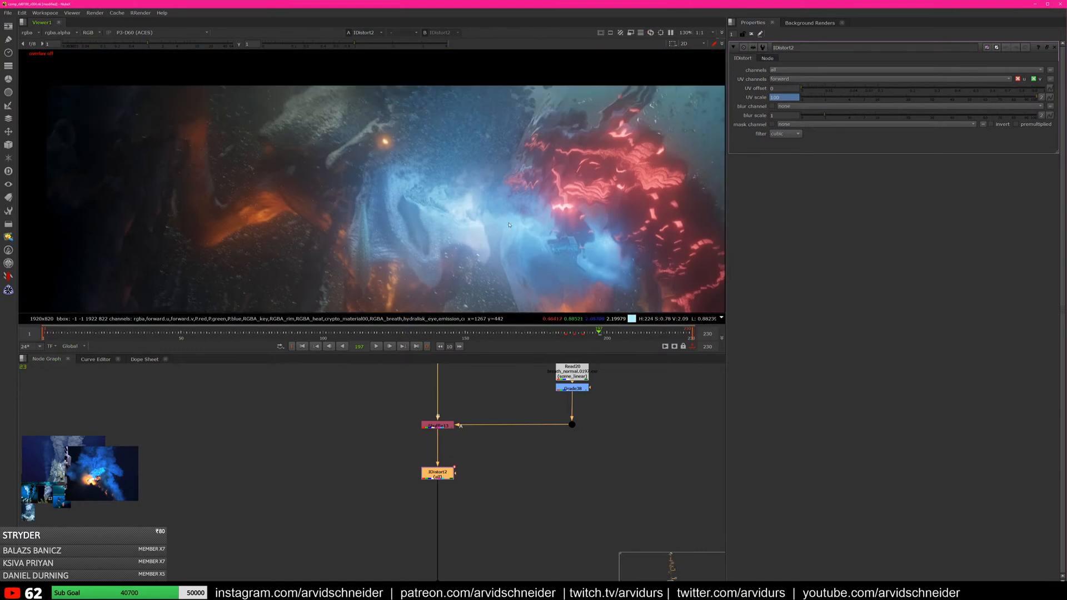
View the undistorted image at Shuffle13 and inspect the blue breath at frame 201
click(438, 426)
key(1)
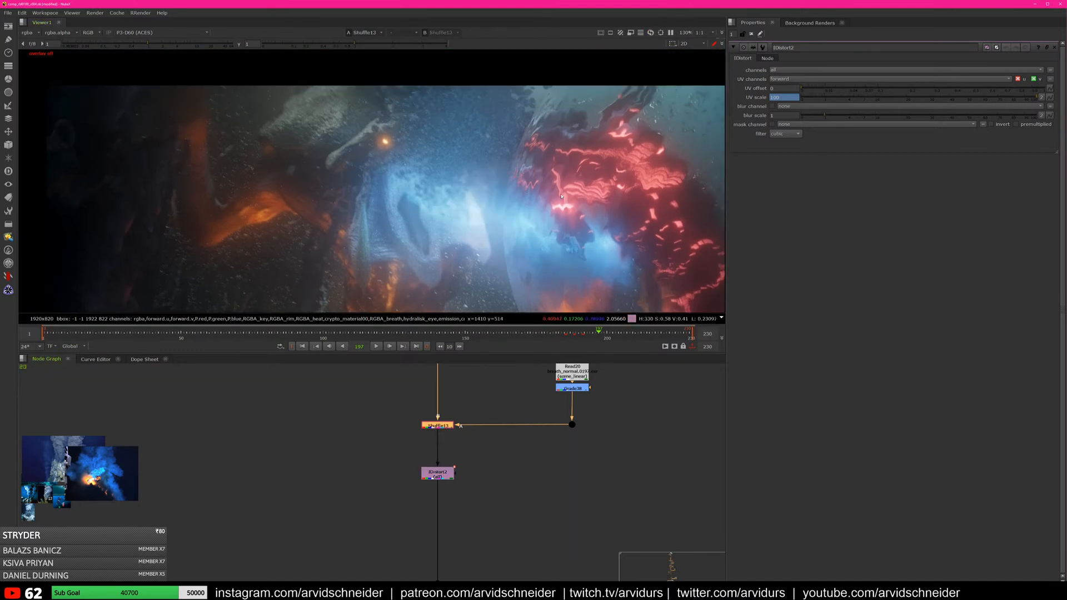
drag(580, 334, 609, 338)
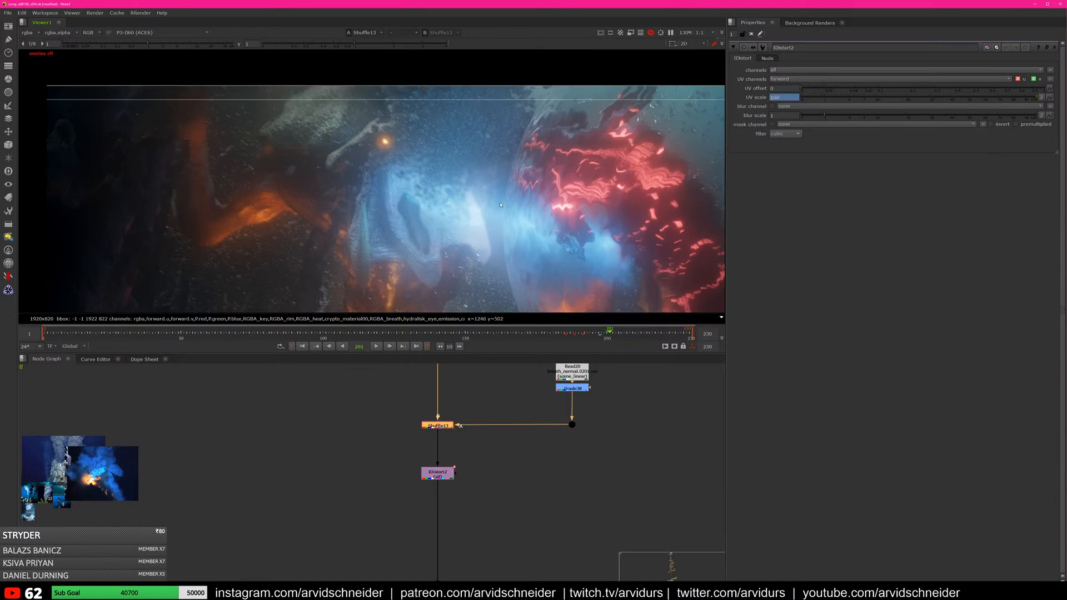
scroll(477, 208, down, 5)
scroll(477, 208, up, 5)
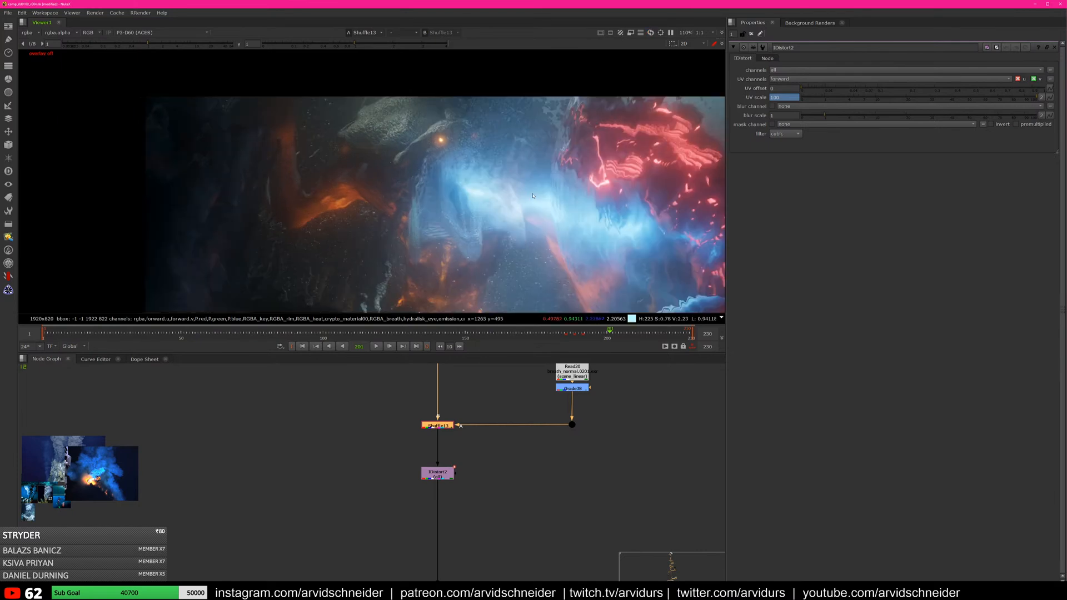
middle_drag(528, 184, 478, 179)
View IDistort2's output at frame 201 to compare the breath distortion with Shuffle13
click(435, 477)
key(1)
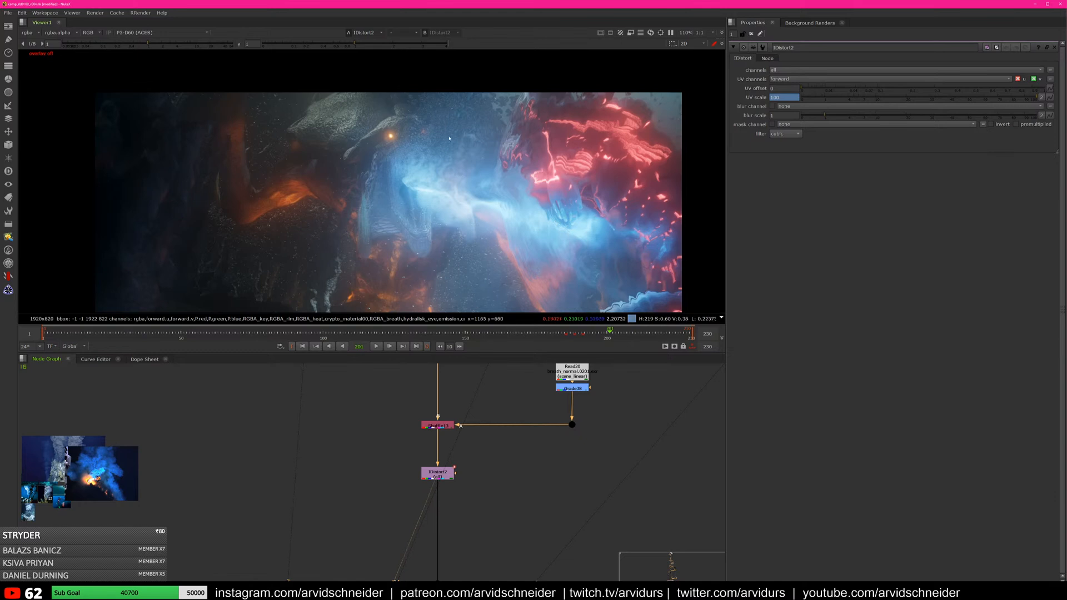
click(438, 473)
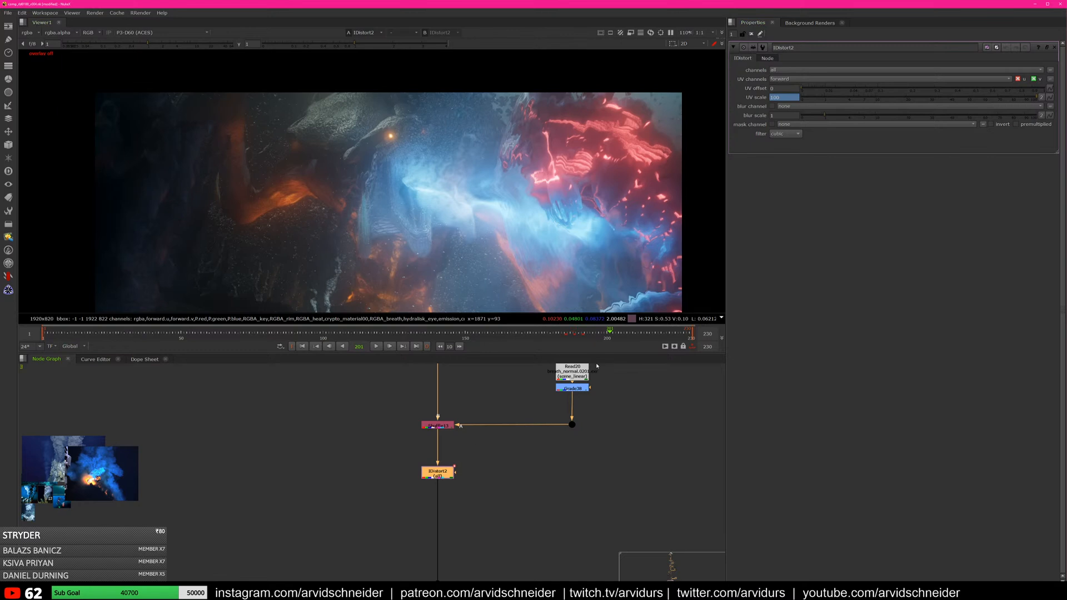
Inspect IDistort2's breath distortion at frames 197 and 206
click(572, 336)
drag(571, 337, 599, 336)
text(100)
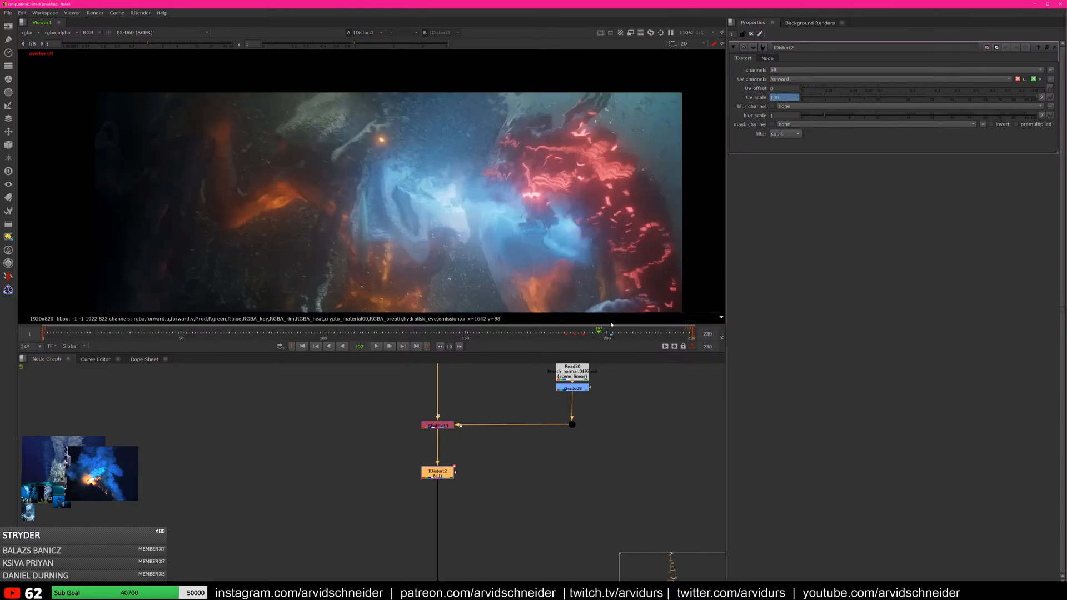
click(624, 335)
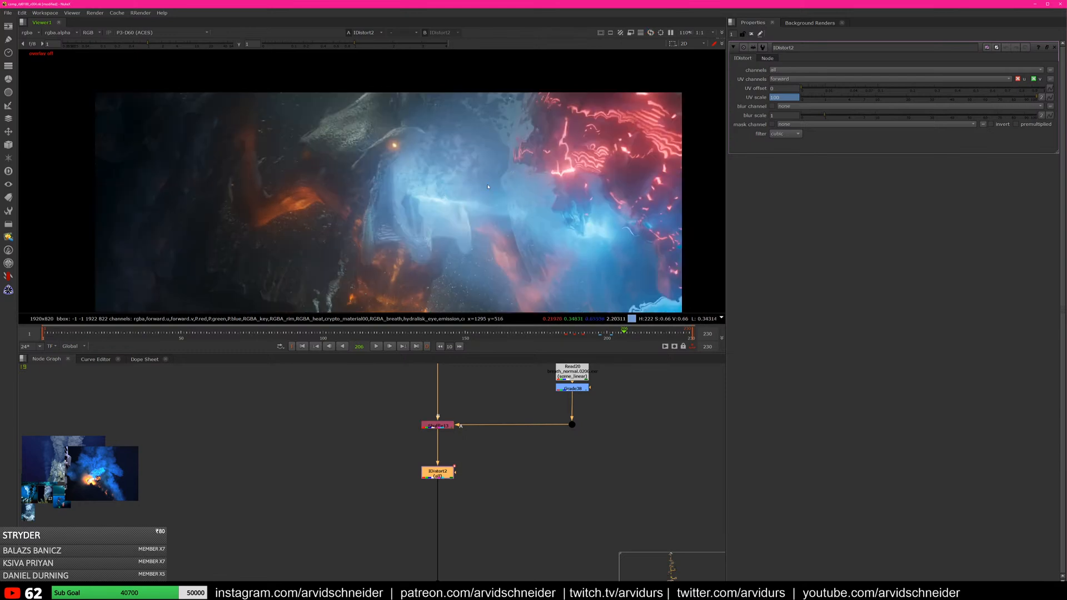
scroll(429, 234, up, 2)
scroll(556, 223, down, 4)
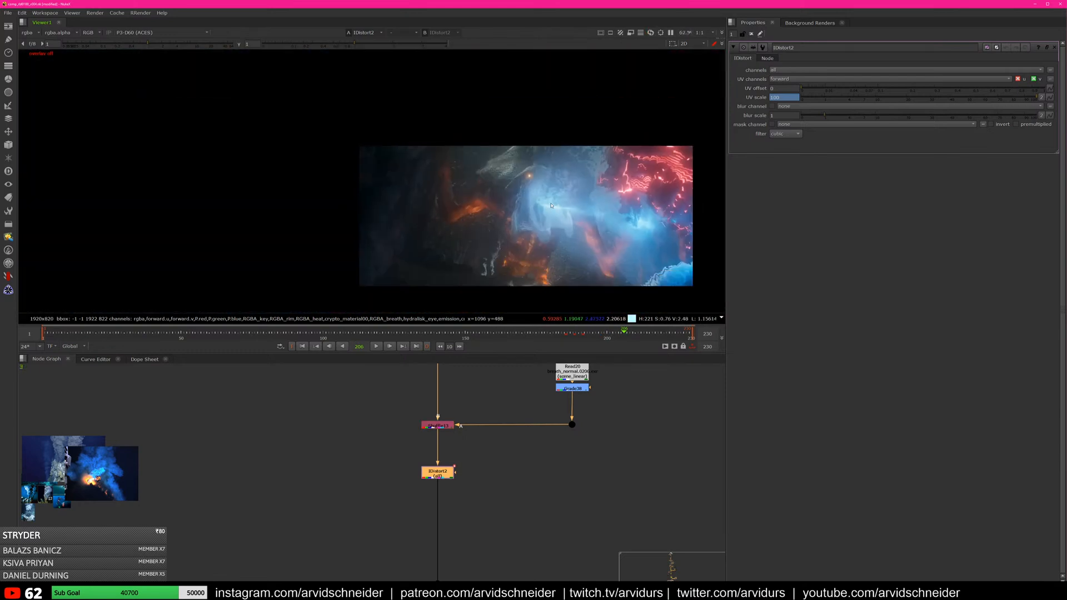
View the Remove1 node's output below the breath distortion and open its settings
scroll(505, 418, down, 5)
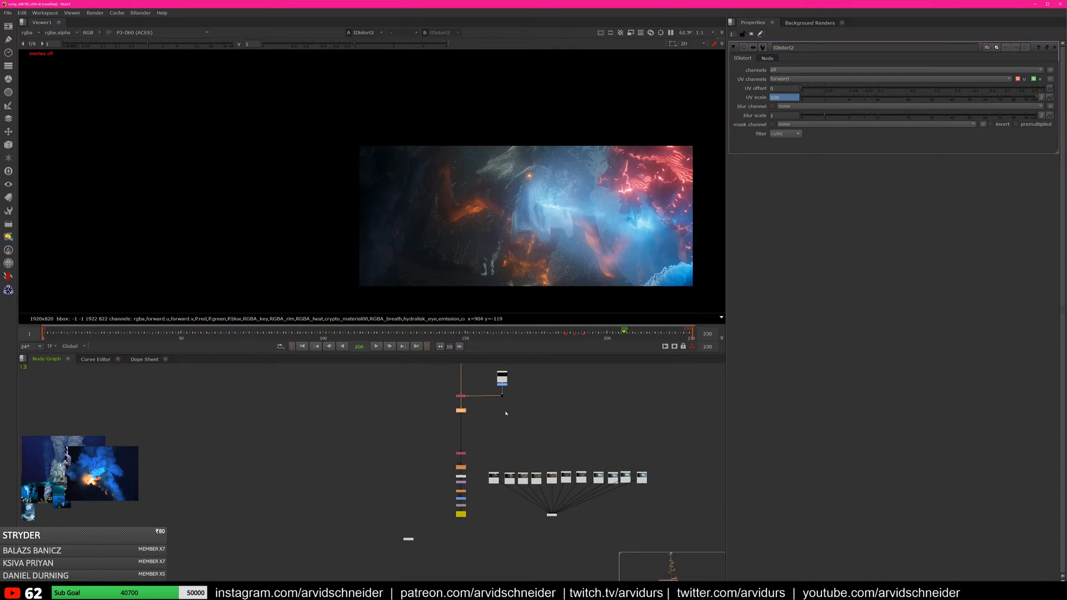
middle_drag(503, 390, 482, 398)
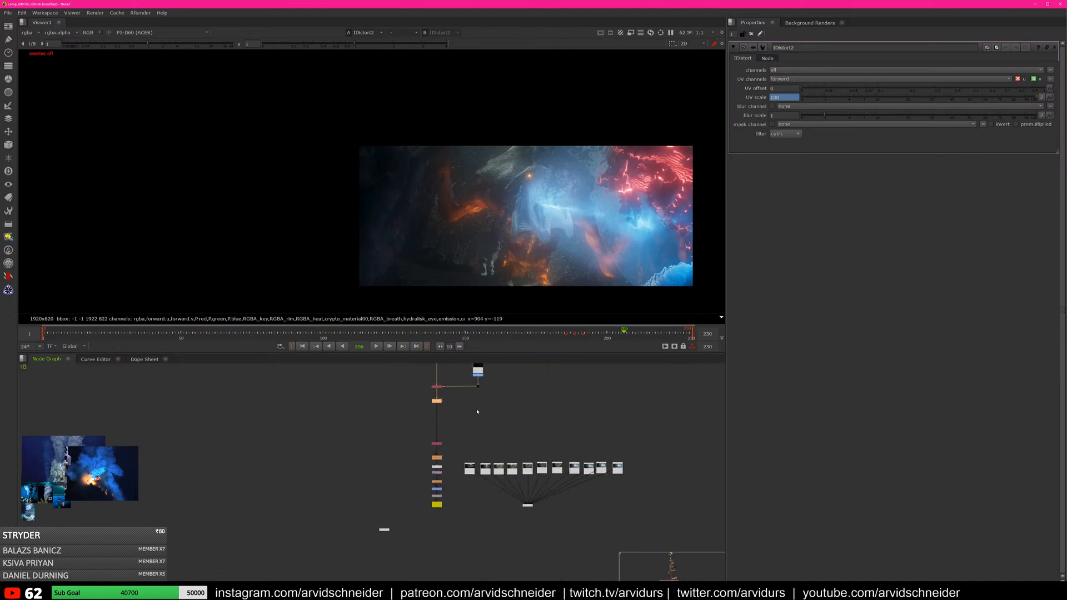
scroll(491, 445, up, 5)
scroll(422, 441, up, 3)
click(432, 433)
key(1)
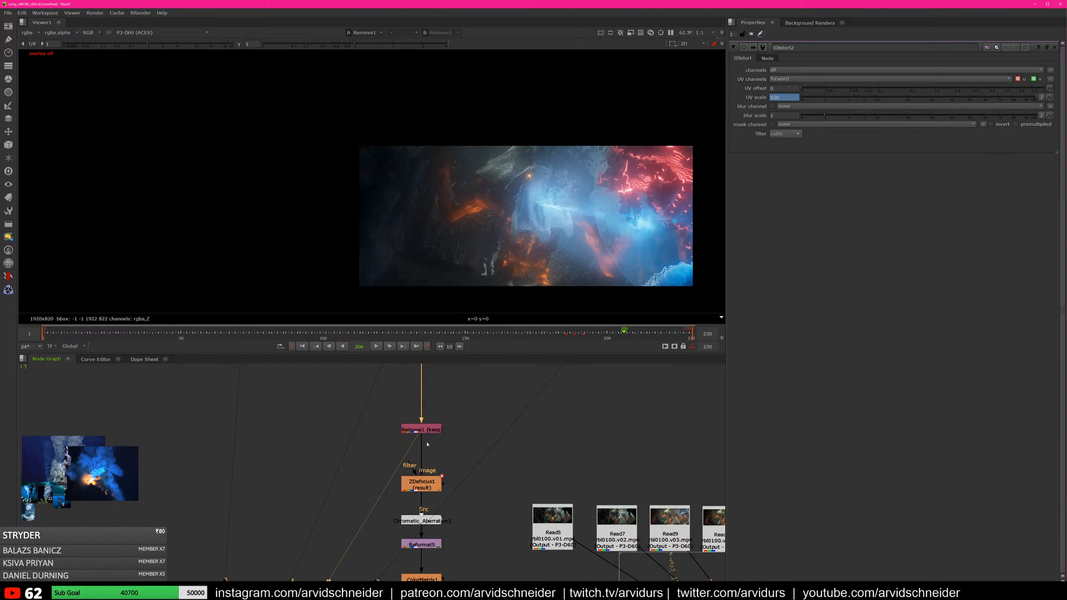
scroll(587, 259, up, 4)
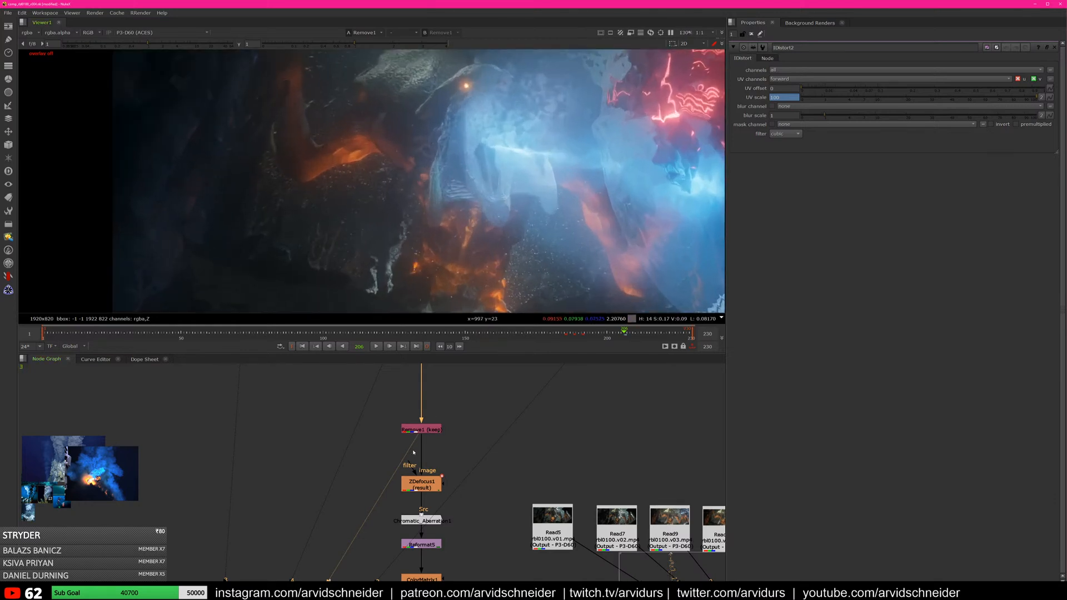
double_click(431, 430)
View ZDefocus1's output at frame 206 and open the node's settings
click(431, 487)
key(1)
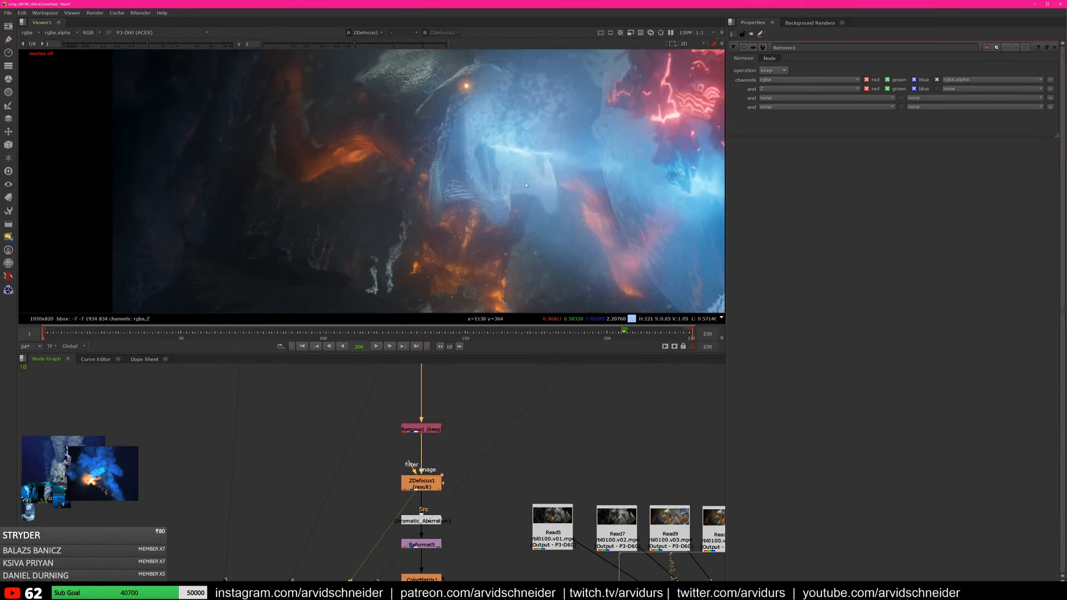
scroll(529, 179, down, 3)
middle_drag(529, 179, 482, 199)
double_click(429, 483)
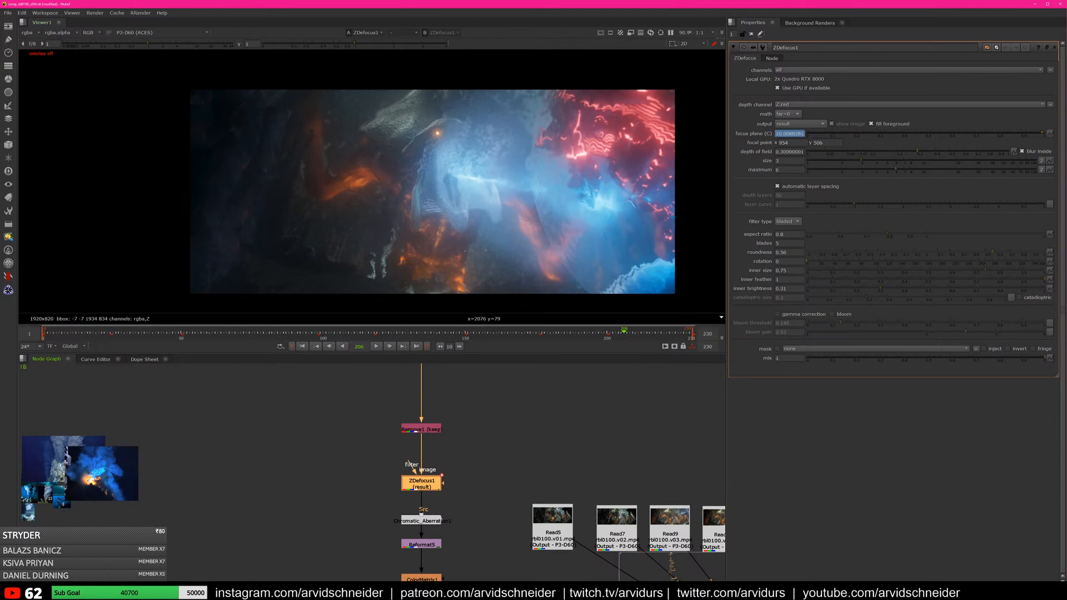
Switch to the video player, play the rendered shot through to frame 206, and return to the Nuke comp
drag(1066, 217, 508, 139)
drag(581, 345, 973, 479)
alt+drag(766, 390, 741, 387)
drag(877, 464, 867, 470)
alt+right_drag(405, 239, 292, 212)
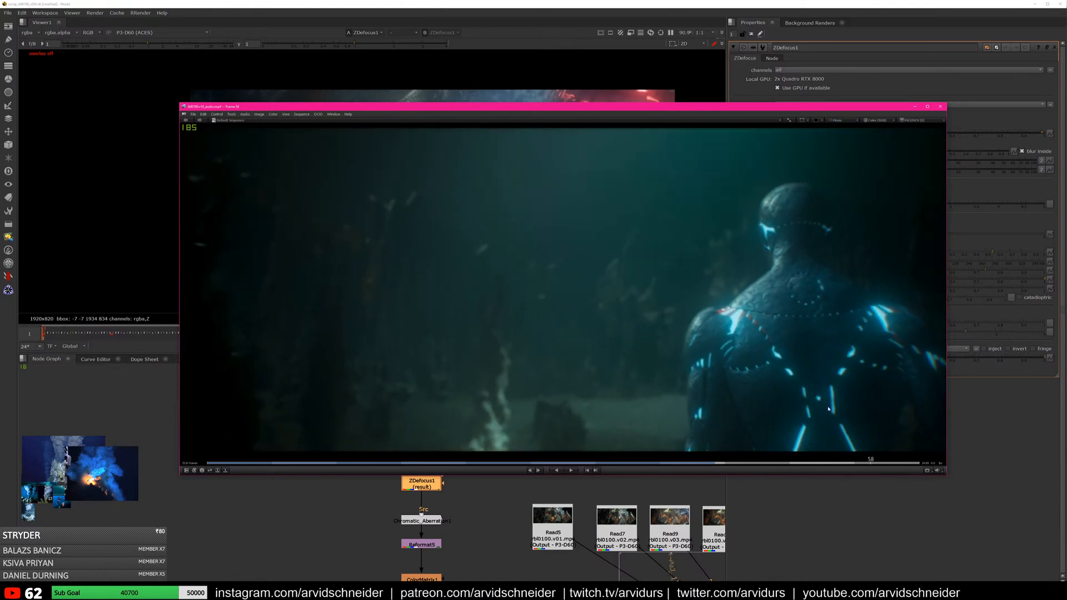
key(Left)
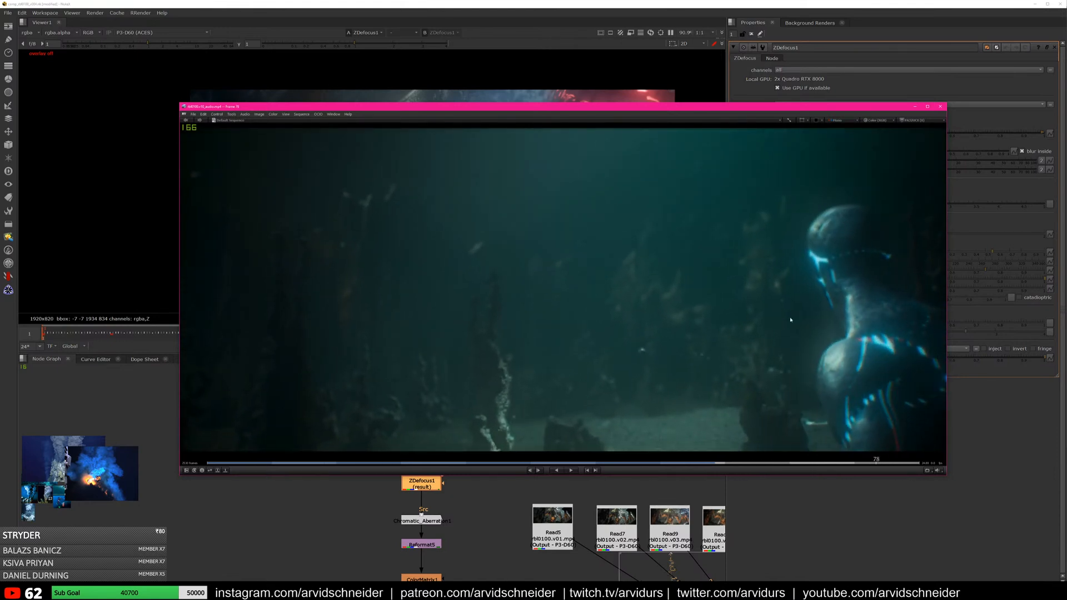
key(space)
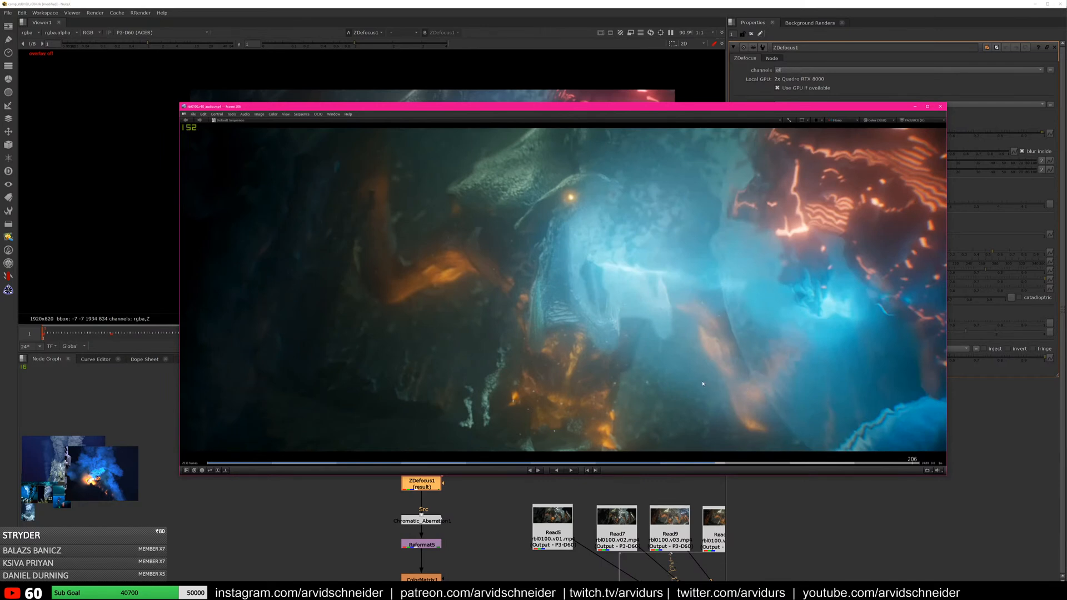
key(alt+Tab)
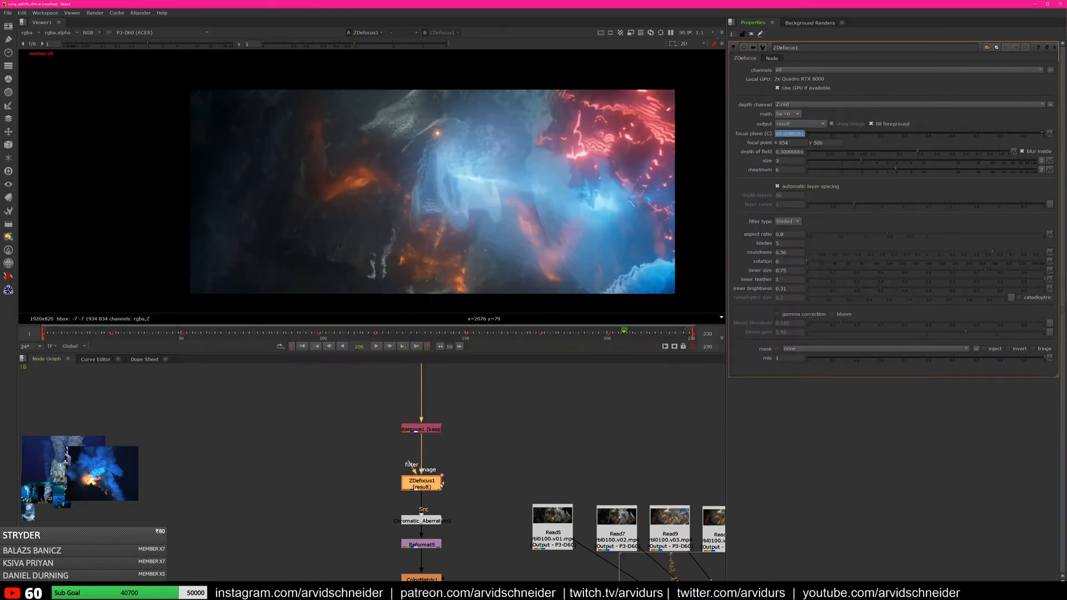
View the Chromatic Aberration node's output and go to frame 191
middle_drag(437, 490, 488, 437)
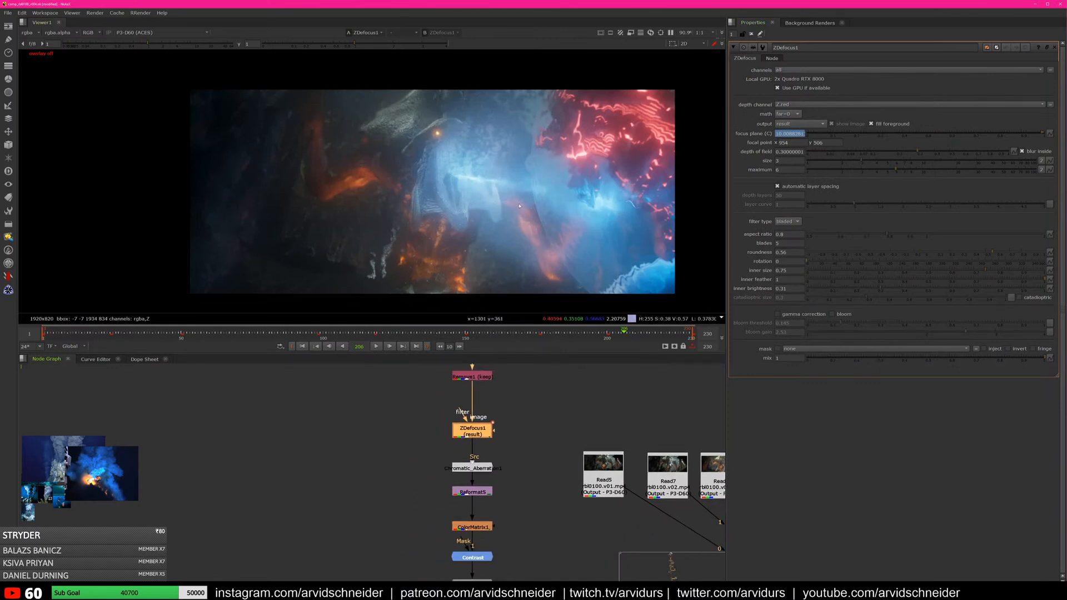
scroll(521, 230, up, 3)
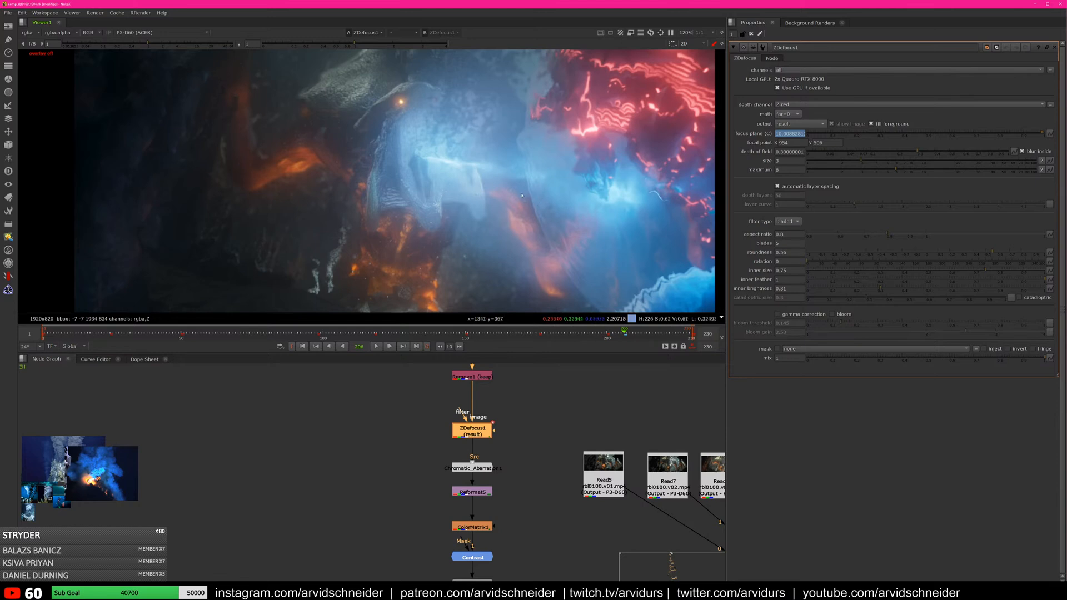
click(472, 468)
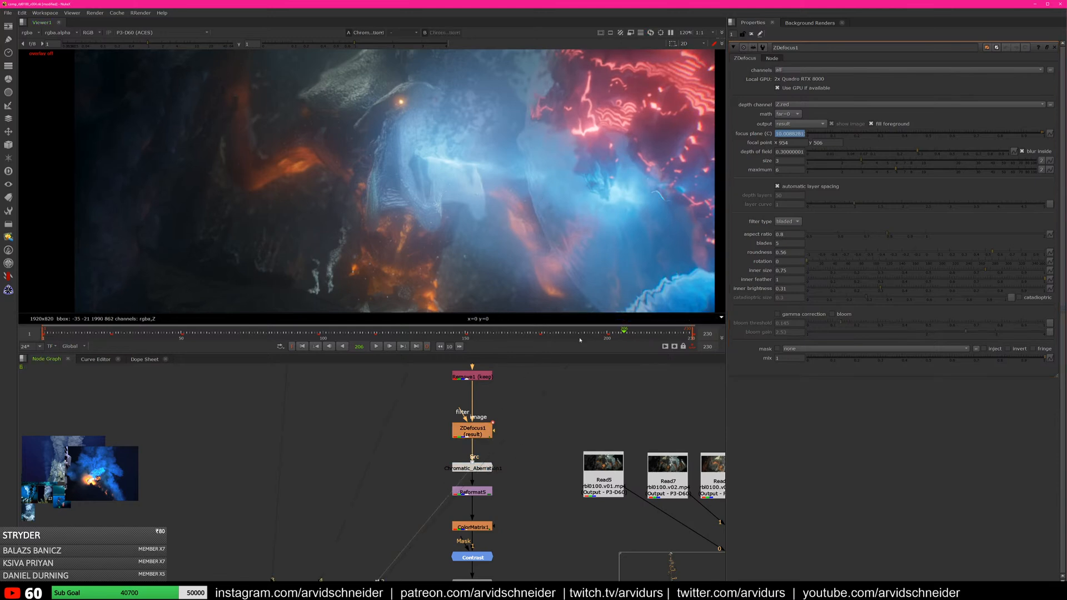
key(1)
click(581, 333)
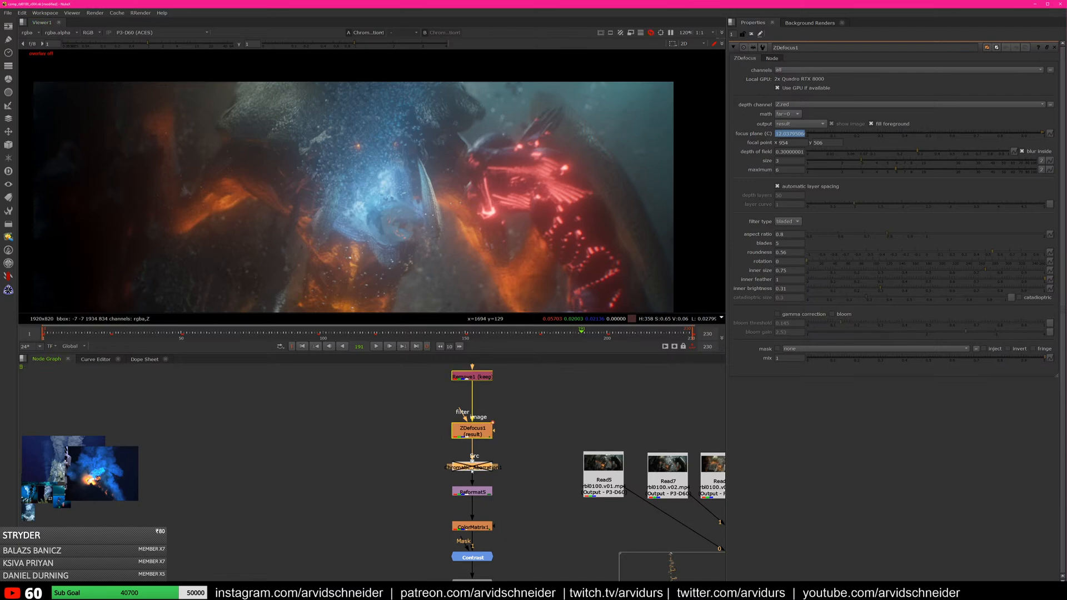
Inspect the colour fringing on the out-of-focus particles near the red creature's claws at frame 191
scroll(672, 157, up, 5)
middle_drag(600, 123, 619, 237)
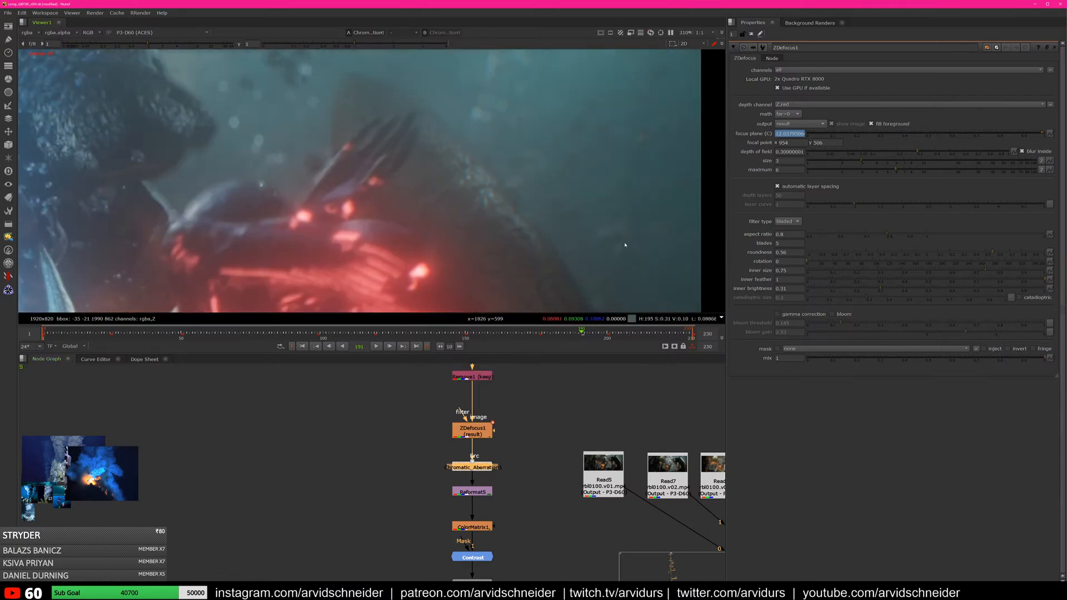
scroll(648, 156, up, 2)
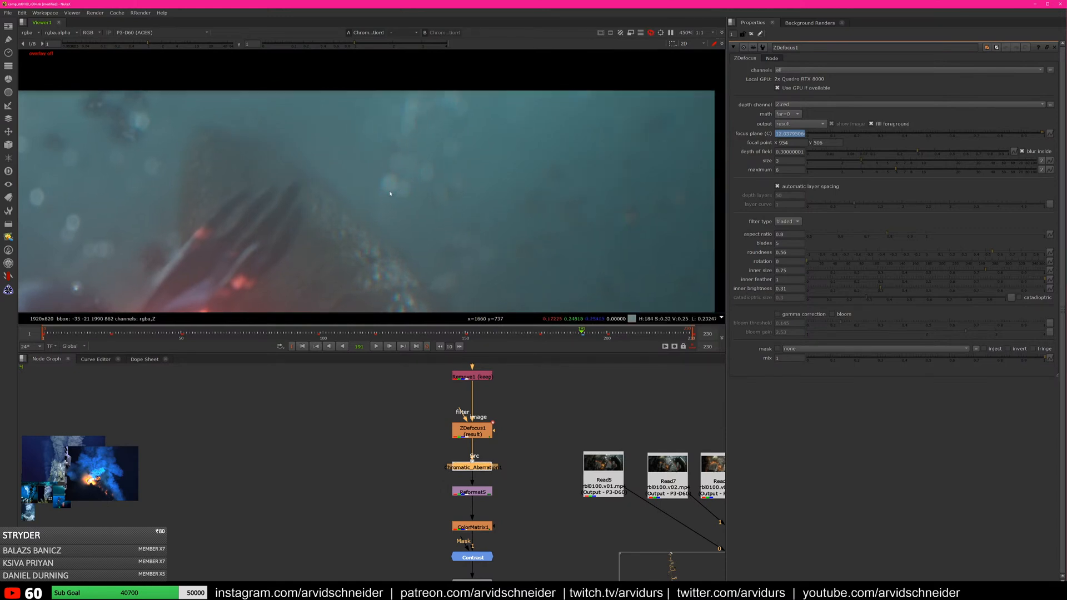
scroll(390, 194, up, 2)
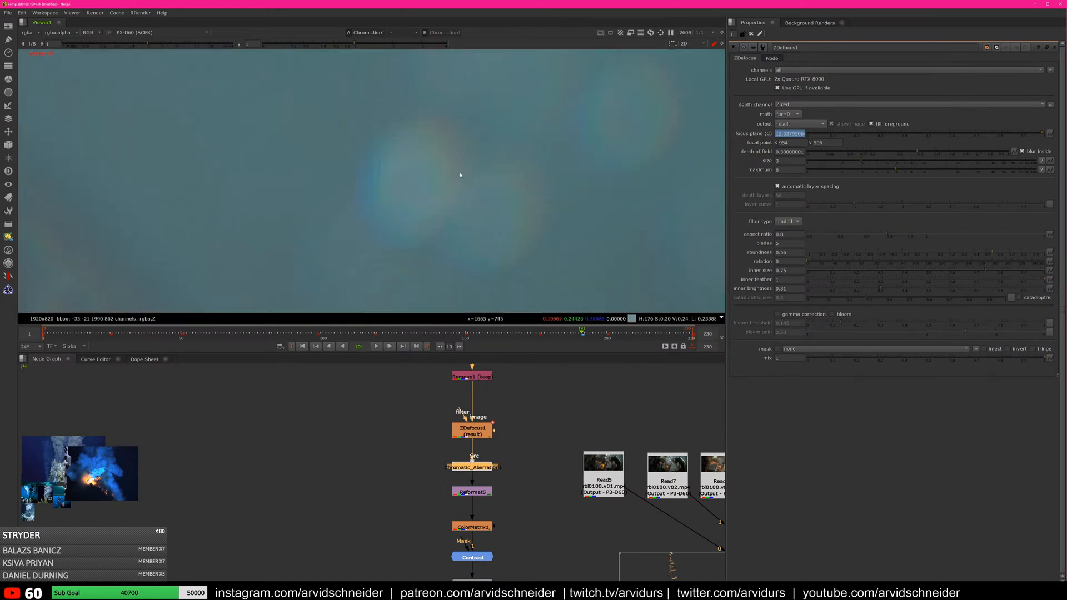
scroll(500, 200, down, 3)
scroll(525, 201, down, 2)
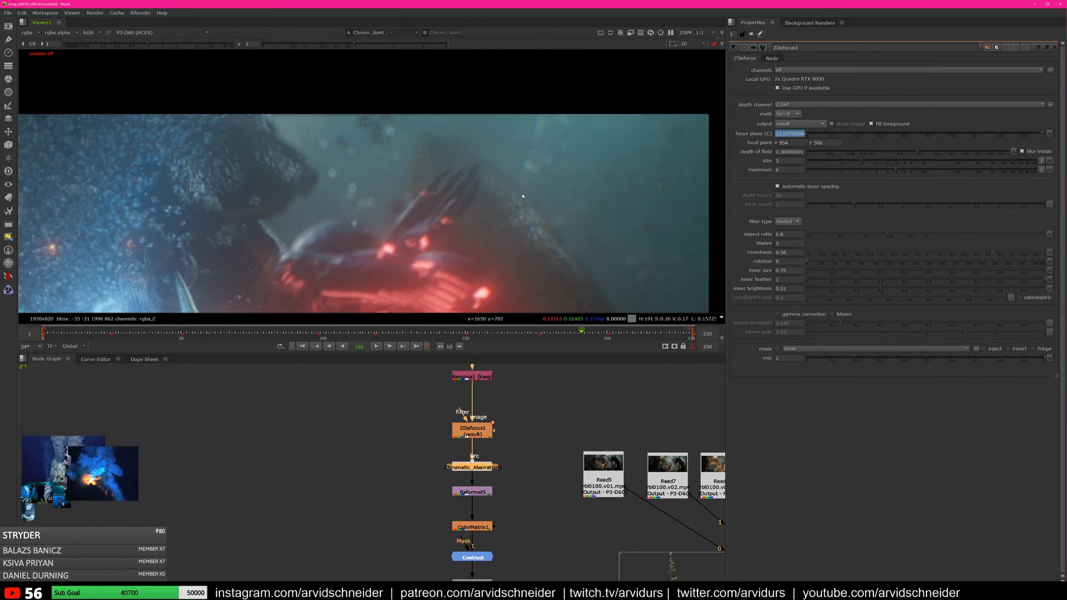
scroll(525, 195, down, 3)
View ZDefocus1's output at frame 191 and examine the particle bokeh without chromatic aberration
click(477, 434)
key(1)
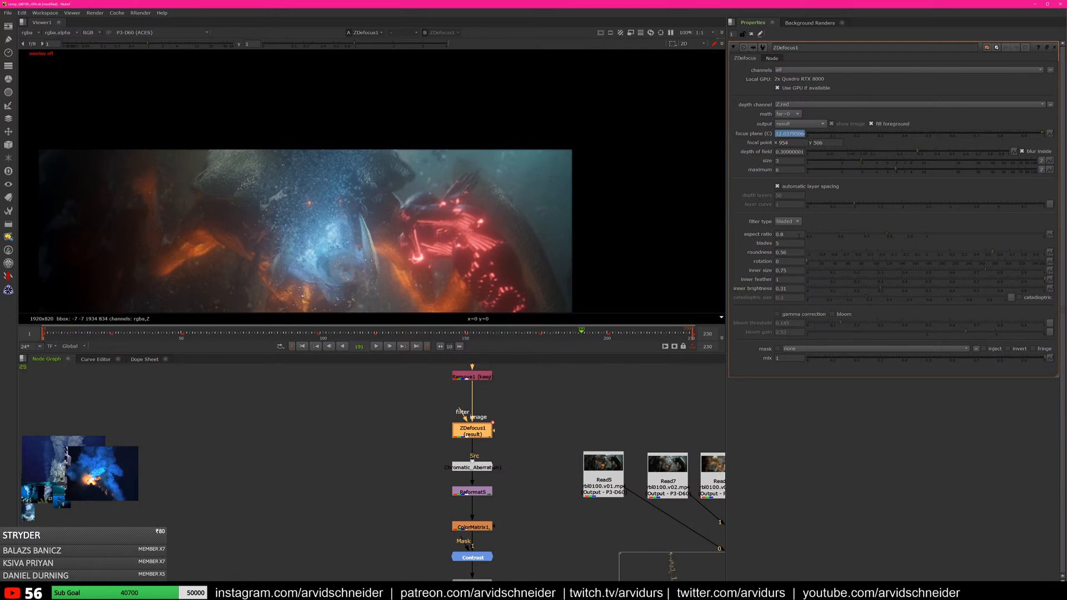
scroll(370, 148, up, 8)
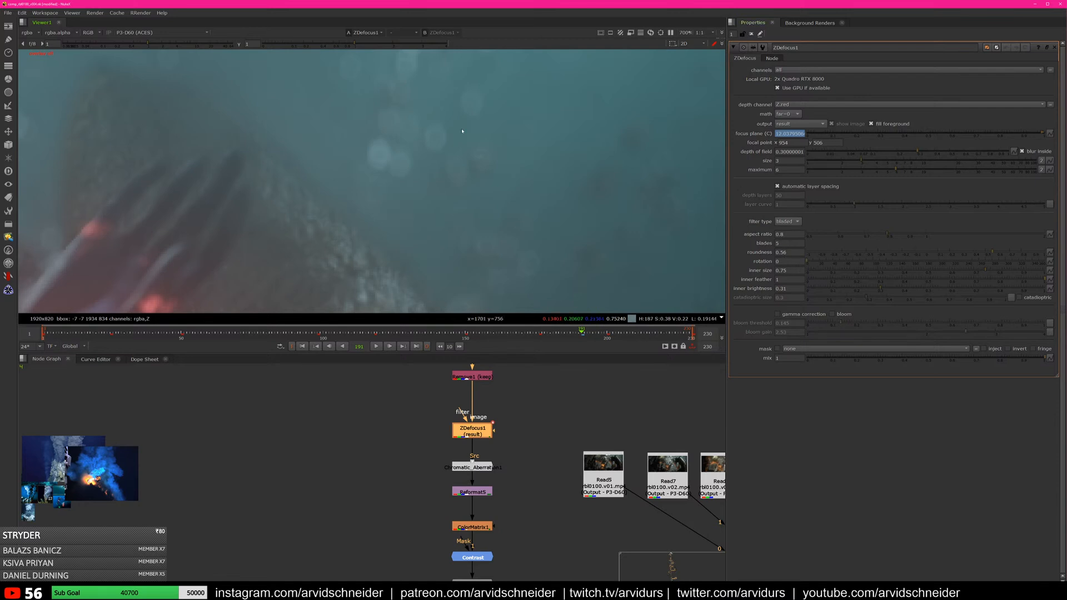
scroll(554, 158, down, 6)
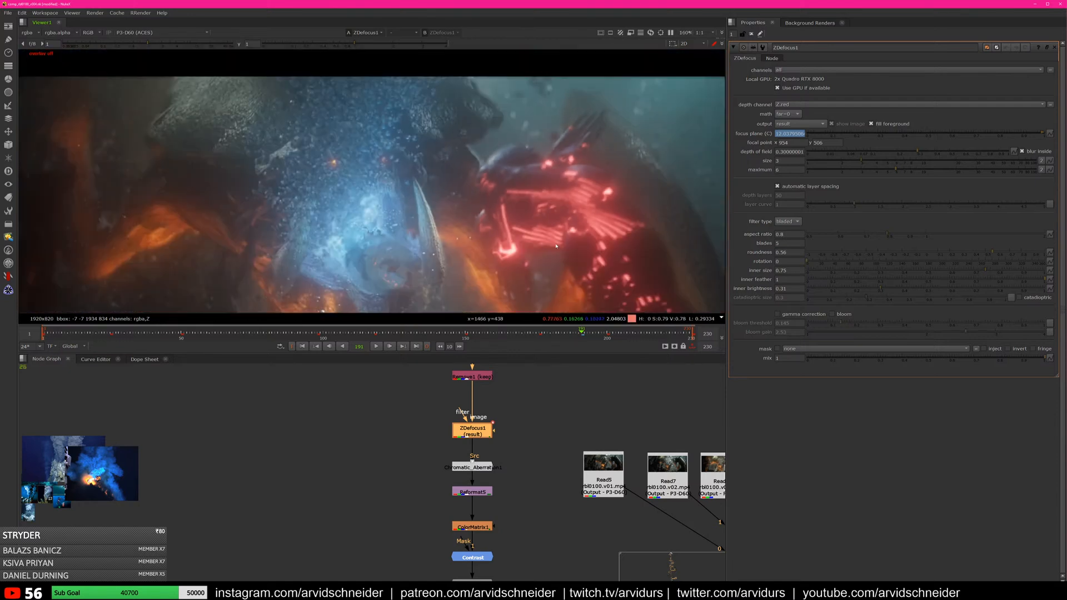
View the Chromatic Aberration output, switch to ColorMatrix1's output, and inspect the graded creatures
middle_drag(482, 472, 503, 430)
click(502, 430)
key(1)
click(494, 485)
key(1)
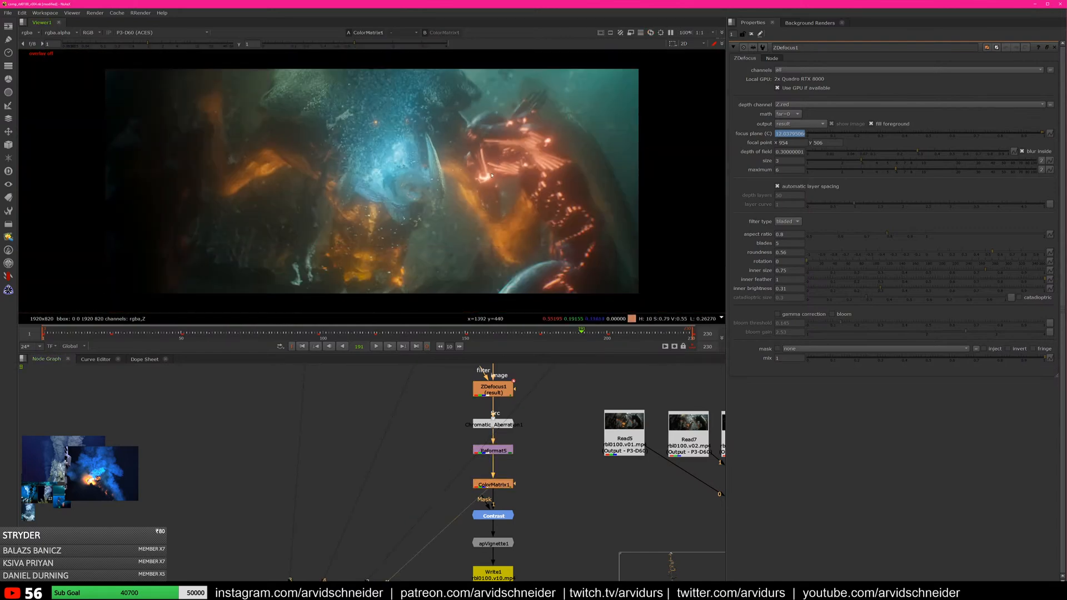
scroll(444, 181, up, 4)
middle_drag(419, 186, 554, 197)
scroll(472, 175, down, 4)
scroll(500, 179, up, 1)
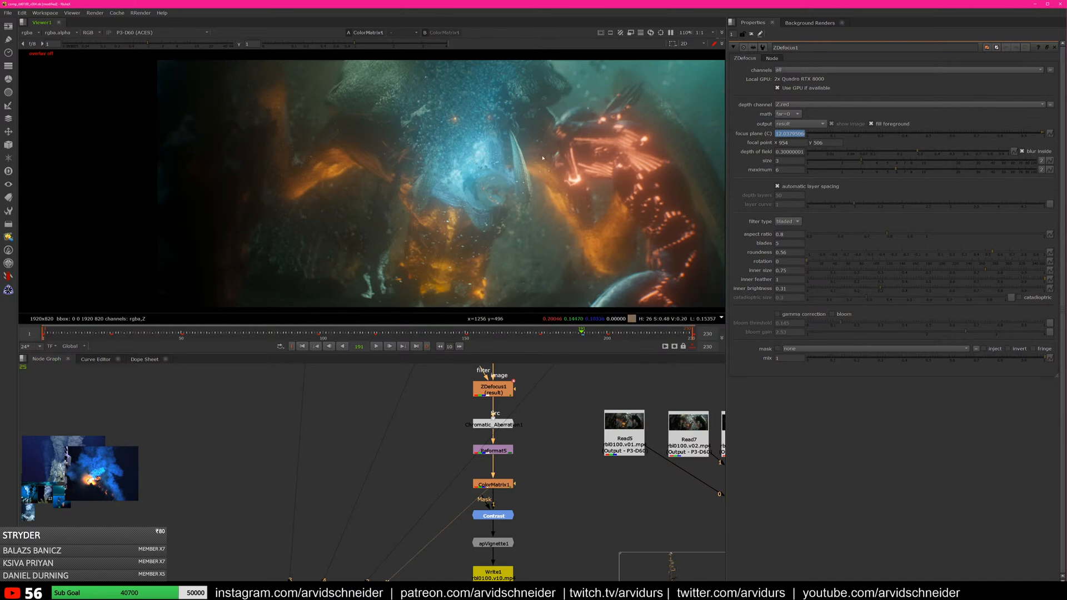
Compare Reformat5's output with ColorMatrix1's and open the colour matrix settings
click(503, 452)
key(1)
click(502, 484)
key(1)
double_click(502, 483)
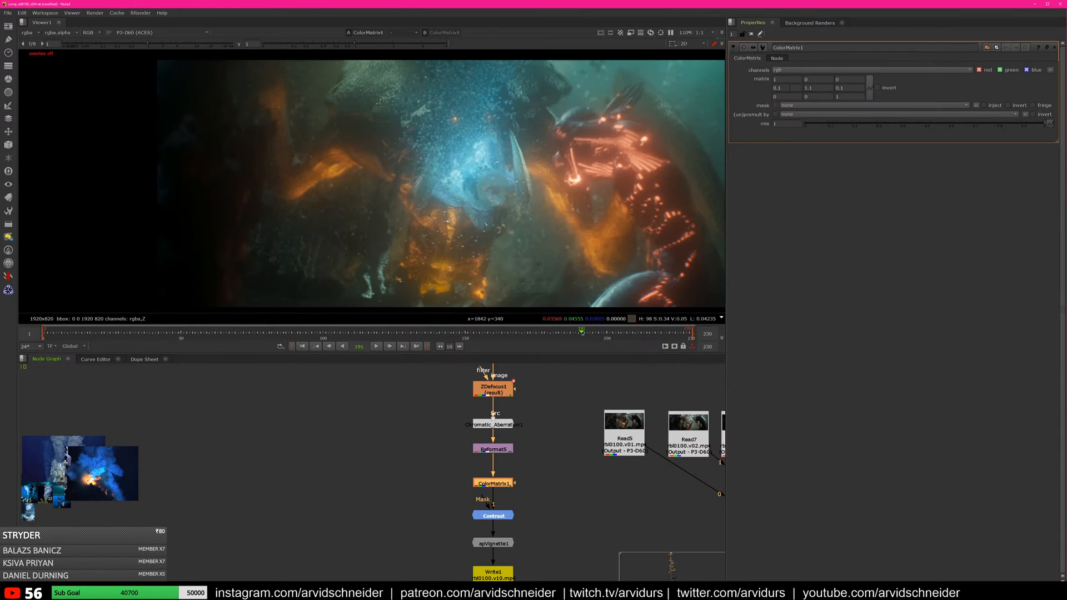
Try 0 as the first value in the second row of ColorMatrix1's matrix, and set it back to 0.1
double_click(786, 88)
text(0)
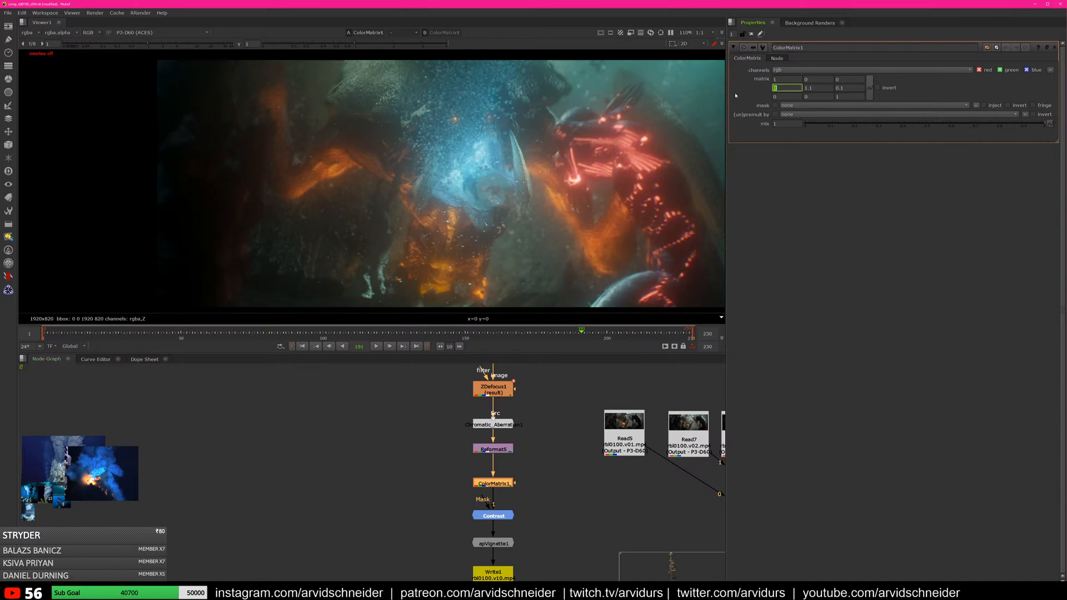
text(.1)
key(Return)
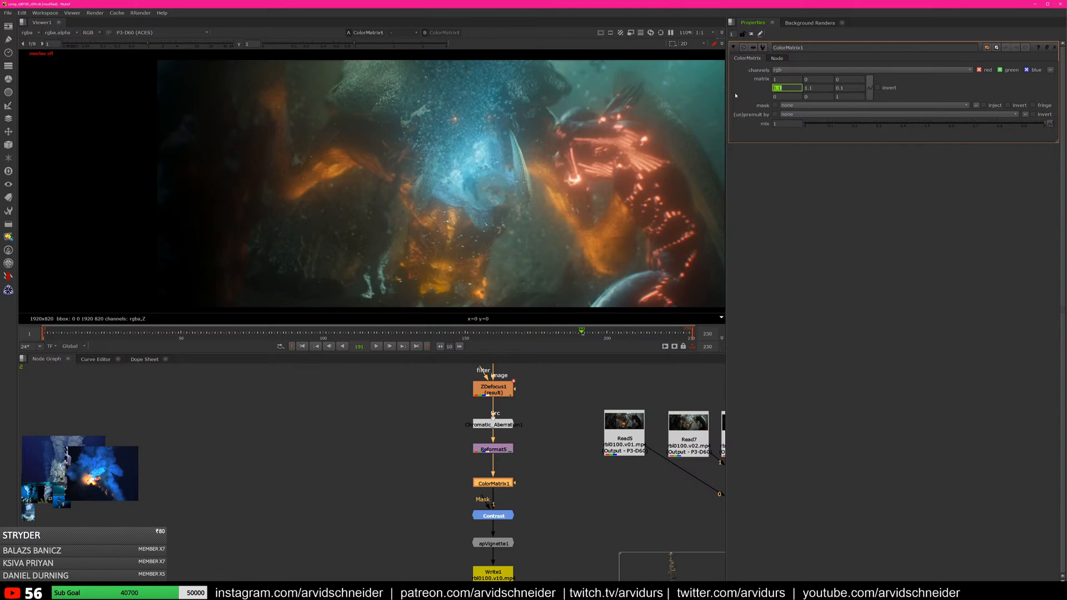
key(Tab)
key(Tab)
click(572, 386)
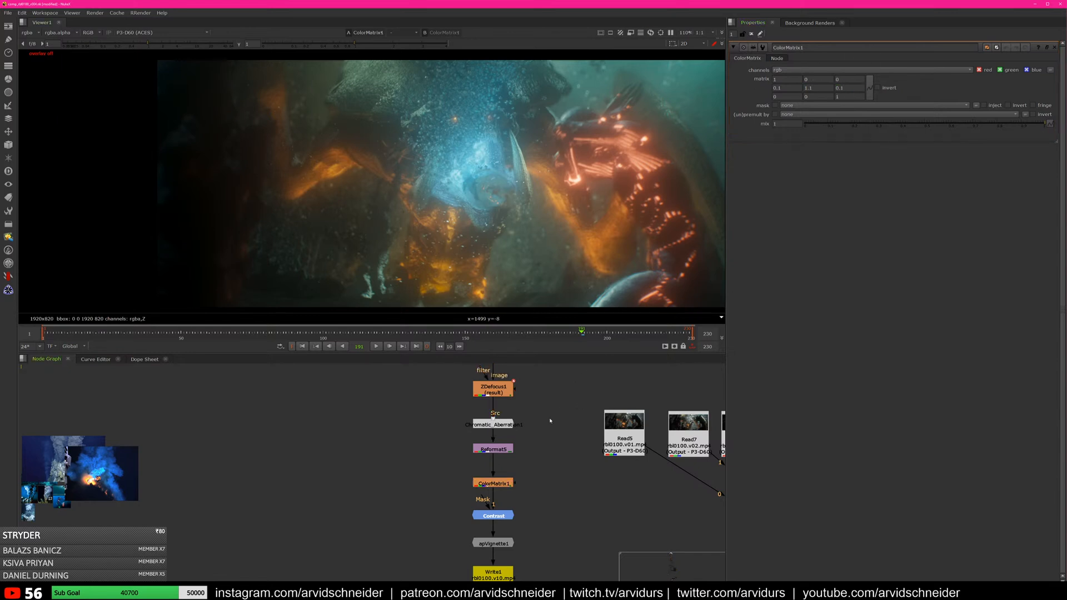
View the Contrast node's output and compare it with ColorMatrix1's output
click(502, 518)
key(1)
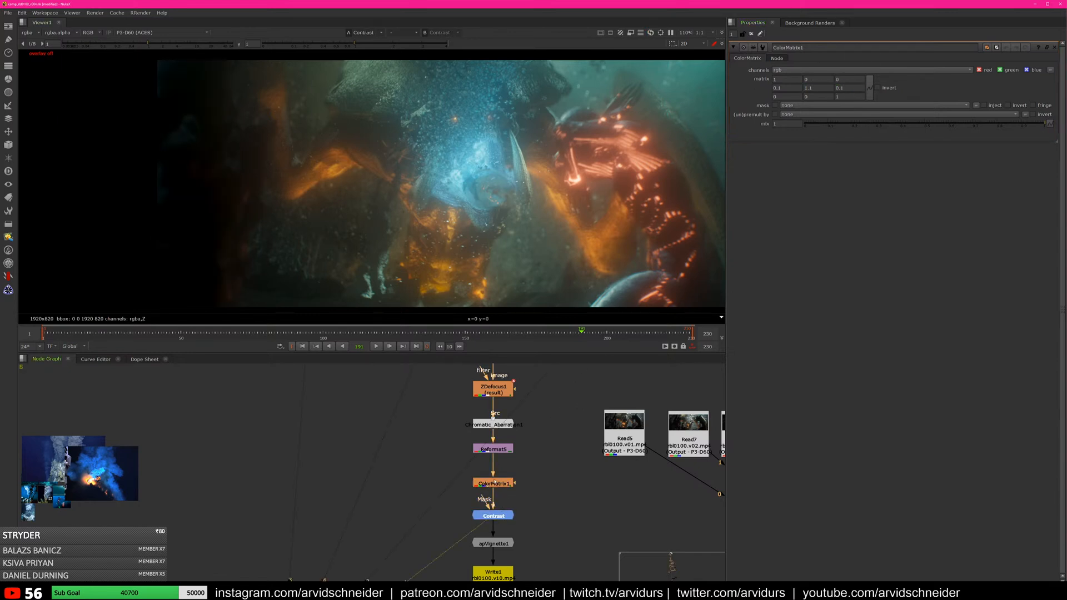
middle_drag(543, 475, 537, 435)
drag(544, 416, 437, 492)
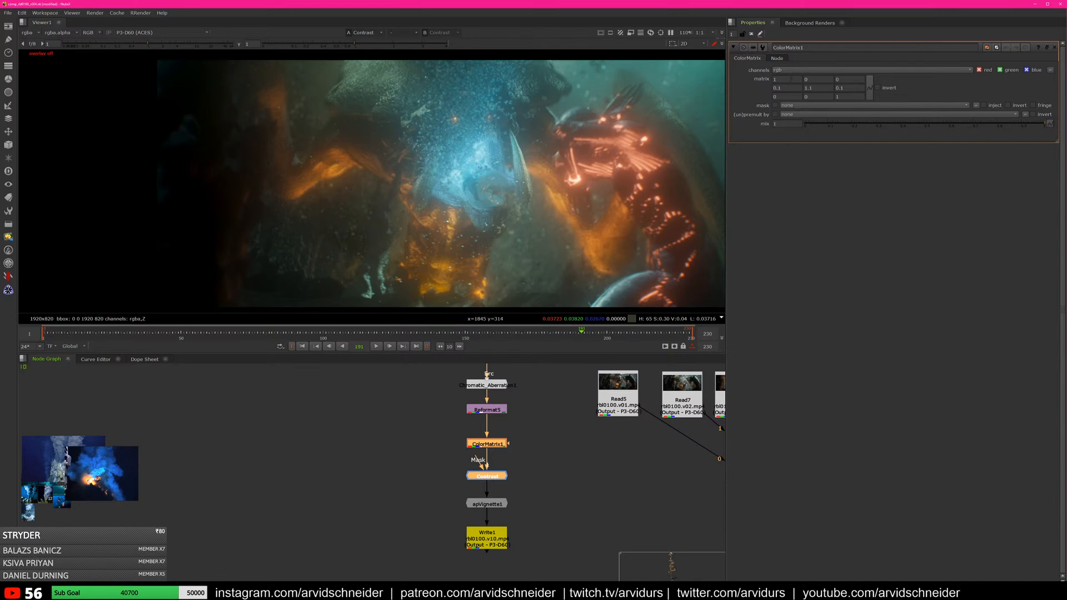
click(533, 449)
click(487, 444)
key(1)
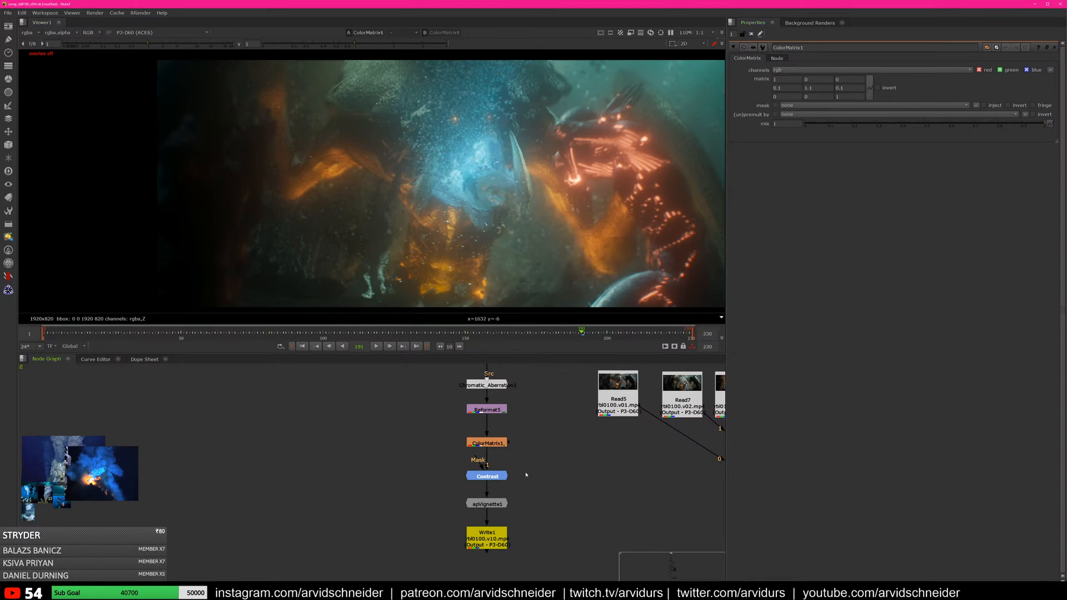
View the apVignette1 output and inspect the framed result at frame 191
click(493, 503)
key(1)
middle_drag(545, 464, 522, 570)
scroll(607, 175, down, 2)
middle_drag(608, 162, 582, 185)
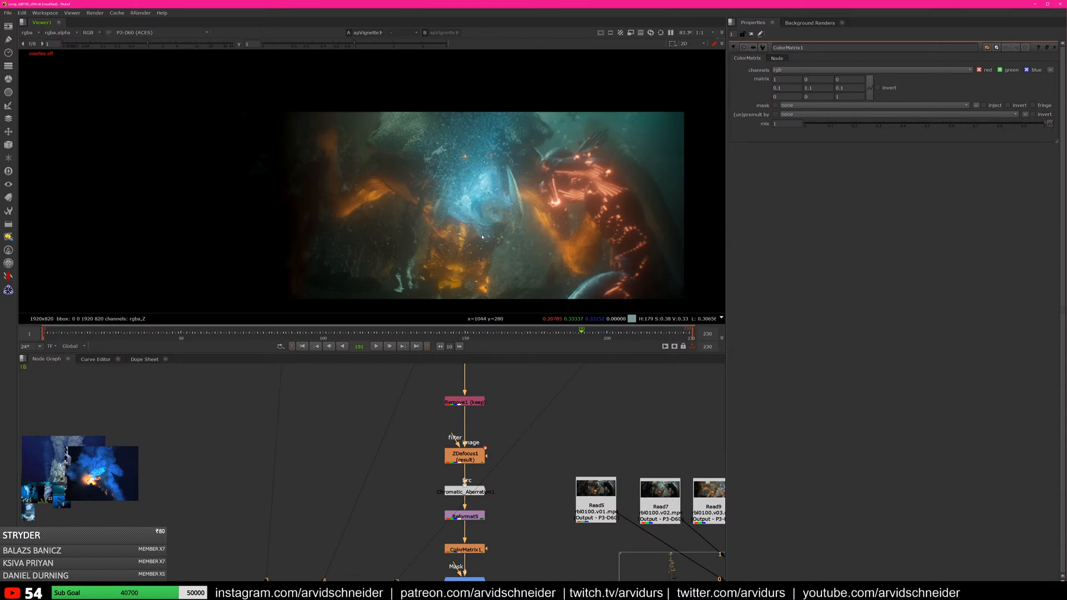
View Switch1's output of the earlier rendered comp versions and open the switch's settings
middle_drag(650, 443, 385, 335)
click(573, 542)
key(1)
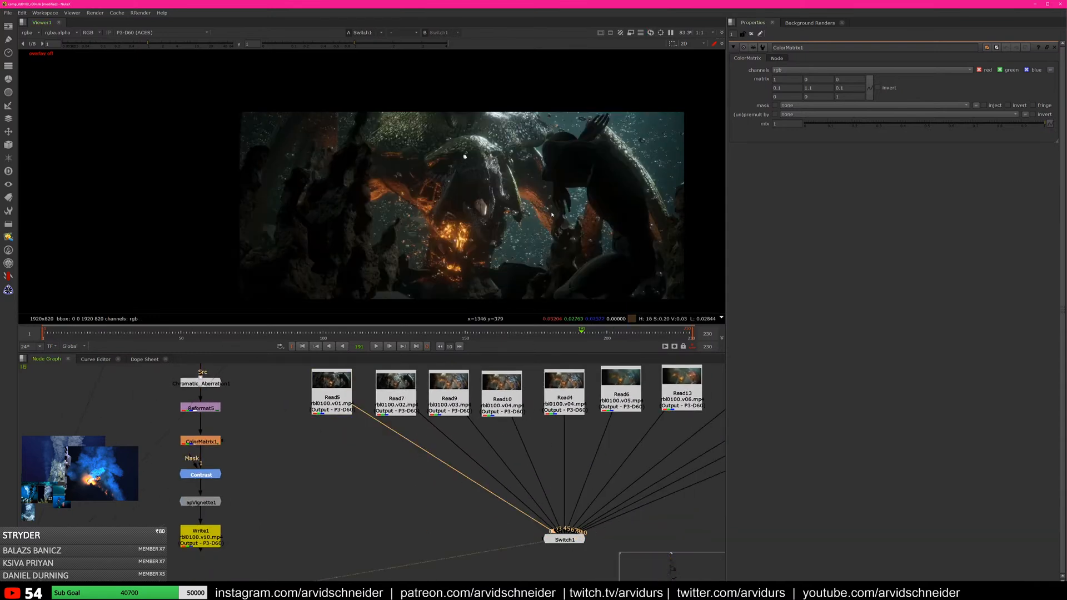
scroll(523, 204, up, 1)
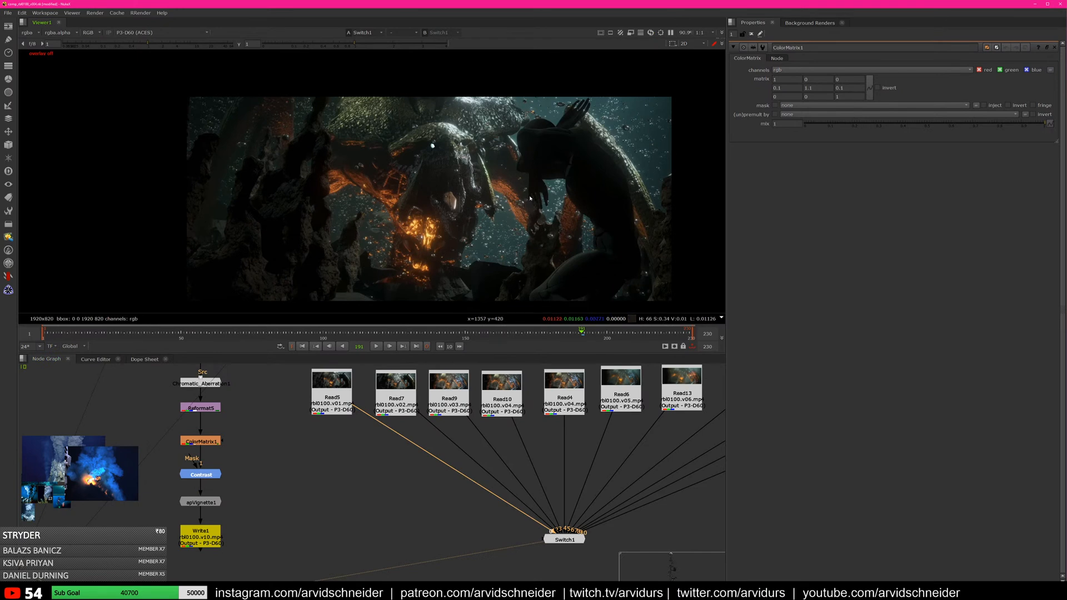
scroll(466, 218, up, 1)
middle_drag(466, 218, 454, 207)
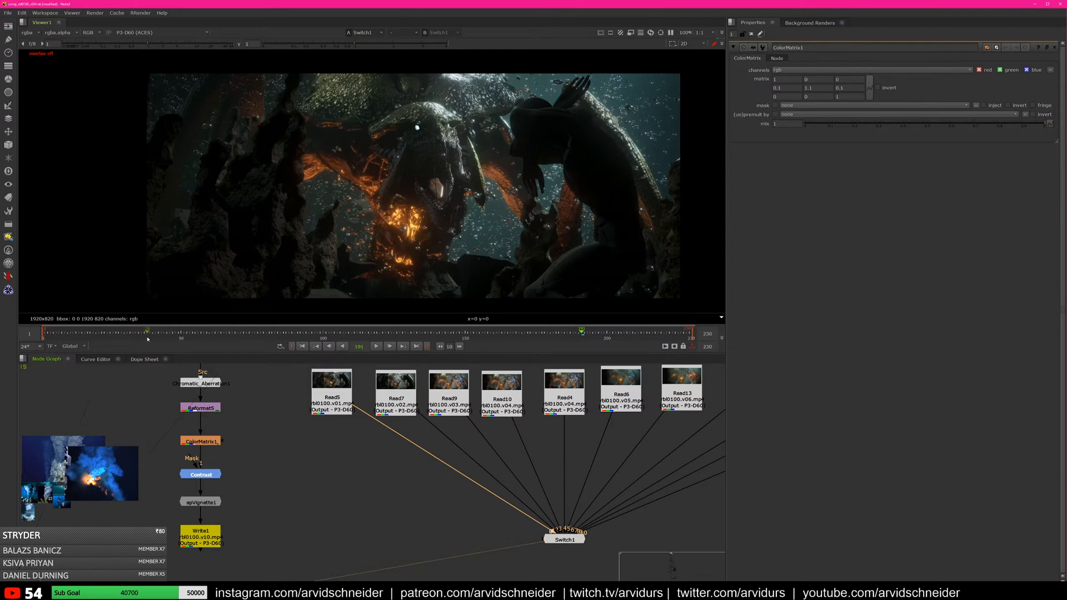
double_click(554, 538)
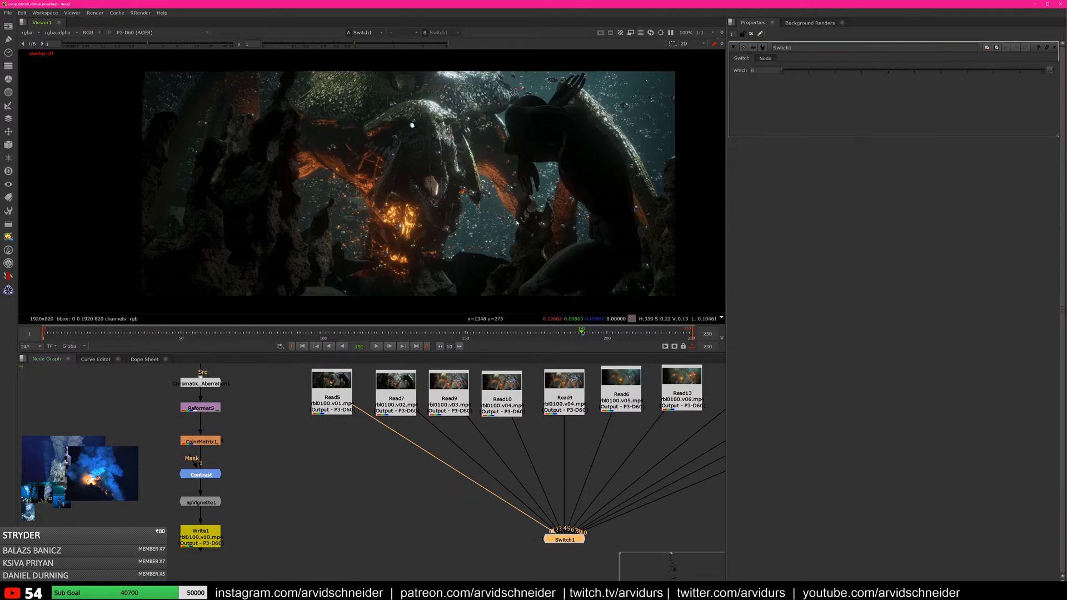
Compare Switch1's inputs 0 and 1 at frame 191, return to input 0 and inspect the v01 render at frame 151
mouse_move(805, 74)
mouse_down()
mouse_move(820, 72)
mouse_move(770, 68)
mouse_move(809, 74)
mouse_up()
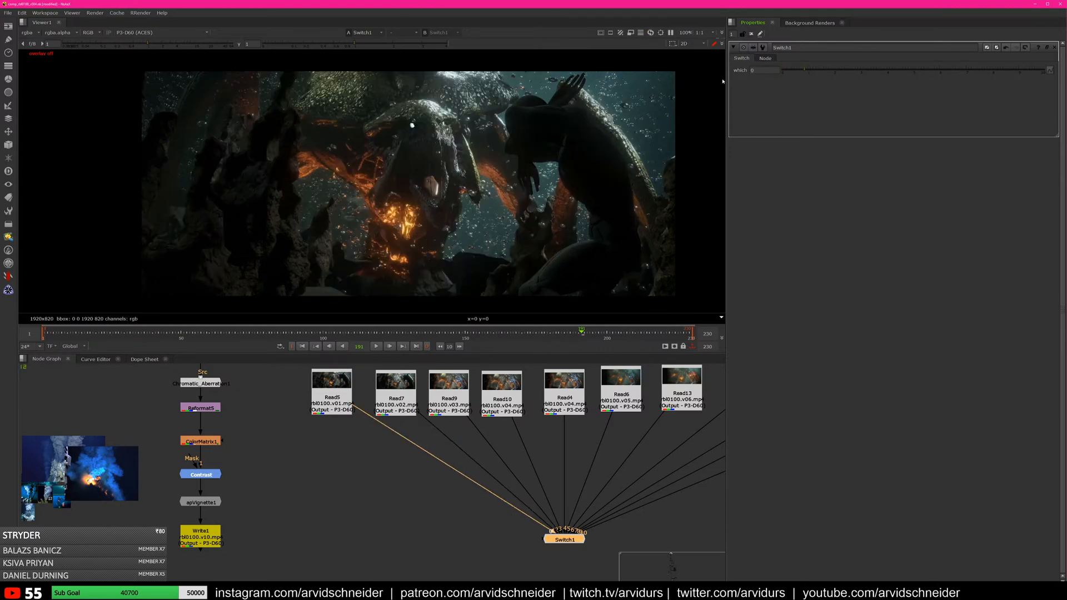
drag(823, 72, 778, 71)
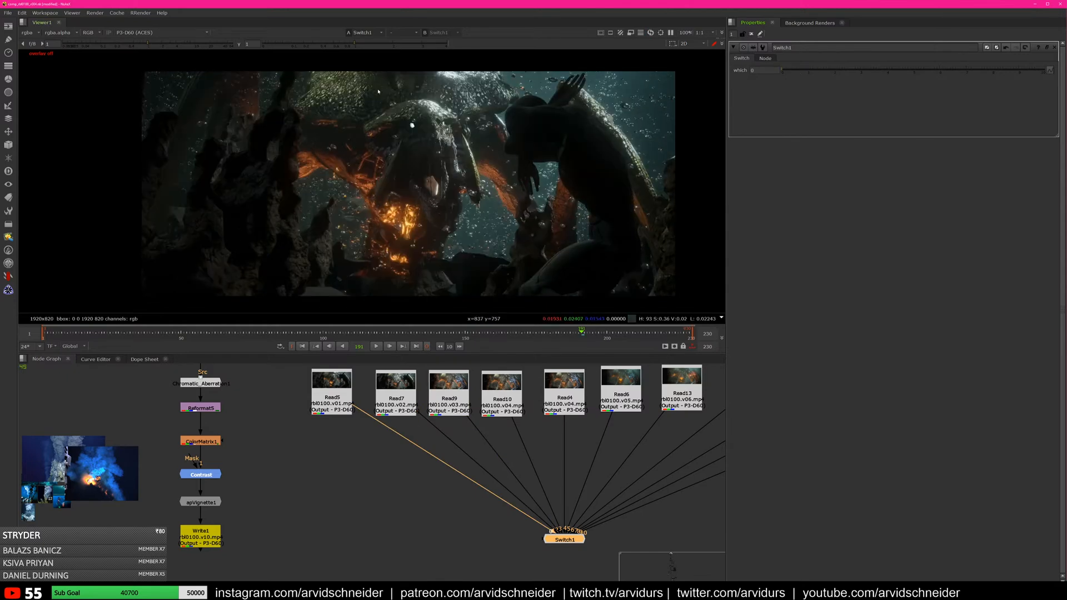
scroll(375, 90, up, 5)
drag(173, 337, 468, 334)
key(f)
scroll(383, 153, up, 5)
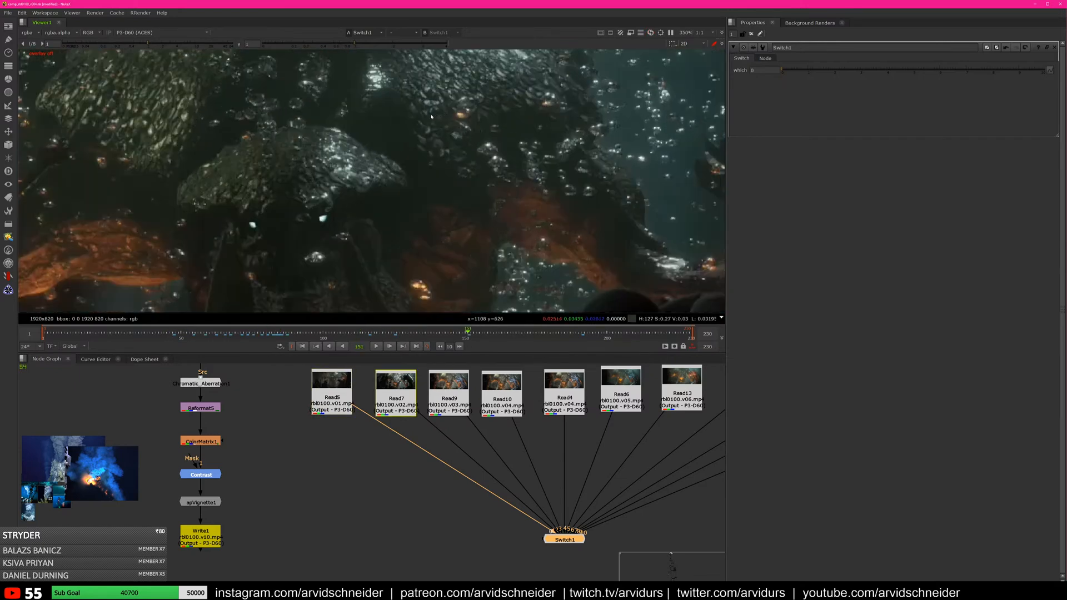
Inspect the creature close up in the v01 render at frame 172
middle_drag(322, 219, 389, 238)
scroll(388, 239, down, 2)
drag(395, 336, 528, 335)
key(f)
scroll(396, 139, up, 3)
middle_drag(397, 132, 418, 183)
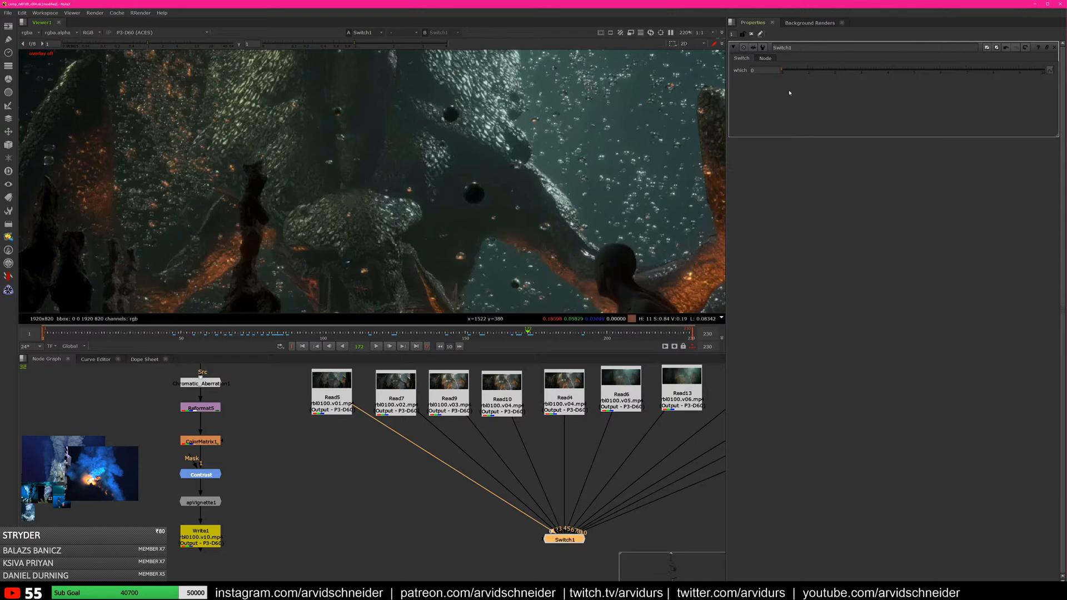
Alternate Switch1 between inputs 0 and 1 to compare the v01 and v02 renders at frame 172
click(808, 76)
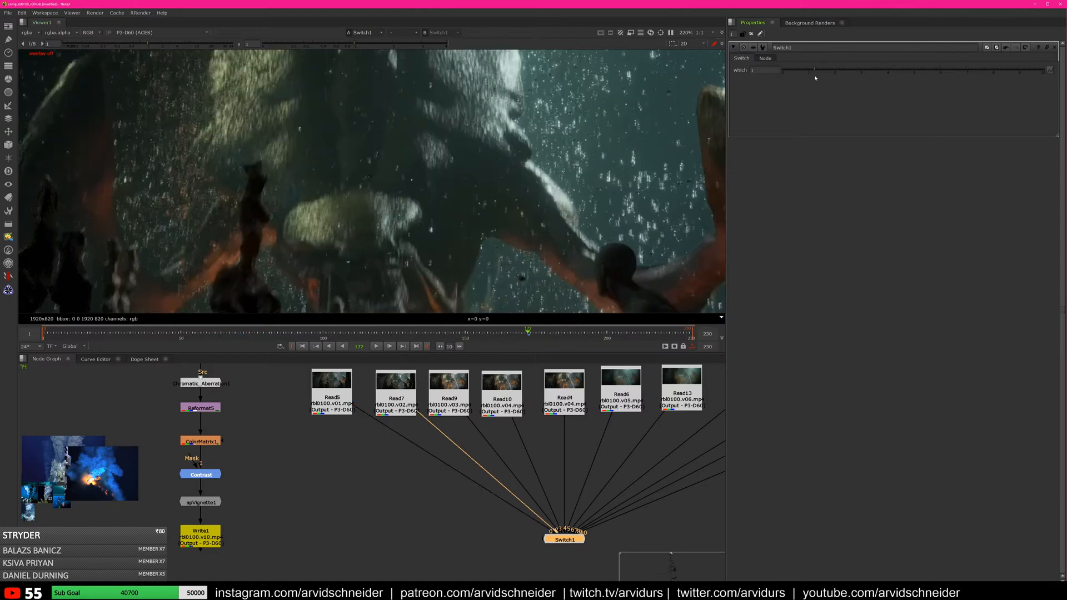
click(801, 67)
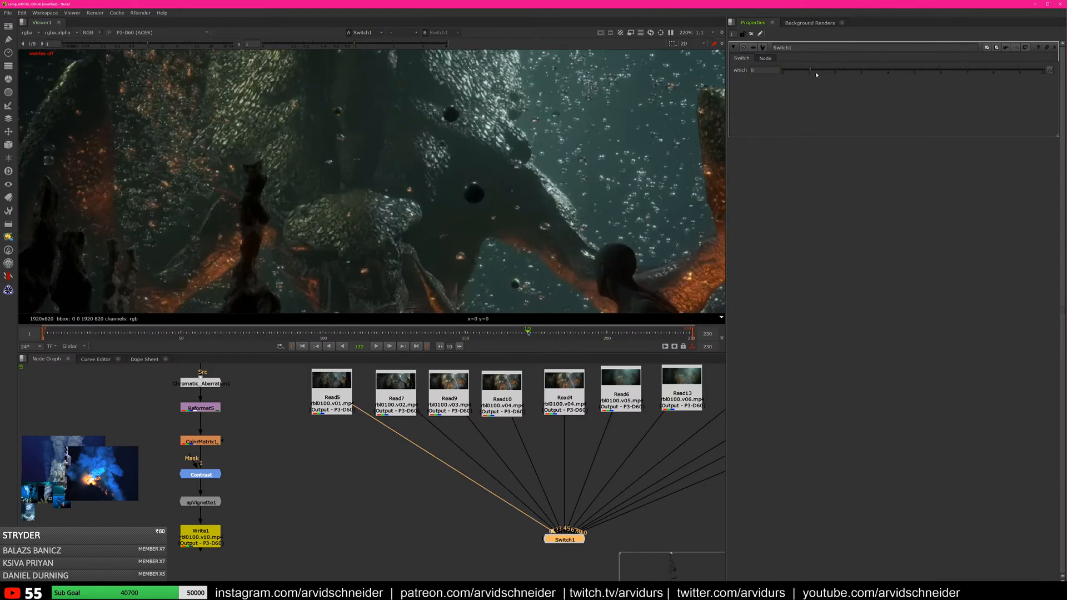
click(809, 75)
scroll(563, 153, down, 2)
Set Switch1 to input 2 and inspect the v03 render at several frames, ending at frame 109
click(852, 71)
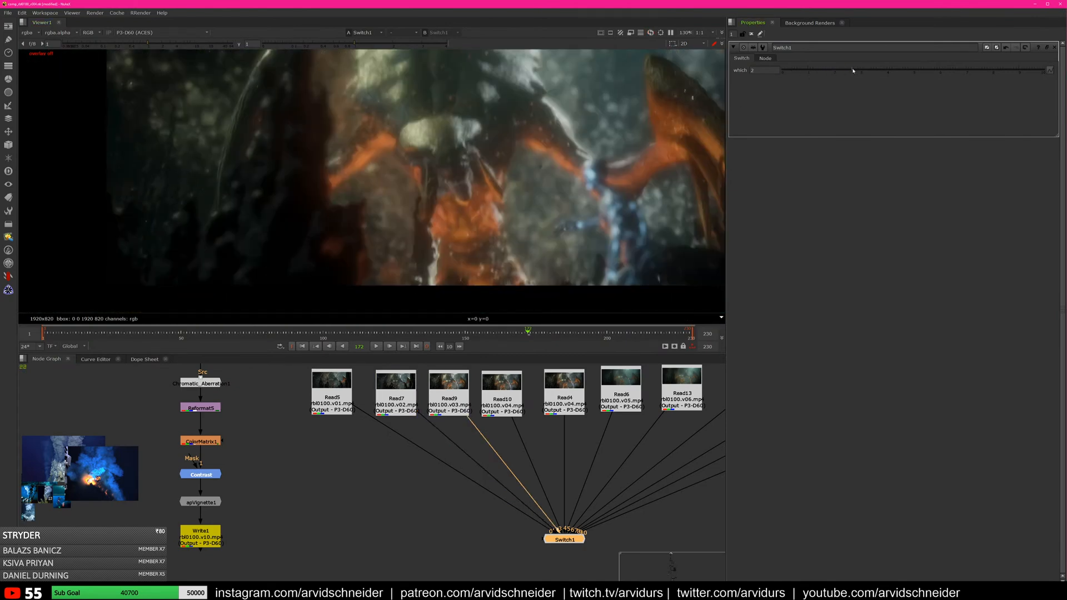
scroll(586, 156, down, 2)
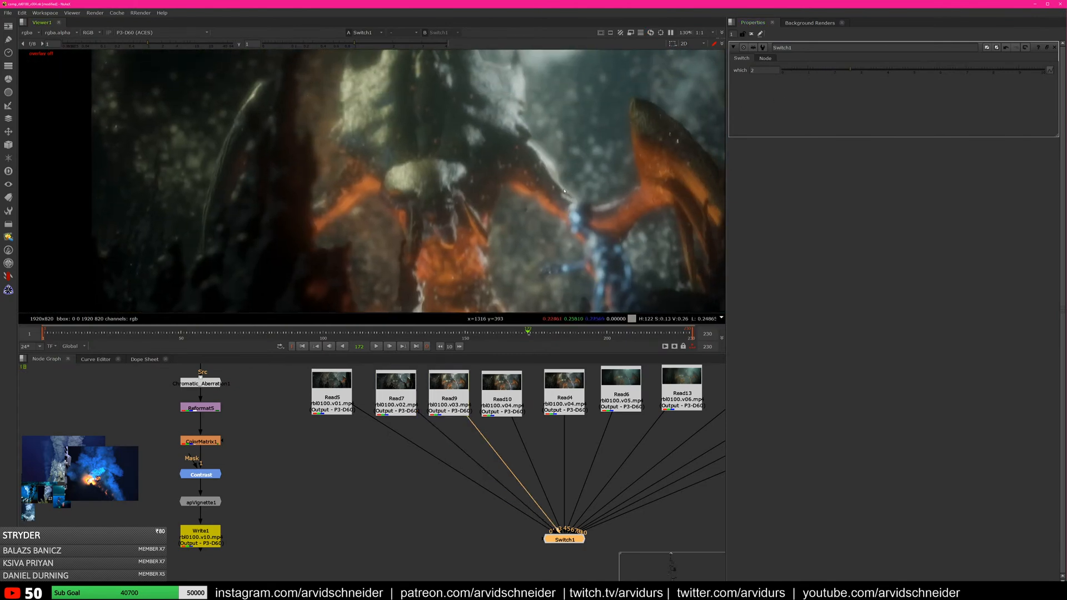
mouse_move(498, 337)
mouse_down()
mouse_move(536, 336)
mouse_move(361, 331)
mouse_move(508, 332)
mouse_up()
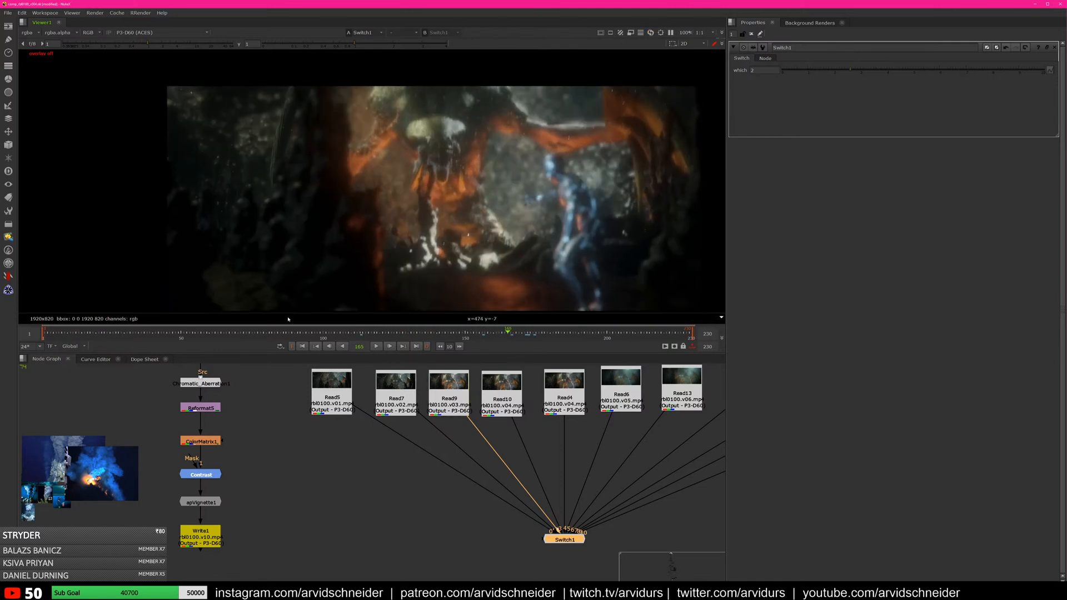
click(233, 333)
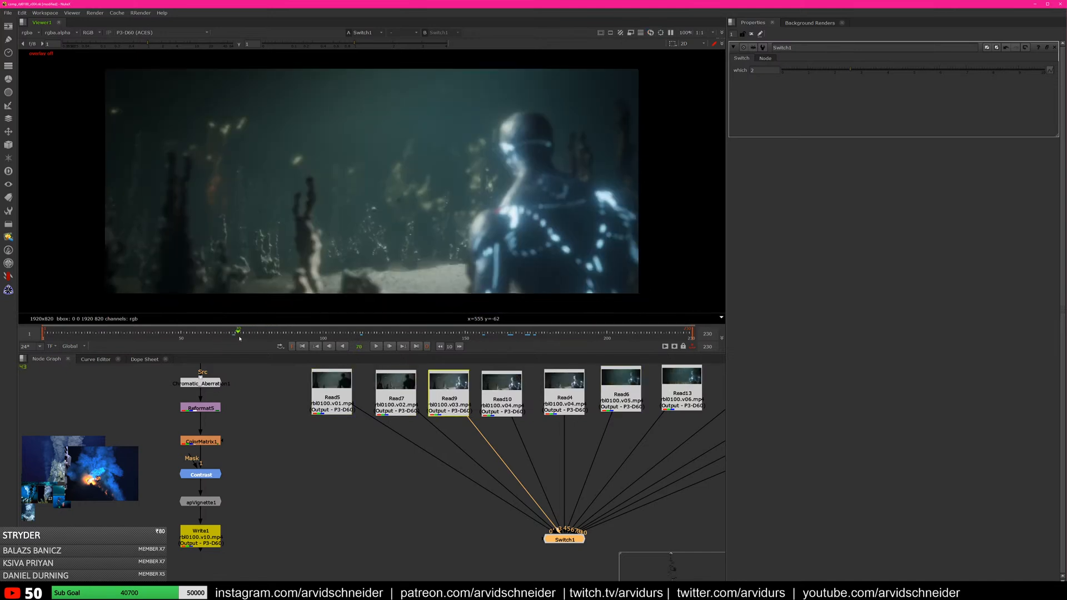
click(286, 333)
drag(292, 335, 349, 334)
scroll(391, 159, down, 2)
middle_drag(391, 158, 409, 194)
scroll(410, 194, up, 1)
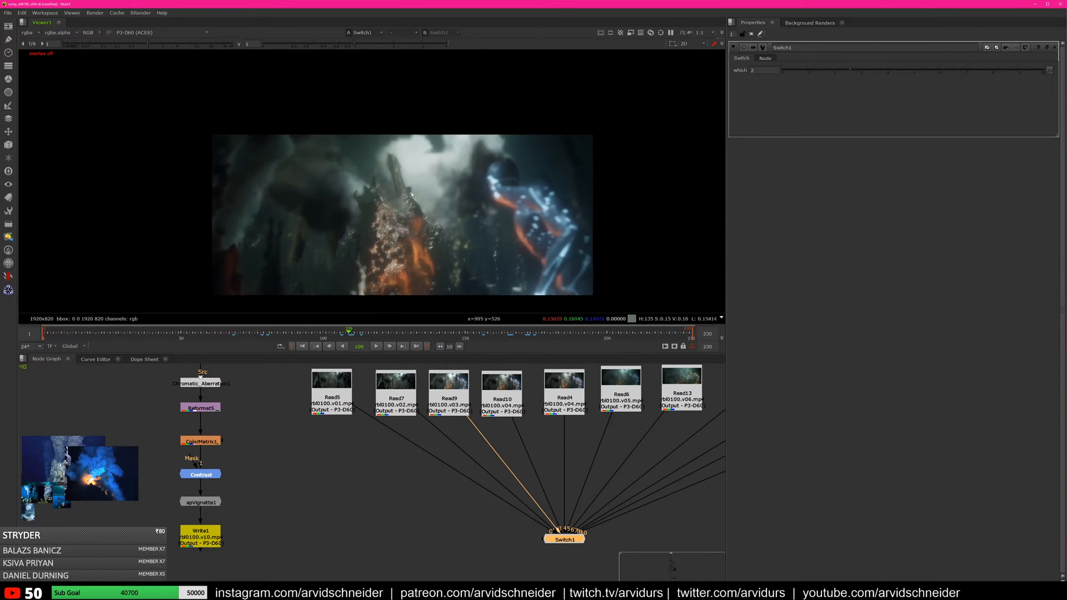
Go to frame 104 and step Switch1 through the following versions up to input 6, the v06 render
drag(298, 332, 334, 332)
drag(800, 70, 948, 74)
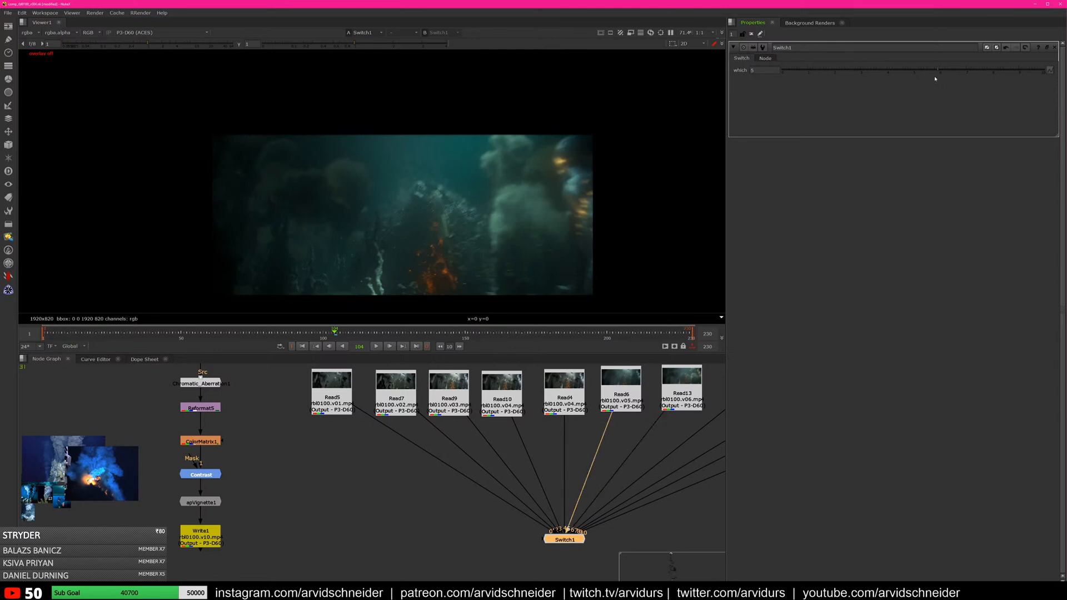
middle_drag(506, 220, 482, 209)
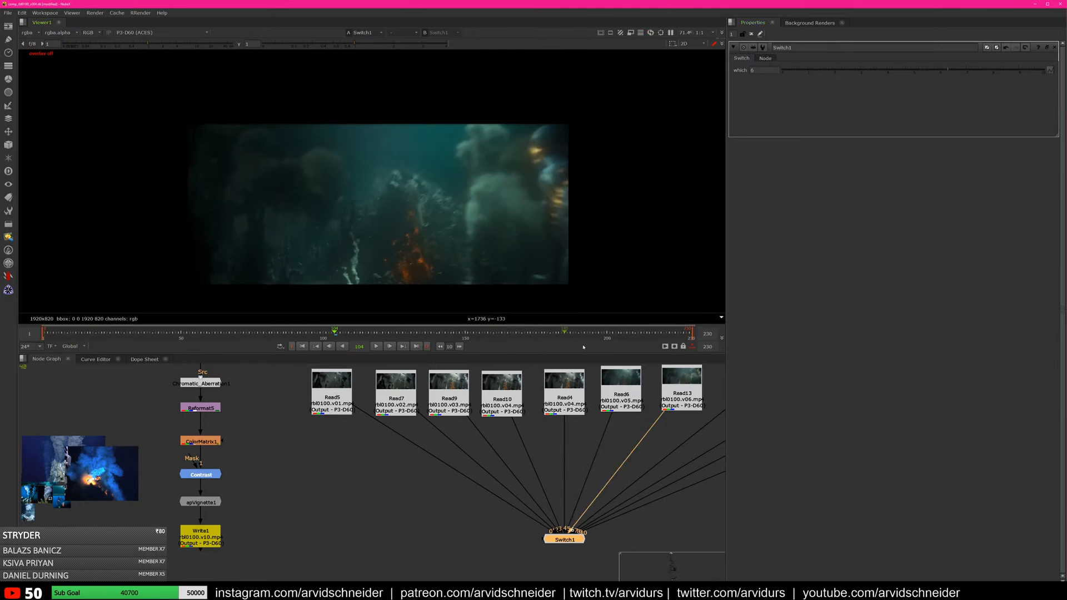
Set Switch1 to input 7 and inspect the v07 render at frames 104 and 173
middle_drag(579, 423, 354, 475)
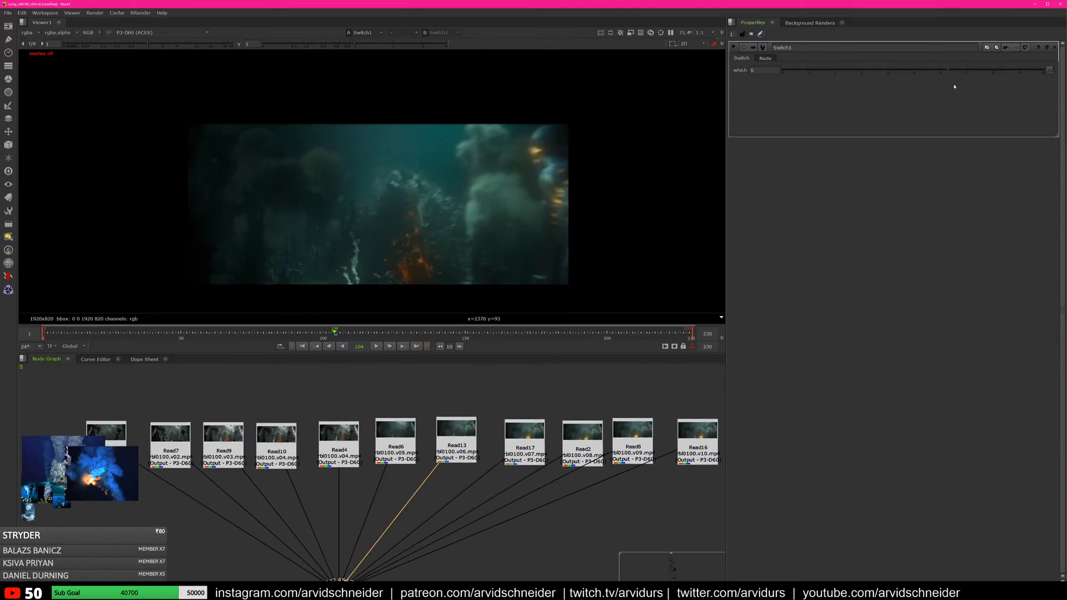
mouse_move(965, 72)
mouse_down()
mouse_move(979, 72)
mouse_move(955, 73)
mouse_move(969, 73)
mouse_up()
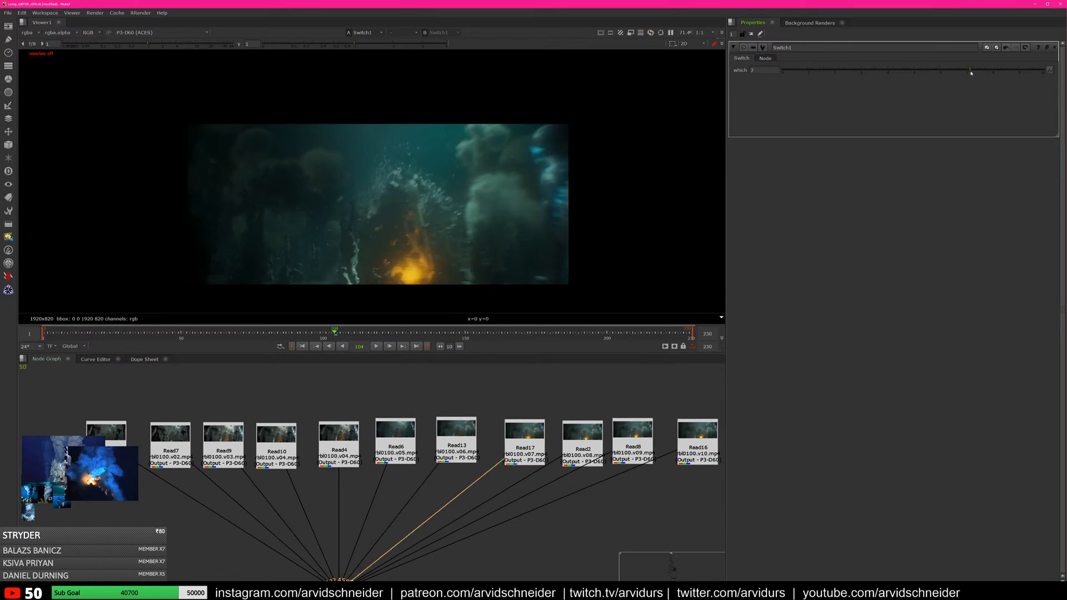
scroll(384, 159, up, 3)
scroll(422, 155, up, 3)
middle_drag(451, 269, 443, 162)
scroll(443, 162, down, 5)
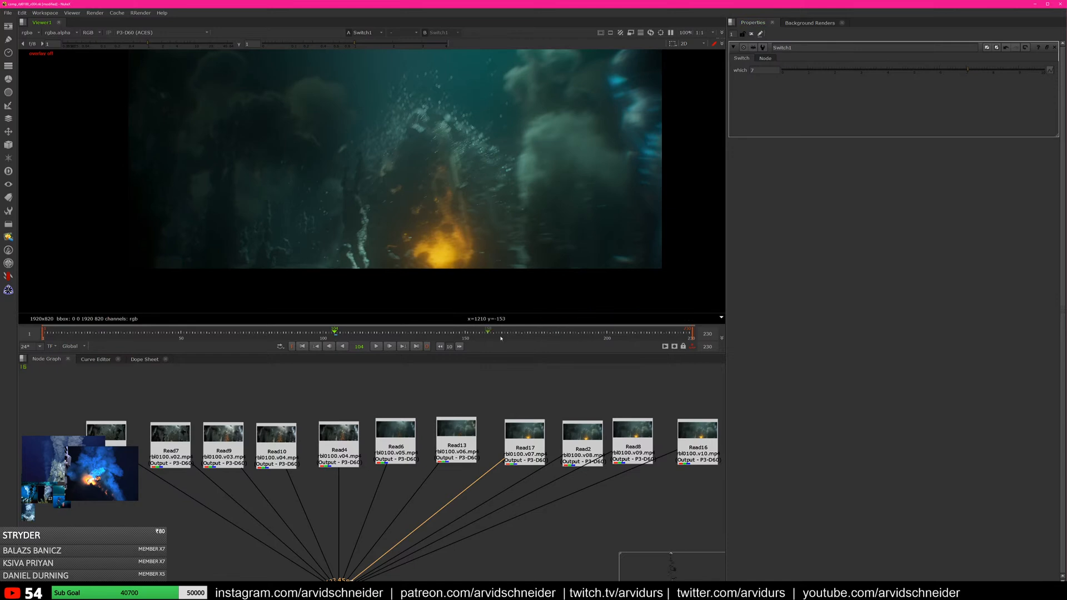
drag(451, 341, 530, 337)
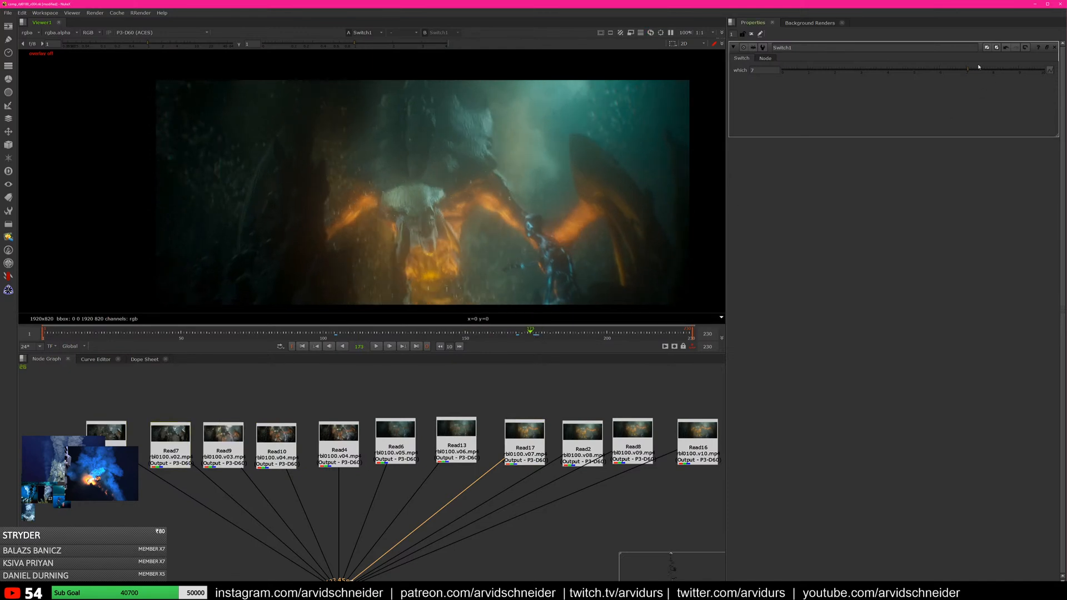
Set Switch1 to input 10, go to frame 211 and compare the v10 render with inputs 8 and 9
drag(984, 72, 1048, 80)
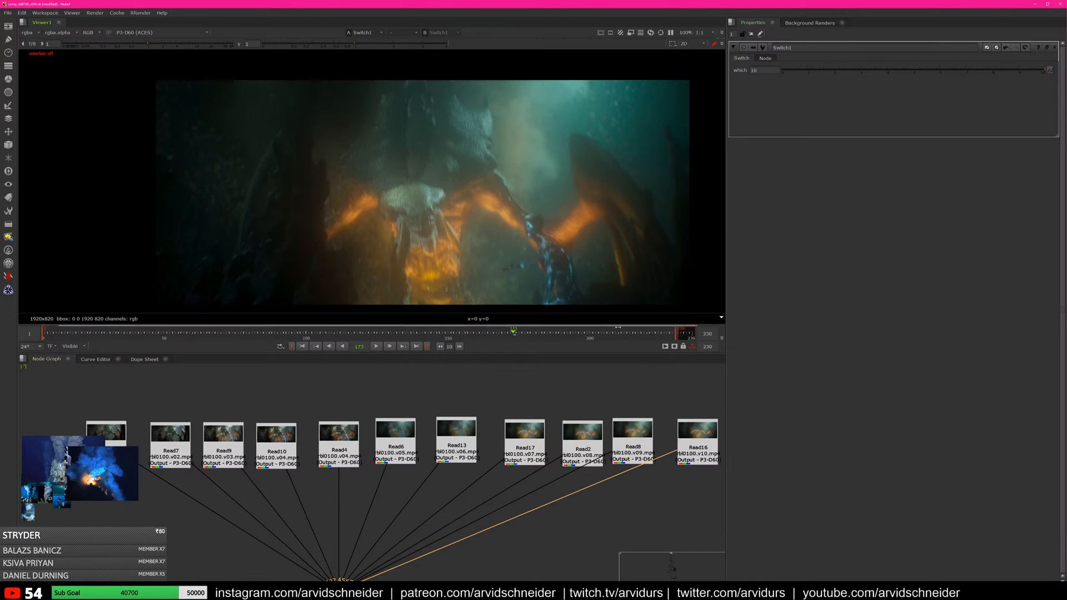
drag(603, 337, 624, 338)
drag(1040, 72, 1002, 79)
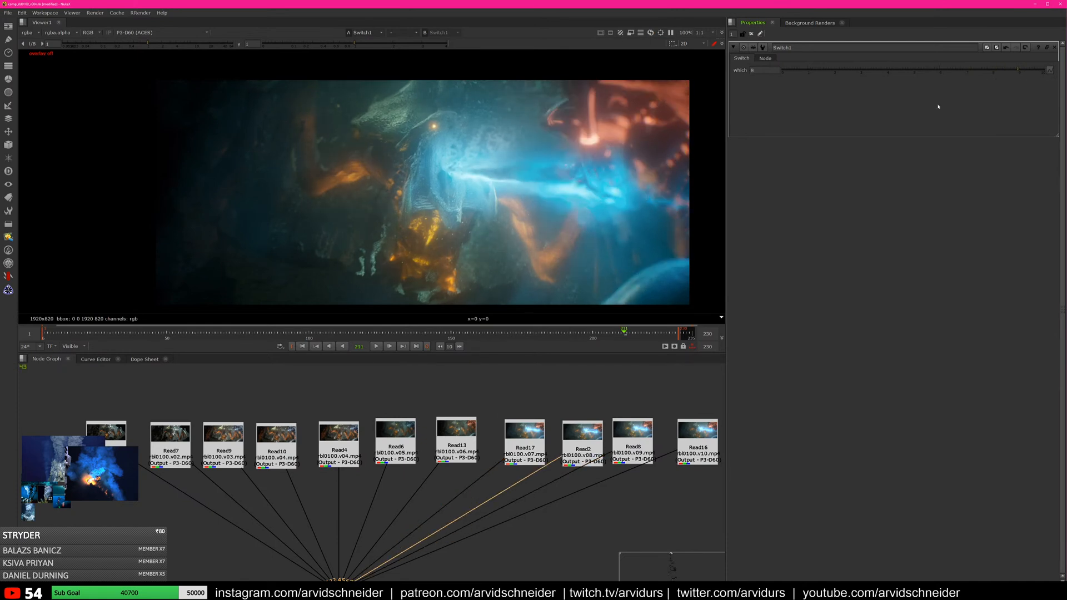
click(1023, 73)
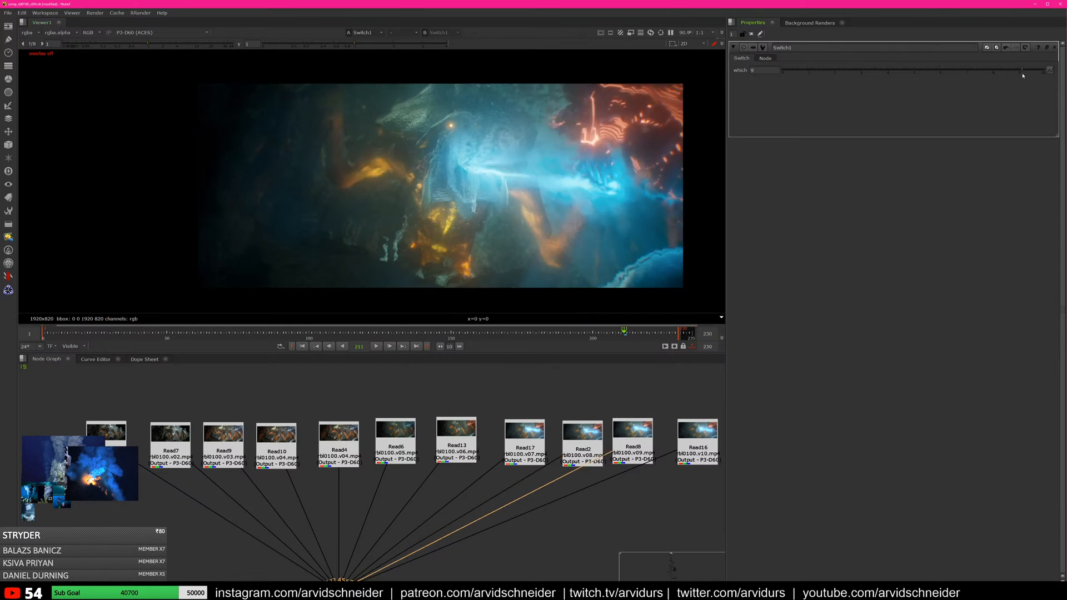